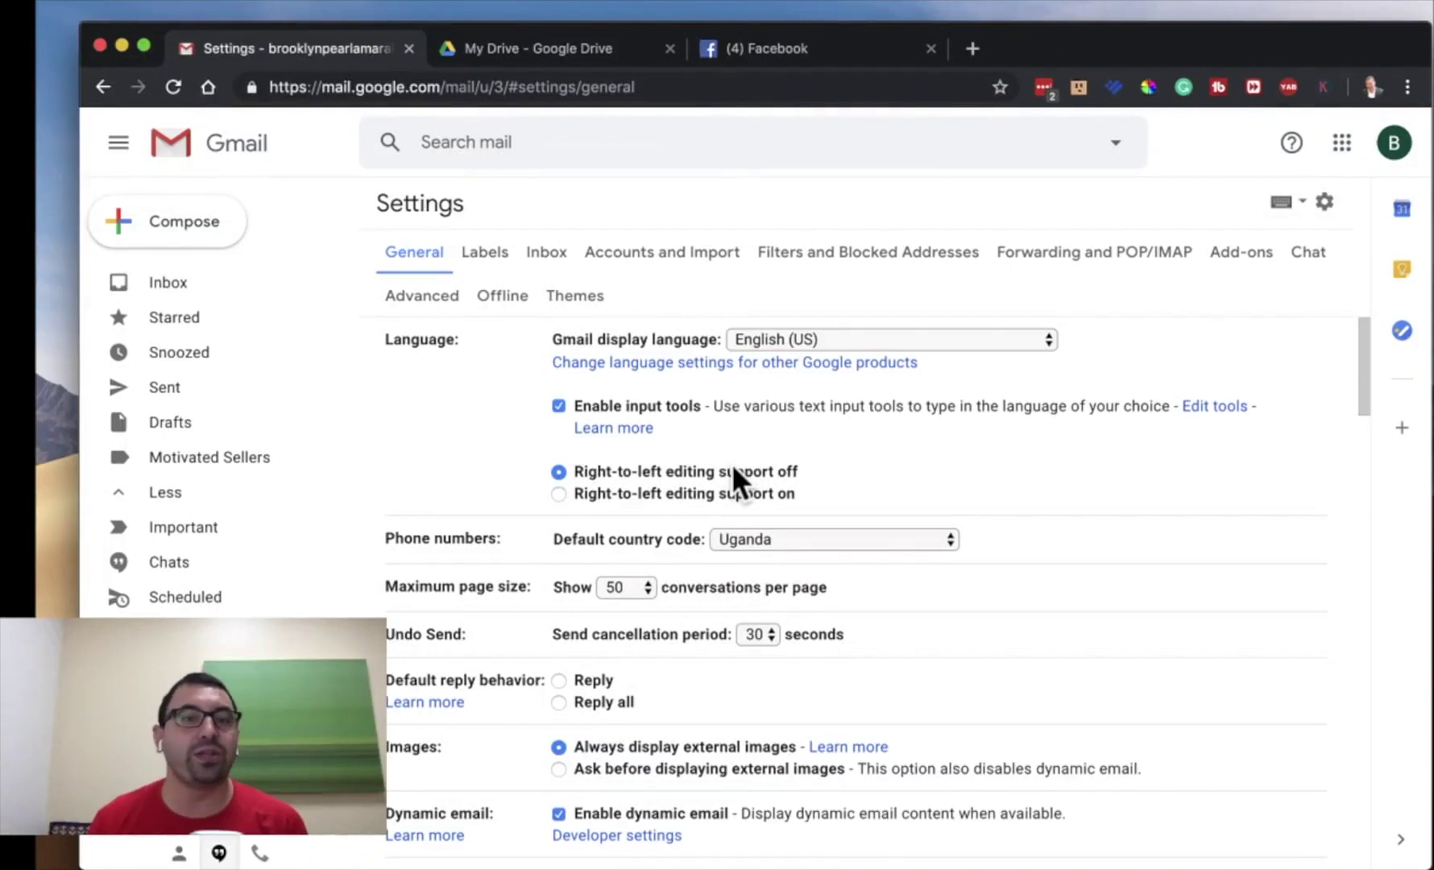
# - Change Maximum page size to show 100 conversations per page
pyautogui.scroll(-2, 935, 402)
pyautogui.scroll(2, 935, 402)
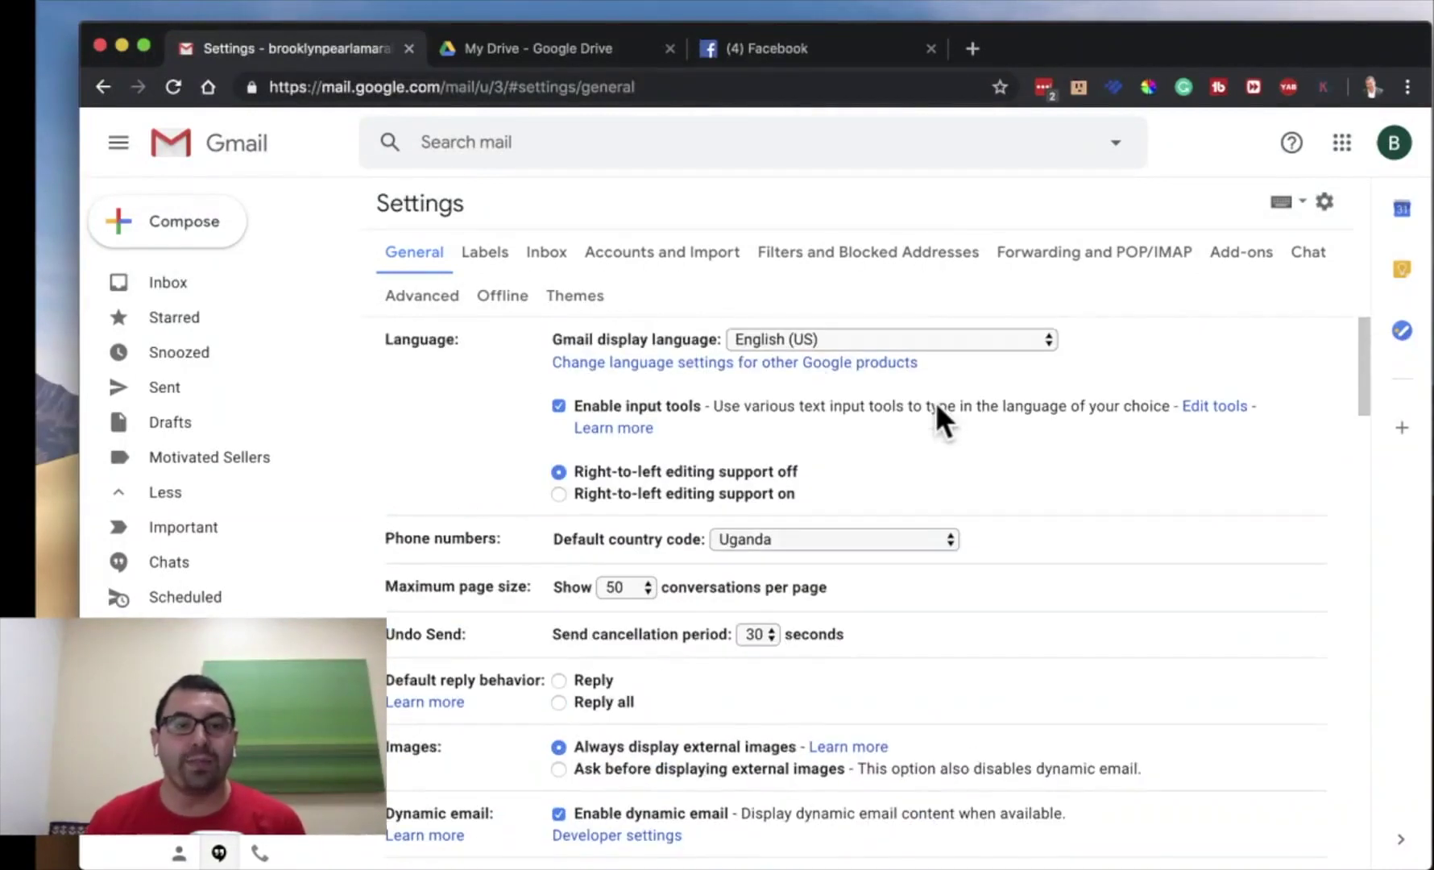
pyautogui.scroll(-5, 591, 459)
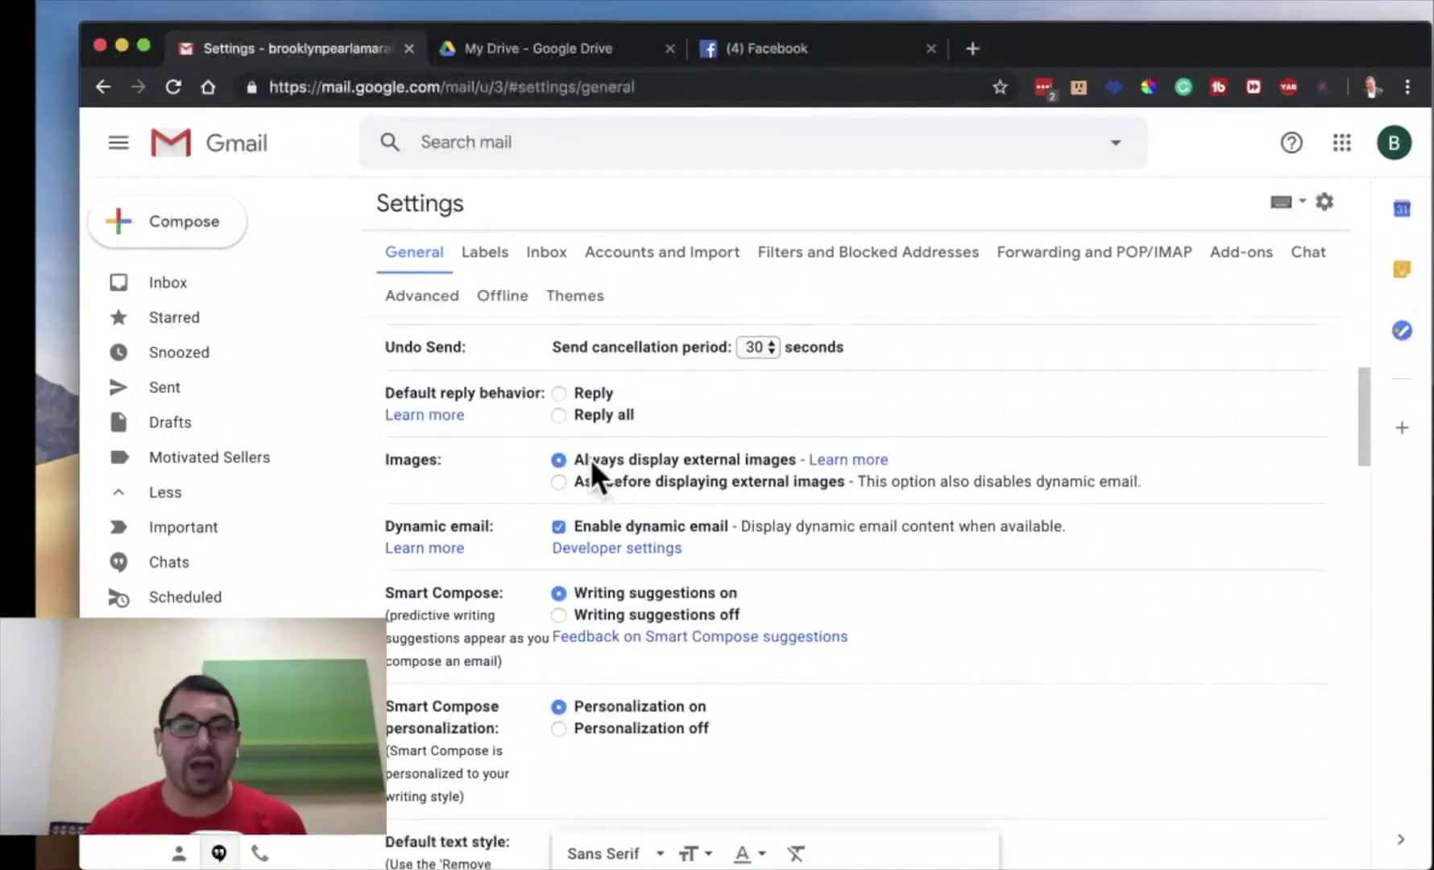
pyautogui.scroll(1, 673, 372)
pyautogui.click(644, 345)
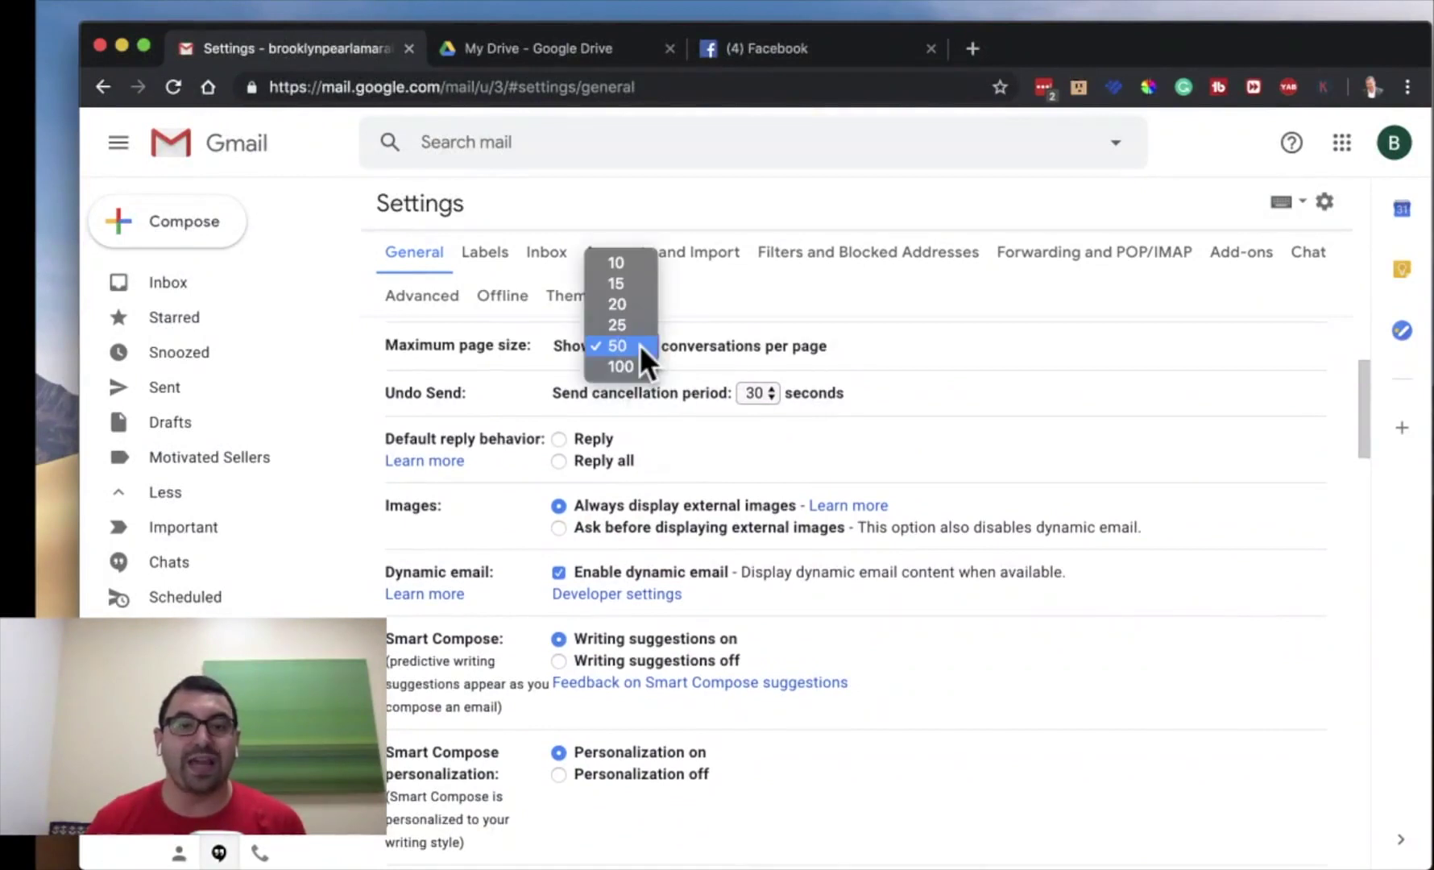
pyautogui.click(633, 366)
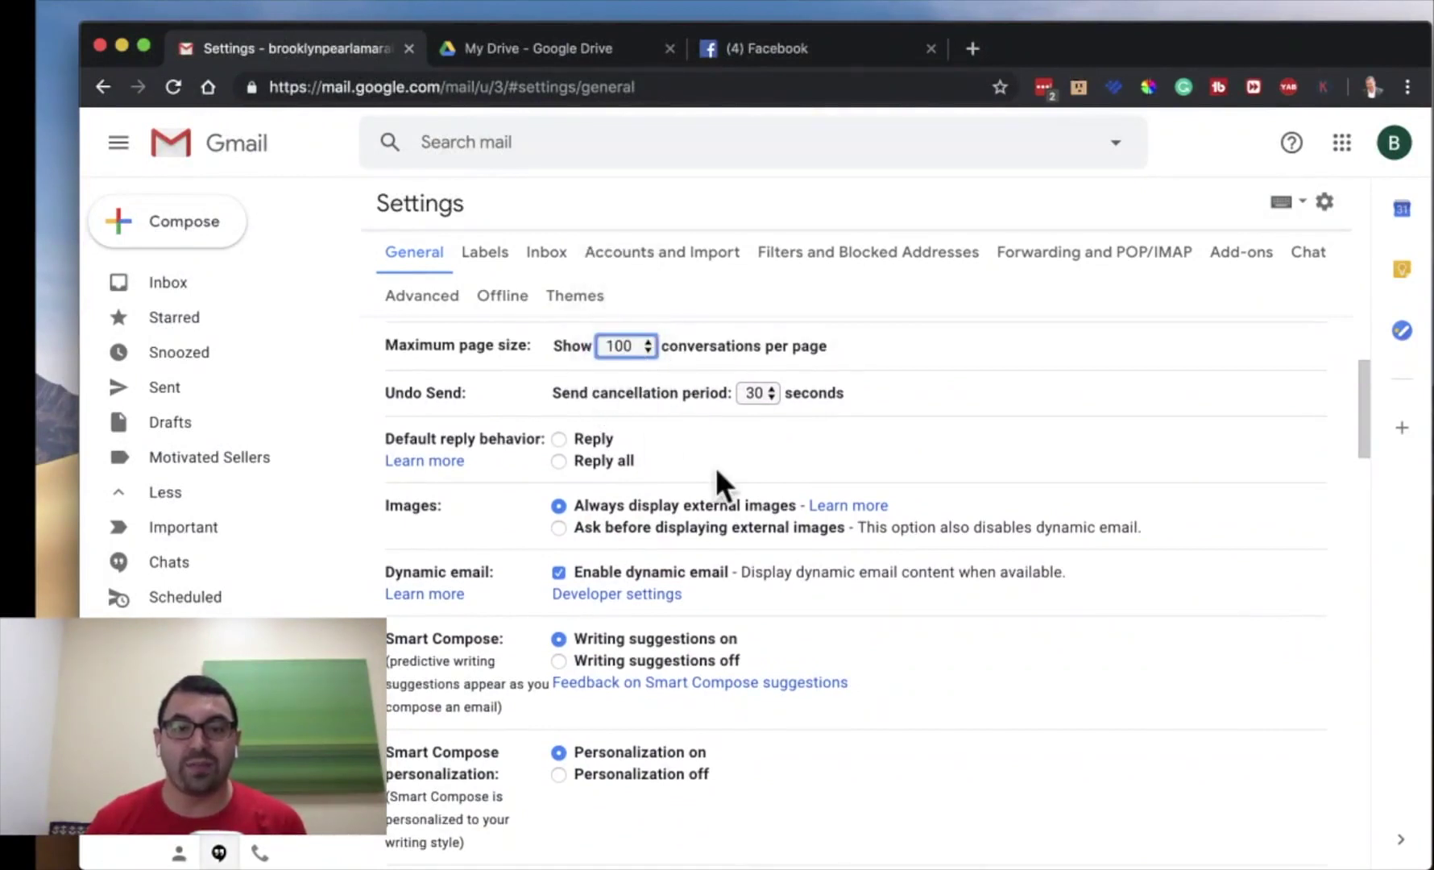
# - Keep the Undo Send cancellation period at 30 seconds and review the remaining settings
pyautogui.scroll(1, 622, 424)
pyautogui.click(769, 456)
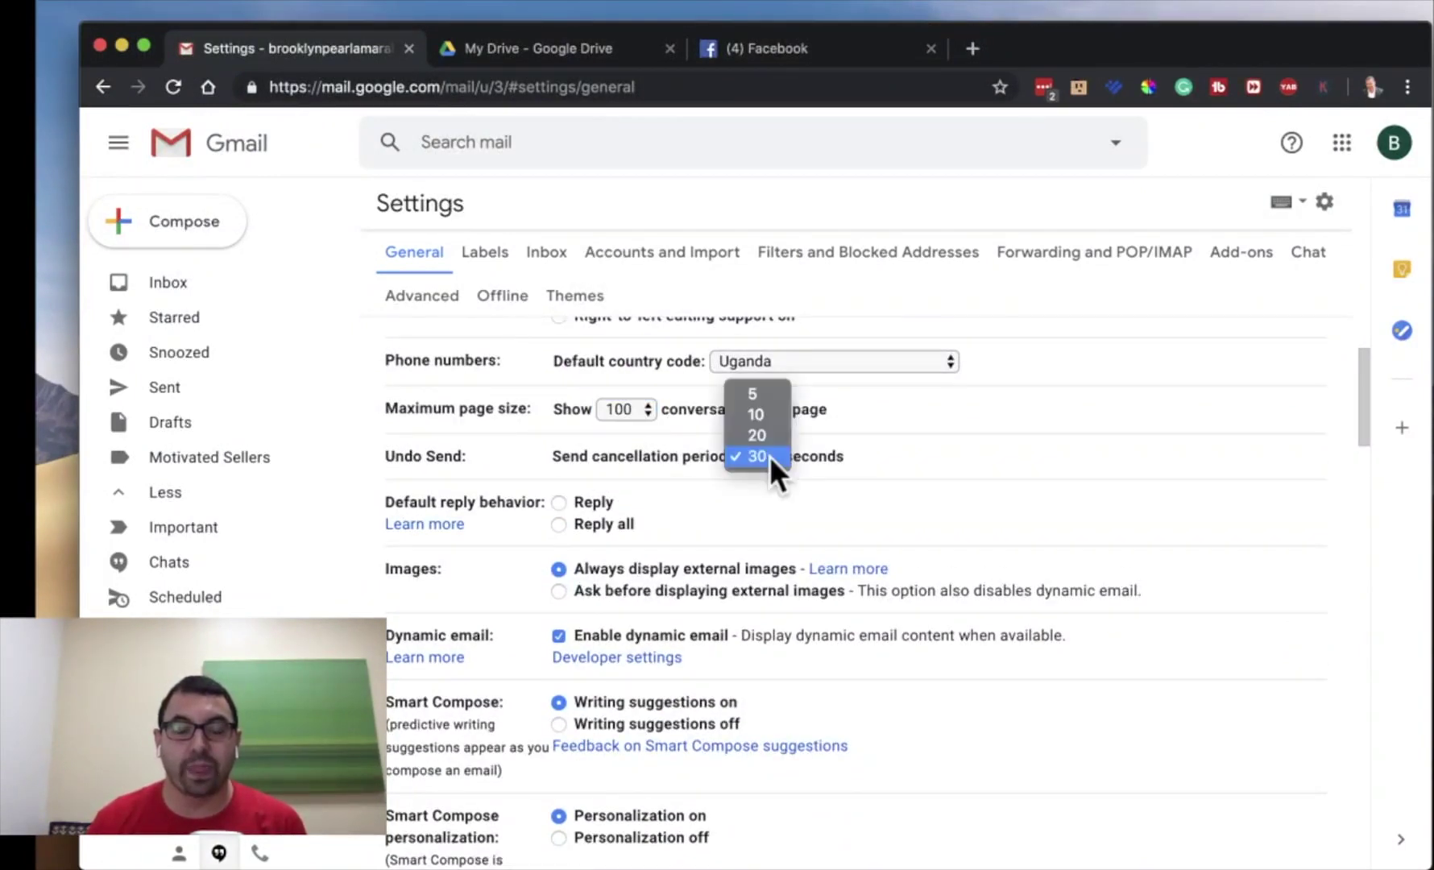
pyautogui.click(769, 455)
pyautogui.click(907, 421)
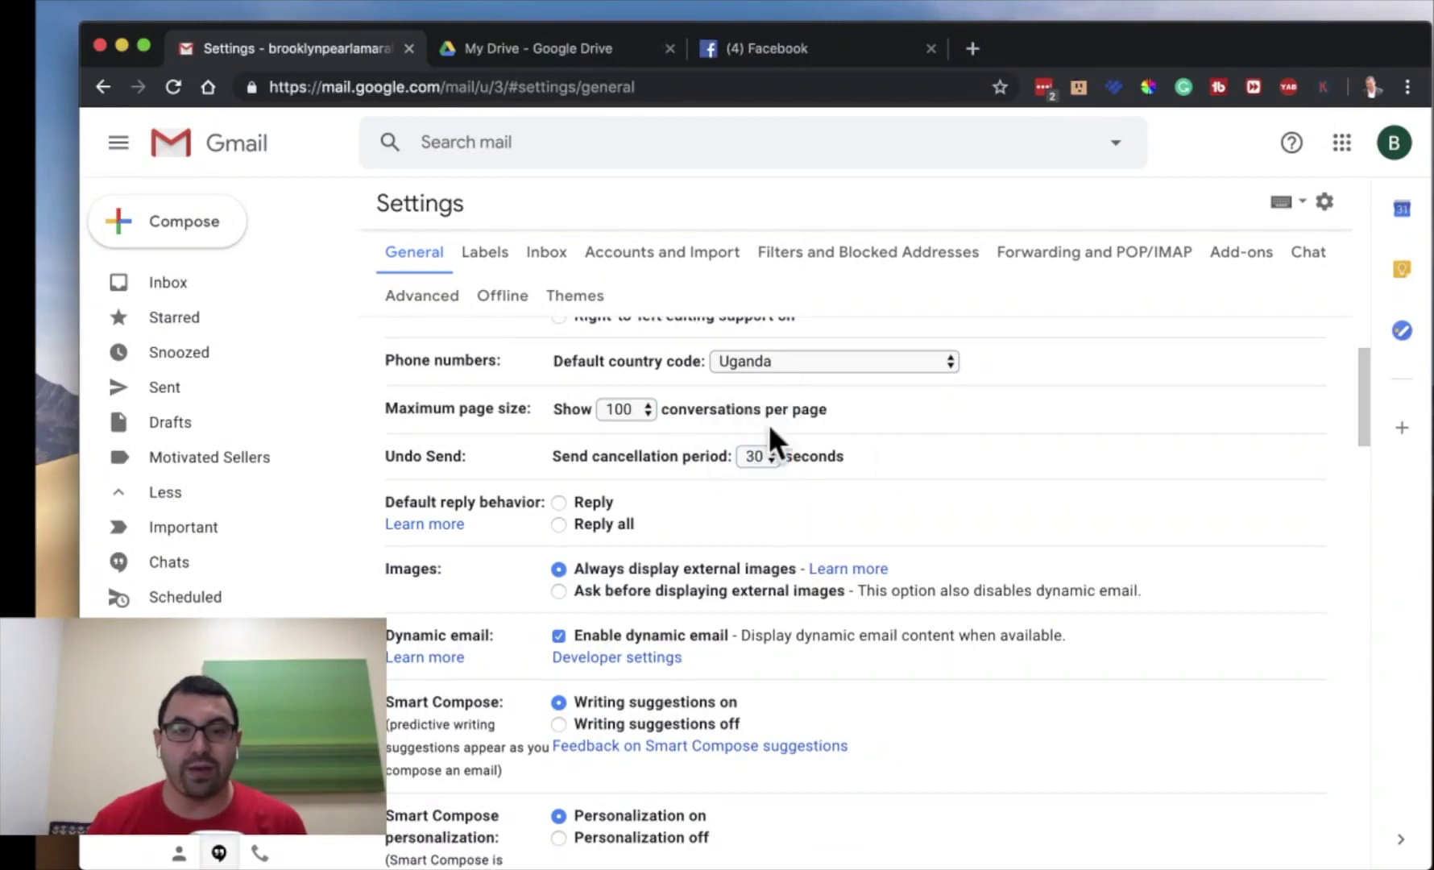
pyautogui.moveTo(392, 415); pyautogui.dragTo(871, 416)
pyautogui.click(530, 415)
pyautogui.click(871, 416)
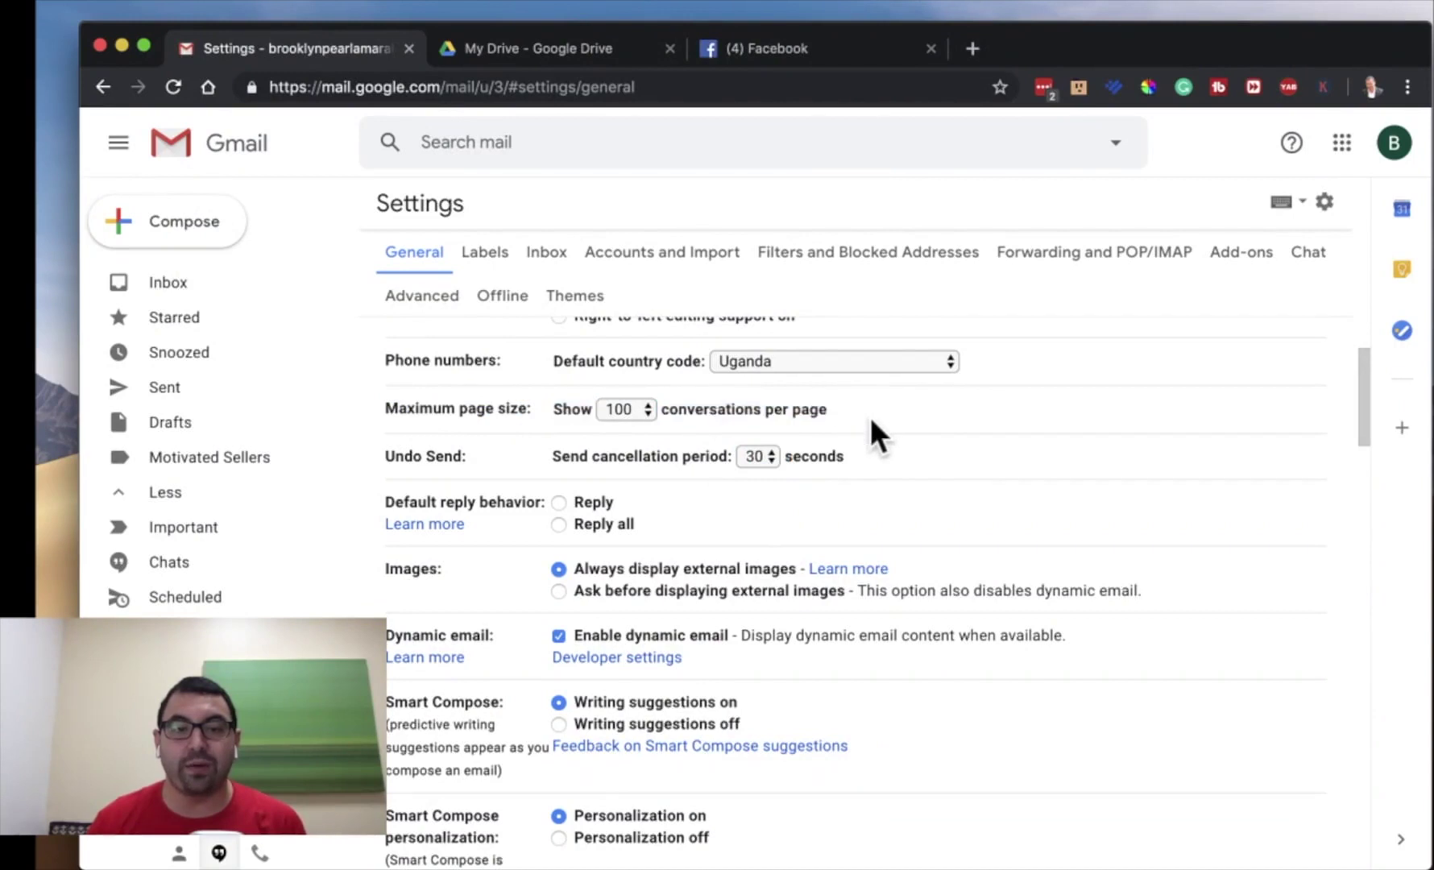
pyautogui.scroll(-2, 871, 416)
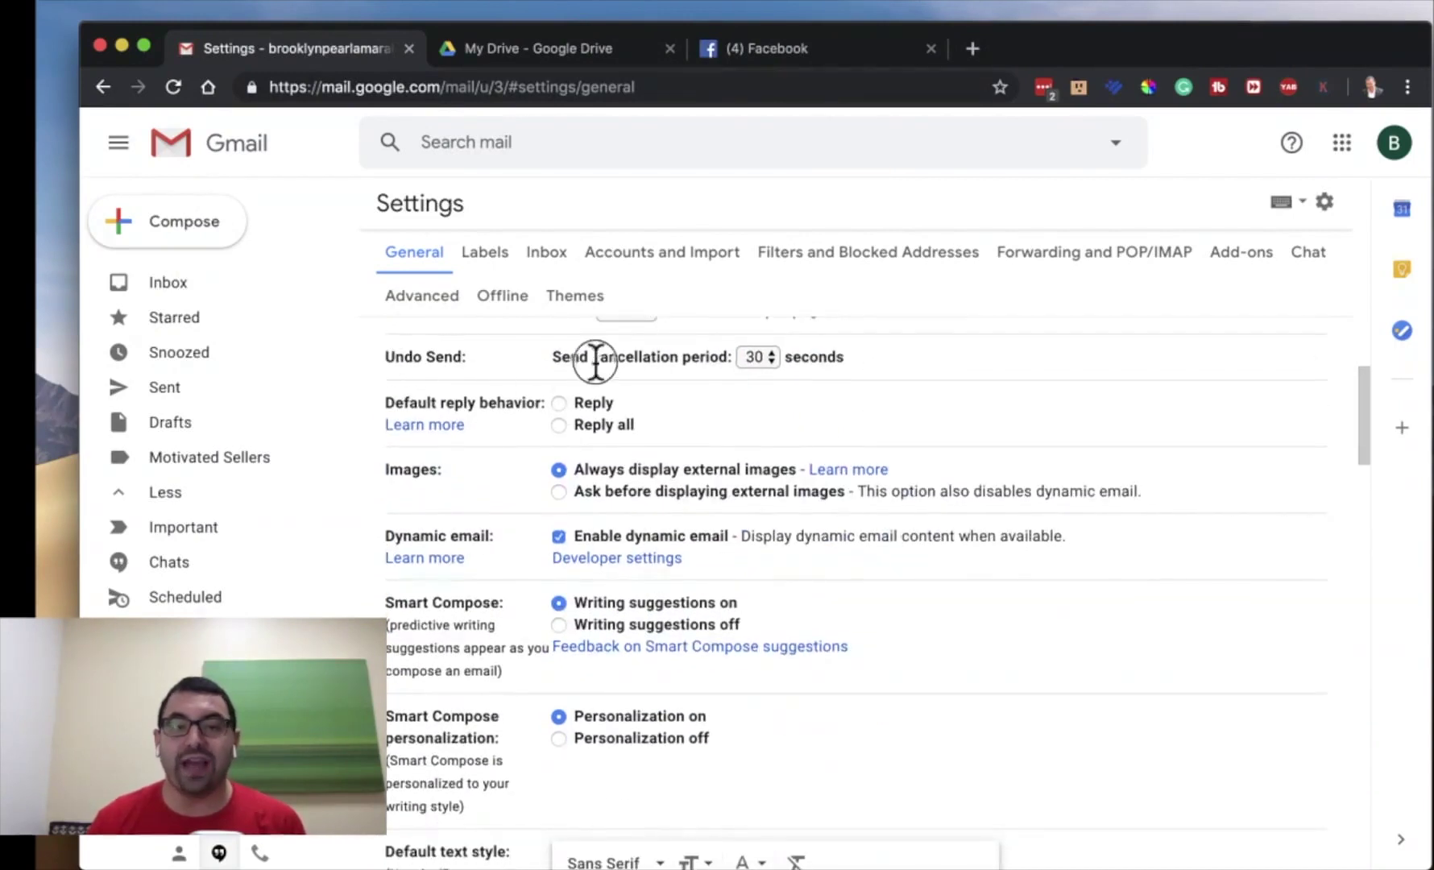
pyautogui.moveTo(594, 360); pyautogui.dragTo(729, 359)
pyautogui.click(777, 359)
pyautogui.click(776, 358)
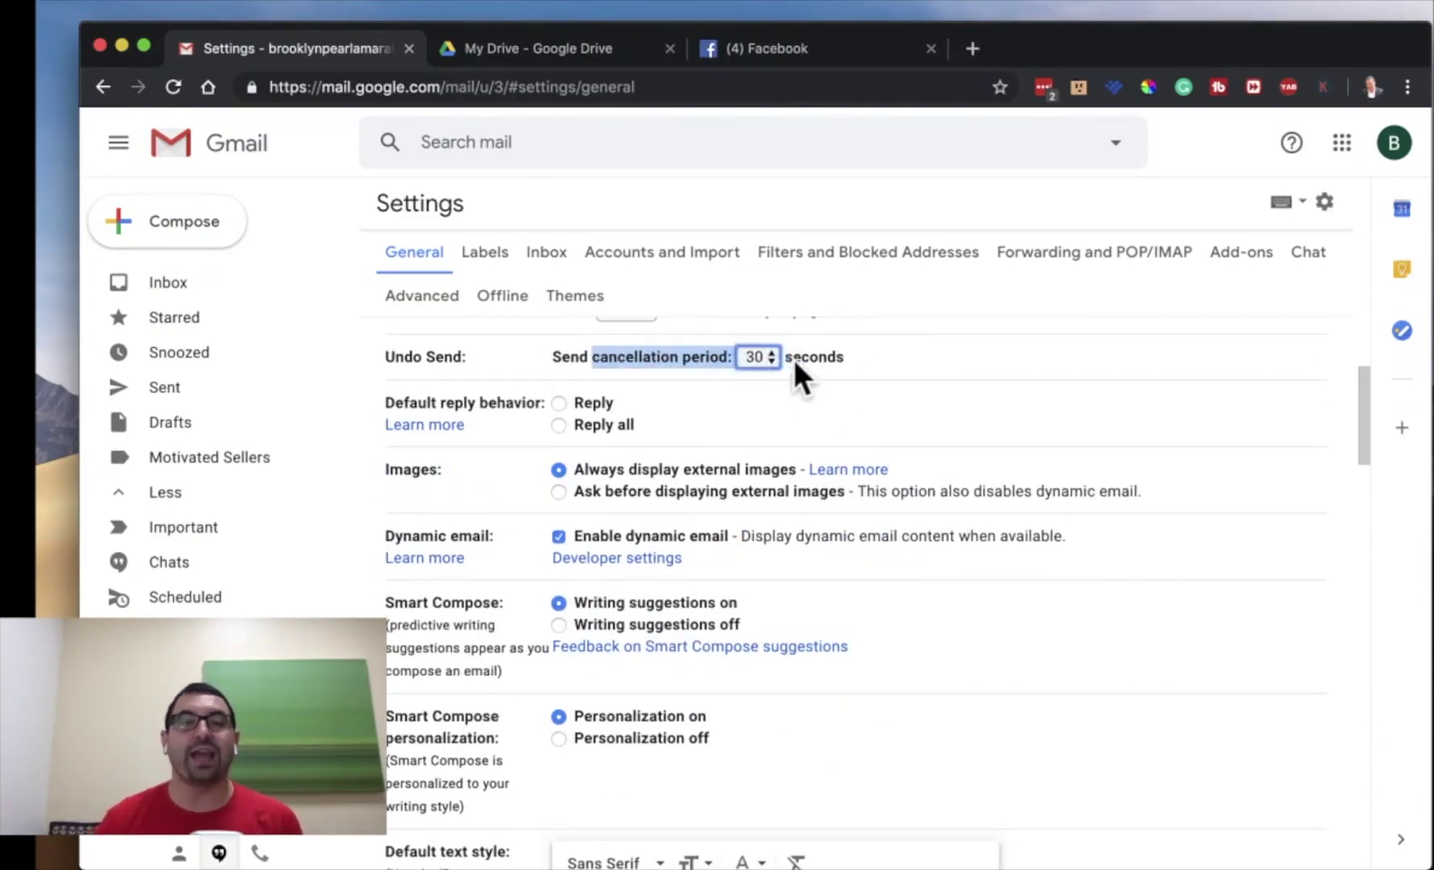
pyautogui.click(855, 358)
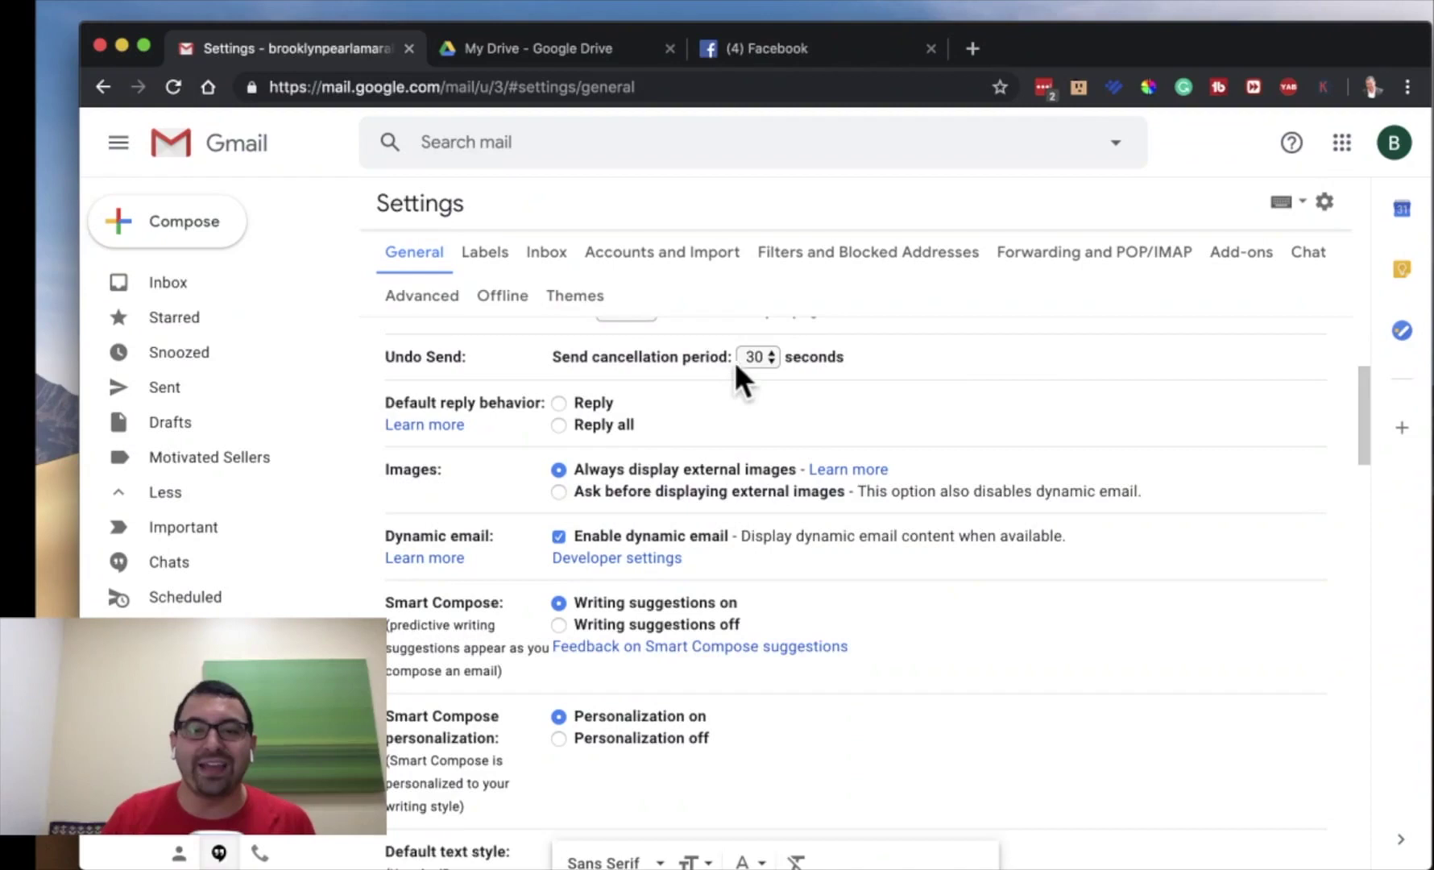
pyautogui.click(735, 363)
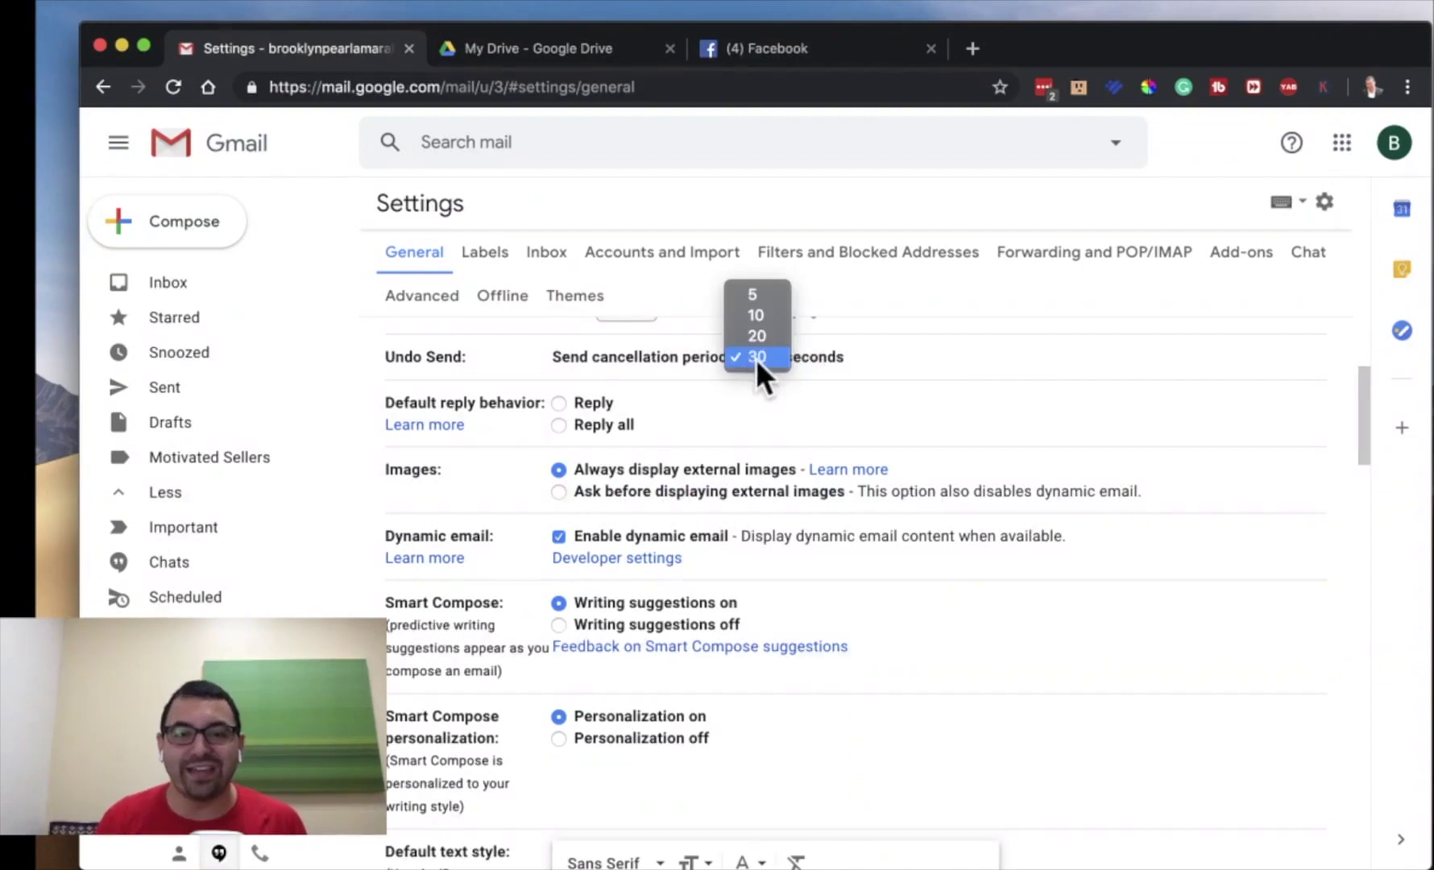
pyautogui.click(757, 358)
pyautogui.scroll(-1, 885, 372)
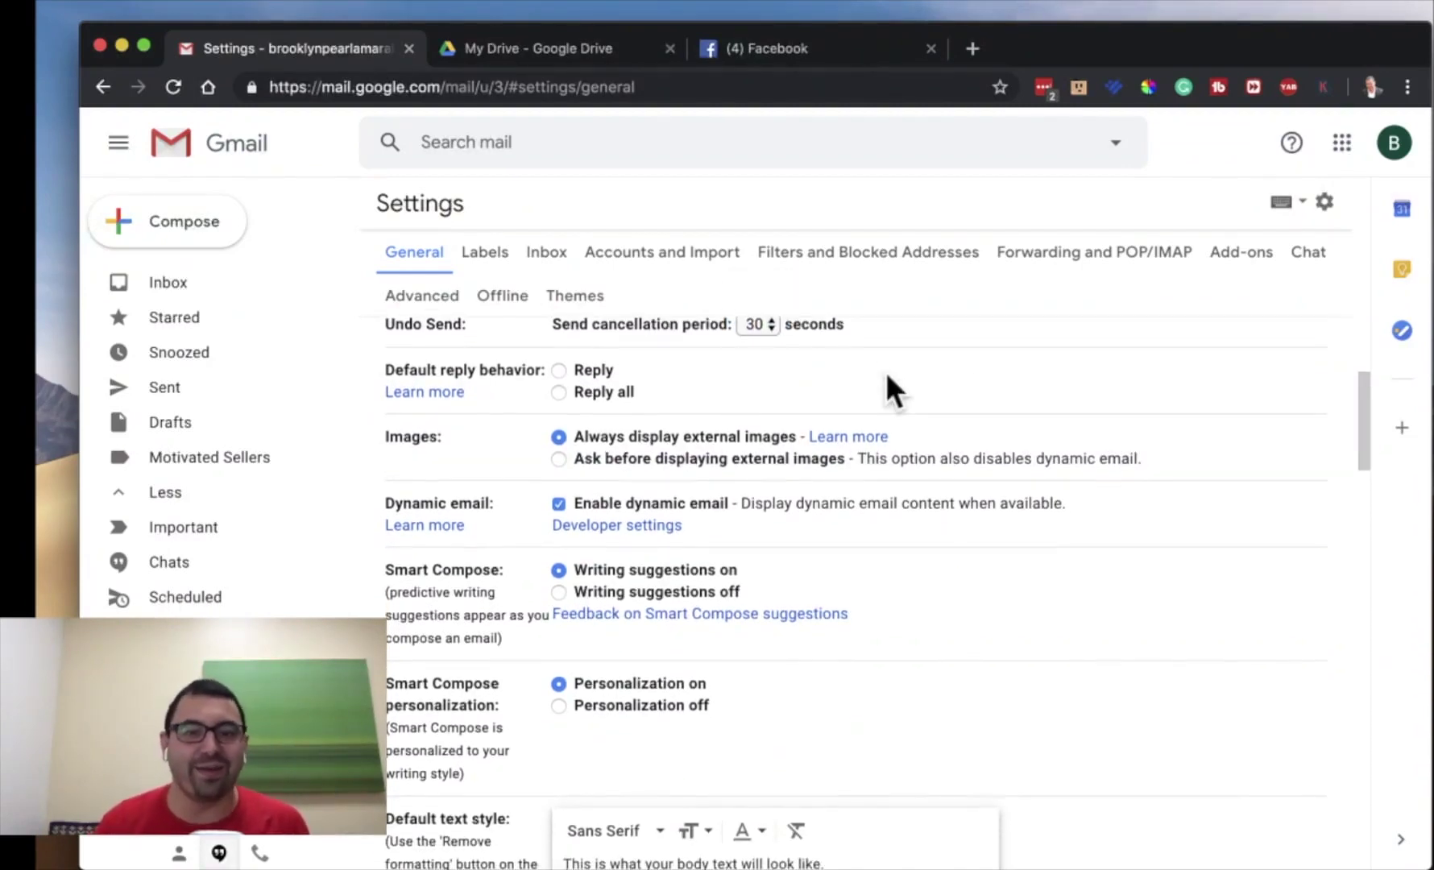
pyautogui.scroll(1, 885, 372)
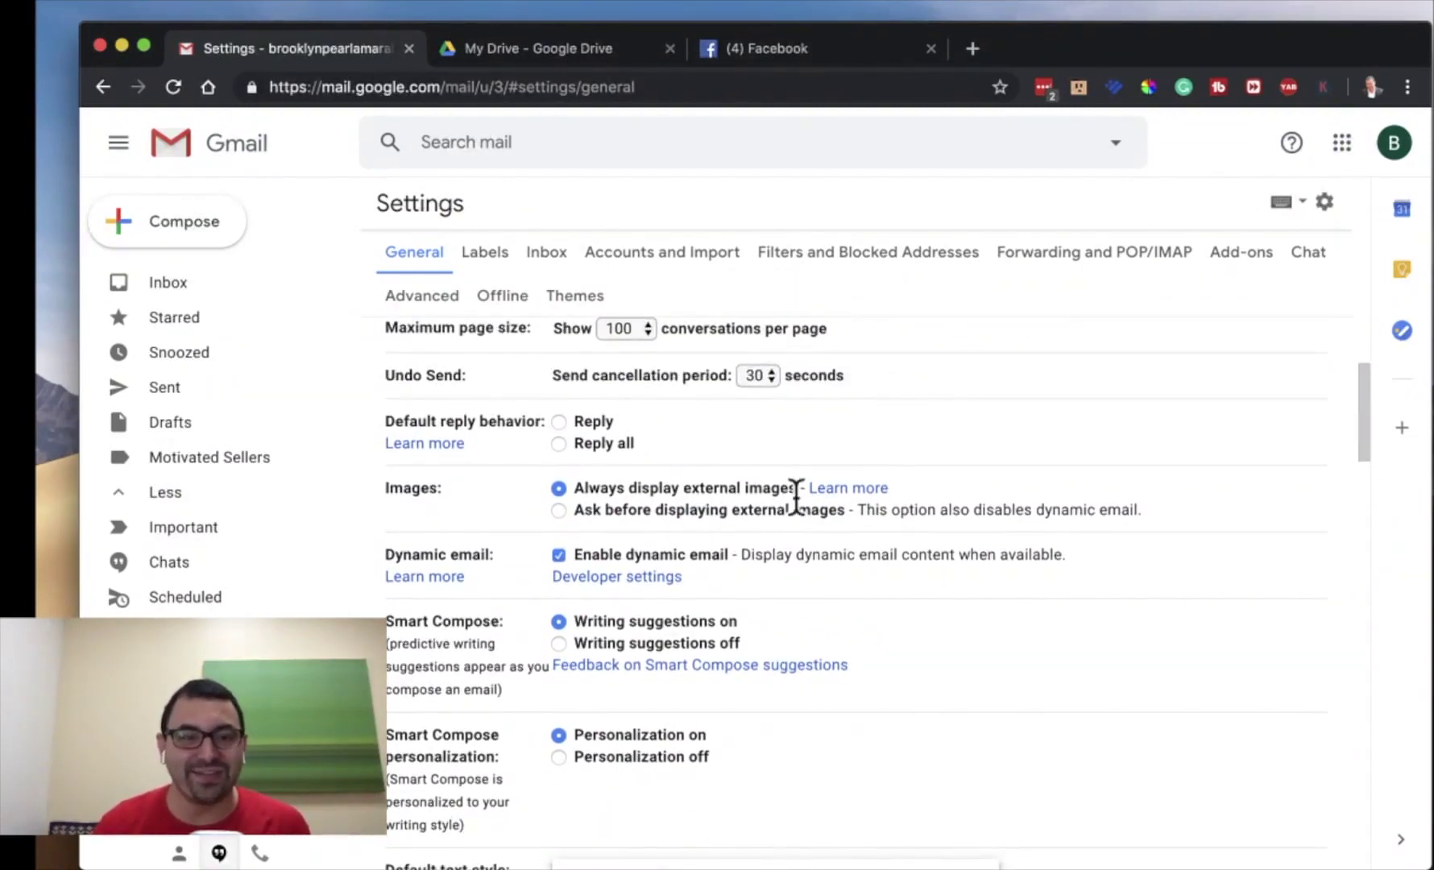
pyautogui.scroll(-2, 795, 495)
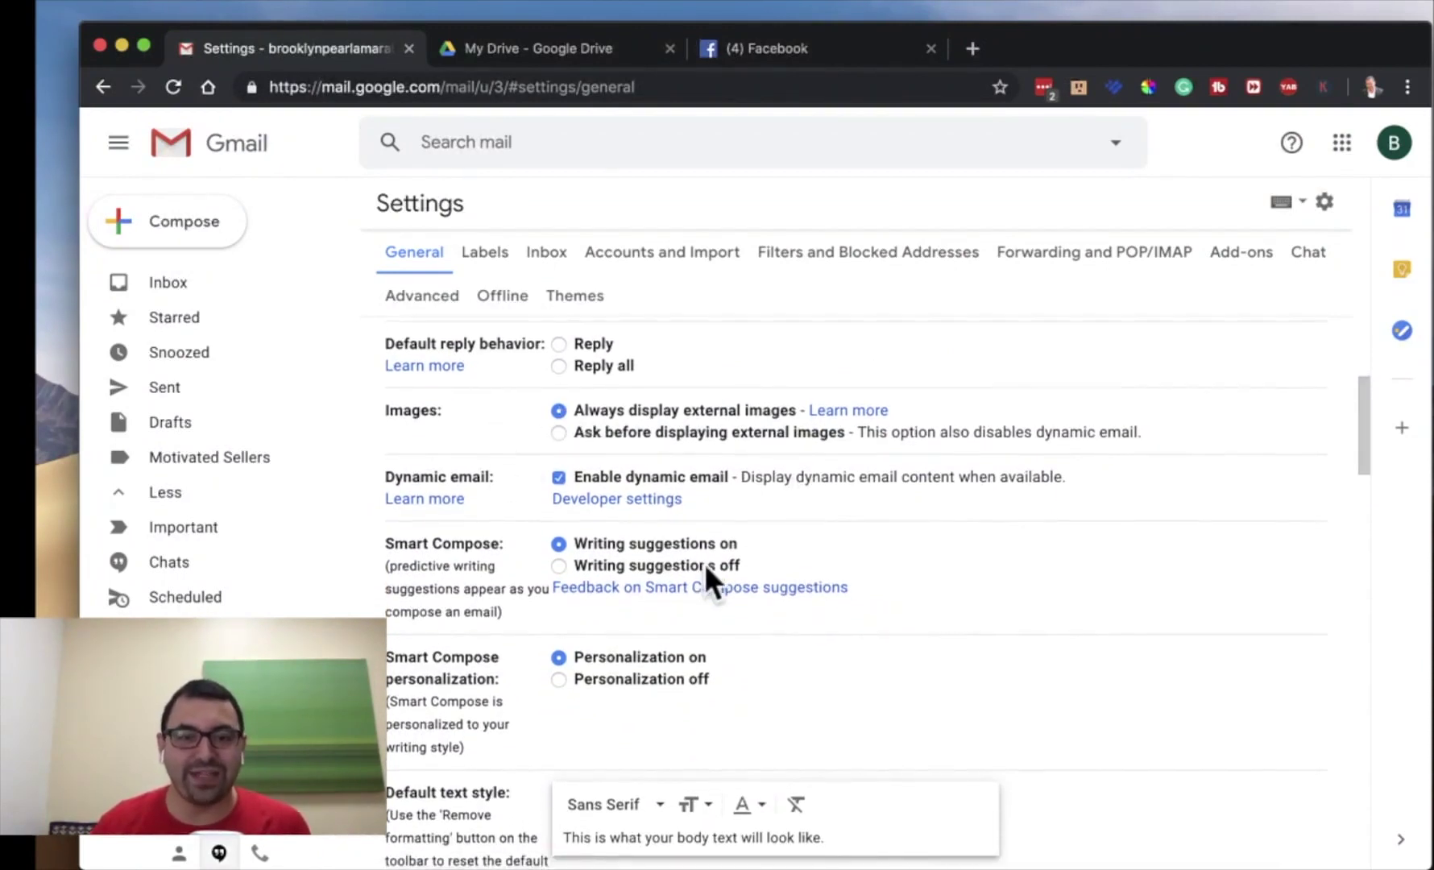
pyautogui.scroll(-8, 704, 569)
pyautogui.scroll(-15, 705, 568)
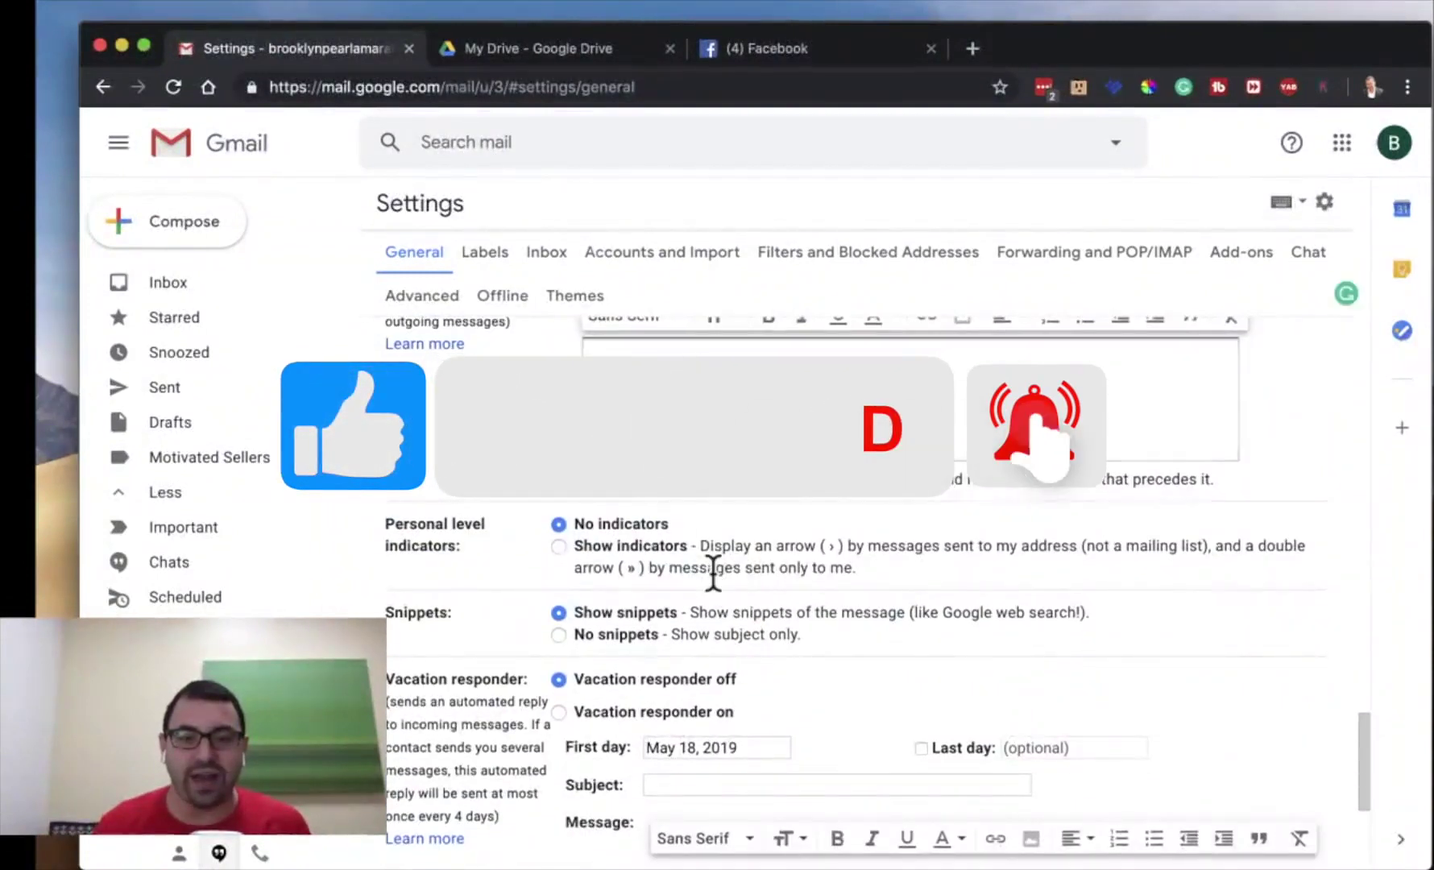
pyautogui.scroll(-5, 708, 567)
pyautogui.scroll(20, 712, 571)
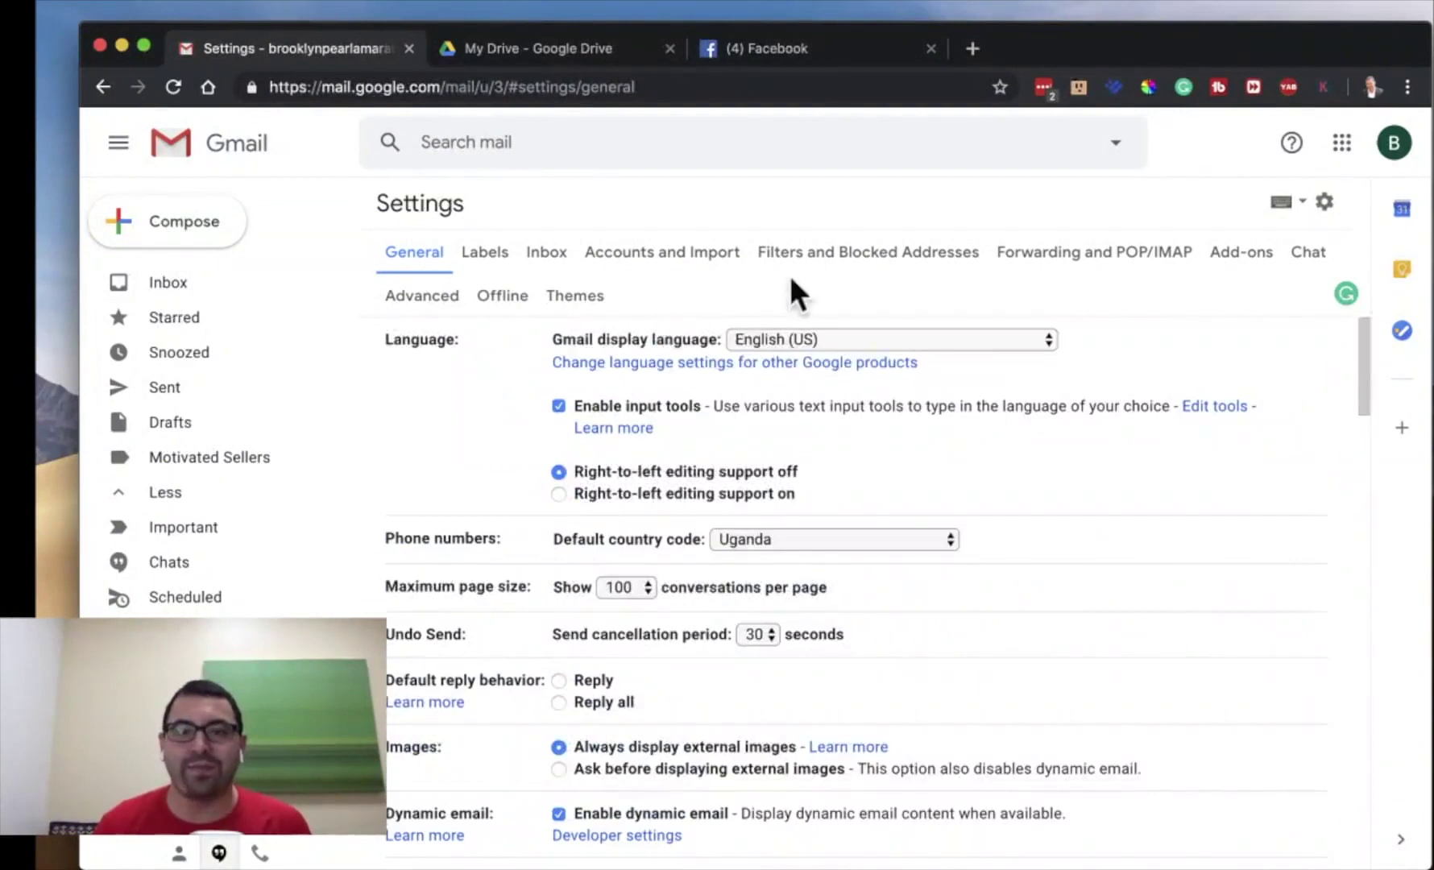
# - Switch to Filters and Blocked Addresses, begin a new filter, then dismiss the empty filter form
pyautogui.click(838, 252)
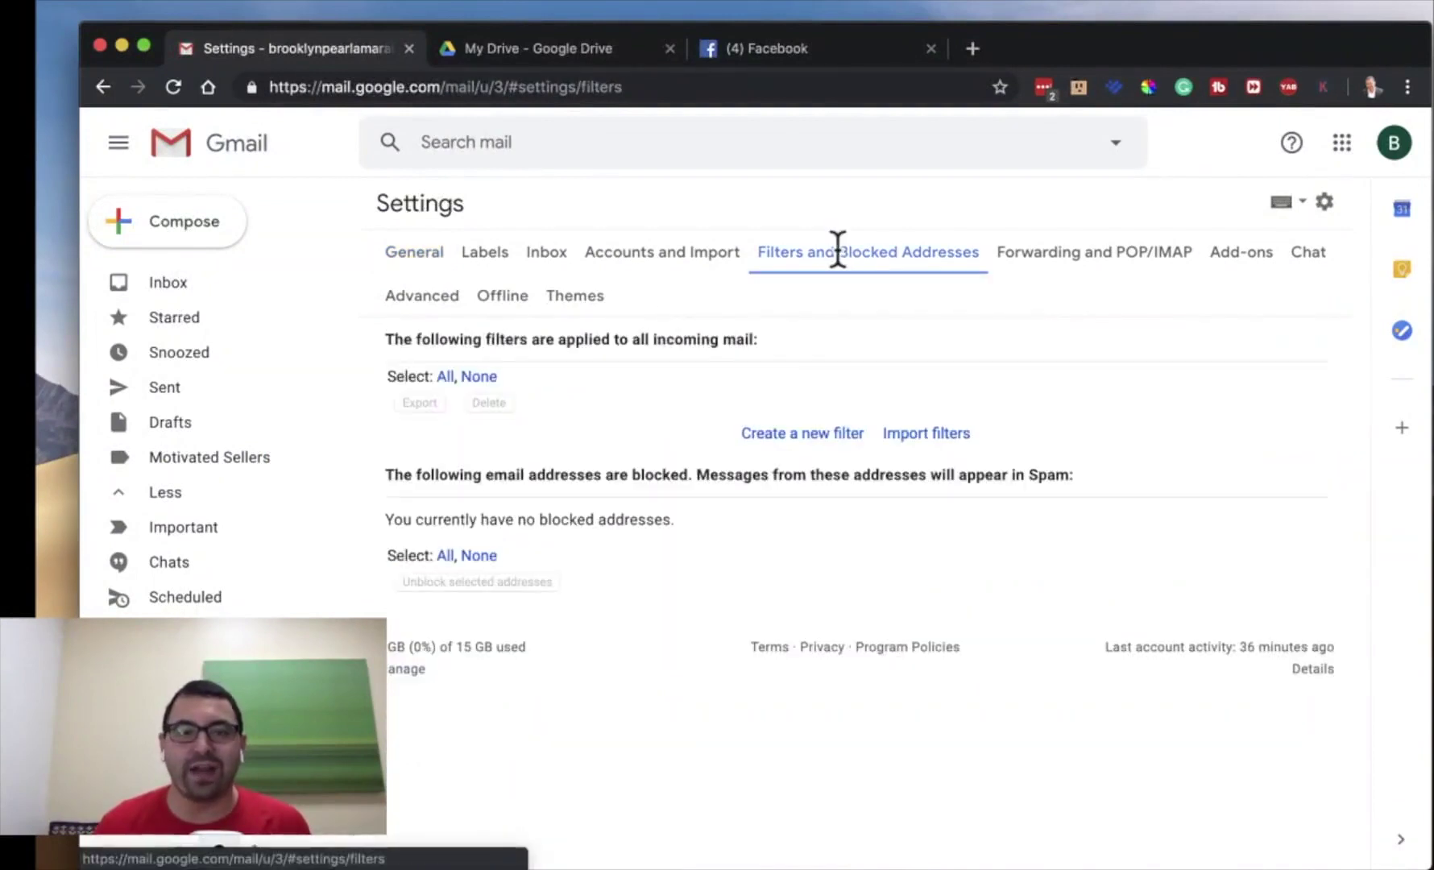
pyautogui.click(768, 435)
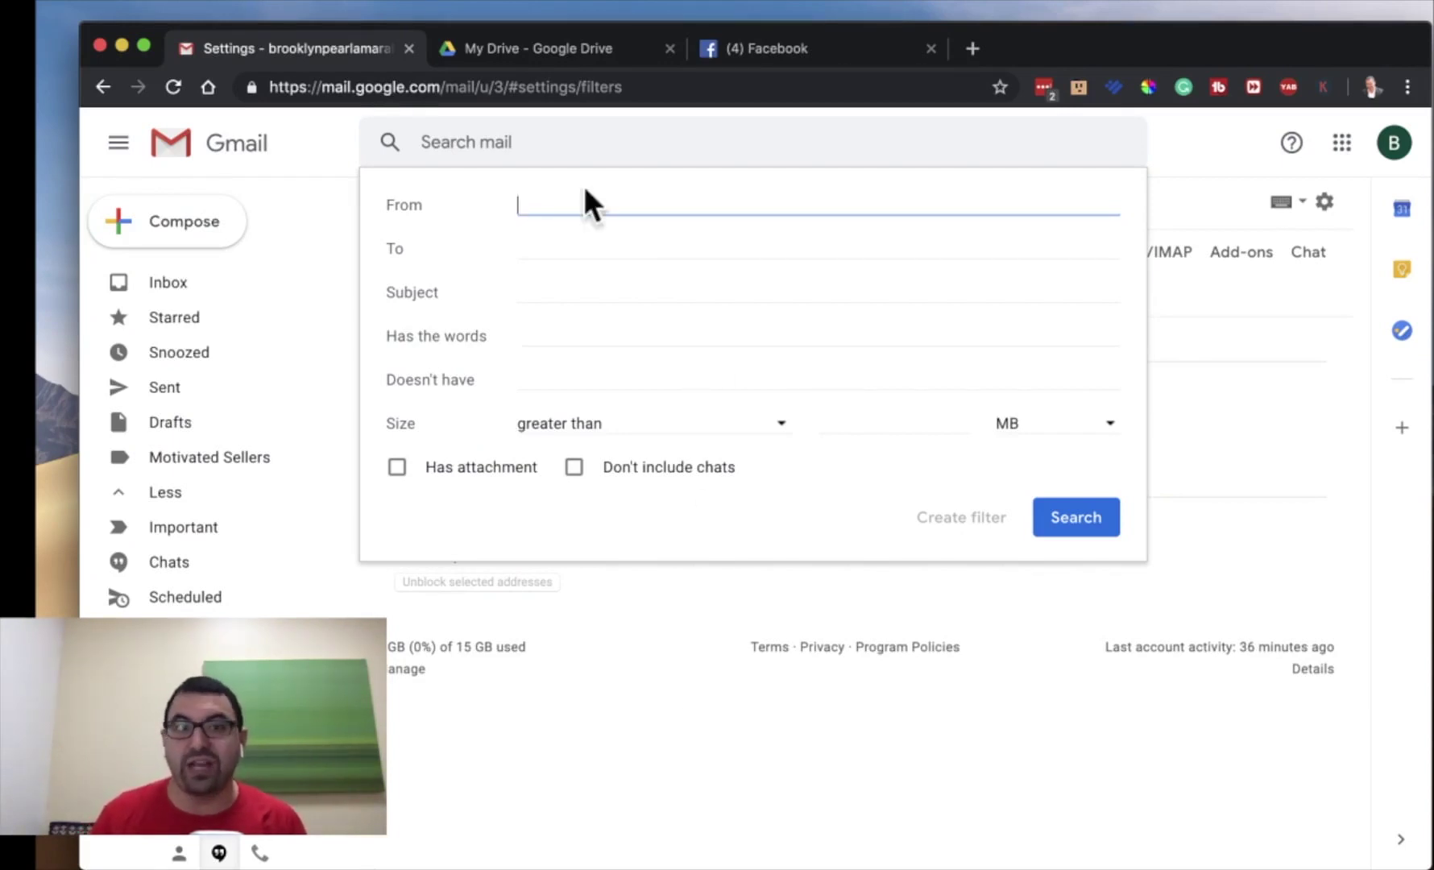
pyautogui.click(654, 714)
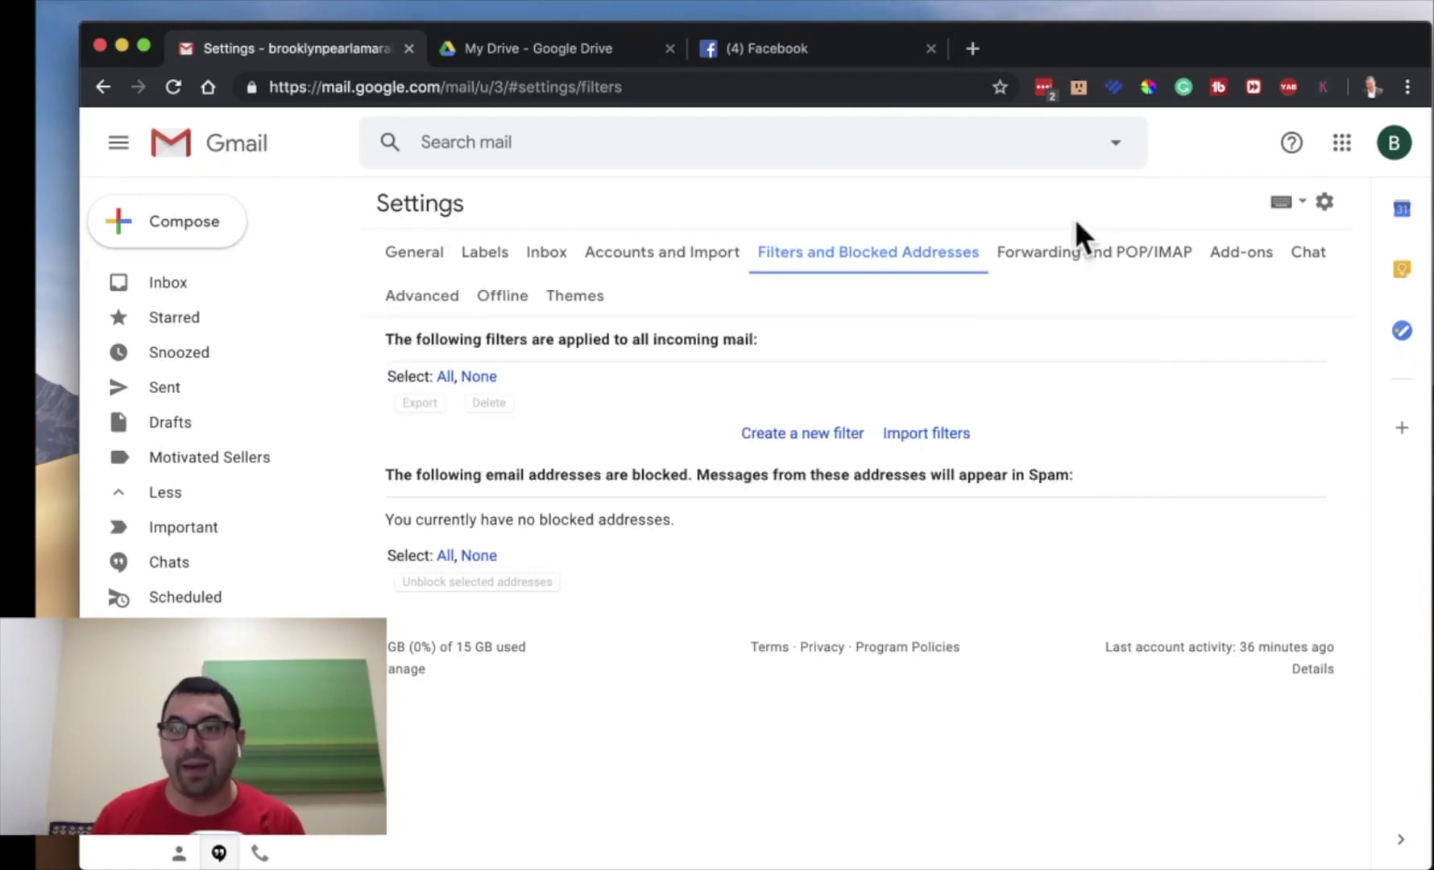
# - Leave the settings page by discarding the unsaved changes
pyautogui.click(487, 254)
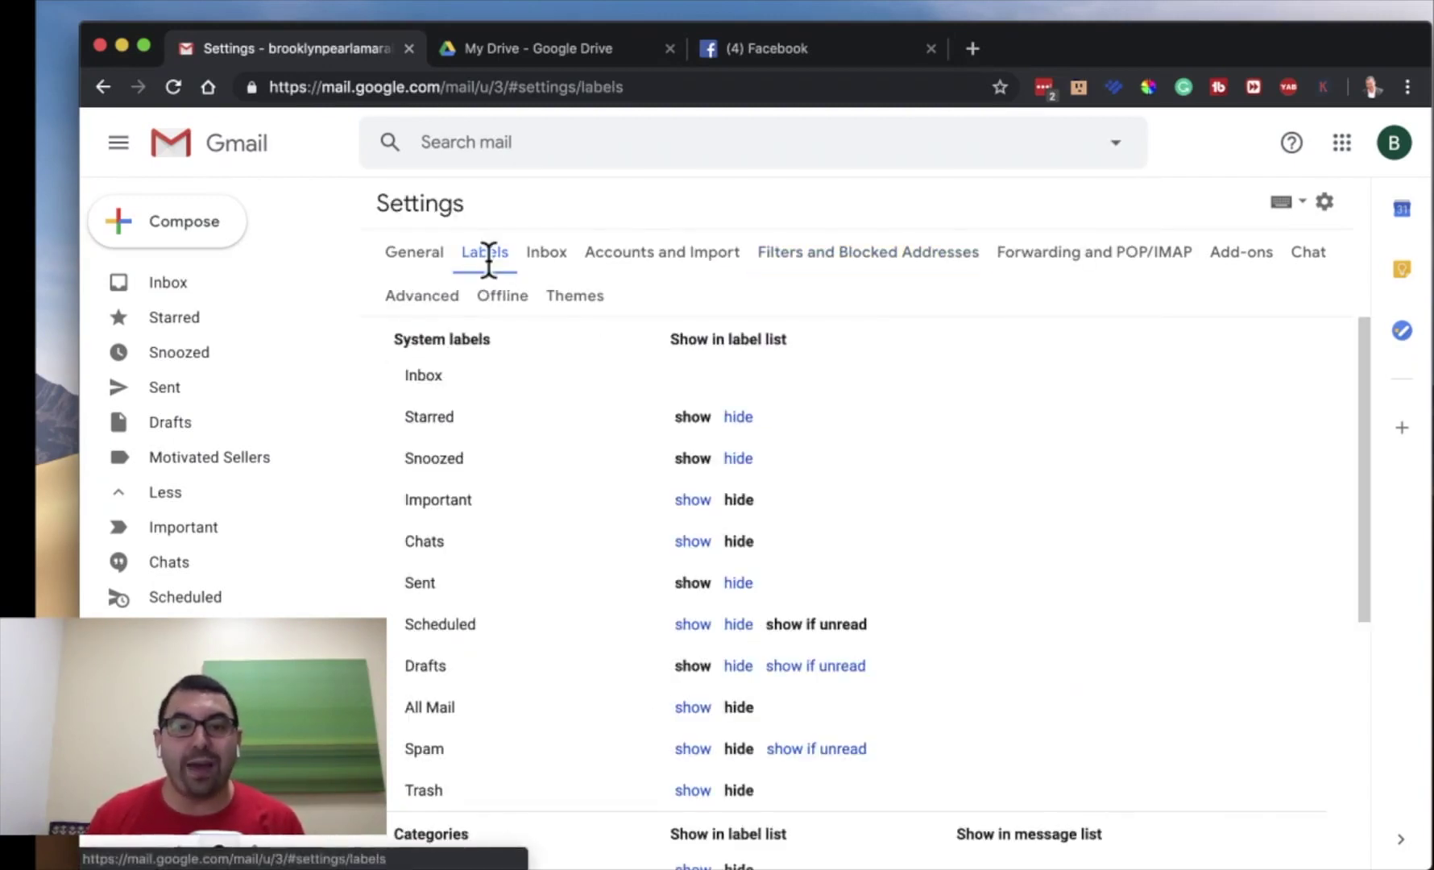
pyautogui.scroll(-7, 570, 475)
pyautogui.scroll(5, 570, 487)
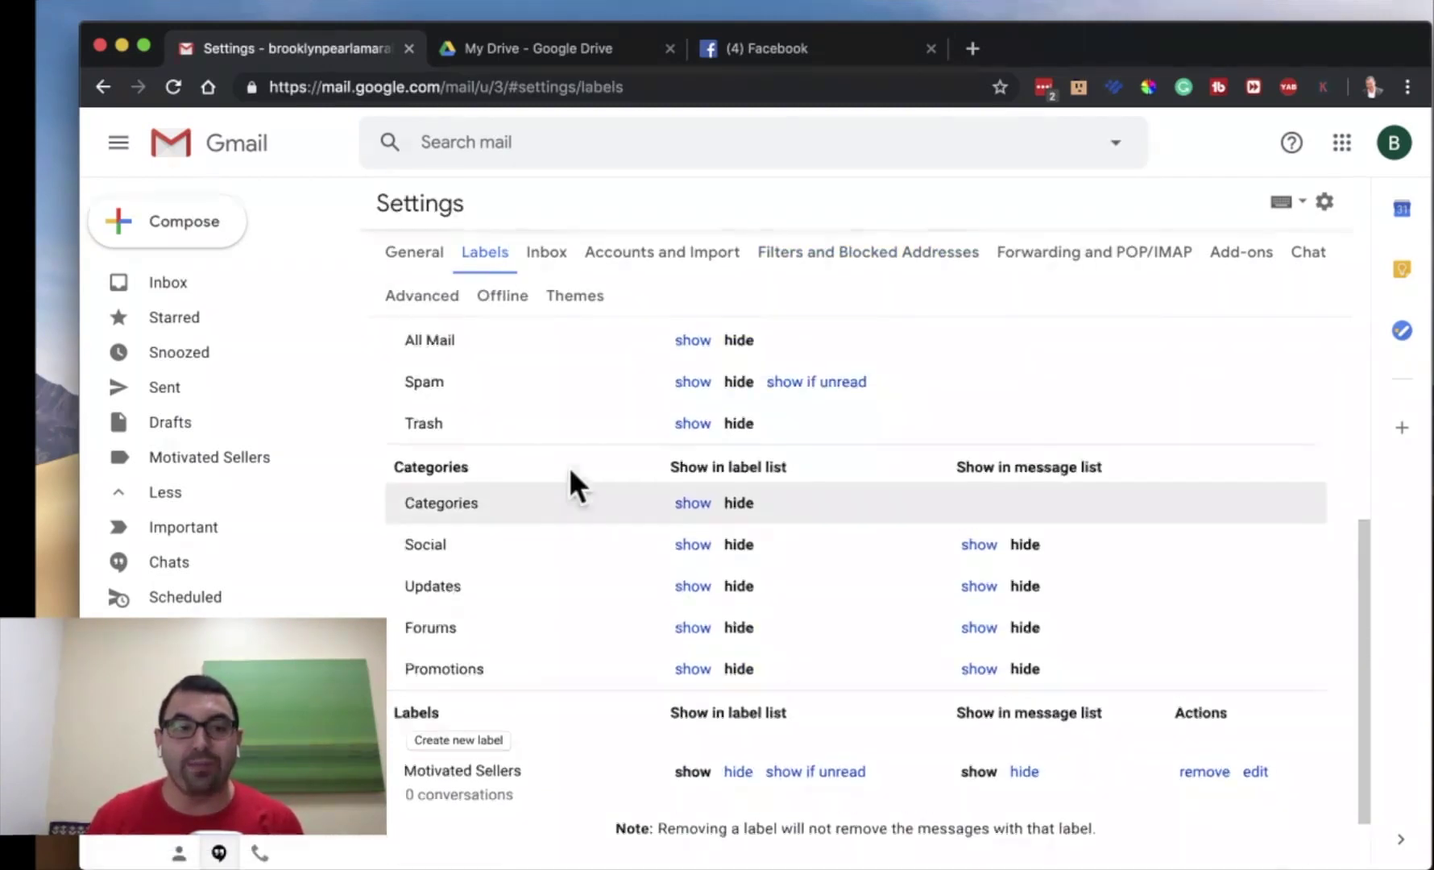
pyautogui.click(224, 459)
pyautogui.click(1001, 425)
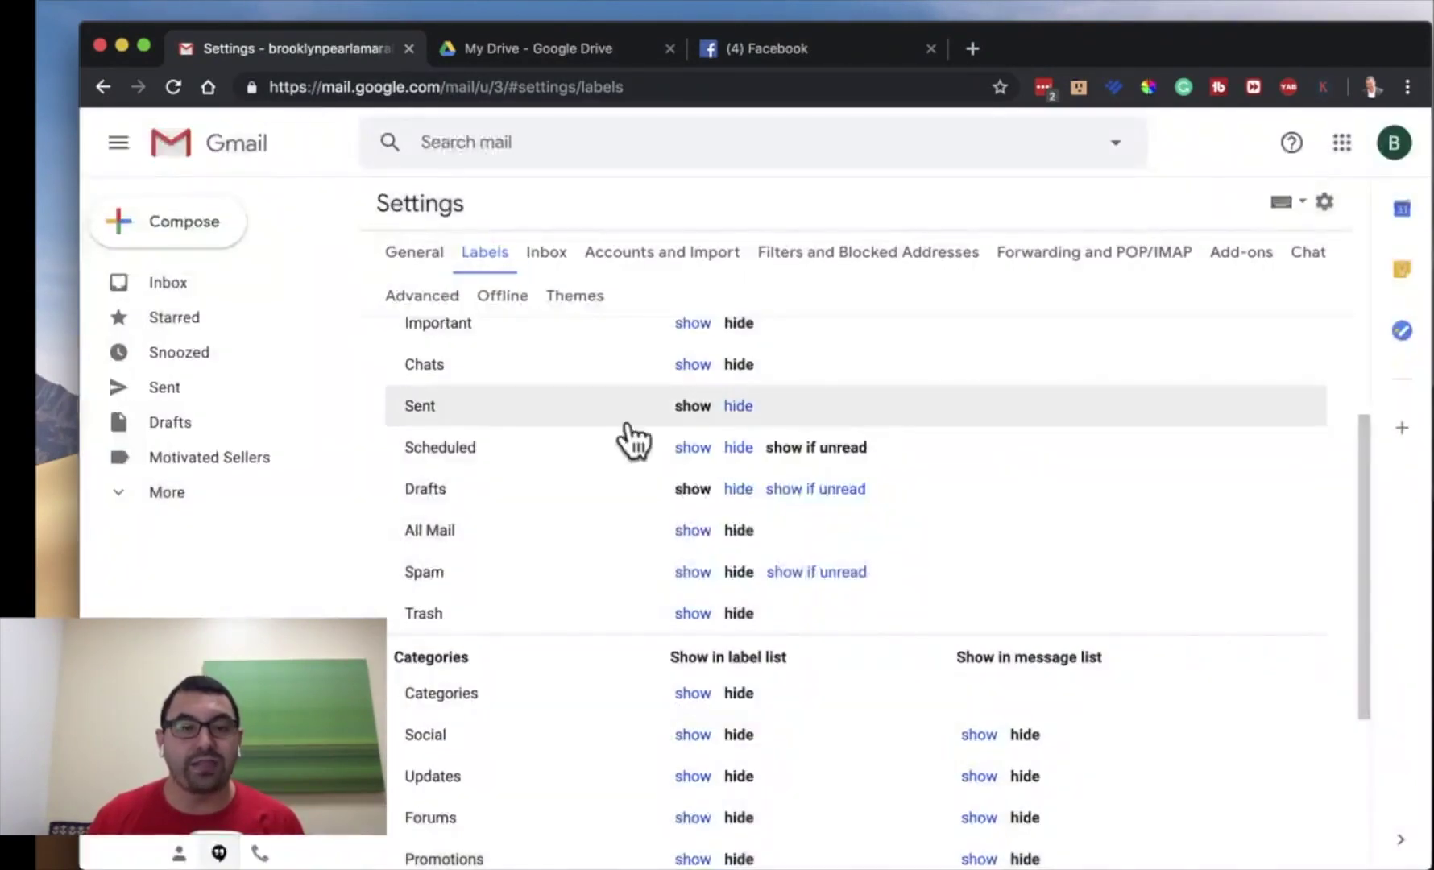
pyautogui.click(185, 453)
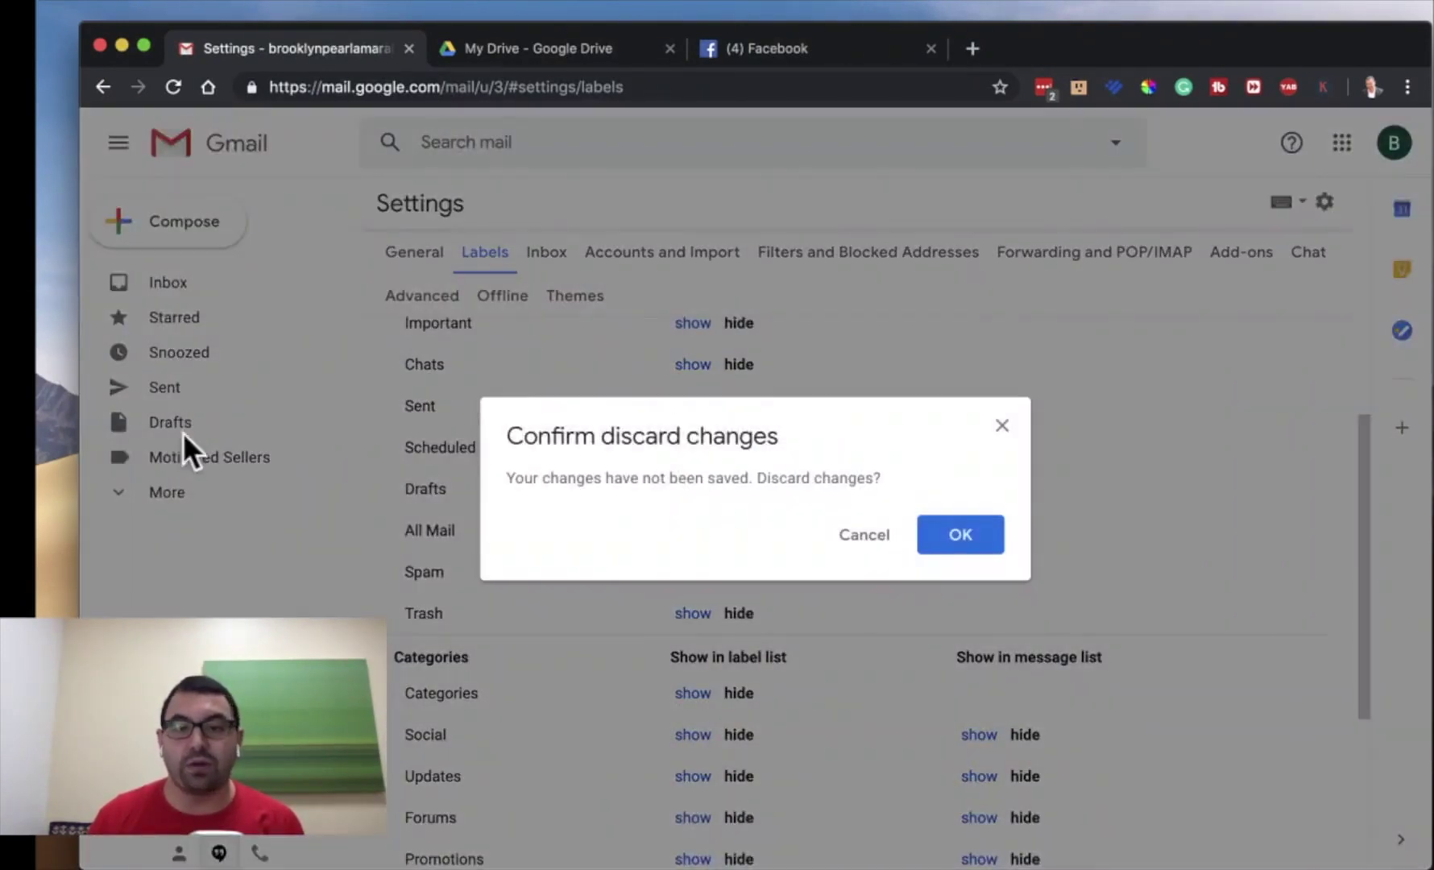
pyautogui.click(968, 515)
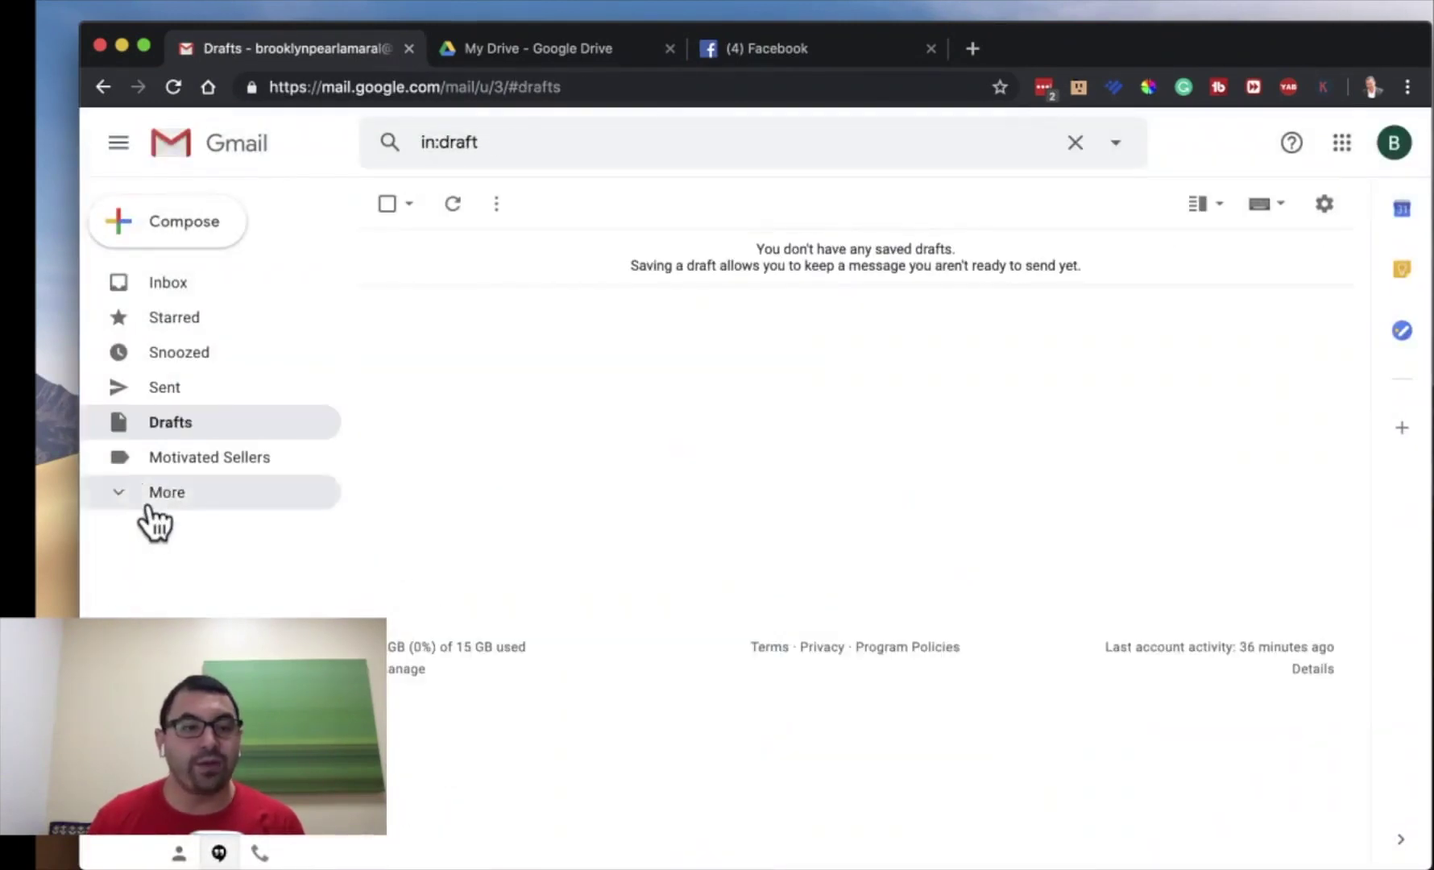
# - Set the Motivated Sellers label colour to blue
pyautogui.click(152, 500)
pyautogui.click(323, 457)
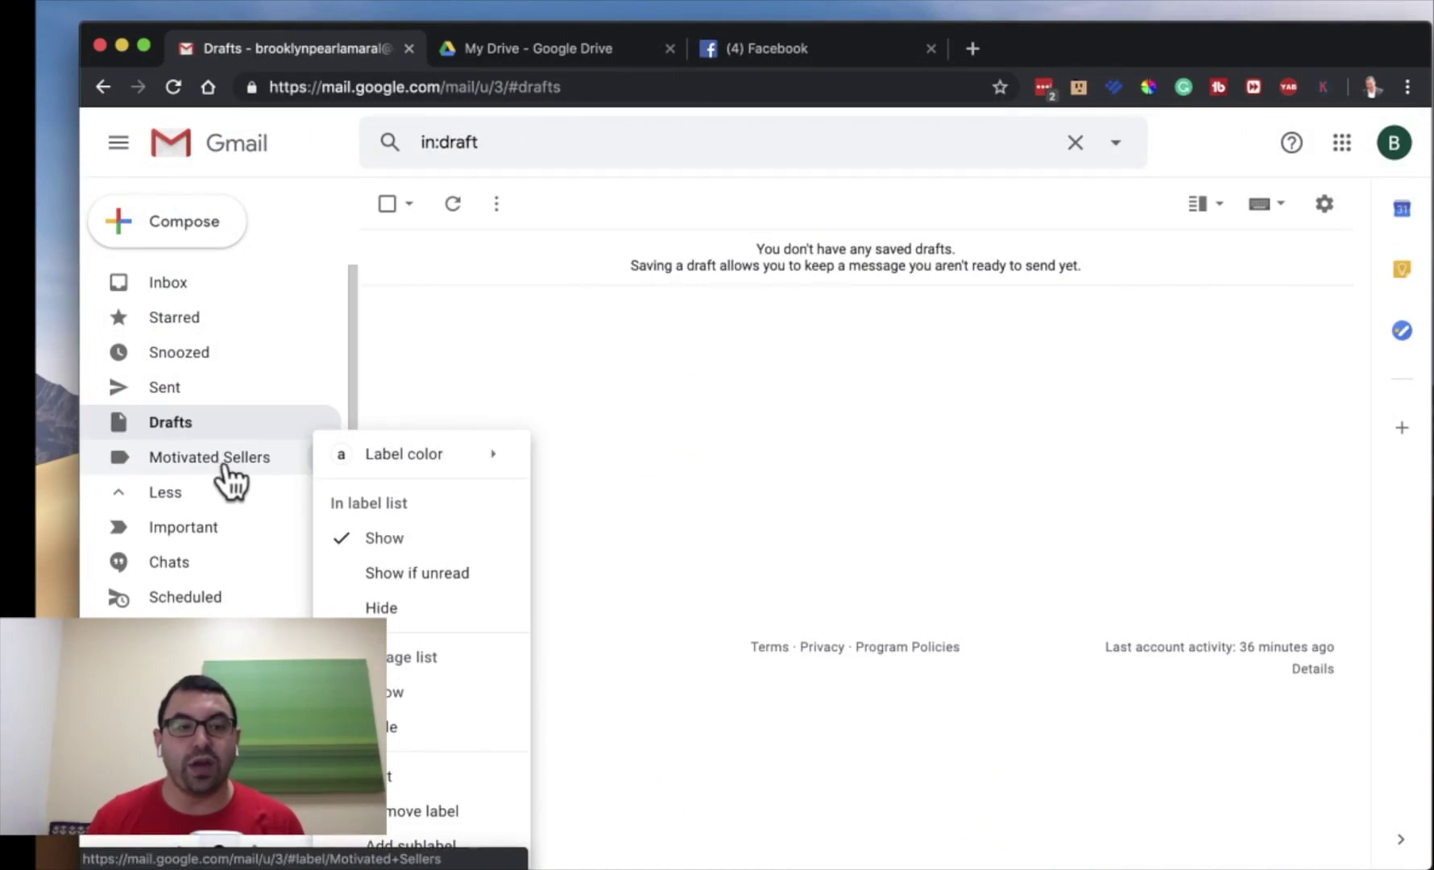
pyautogui.scroll(-2, 240, 503)
pyautogui.moveTo(385, 459)
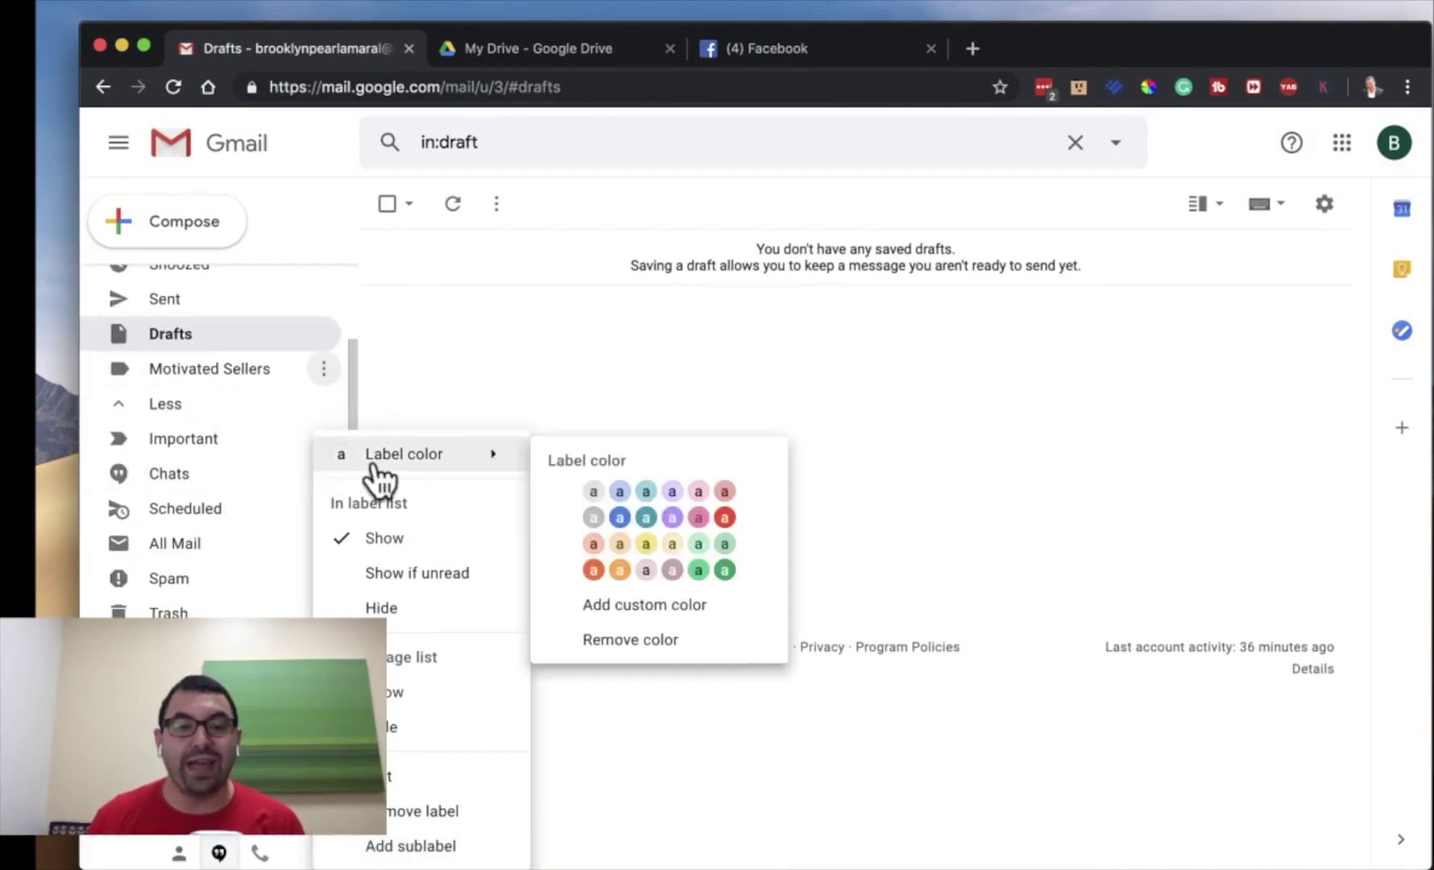
pyautogui.click(619, 518)
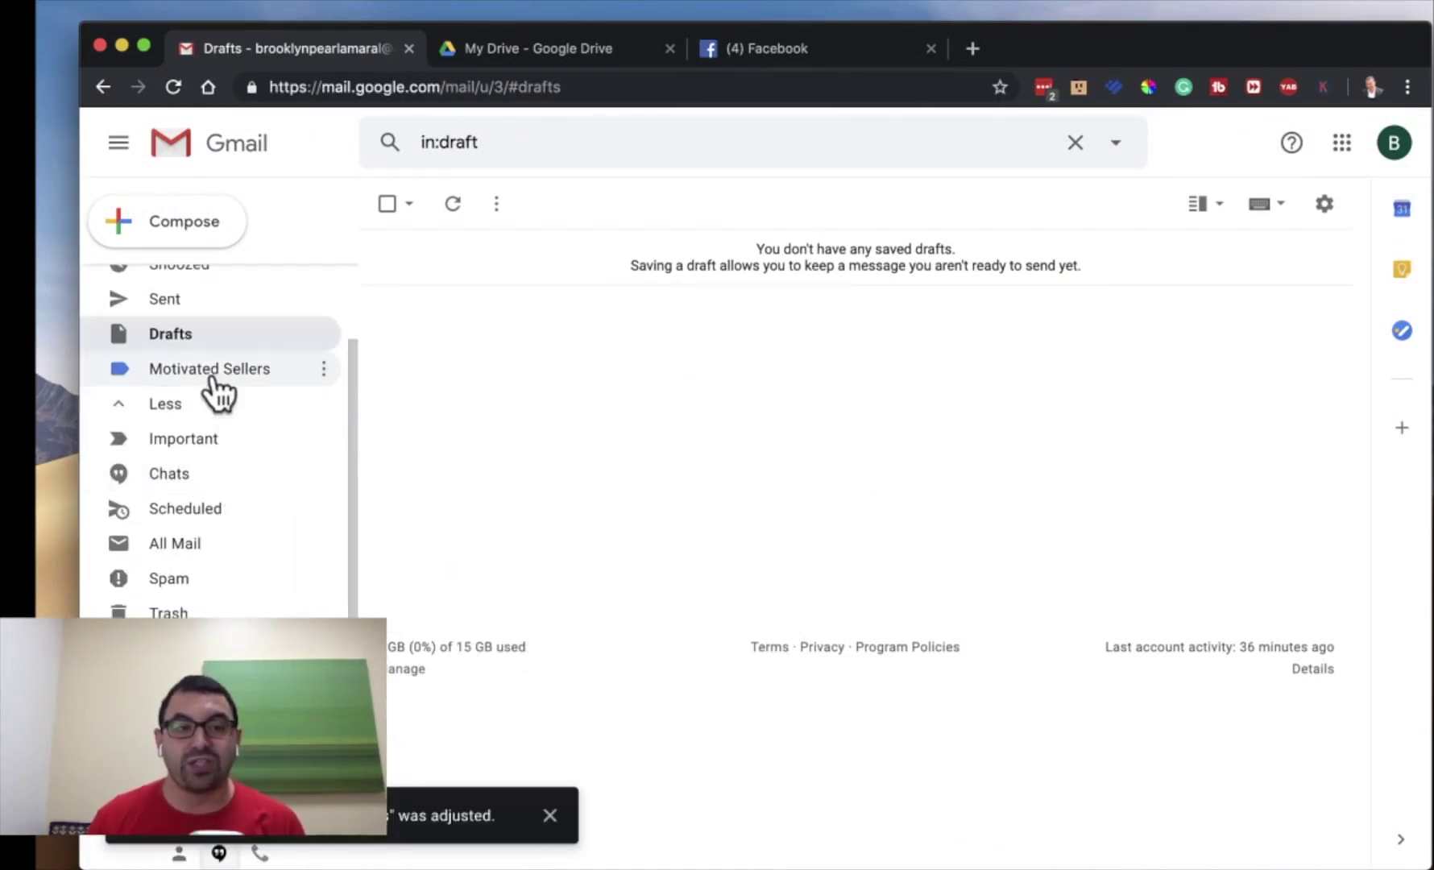
pyautogui.click(323, 370)
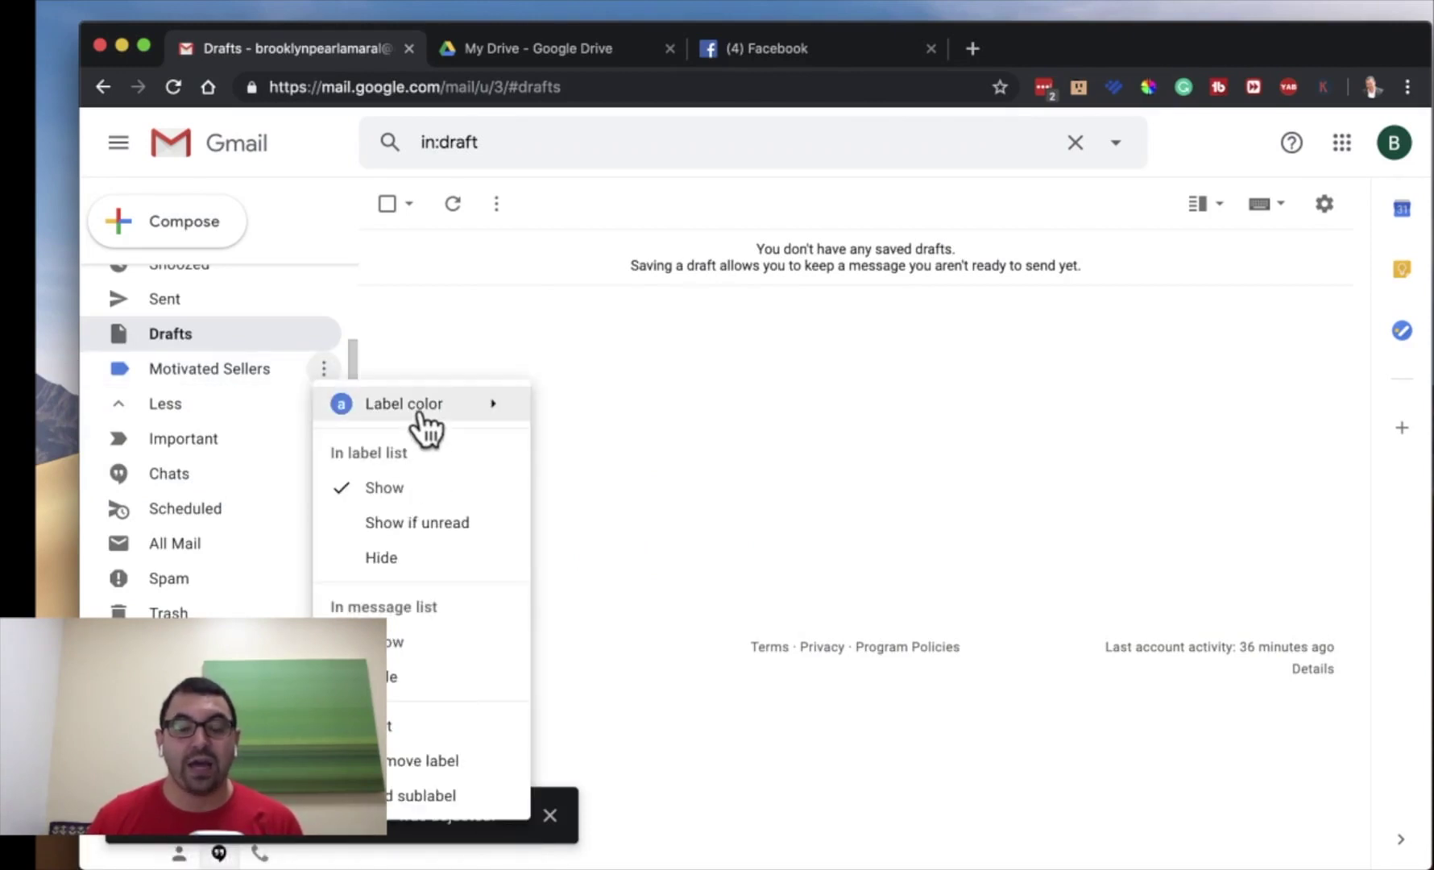
pyautogui.moveTo(418, 412)
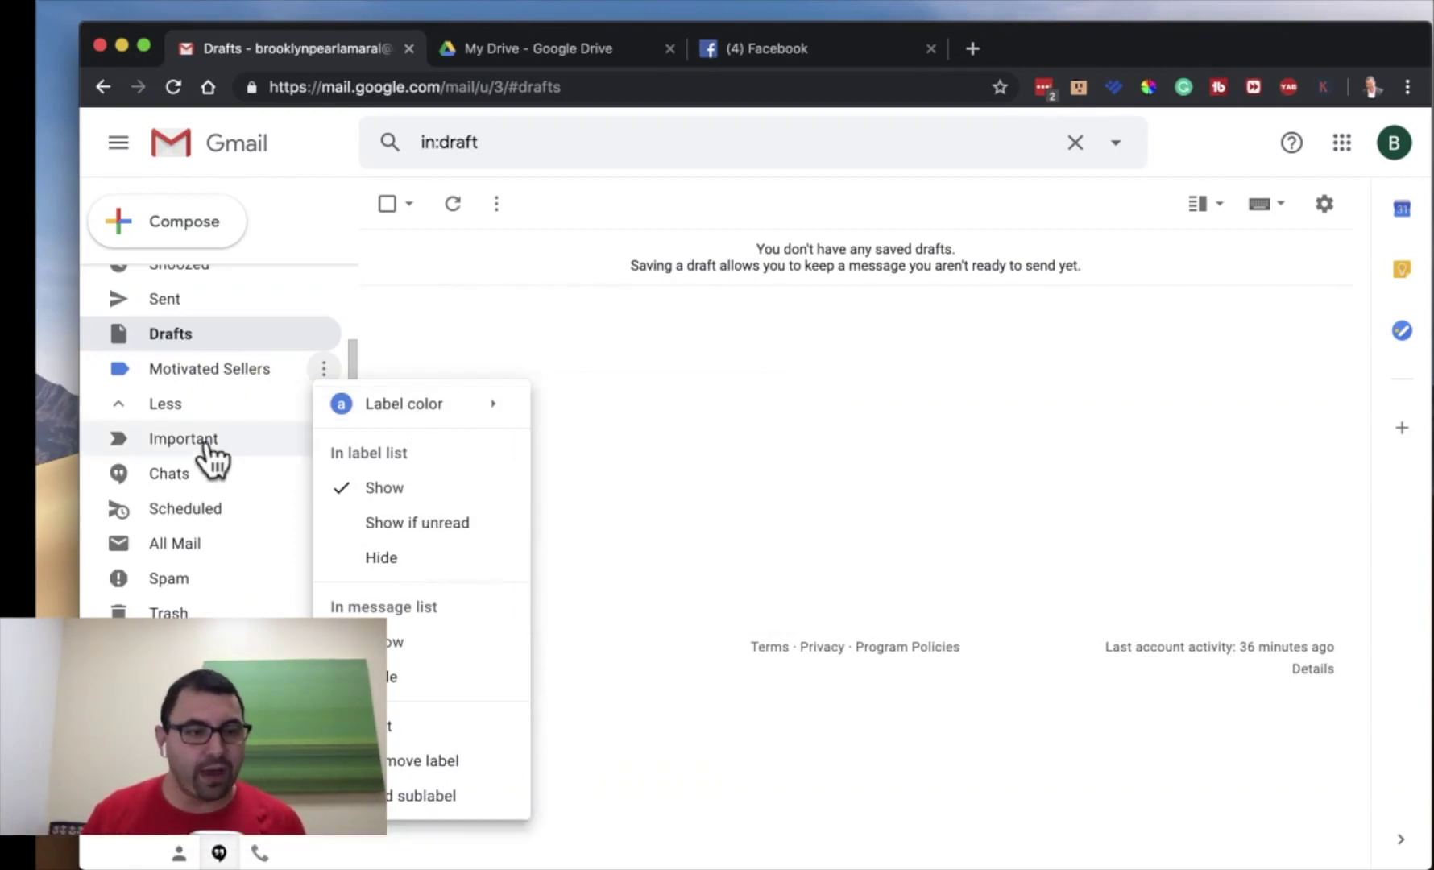
pyautogui.press('Escape')
# - Create a new label named CLOSING and colour it green
pyautogui.click(185, 725)
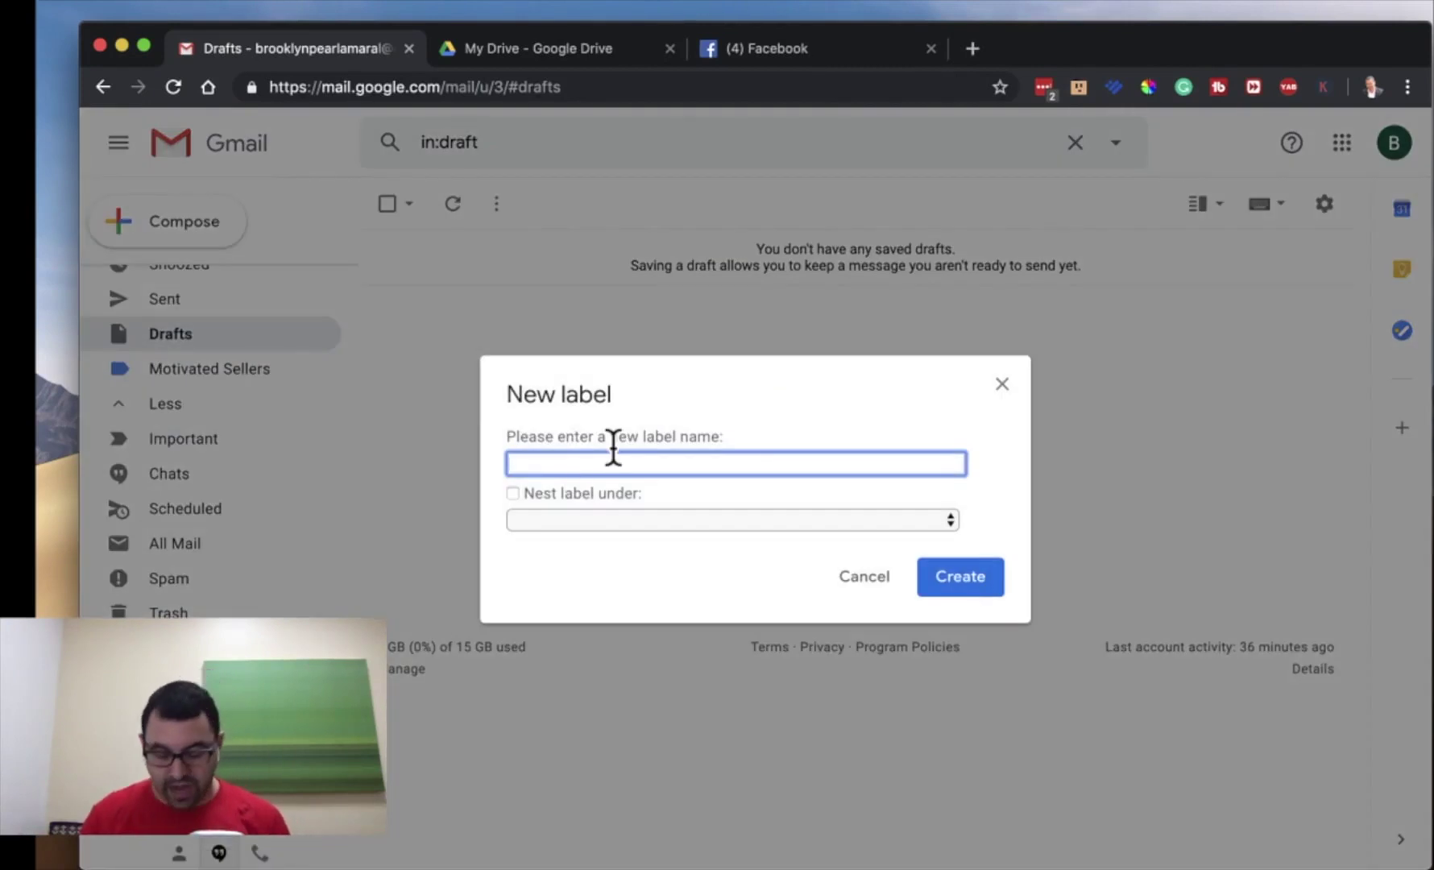
pyautogui.write('CLOSG')
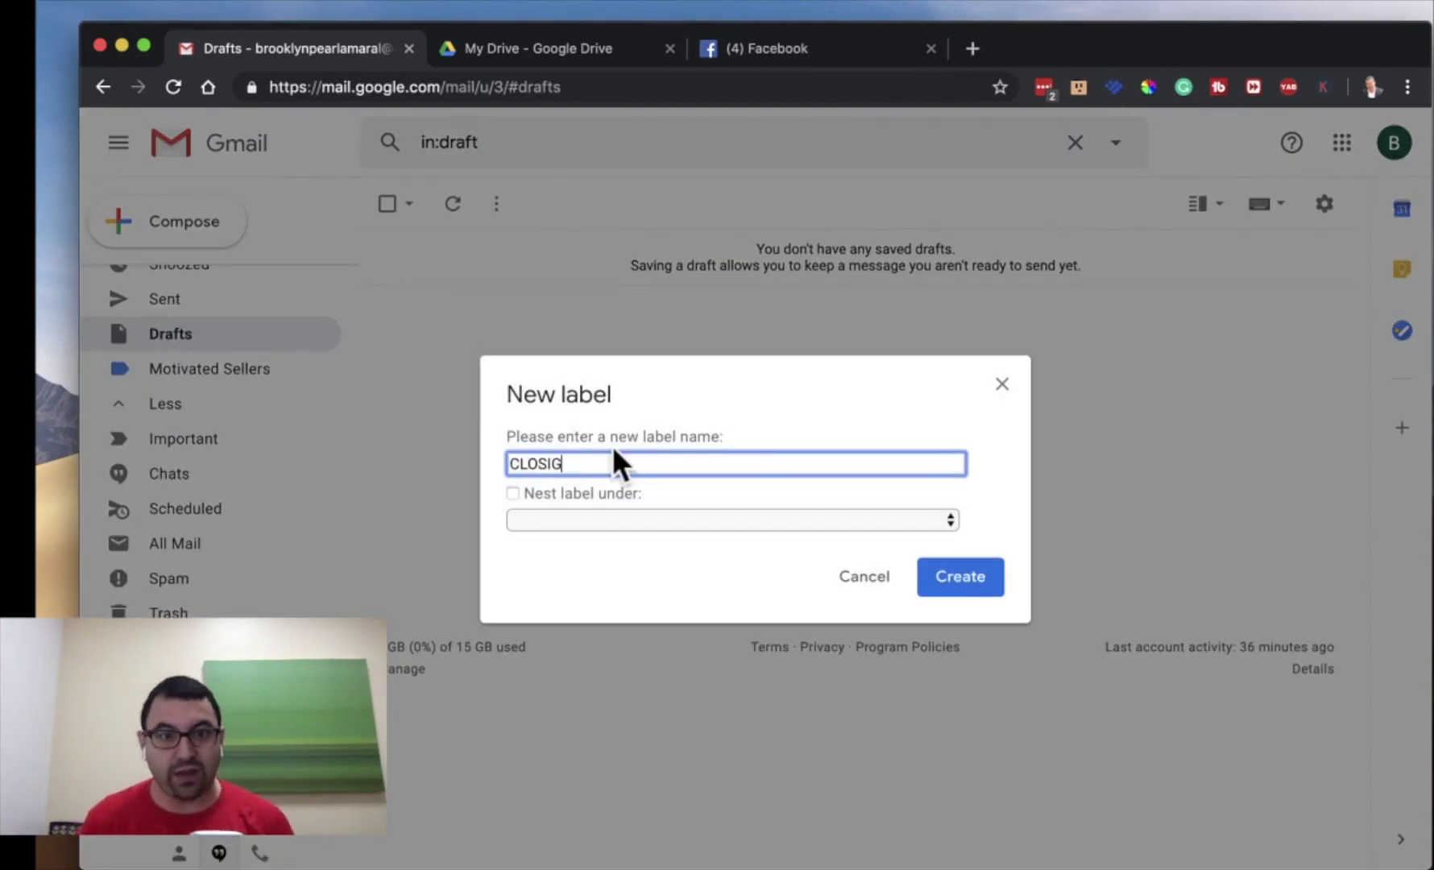
pyautogui.press('BackSpace')
pyautogui.write('ING')
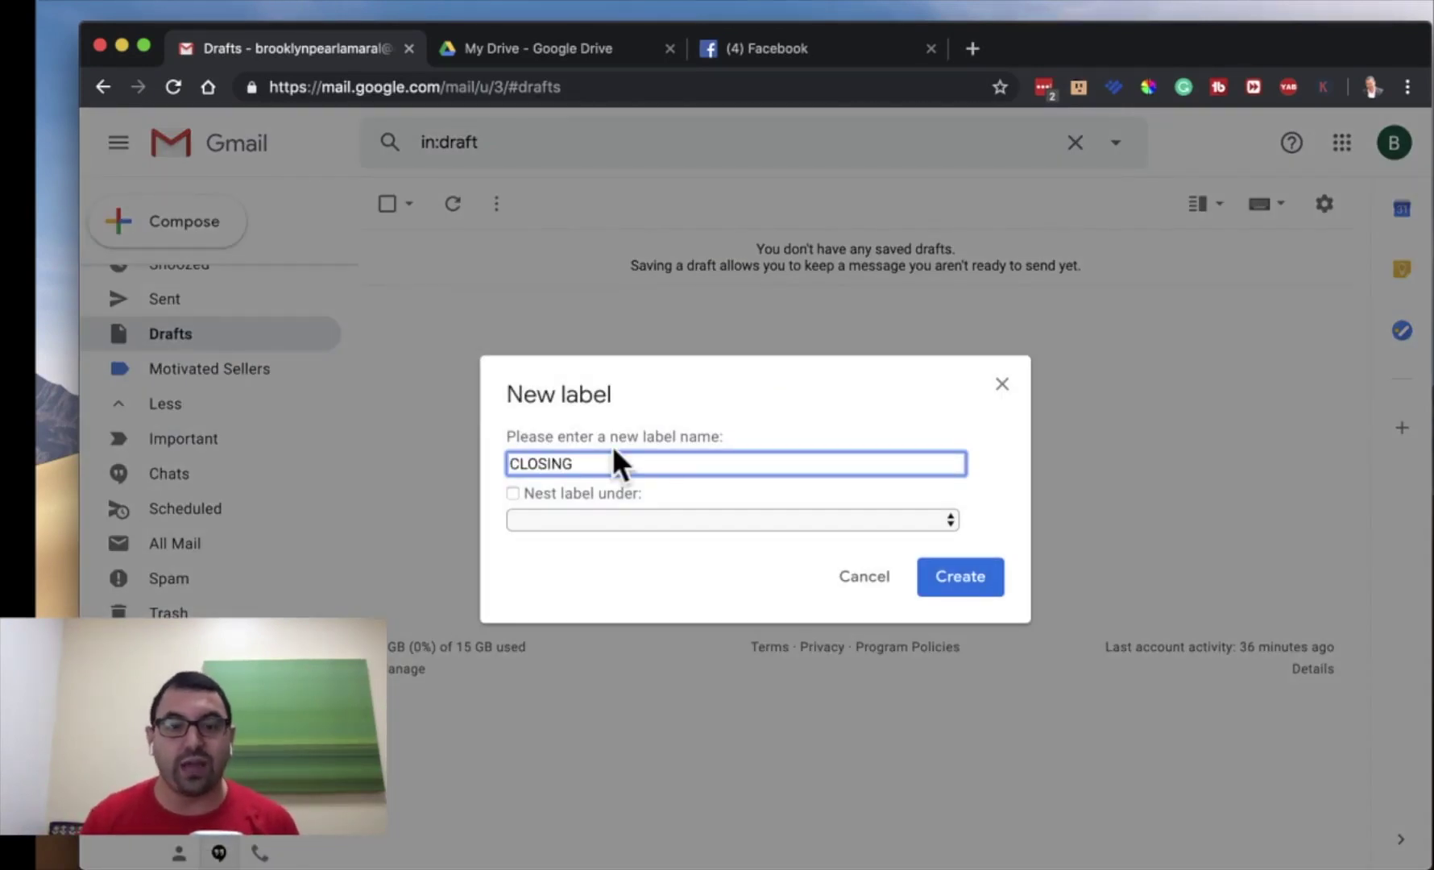
pyautogui.click(986, 474)
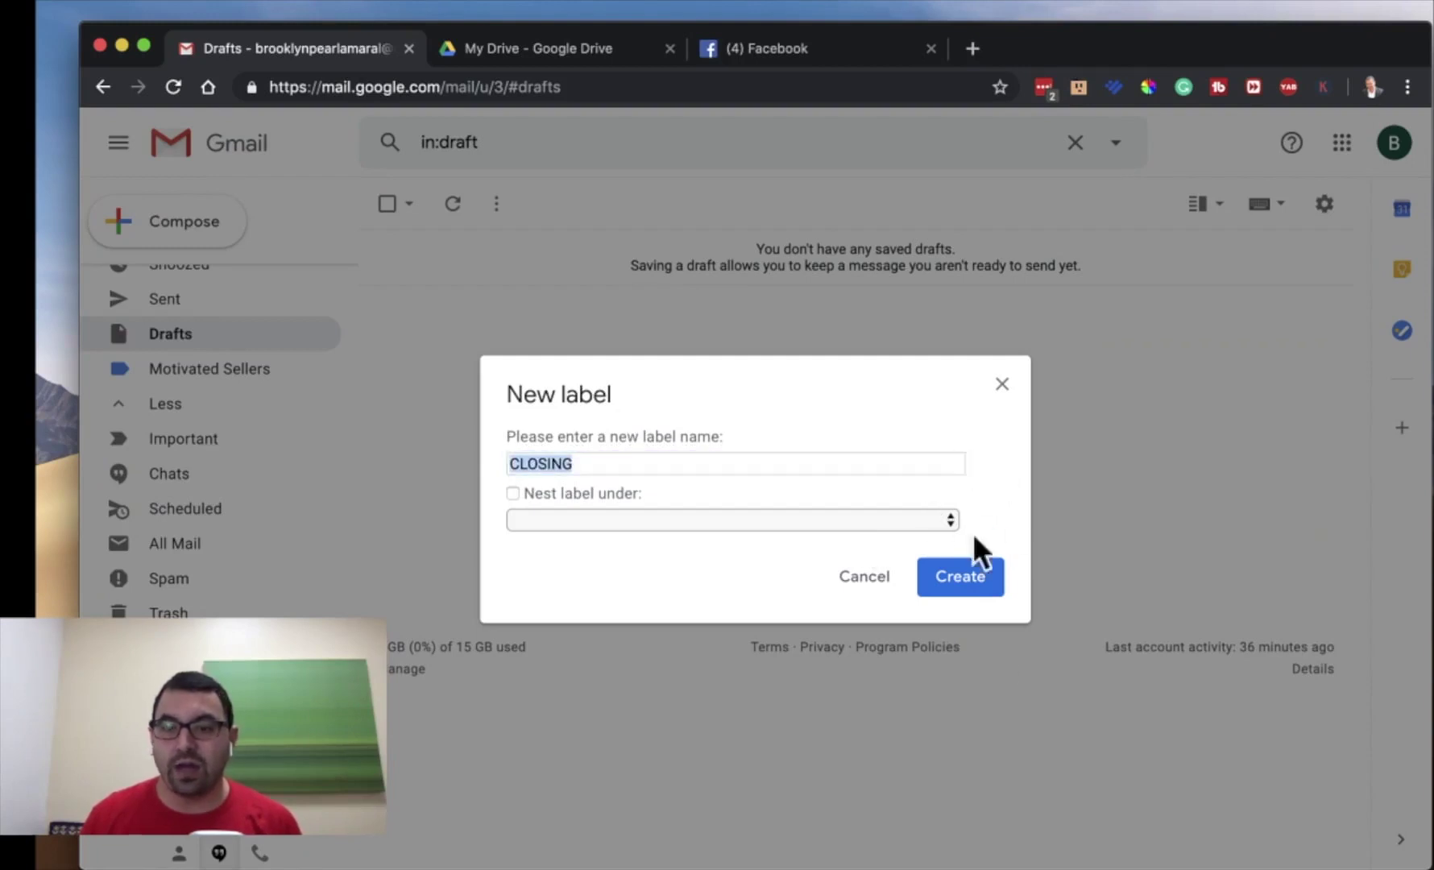
pyautogui.click(959, 598)
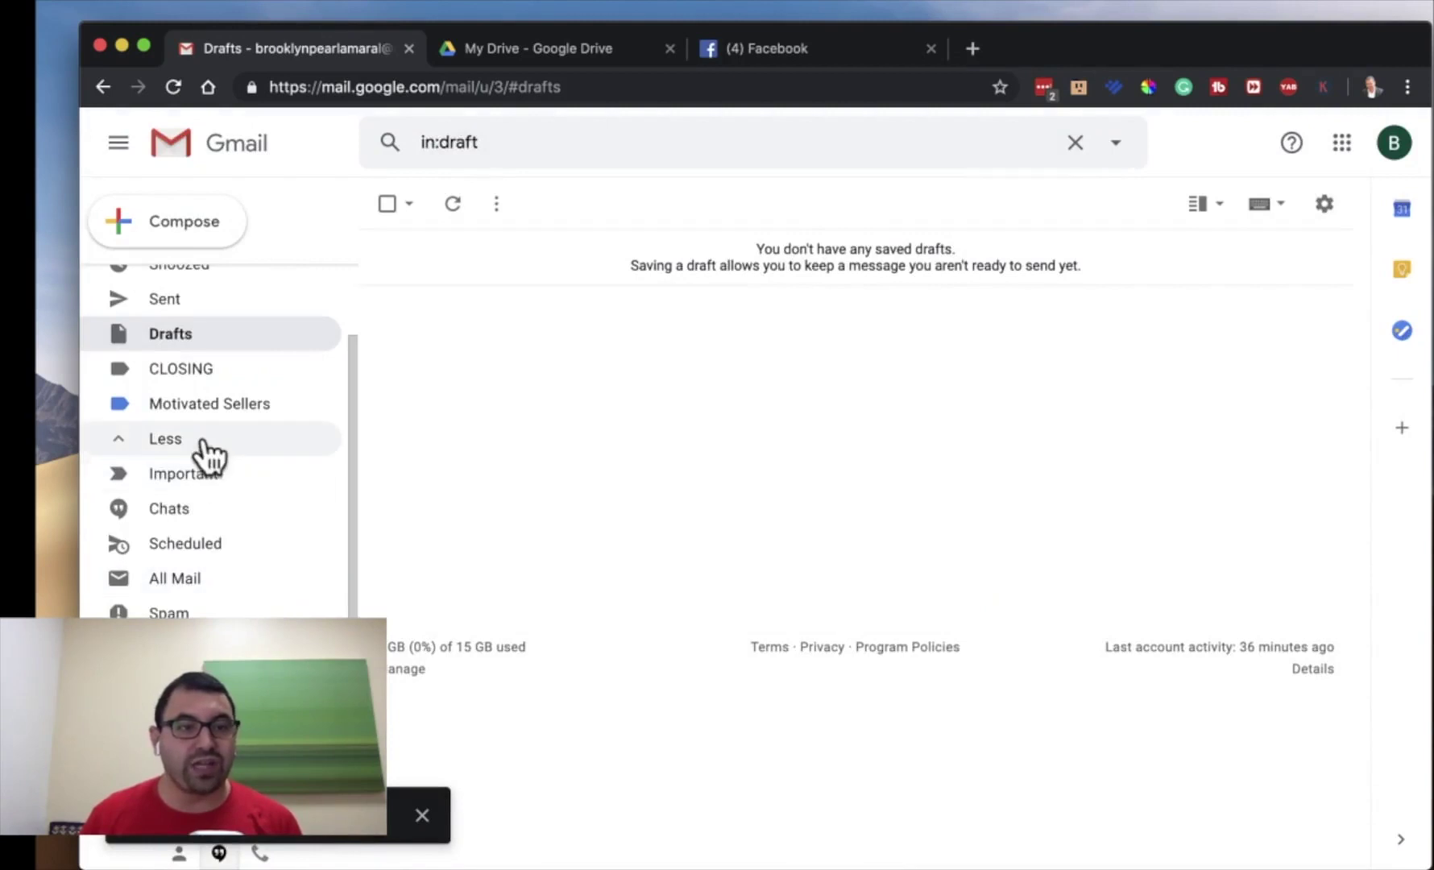
pyautogui.click(323, 370)
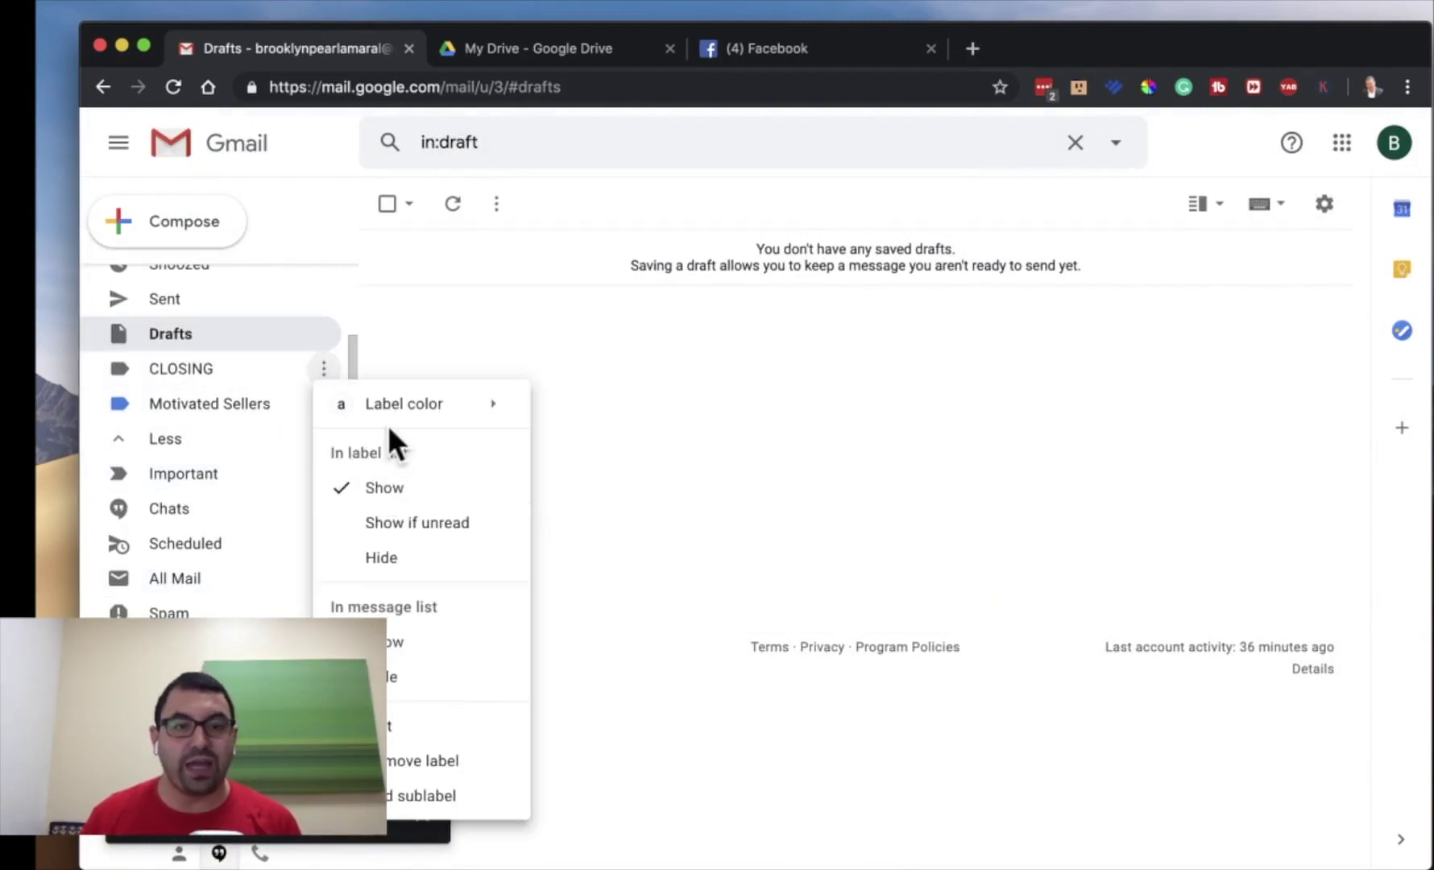
pyautogui.moveTo(483, 404)
pyautogui.click(706, 516)
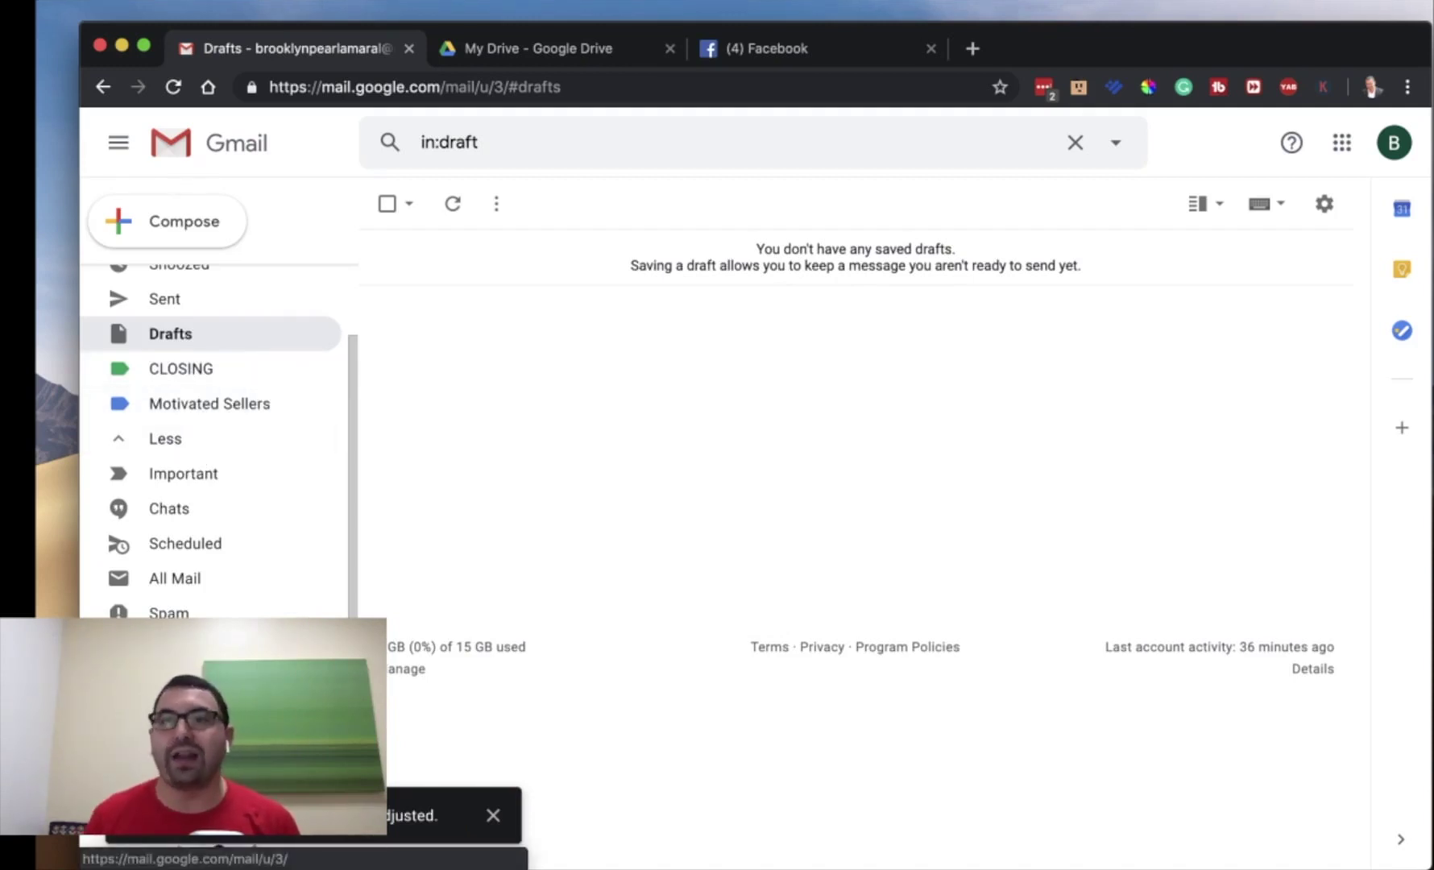
# - Create a SELLERS label coloured purple, then open Motivated Sellers for editing
pyautogui.scroll(-1, 217, 443)
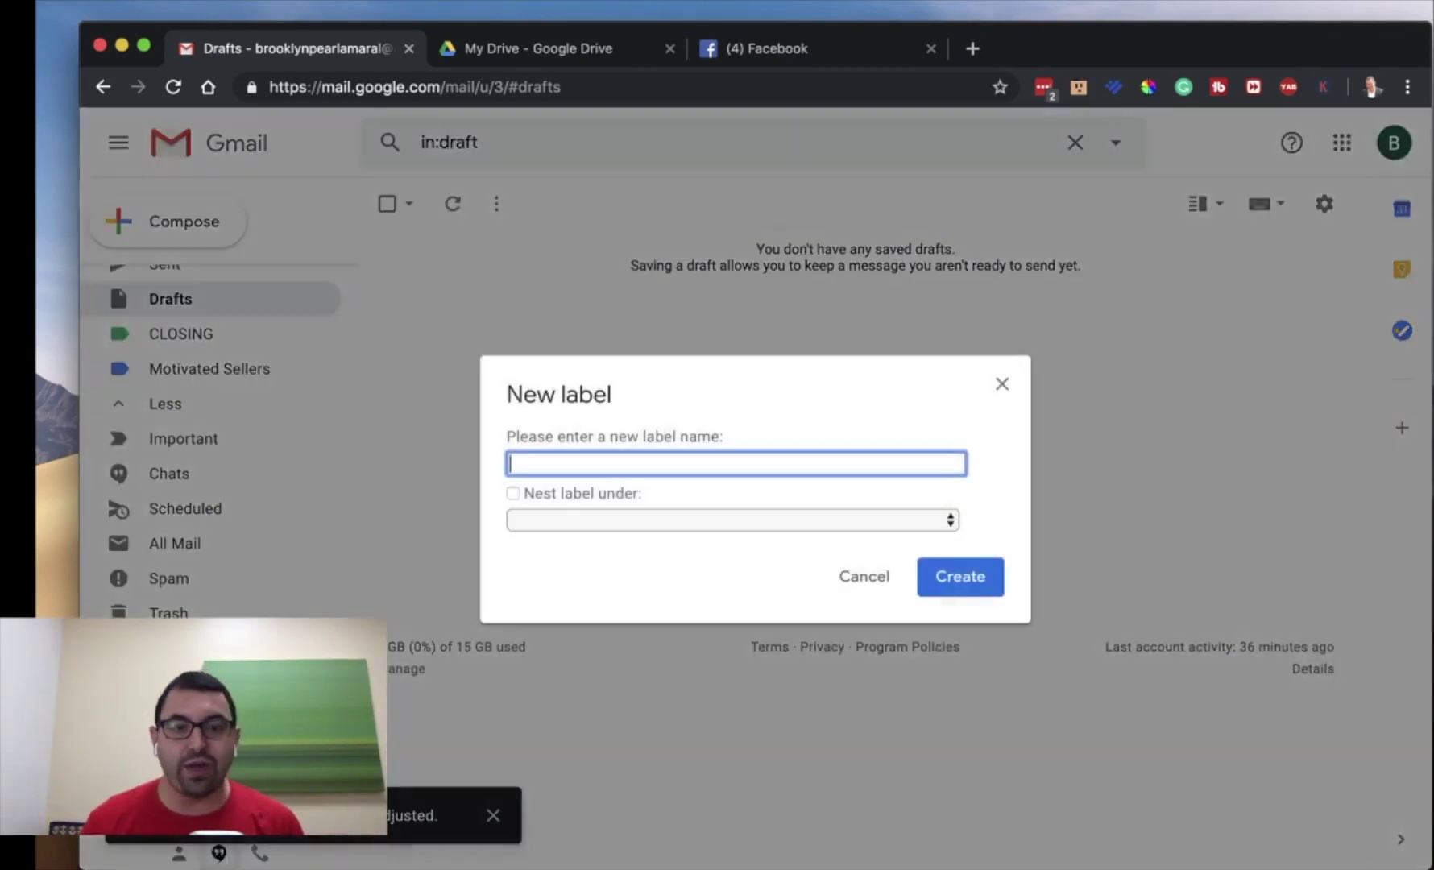
pyautogui.write('SELLERS')
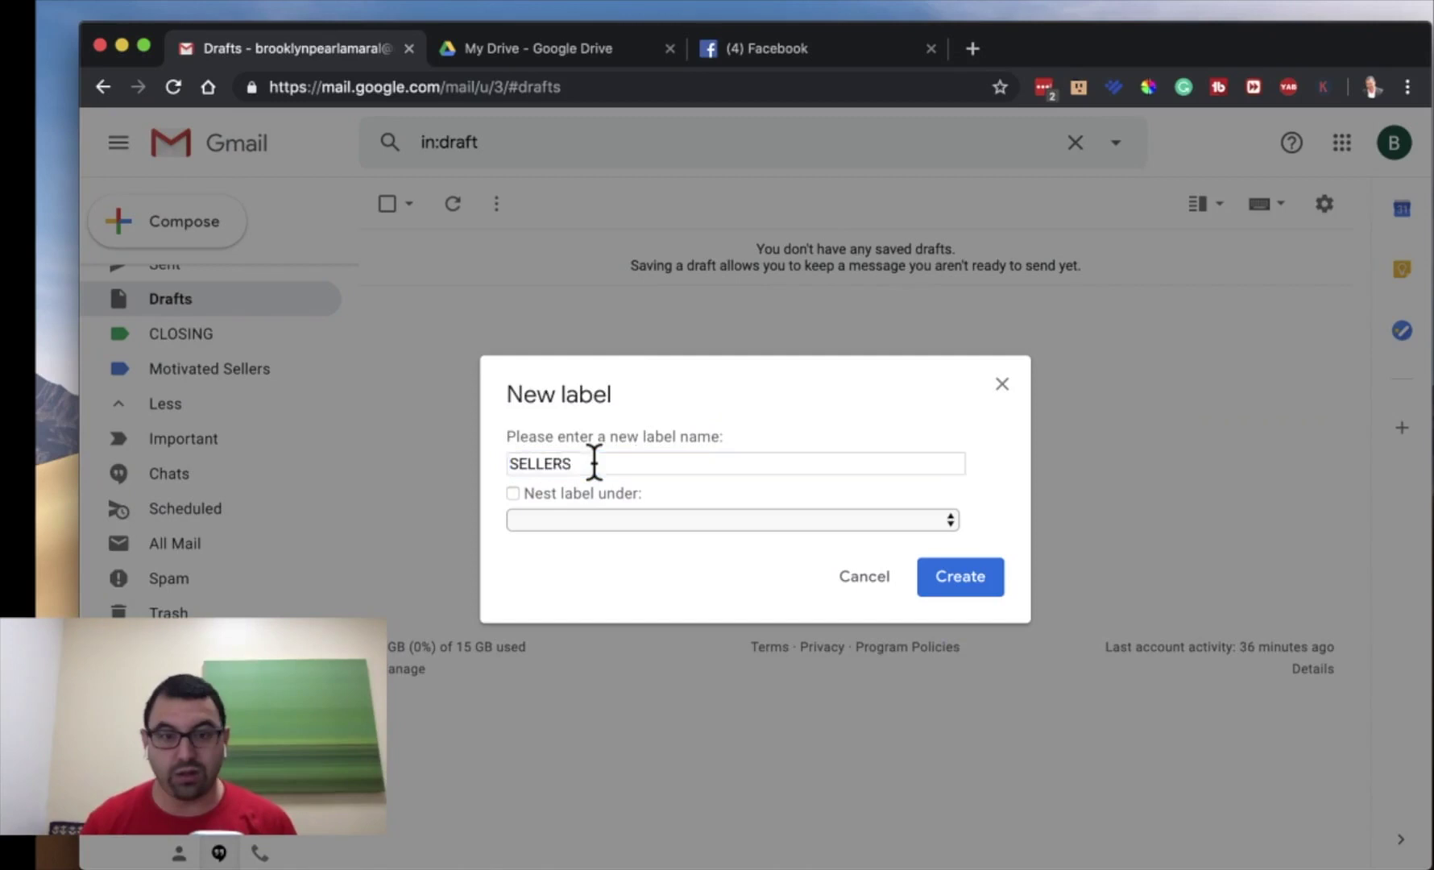
pyautogui.press('Return')
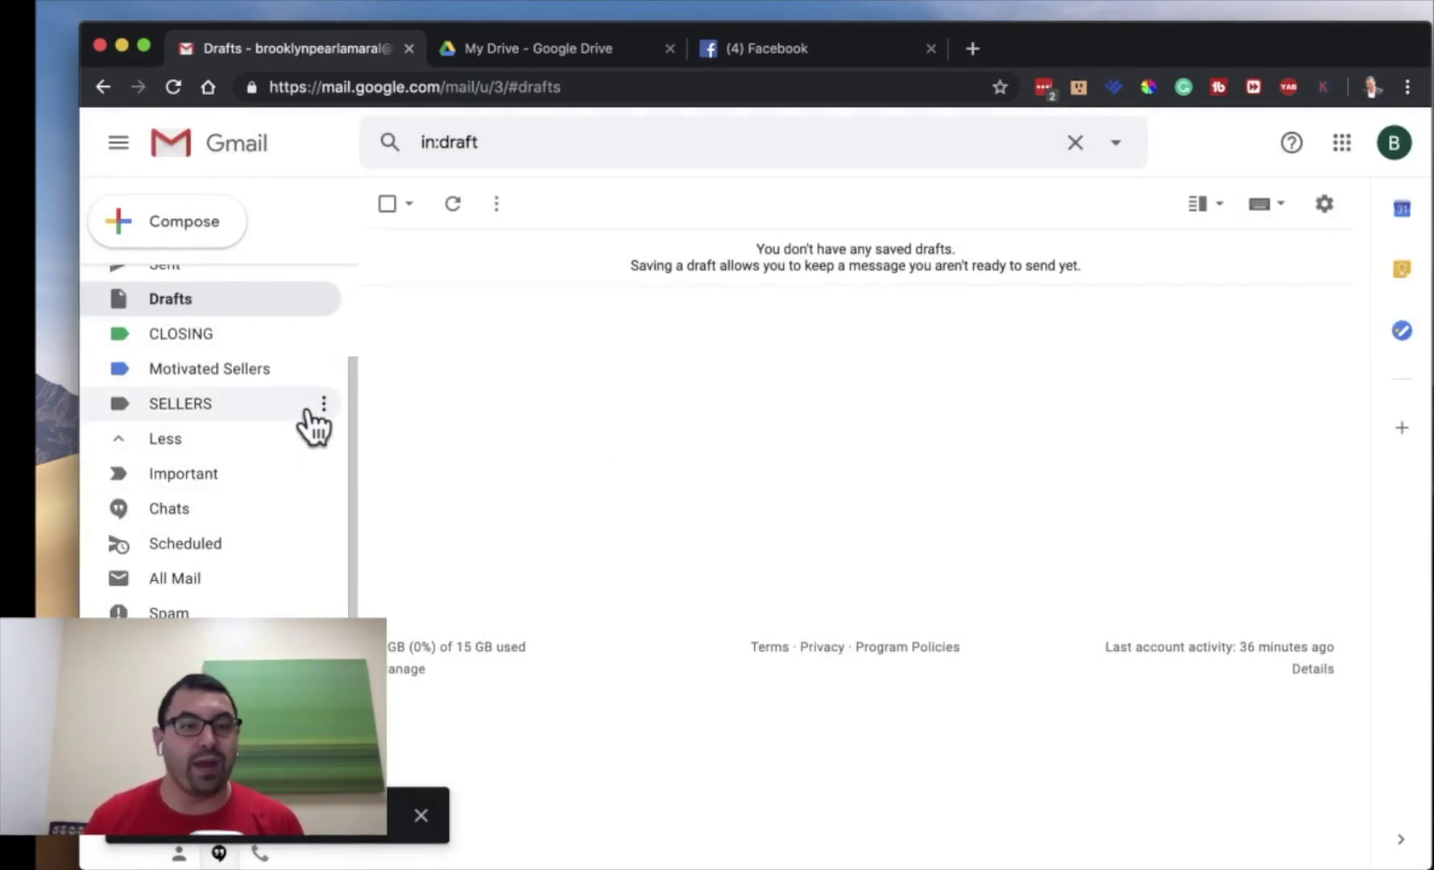
pyautogui.click(323, 402)
pyautogui.moveTo(442, 456)
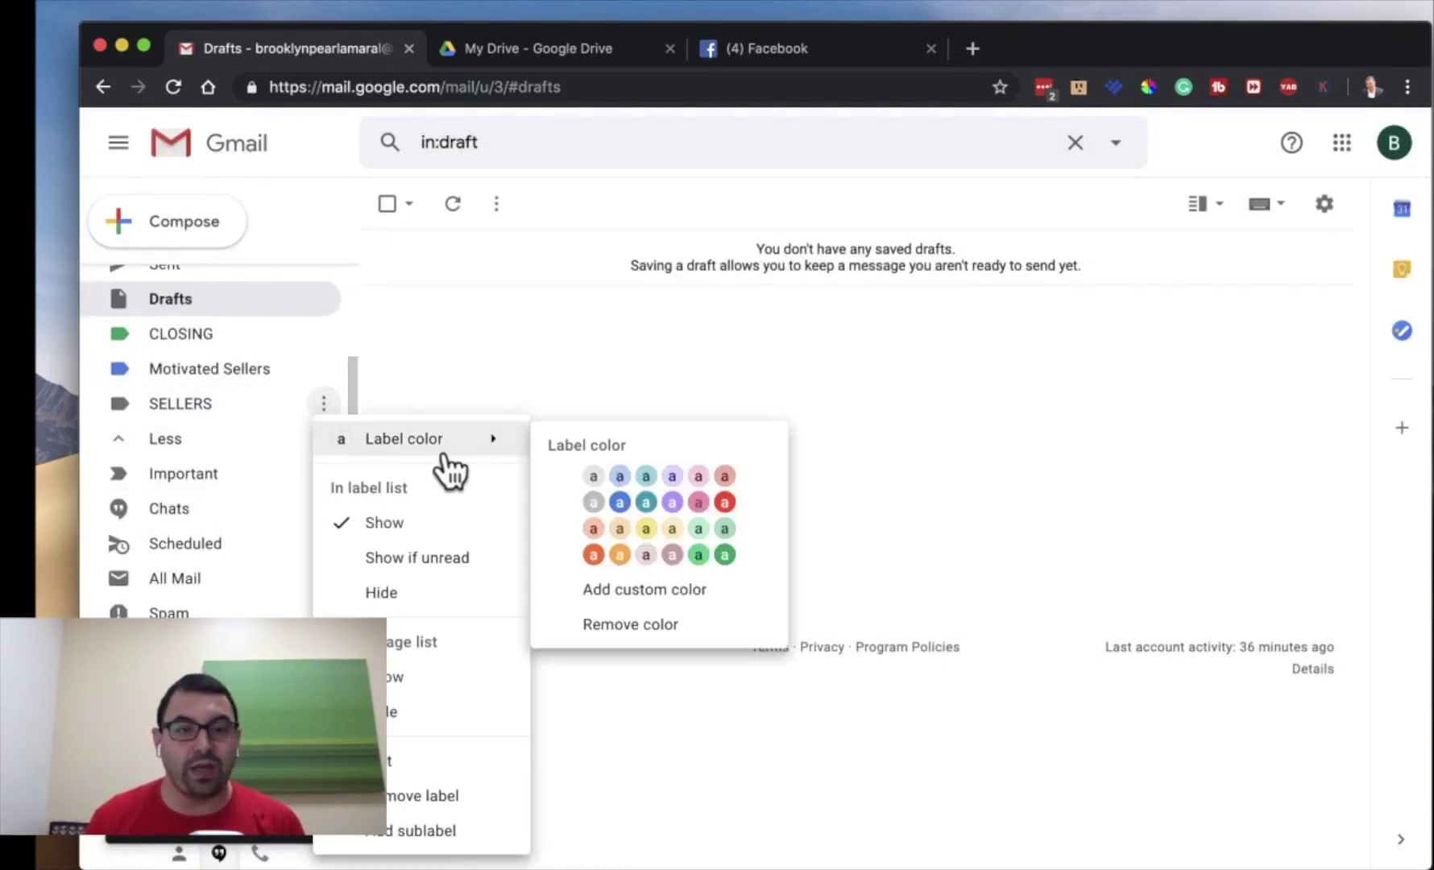
pyautogui.click(671, 502)
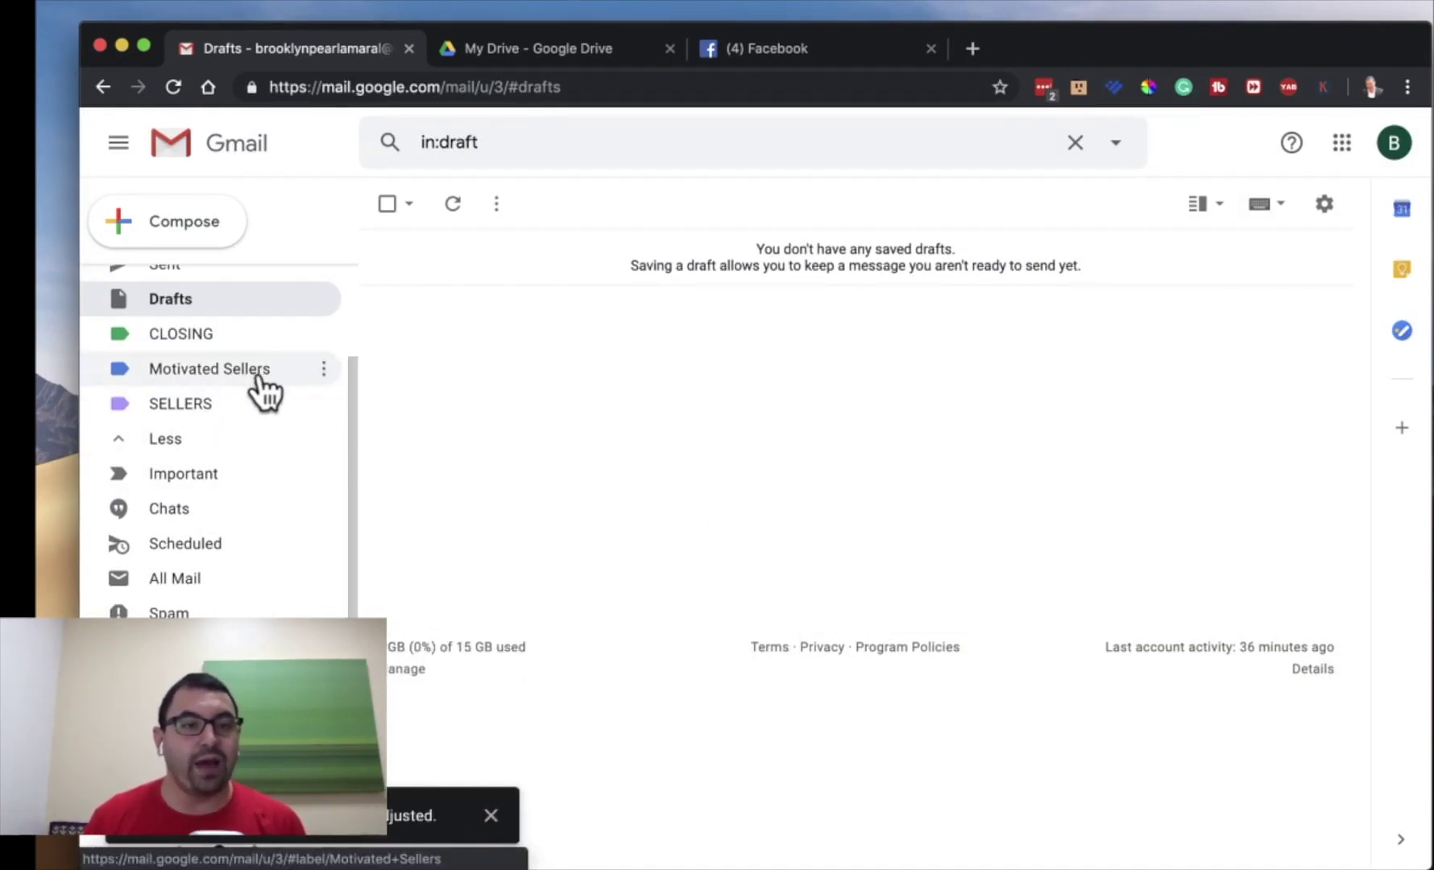
pyautogui.click(323, 369)
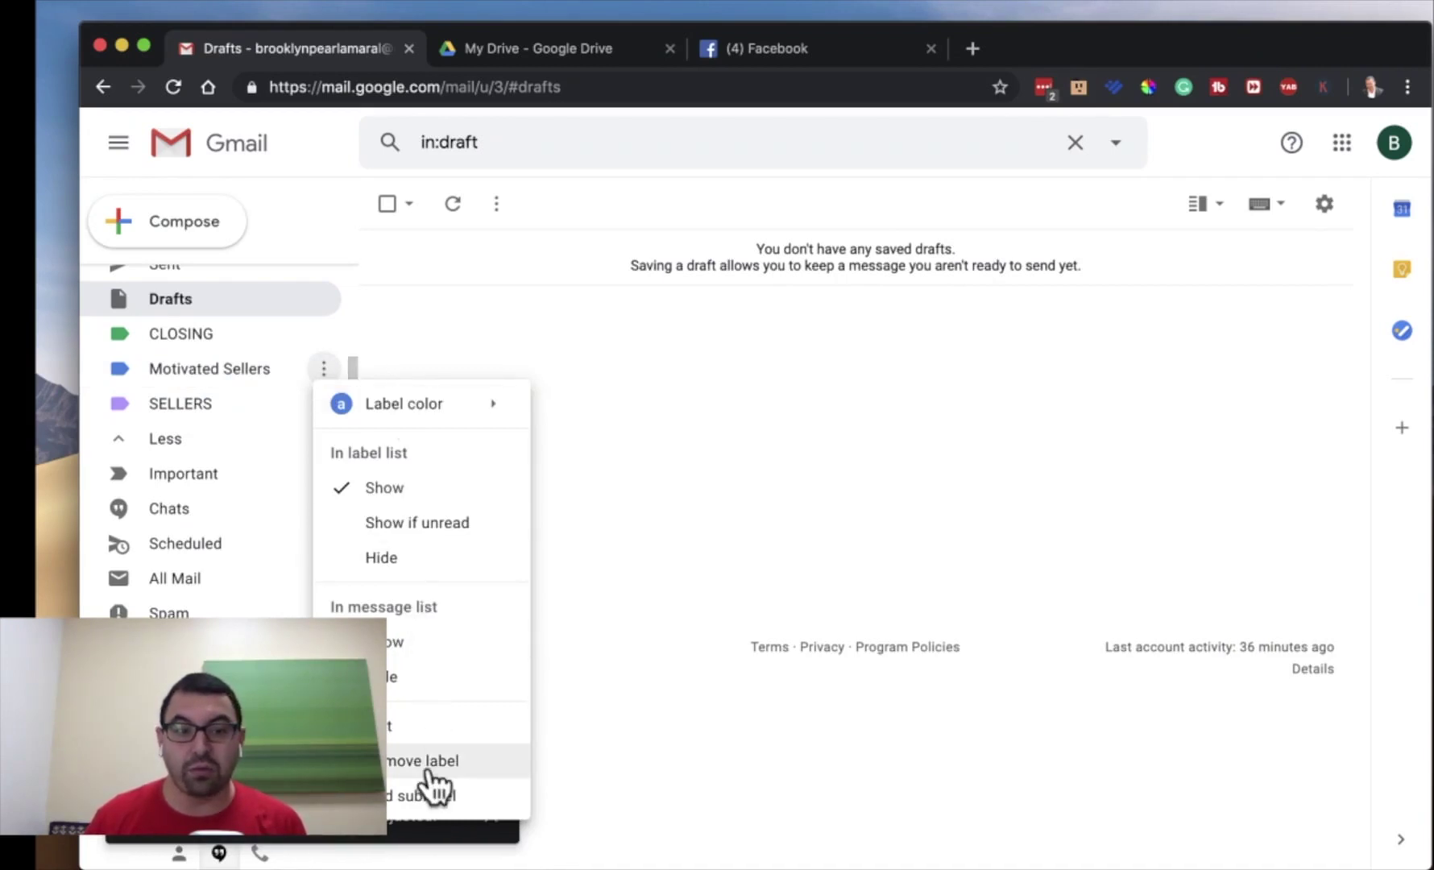
pyautogui.click(435, 725)
# - Rename the Motivated Sellers label to BUYERS, then open the full Gmail settings
pyautogui.tripleClick(573, 464)
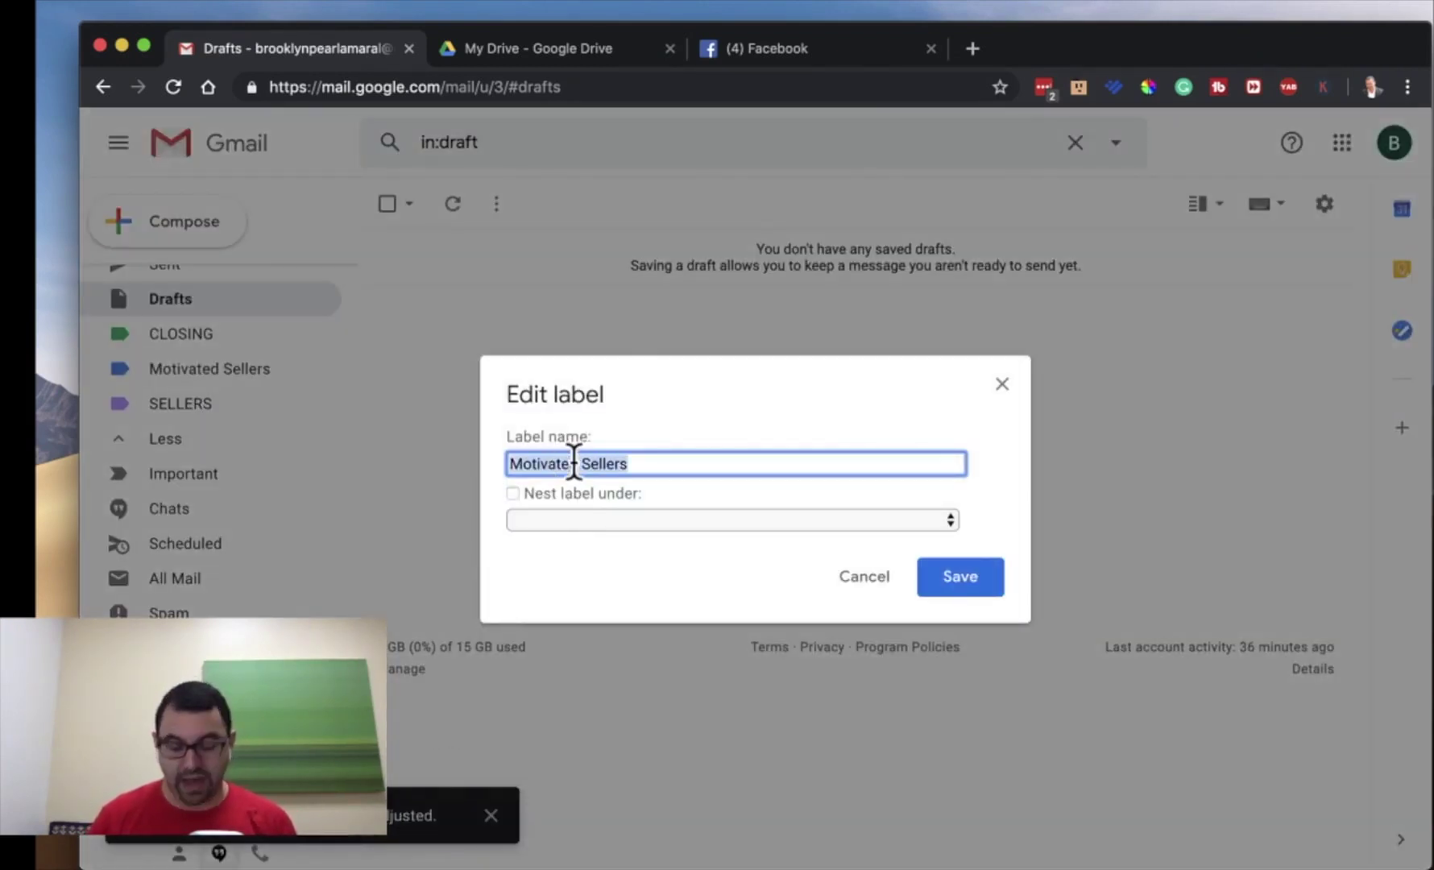
pyautogui.write('BUYERS')
pyautogui.press('Return')
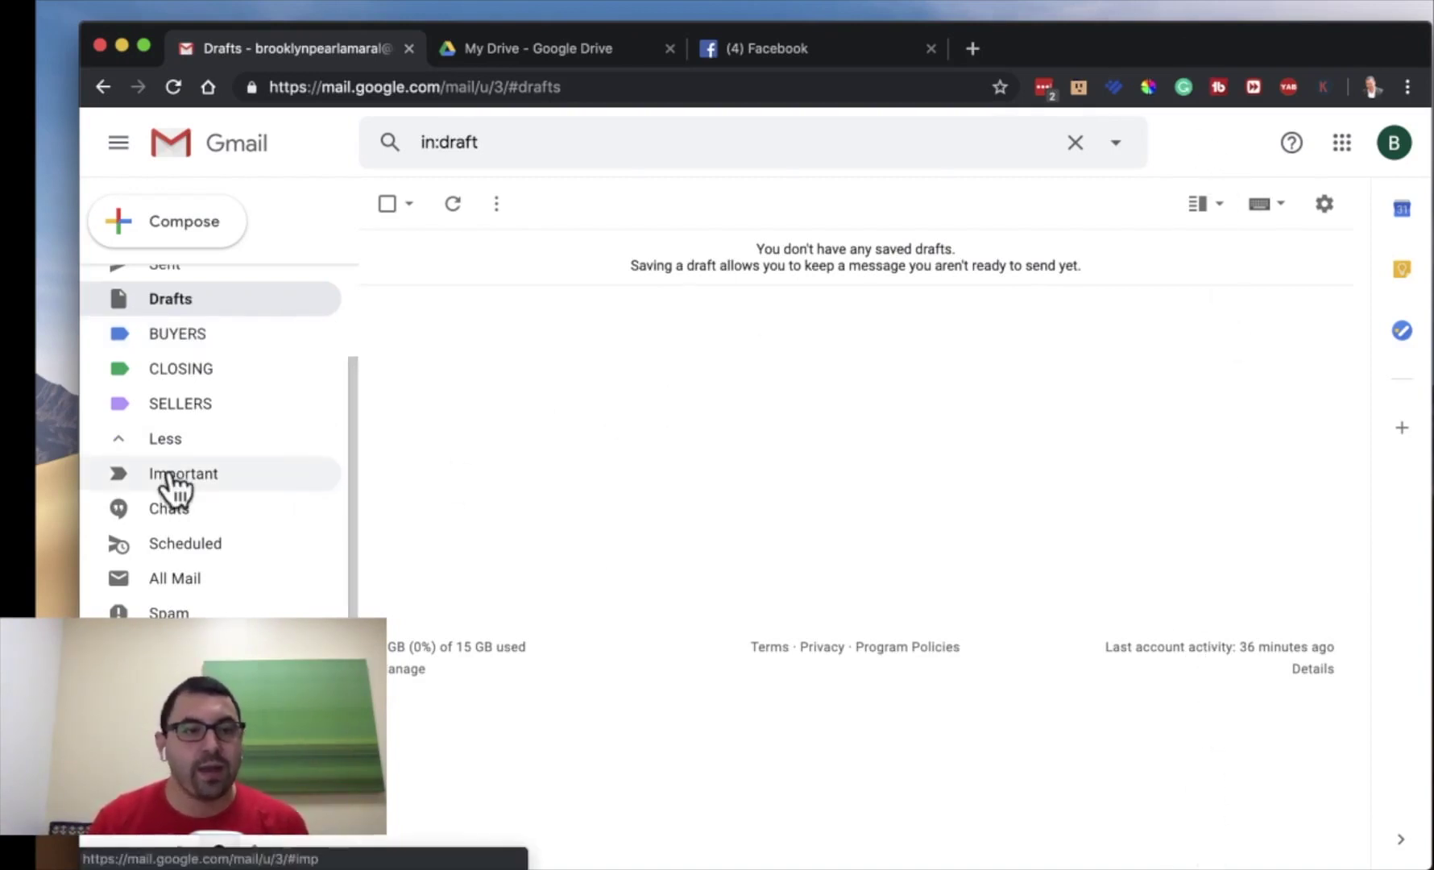
pyautogui.click(1323, 206)
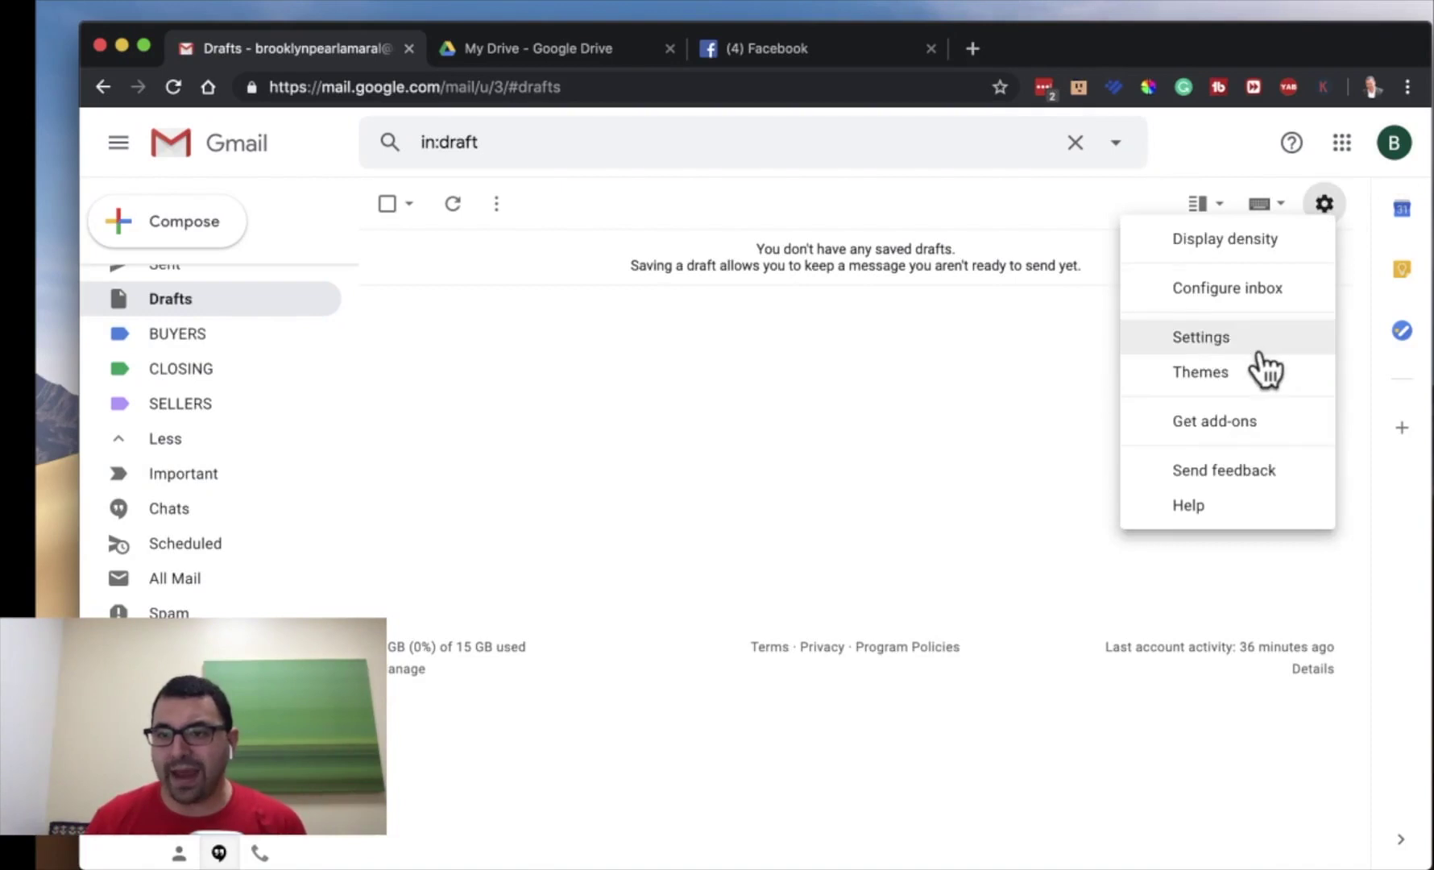
pyautogui.click(1246, 339)
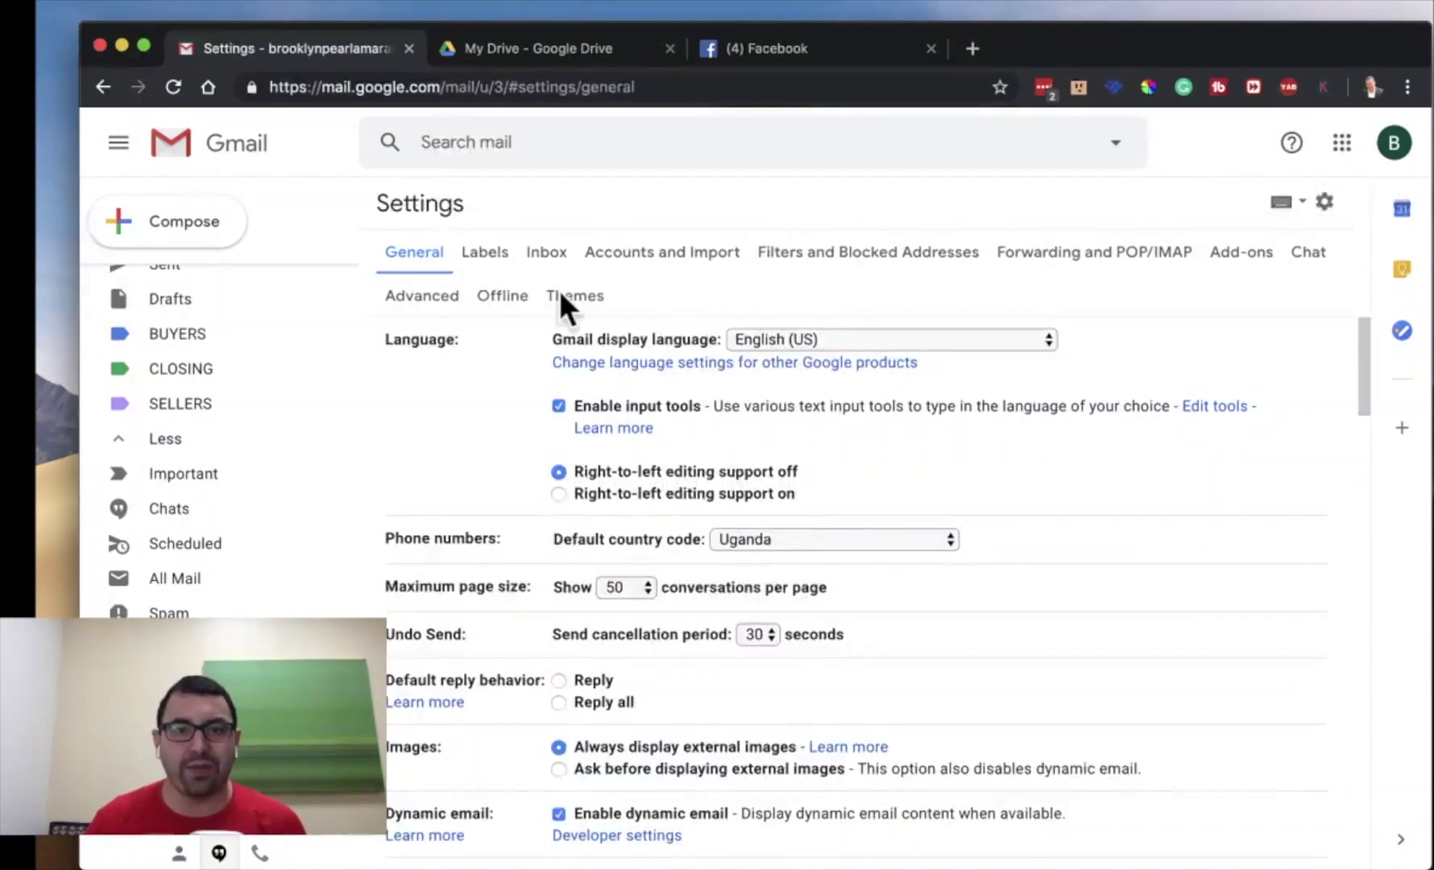
# - Begin a filter for the Apple sender's address, then return to the Filters and Blocked Addresses settings
pyautogui.click(760, 248)
pyautogui.click(797, 433)
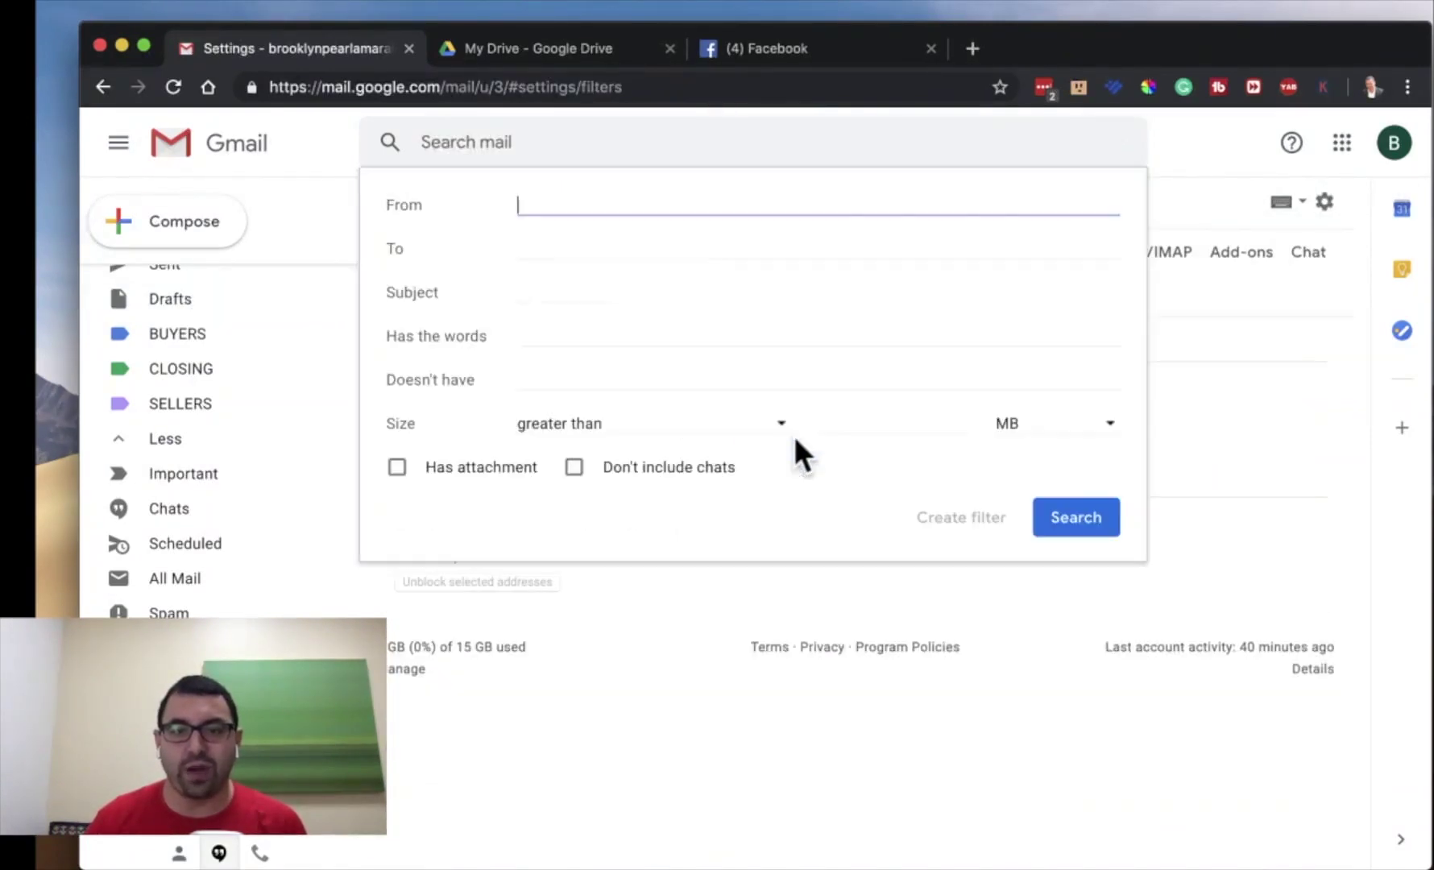
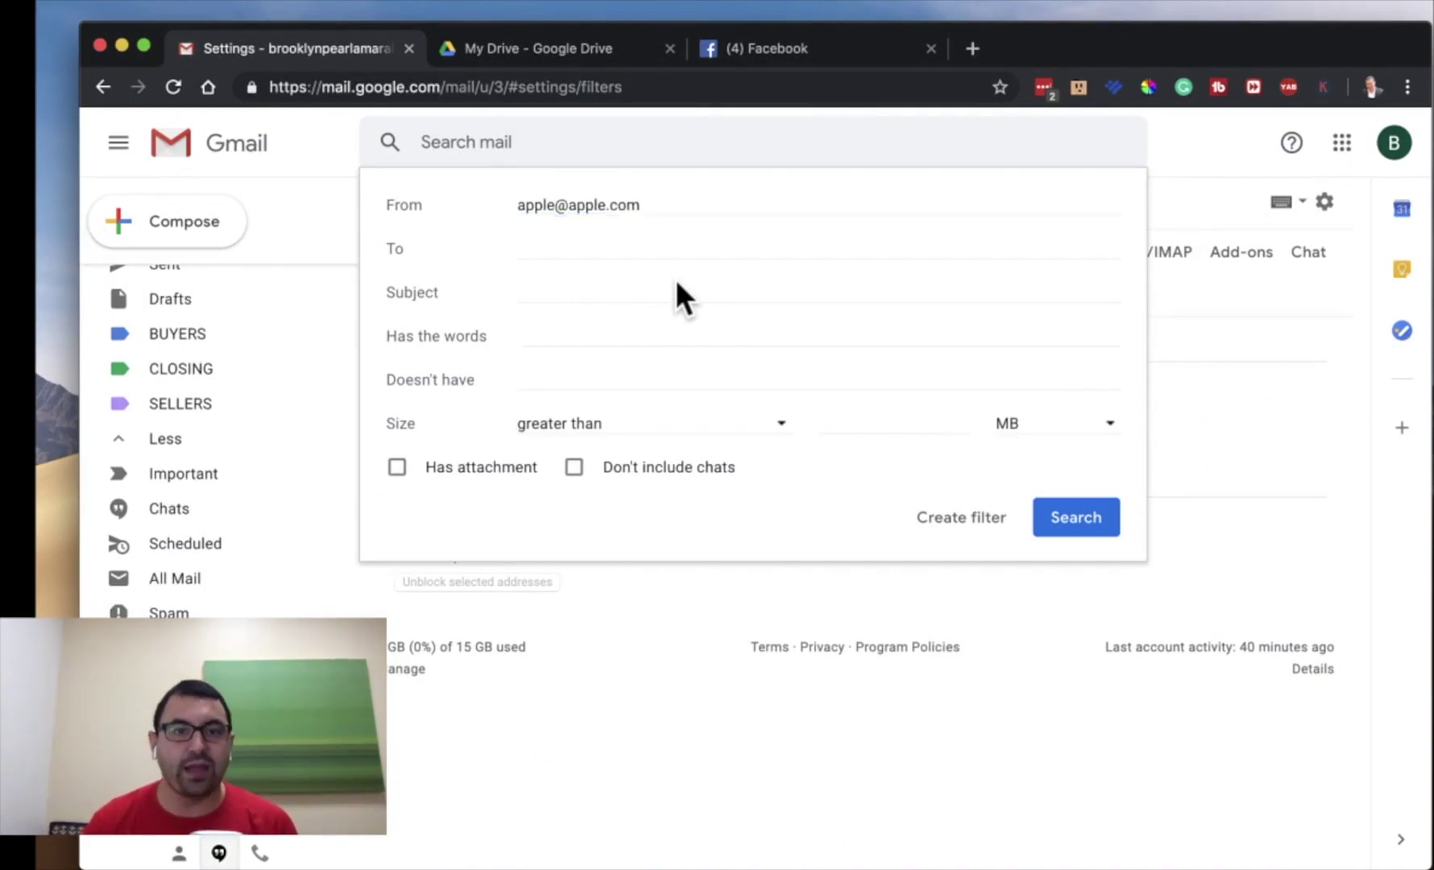
pyautogui.press('Return')
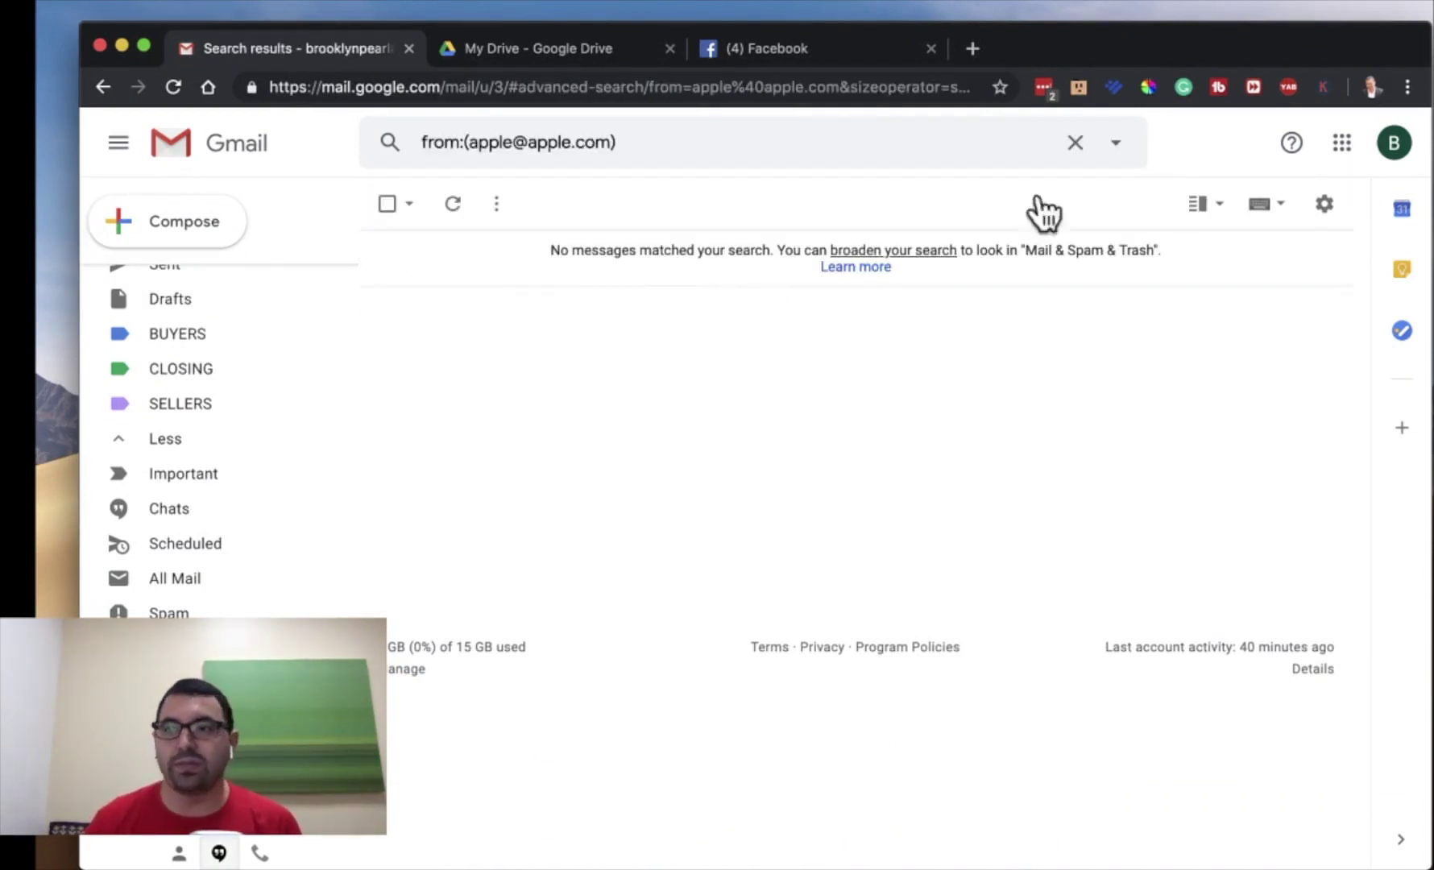
pyautogui.click(1322, 208)
pyautogui.click(1226, 348)
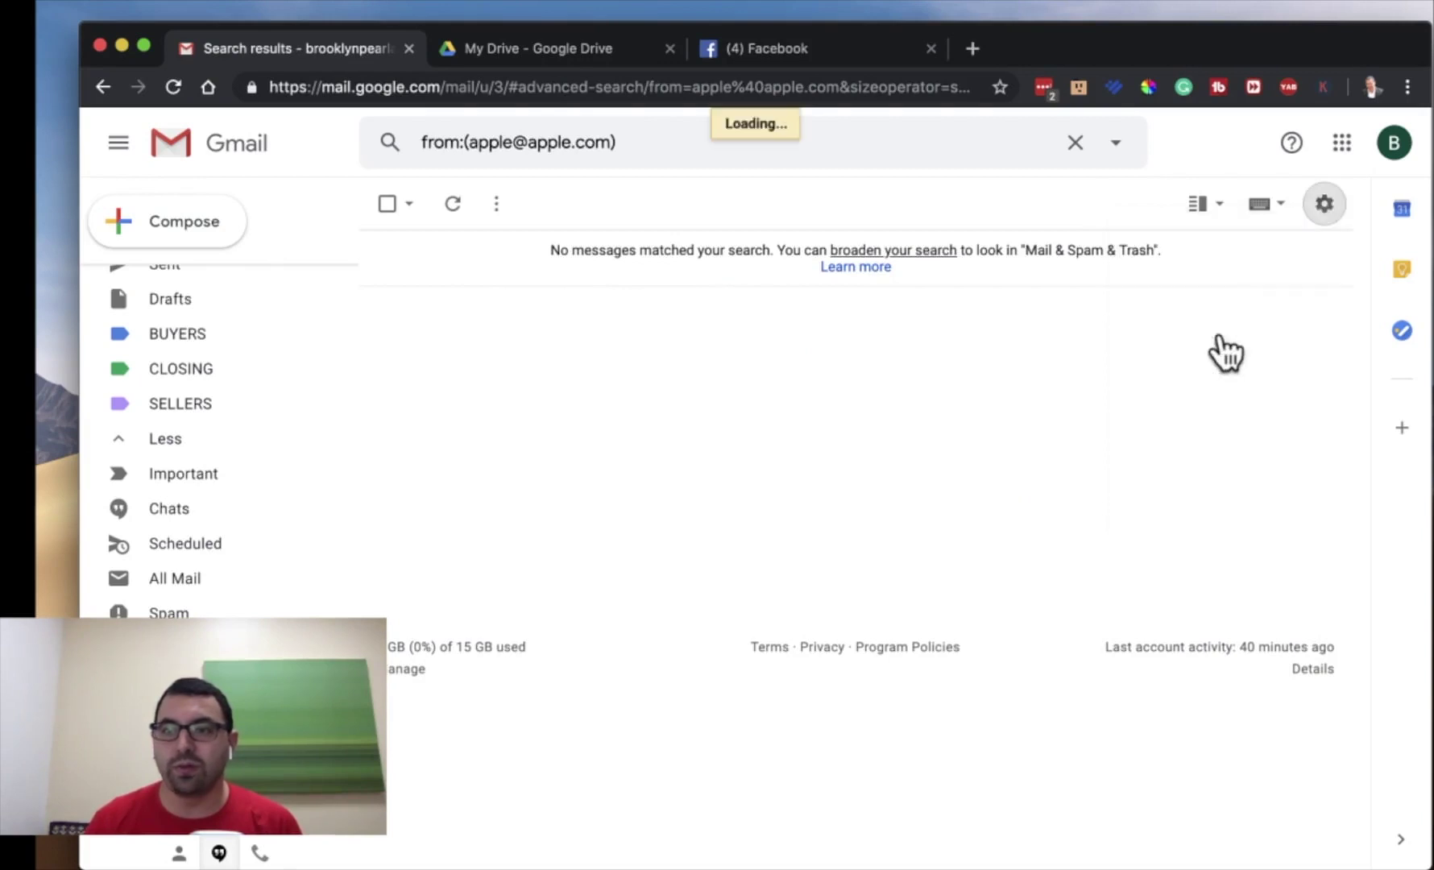
pyautogui.click(840, 250)
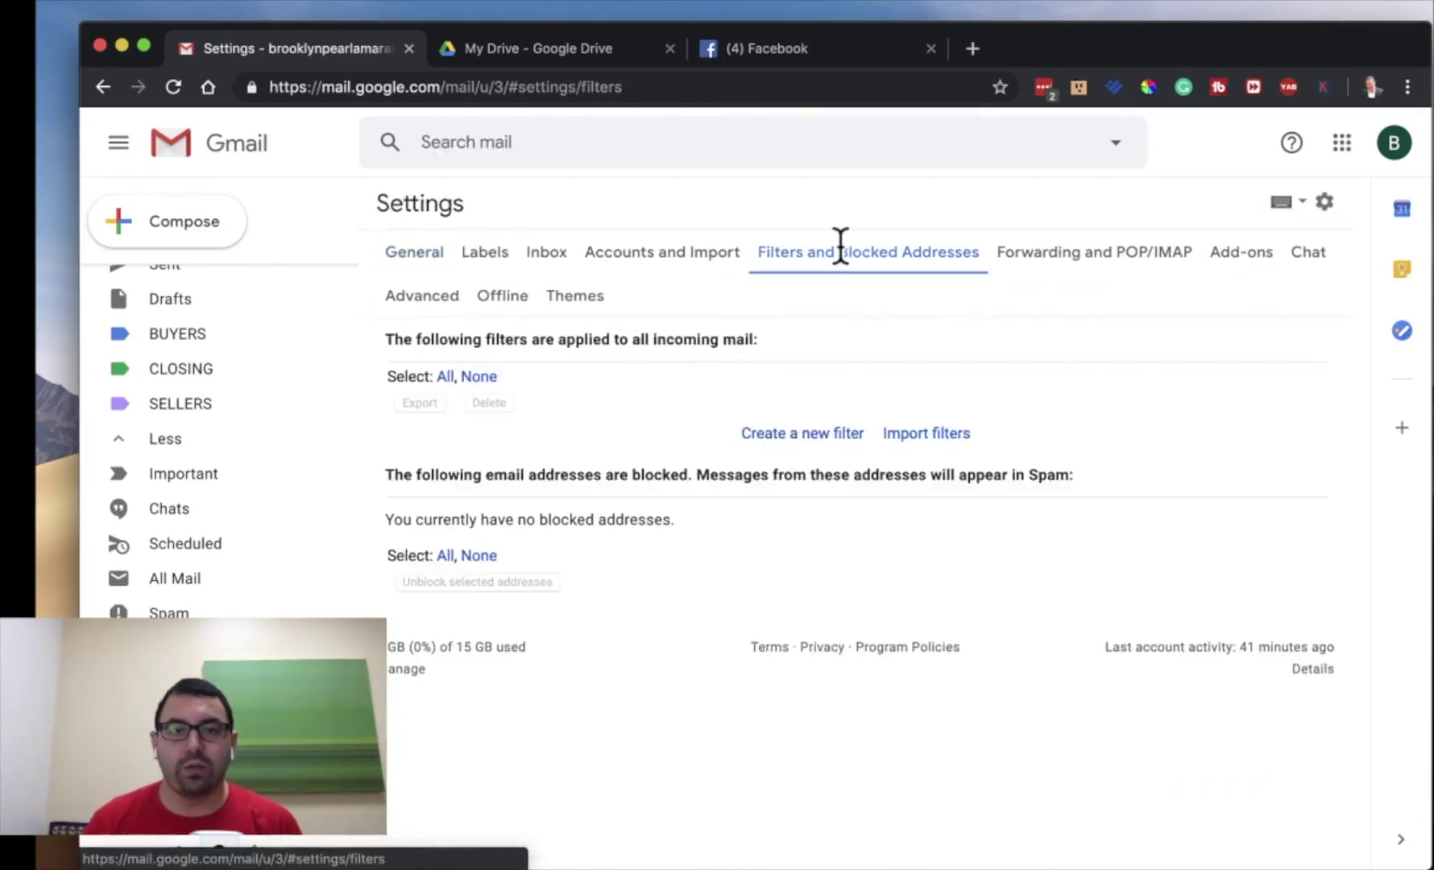
# - Filter mail from the Apple address containing 'iPad Pro' but not 'Windows', then continue to actions
pyautogui.click(801, 435)
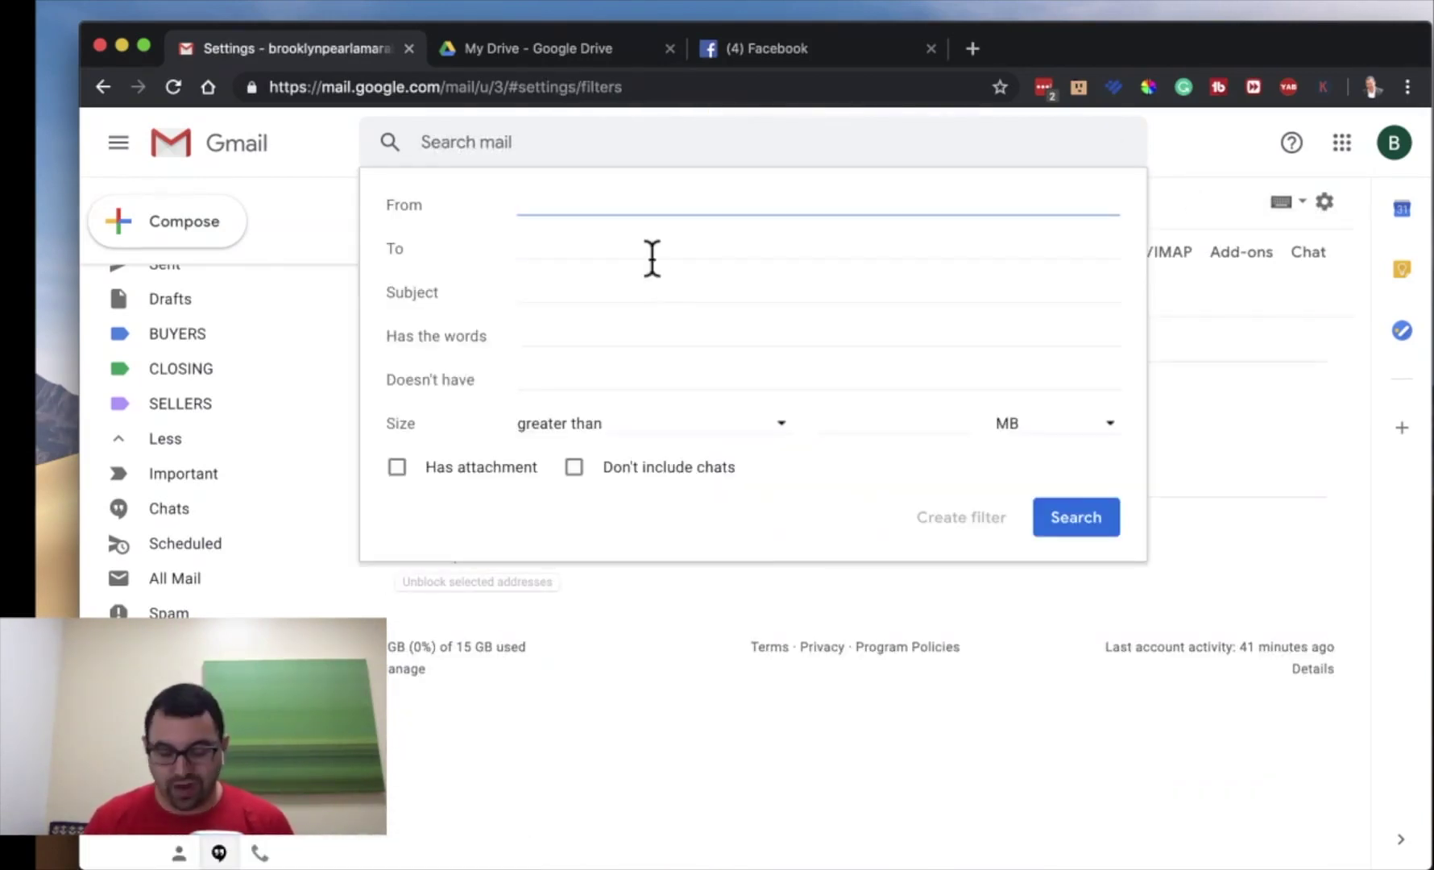
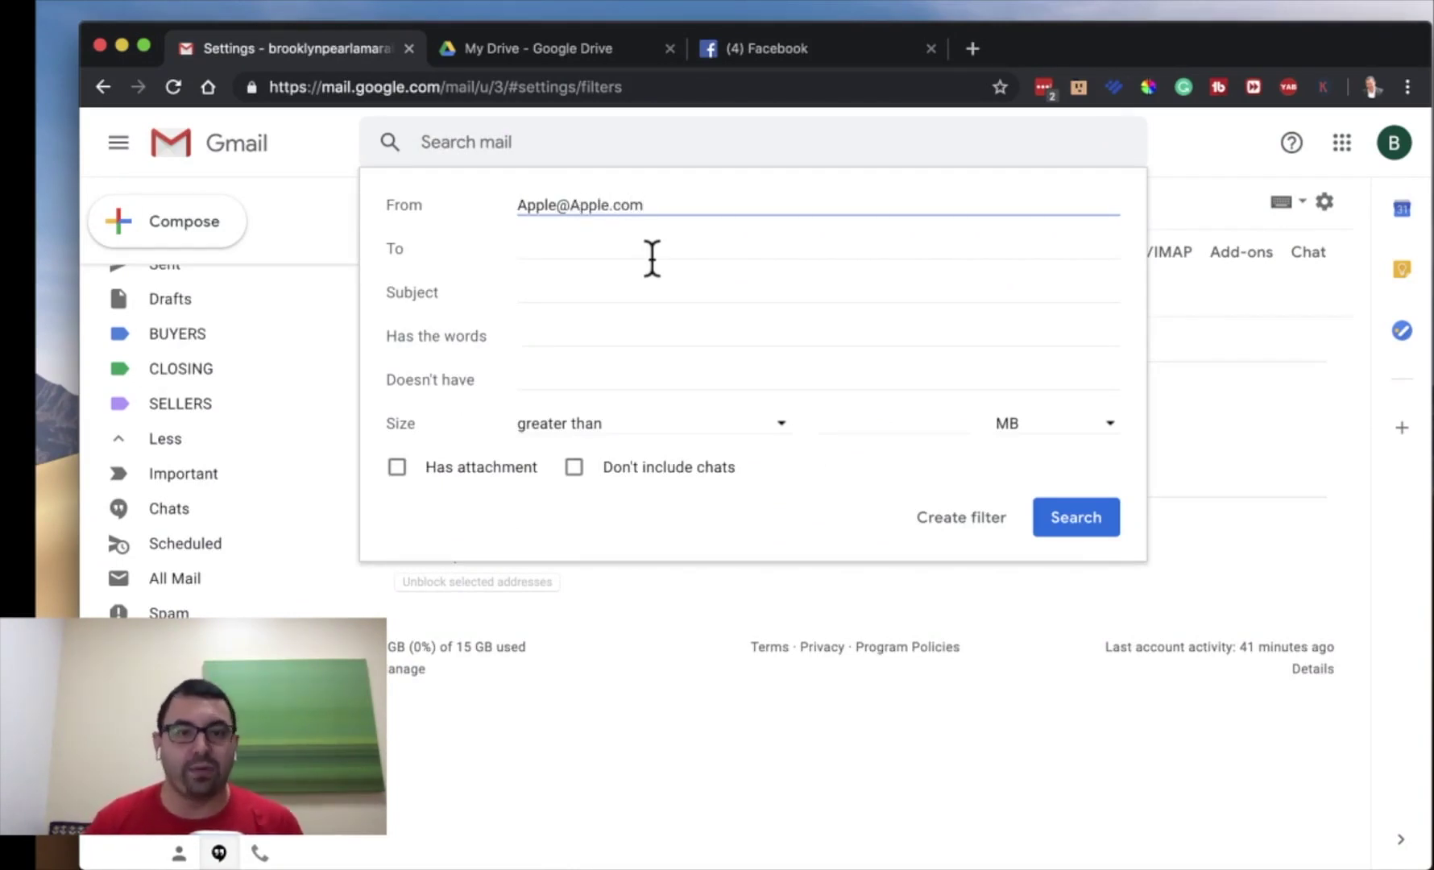
pyautogui.click(591, 250)
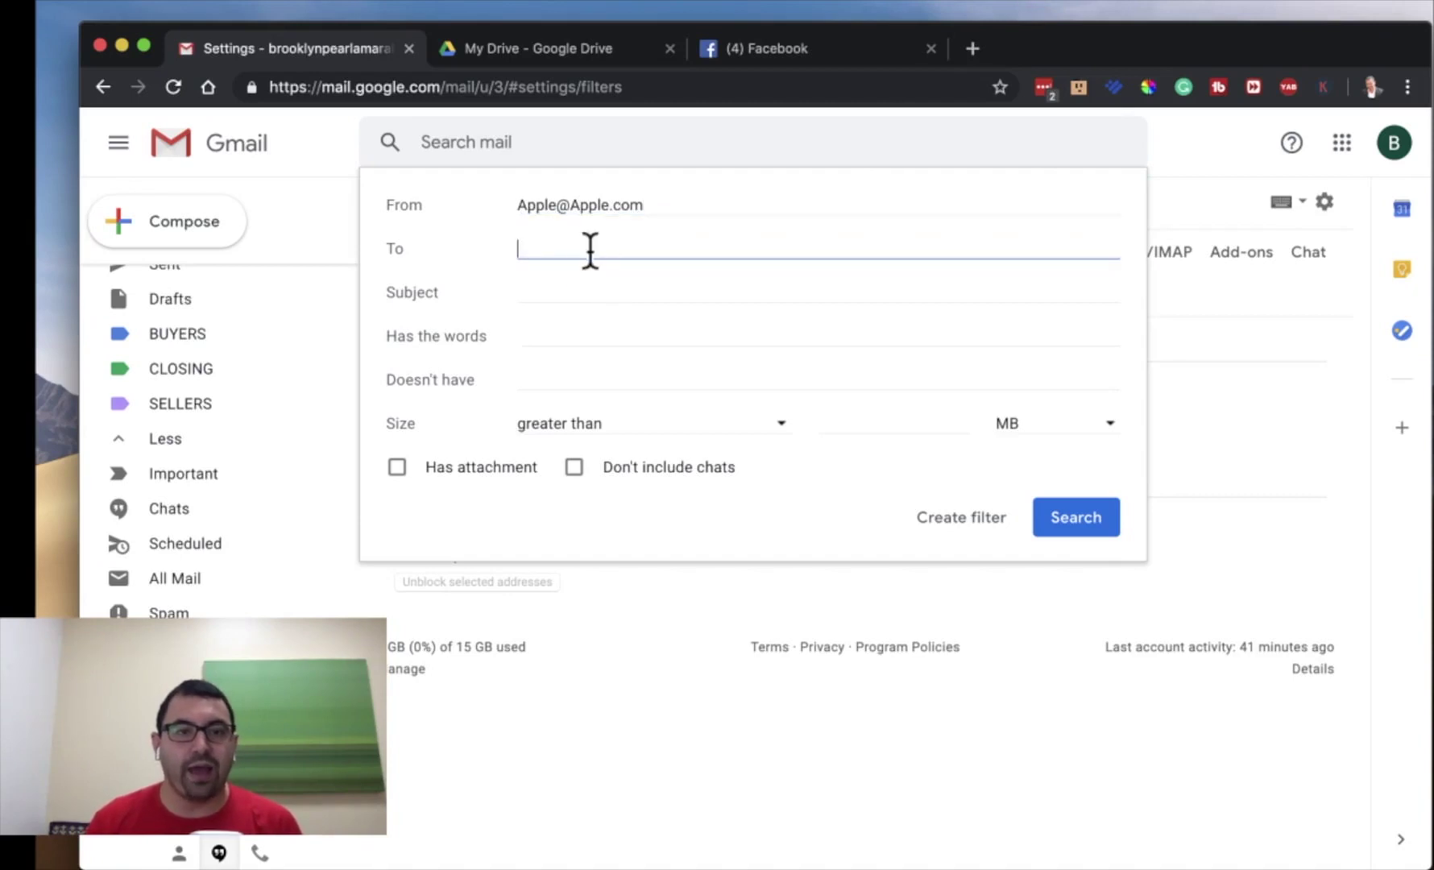
pyautogui.click(558, 290)
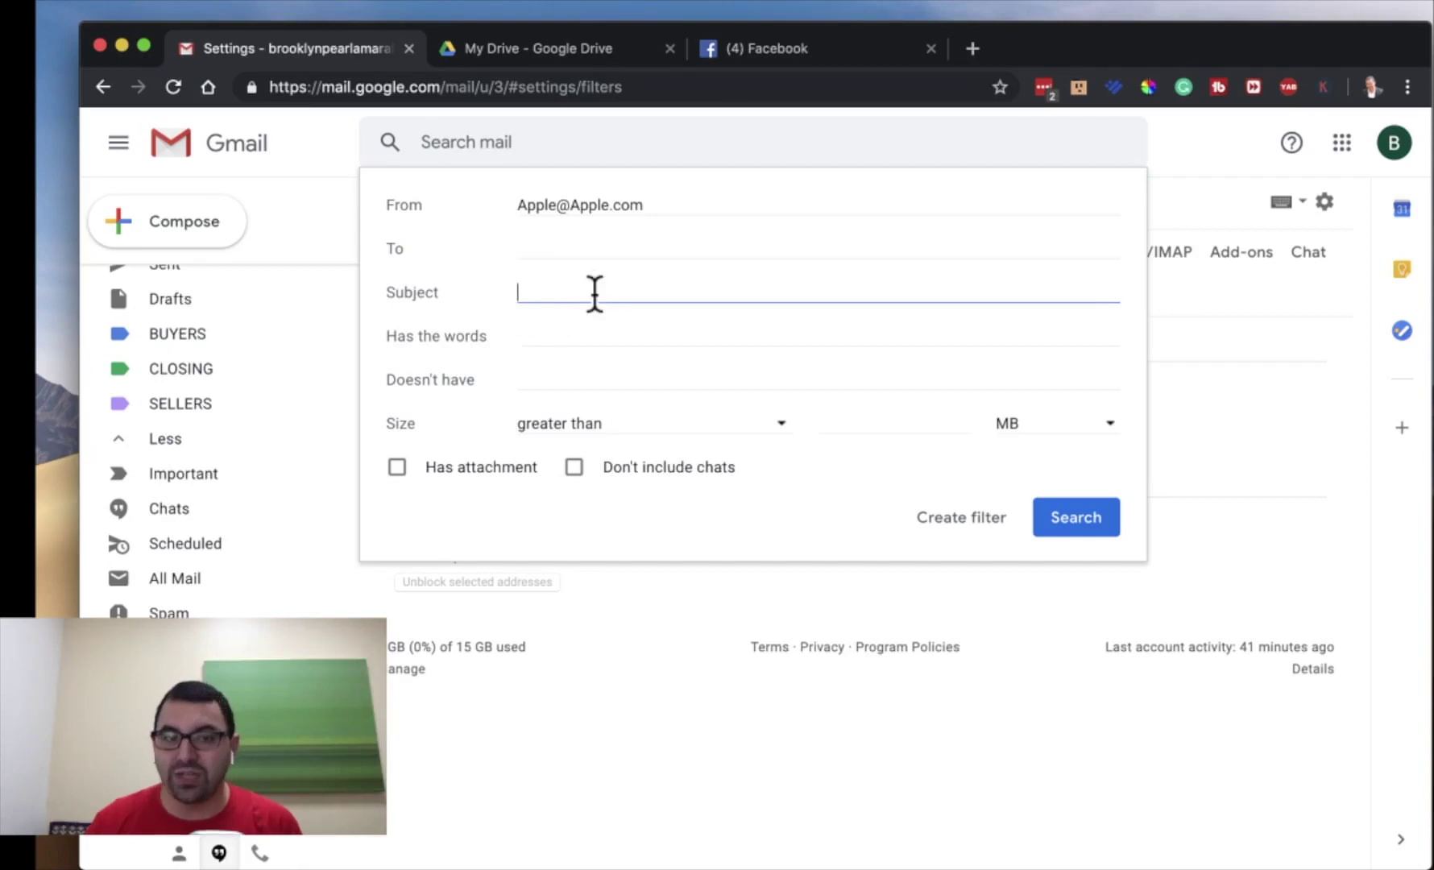
pyautogui.click(568, 329)
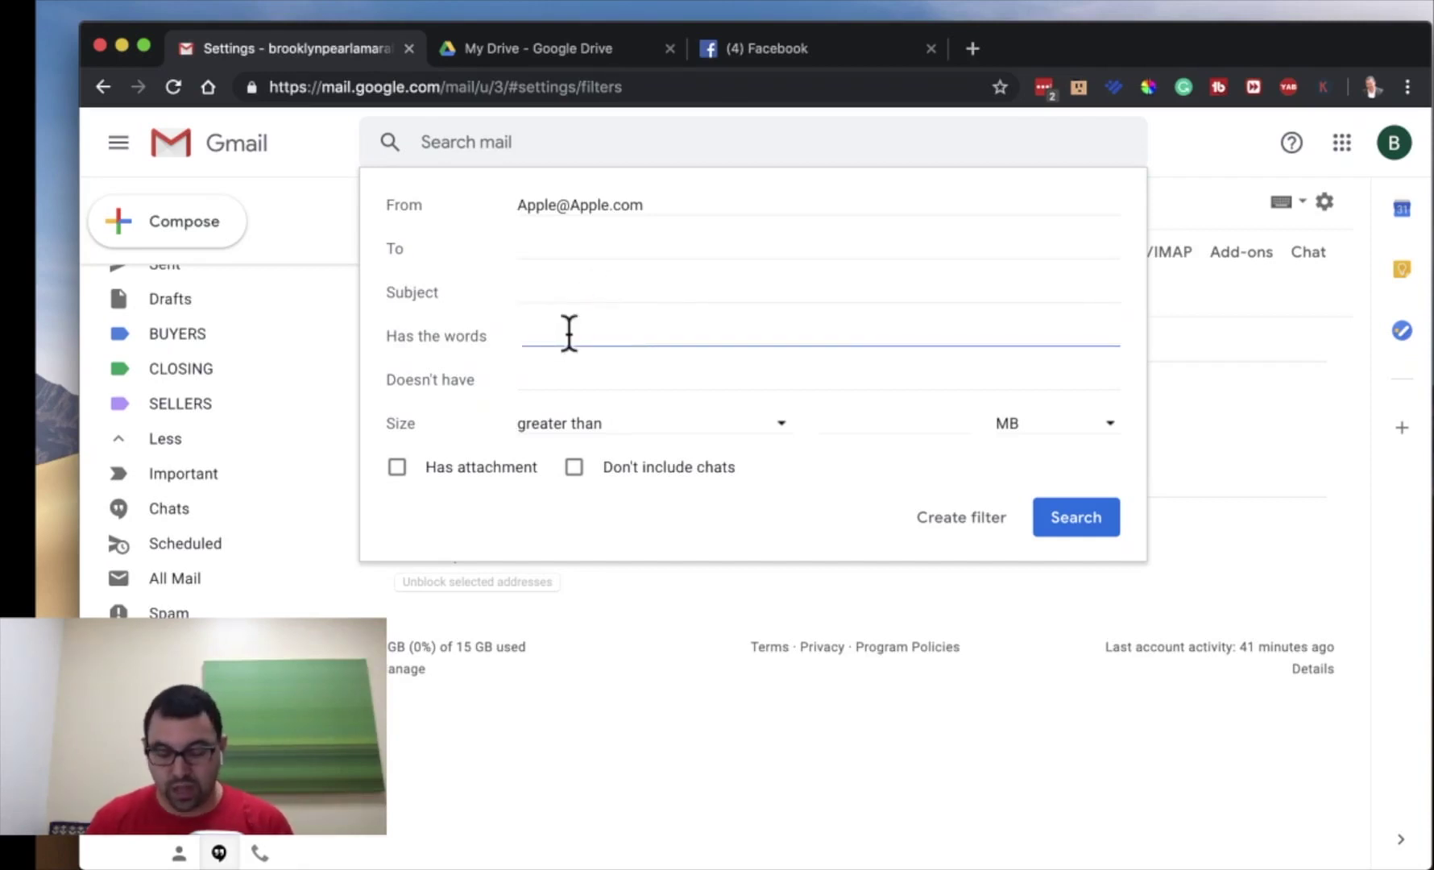
pyautogui.write('iPad Pro')
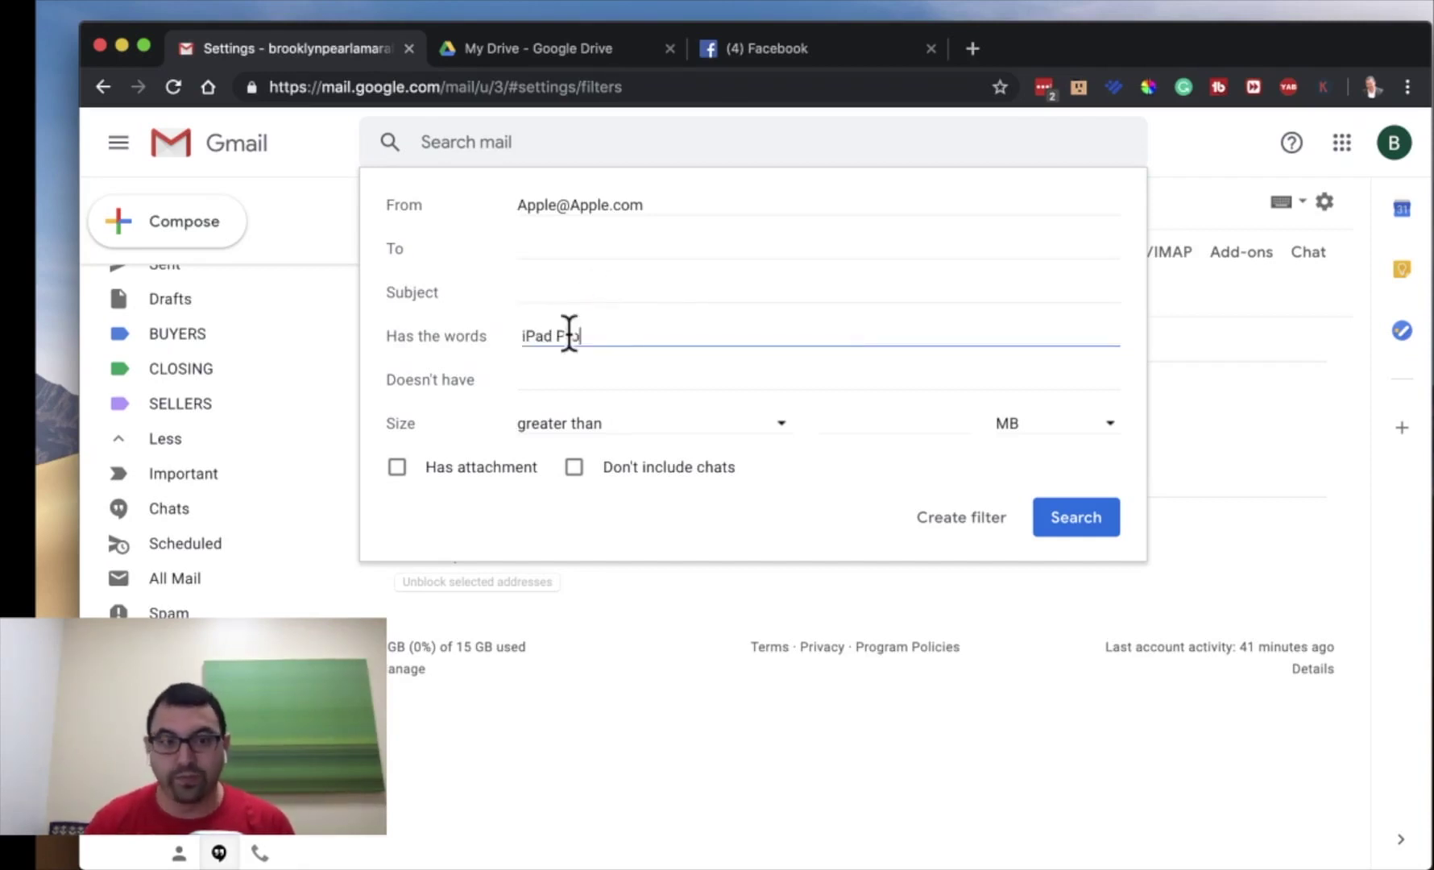
pyautogui.click(582, 374)
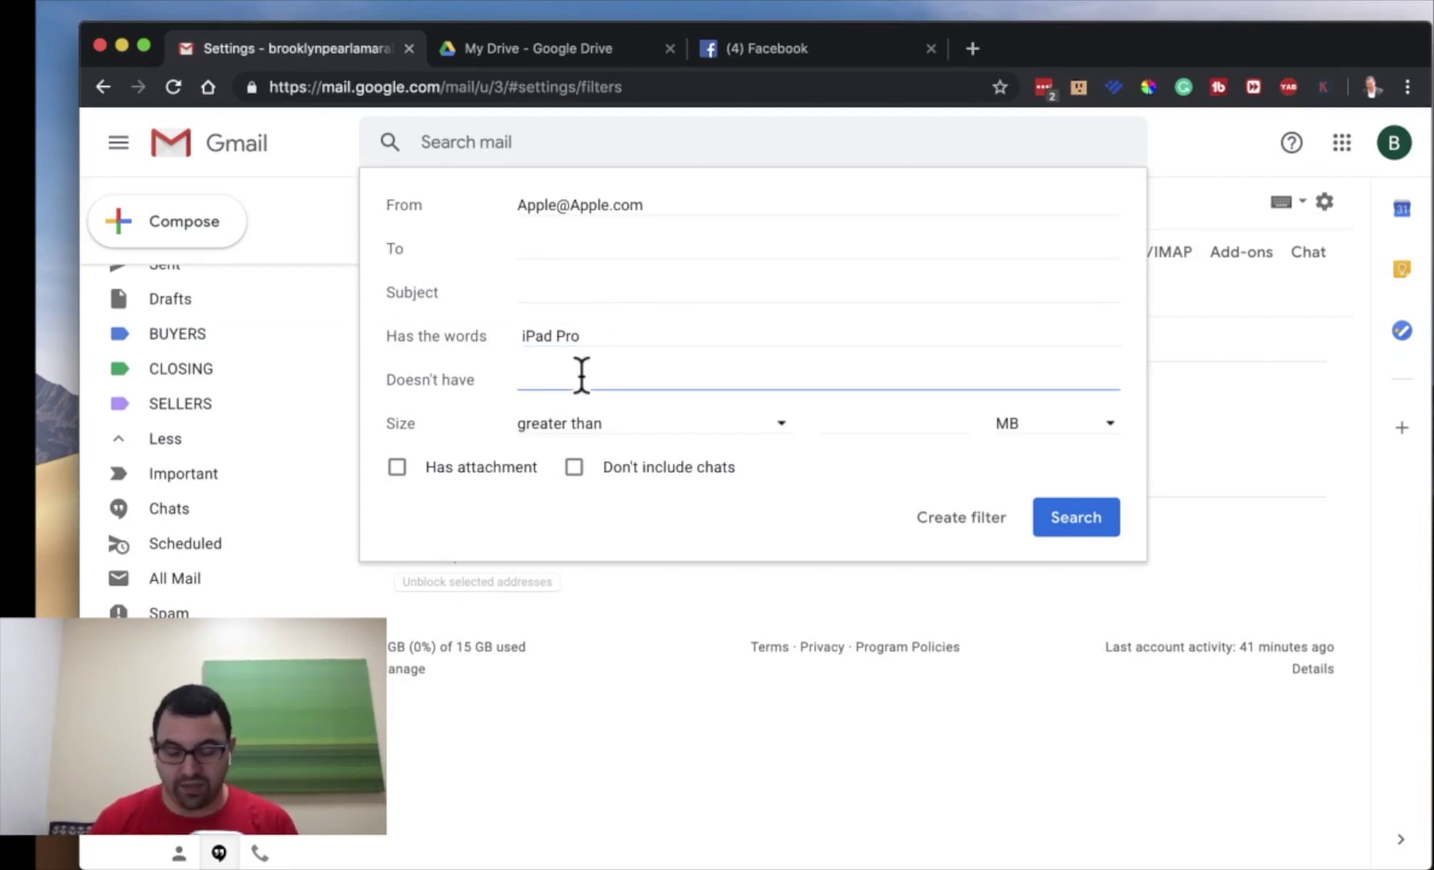
pyautogui.write('Windows')
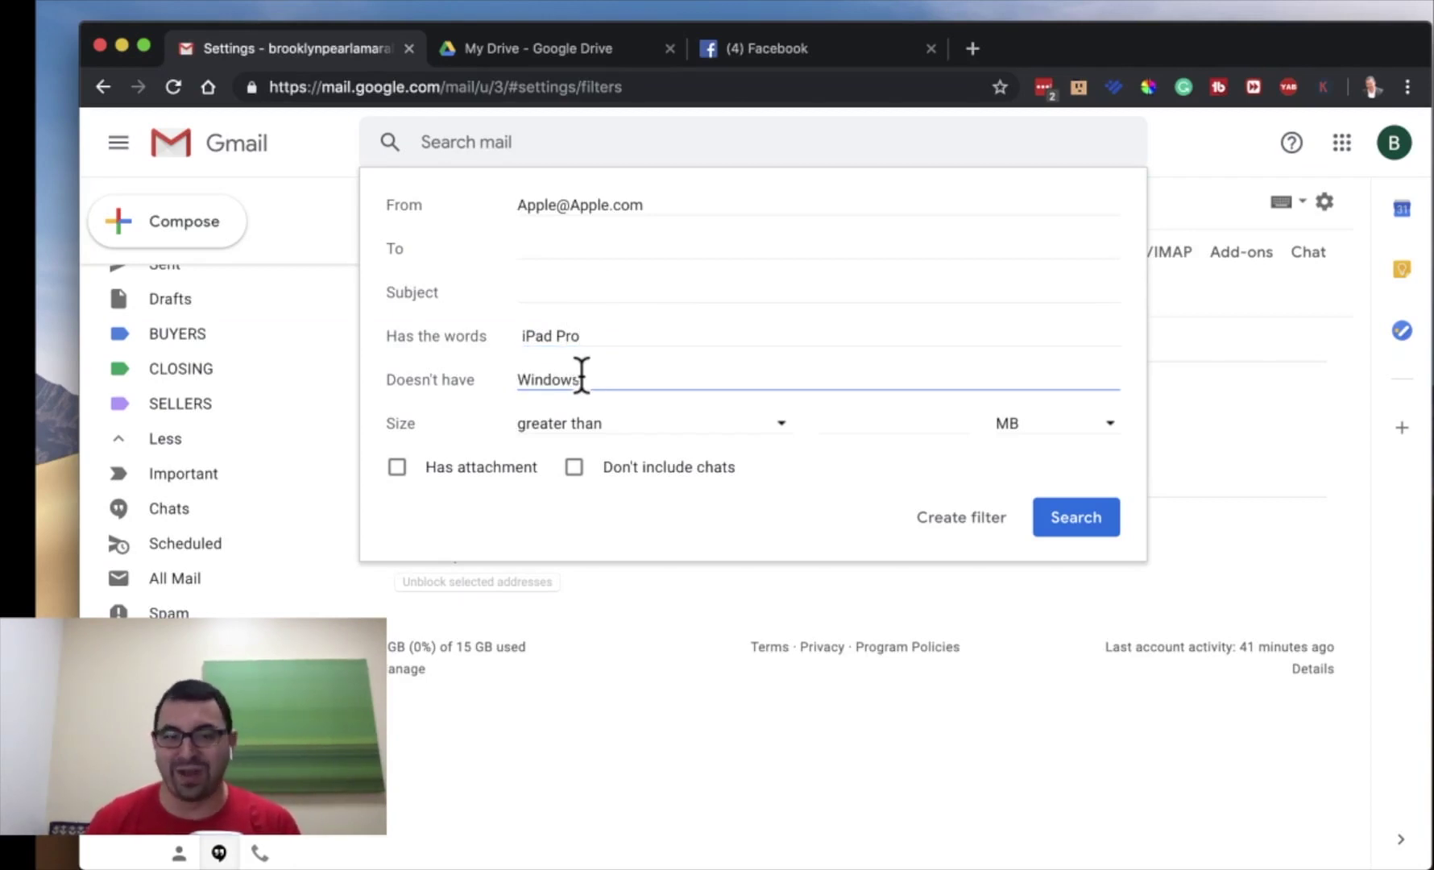
pyautogui.click(585, 428)
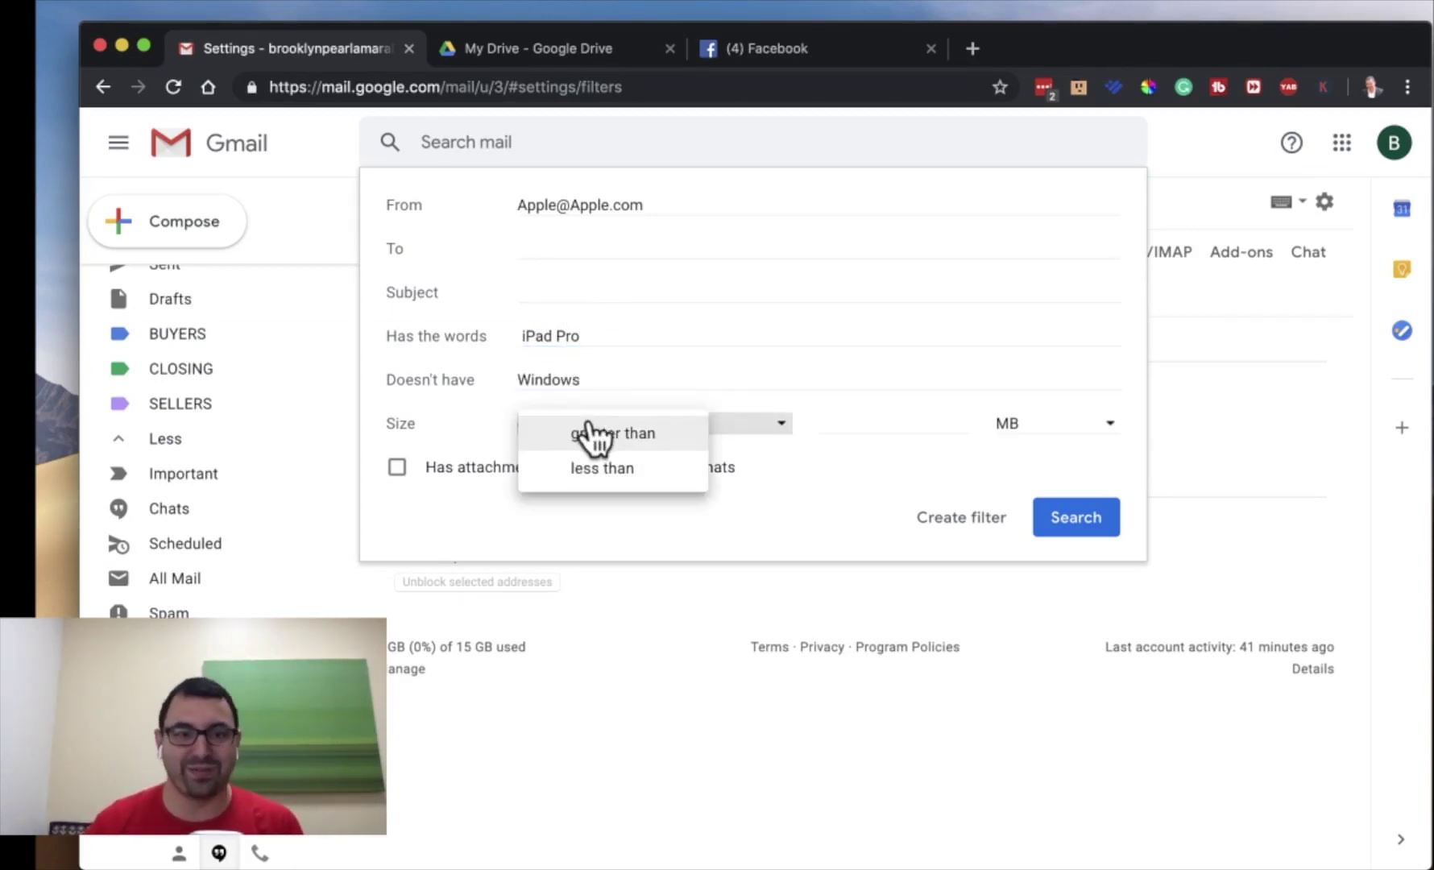
pyautogui.click(714, 428)
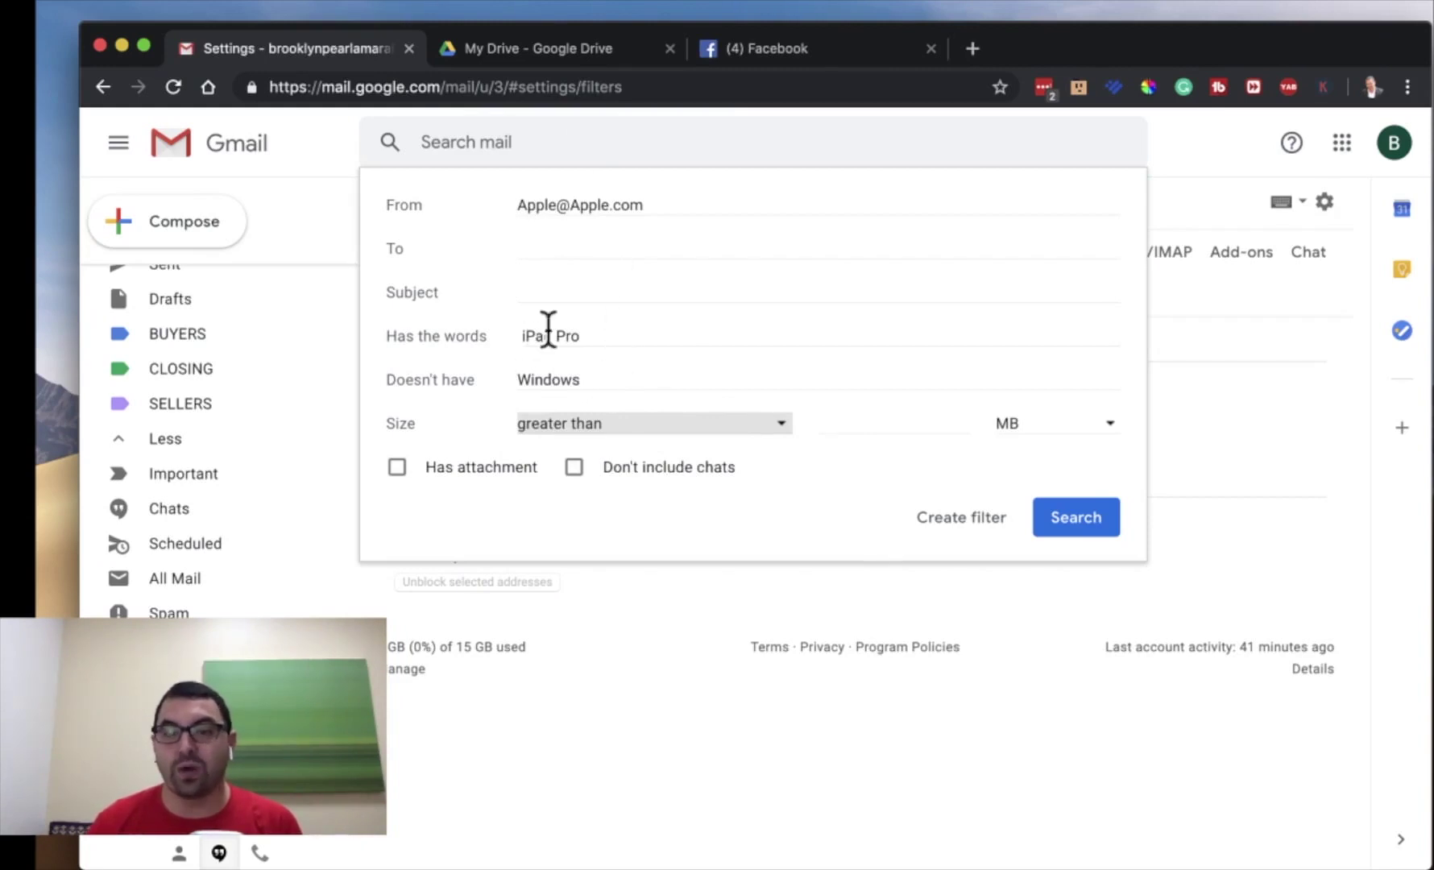
pyautogui.click(948, 515)
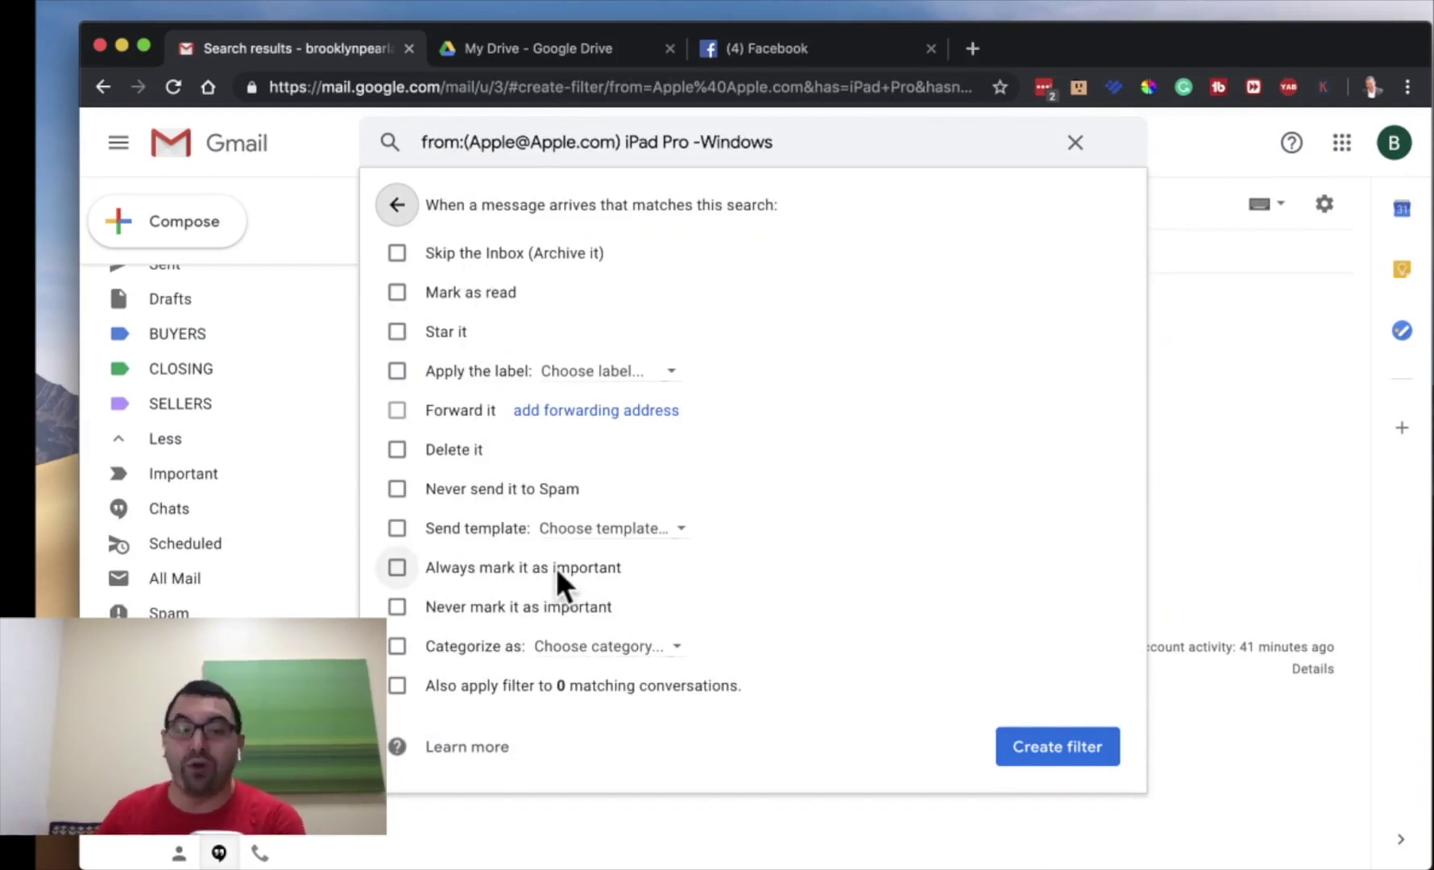
# - Create a new label named Apple for the filter to apply
pyautogui.click(625, 375)
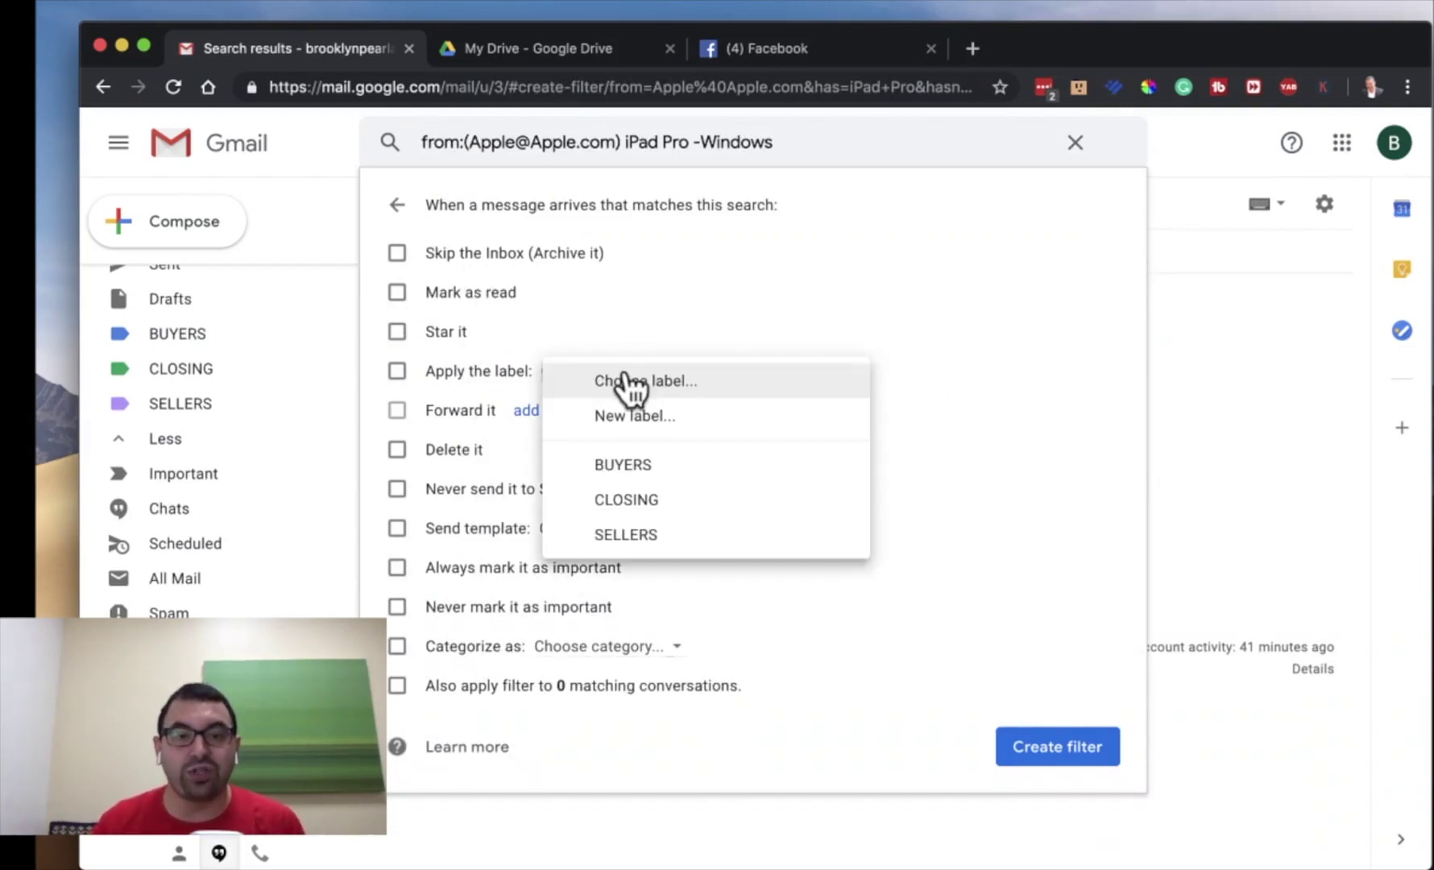
pyautogui.click(768, 379)
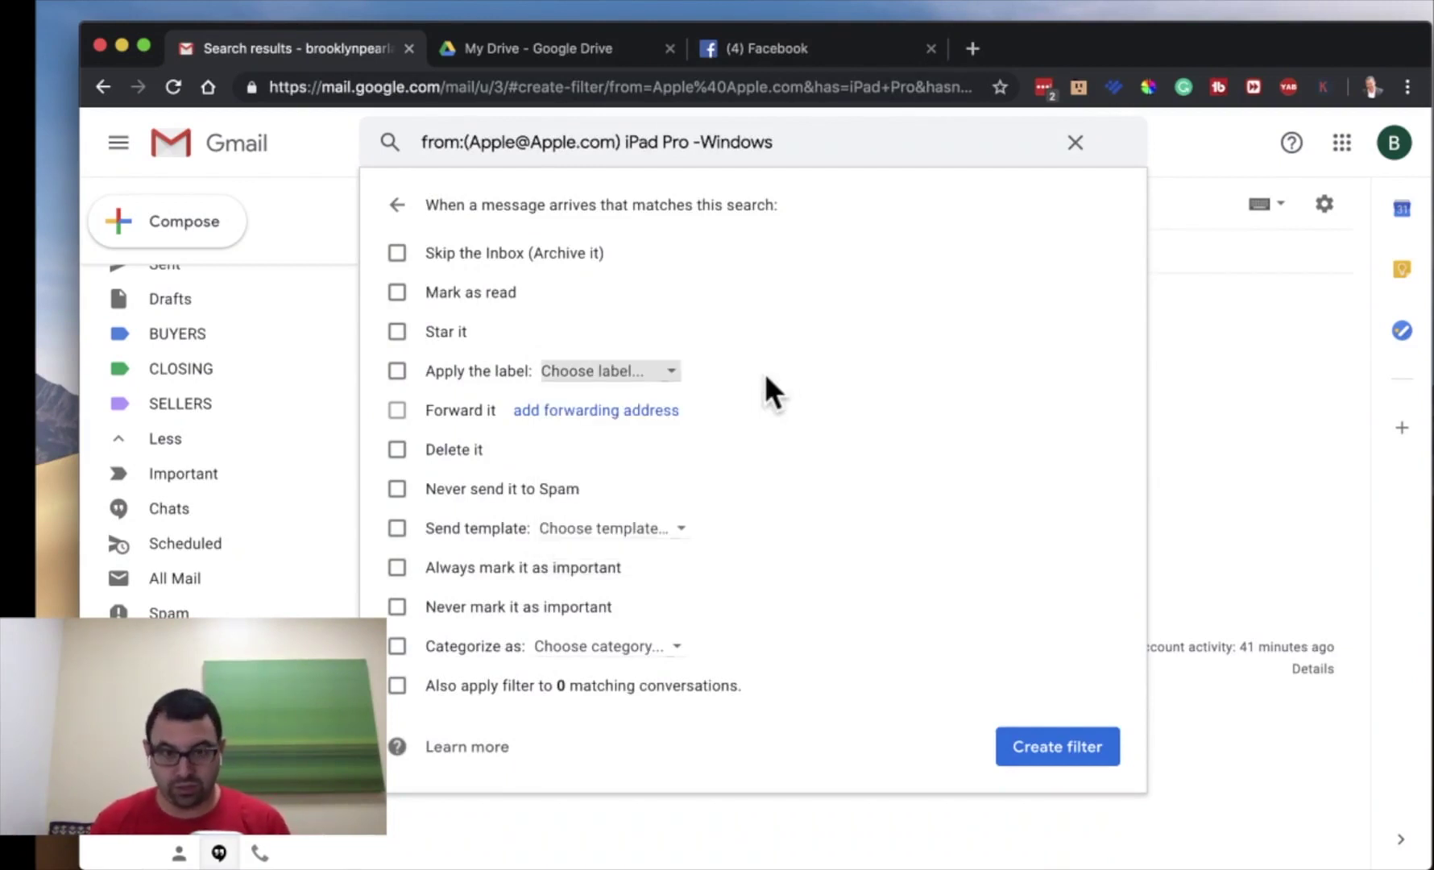
pyautogui.click(663, 372)
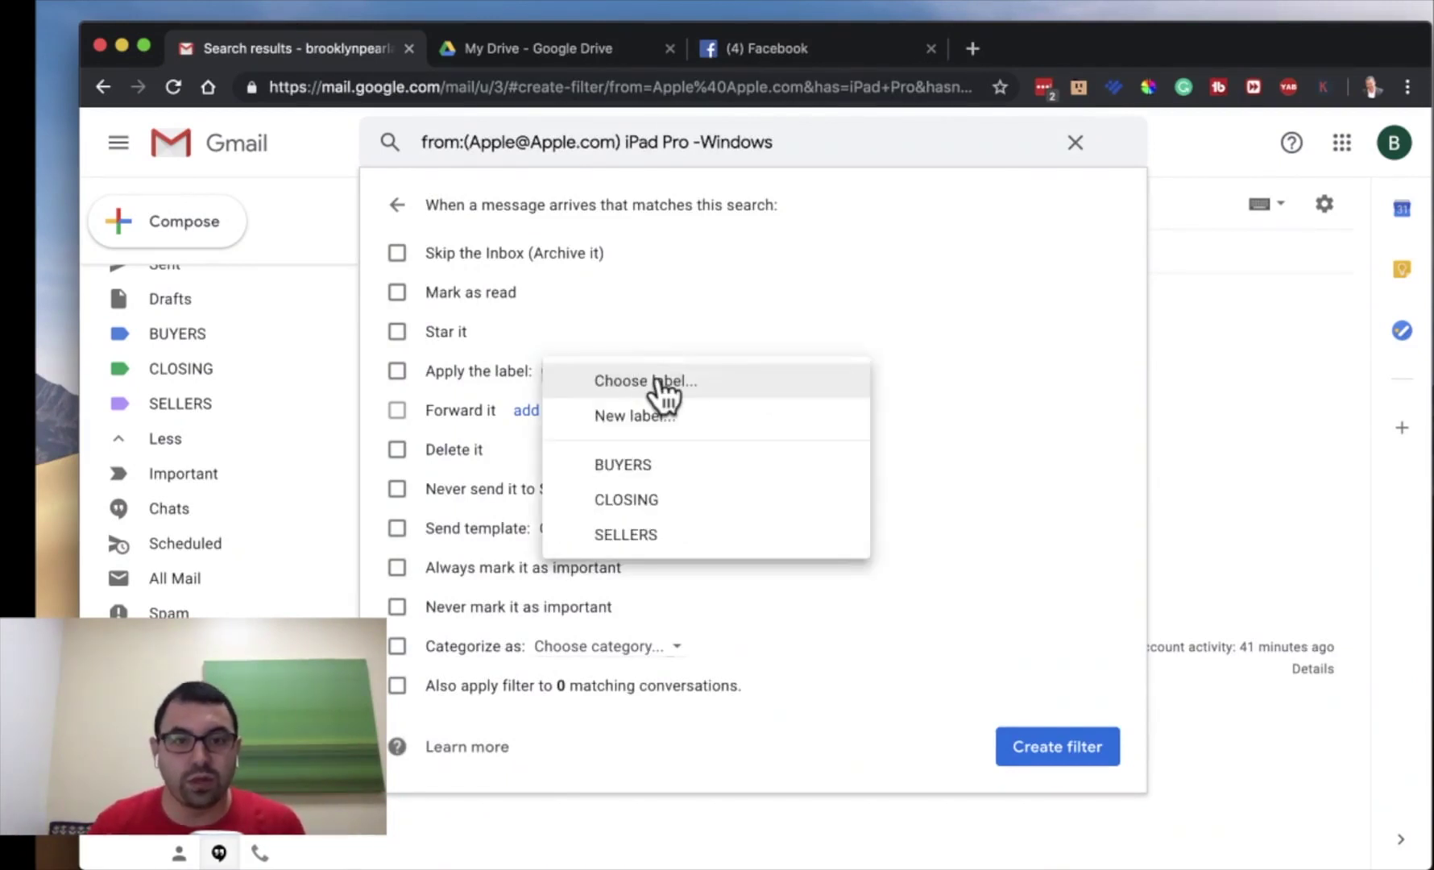
pyautogui.click(669, 414)
pyautogui.write('Apple')
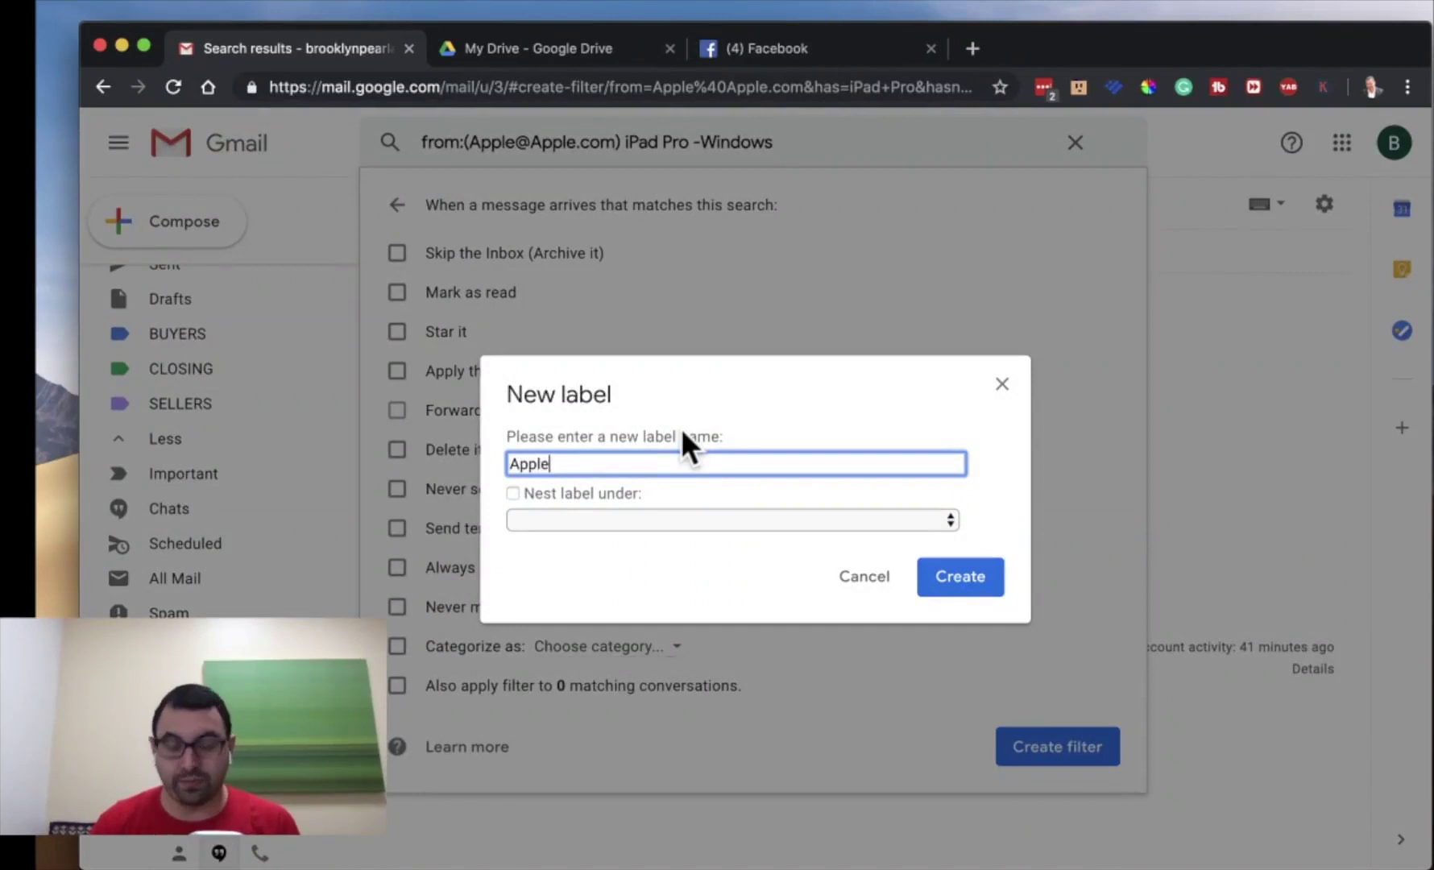
pyautogui.press('Return')
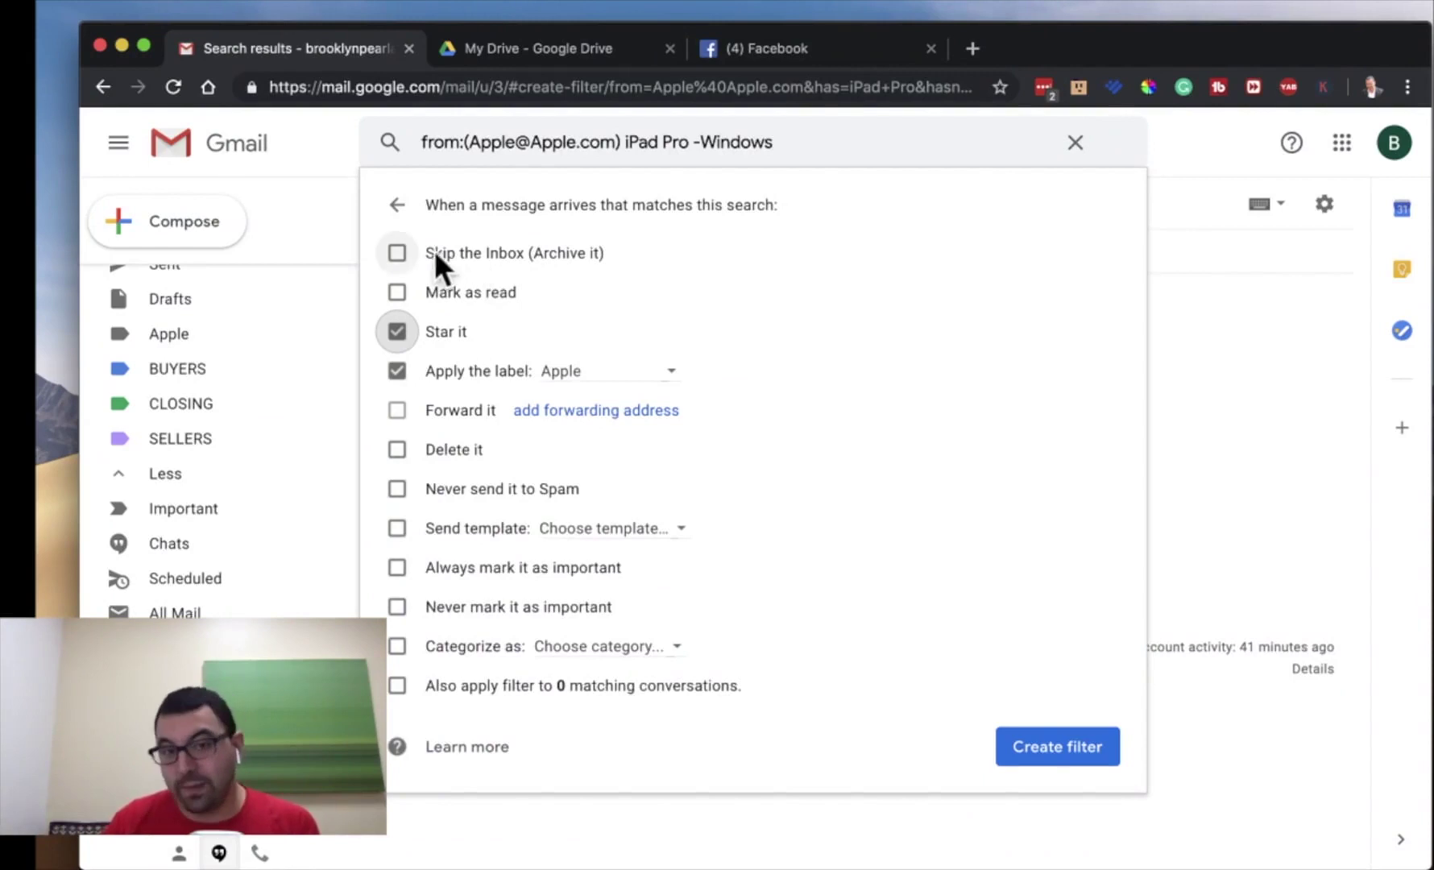
# - Tick Skip the Inbox and Never send it to Spam, and untick Star it
pyautogui.click(397, 252)
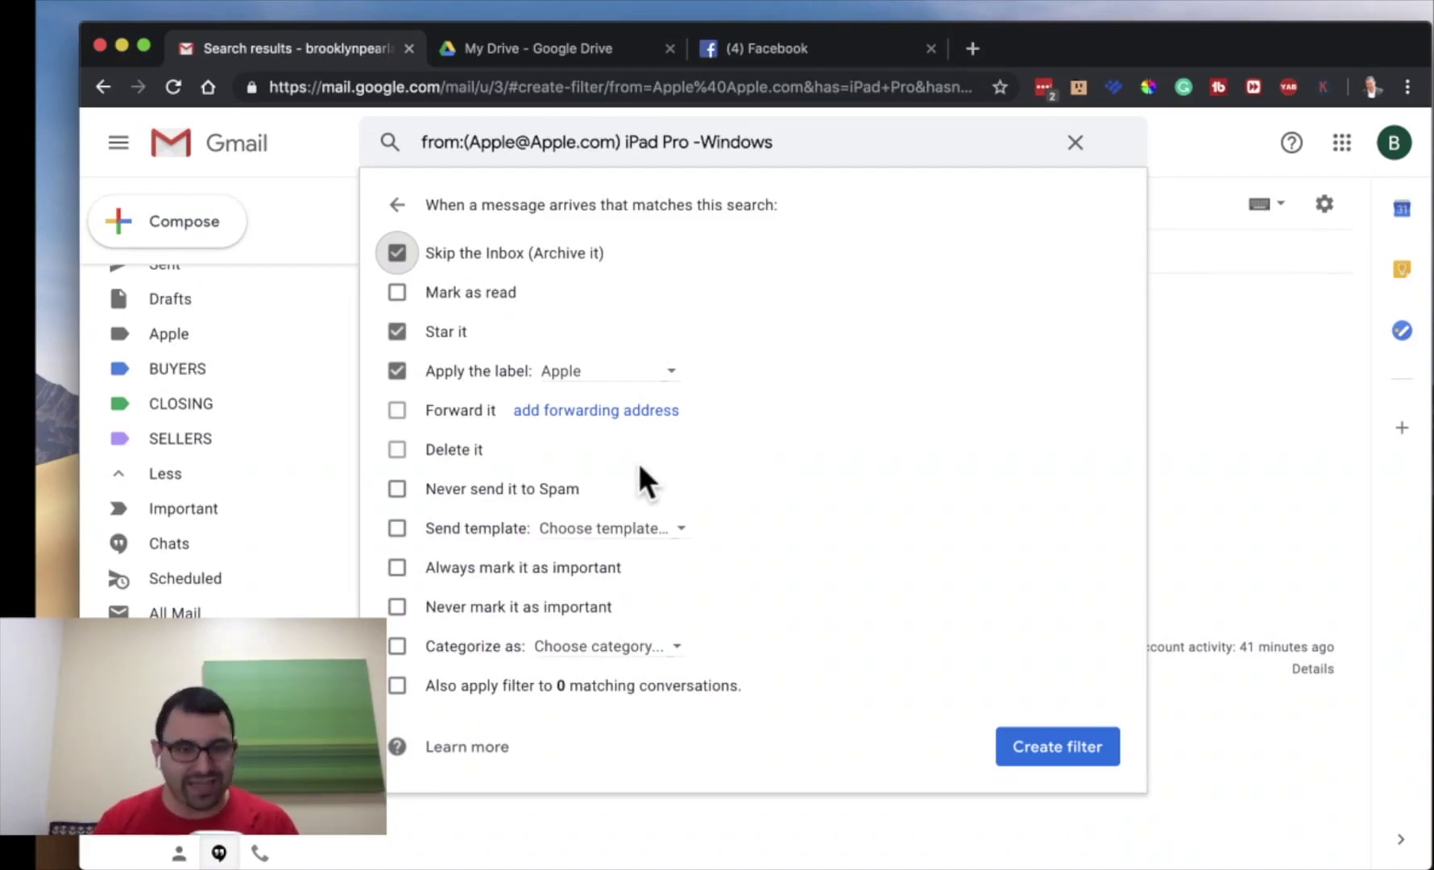
pyautogui.click(396, 489)
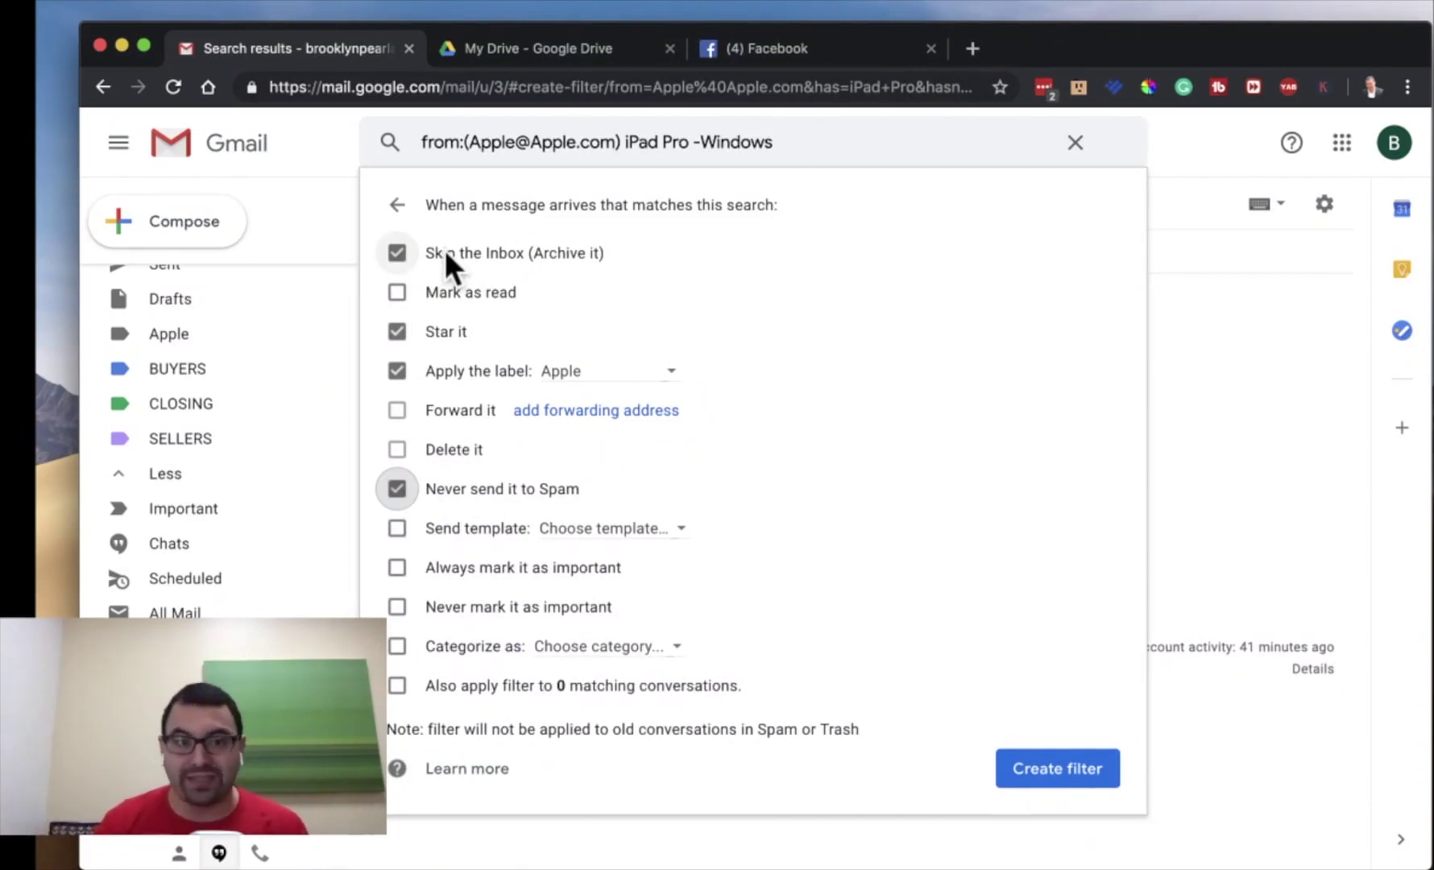
pyautogui.click(398, 332)
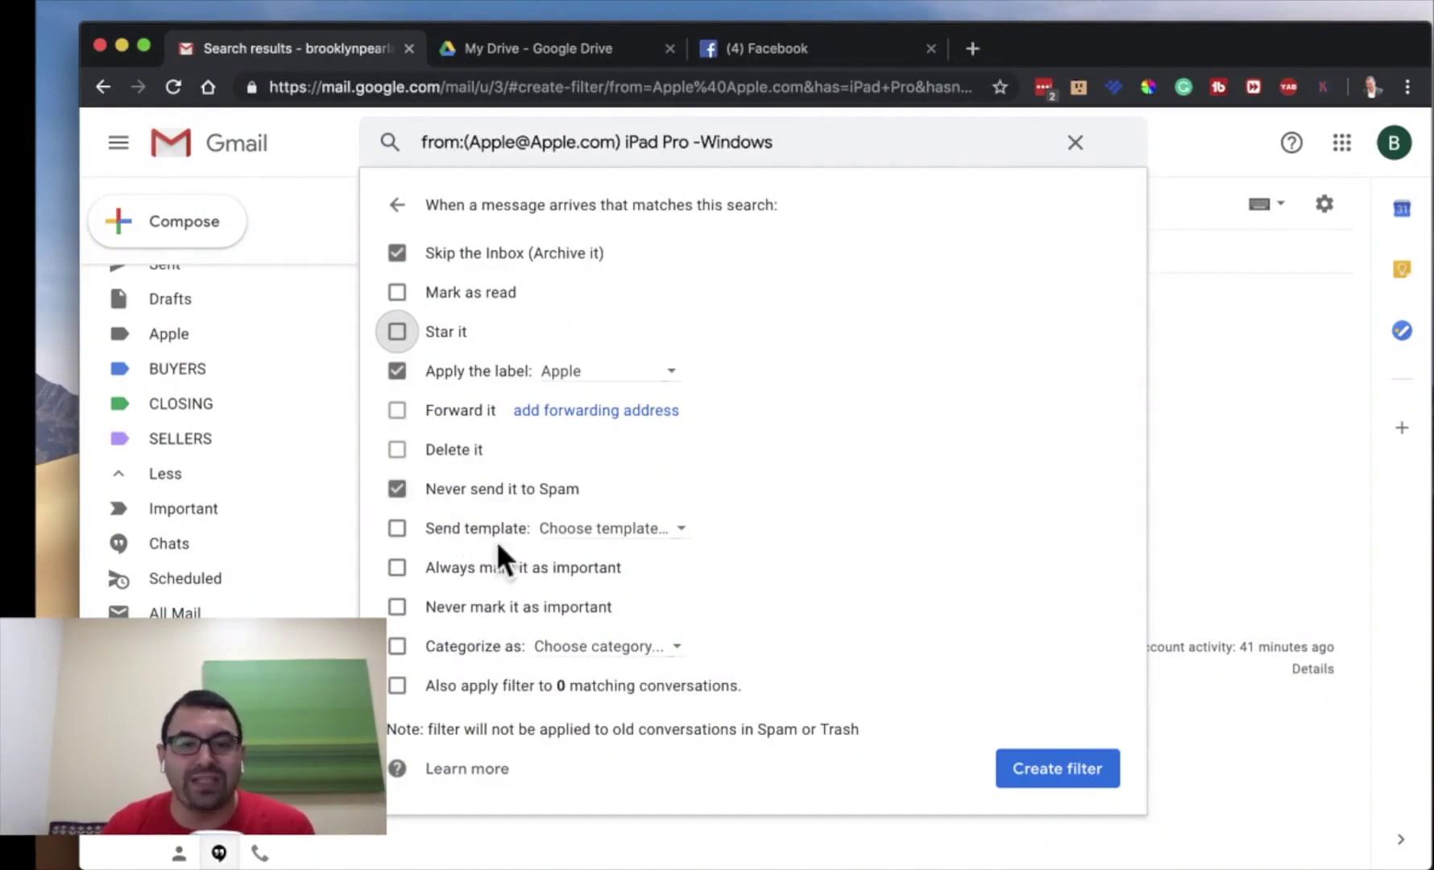
# - Leave the reply template unset and create the filter with the chosen actions
pyautogui.click(603, 530)
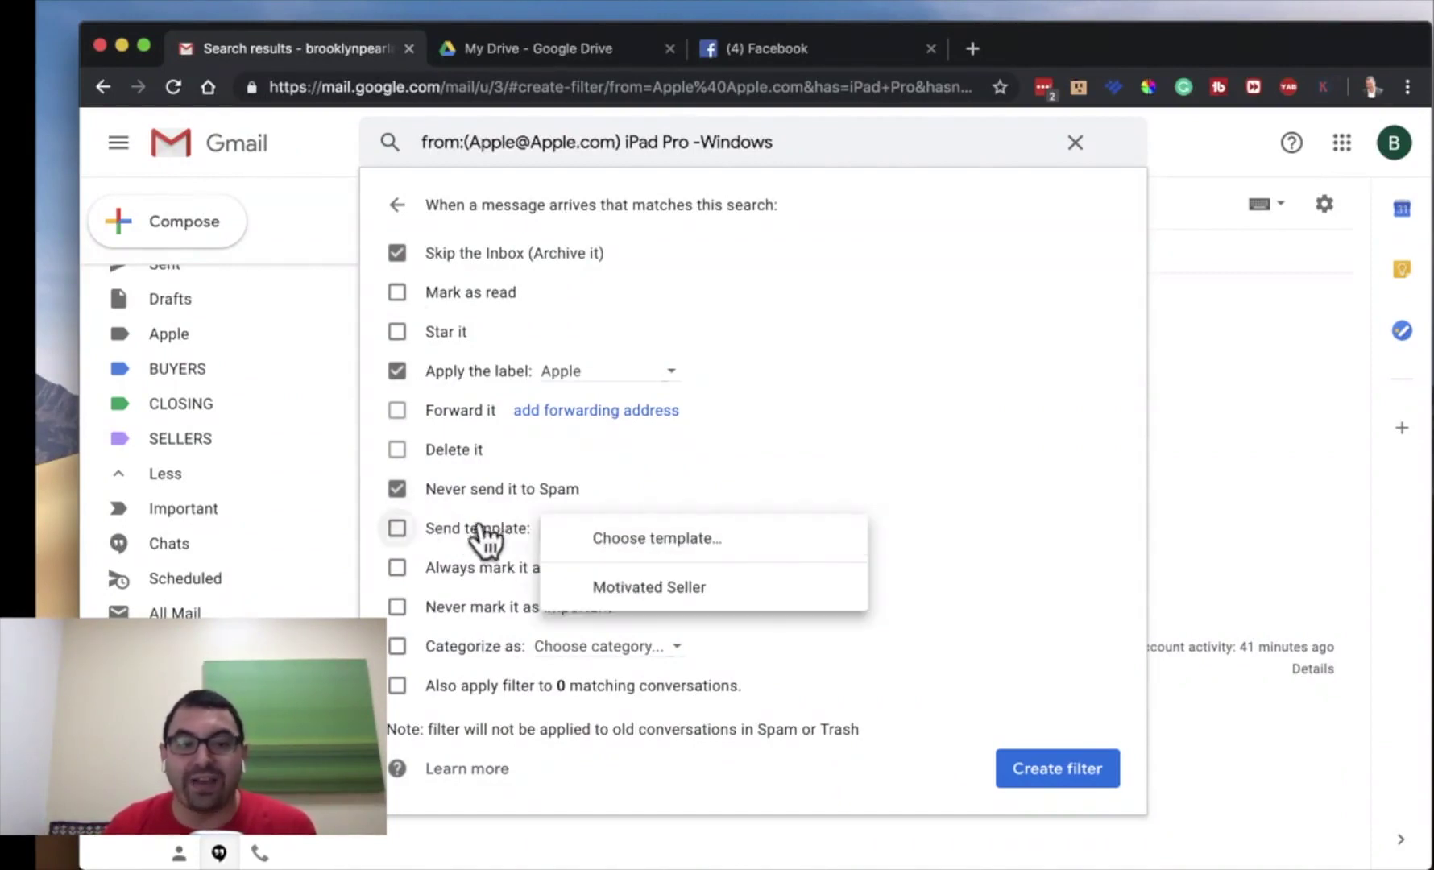
pyautogui.click(636, 522)
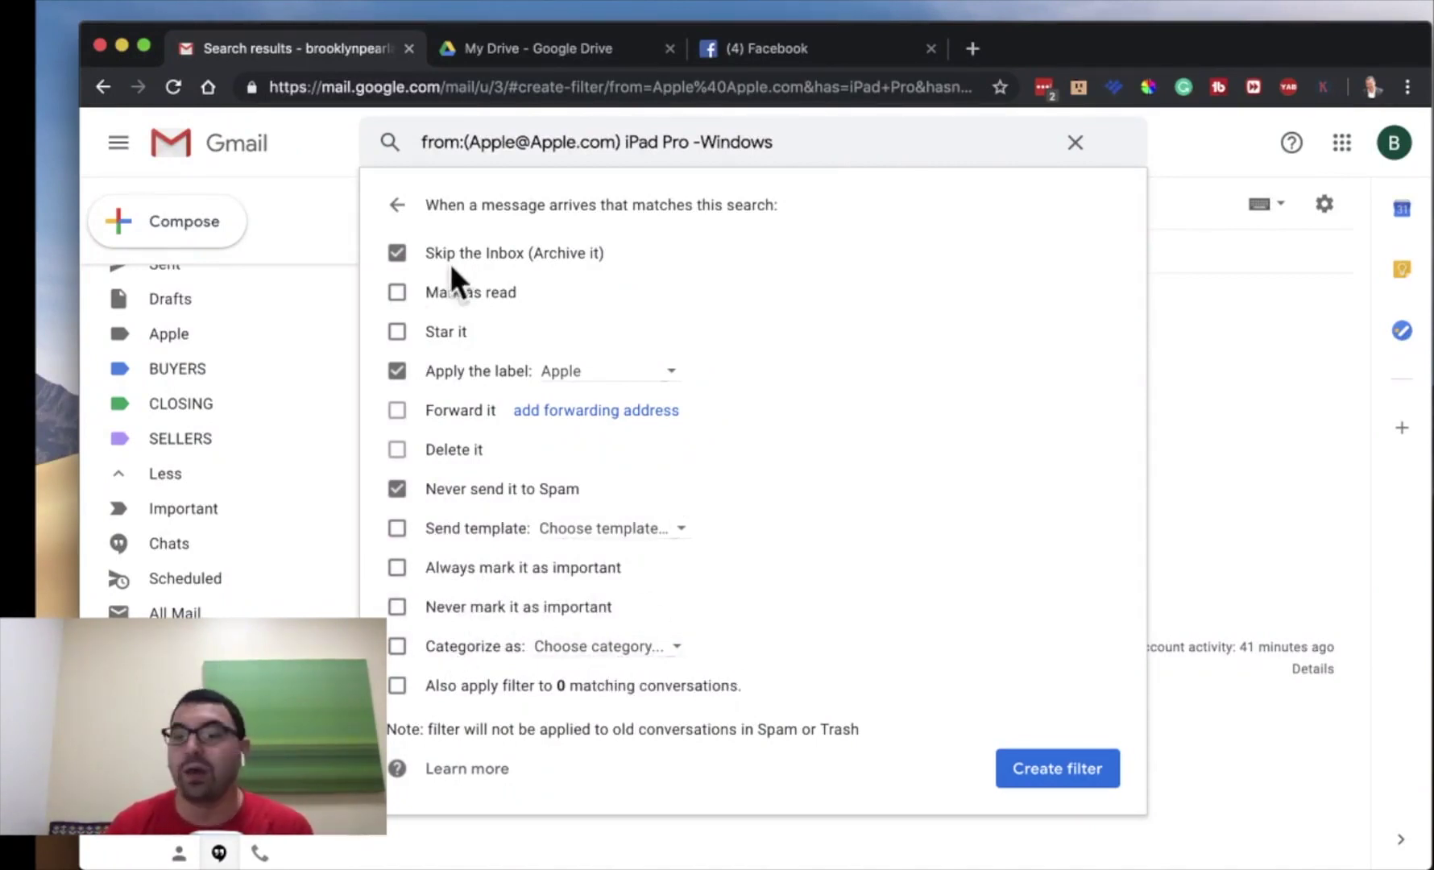
pyautogui.click(1021, 771)
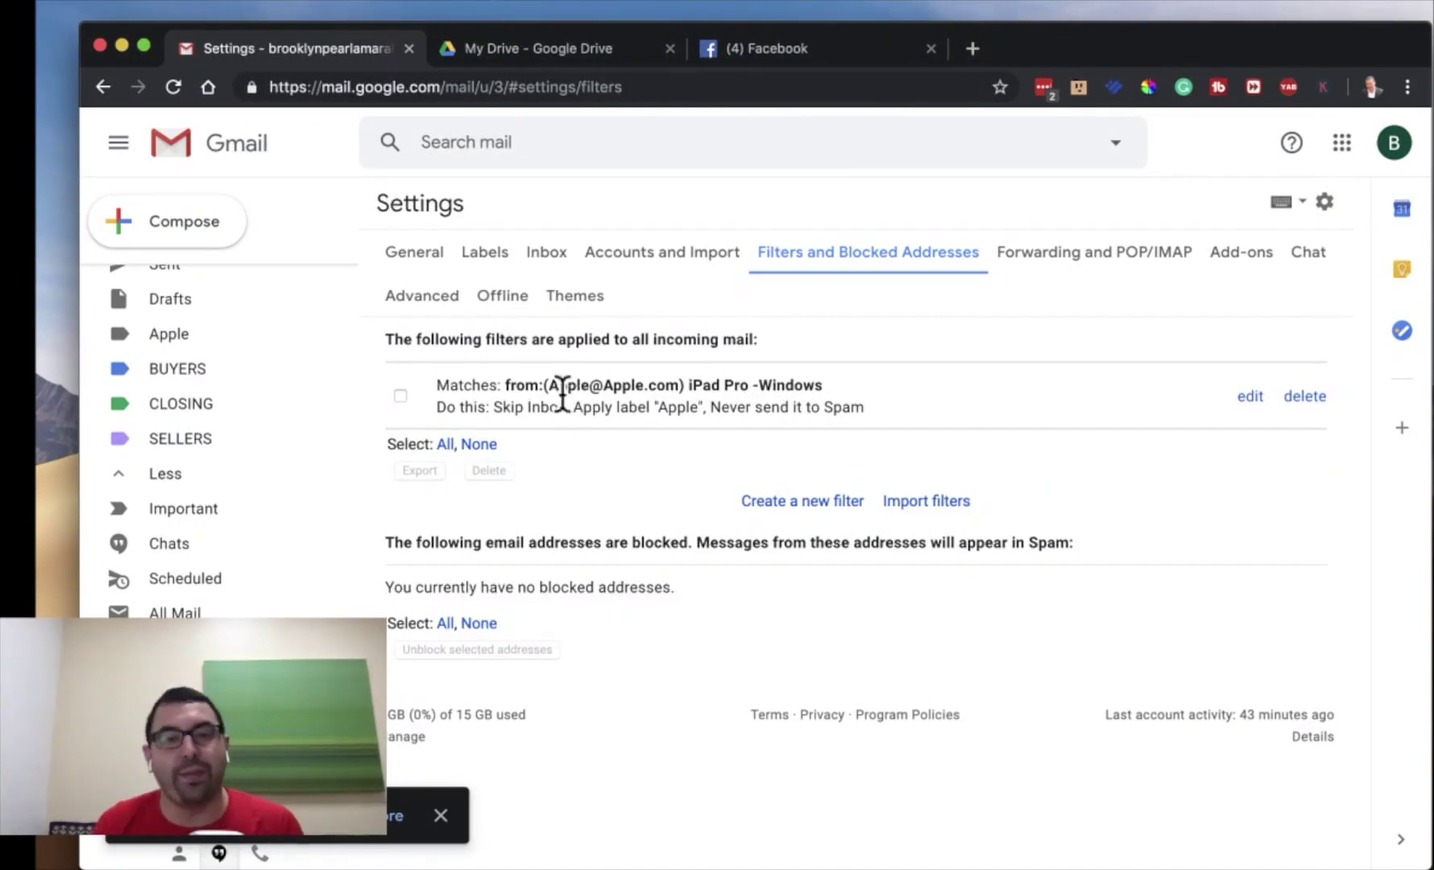
# - From the Gmail inbox, expand the label list and open the Apple label's messages
pyautogui.scroll(3, 177, 406)
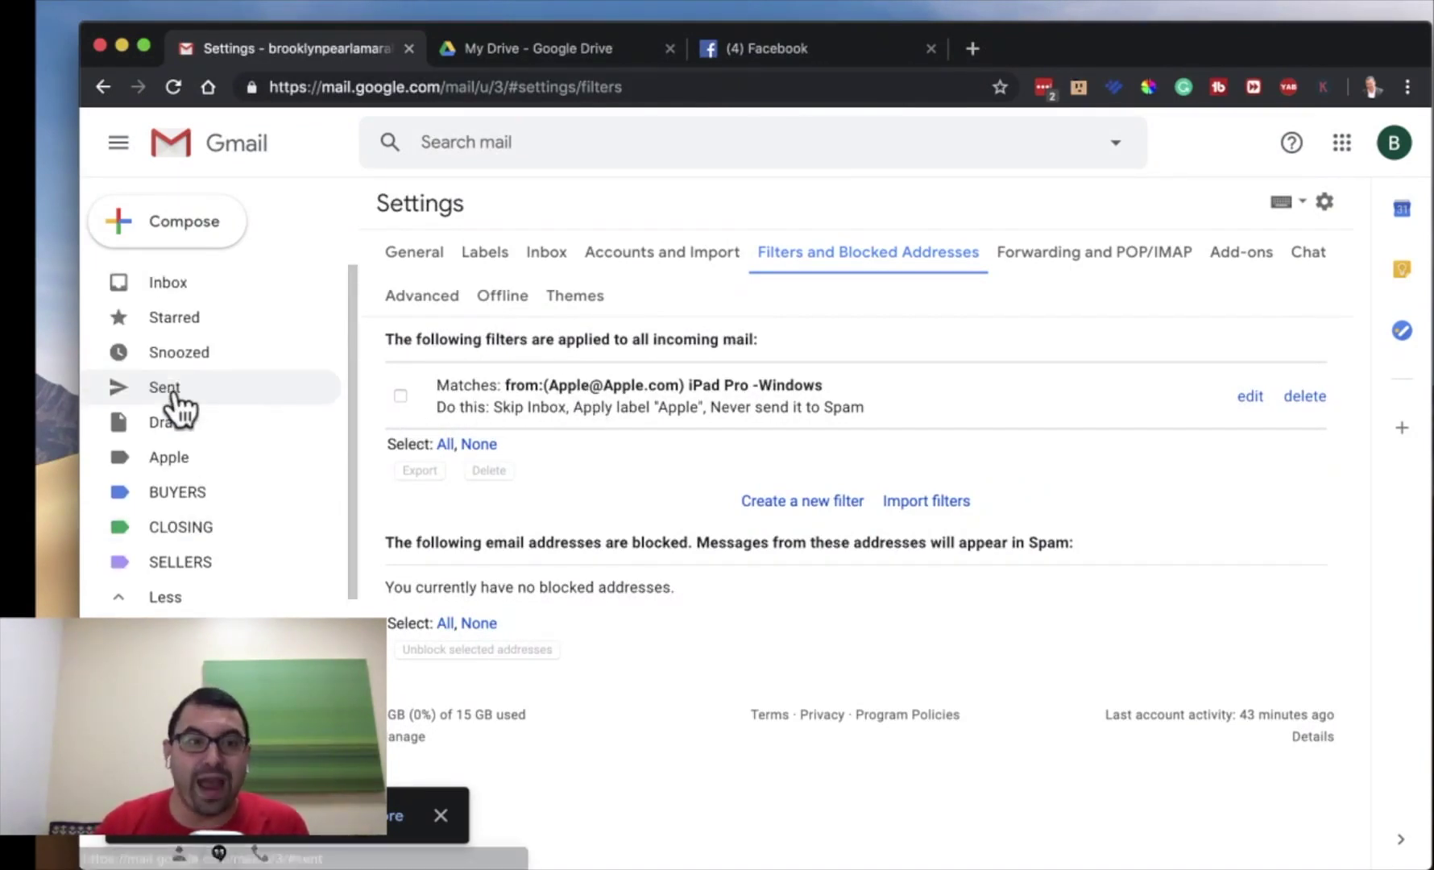
pyautogui.click(187, 287)
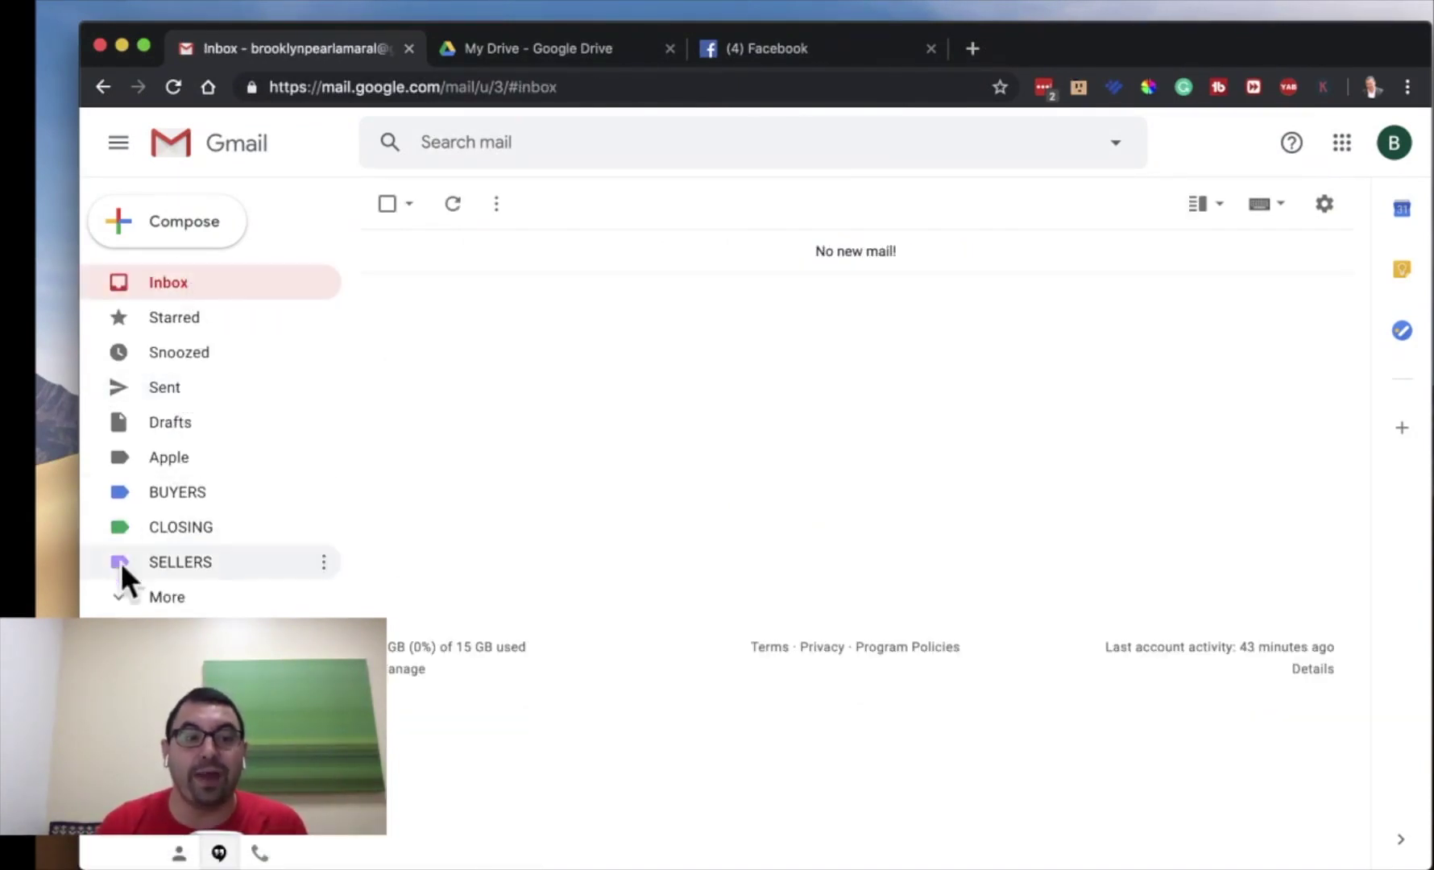
pyautogui.click(121, 600)
pyautogui.scroll(-2, 241, 572)
pyautogui.scroll(-3, 250, 574)
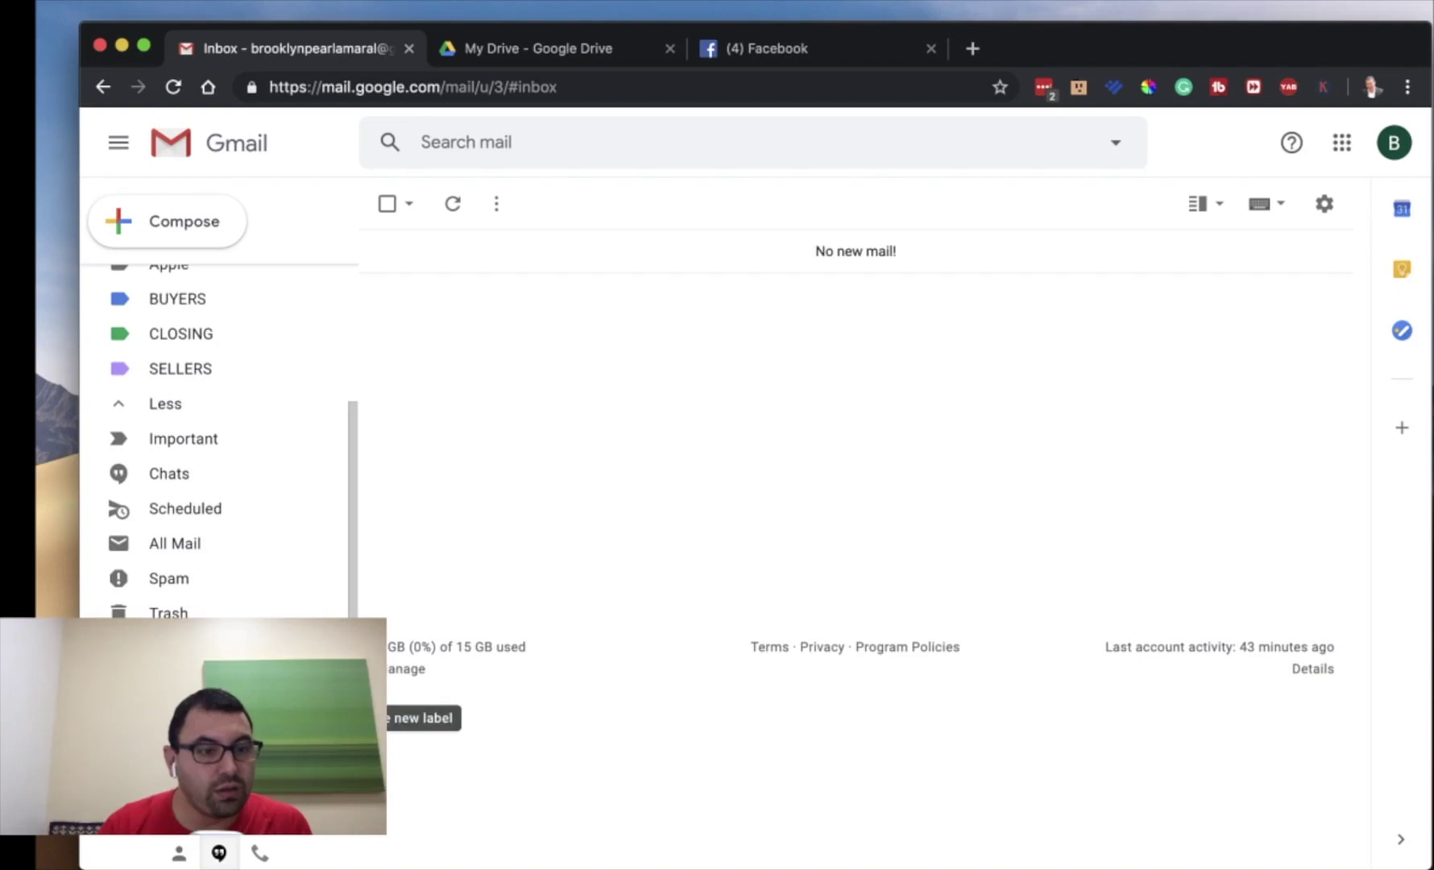
pyautogui.scroll(3, 256, 608)
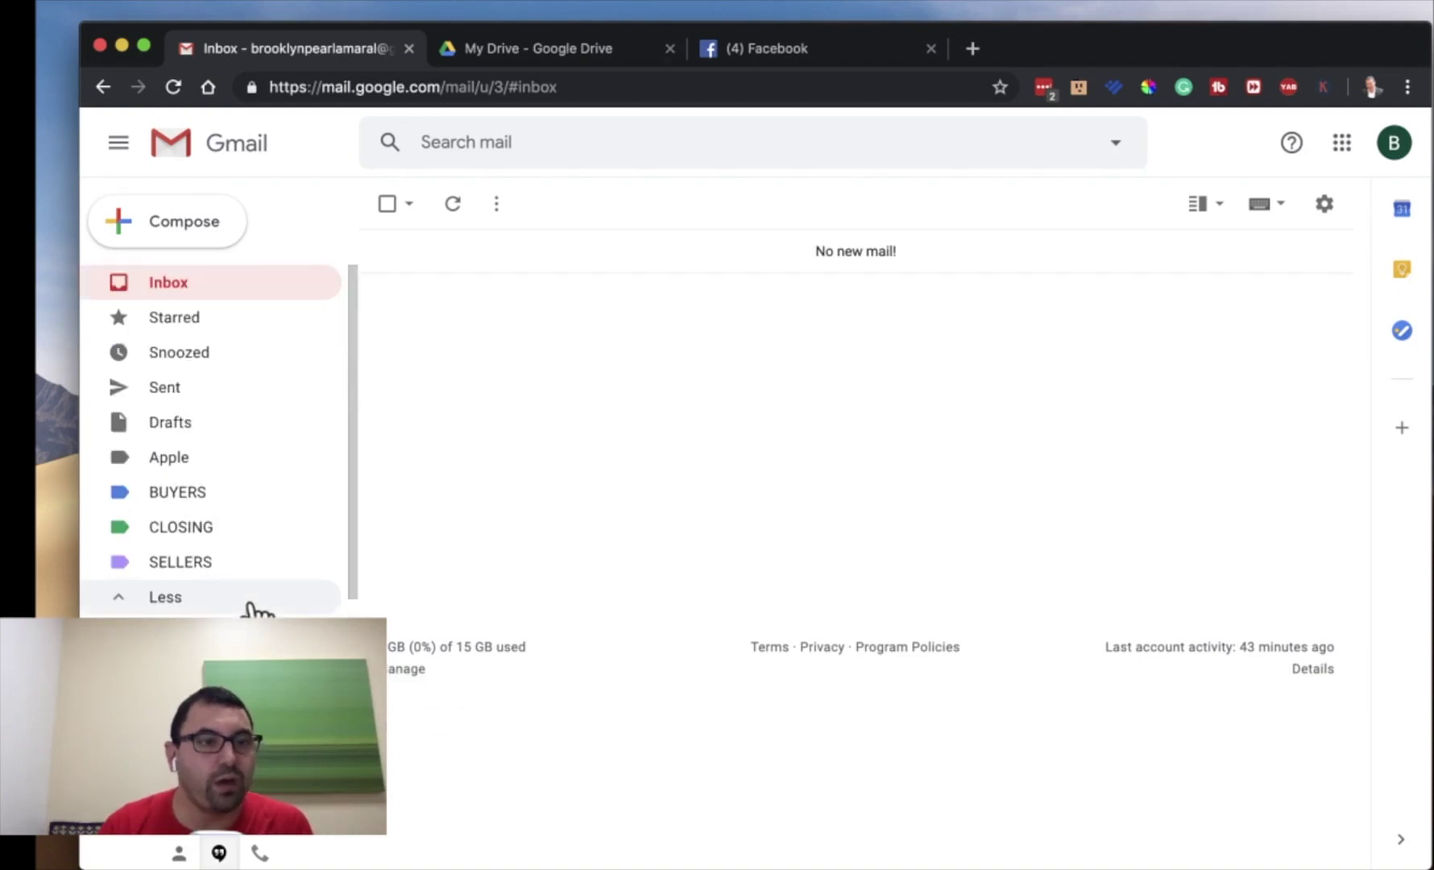
pyautogui.click(298, 466)
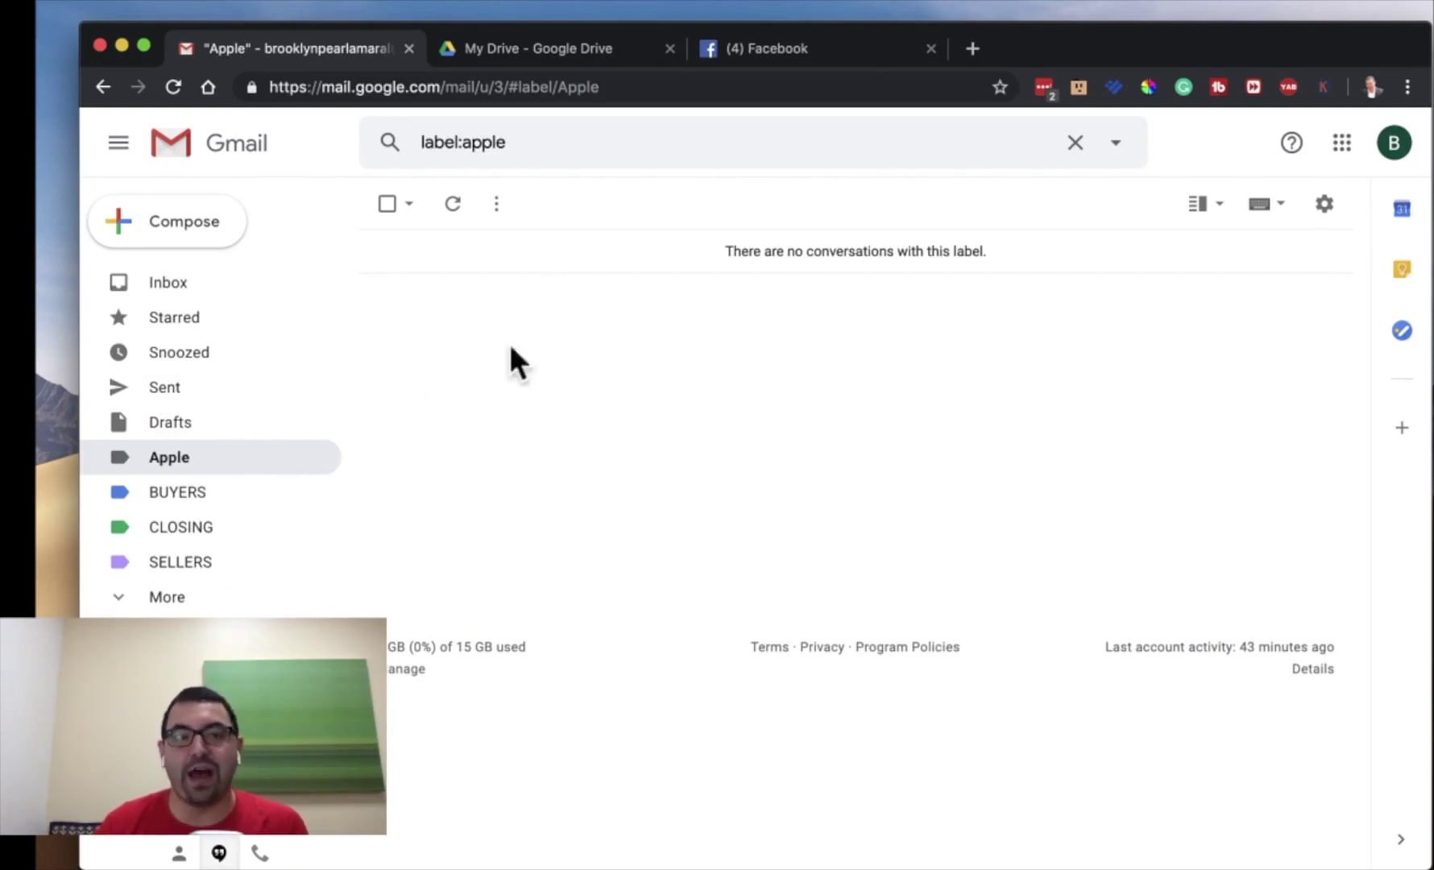
# - Set the Apple label's colour to red
pyautogui.click(320, 472)
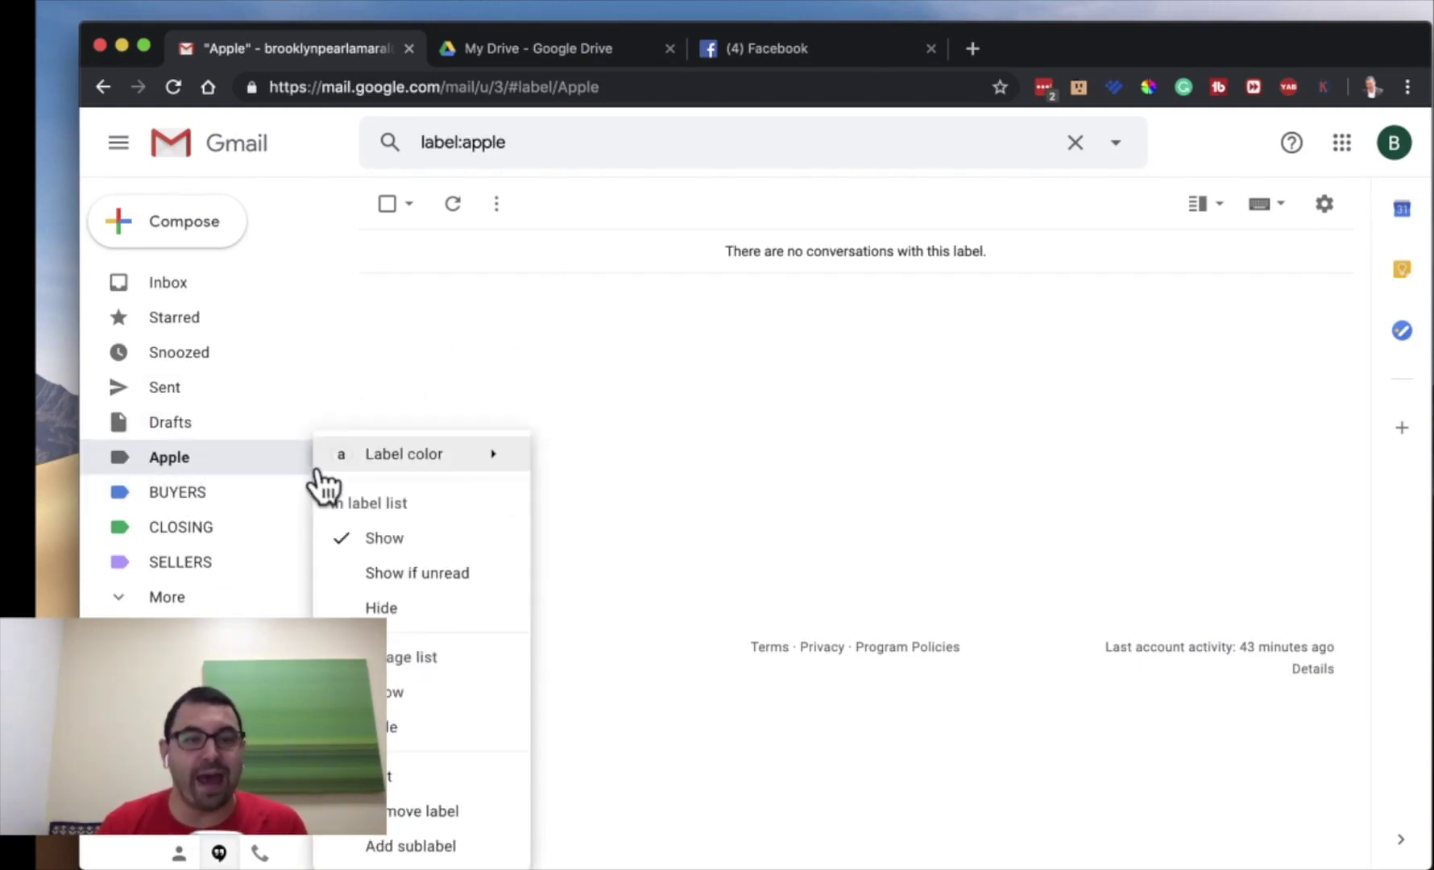
pyautogui.moveTo(419, 470)
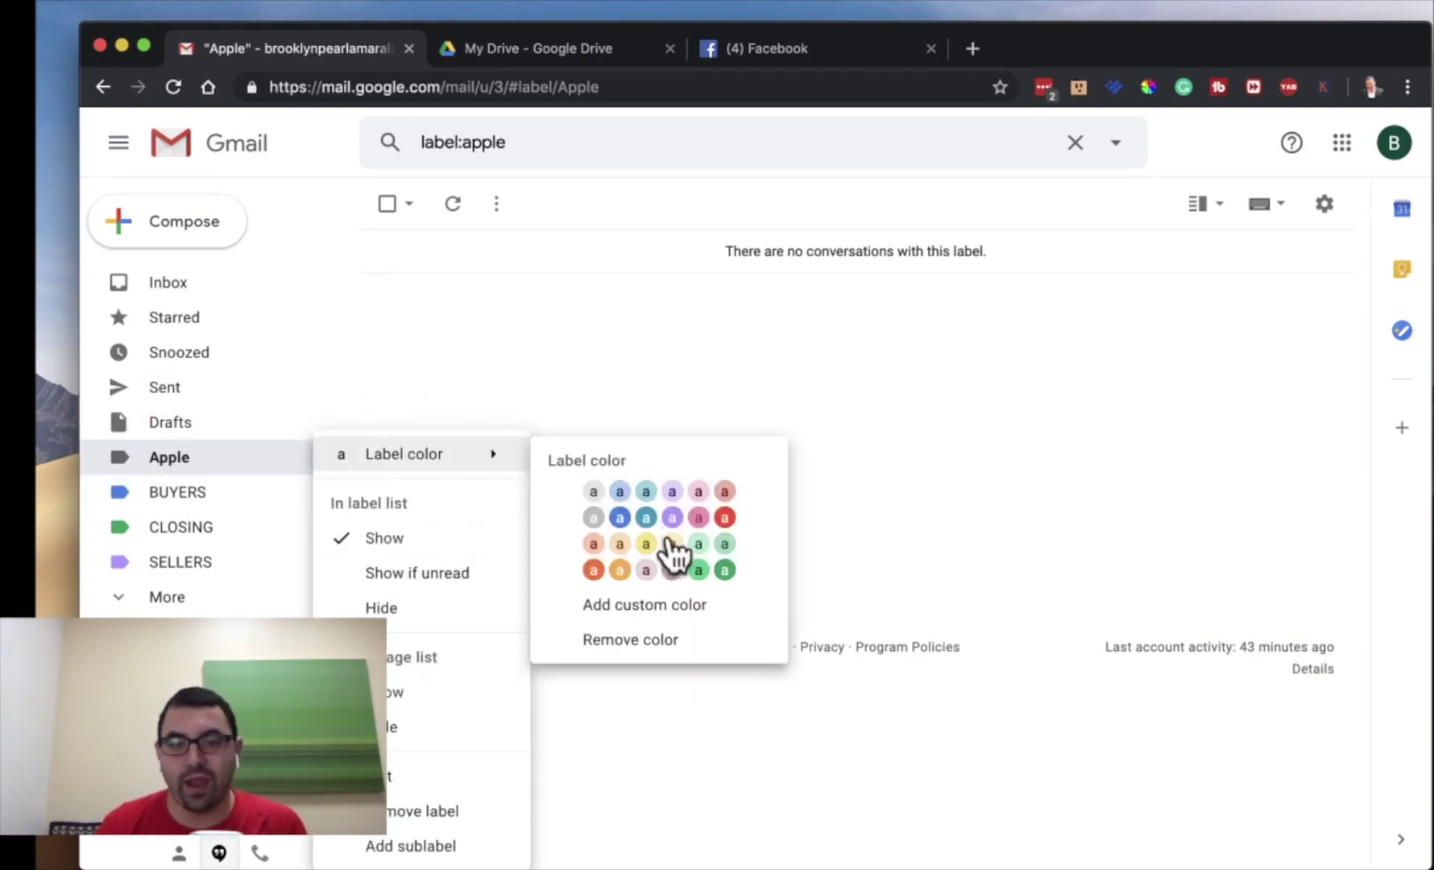
pyautogui.click(725, 517)
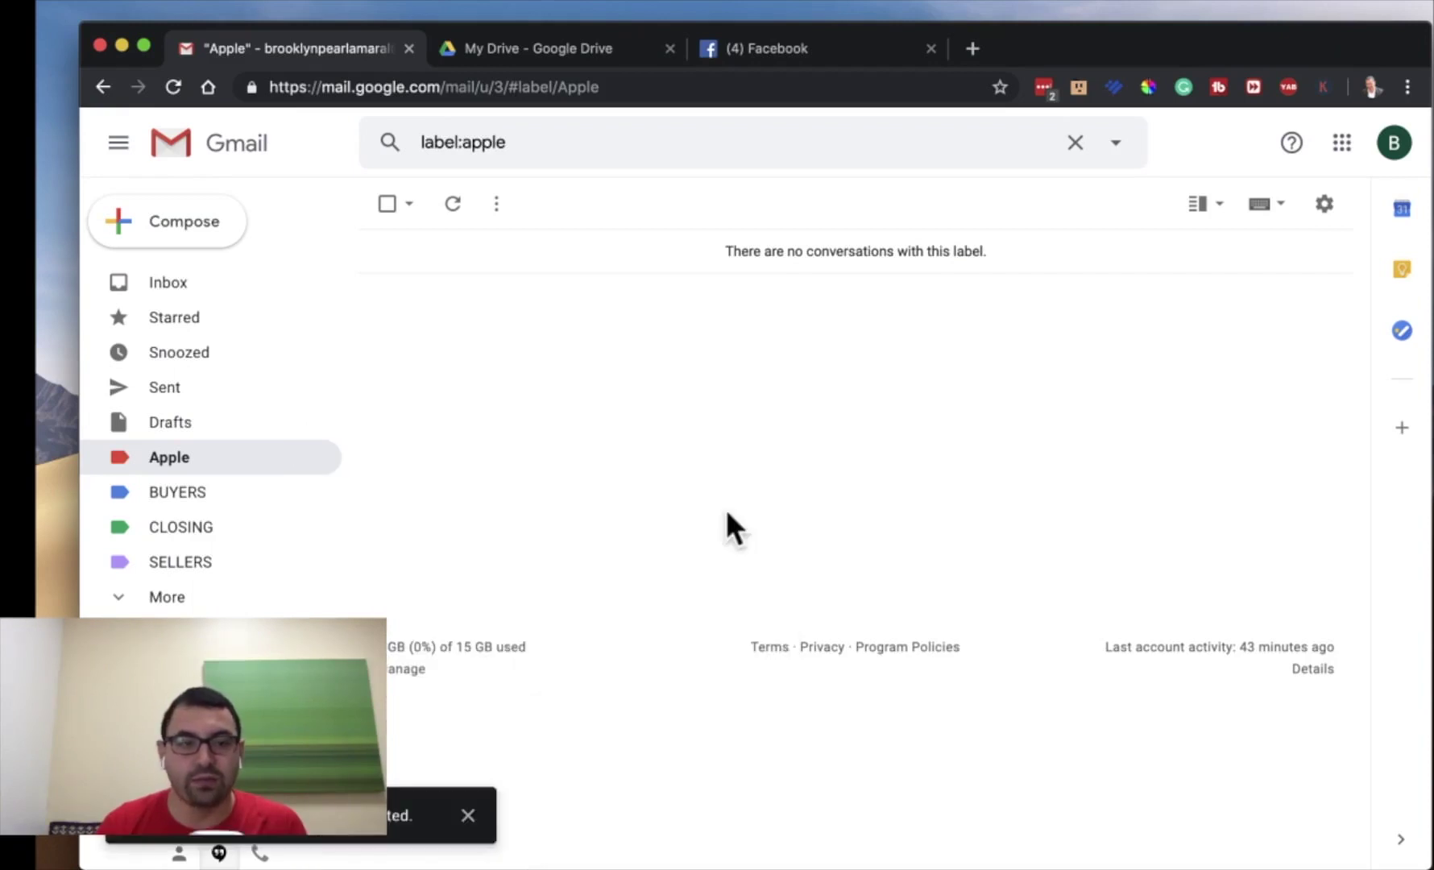
pyautogui.click(145, 586)
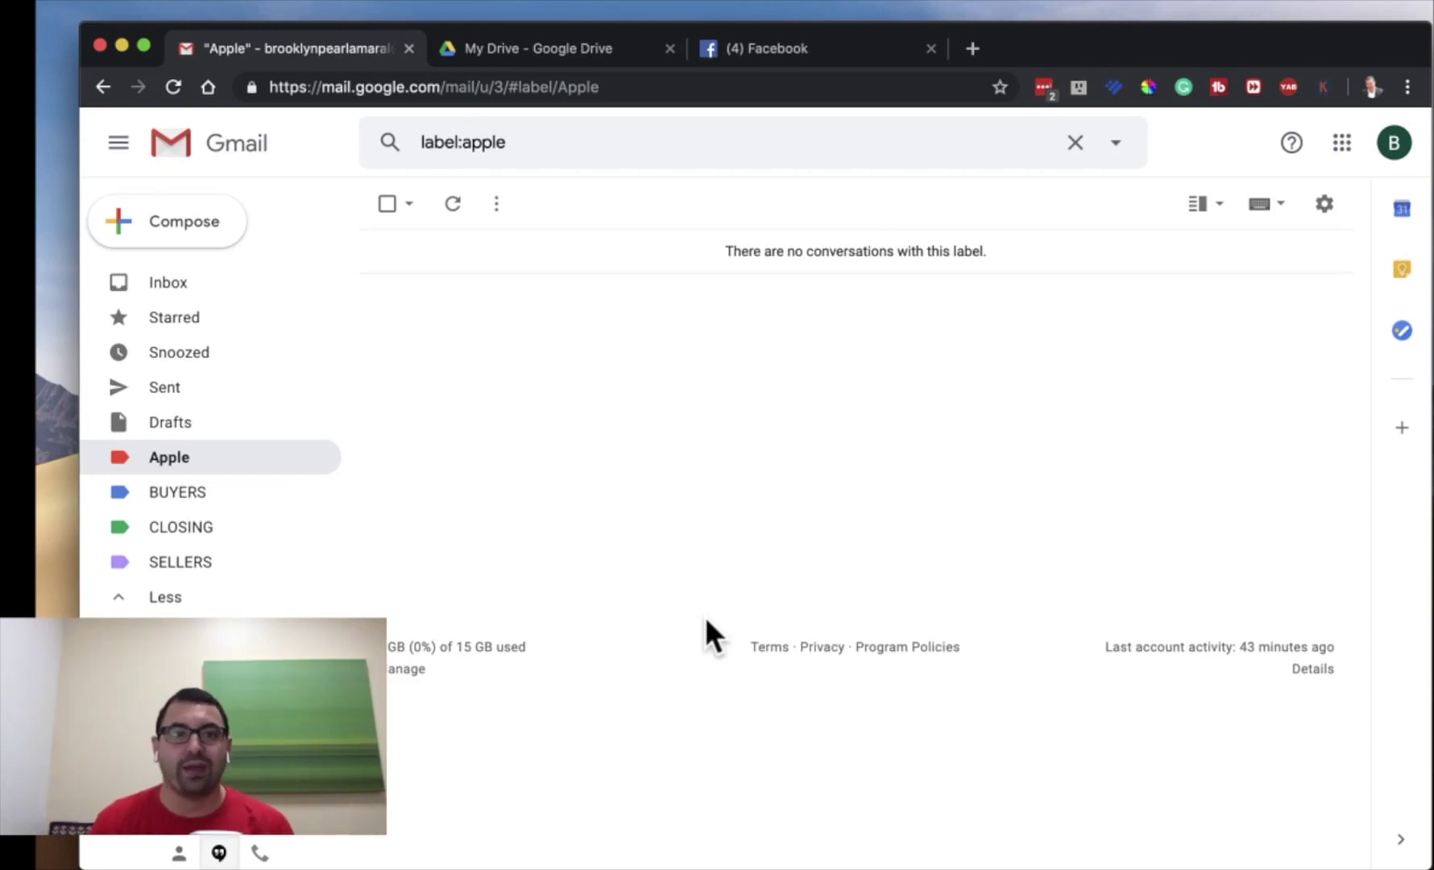
# - Start a new email addressed to the title company contact's e-mail address
pyautogui.click(210, 292)
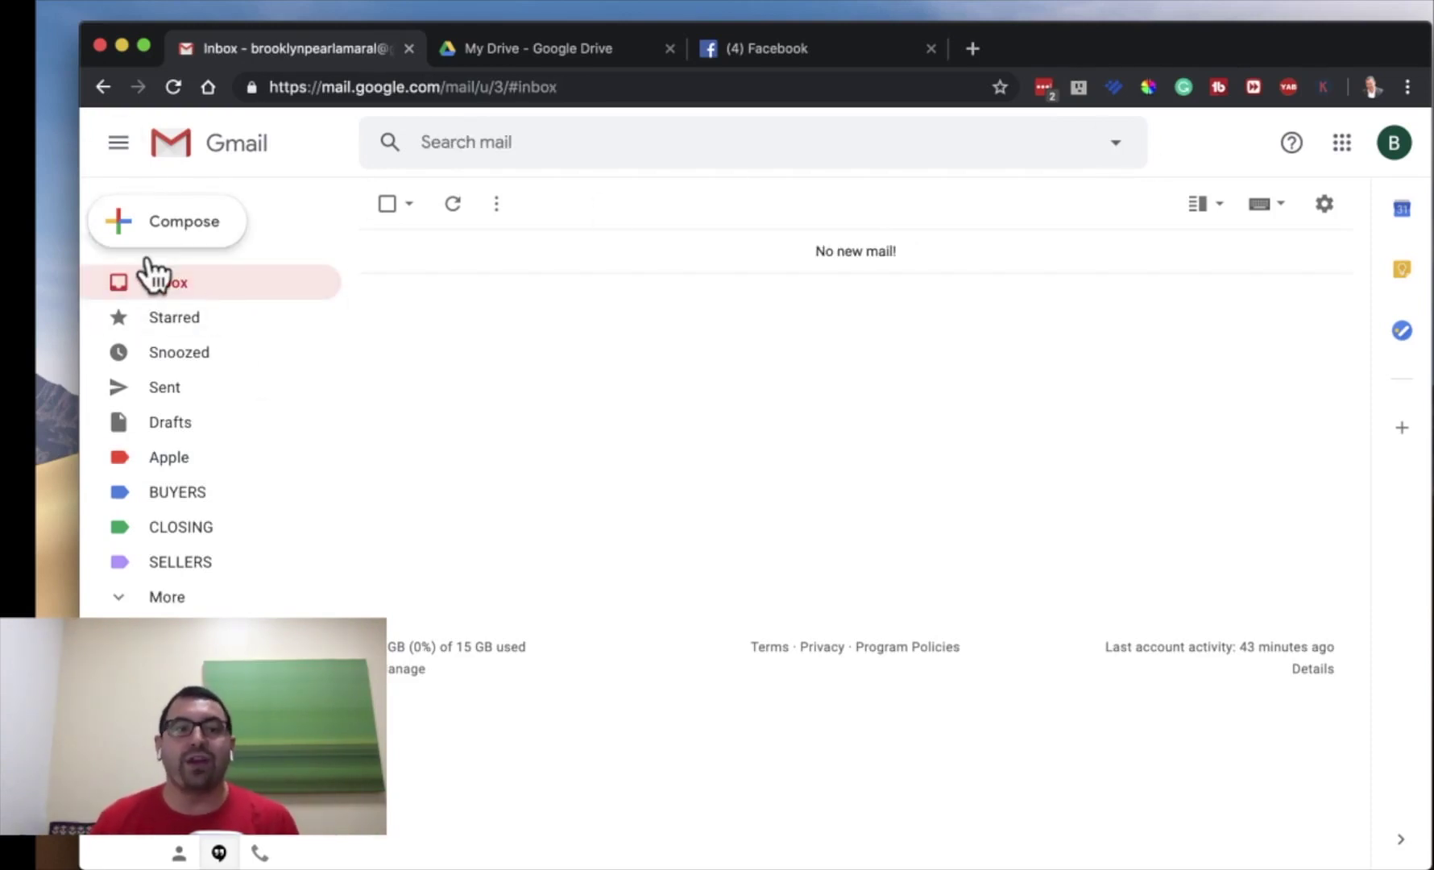
pyautogui.click(167, 226)
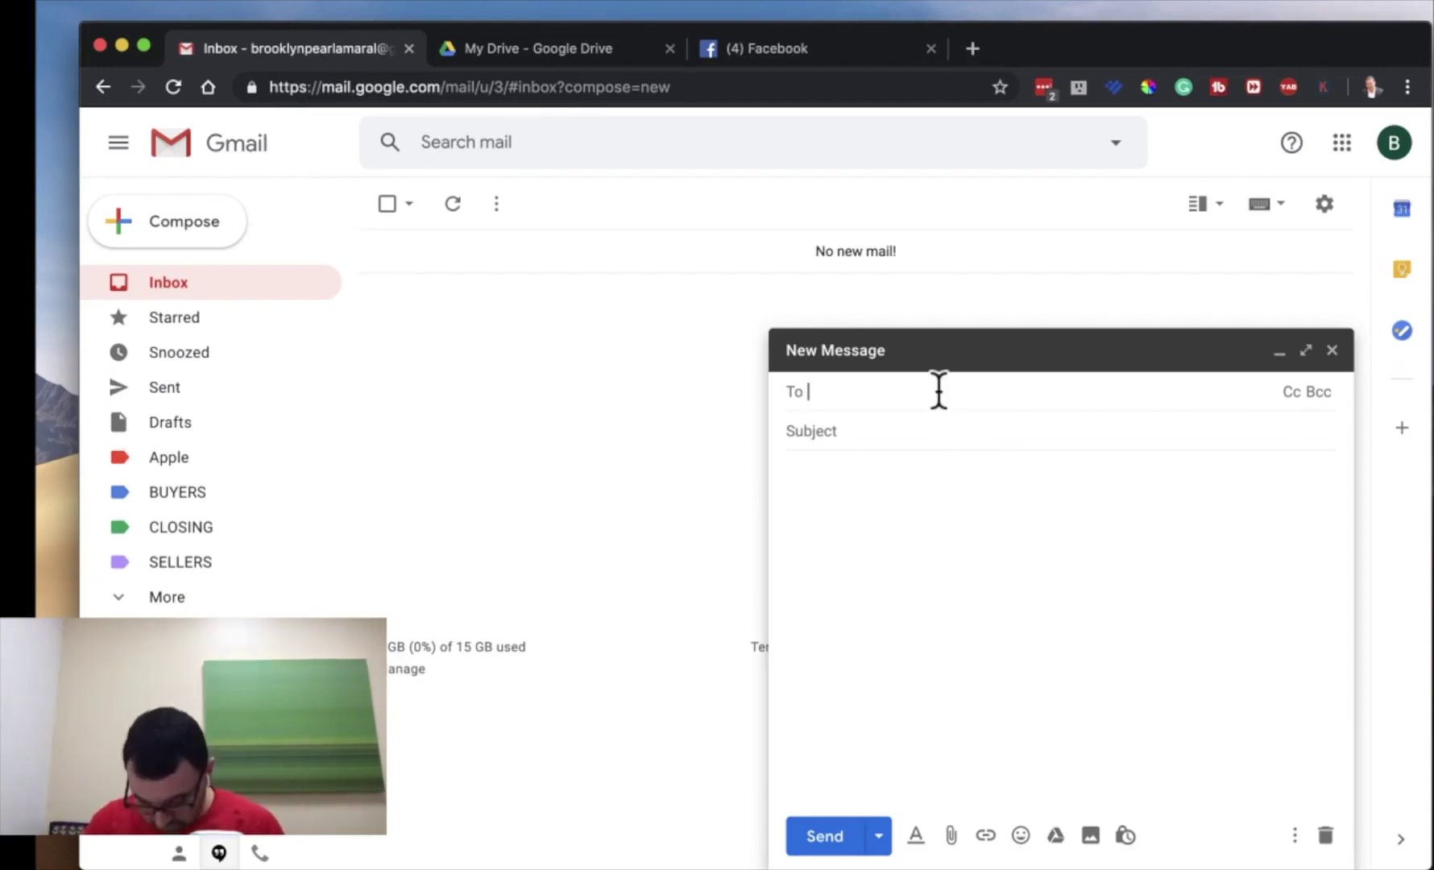
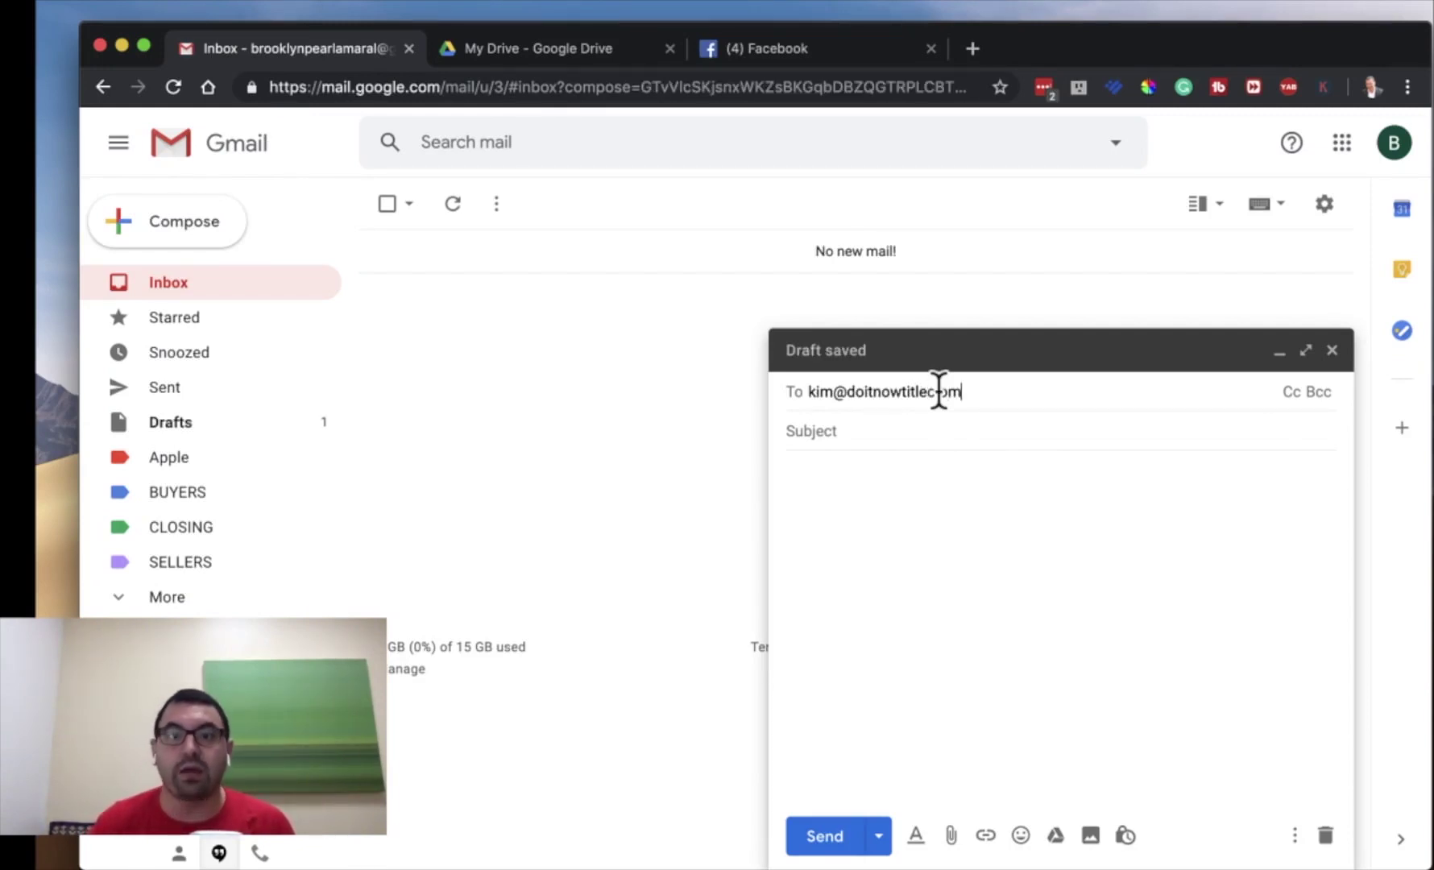
pyautogui.press('Return')
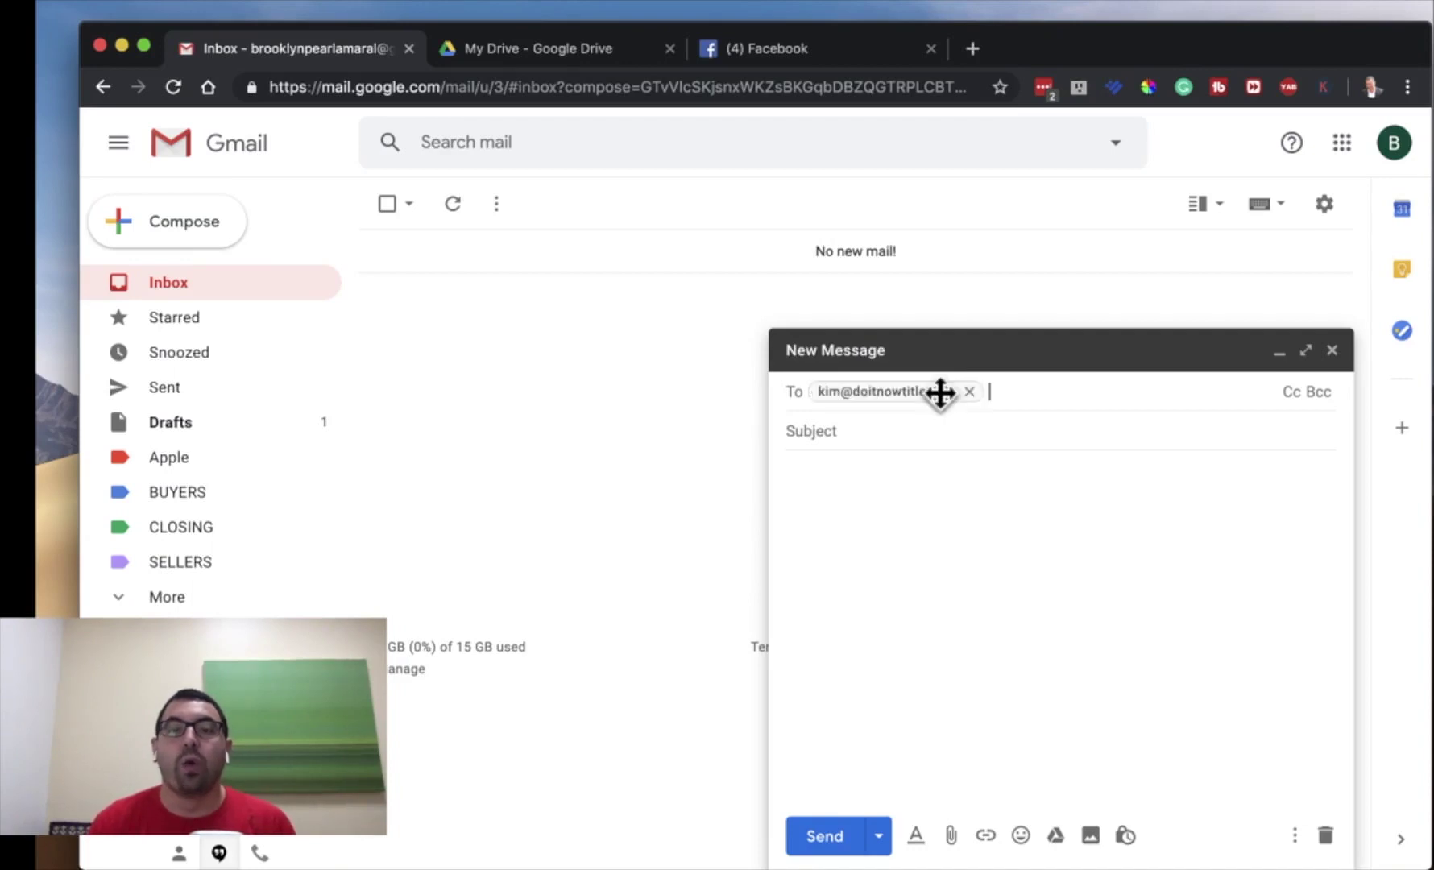
# - Enter '123 MAIN ST. SANFORD, NC' as the draft's subject
pyautogui.doubleClick(940, 393)
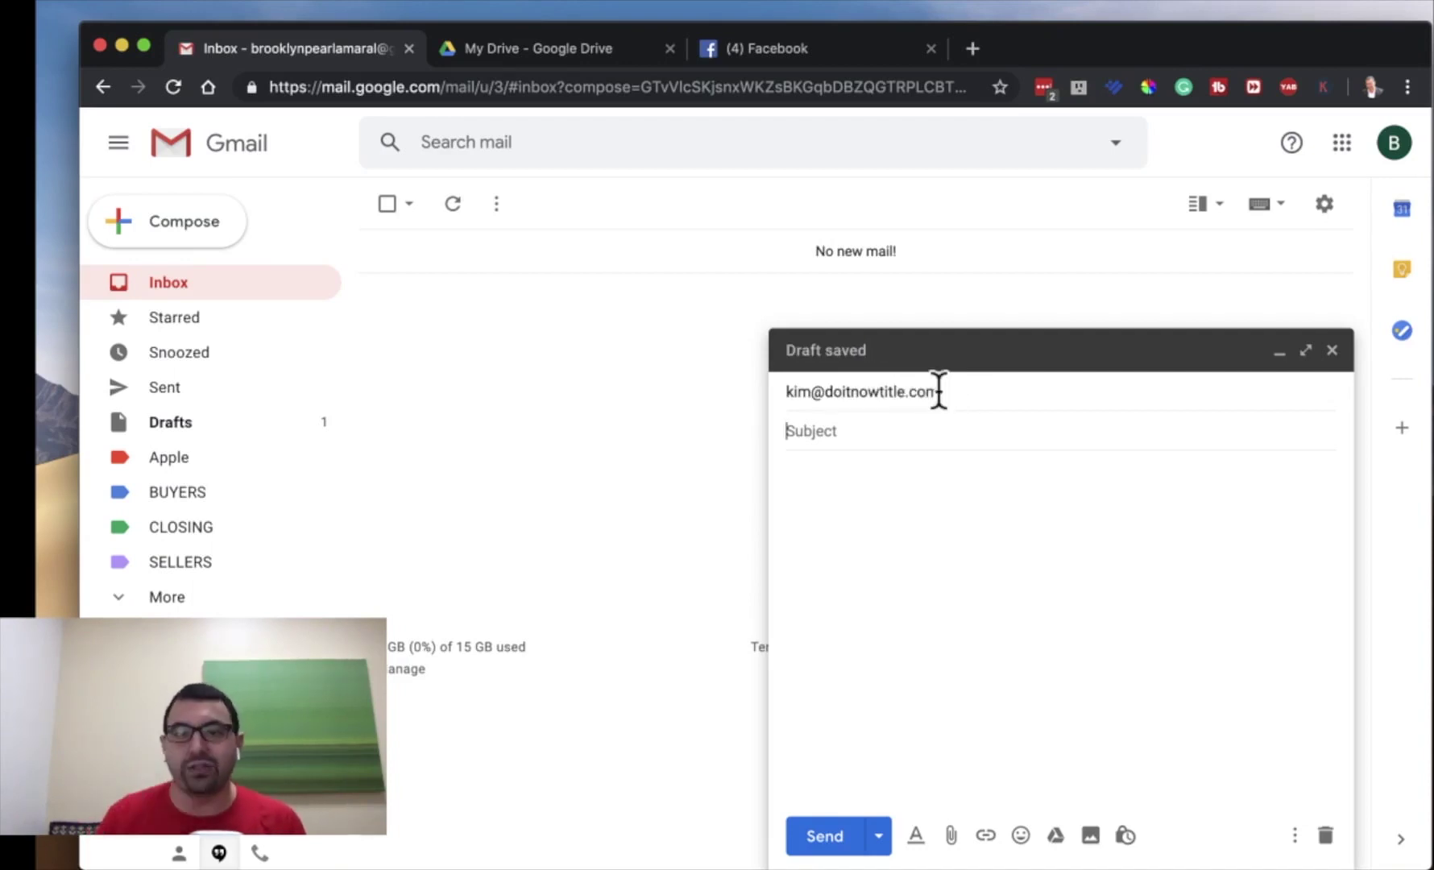
pyautogui.click(856, 429)
pyautogui.write('12')
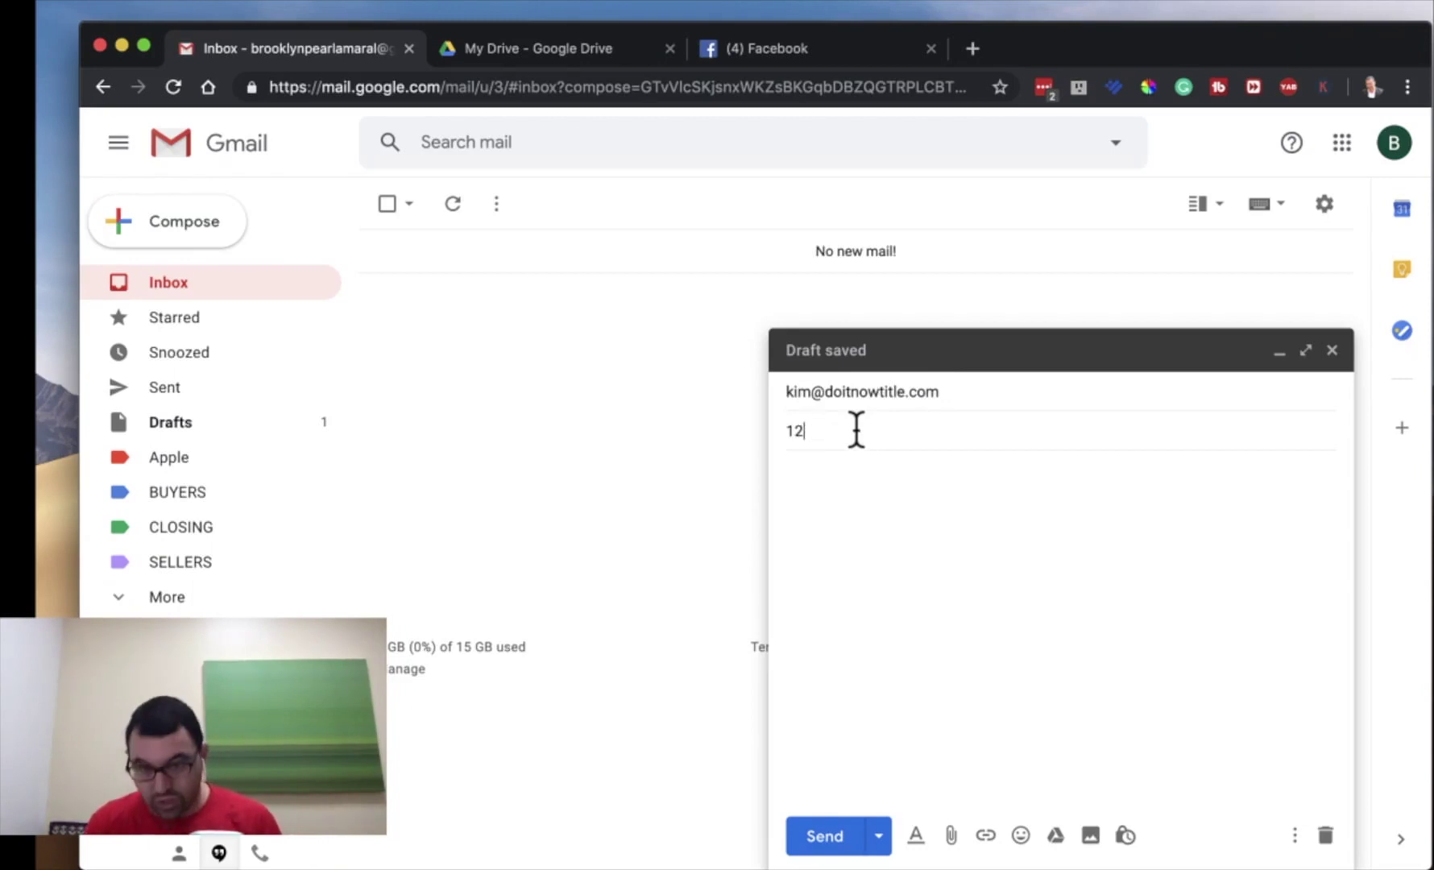
pyautogui.write('3 MAIN ST')
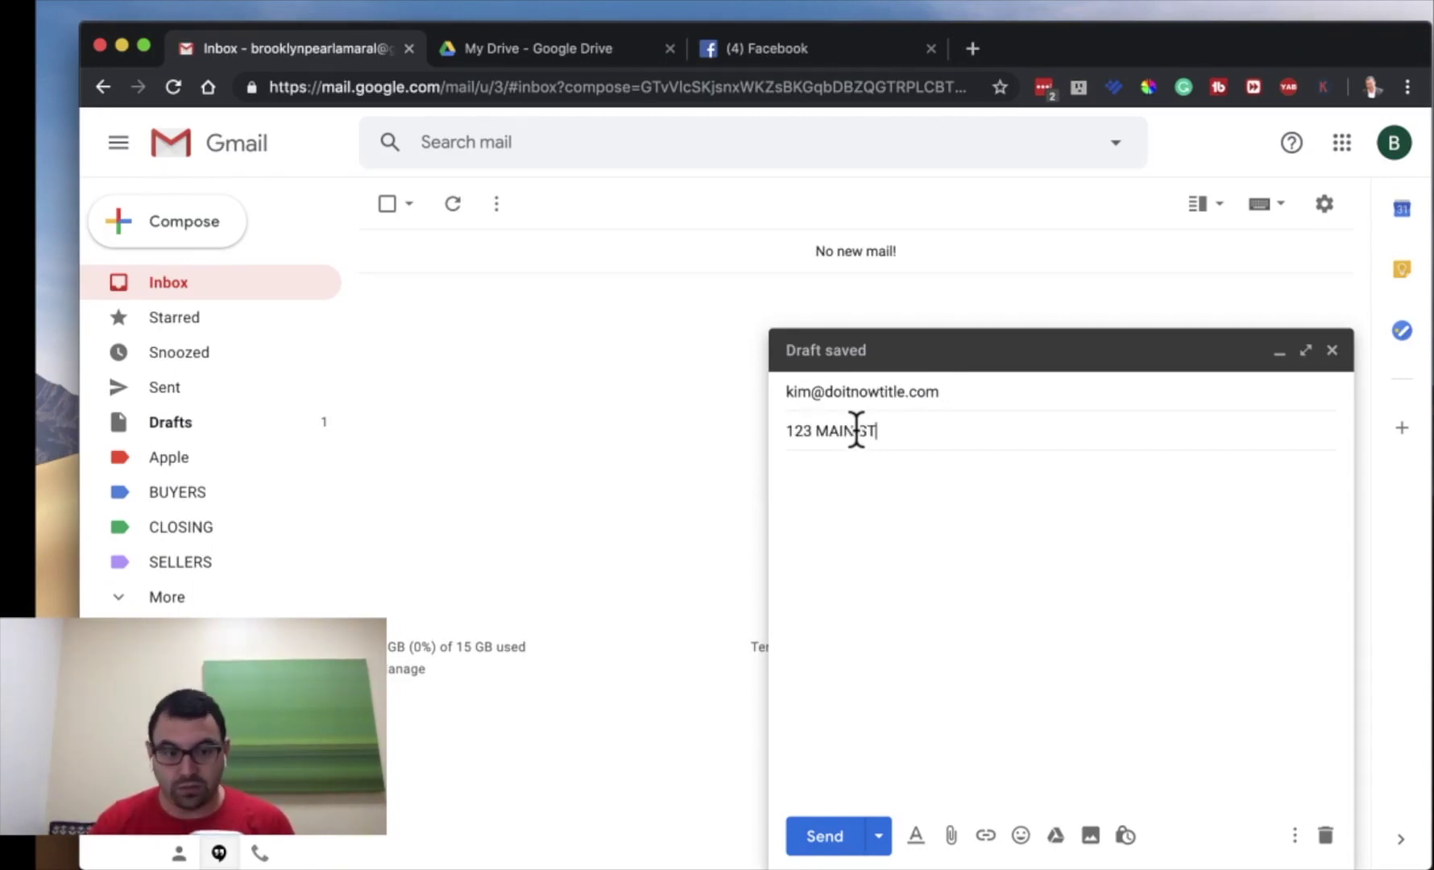
pyautogui.write('.')
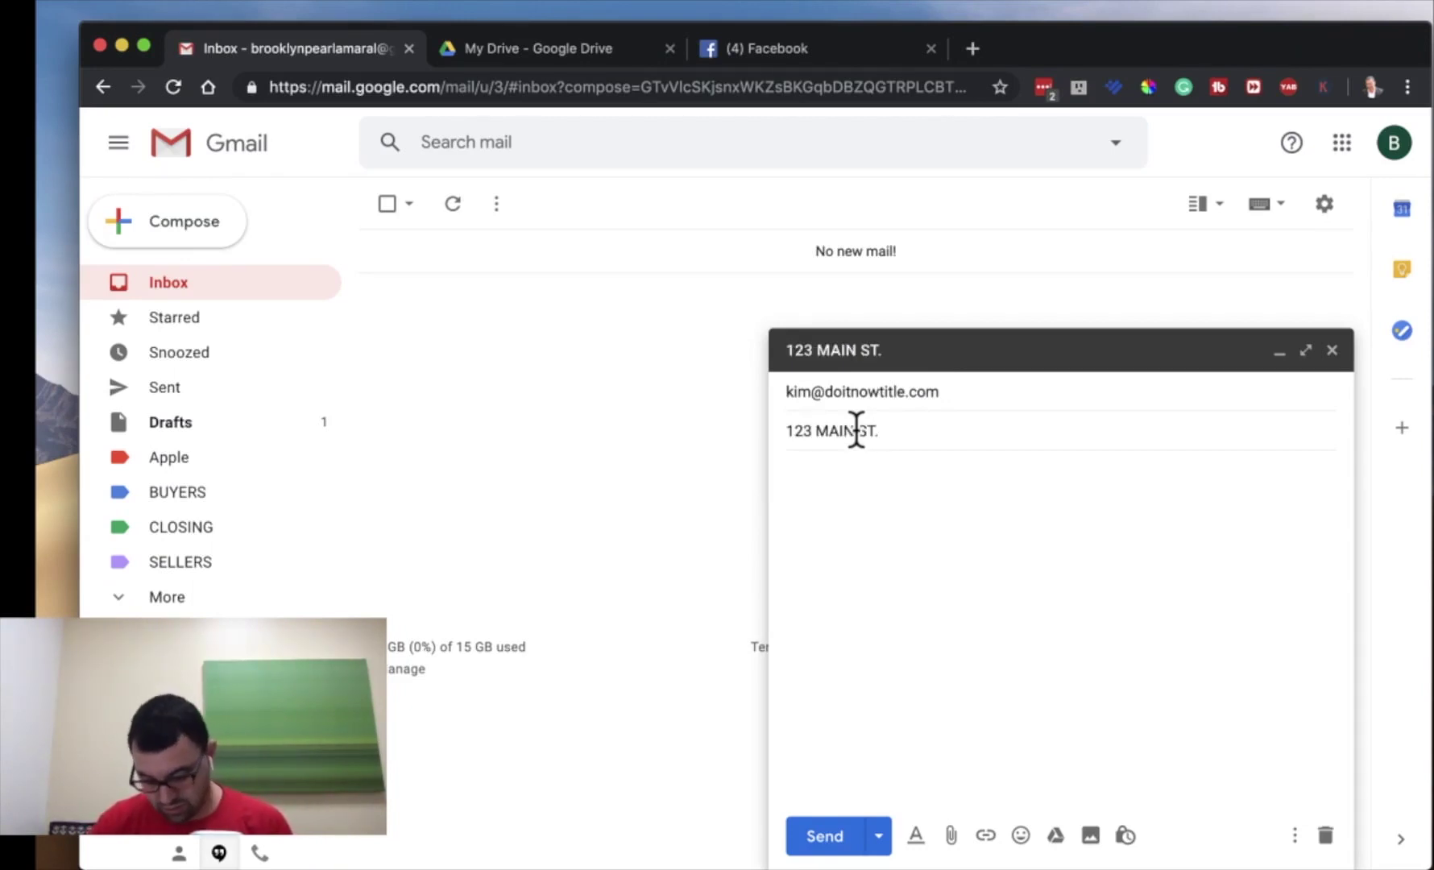
pyautogui.write(' SANFOR')
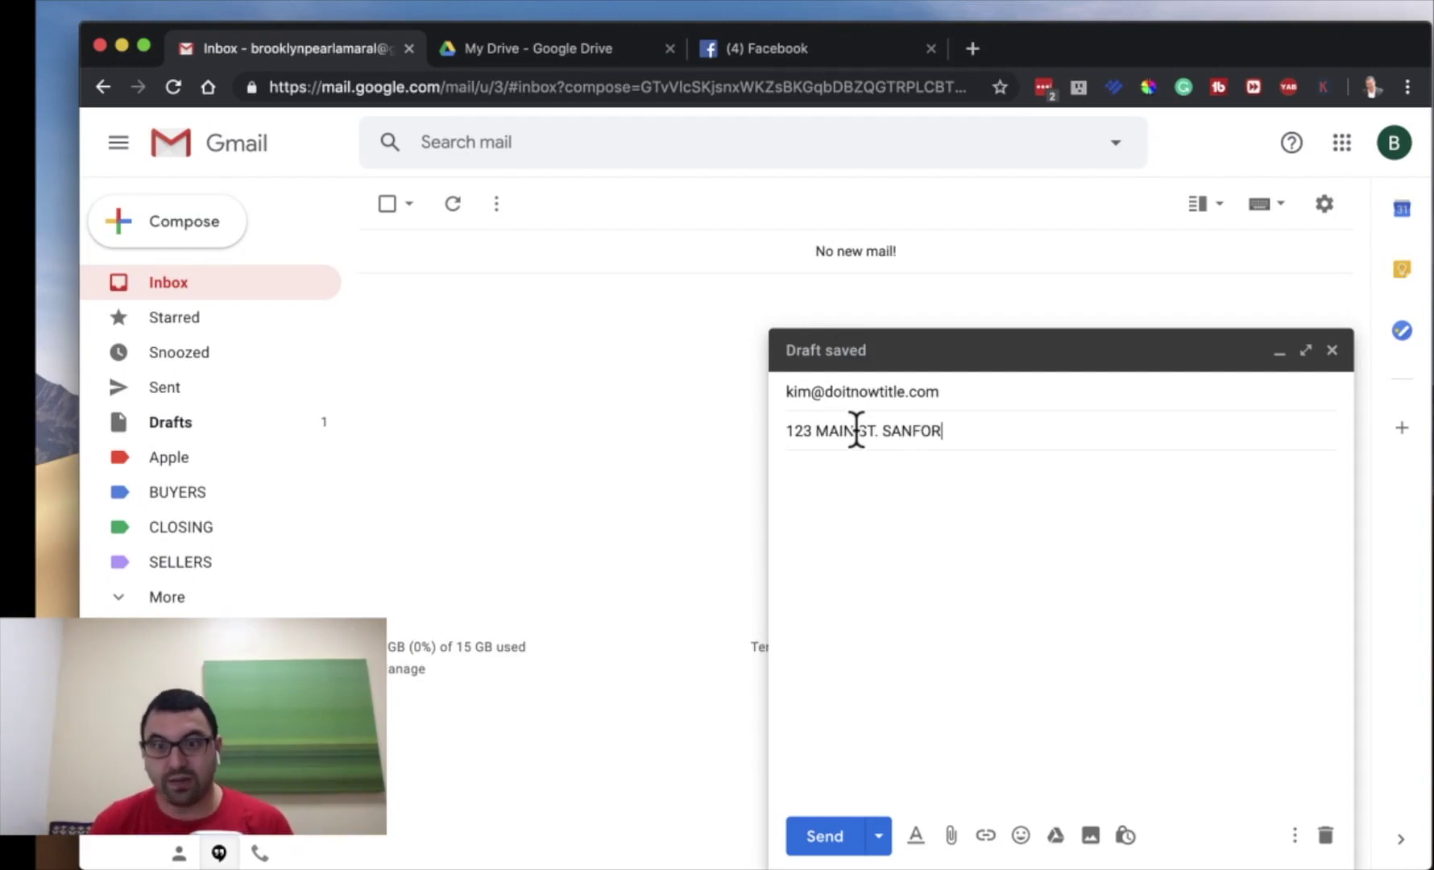
pyautogui.write('D, NC')
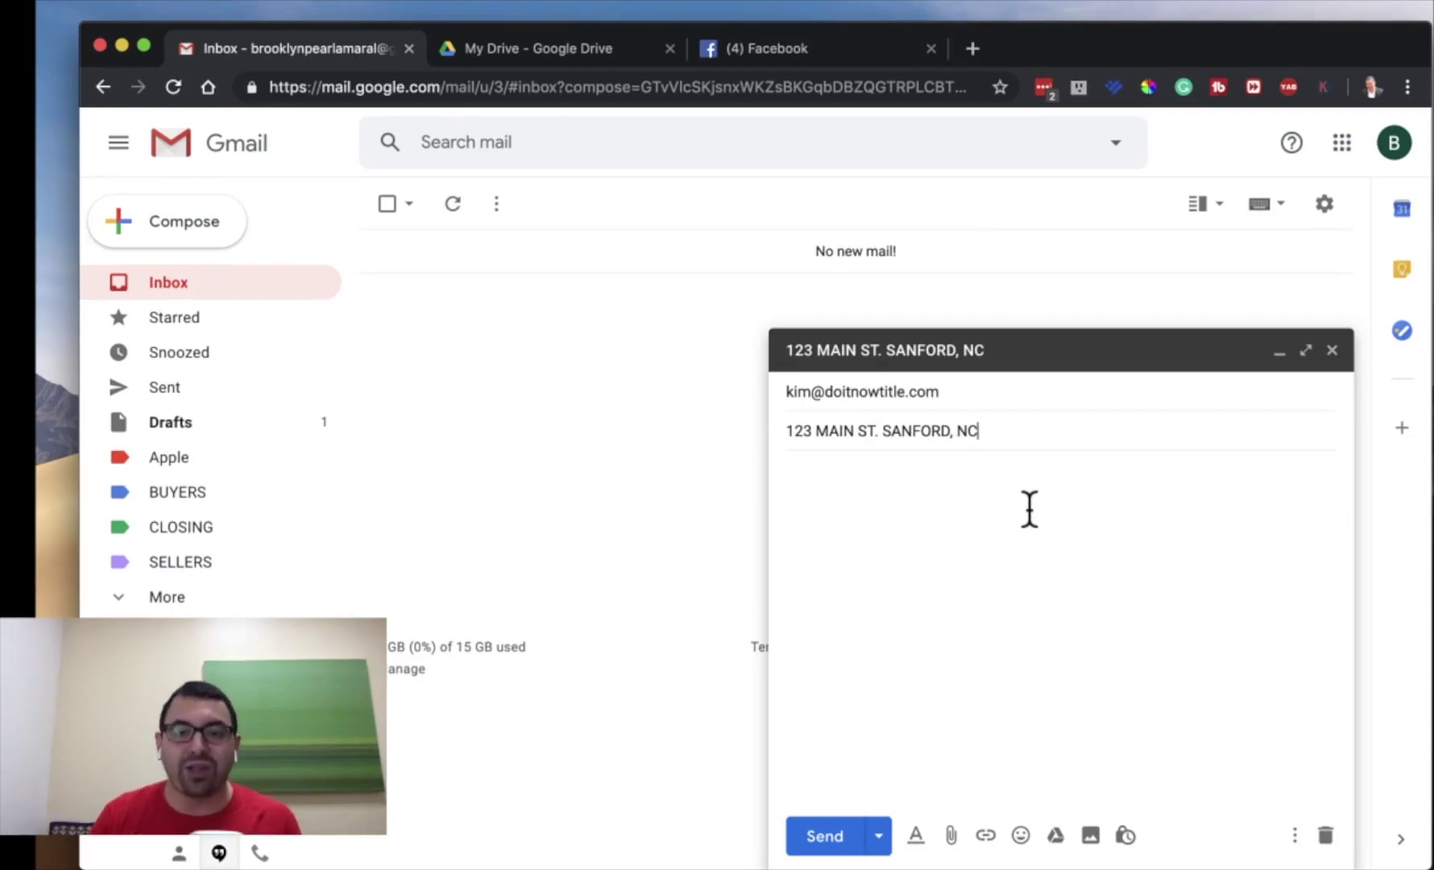
pyautogui.moveTo(1011, 448); pyautogui.dragTo(774, 435)
pyautogui.click(784, 433)
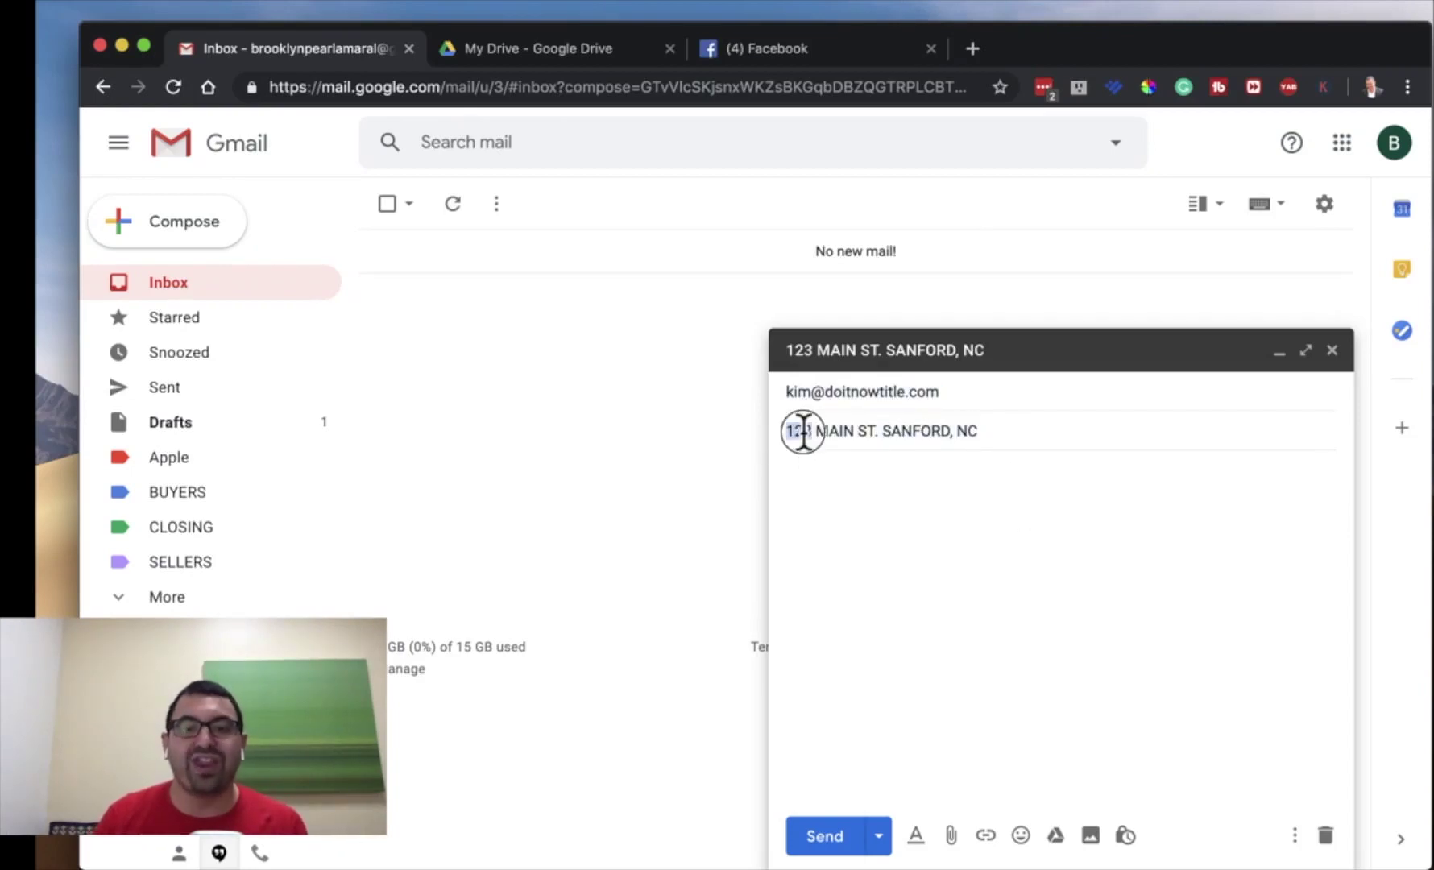
pyautogui.tripleClick(802, 432)
pyautogui.press('super+c')
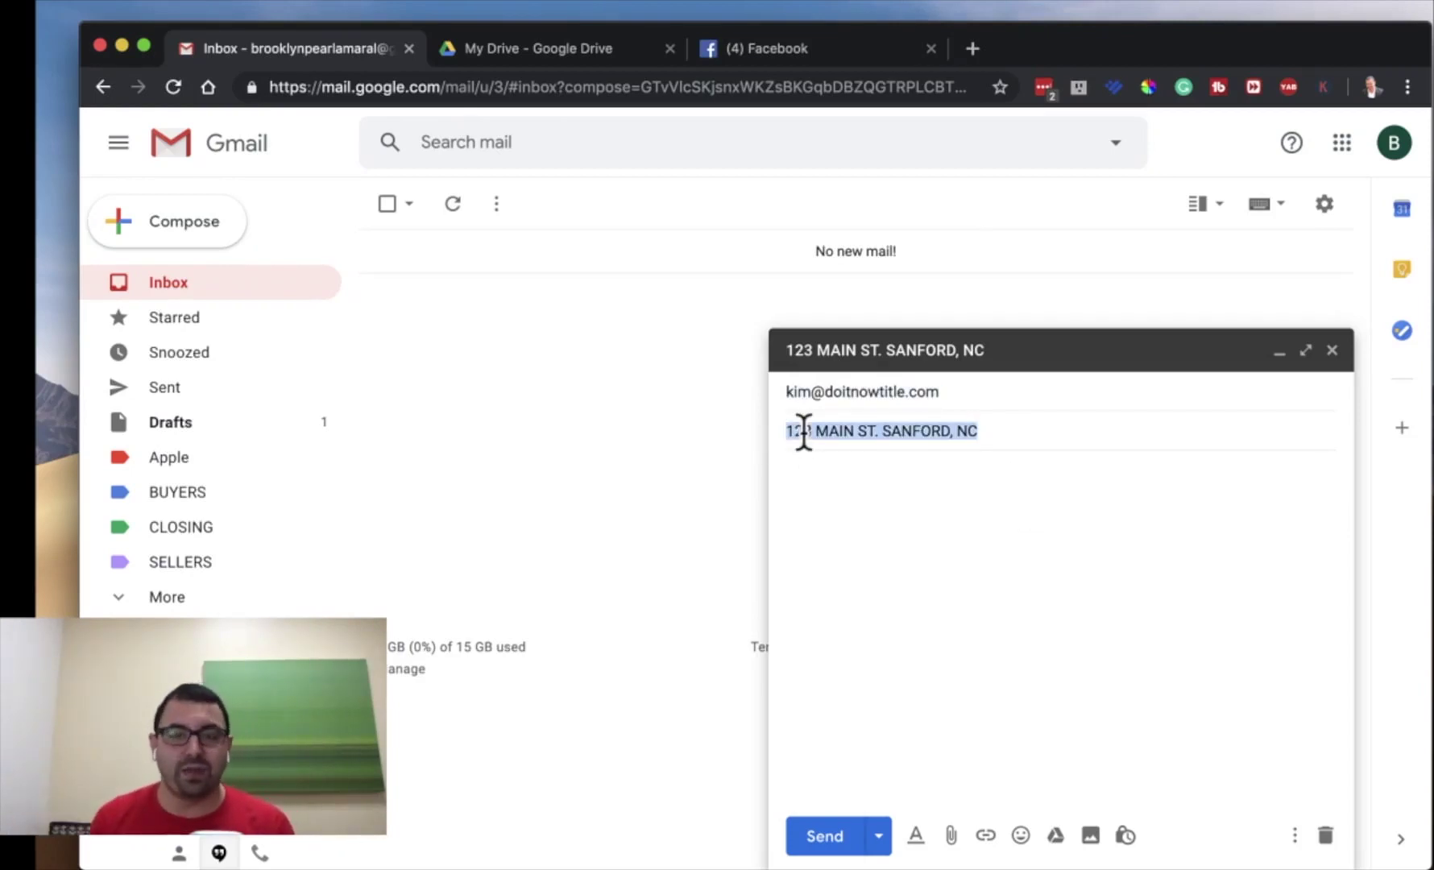
pyautogui.press('Right')
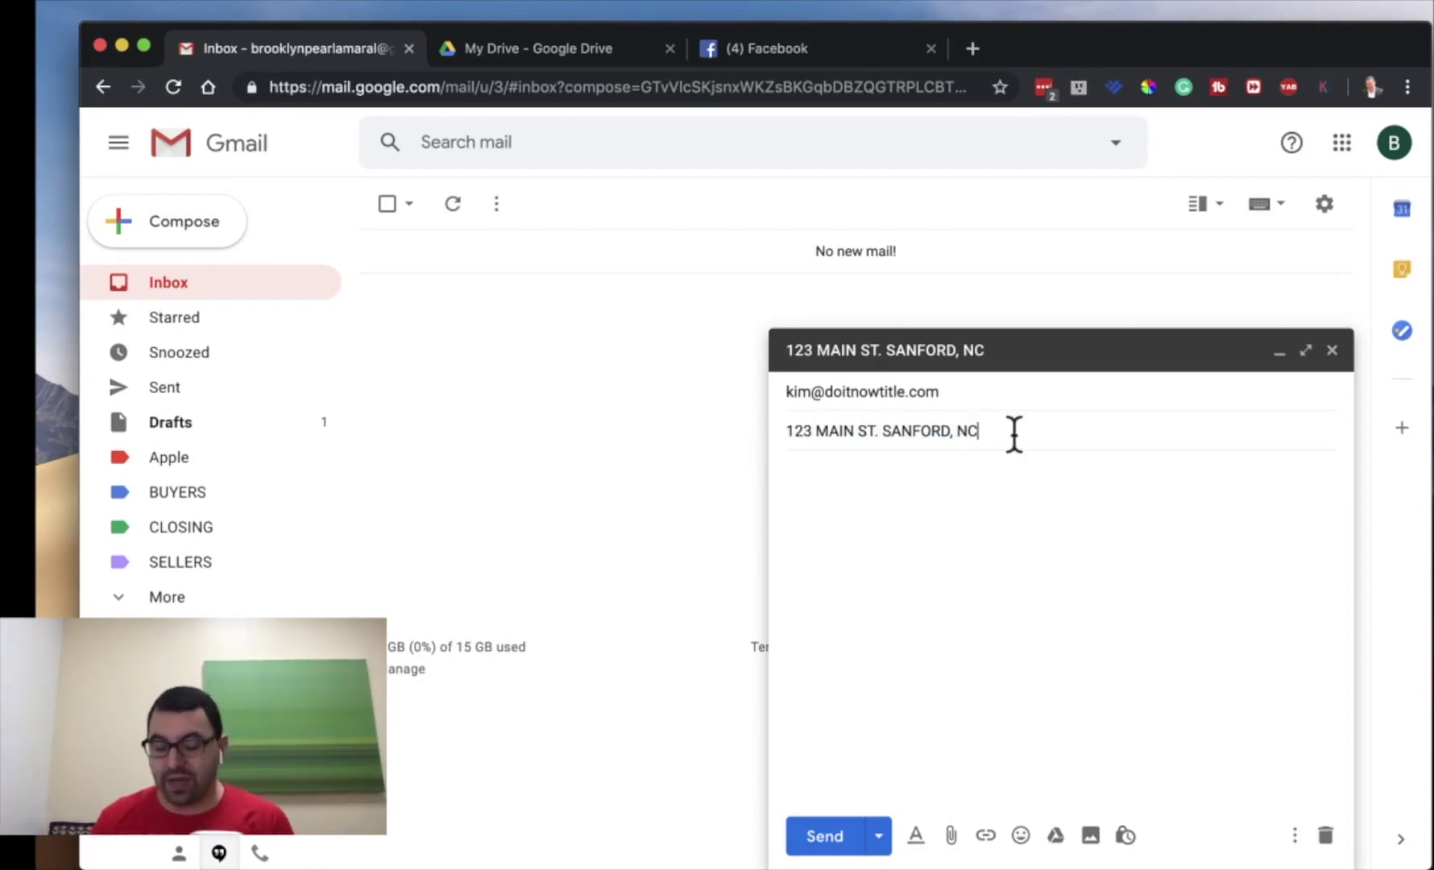
pyautogui.write('-')
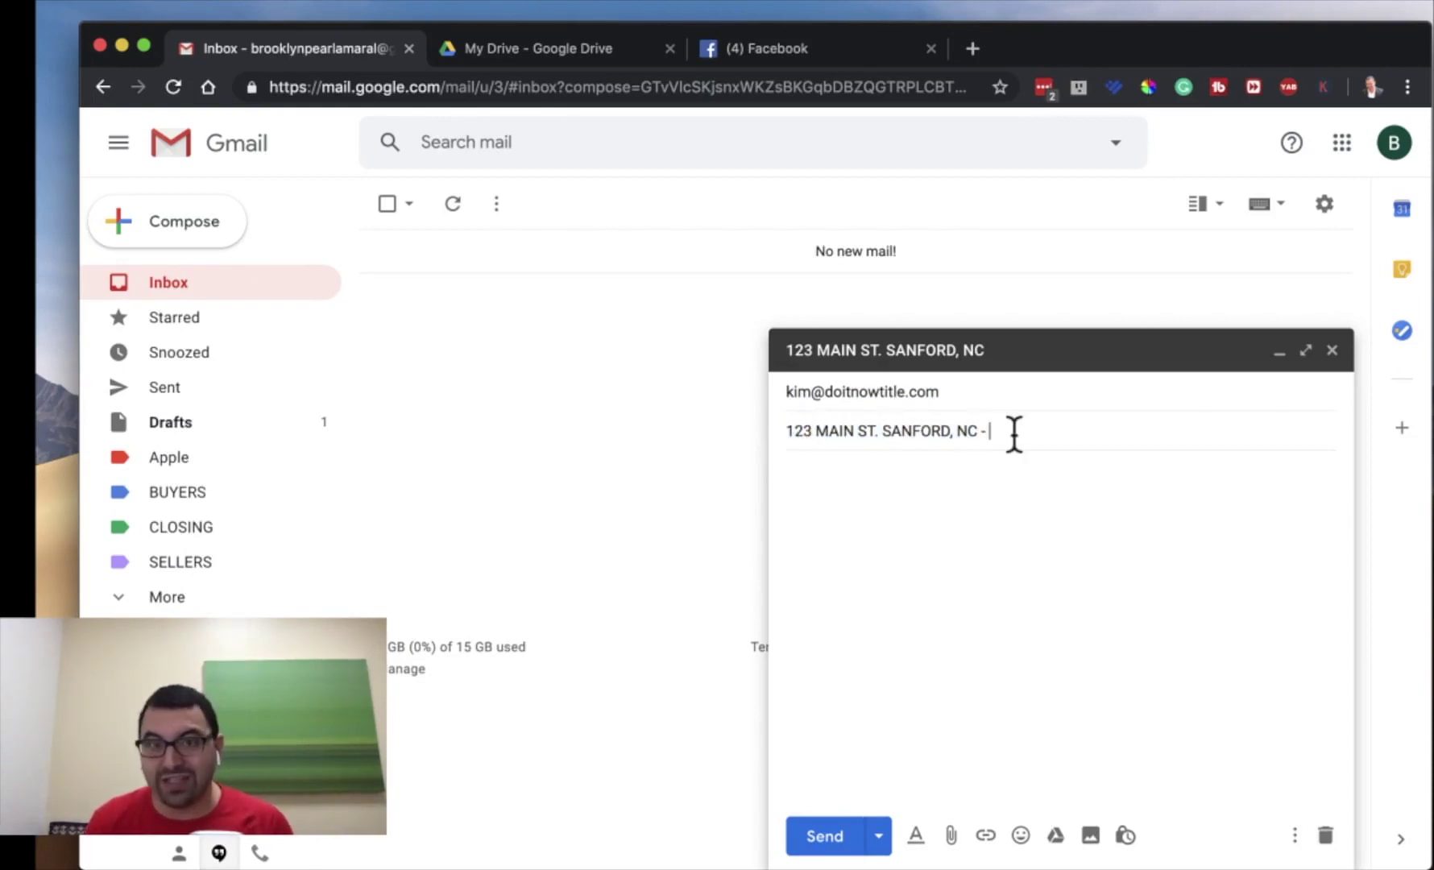
pyautogui.write(' NC')
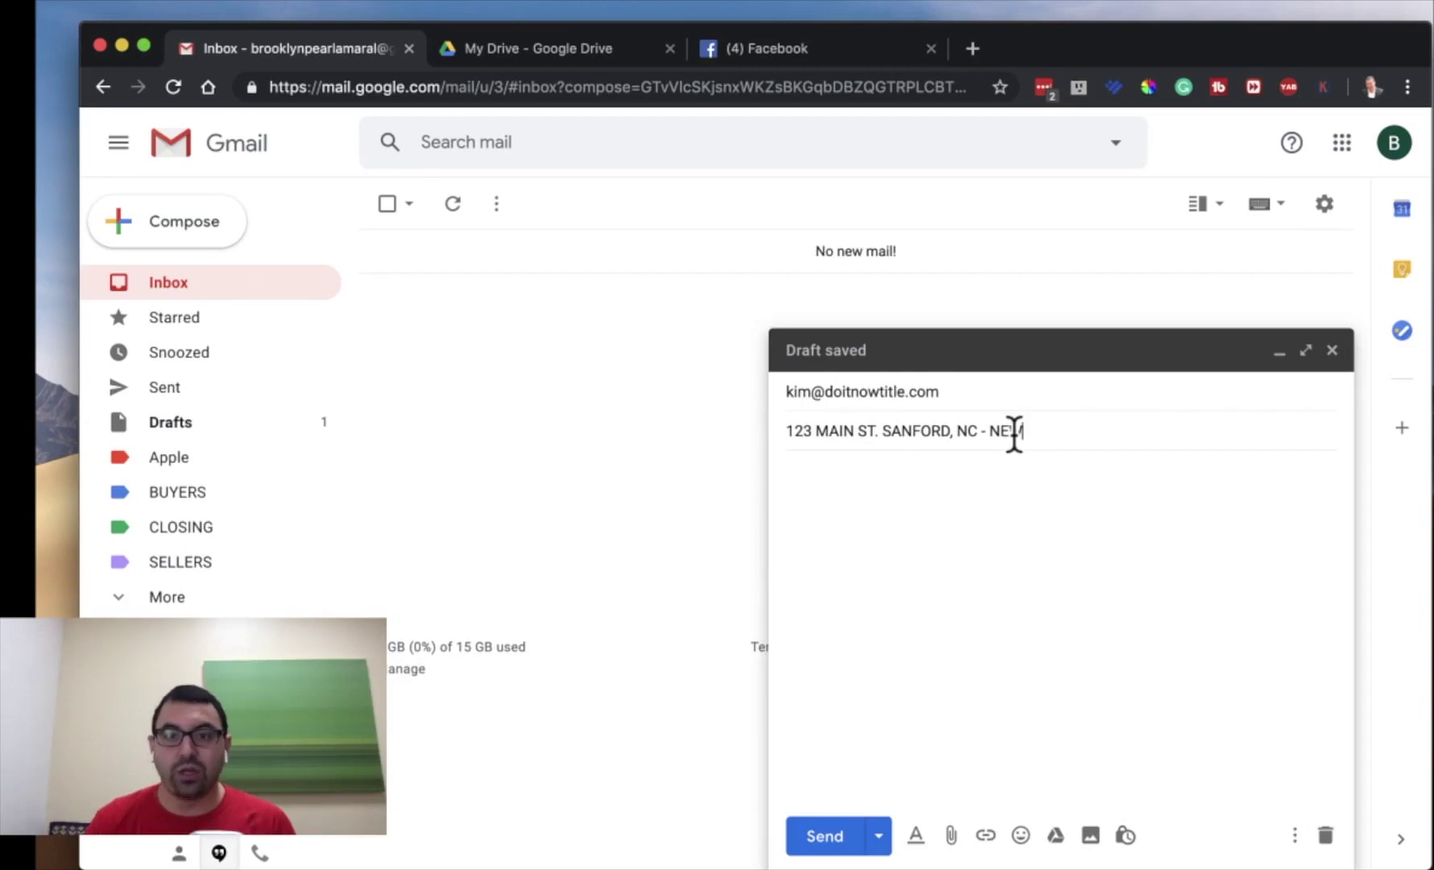
pyautogui.press('BackSpace')
pyautogui.press('BackSpace')
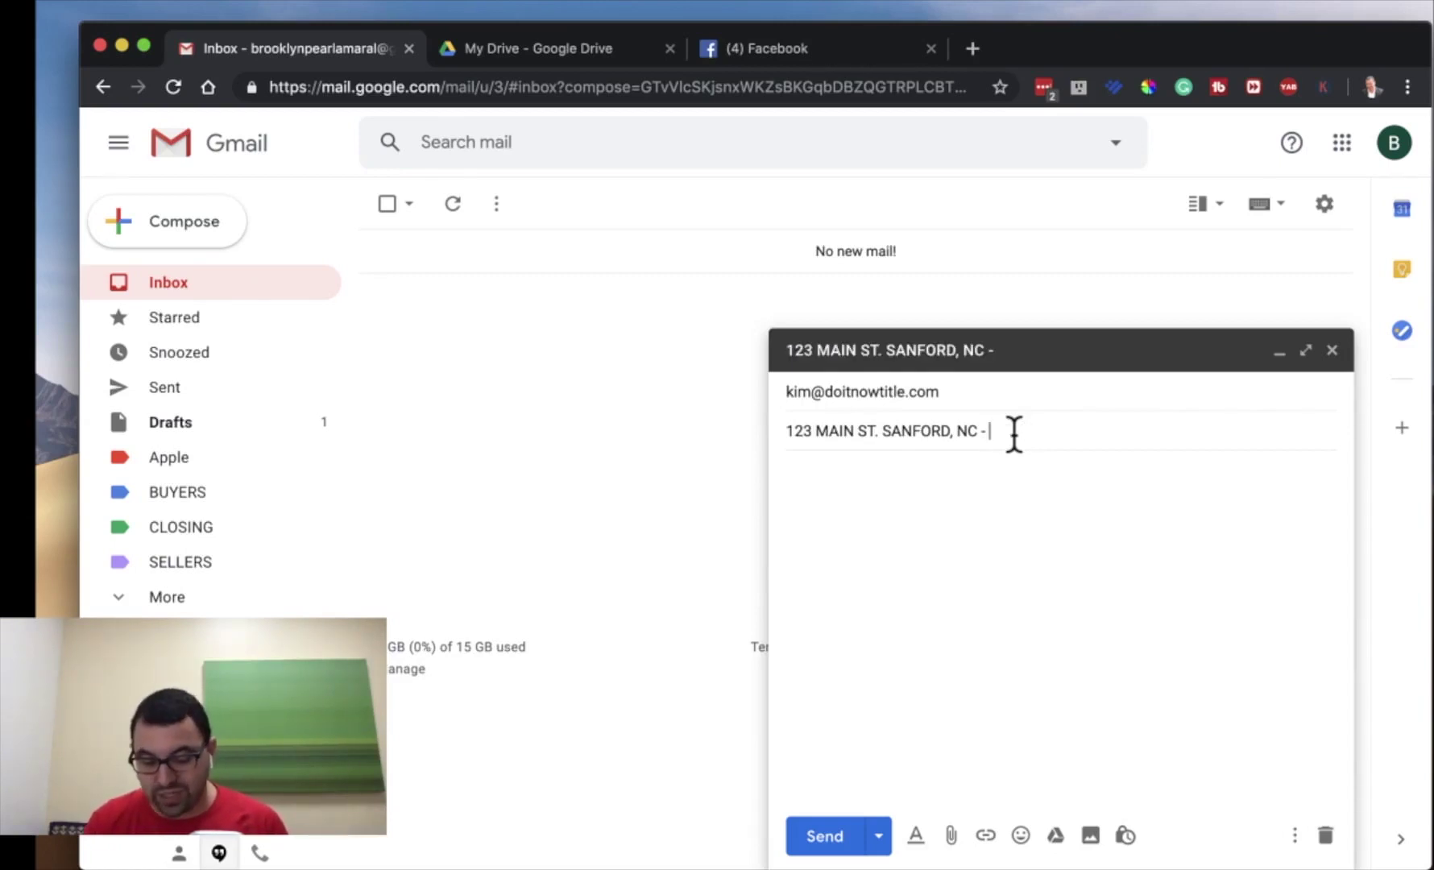
pyautogui.write('05/17')
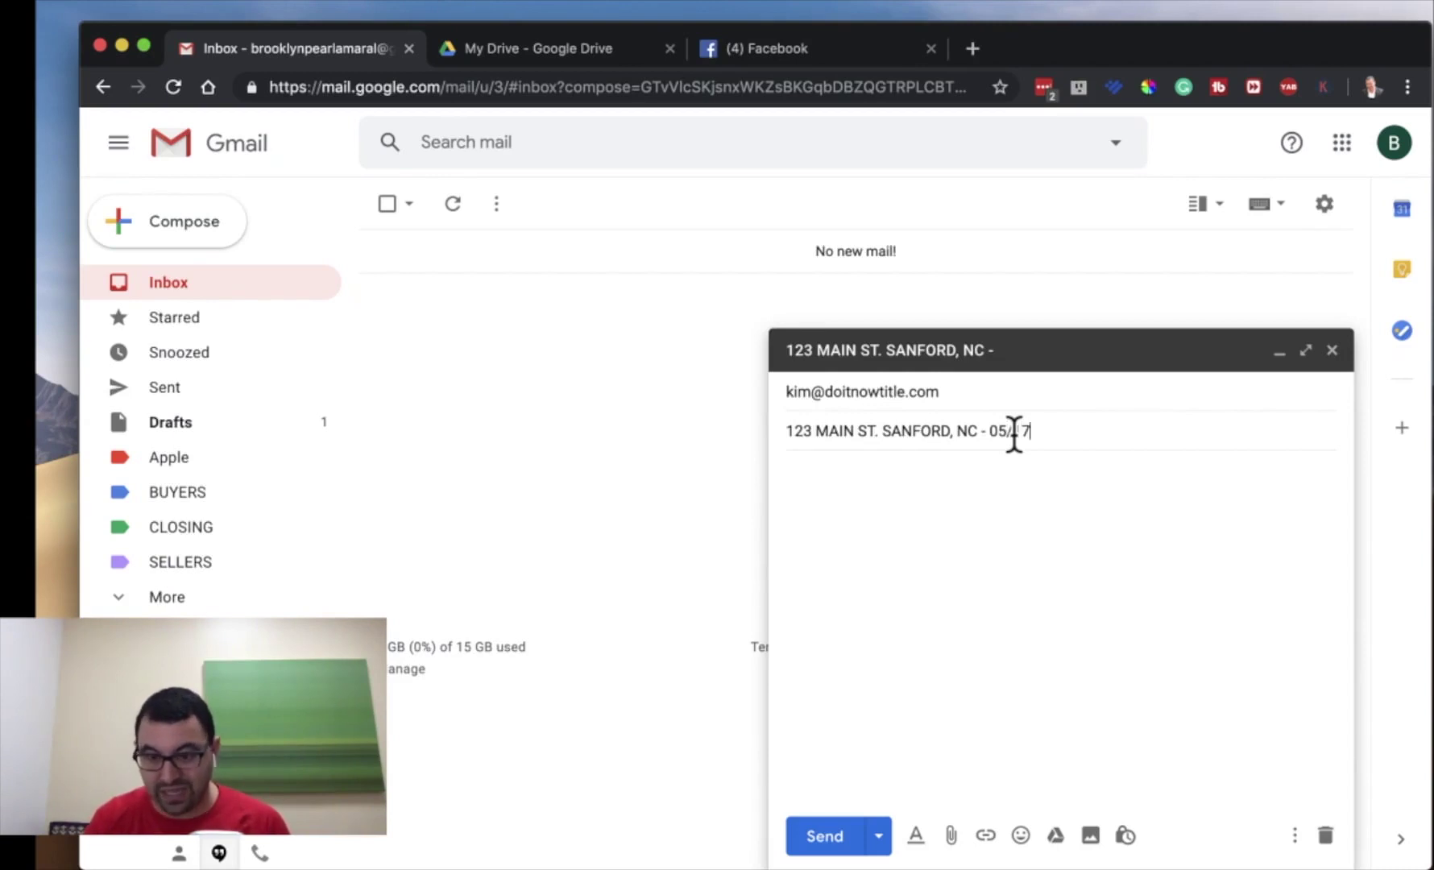
pyautogui.write('/19')
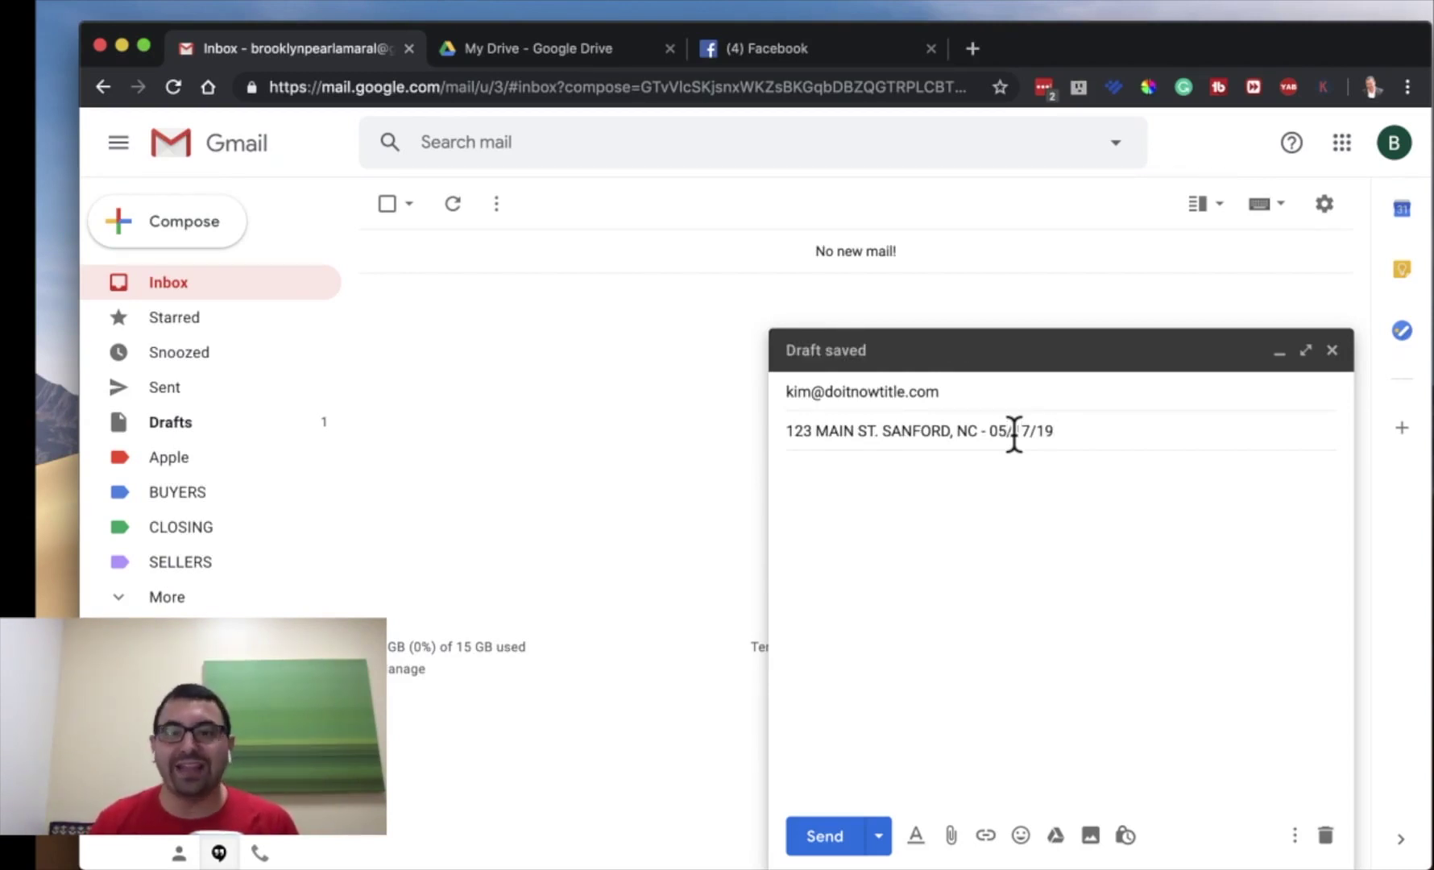
pyautogui.moveTo(990, 430); pyautogui.dragTo(1072, 429)
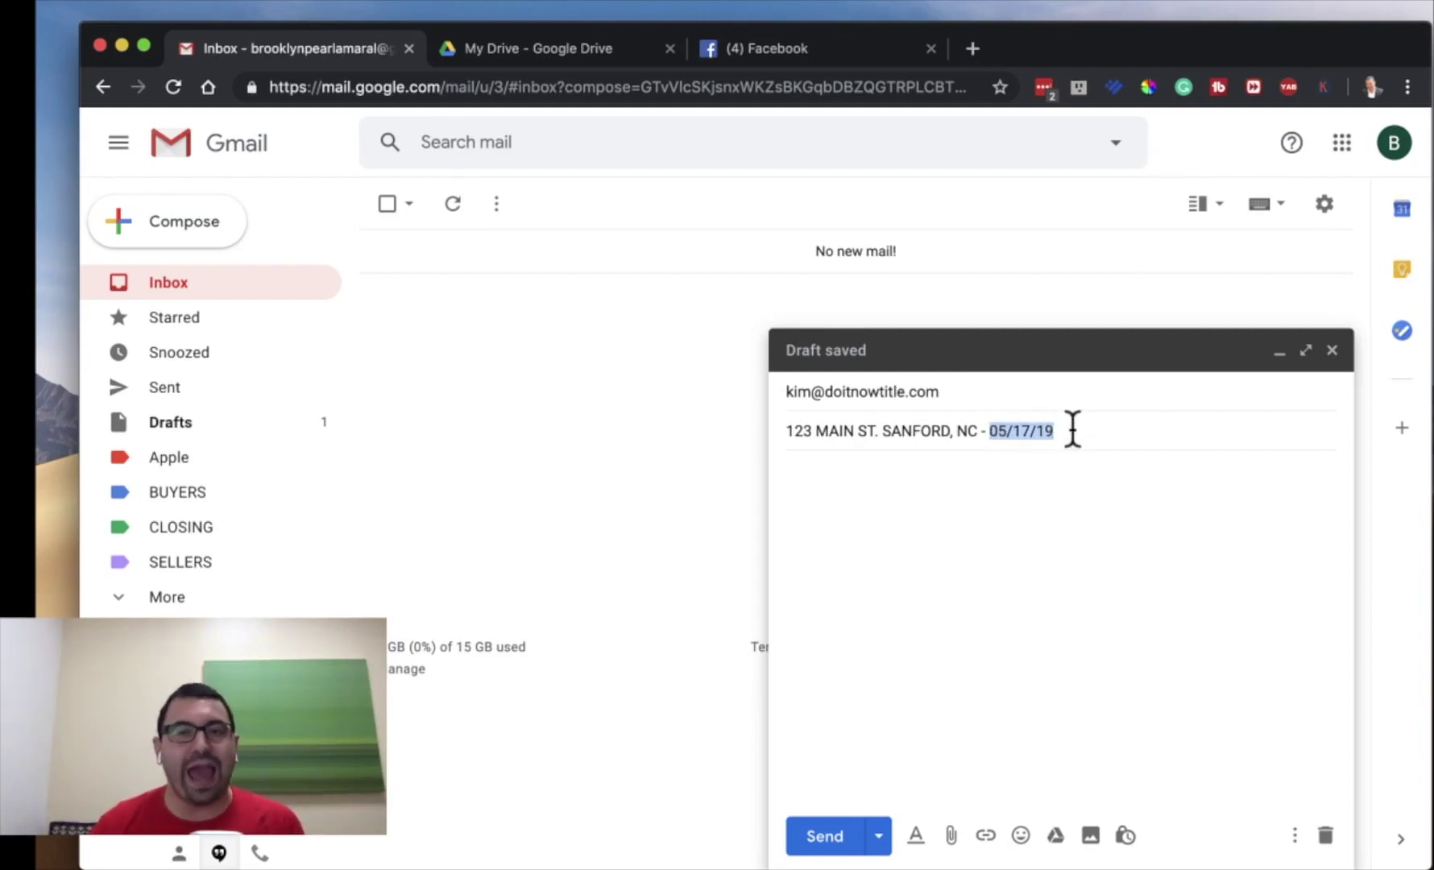
pyautogui.press('BackSpace')
pyautogui.press('BackSpace')
pyautogui.press('BackSpace')
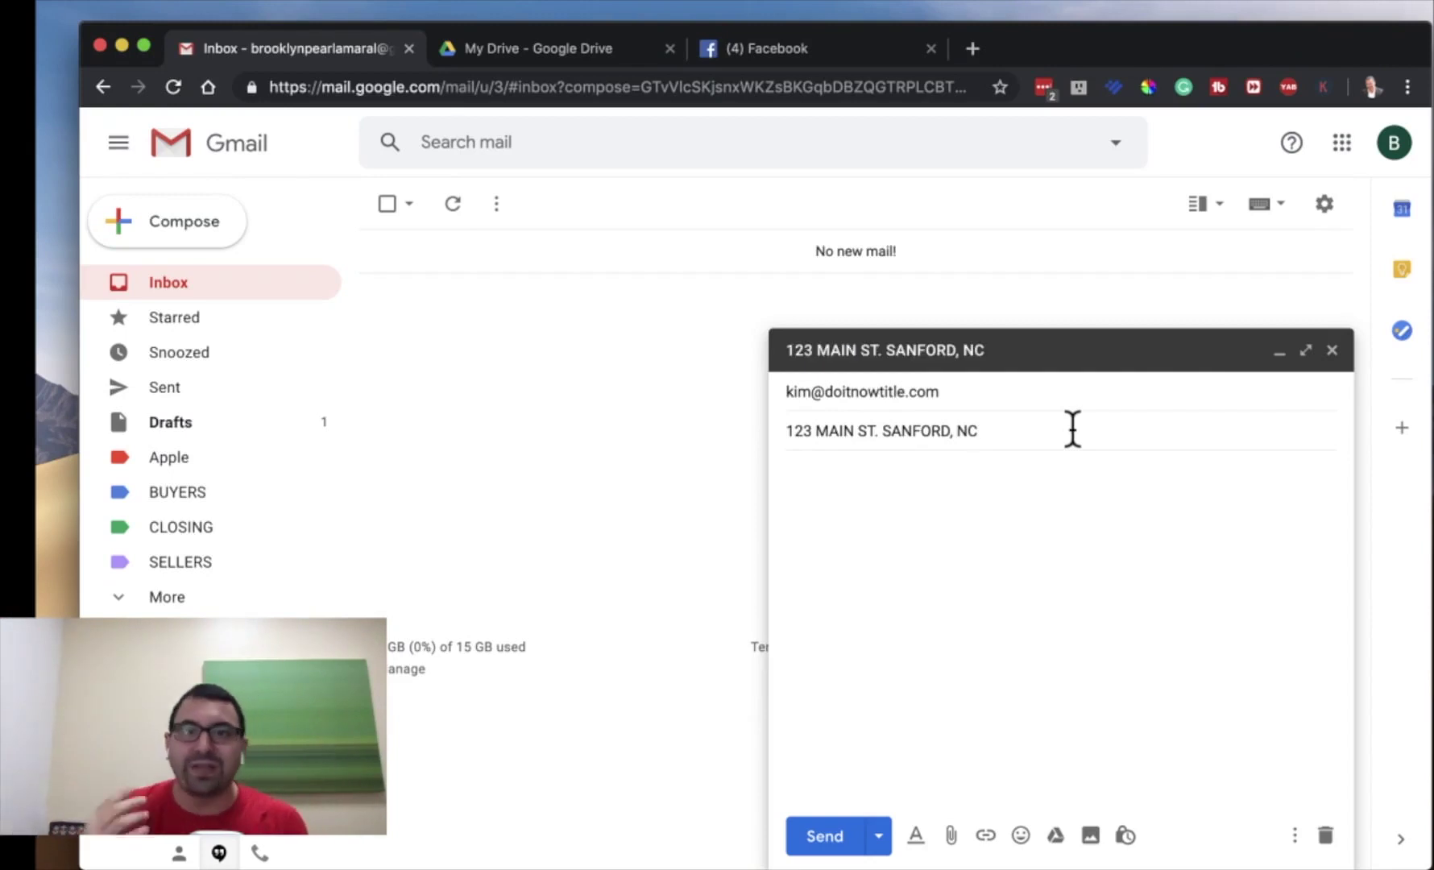
pyautogui.write('Updates')
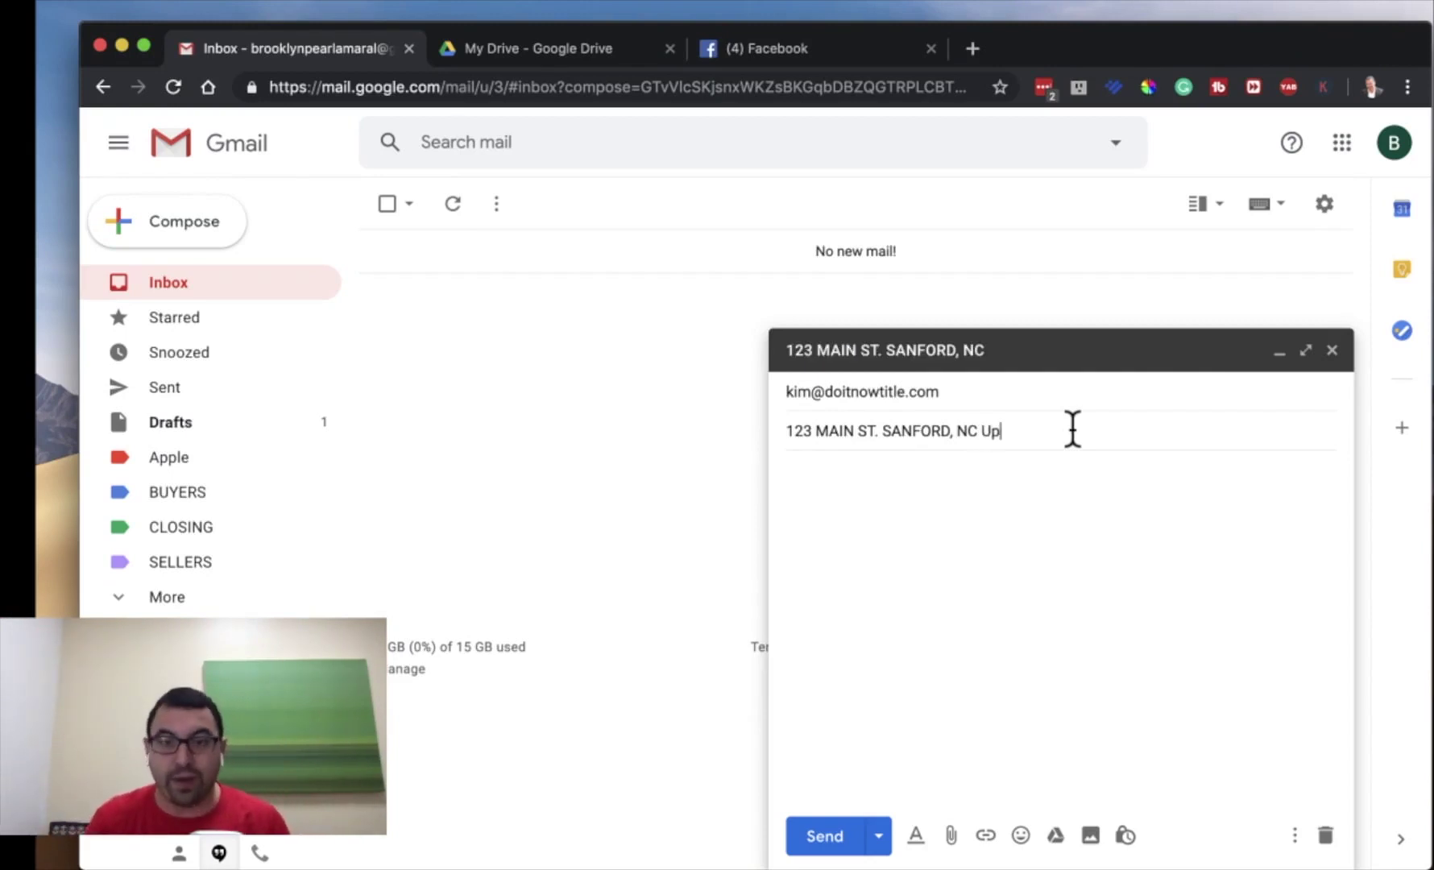
pyautogui.press('BackSpace')
pyautogui.press('BackSpace')
pyautogui.press('BackSpace')
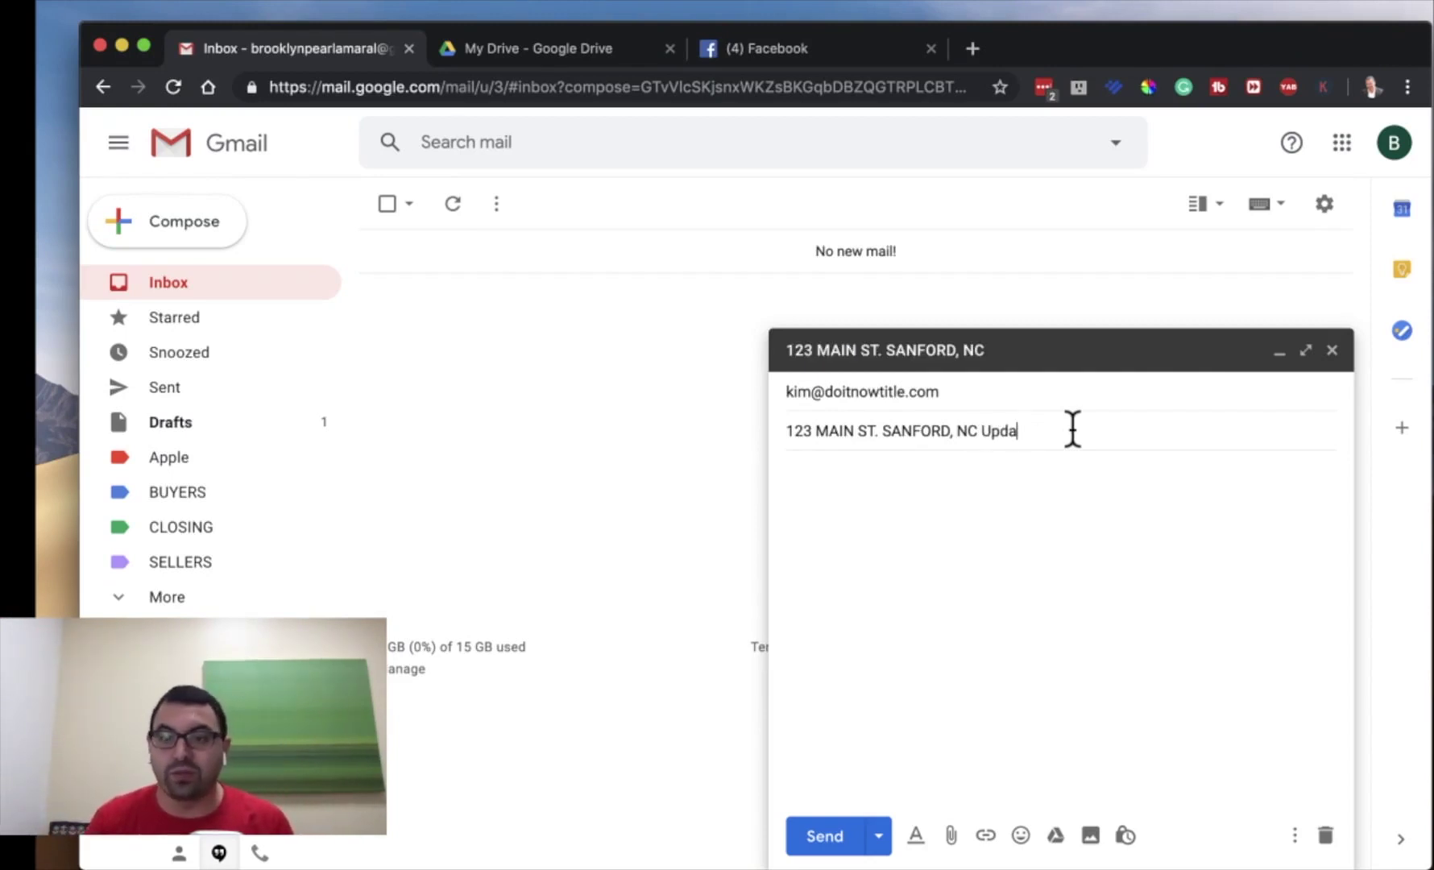
pyautogui.write('ted')
pyautogui.press('BackSpace')
pyautogui.press('BackSpace')
pyautogui.press('BackSpace')
pyautogui.press('BackSpace')
pyautogui.press('BackSpace')
pyautogui.press('BackSpace')
pyautogui.press('BackSpace')
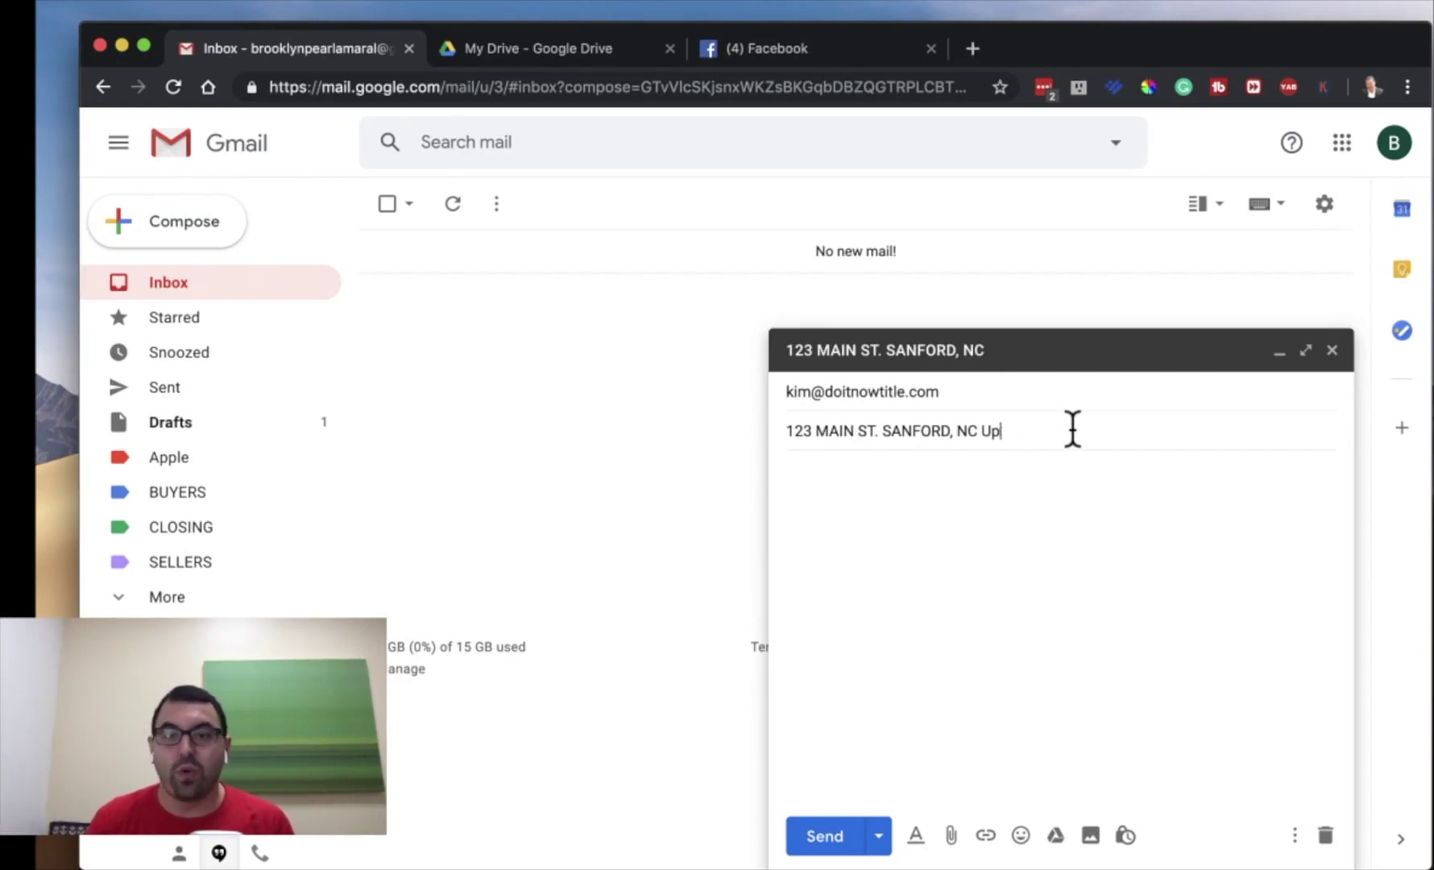
pyautogui.write('NEW')
pyautogui.press('BackSpace')
pyautogui.press('BackSpace')
pyautogui.press('BackSpace')
pyautogui.press('BackSpace')
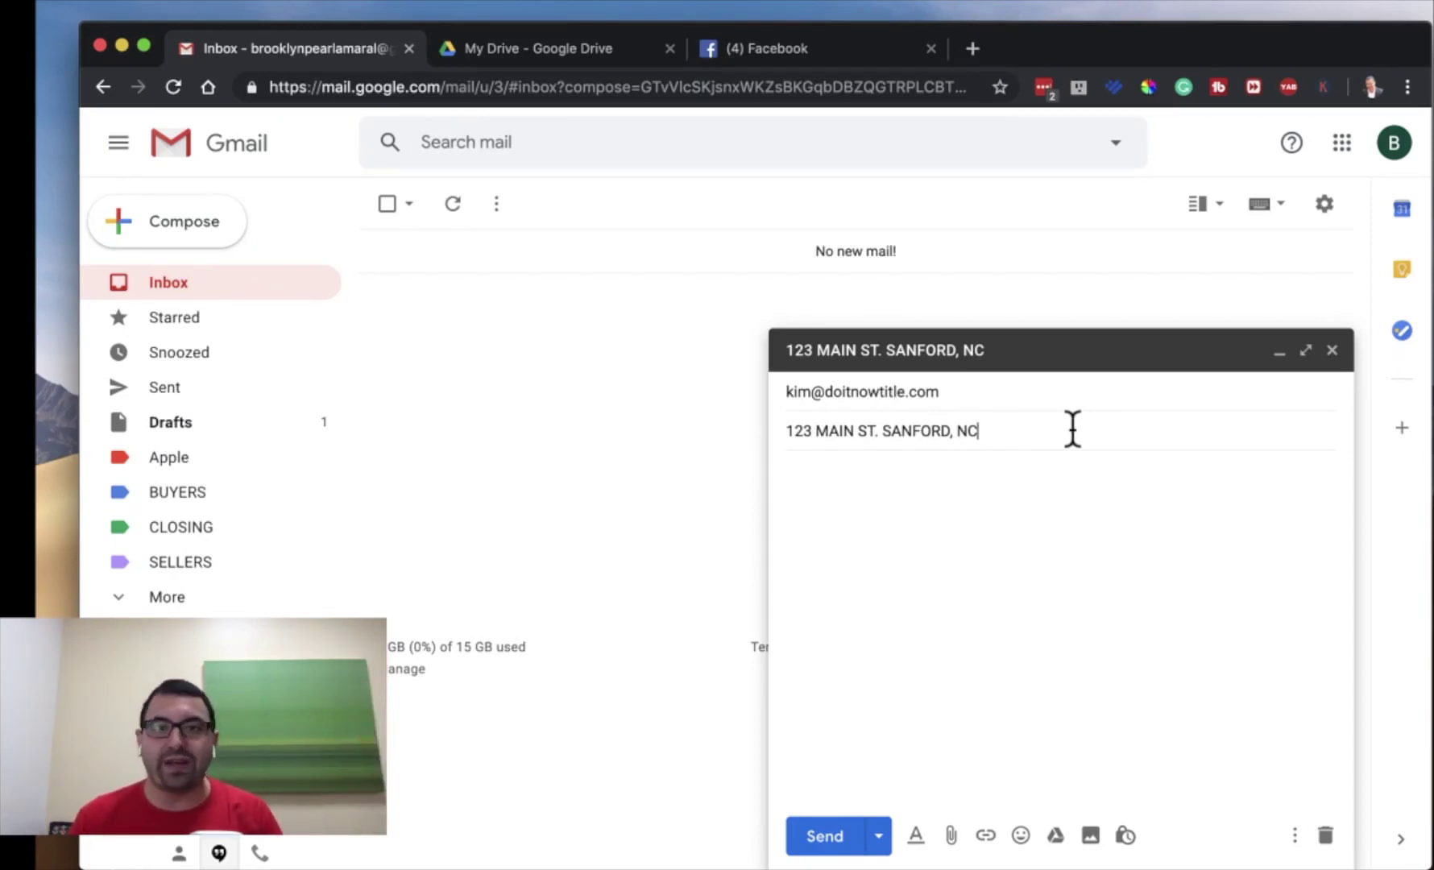
# - Copy the address from the draft's subject line and discard the draft
pyautogui.click(1012, 427)
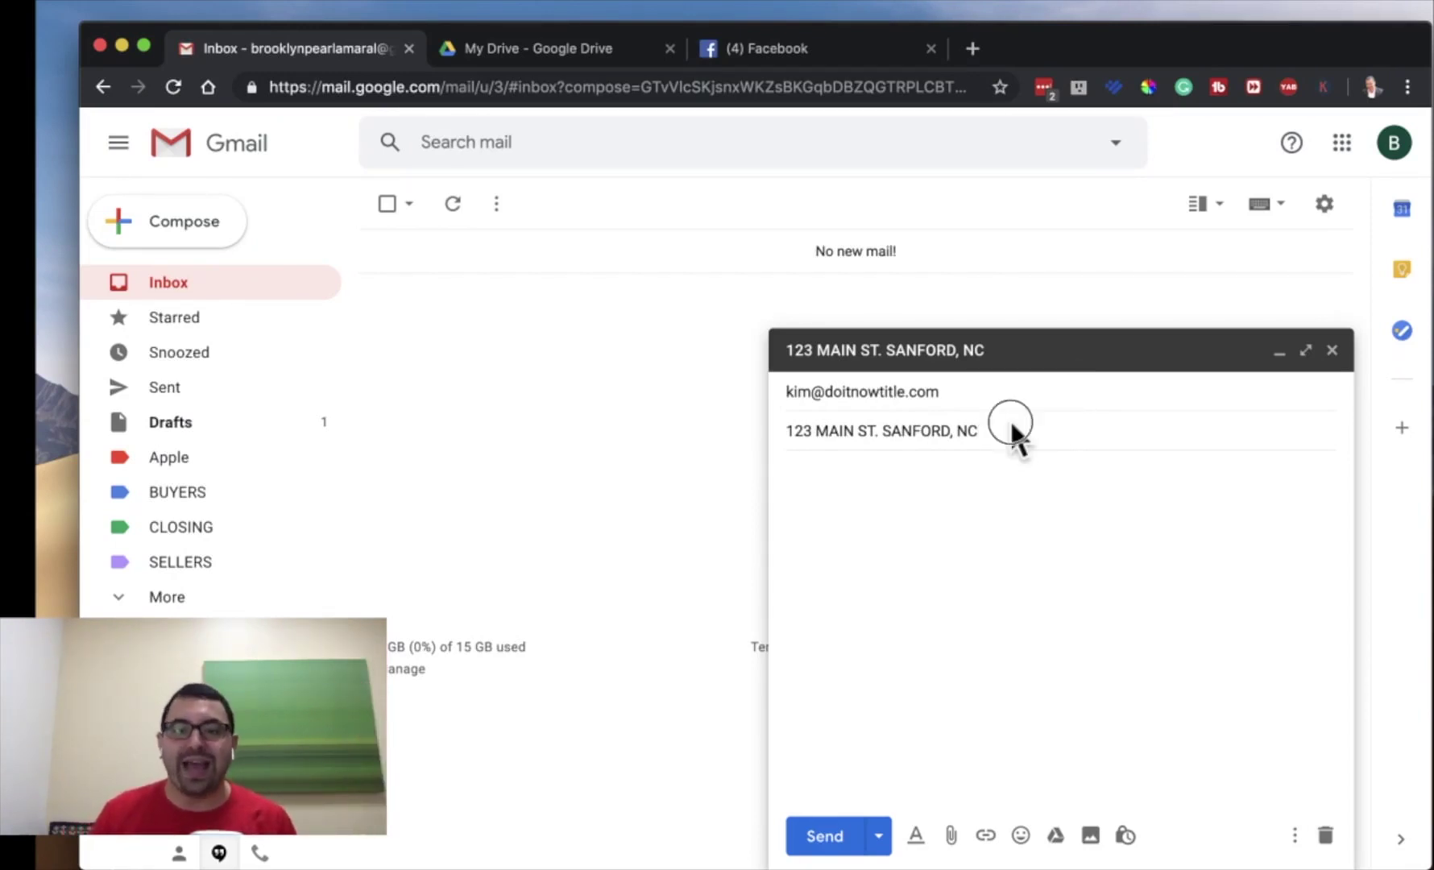
pyautogui.press('super+a')
pyautogui.click(972, 438)
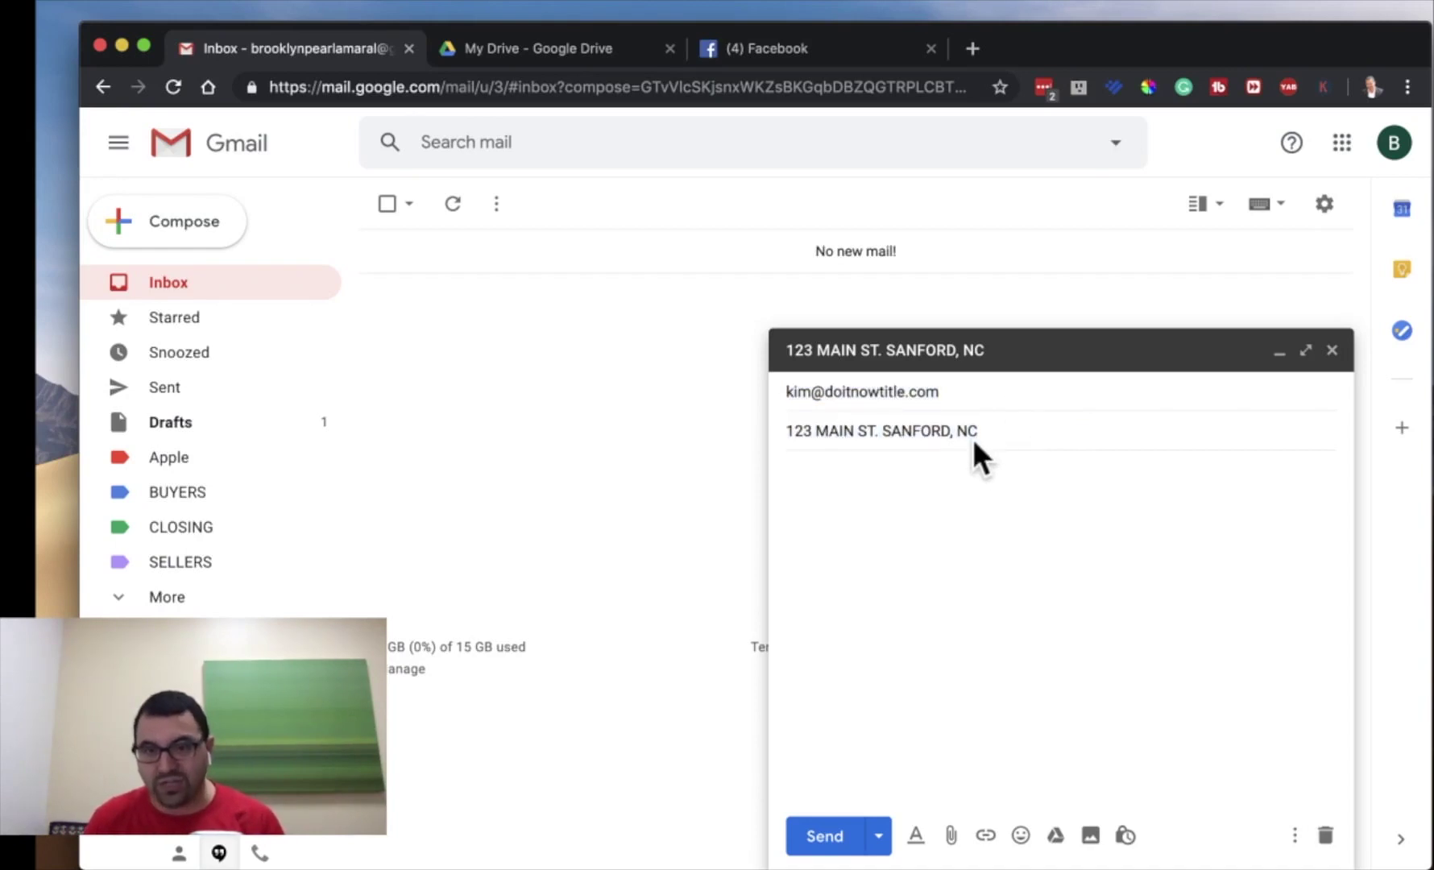
pyautogui.moveTo(972, 436); pyautogui.dragTo(841, 427)
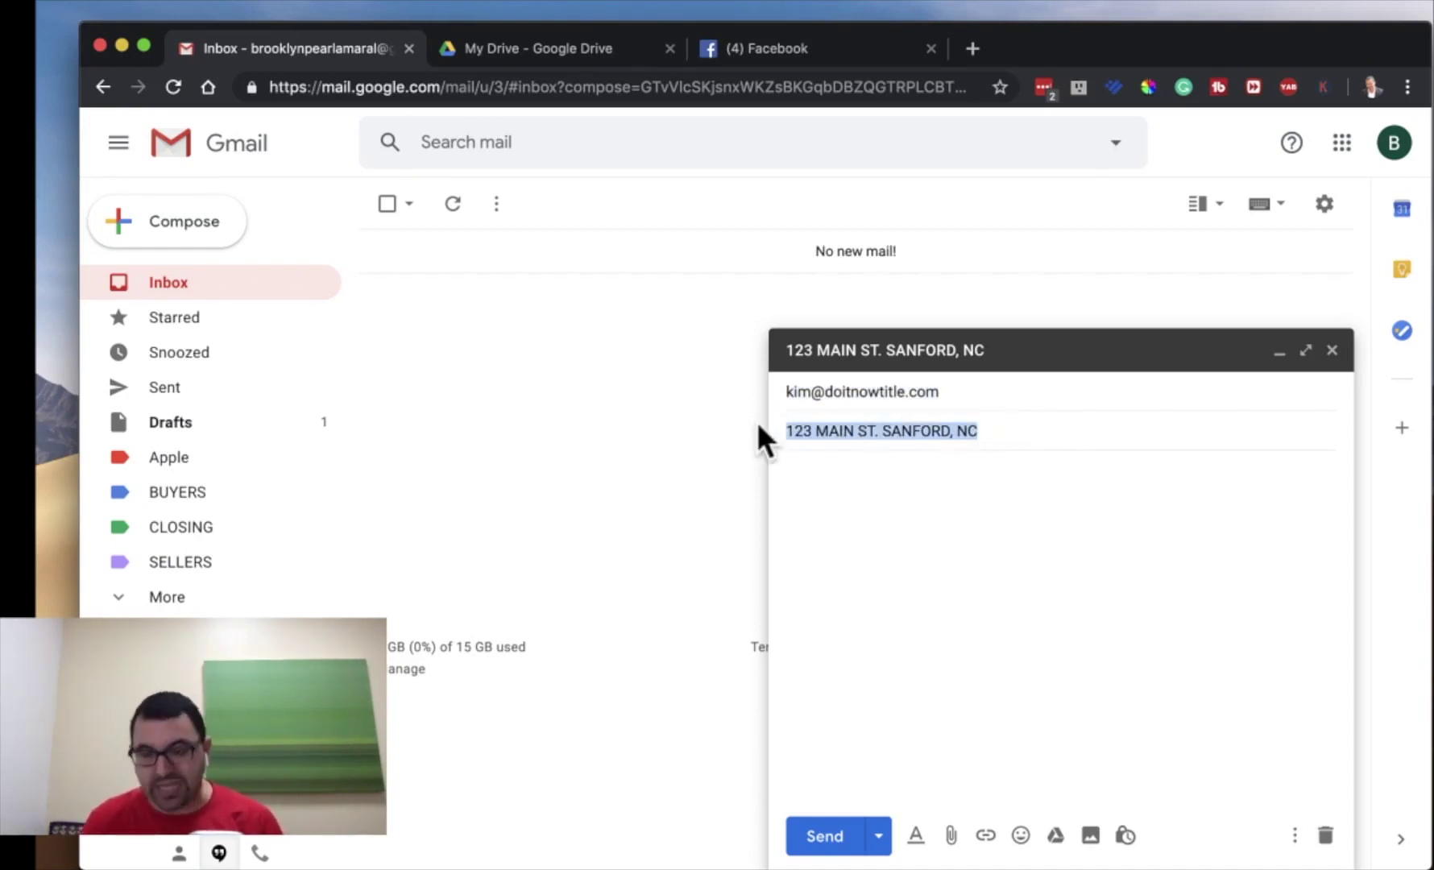
pyautogui.click(1325, 835)
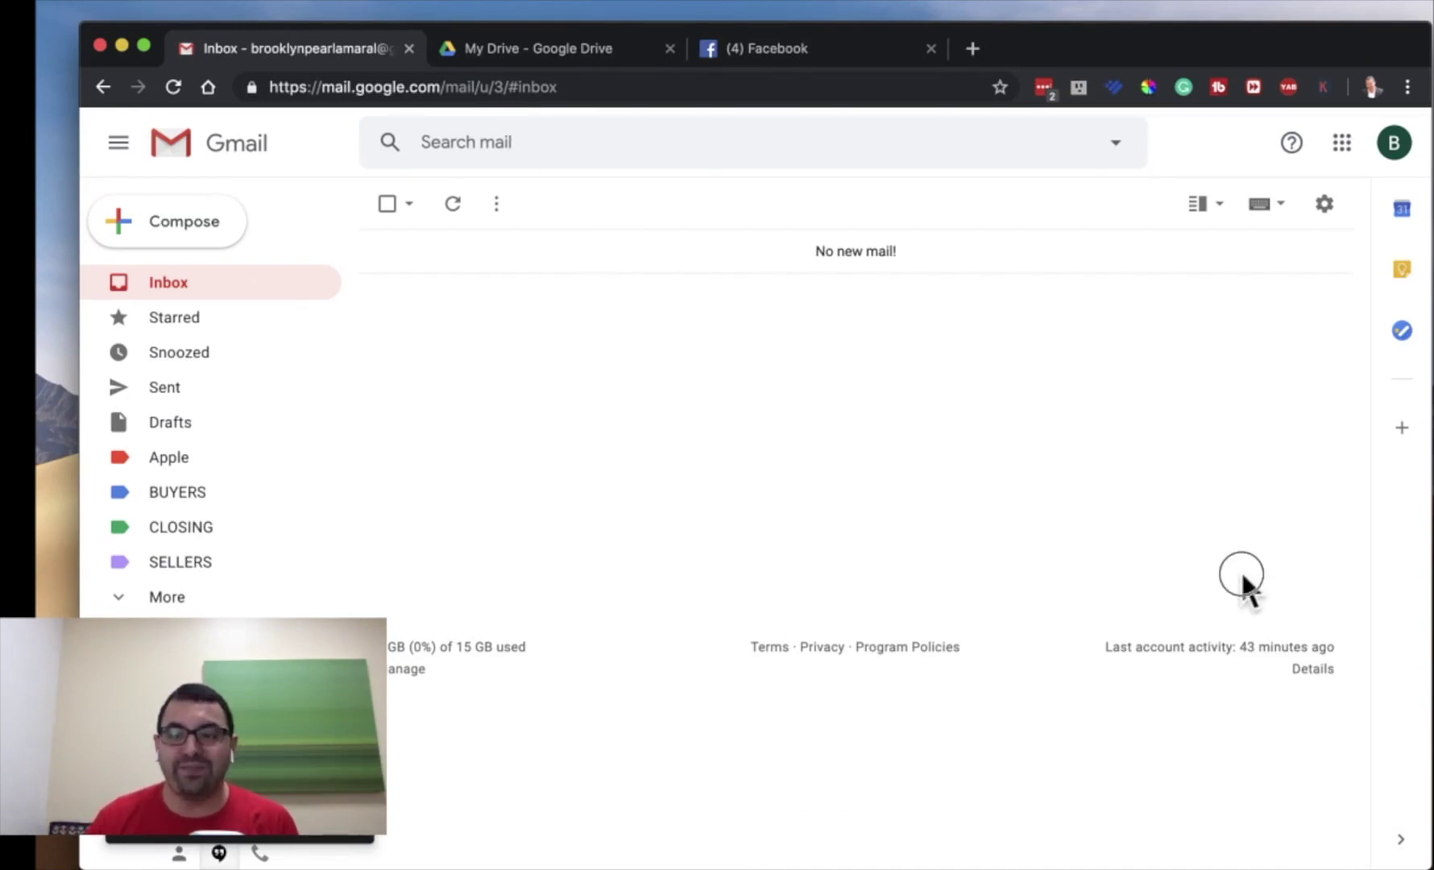
# - Search the mailbox for the pasted '123 MAIN ST. SANFORD, NC'
pyautogui.click(608, 141)
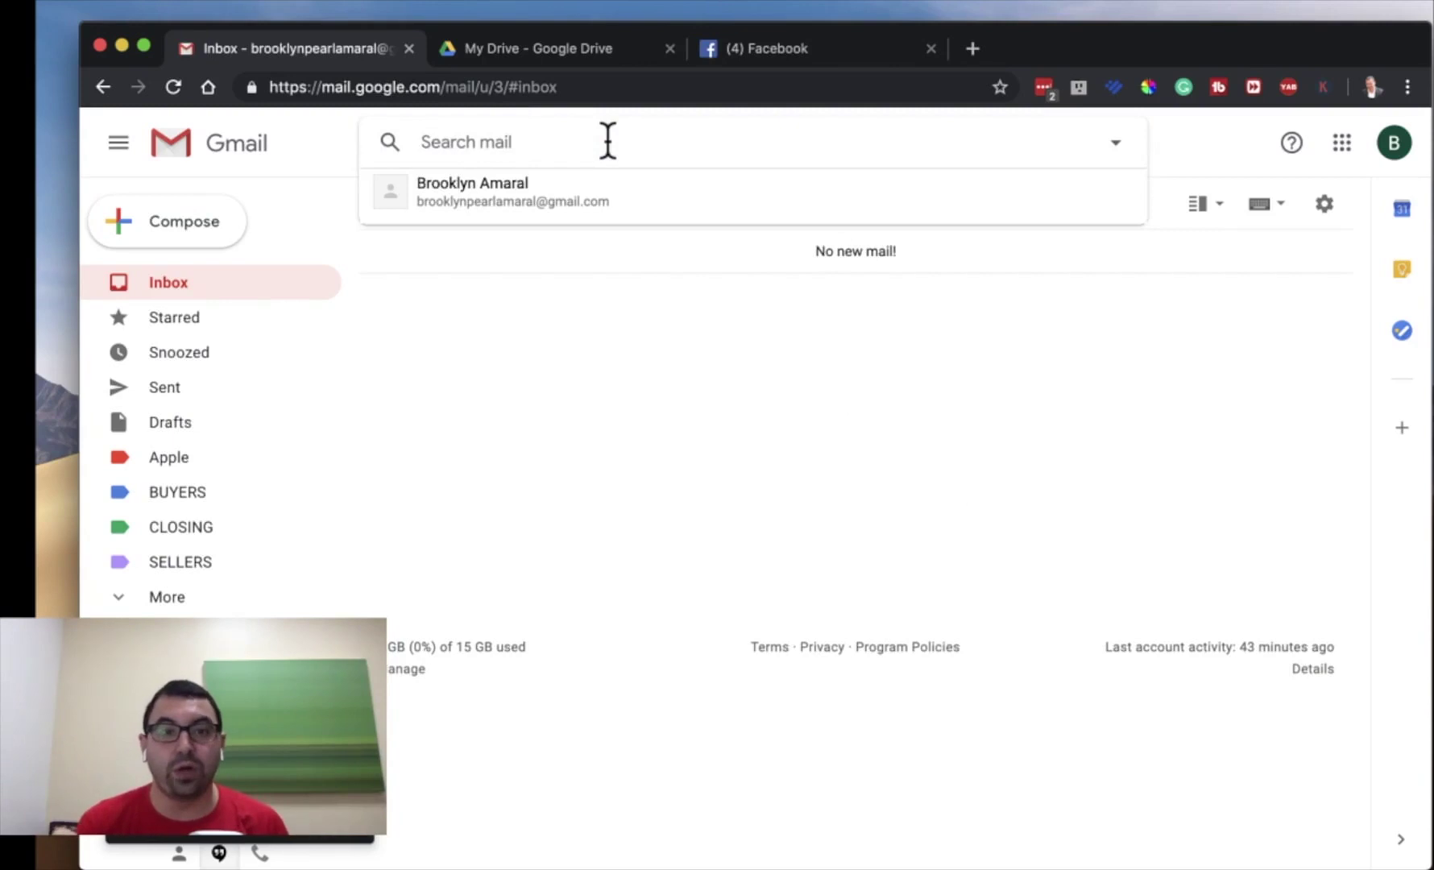
pyautogui.press('super+v')
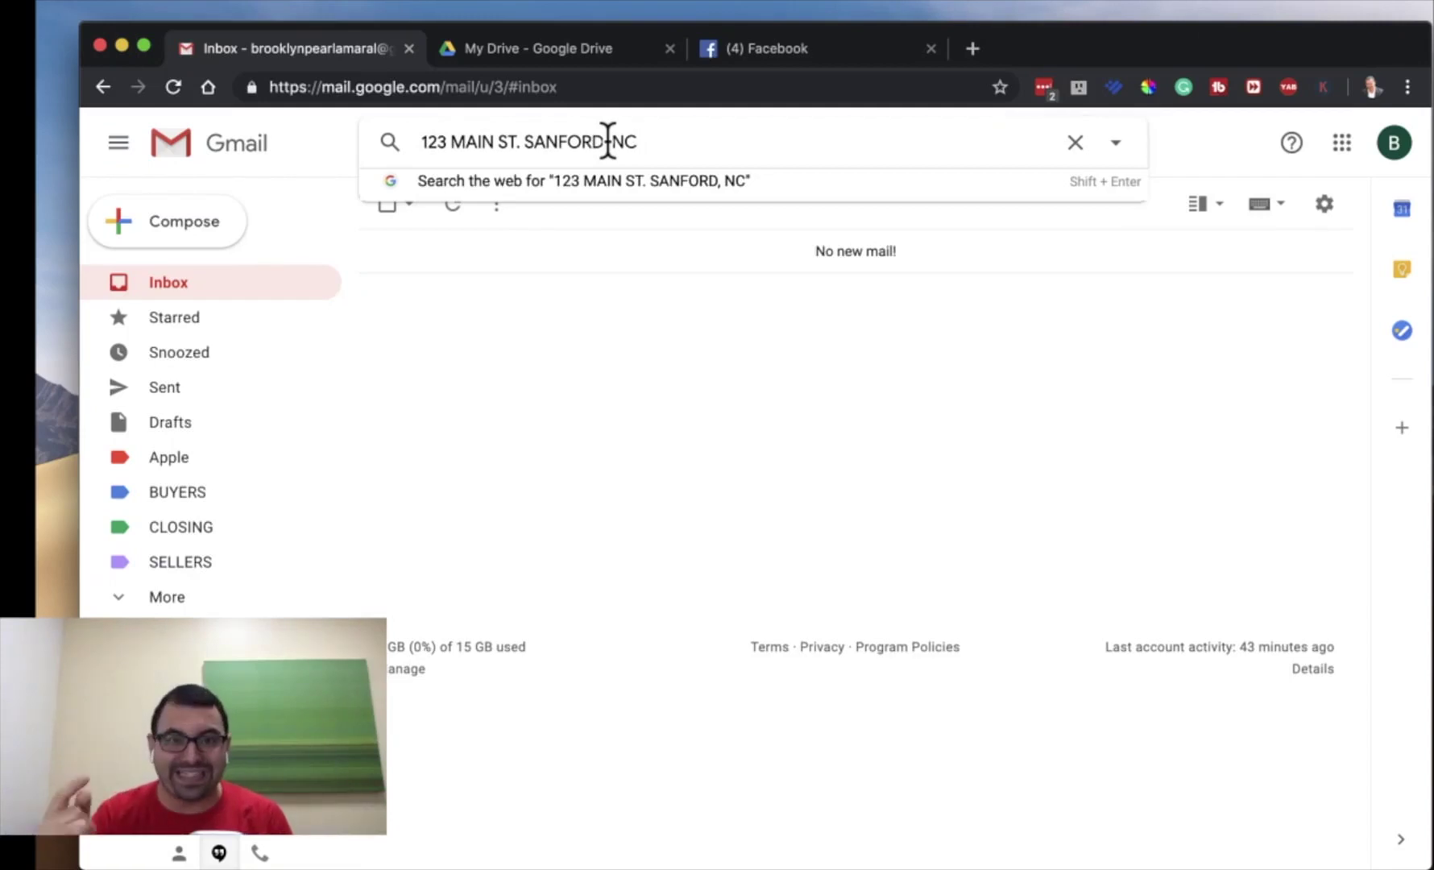
pyautogui.tripleClick(693, 143)
pyautogui.press('Return')
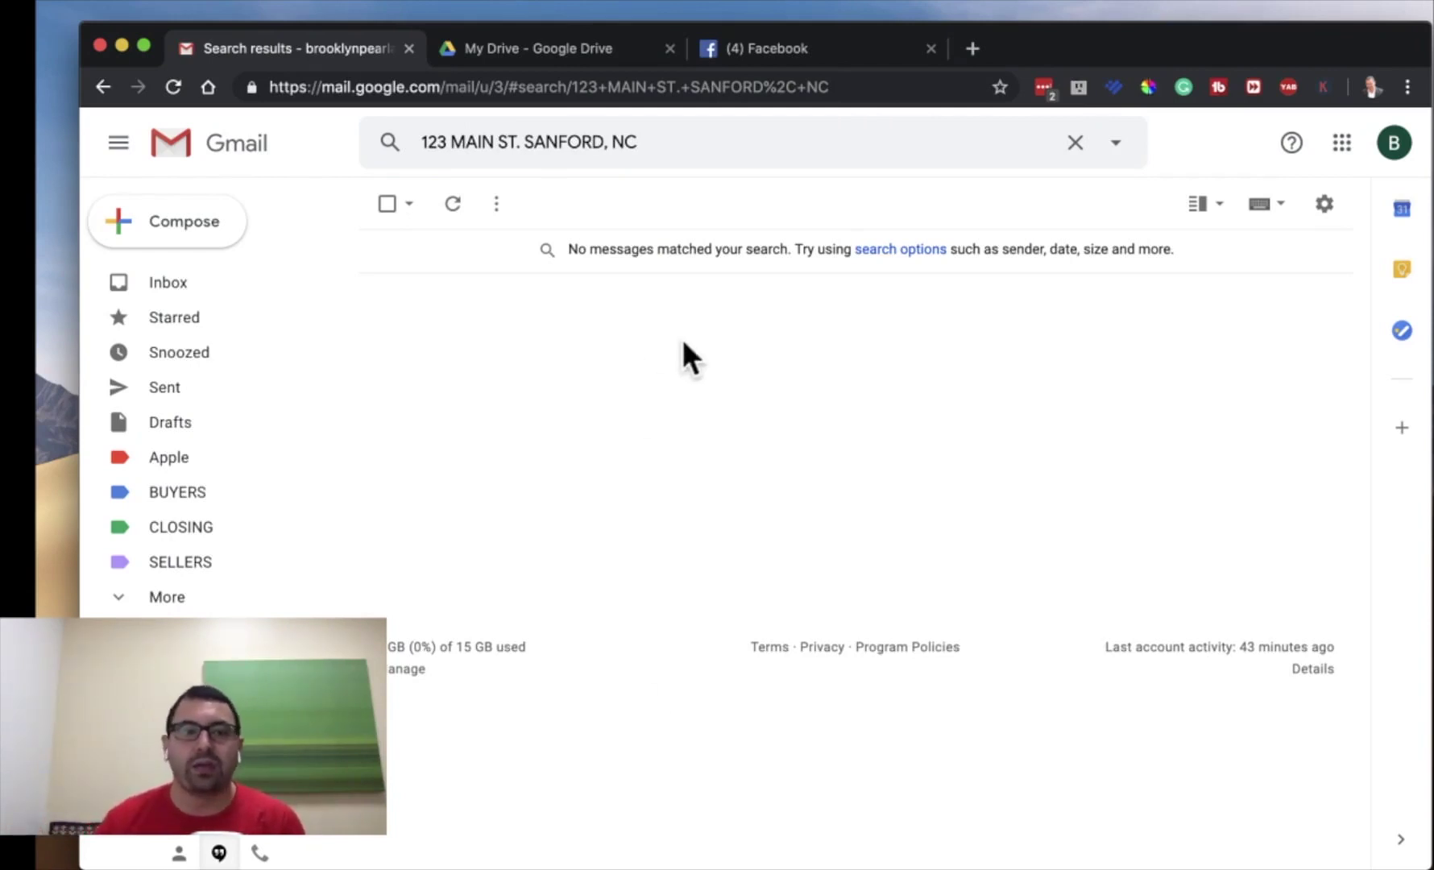
# - Return to the Gmail inbox, expand the labels, and switch to the My Drive tab
pyautogui.click(239, 283)
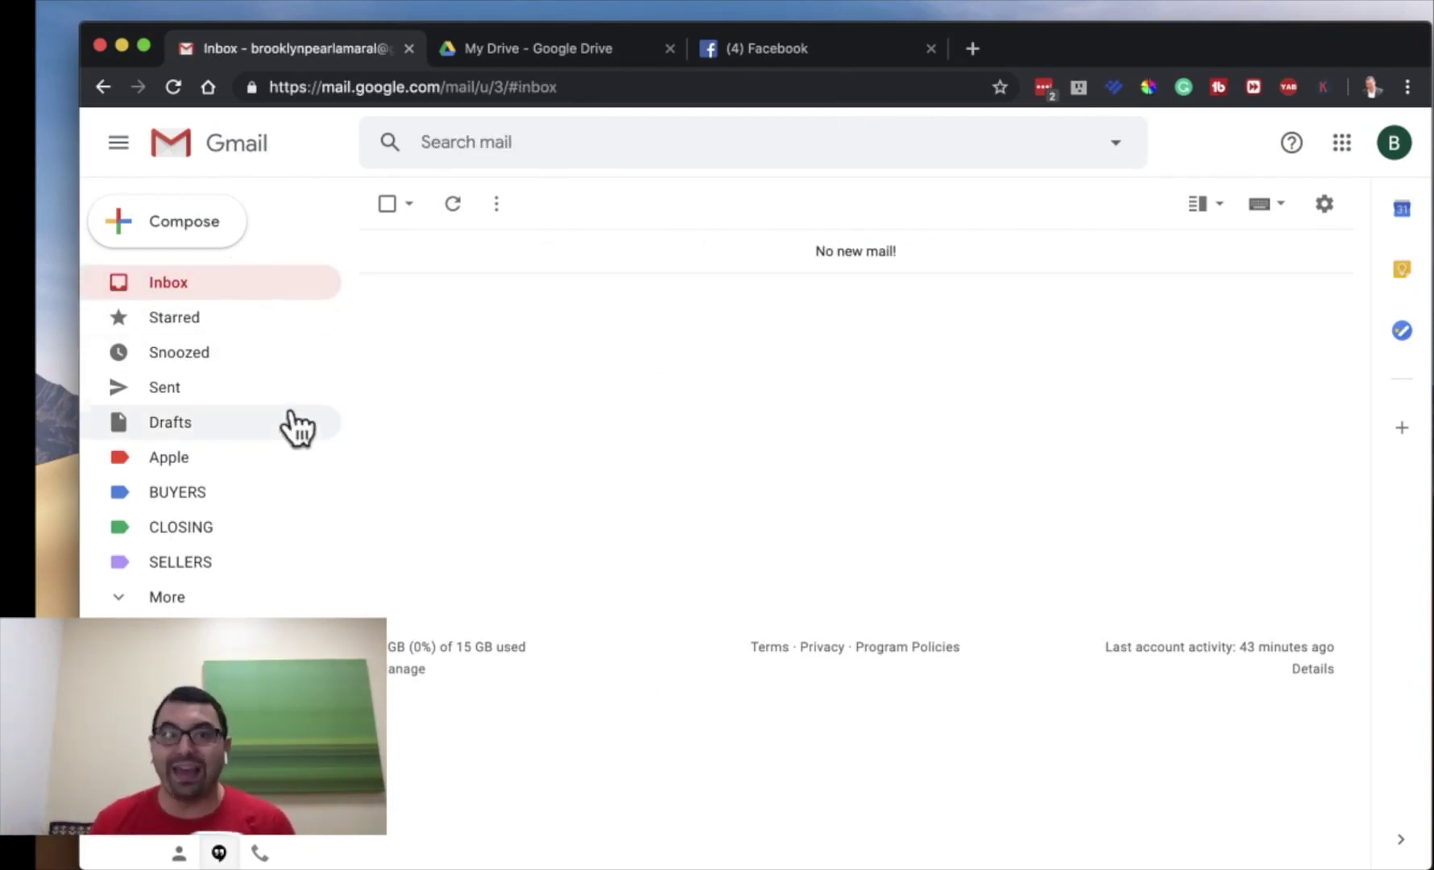
pyautogui.click(125, 596)
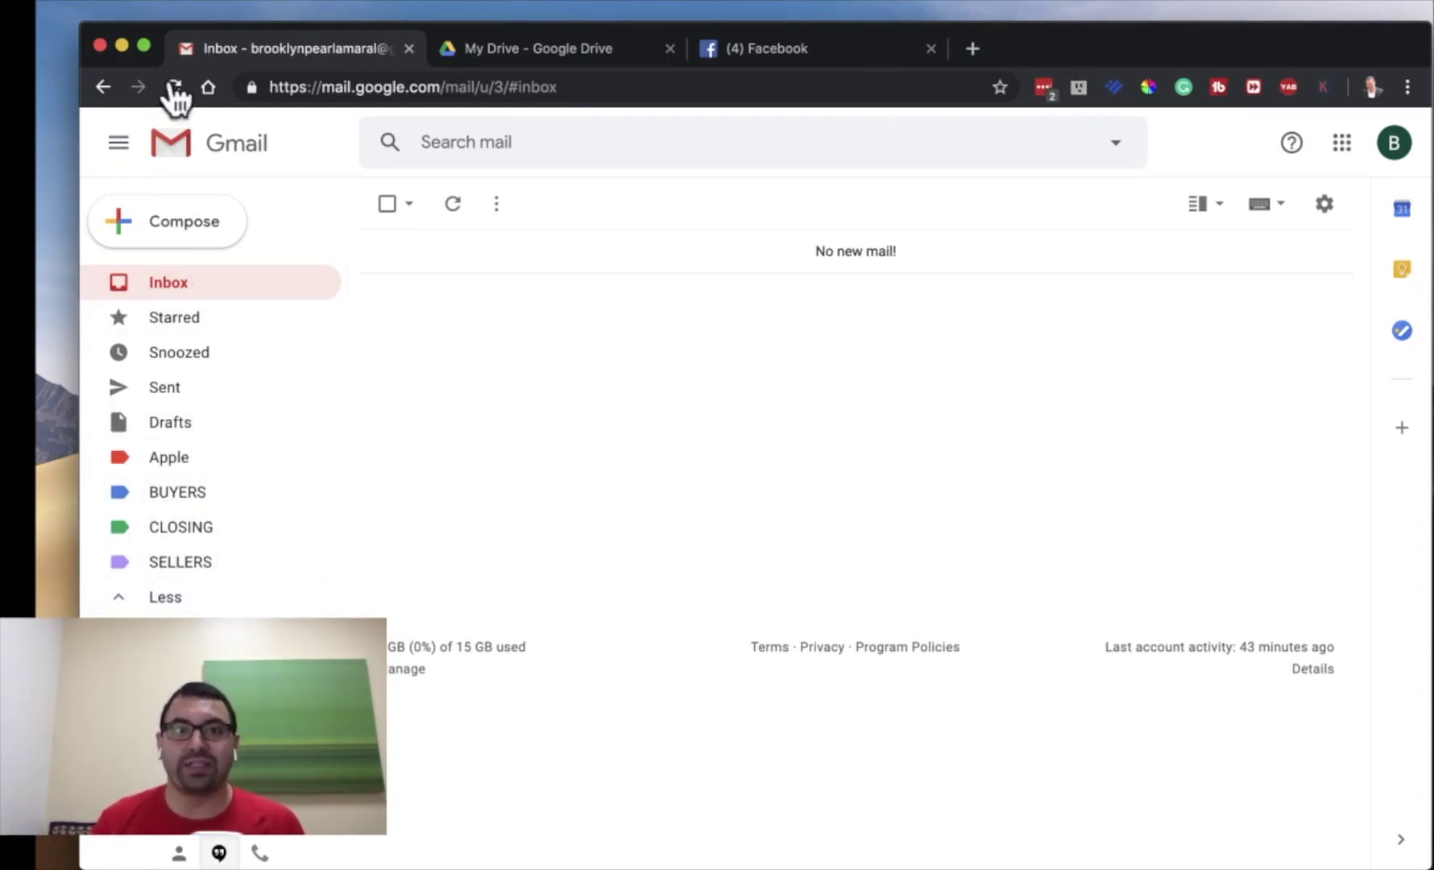
pyautogui.click(522, 46)
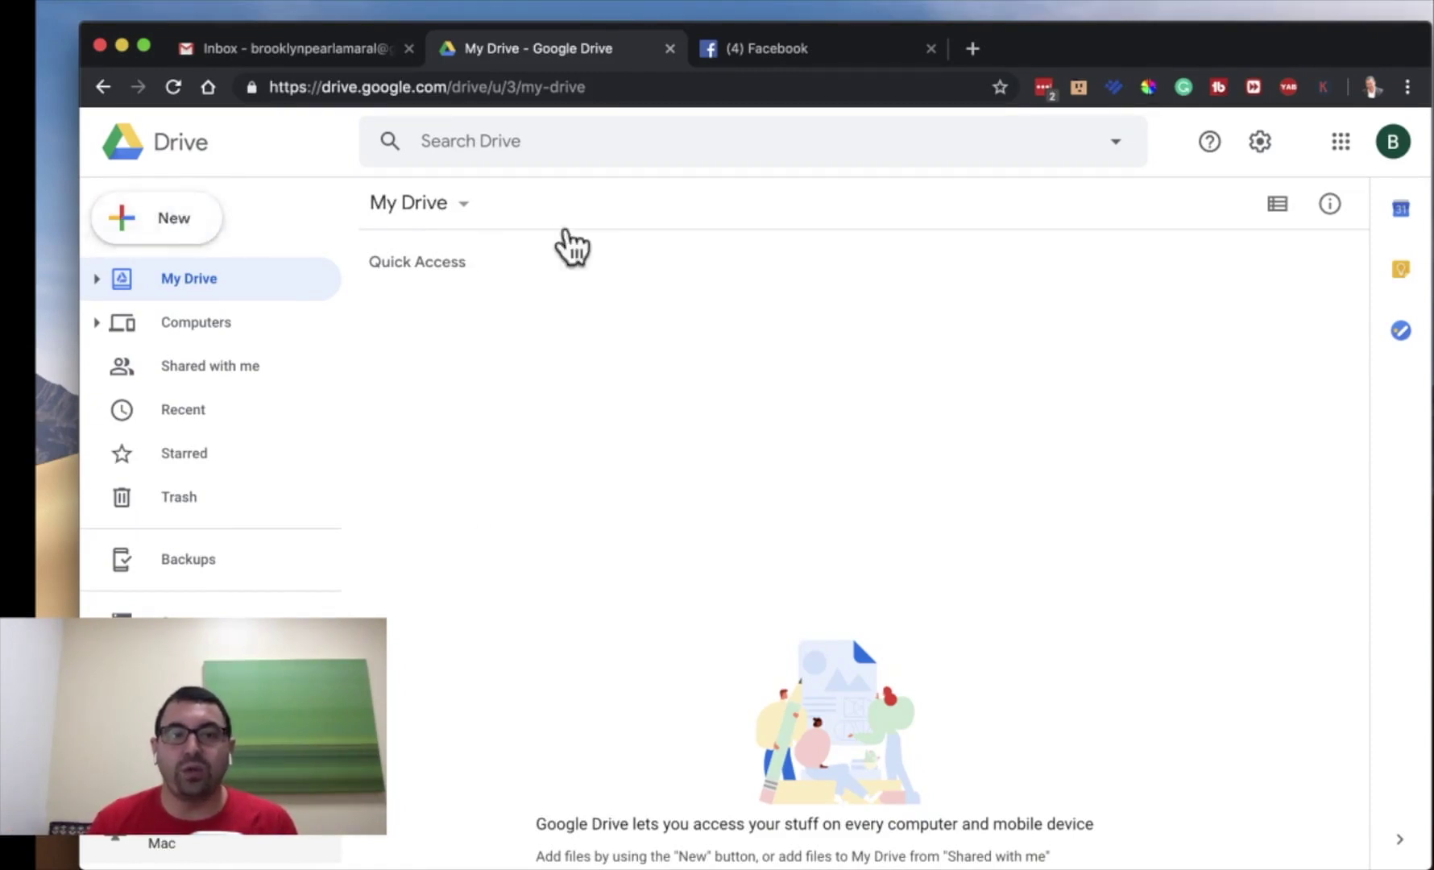
# - Add two new My Drive folders named REAL ESTATE and PERSONAL
pyautogui.click(194, 228)
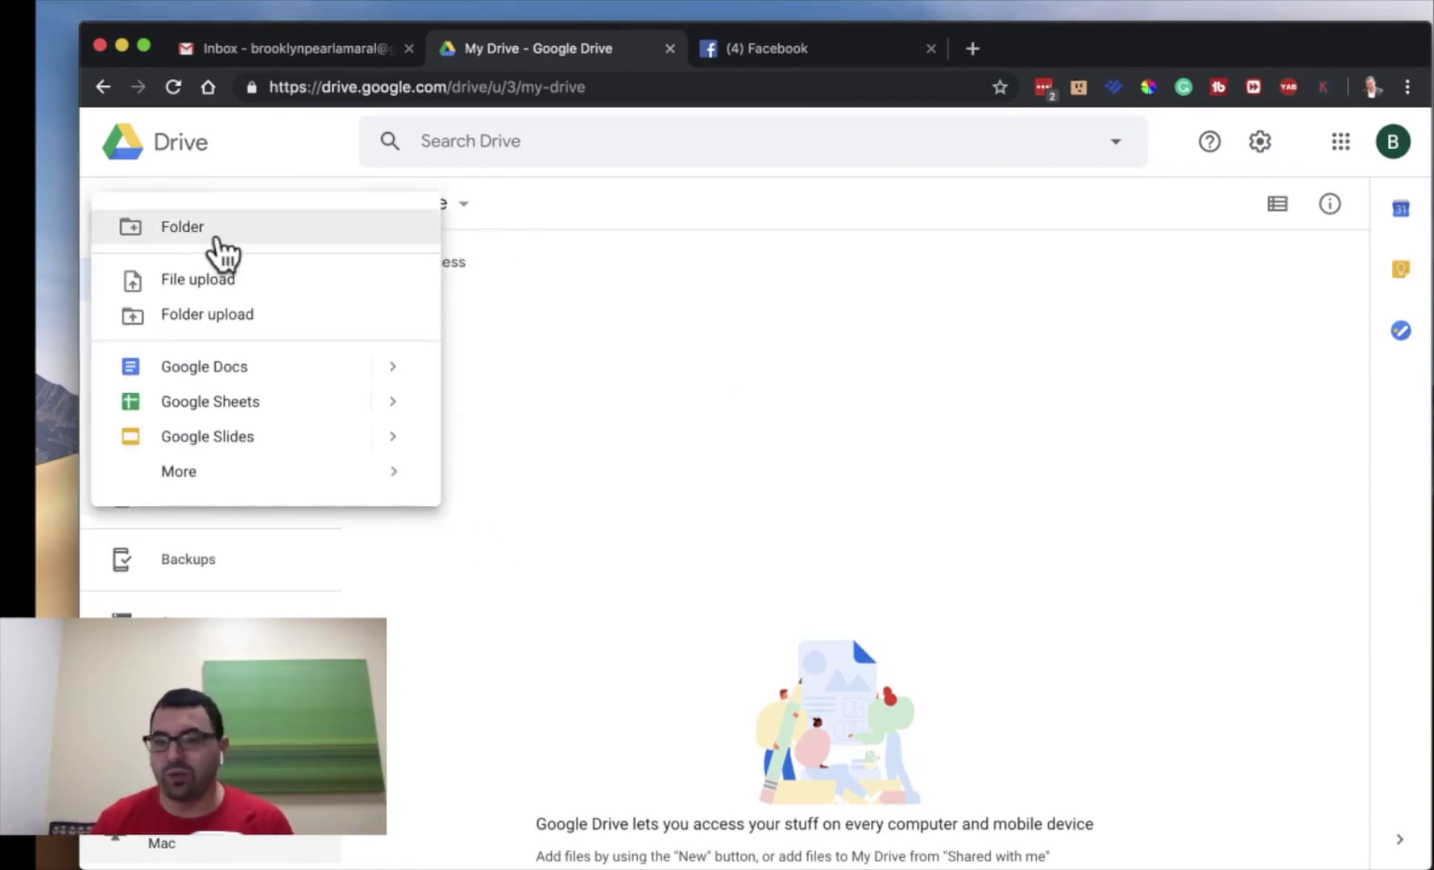
pyautogui.click(217, 240)
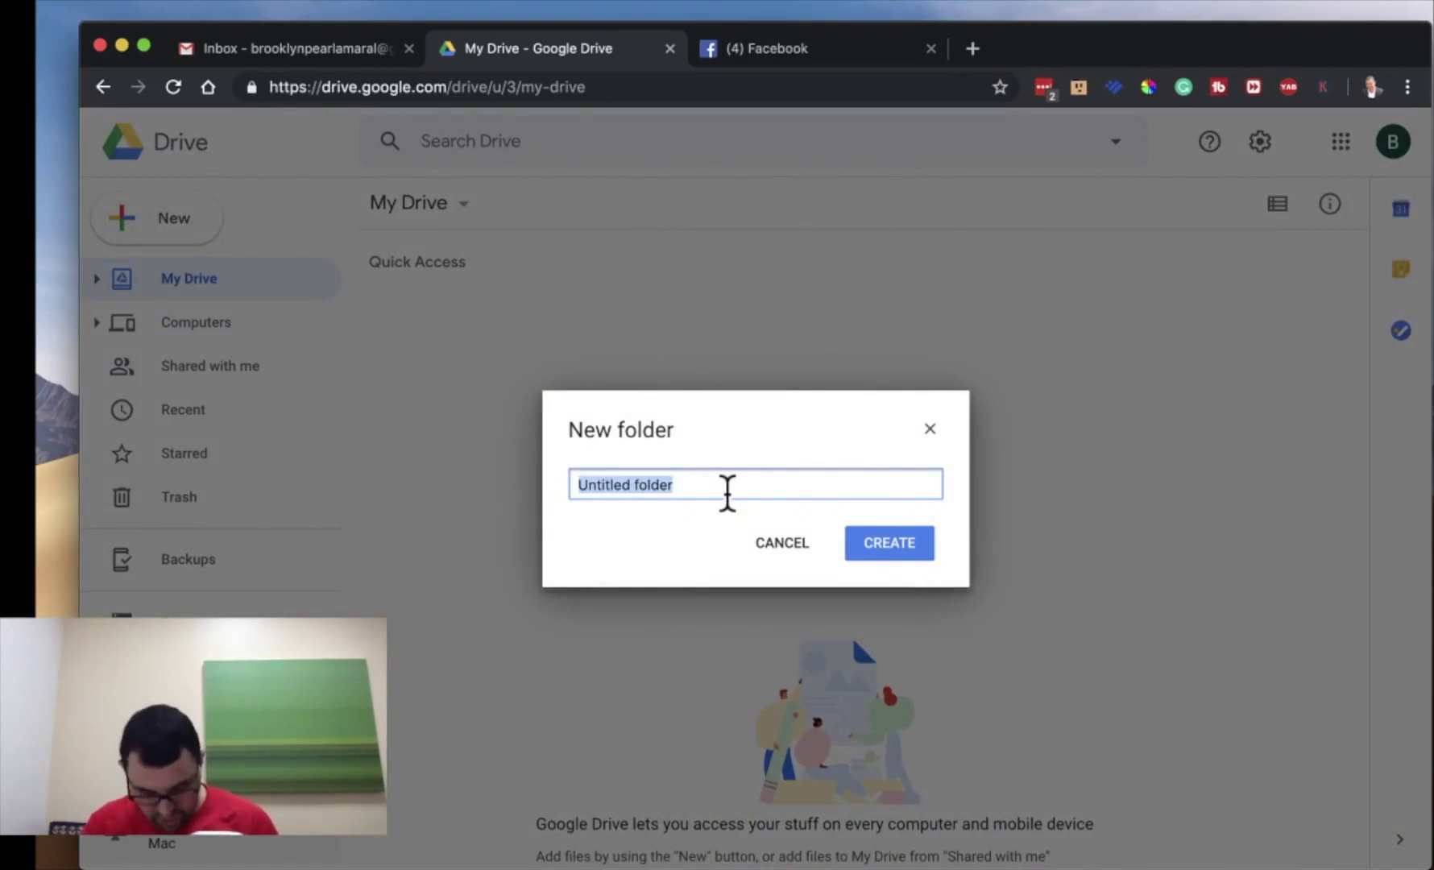
pyautogui.write('REAL ESTATE')
pyautogui.press('Return')
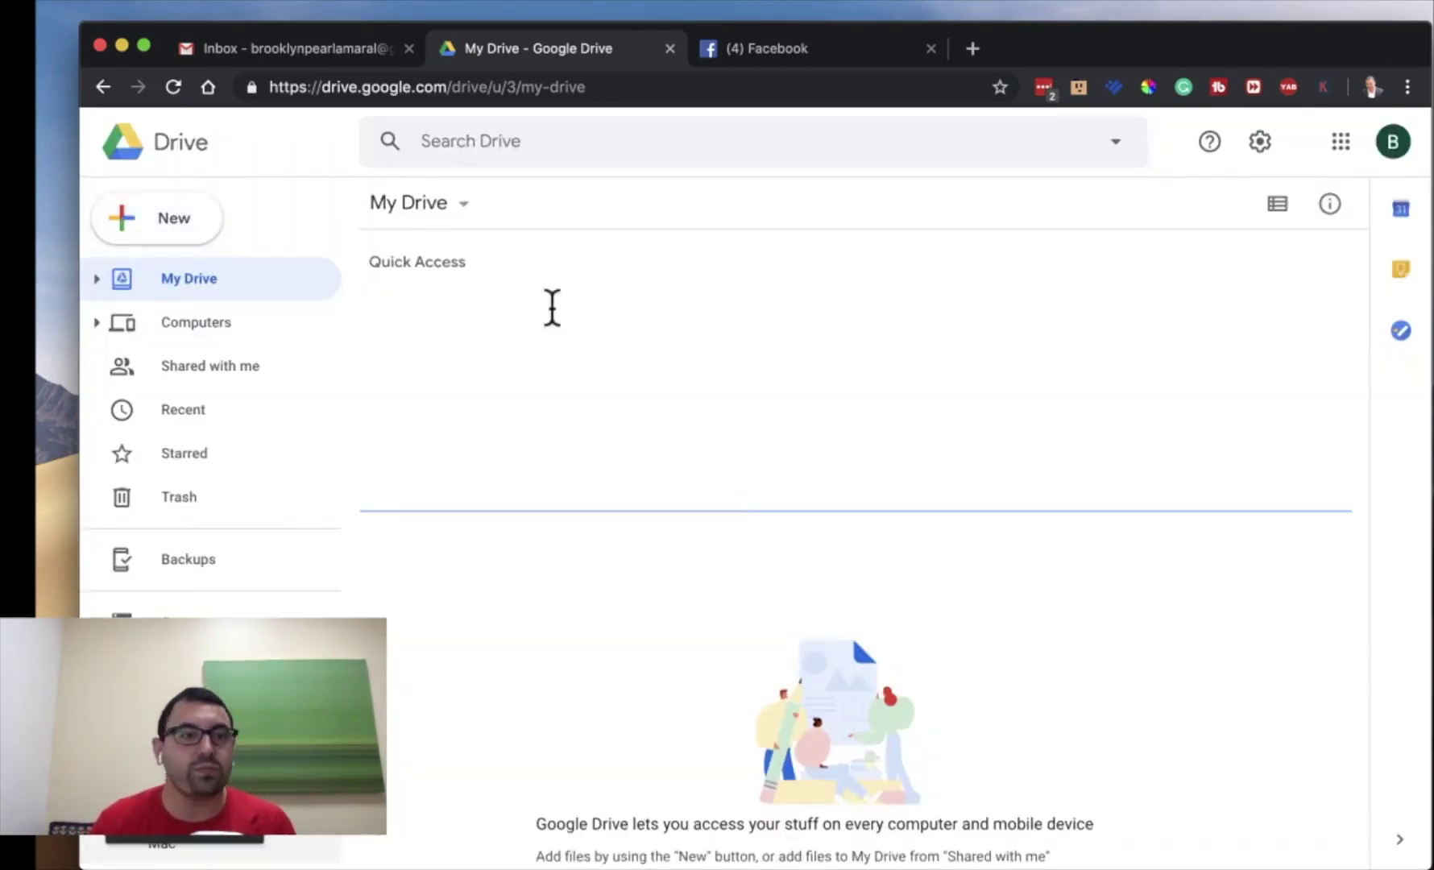
pyautogui.click(183, 211)
pyautogui.click(219, 228)
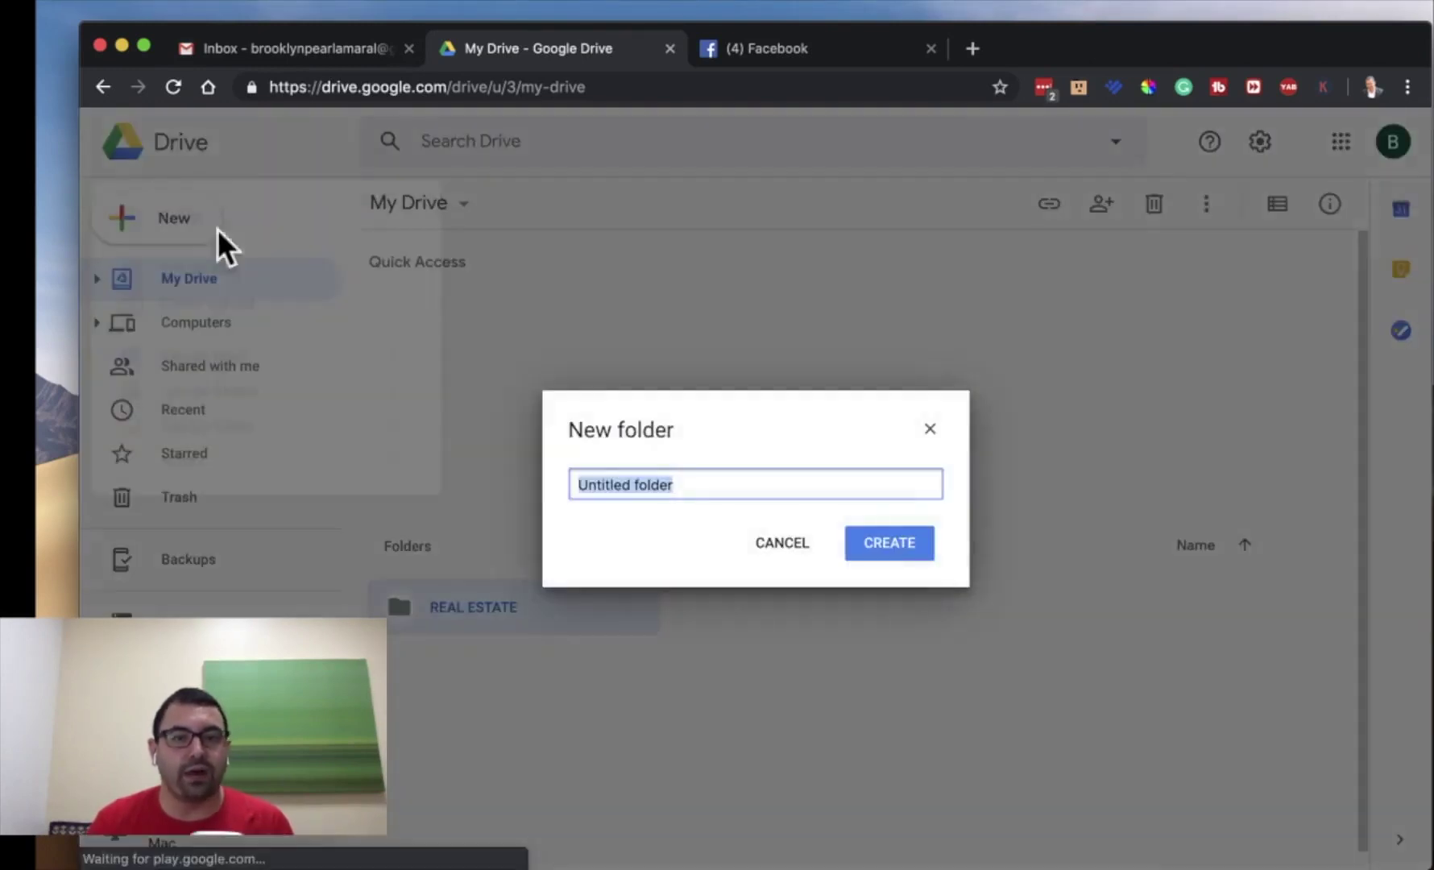
pyautogui.write('PERSONAL')
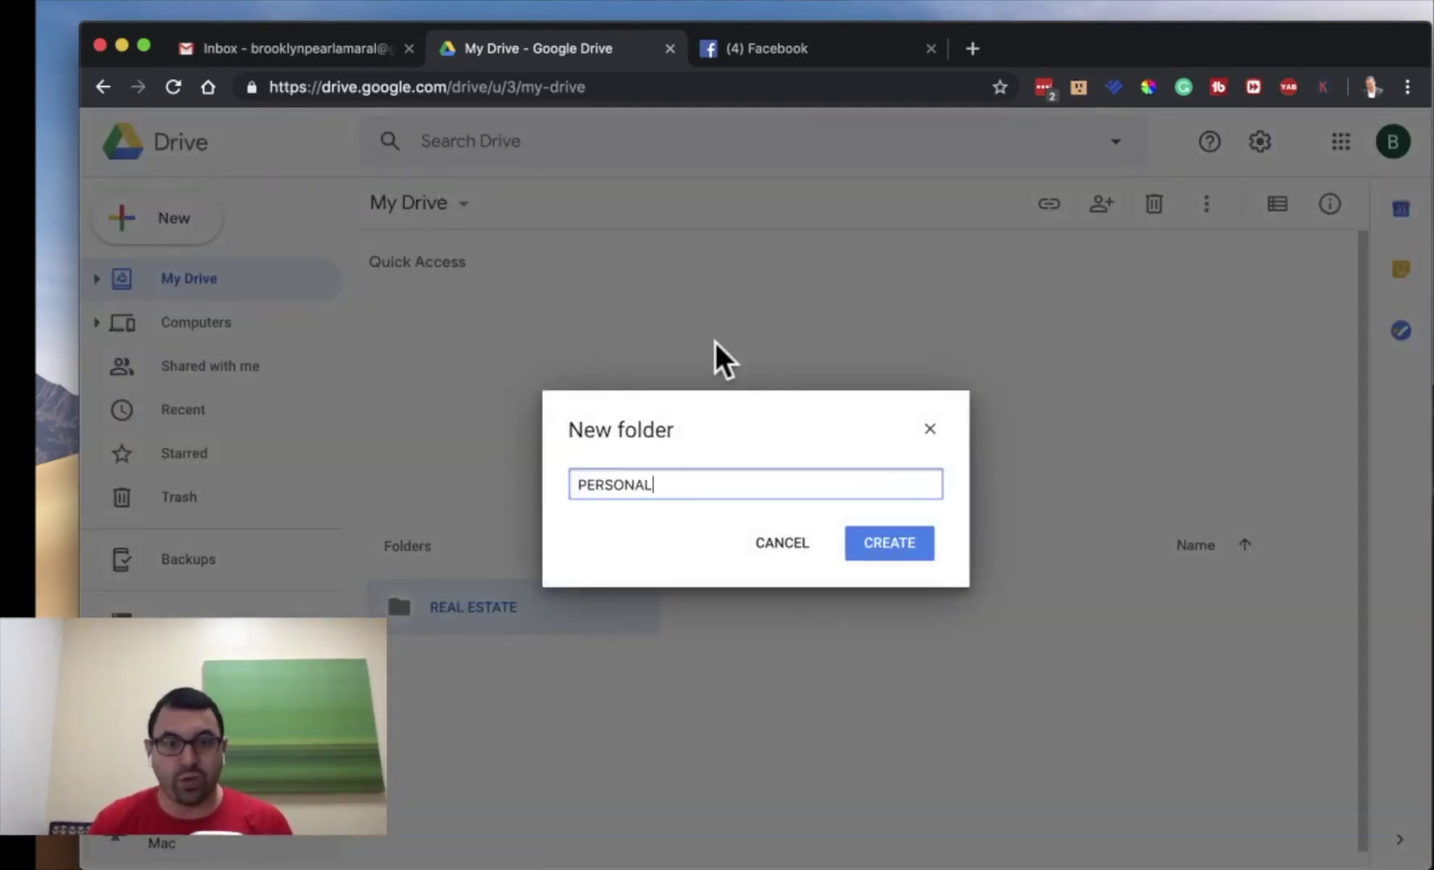
pyautogui.press('Return')
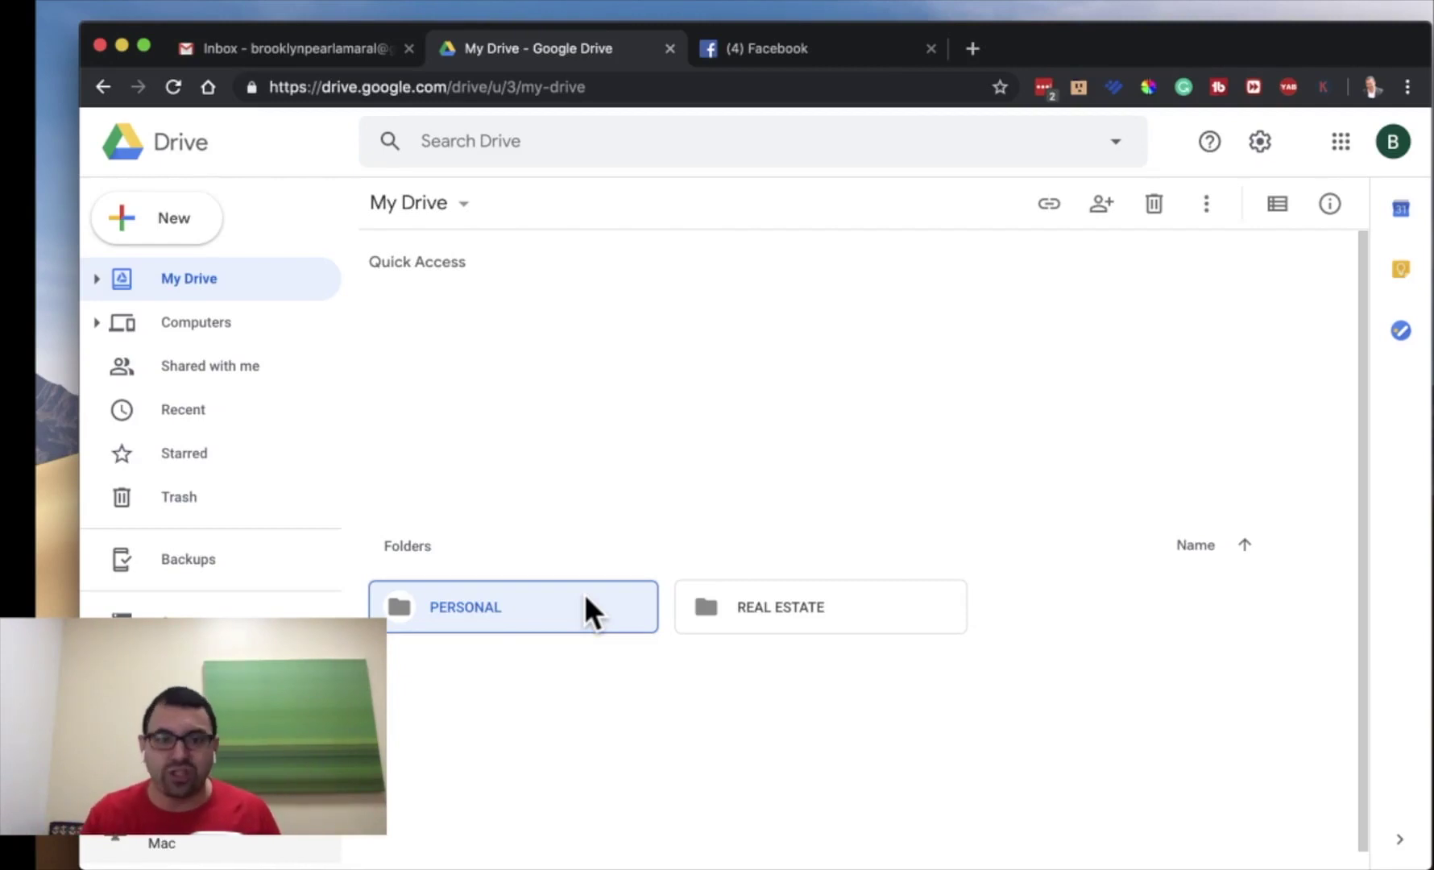
# - Select the PERSONAL folder and move it to the trash
pyautogui.moveTo(820, 614); pyautogui.dragTo(794, 617)
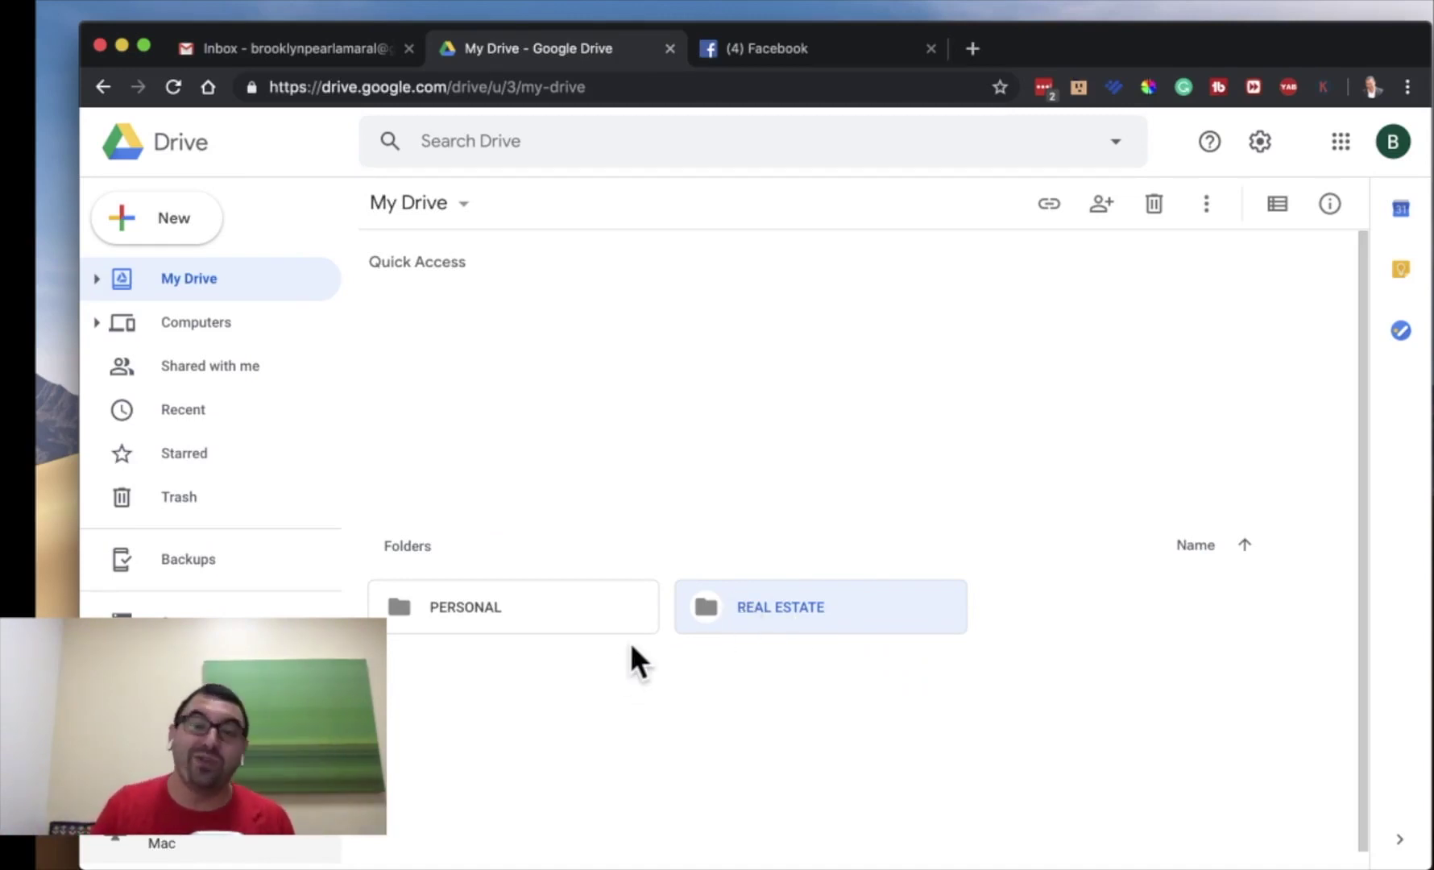
pyautogui.moveTo(558, 626); pyautogui.dragTo(476, 725)
pyautogui.click(521, 591)
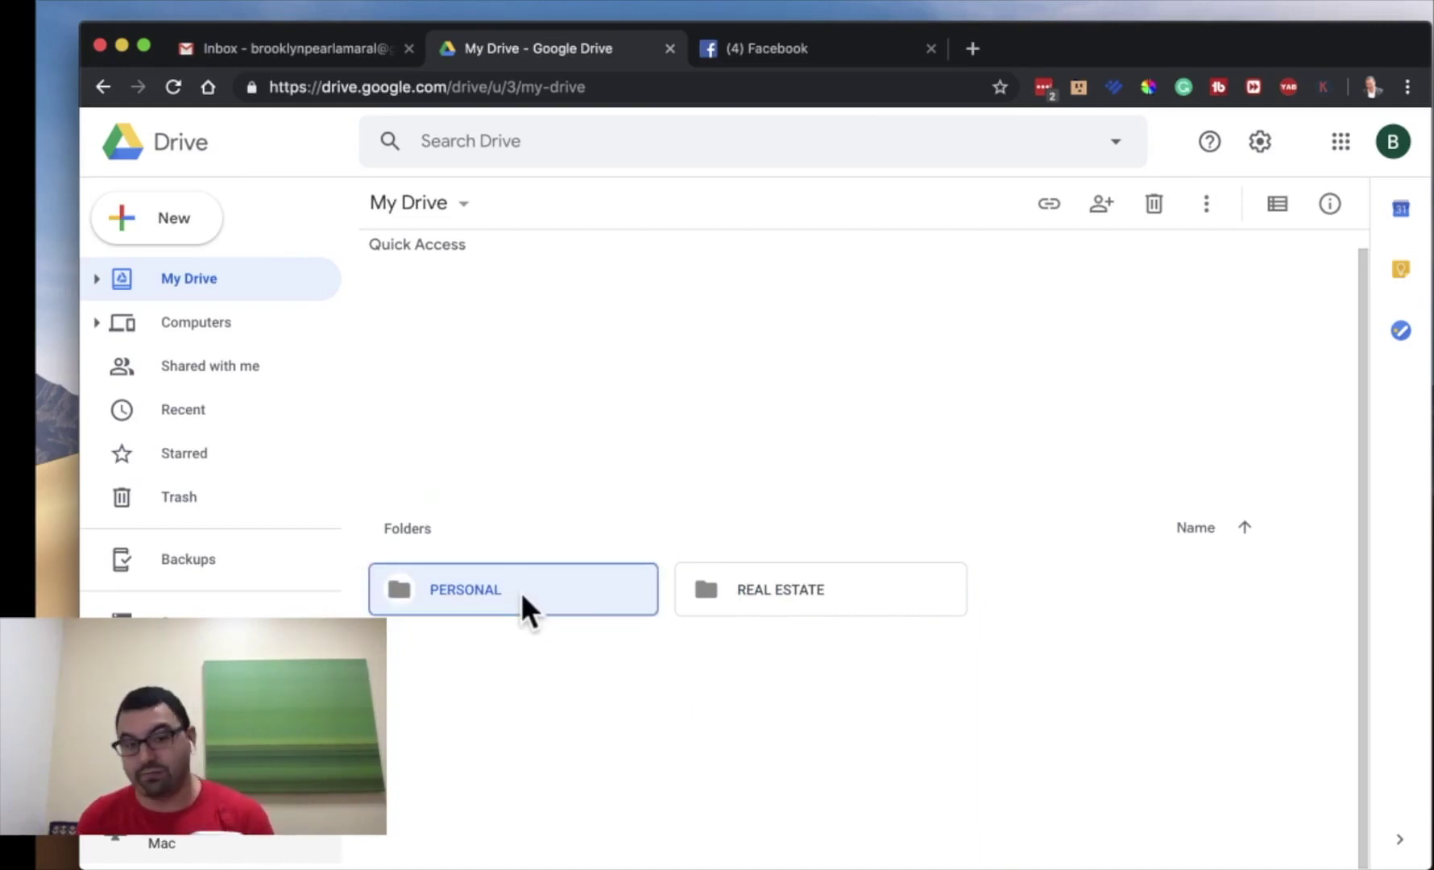
pyautogui.click(1155, 205)
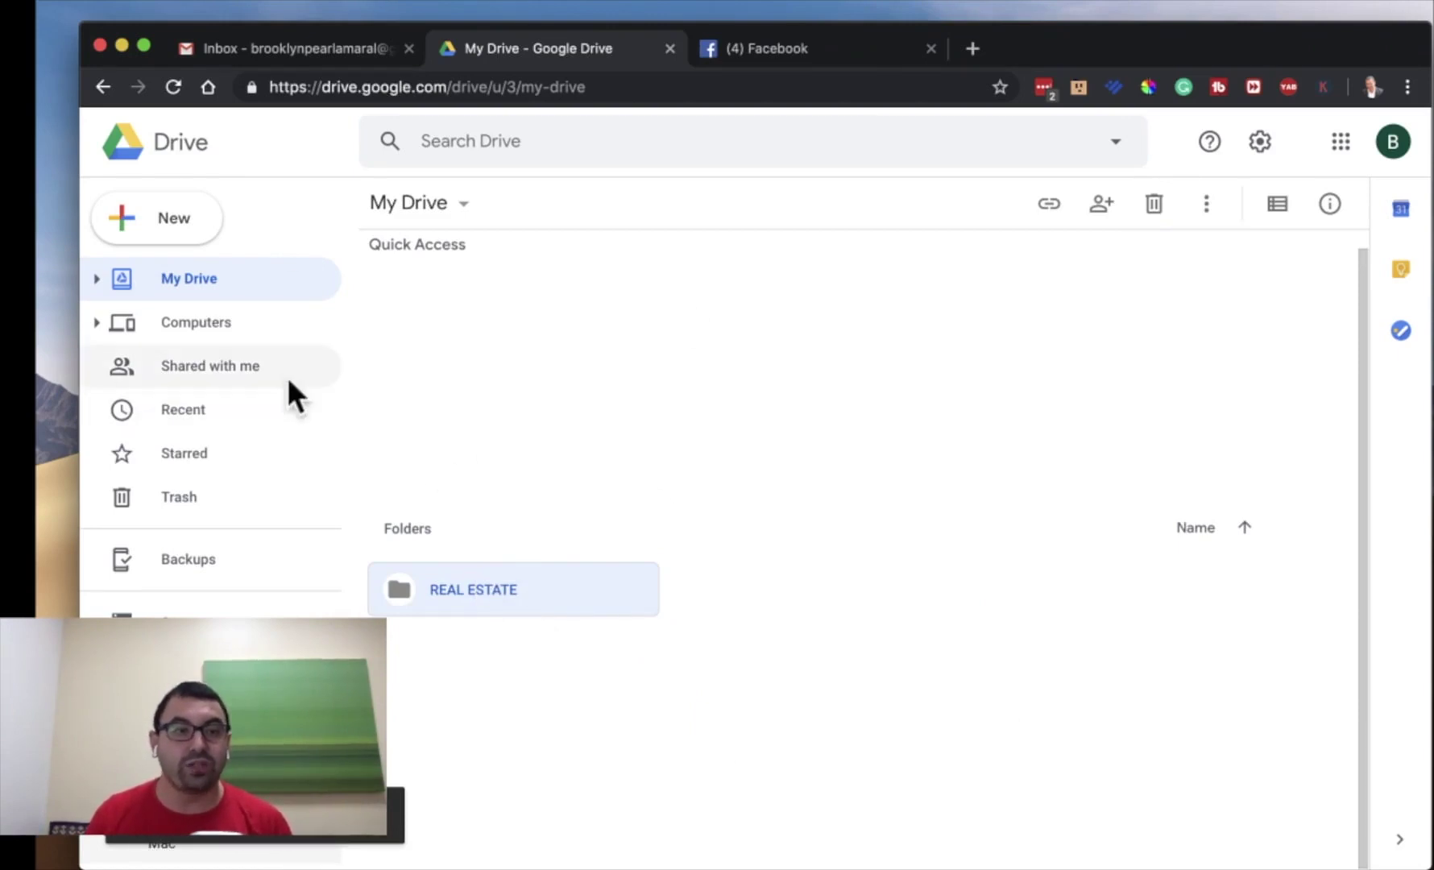
# - Change the REAL ESTATE folder's colour to red
pyautogui.rightClick(529, 585)
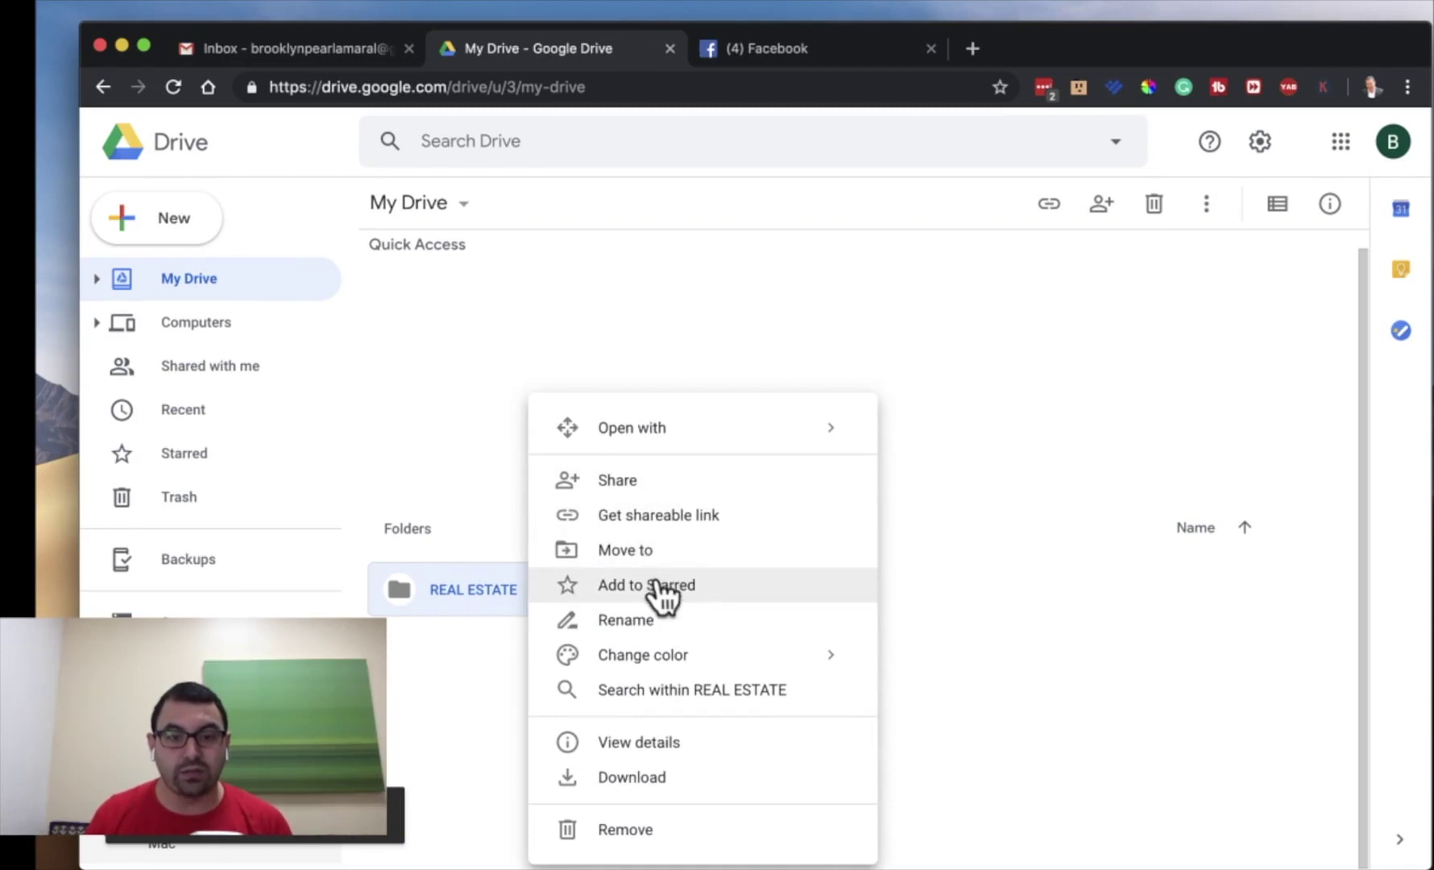
pyautogui.moveTo(662, 654)
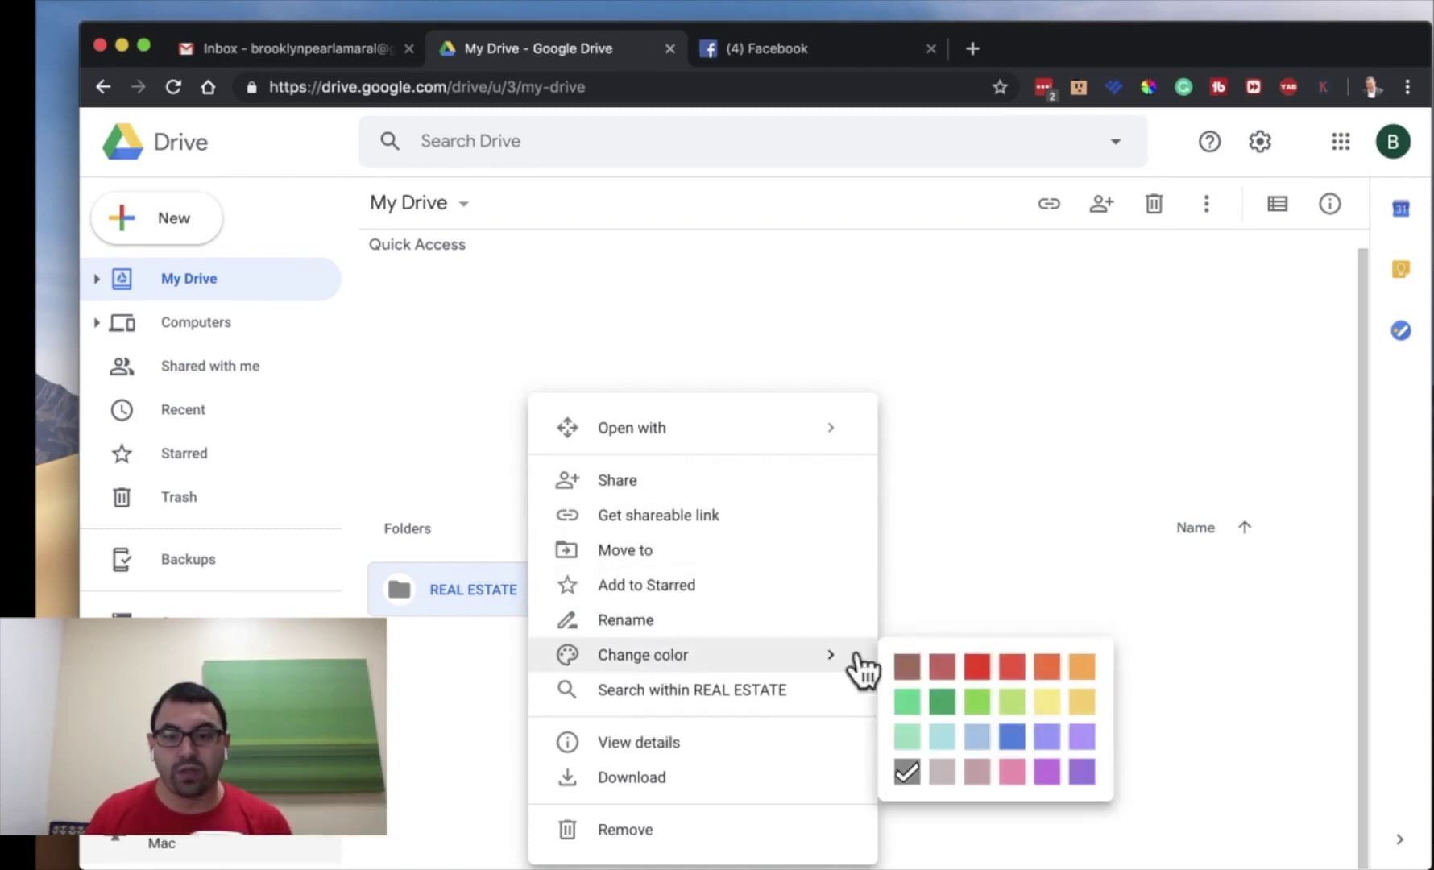
pyautogui.click(978, 667)
# - Inside REAL ESTATE, create the TRAININGS and 123 MAIN ST SANFORD subfolders
pyautogui.doubleClick(517, 586)
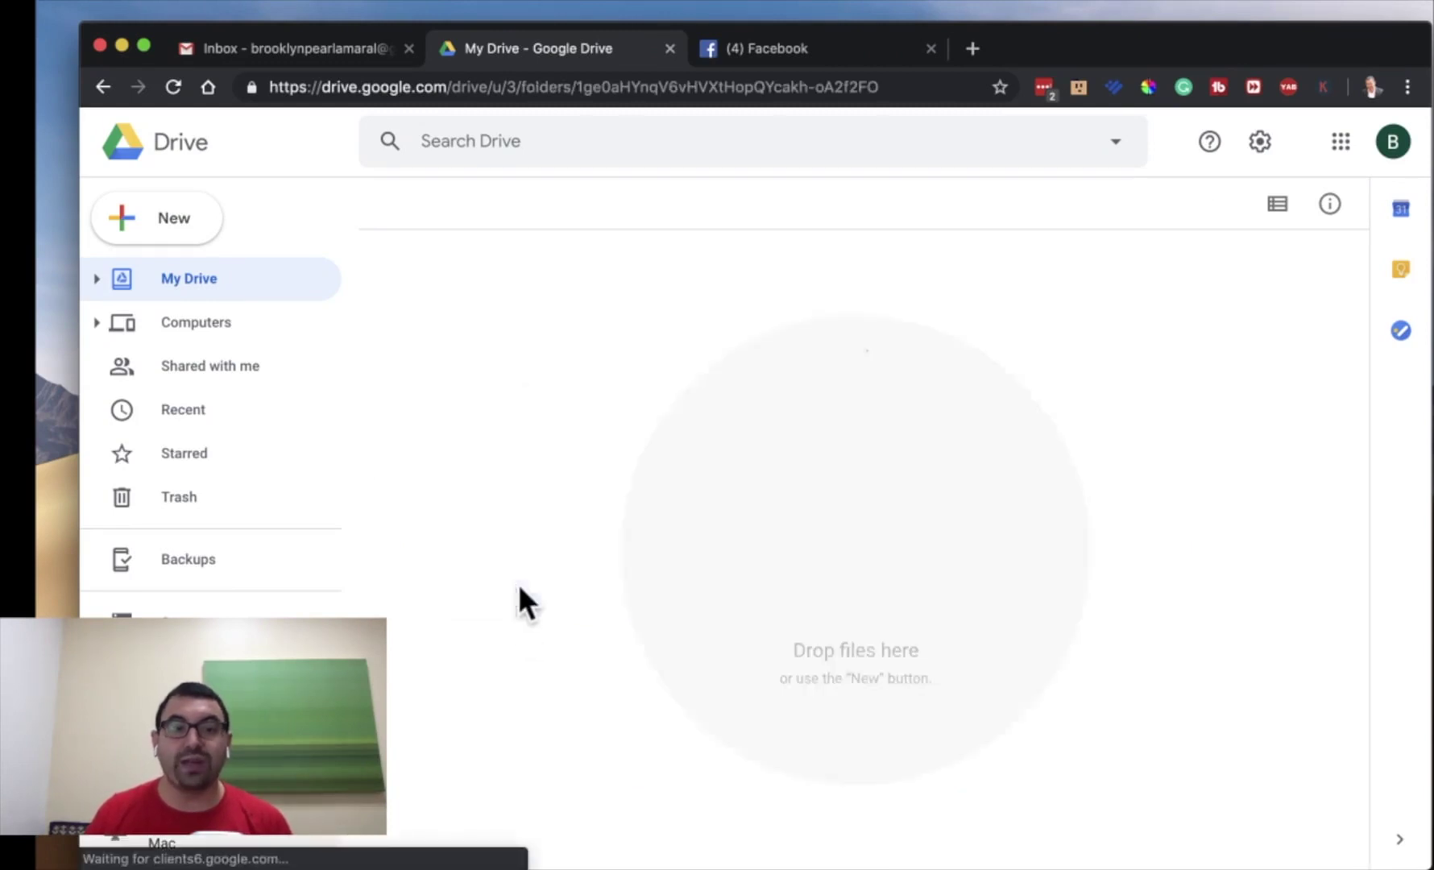
pyautogui.click(145, 224)
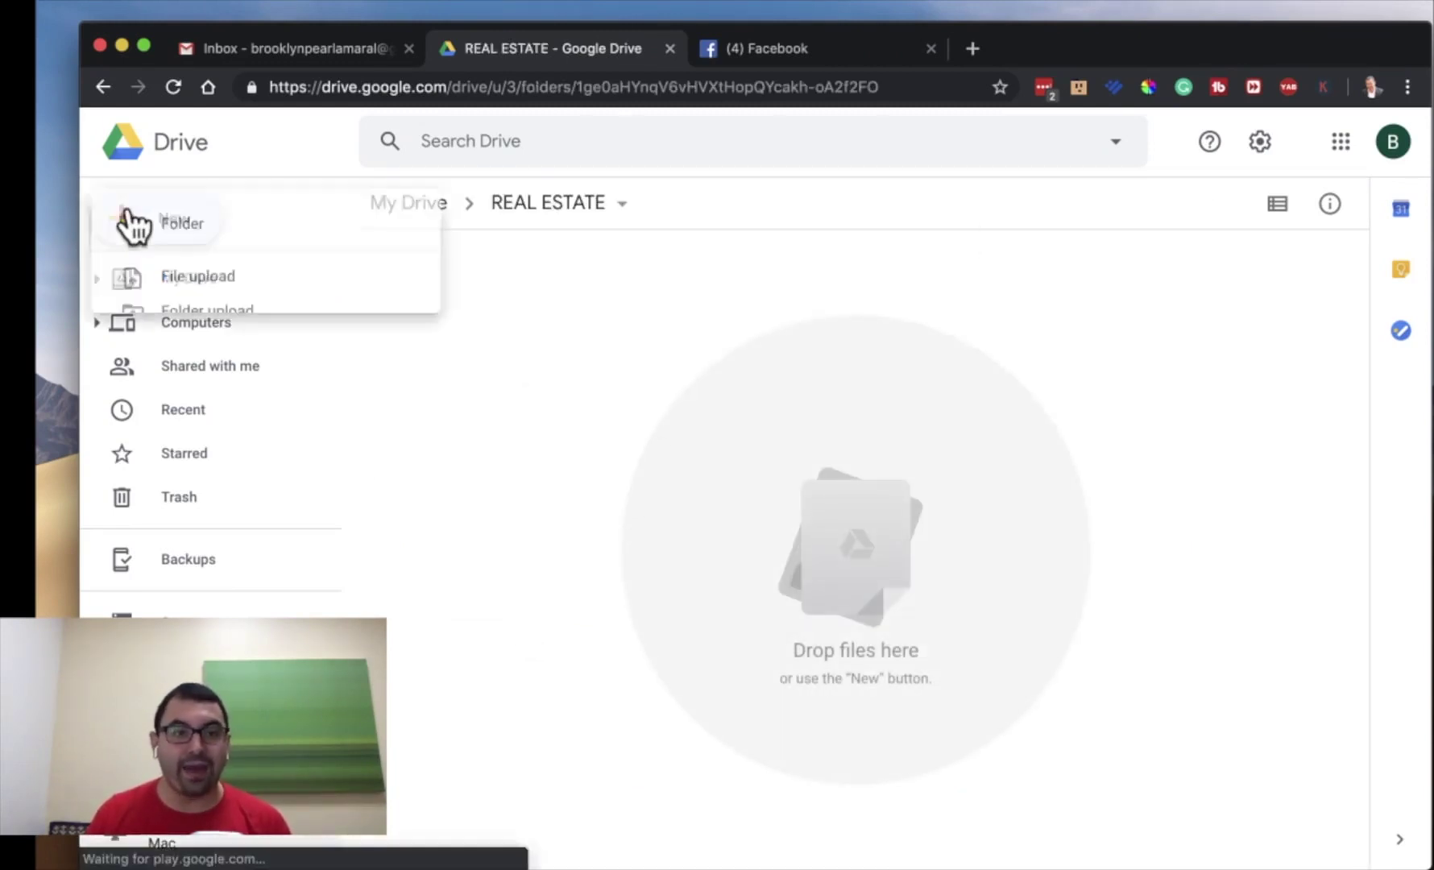
pyautogui.click(121, 224)
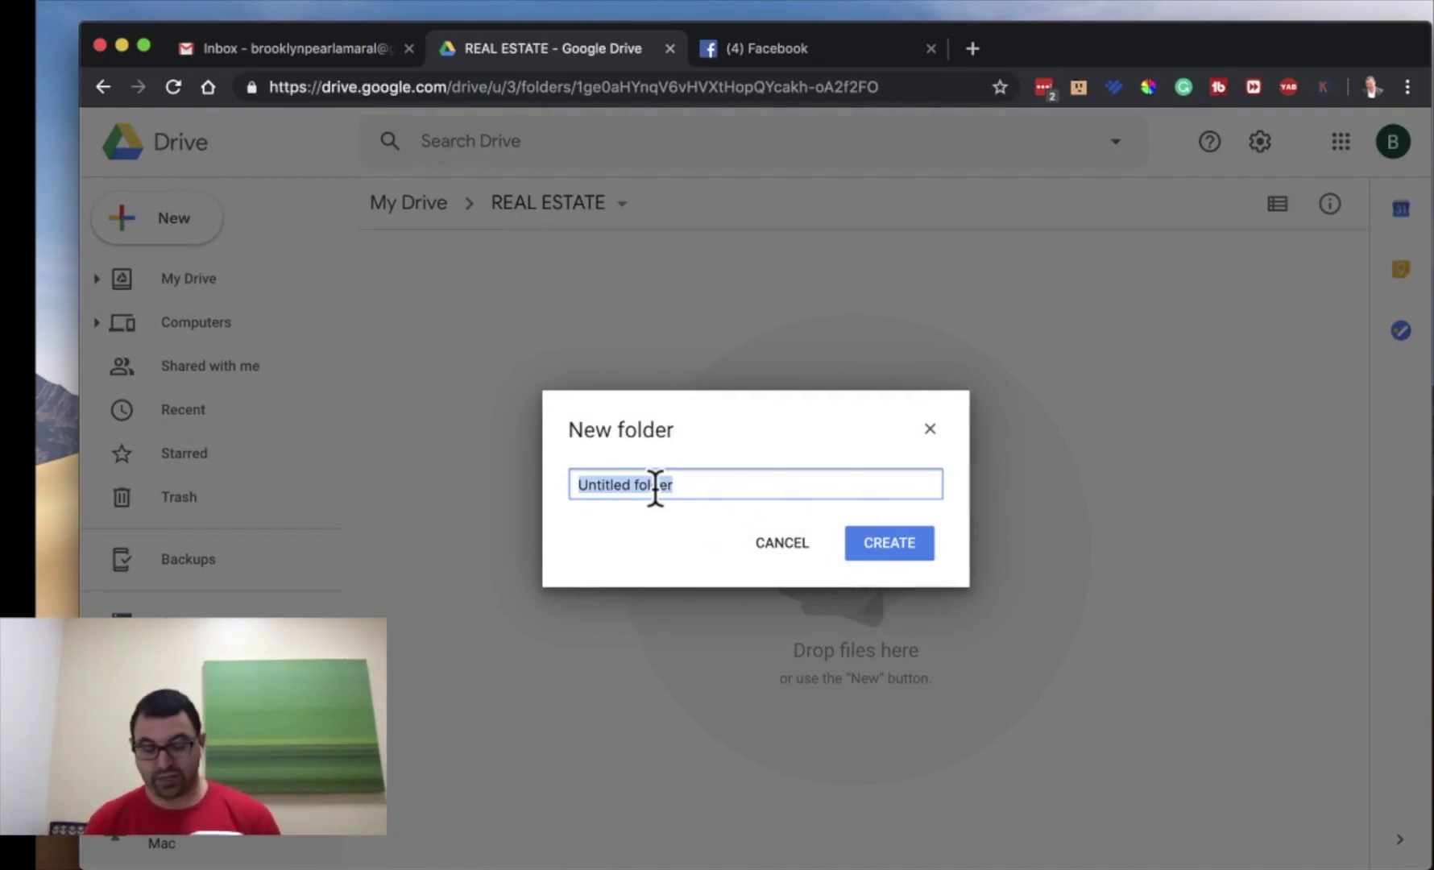
pyautogui.write('TRAININGS')
pyautogui.press('Return')
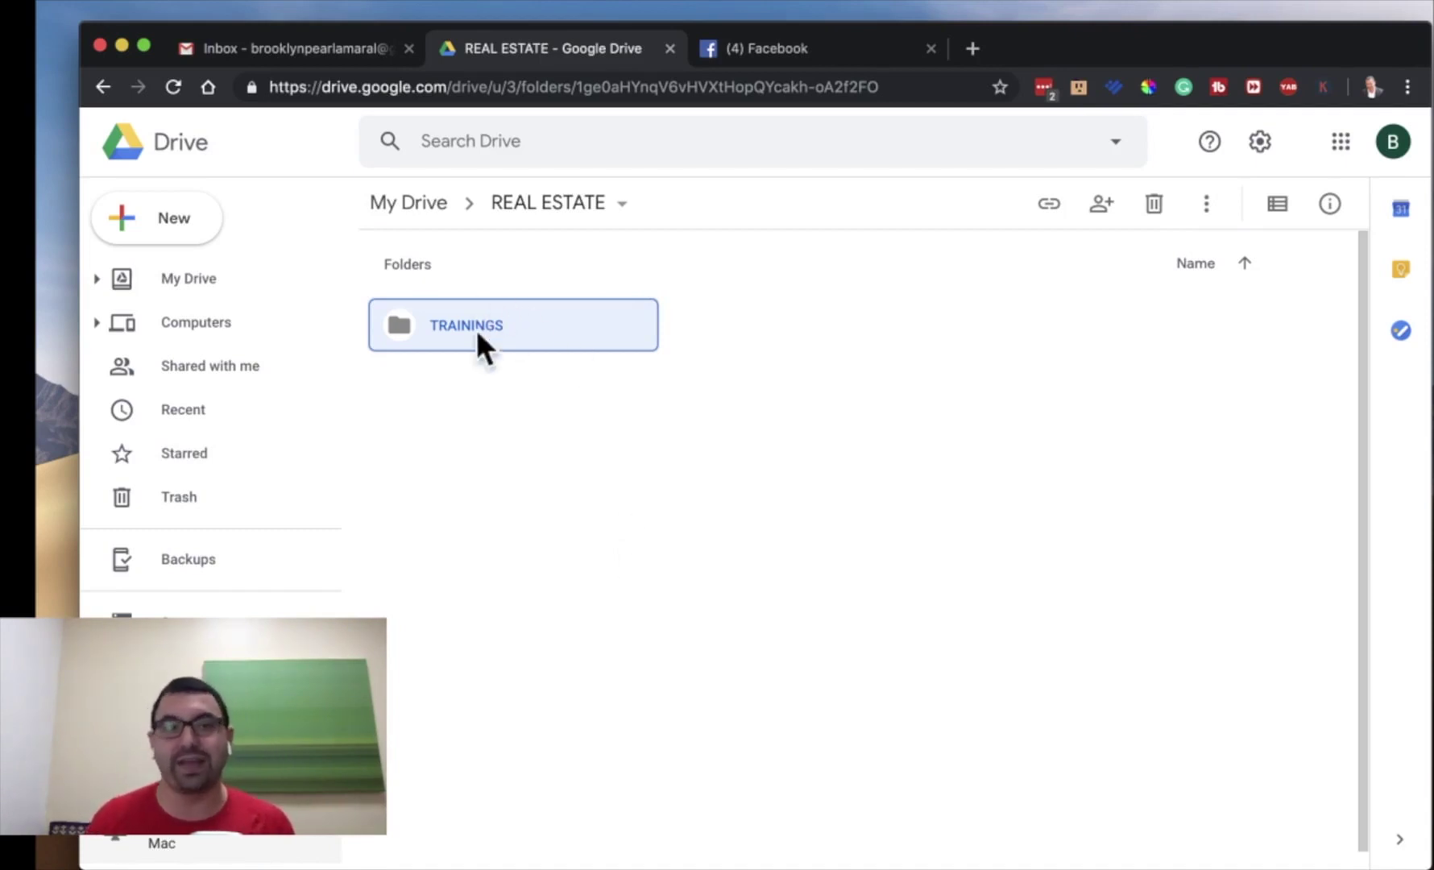
pyautogui.click(528, 548)
pyautogui.click(195, 235)
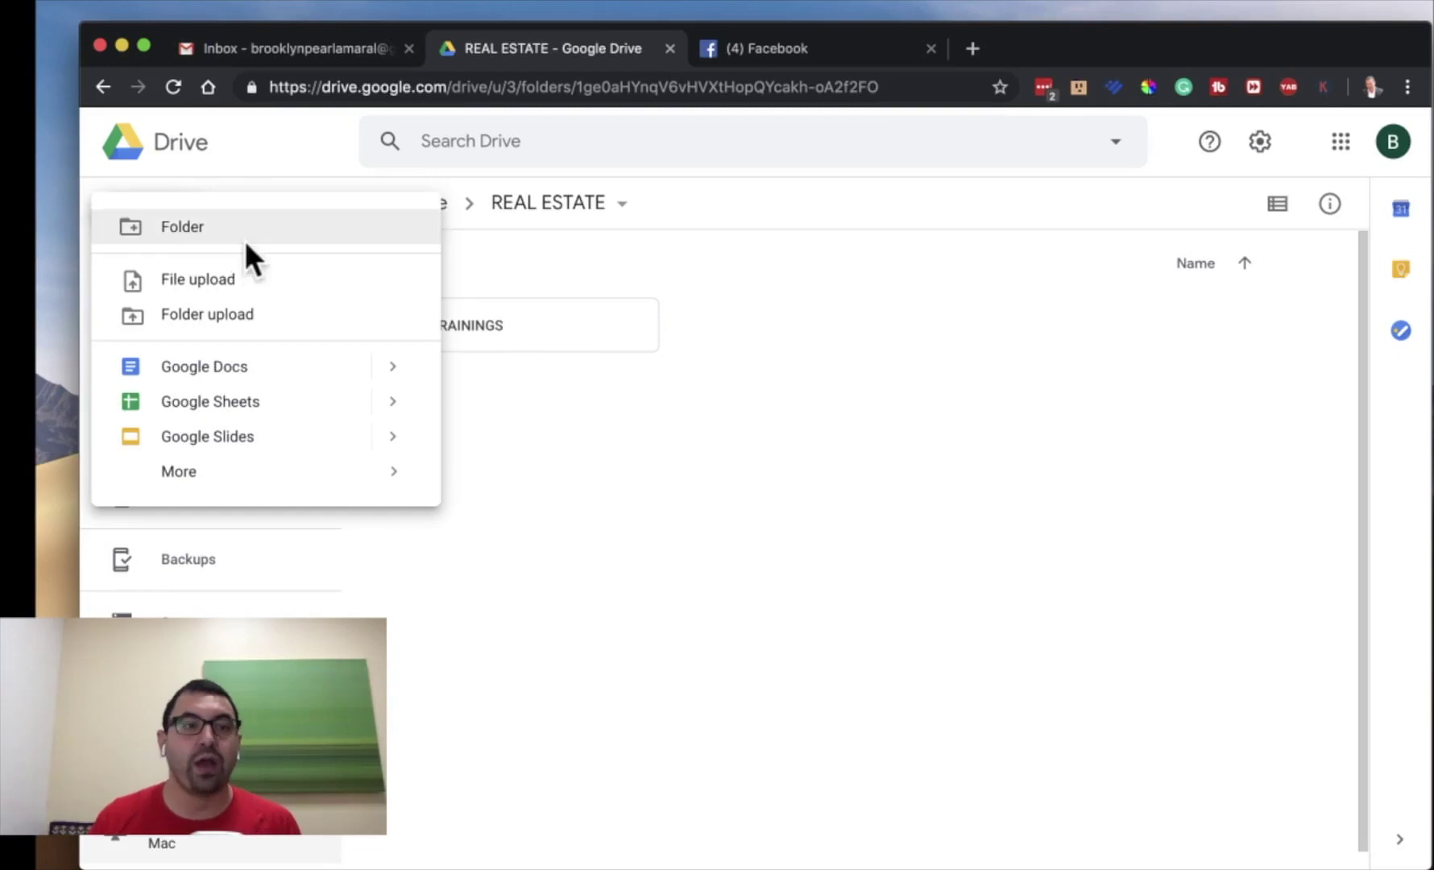
pyautogui.click(246, 243)
pyautogui.write('123 MAIN ST')
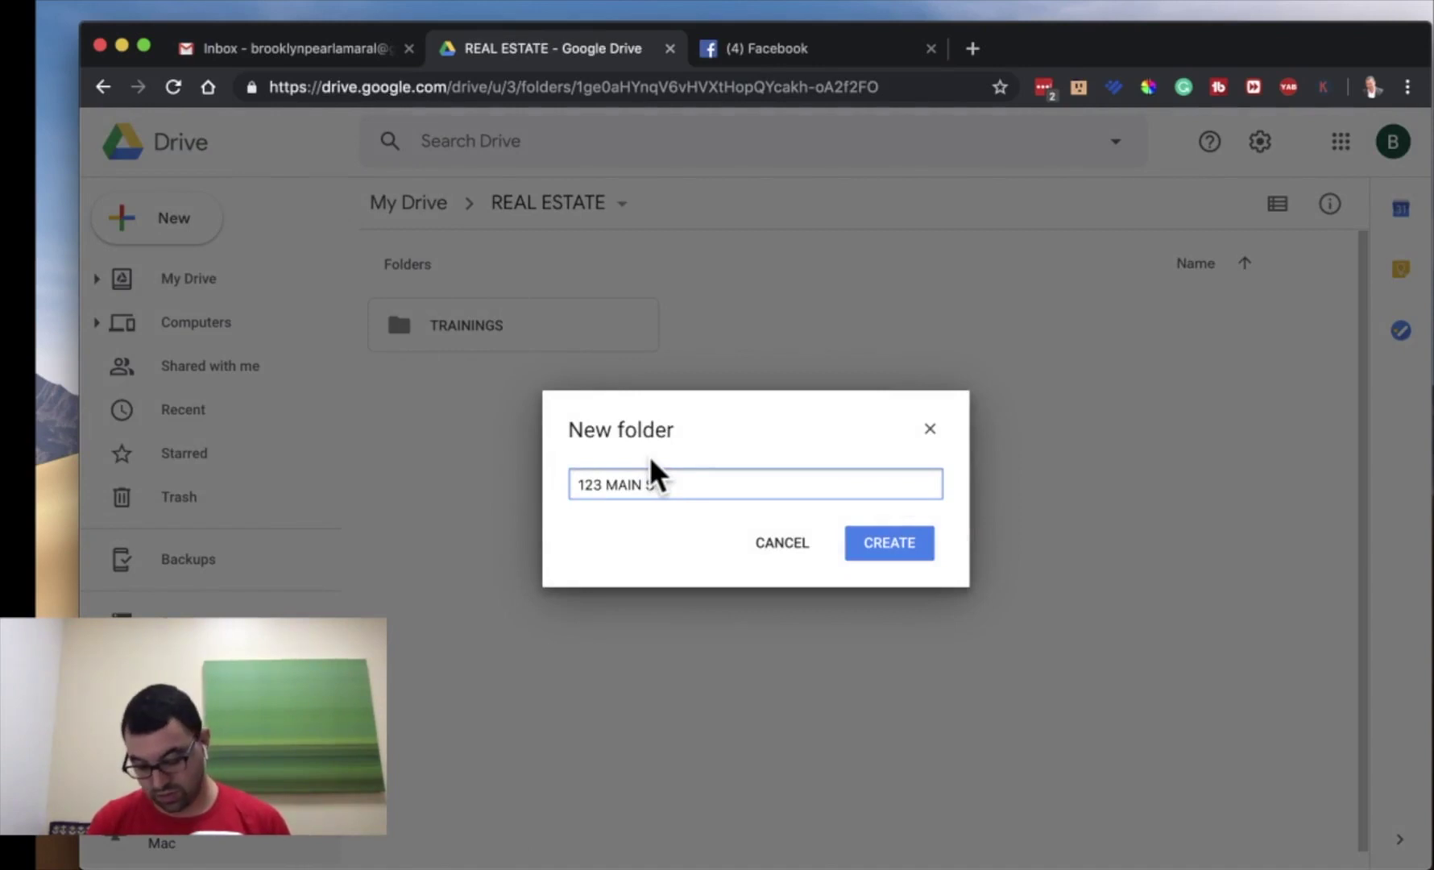
pyautogui.write(' SANFOR')
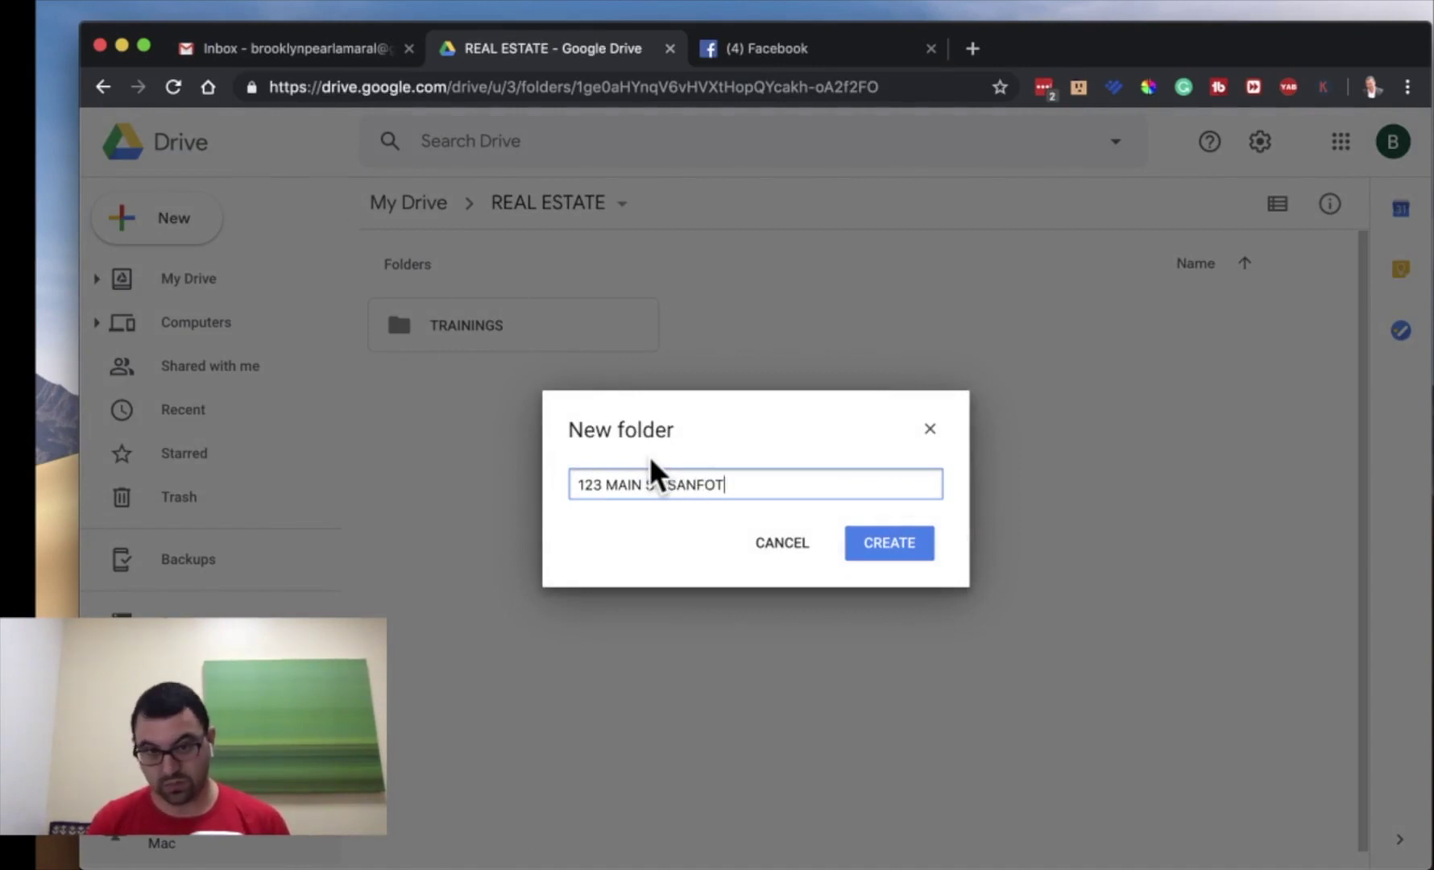
pyautogui.write('D')
pyautogui.press('Return')
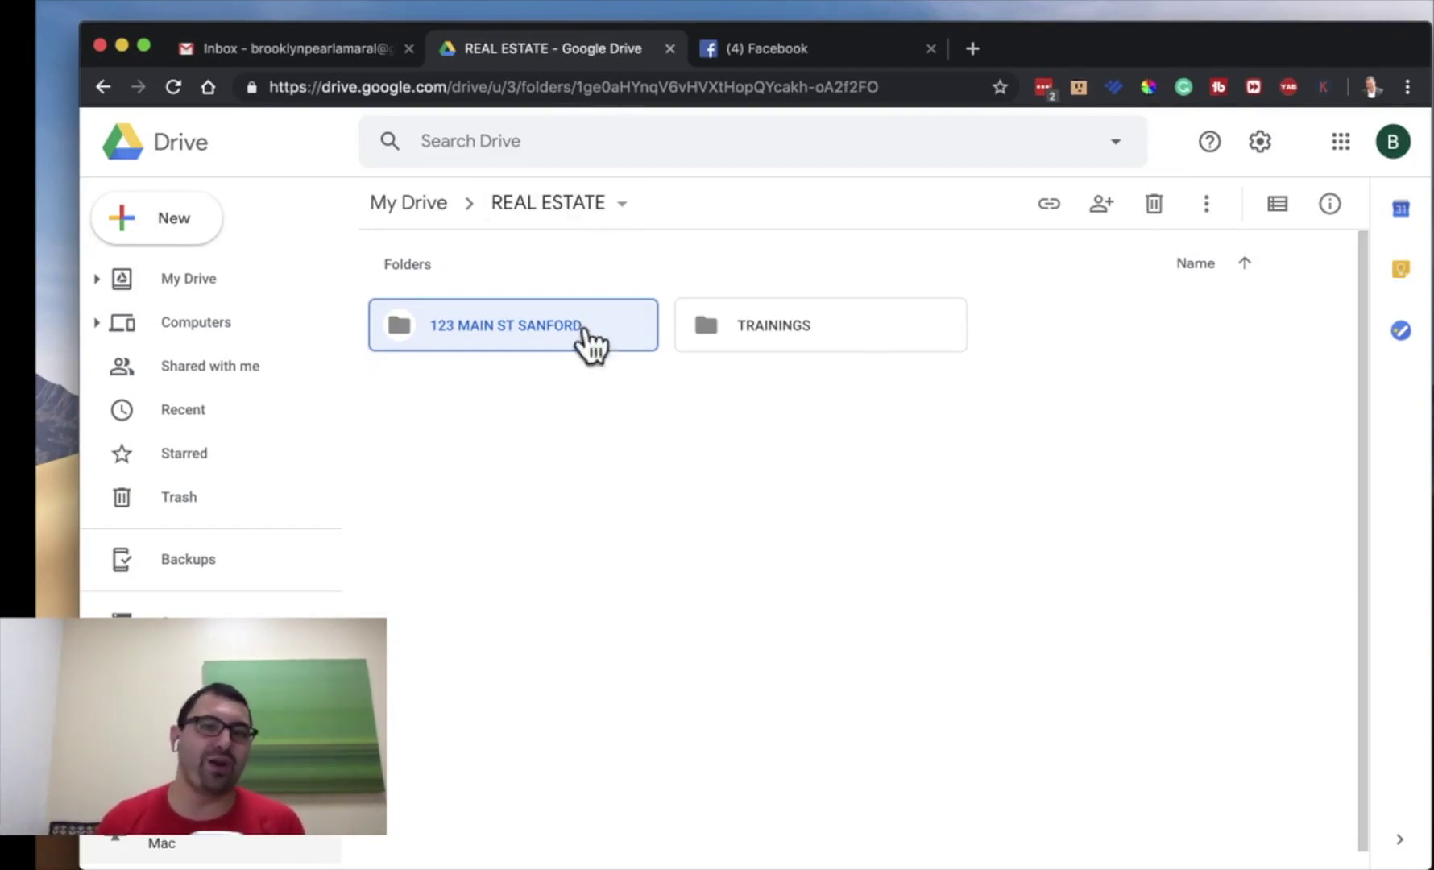
# - Add NORTH CAROLINA, AZORES and UGANDA subfolders, then select 123 MAIN ST SANFORD
pyautogui.click(190, 230)
pyautogui.click(245, 235)
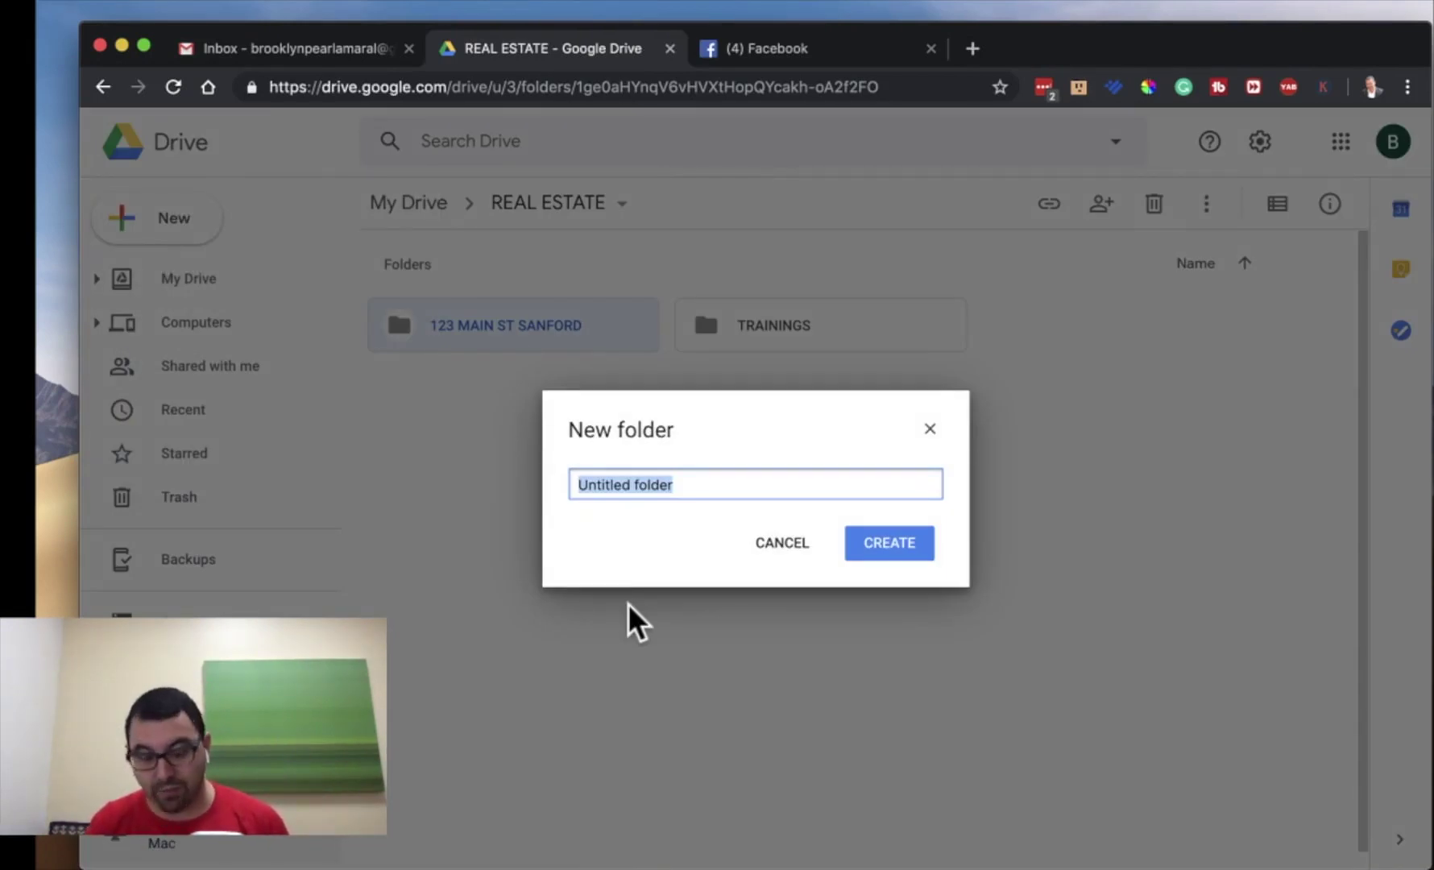
pyautogui.write('NORTH CAROL')
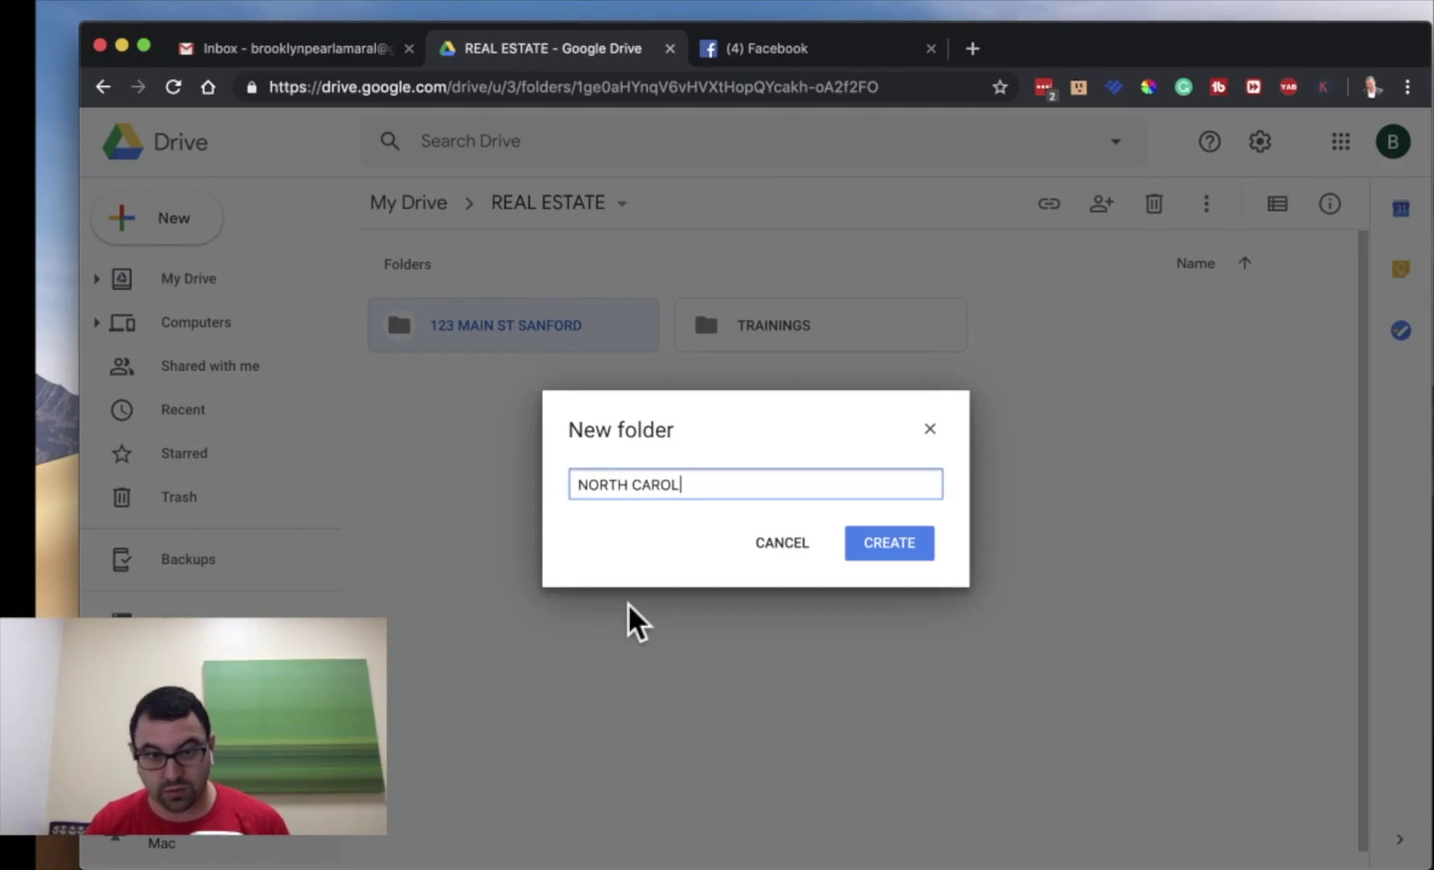
pyautogui.write('INA')
pyautogui.press('Return')
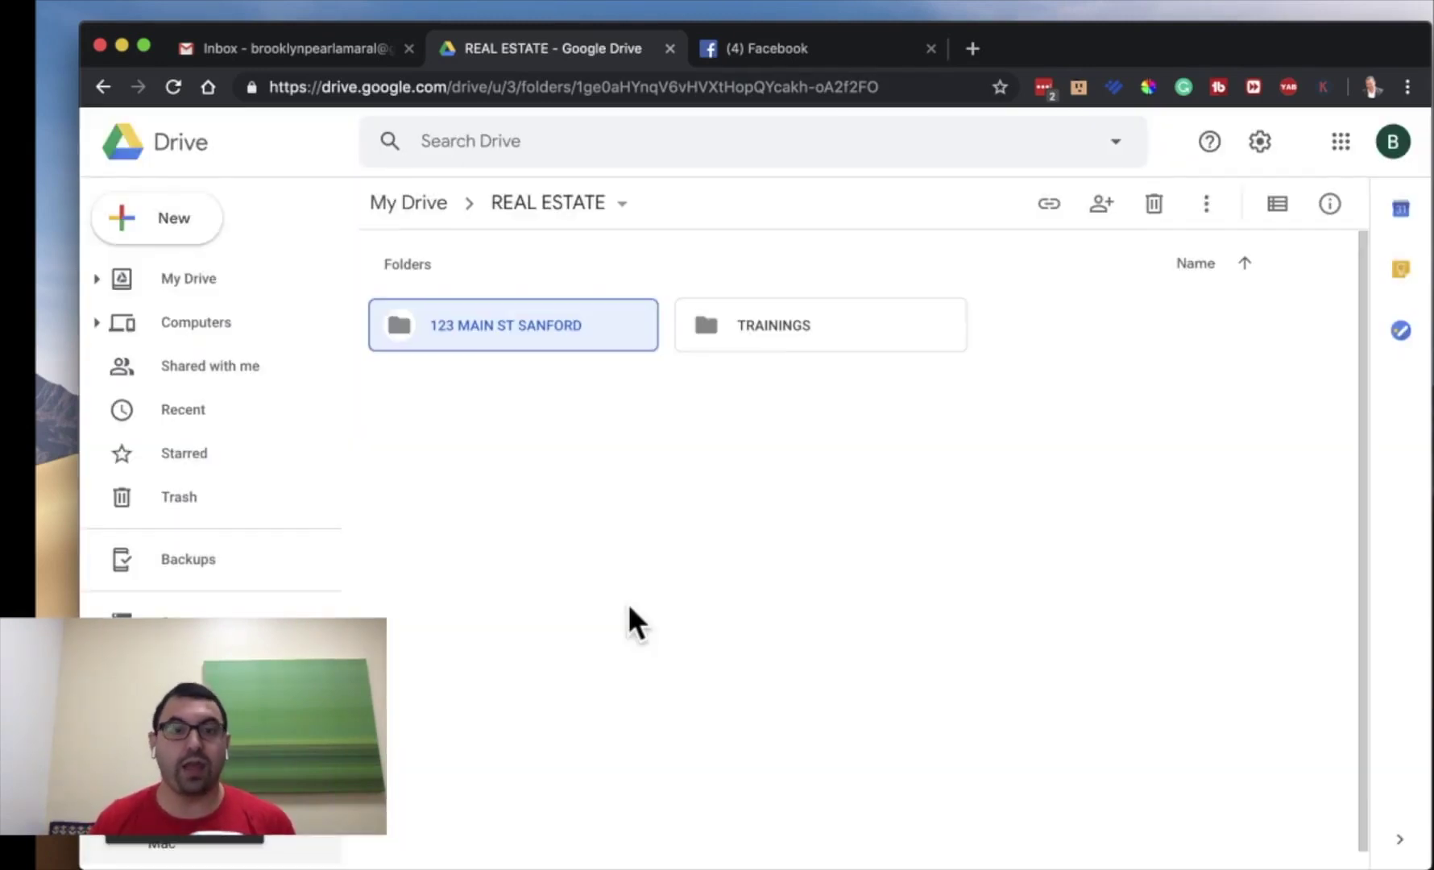
pyautogui.click(190, 219)
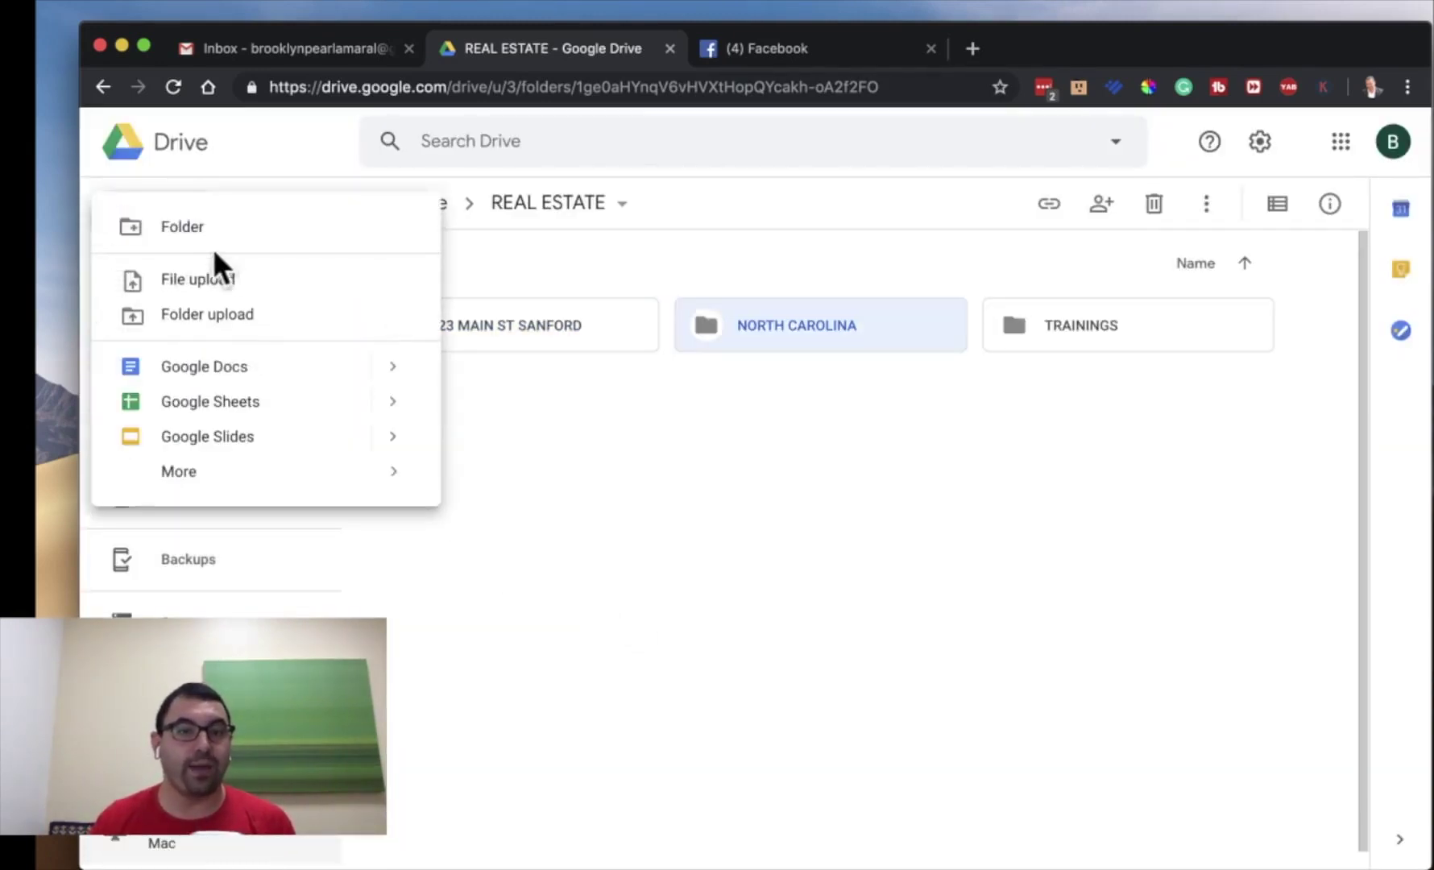
pyautogui.click(211, 229)
pyautogui.write('zo')
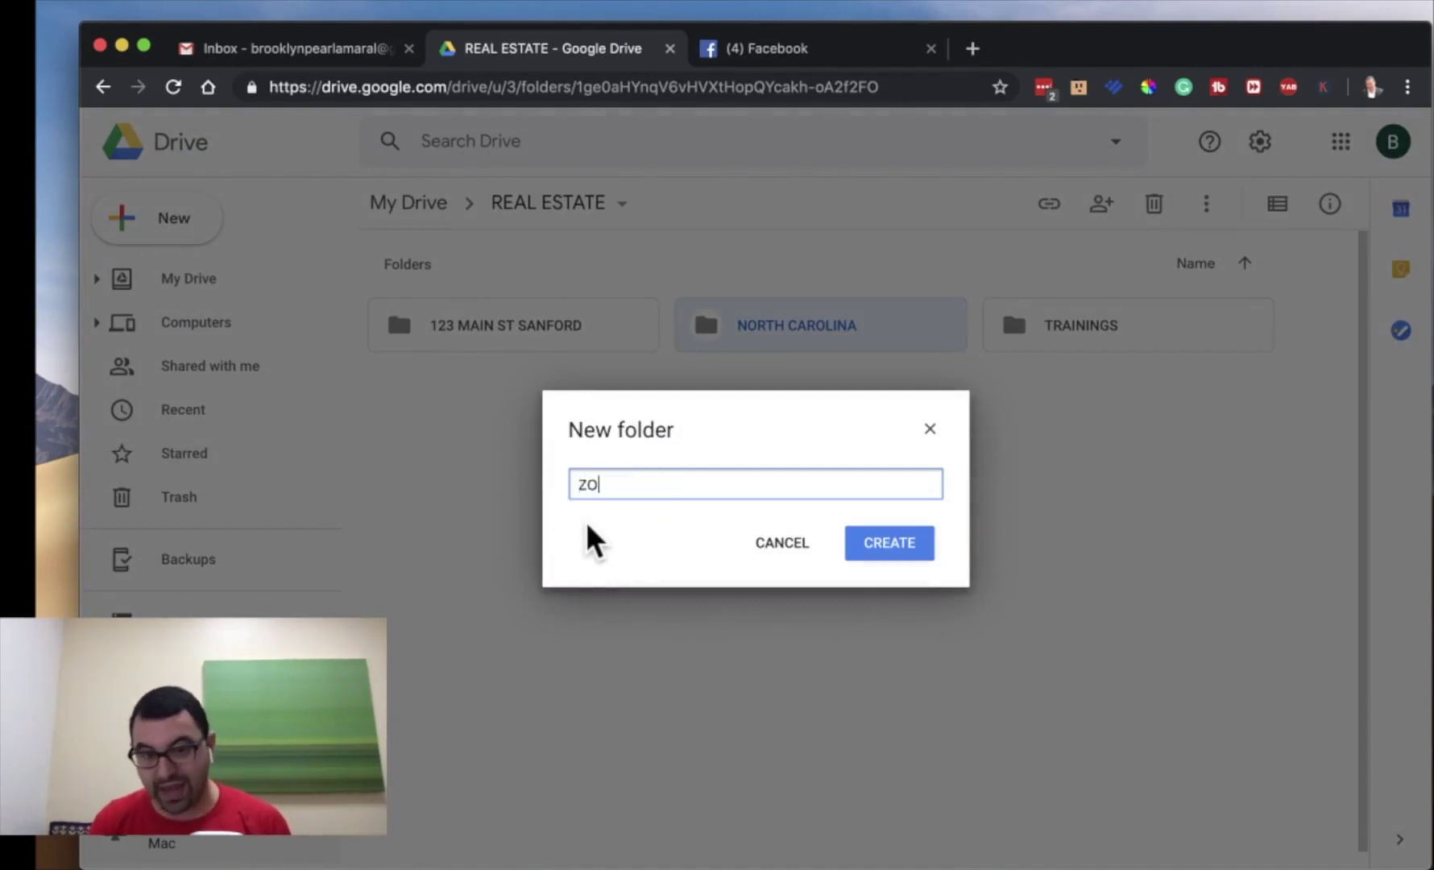
pyautogui.press('BackSpace')
pyautogui.press('BackSpace')
pyautogui.write('A')
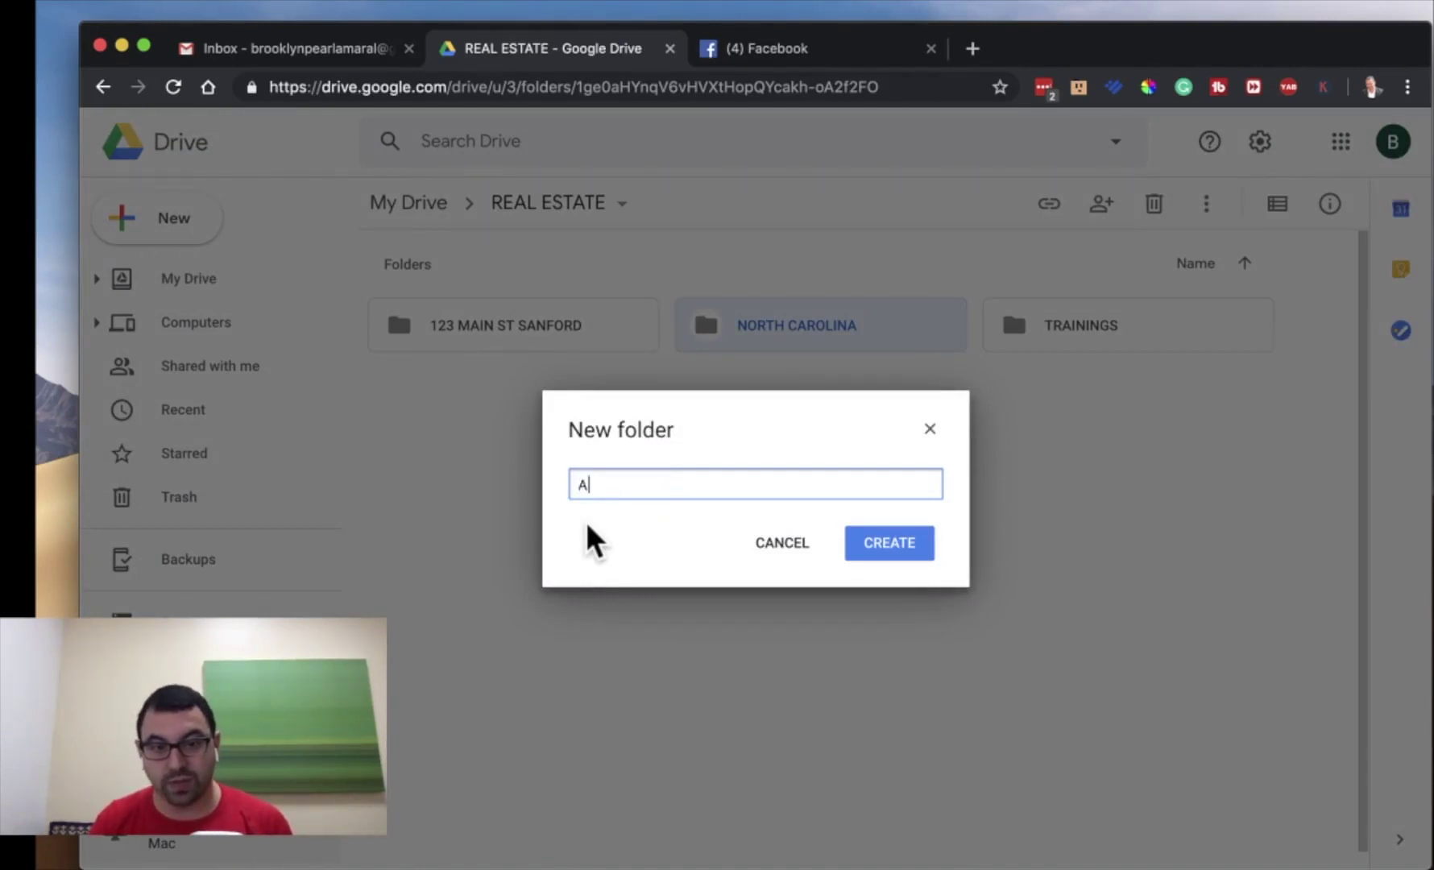
pyautogui.write('ZORES')
pyautogui.press('Return')
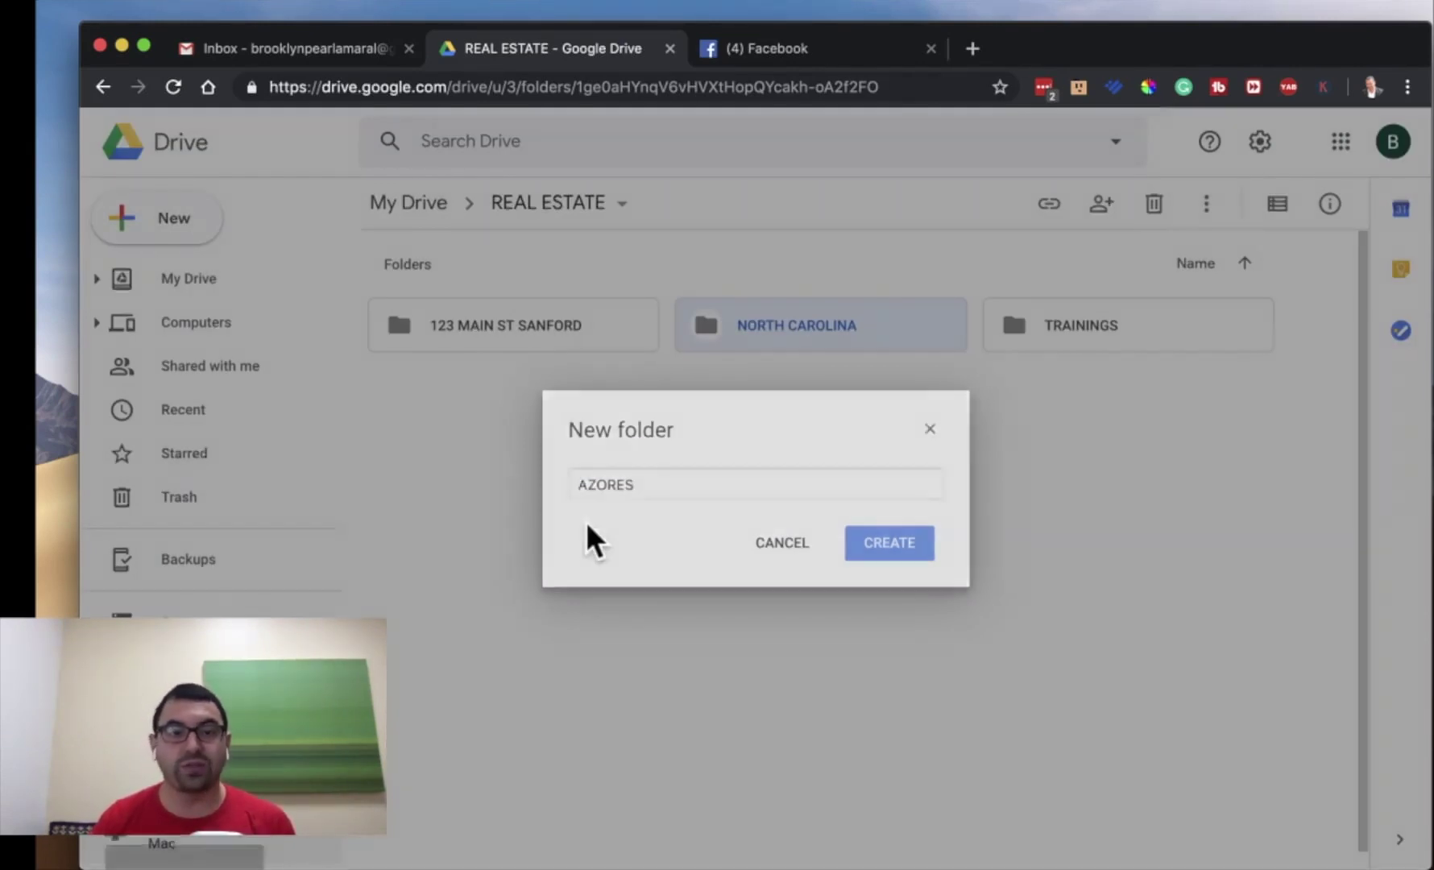
pyautogui.click(165, 228)
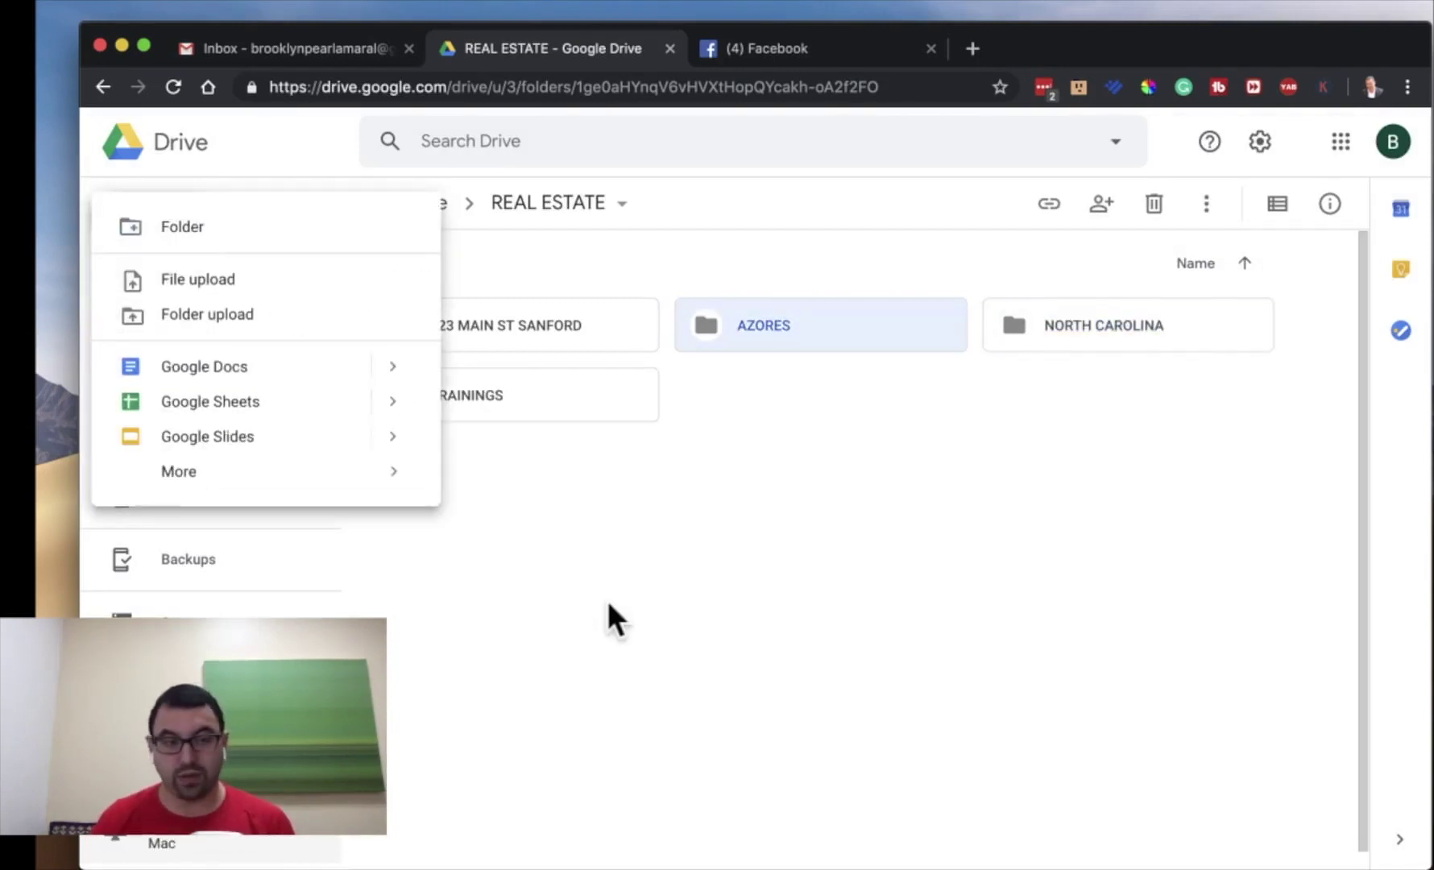
pyautogui.click(291, 230)
pyautogui.write('USA')
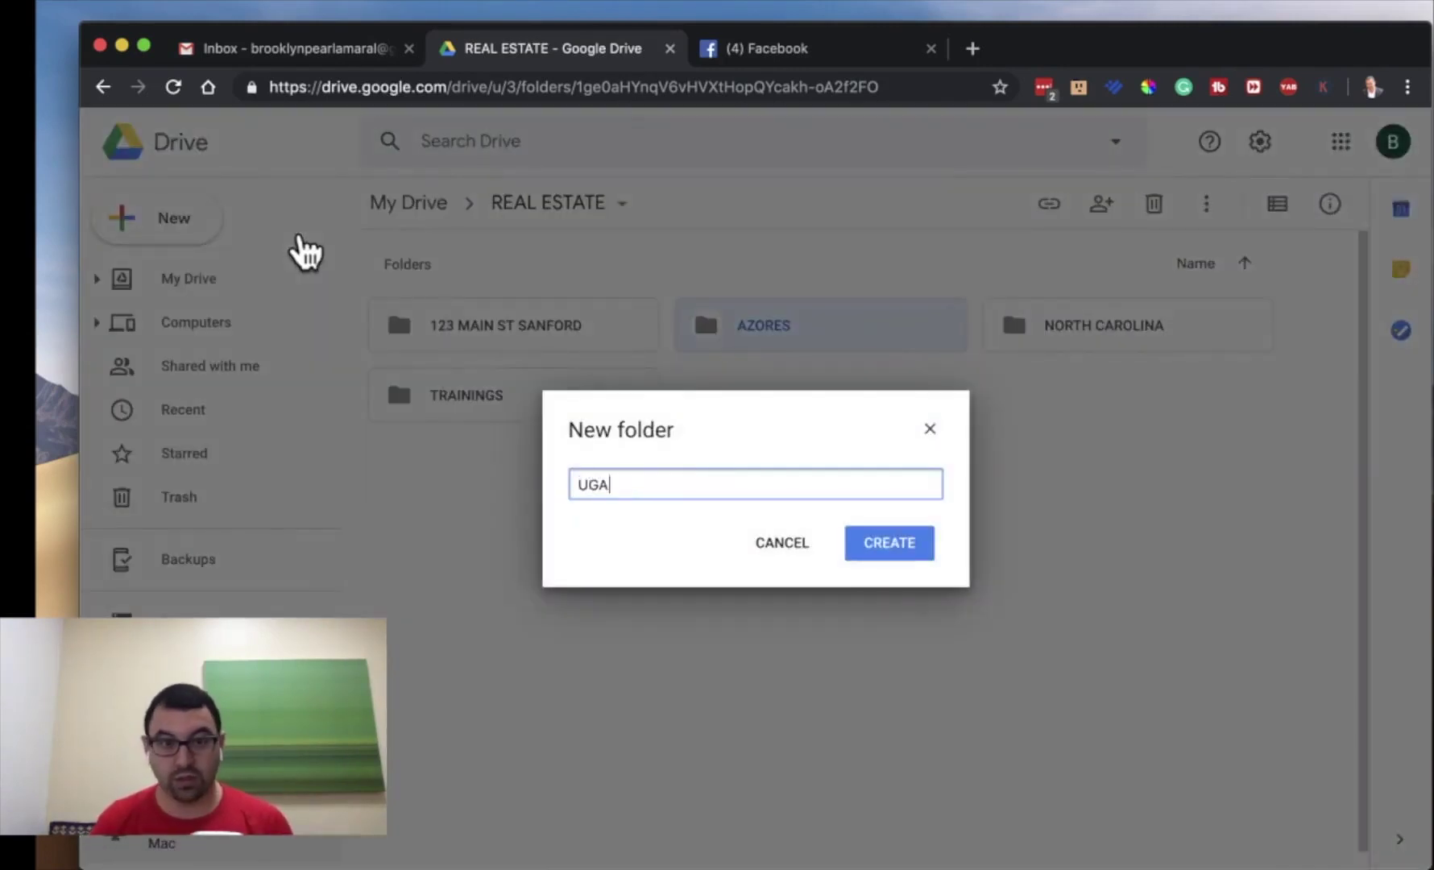
pyautogui.press('Return')
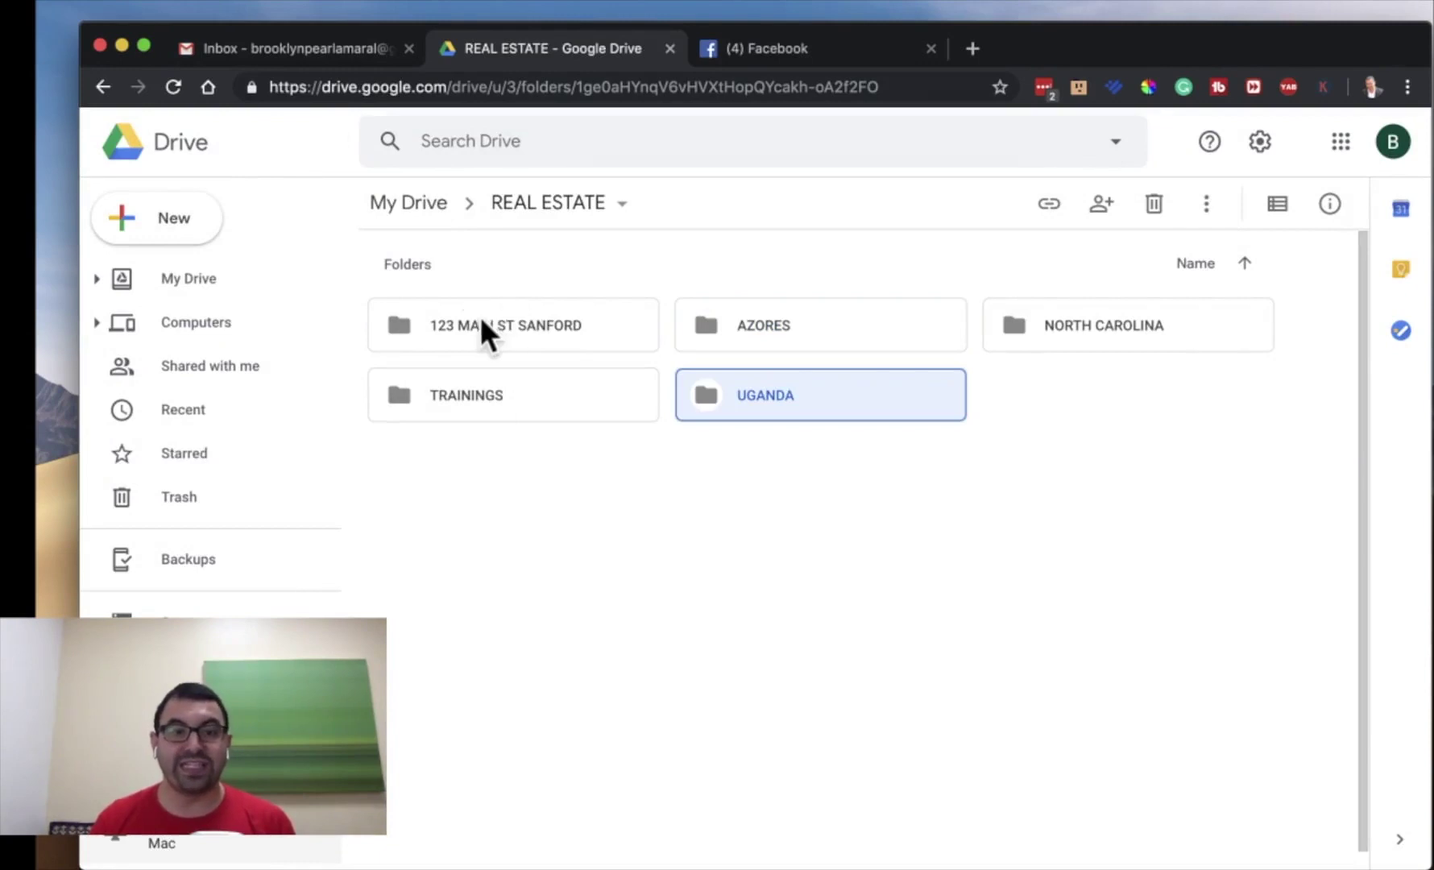
pyautogui.click(612, 316)
# - Move the 123 MAIN ST SANFORD folder into NORTH CAROLINA
pyautogui.moveTo(525, 327); pyautogui.dragTo(991, 372)
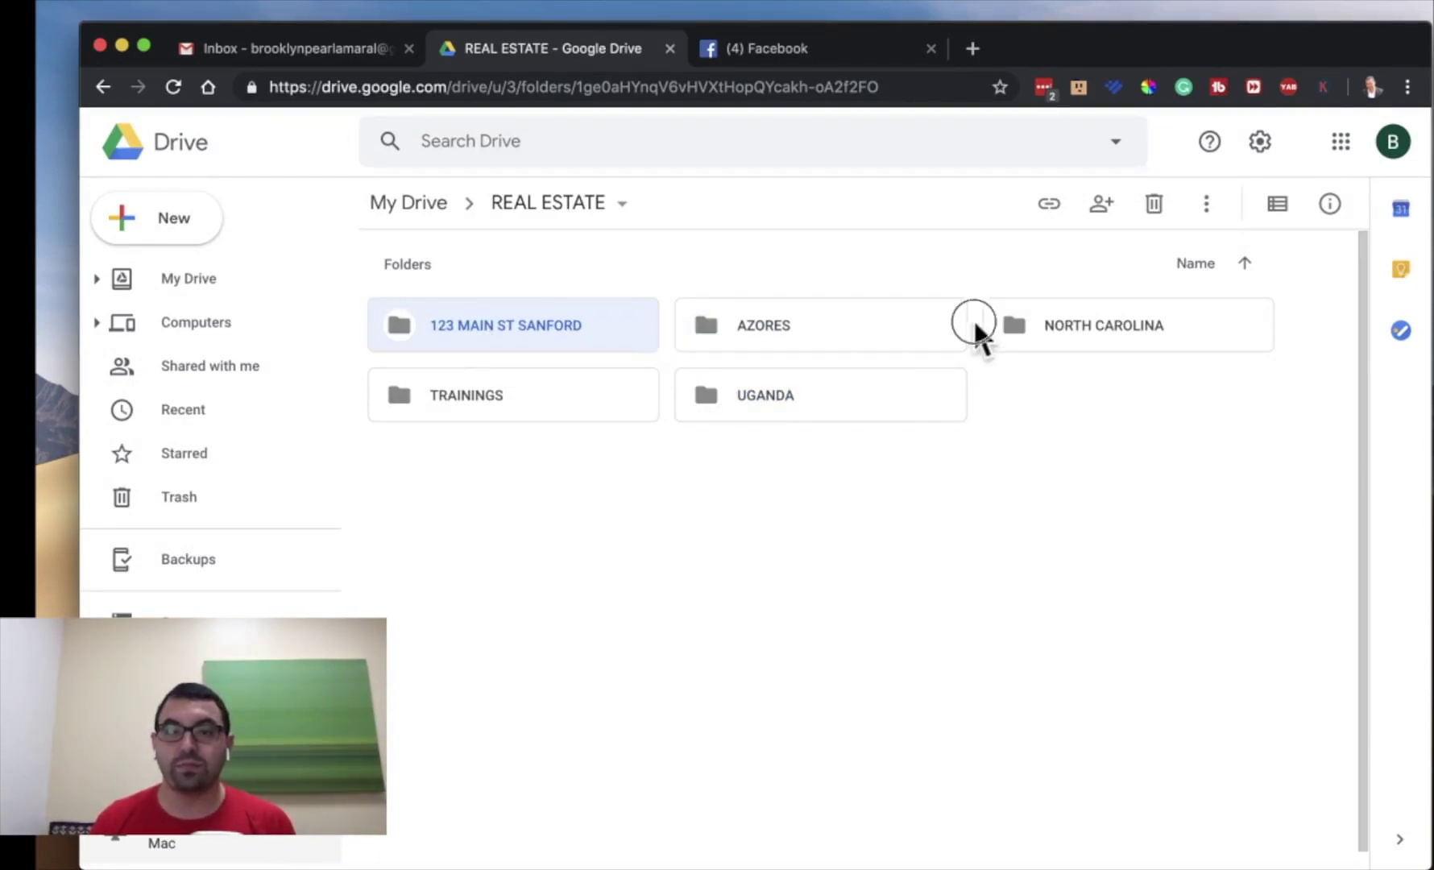
pyautogui.moveTo(483, 322); pyautogui.dragTo(1037, 321)
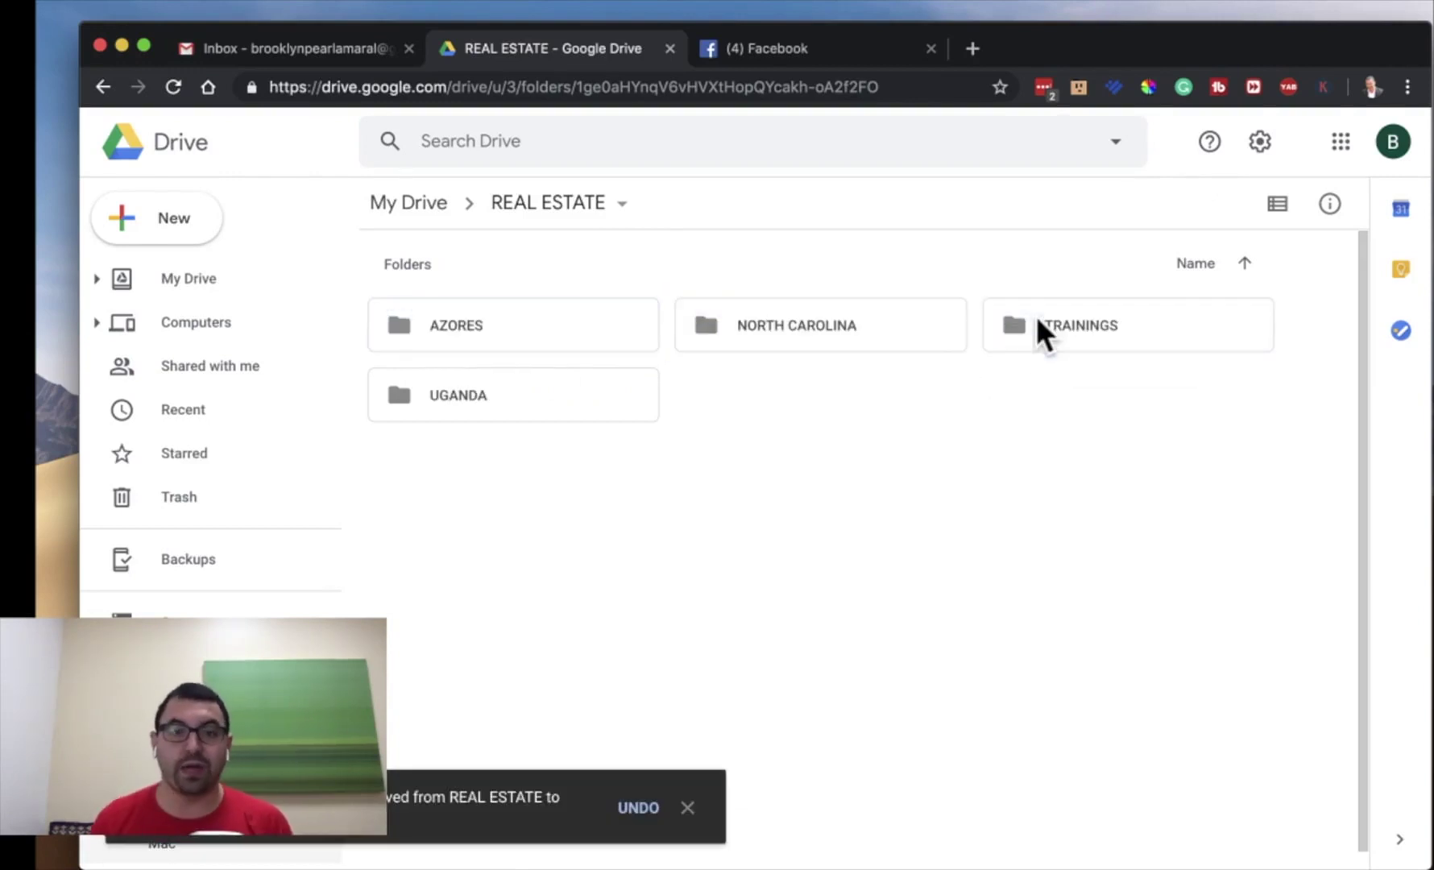
pyautogui.click(192, 233)
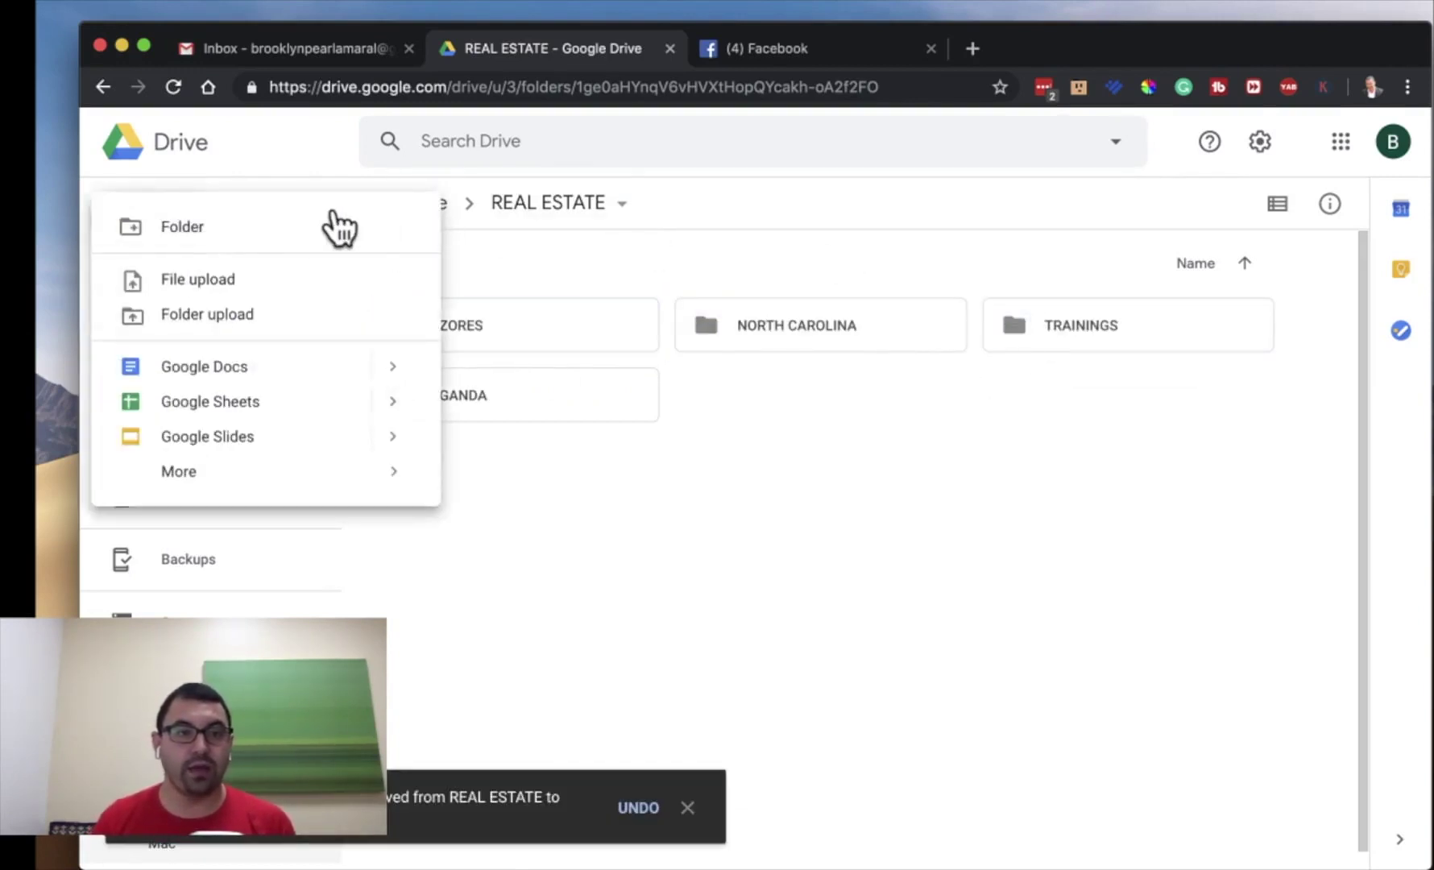
pyautogui.click(612, 419)
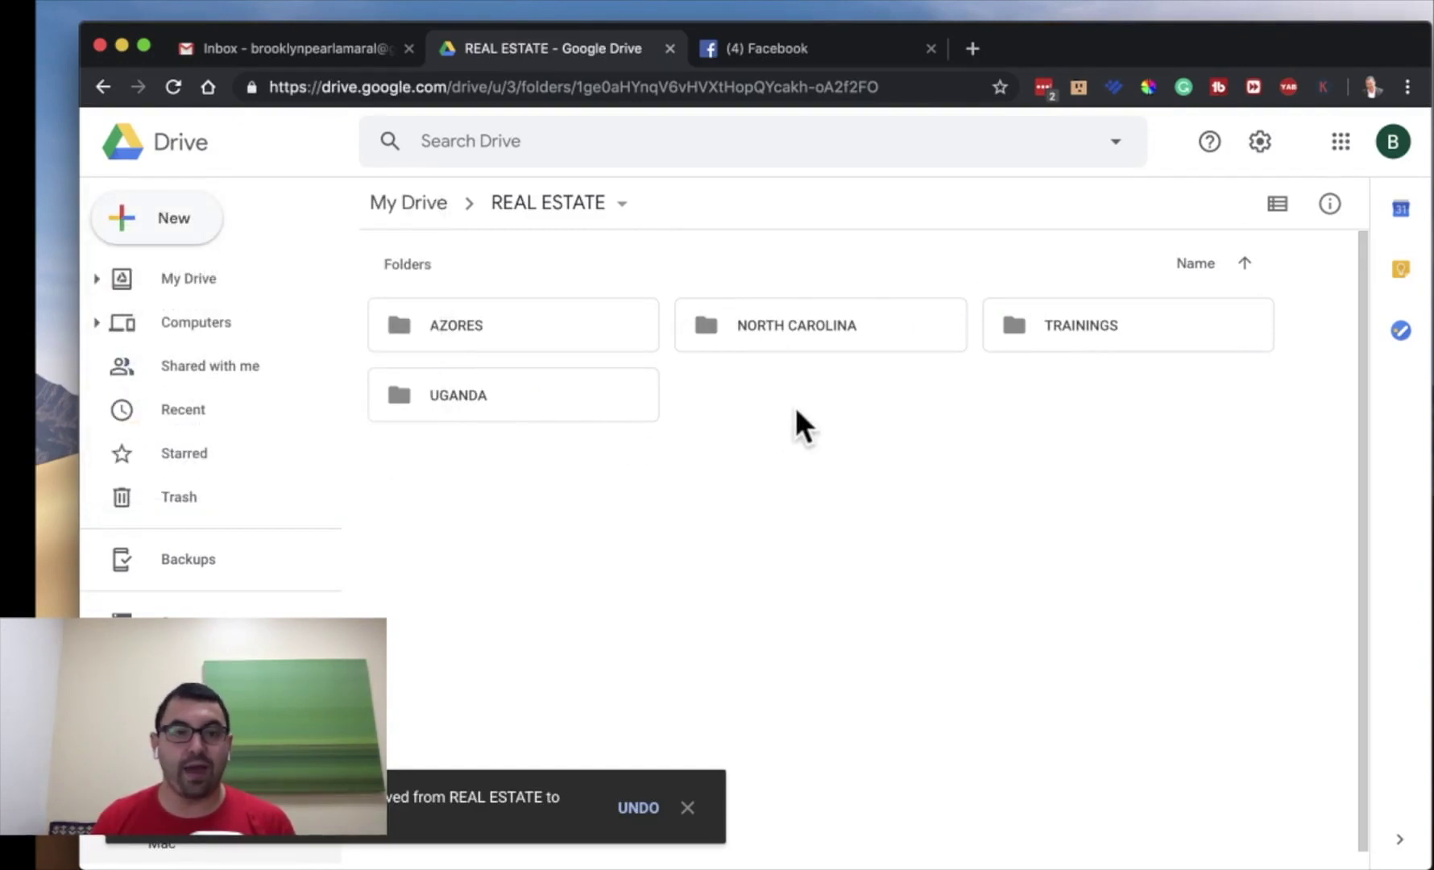
# - Inside NORTH CAROLINA, create the ACTIVES and CLOSED subfolders
pyautogui.doubleClick(774, 326)
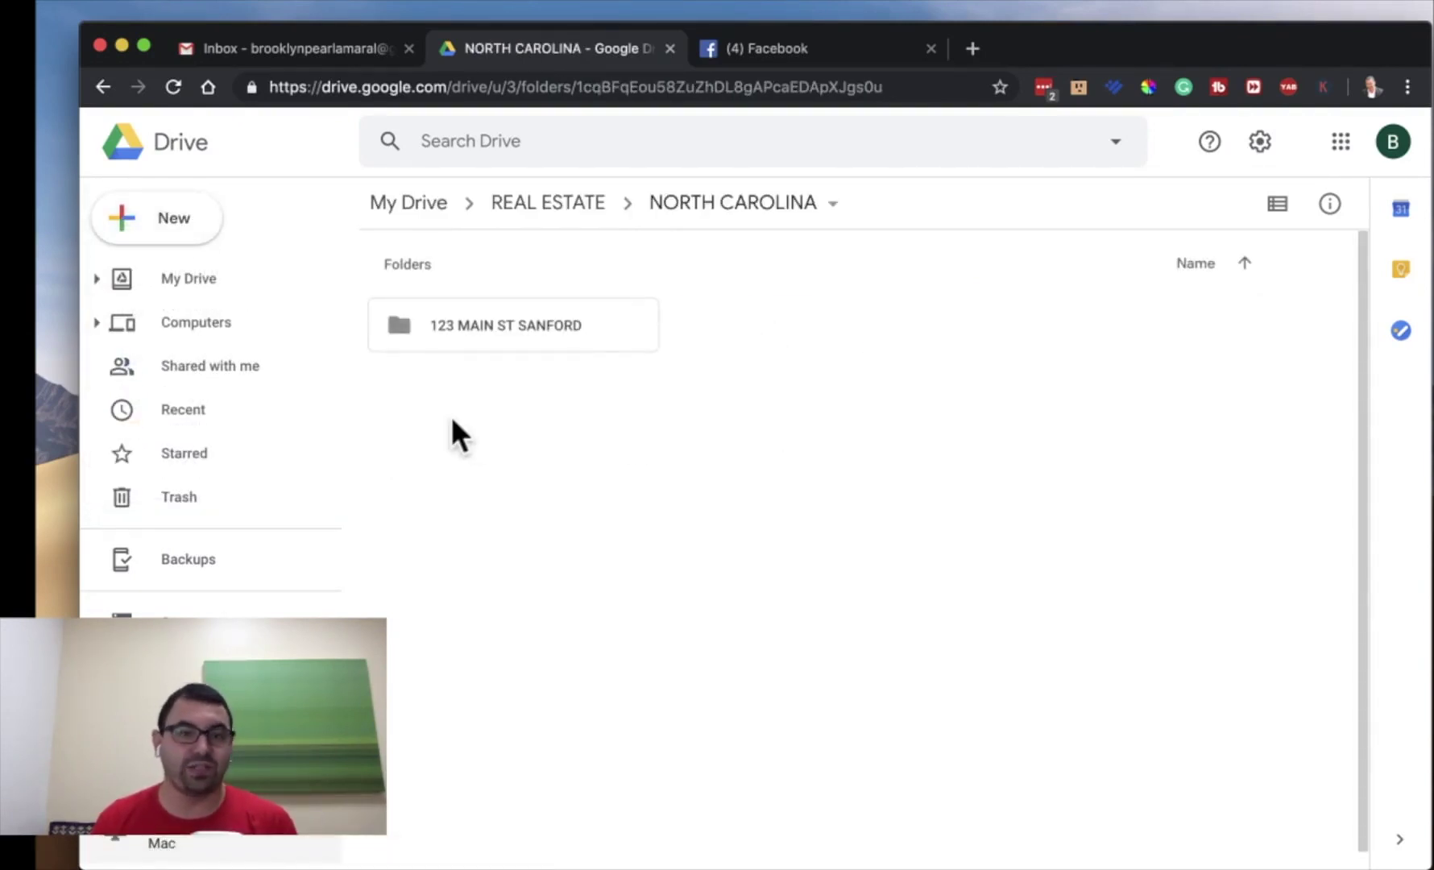
pyautogui.click(185, 223)
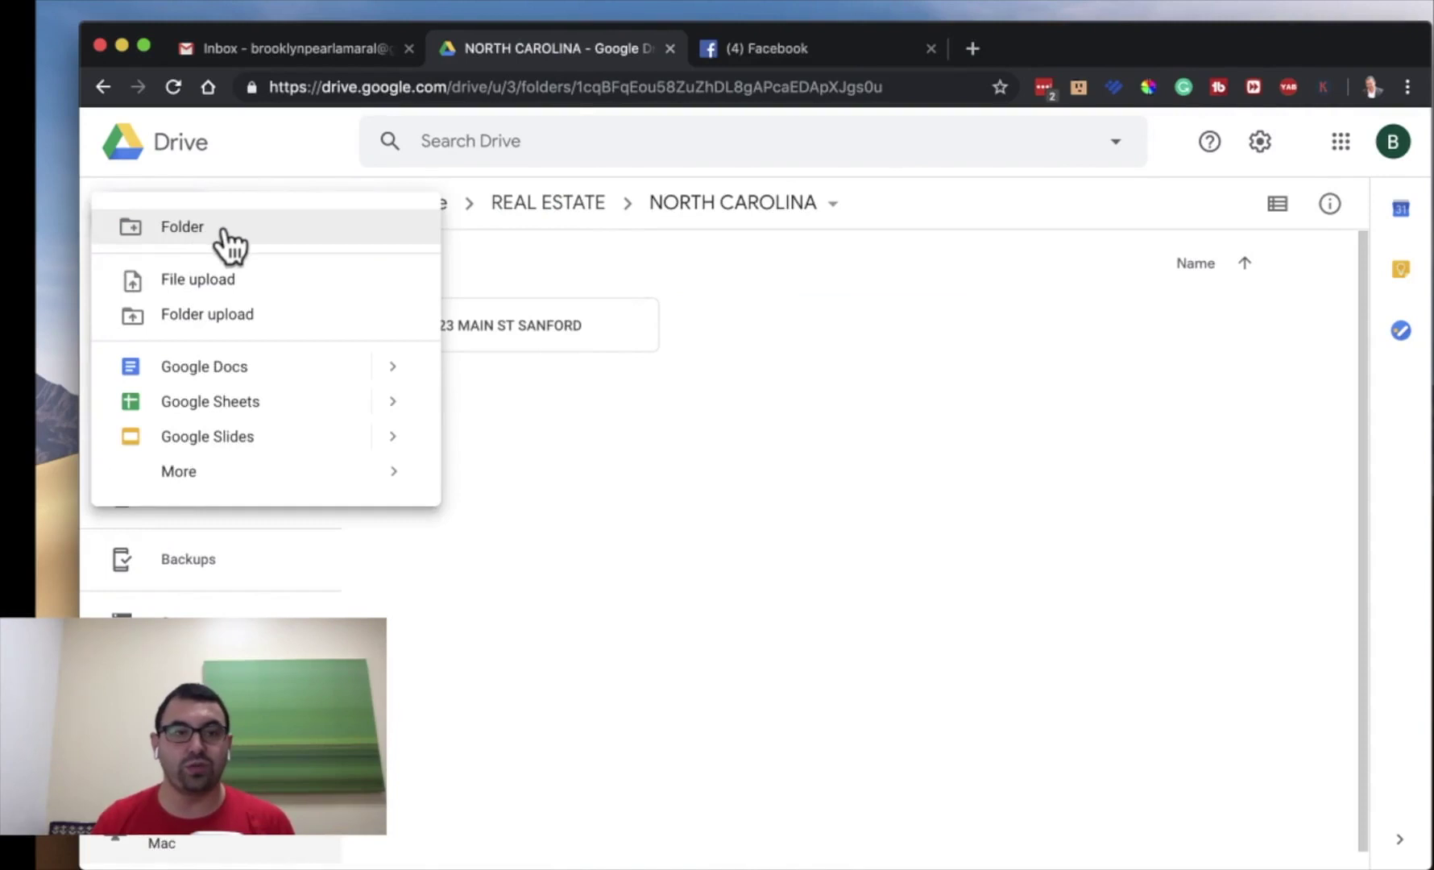
pyautogui.click(227, 235)
pyautogui.write('A')
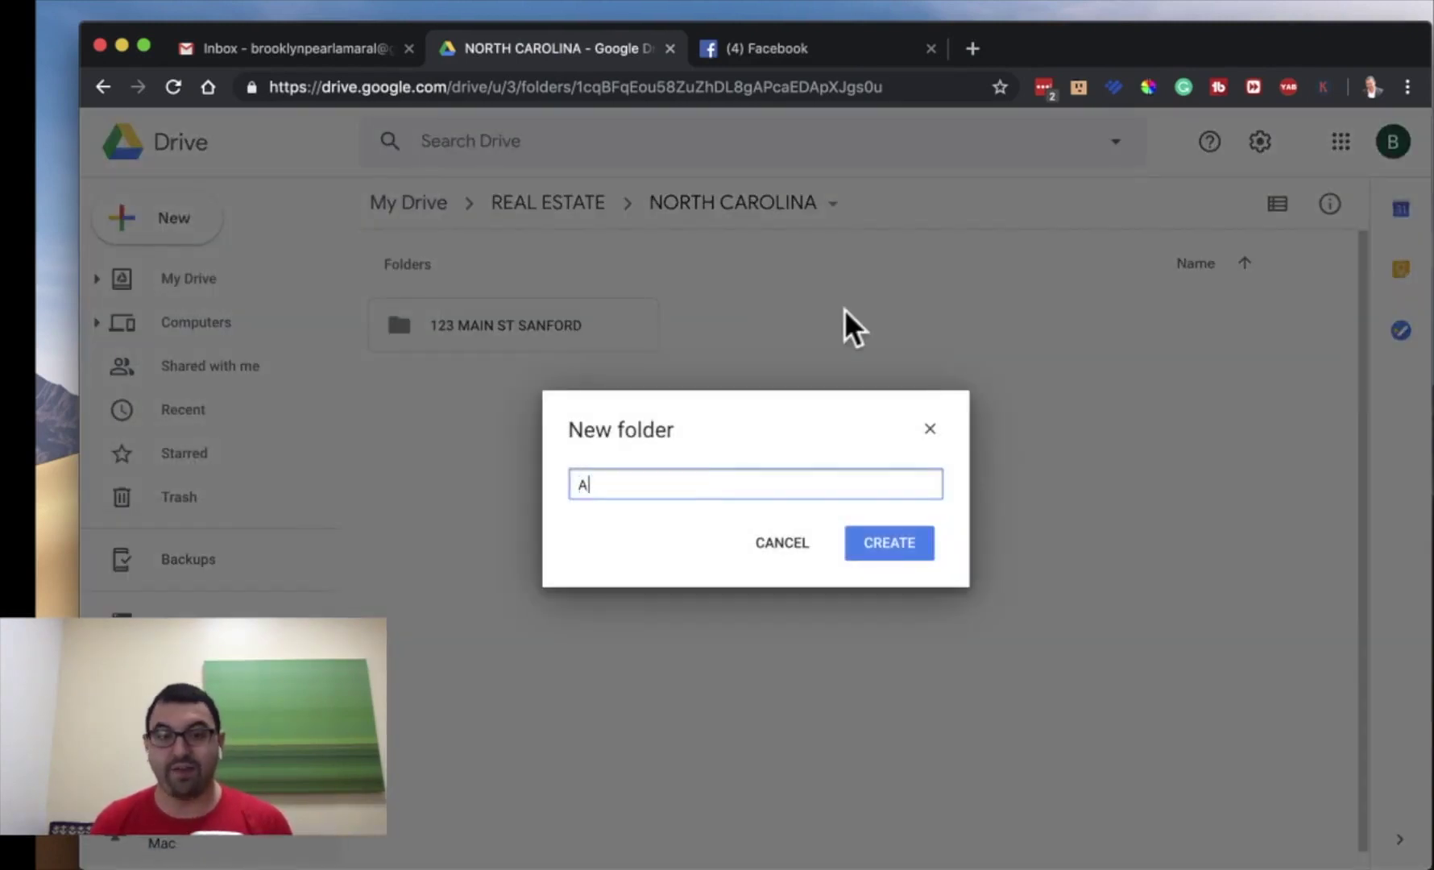
pyautogui.write('CTIVE')
pyautogui.press('Return')
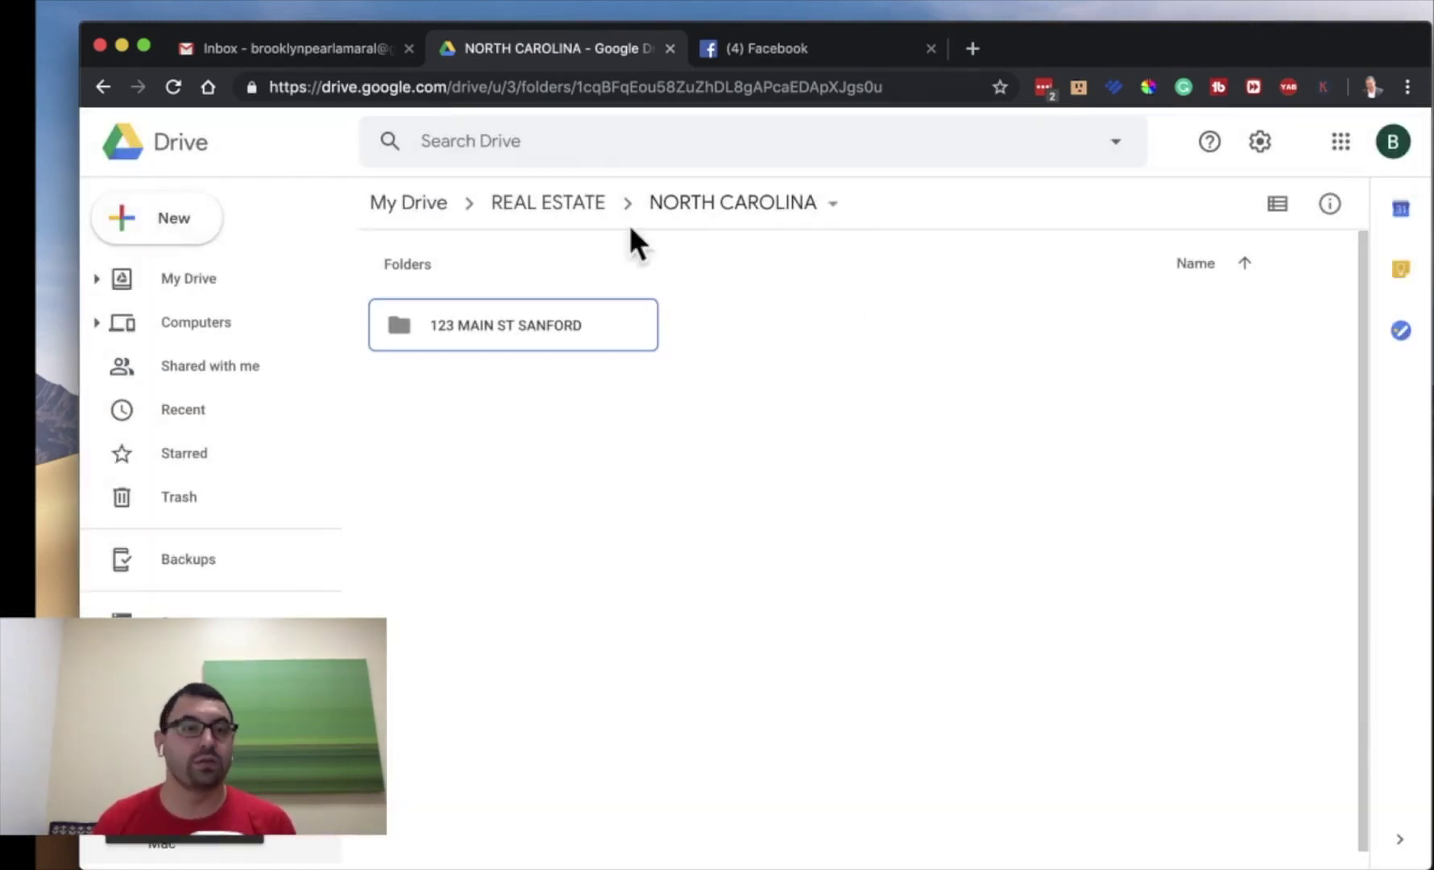
pyautogui.click(194, 230)
pyautogui.click(294, 237)
pyautogui.write('CL')
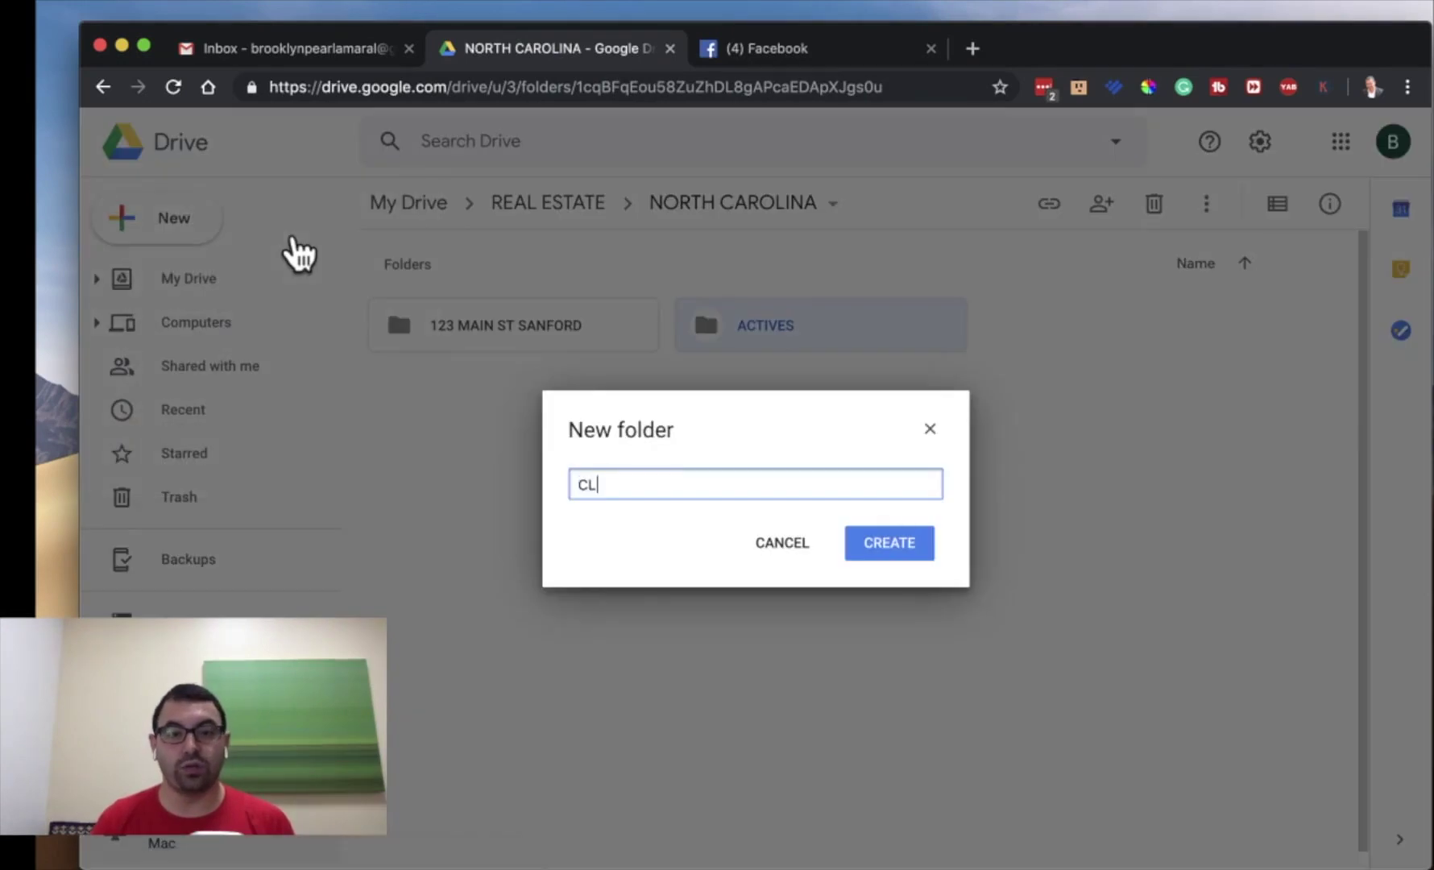
pyautogui.write('OSED')
pyautogui.press('Return')
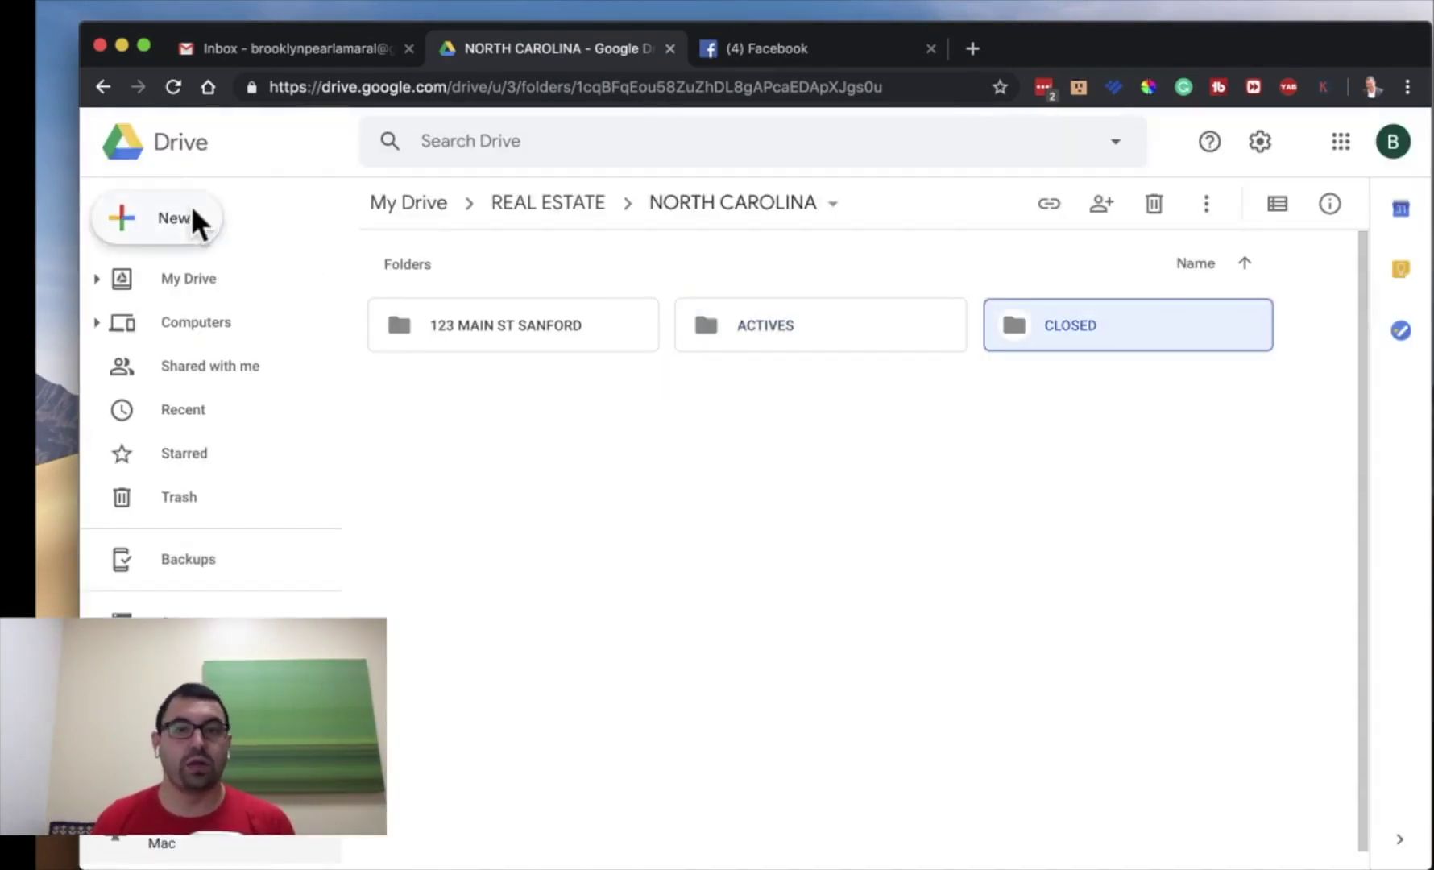
# - Add the PENDING and CONTRACTORS subfolders to NORTH CAROLINA
pyautogui.click(196, 221)
pyautogui.click(275, 250)
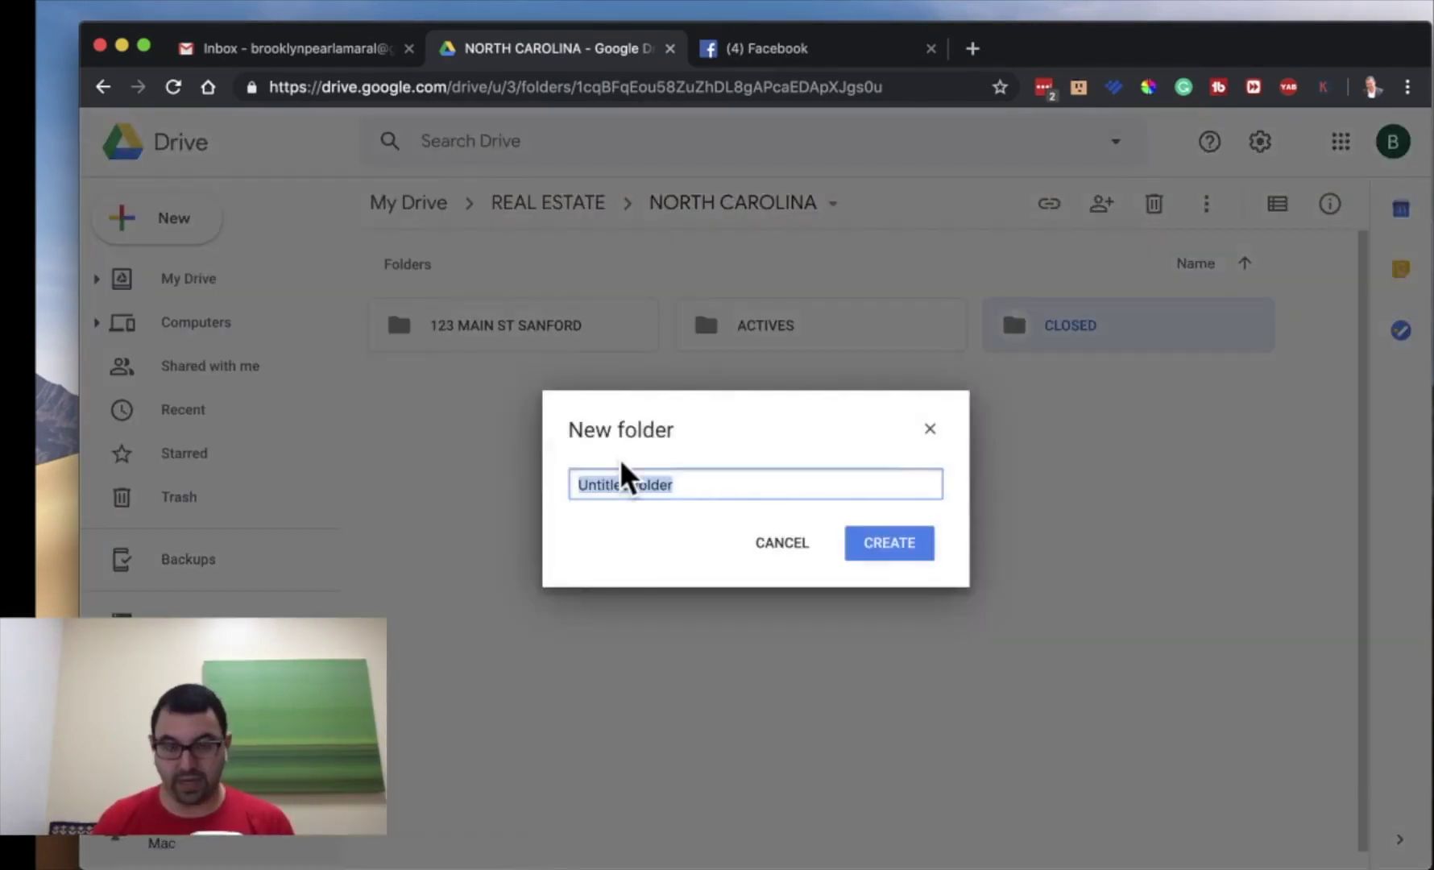
pyautogui.write('PENDING')
pyautogui.press('Return')
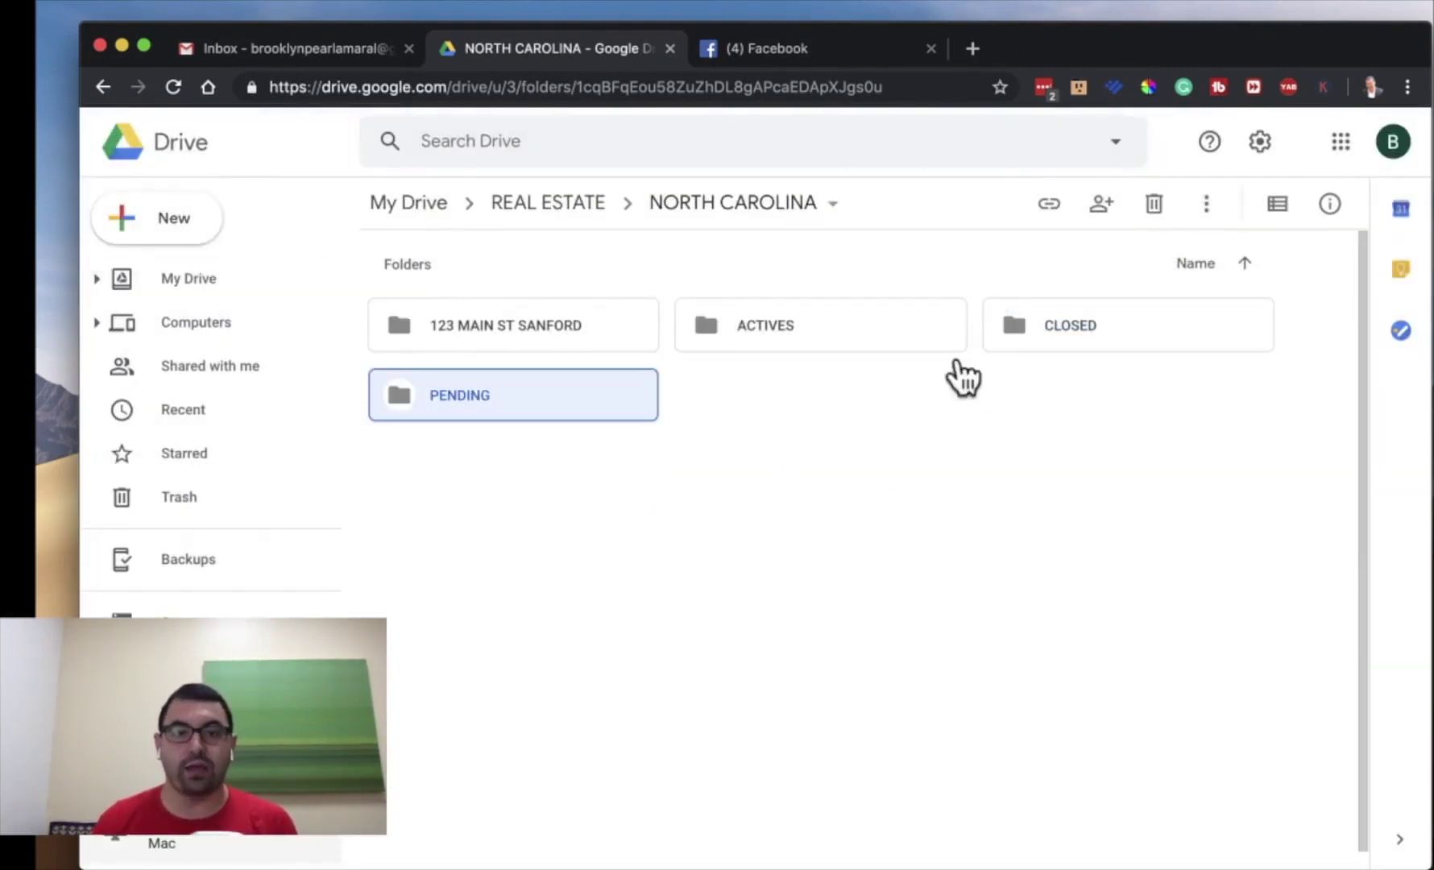
pyautogui.click(182, 233)
pyautogui.click(290, 232)
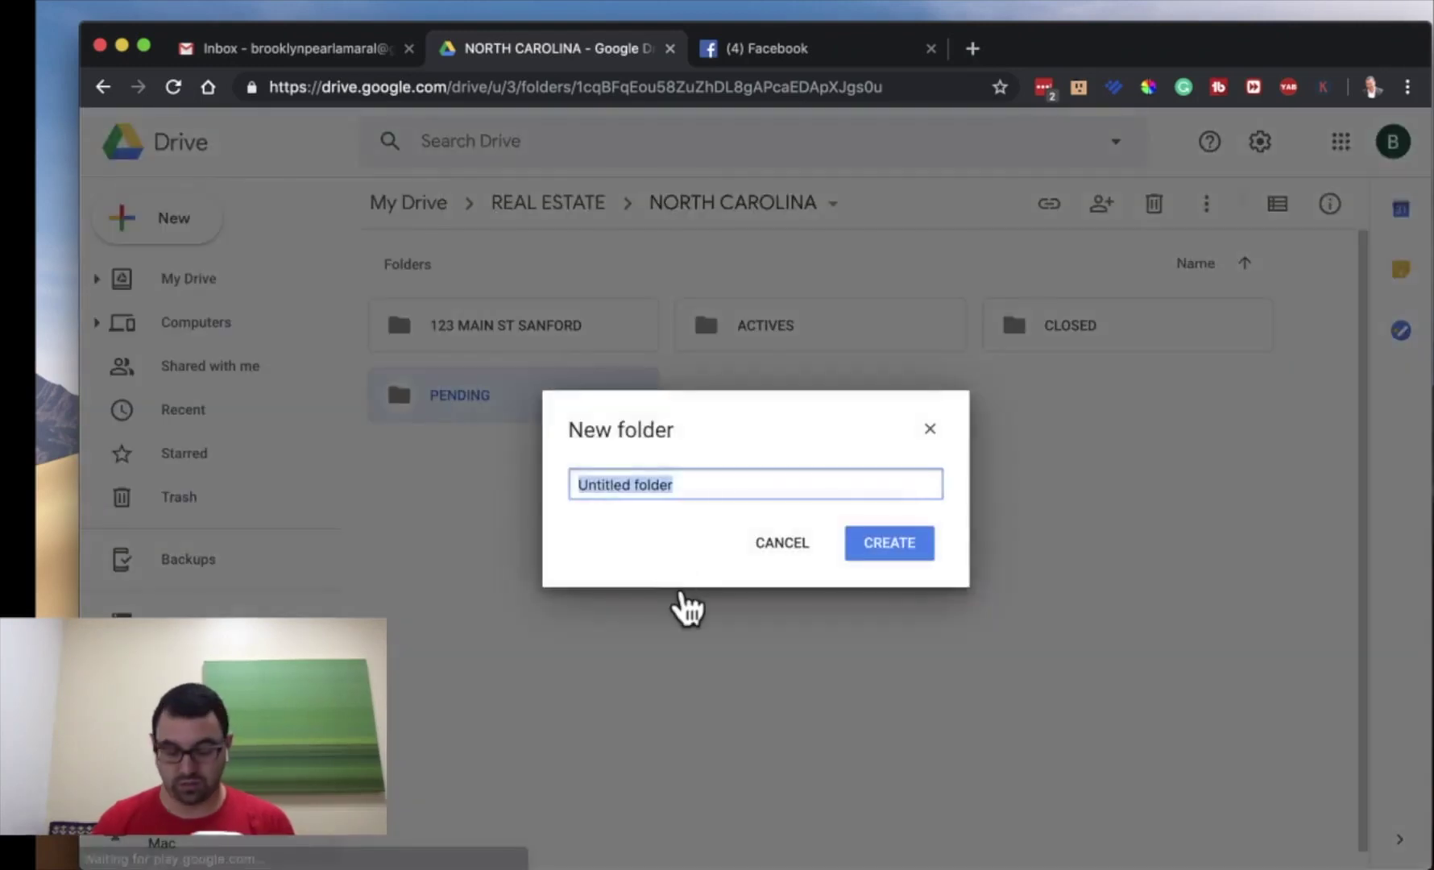
pyautogui.write('CONTRACTORS')
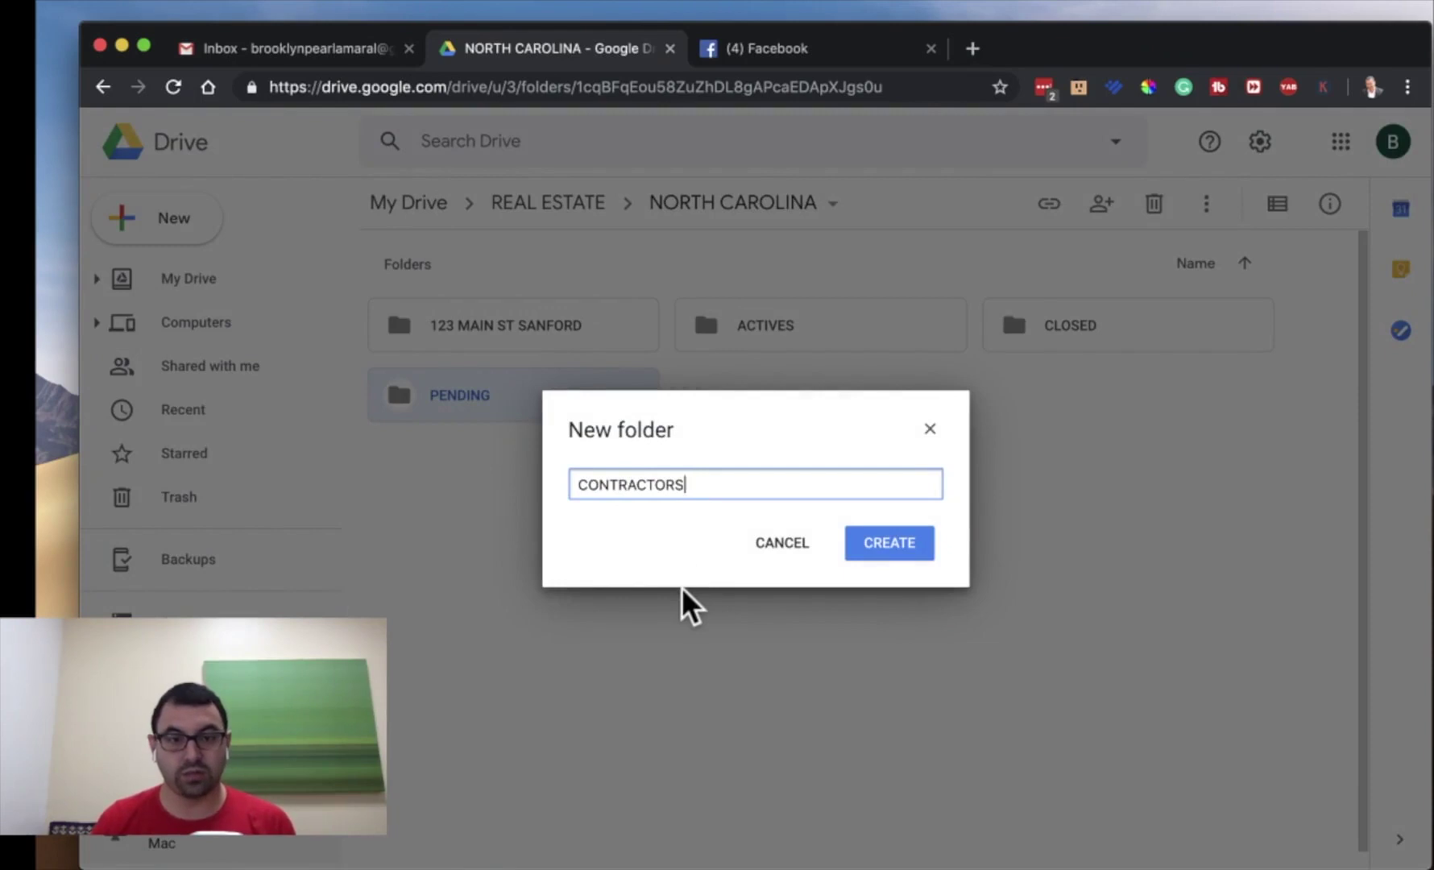
pyautogui.press('Return')
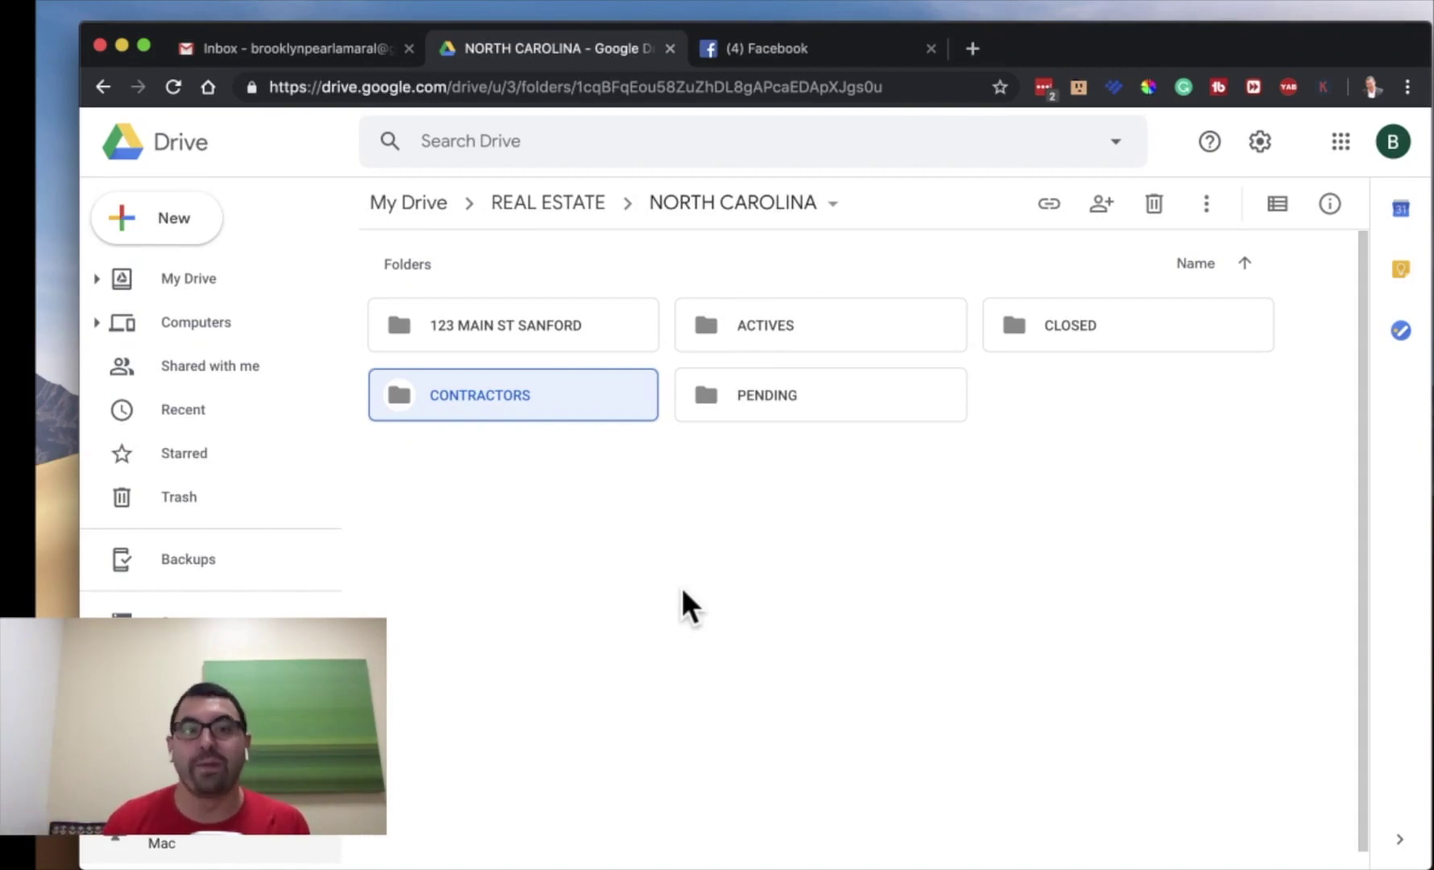
# - Look inside 123 MAIN ST SANFORD and CONTRACTORS, then reopen 123 MAIN ST SANFORD
pyautogui.doubleClick(464, 325)
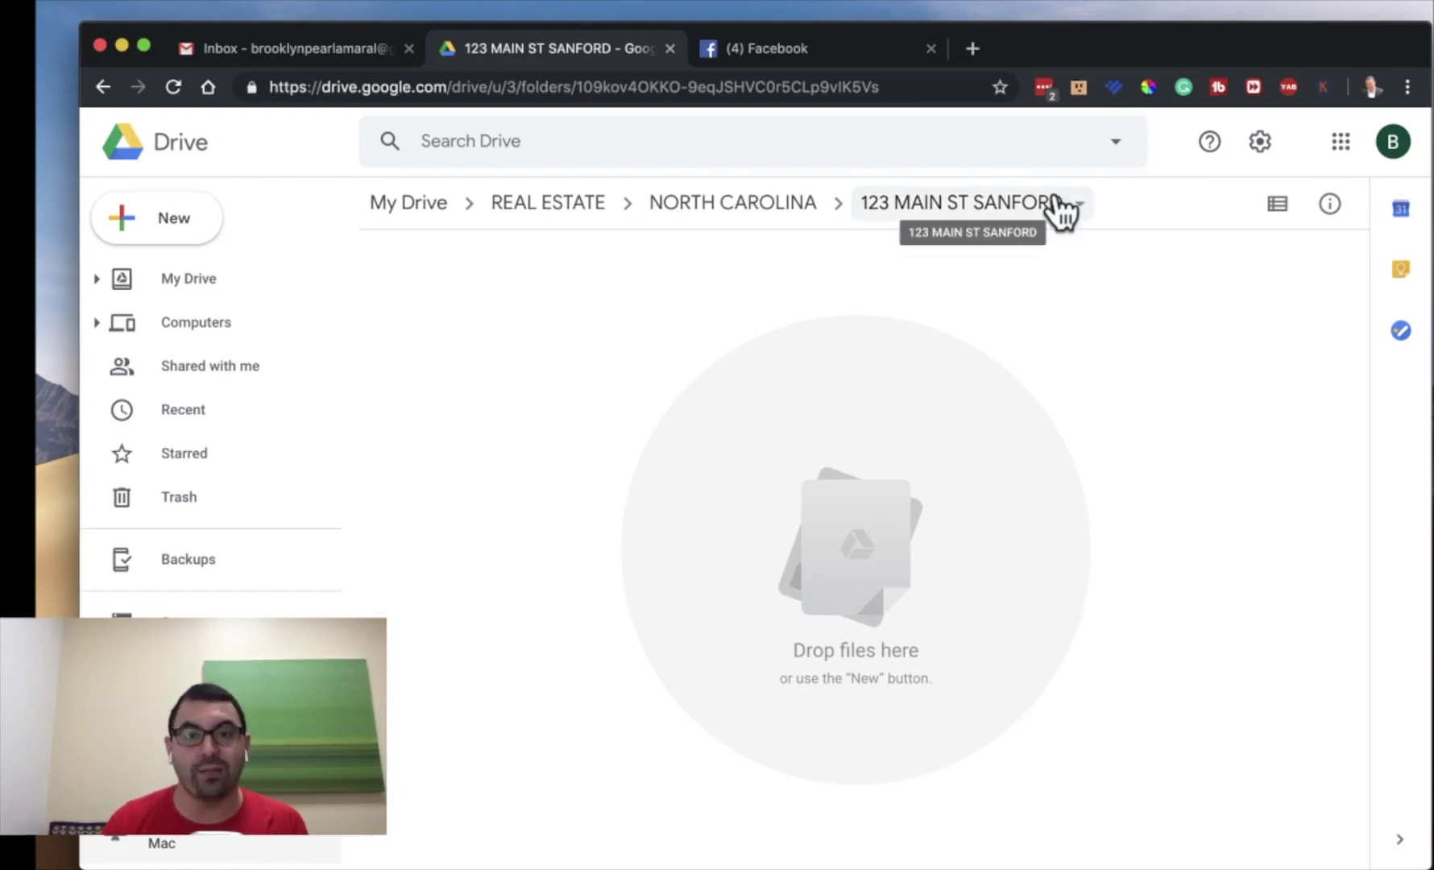
pyautogui.click(776, 203)
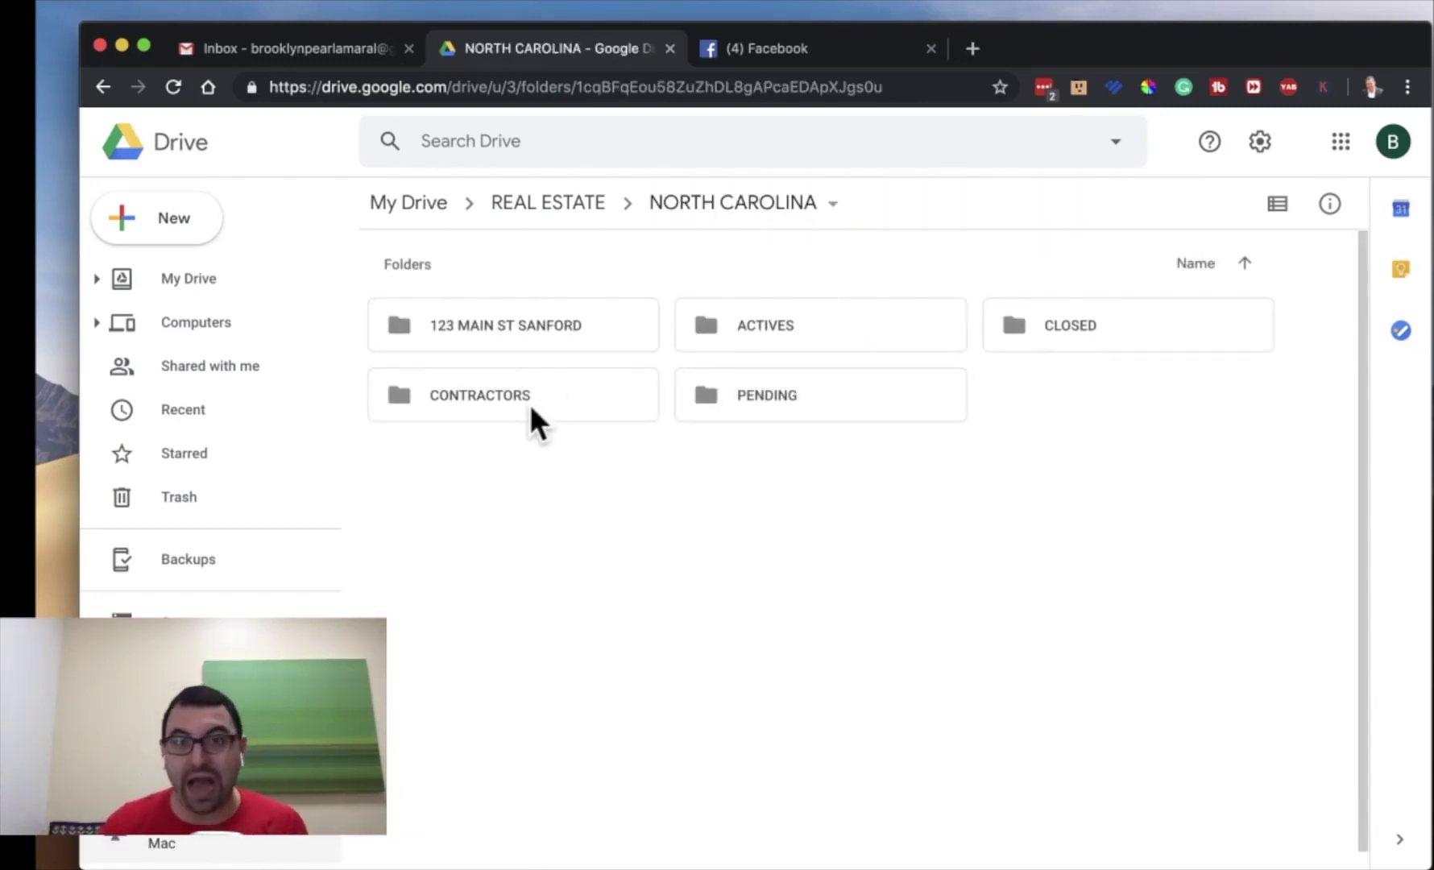
pyautogui.doubleClick(528, 404)
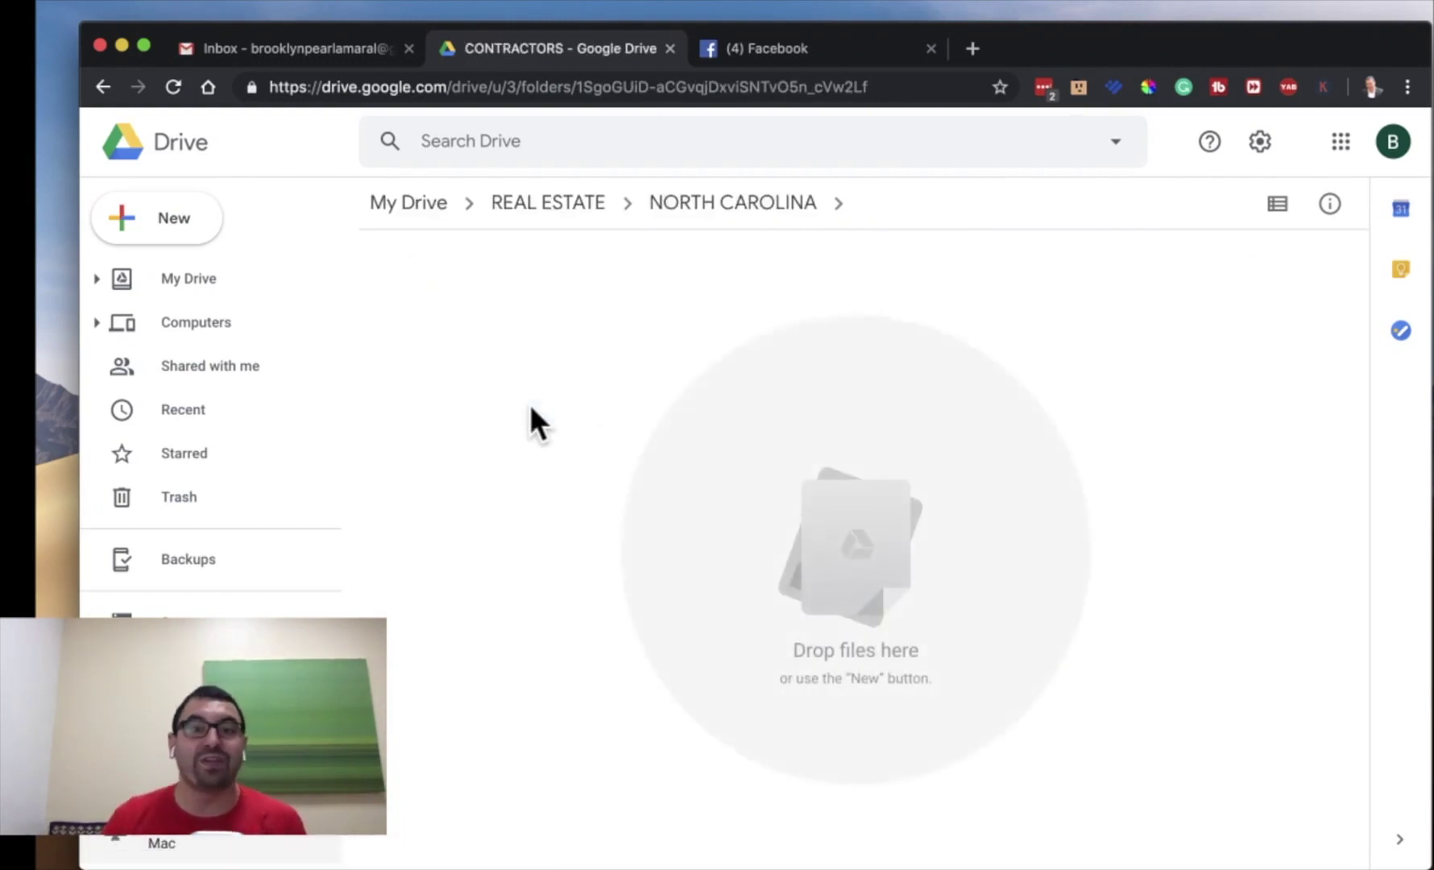
pyautogui.click(683, 211)
pyautogui.moveTo(547, 394); pyautogui.dragTo(469, 397)
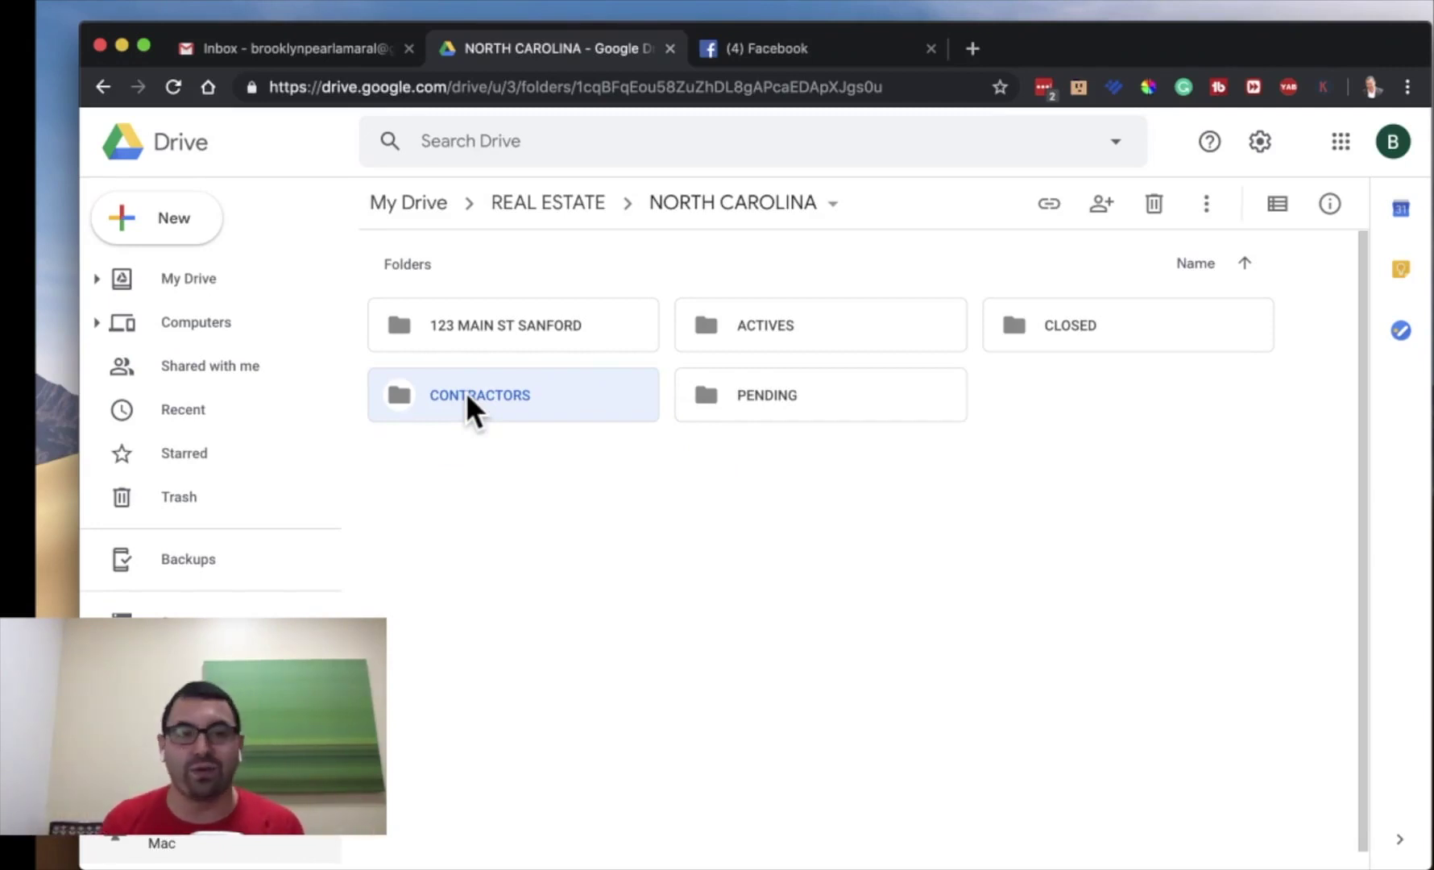
pyautogui.doubleClick(485, 337)
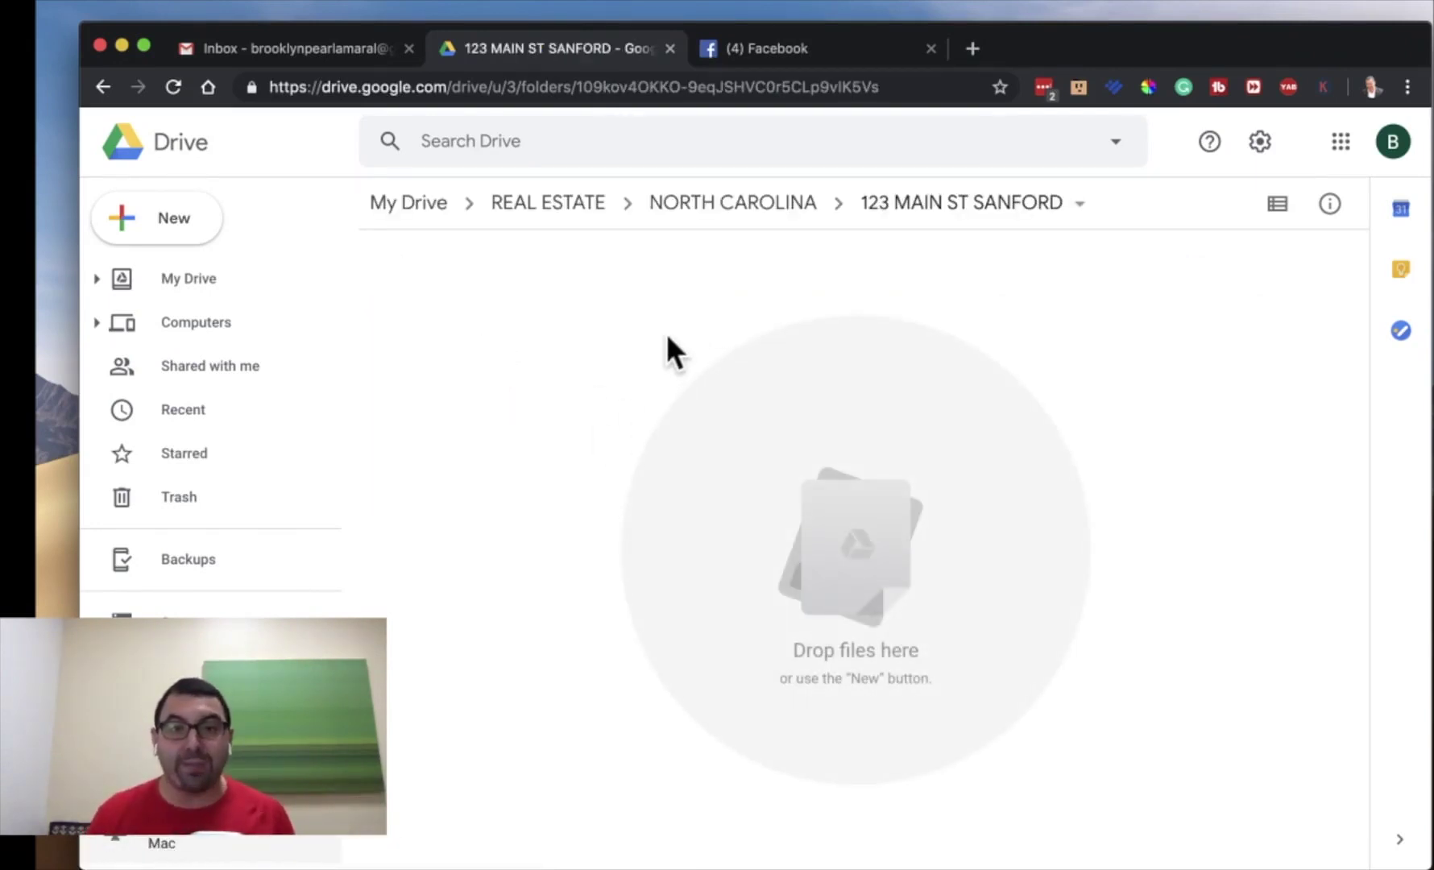
pyautogui.click(724, 202)
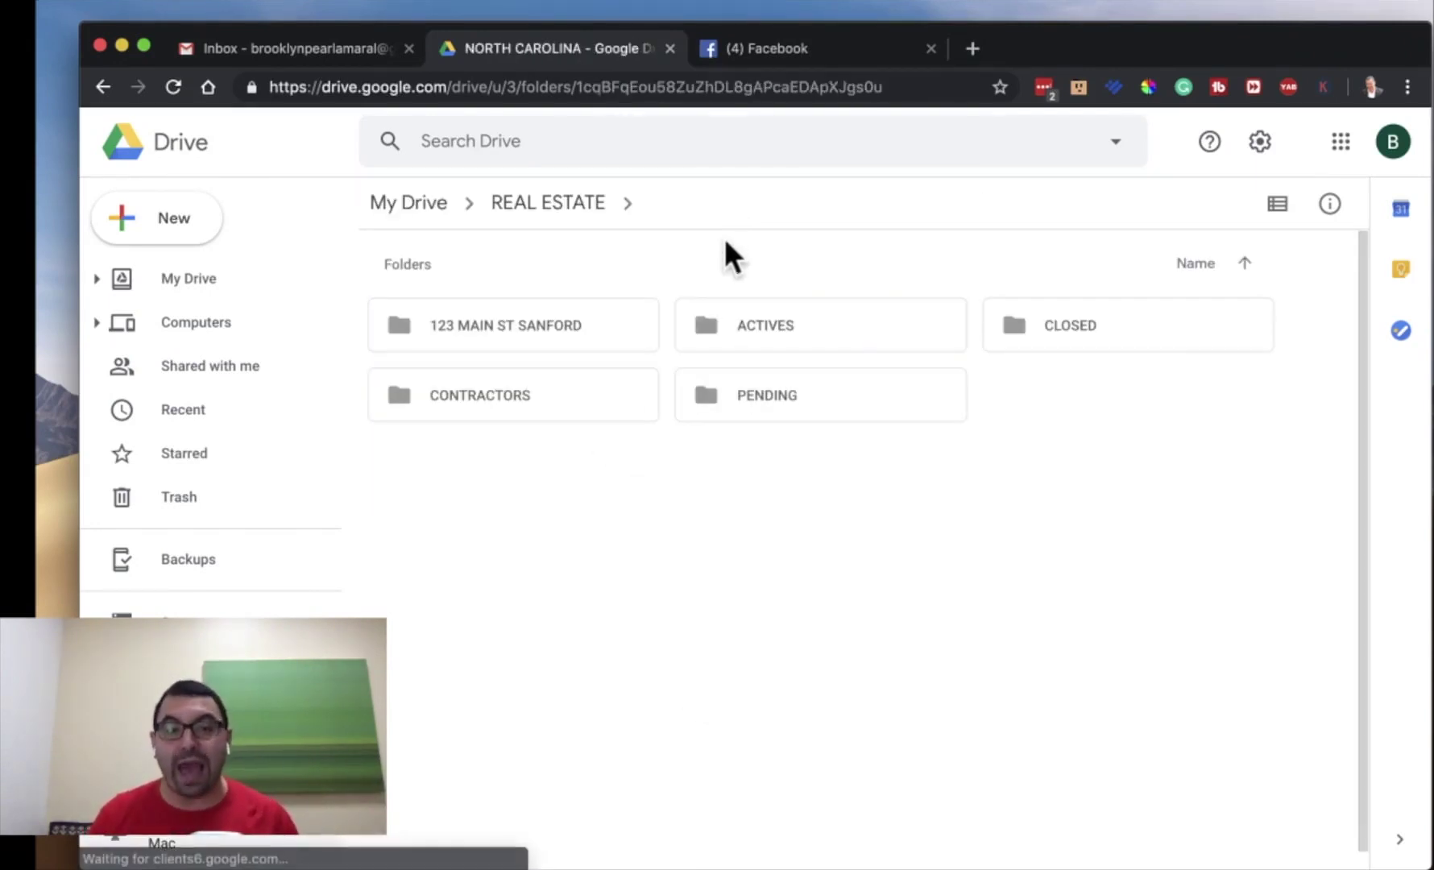
pyautogui.doubleClick(520, 332)
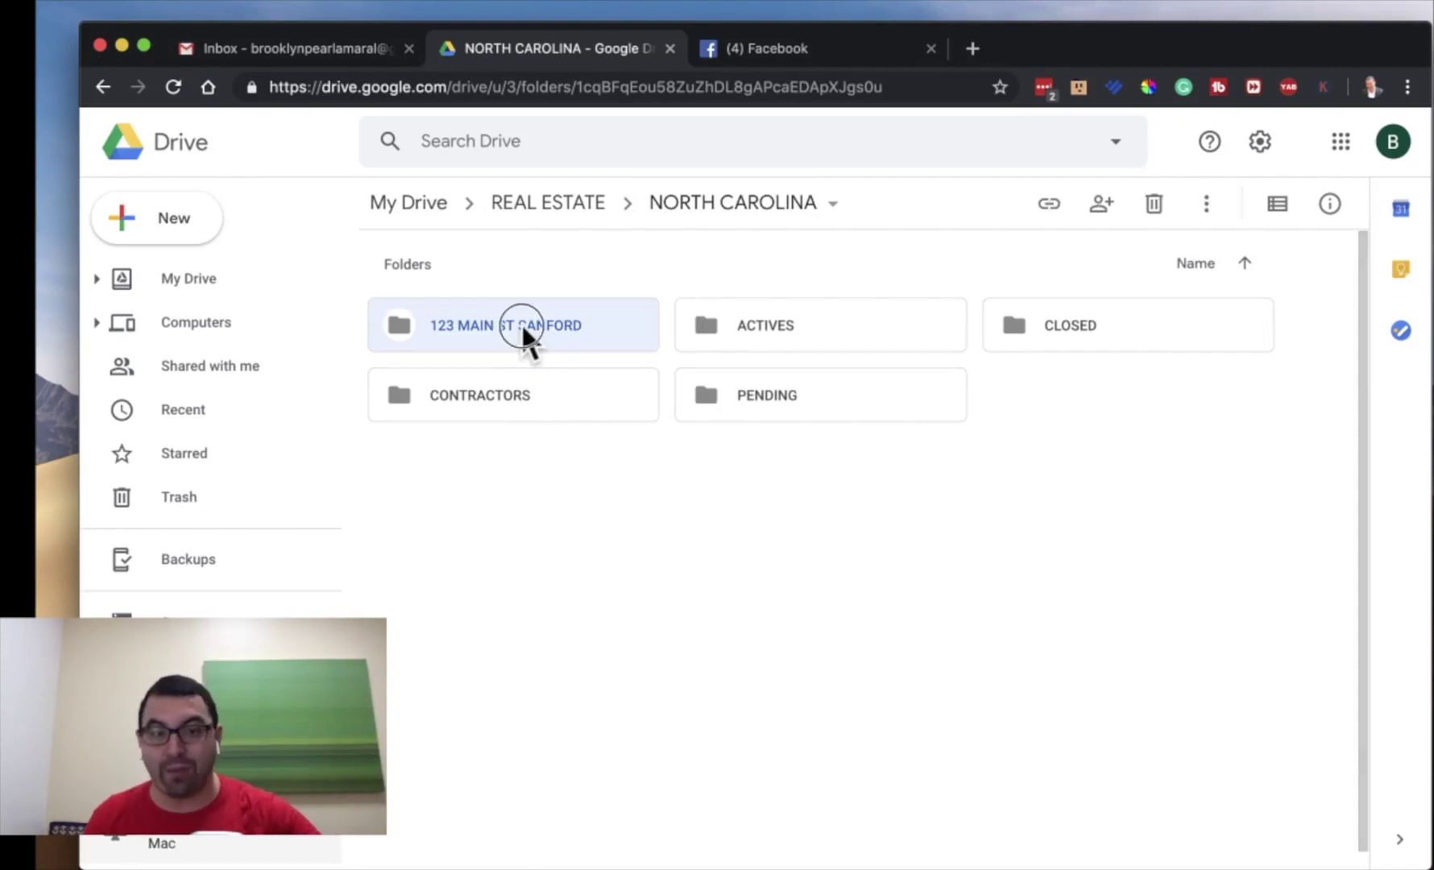
# - Create a PICS & VIDEOS folder inside 123 MAIN ST SANFORD
pyautogui.click(194, 216)
pyautogui.click(310, 256)
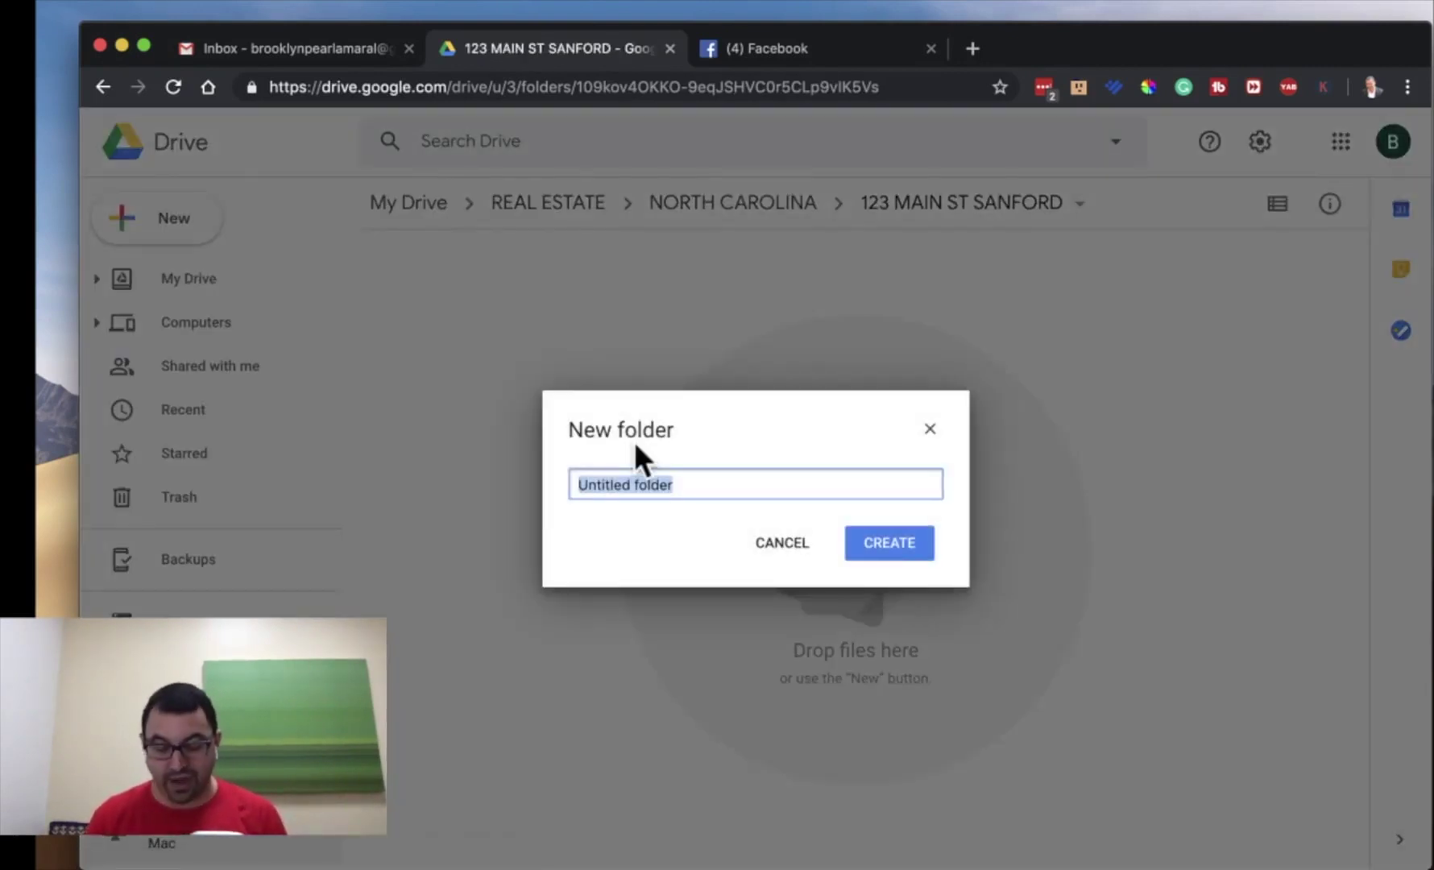
pyautogui.write('VID')
pyautogui.press('BackSpace')
pyautogui.press('BackSpace')
pyautogui.press('BackSpace')
pyautogui.write('PICS')
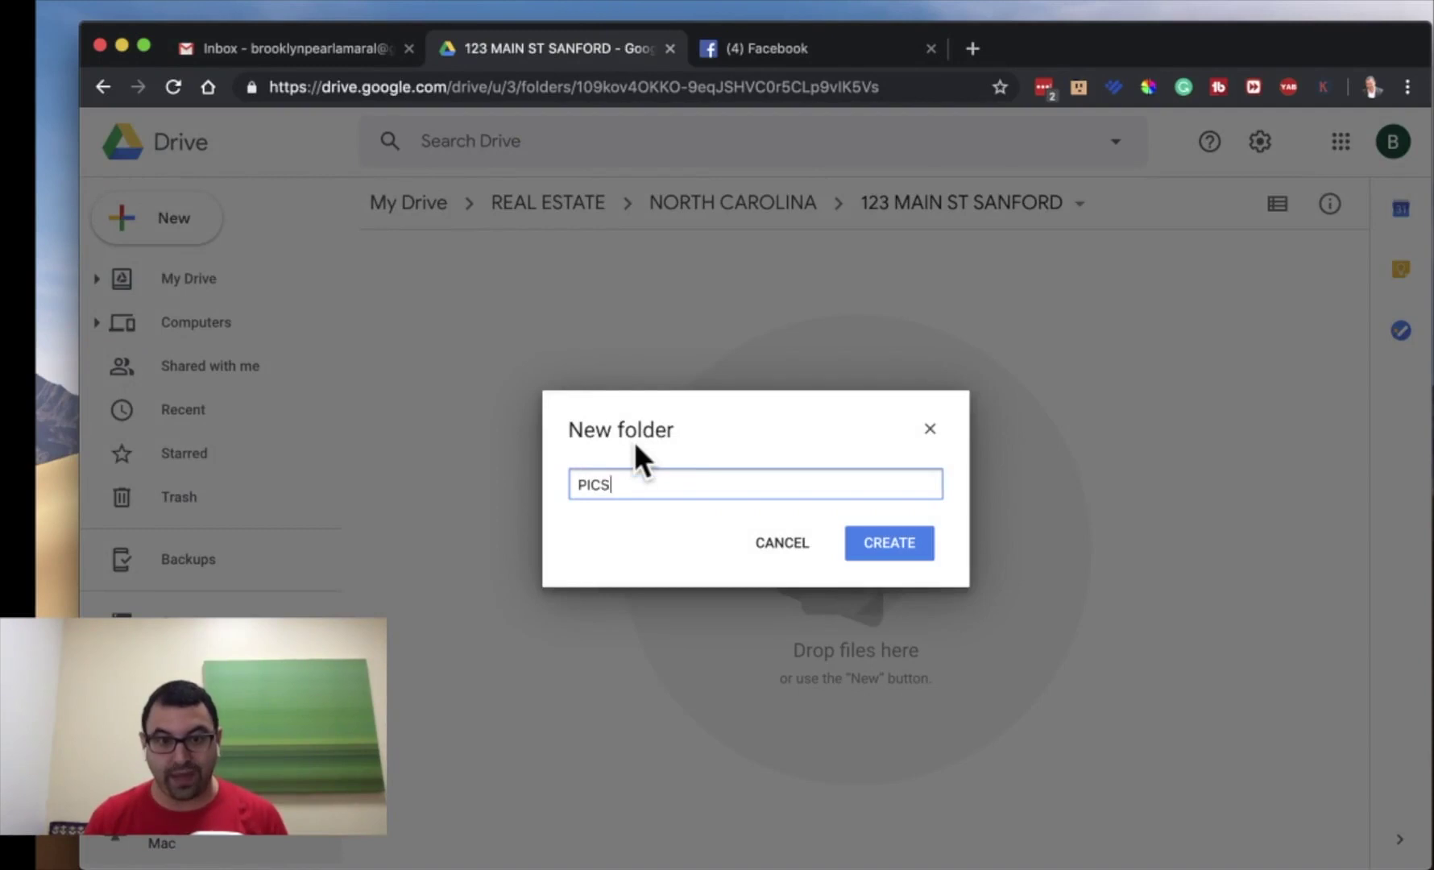
pyautogui.write(' S')
pyautogui.press('BackSpace')
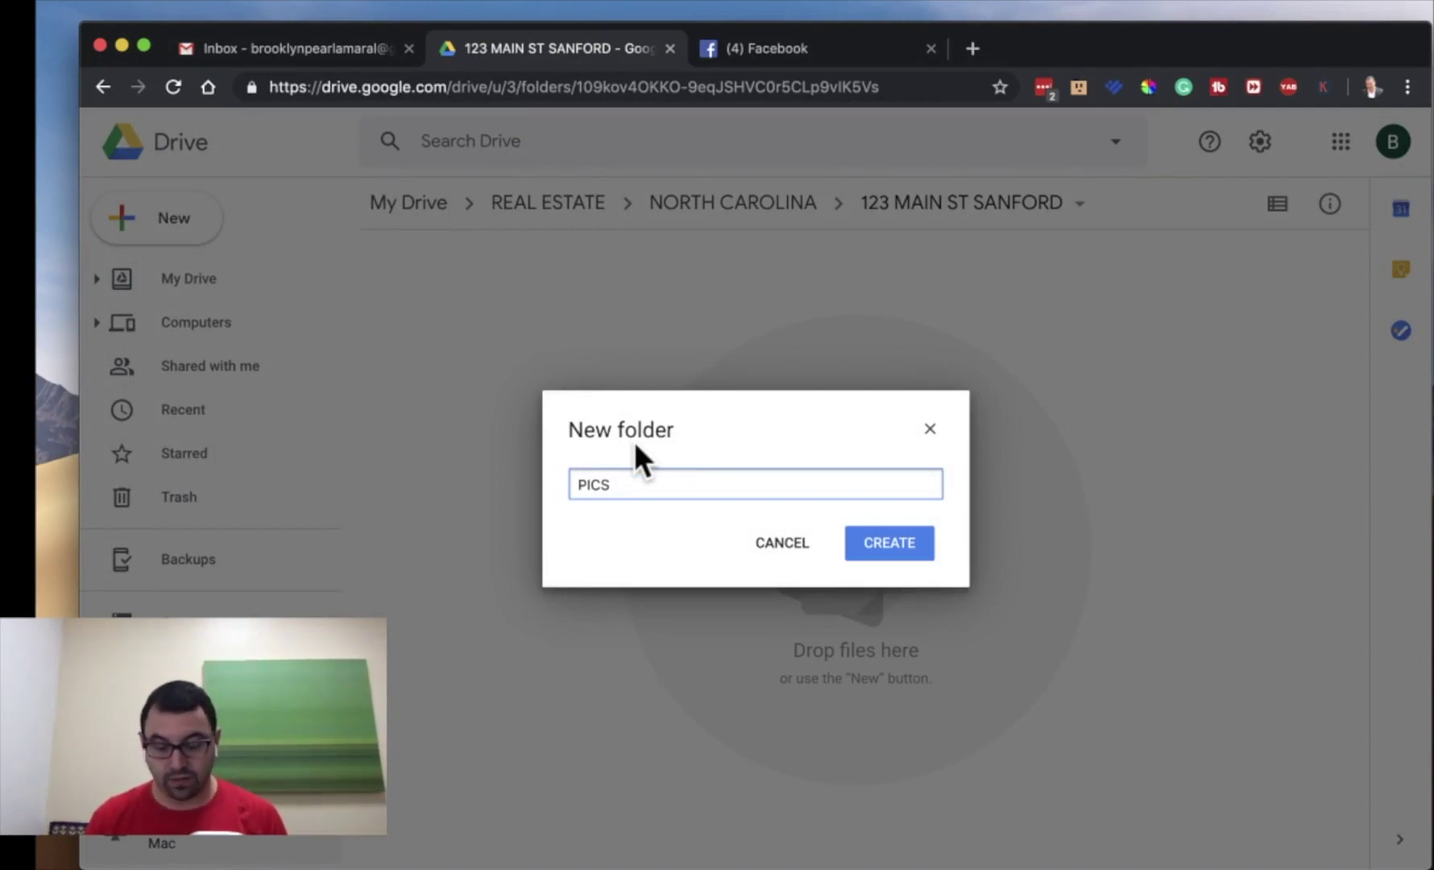
pyautogui.write('& VIDEOS')
pyautogui.press('Return')
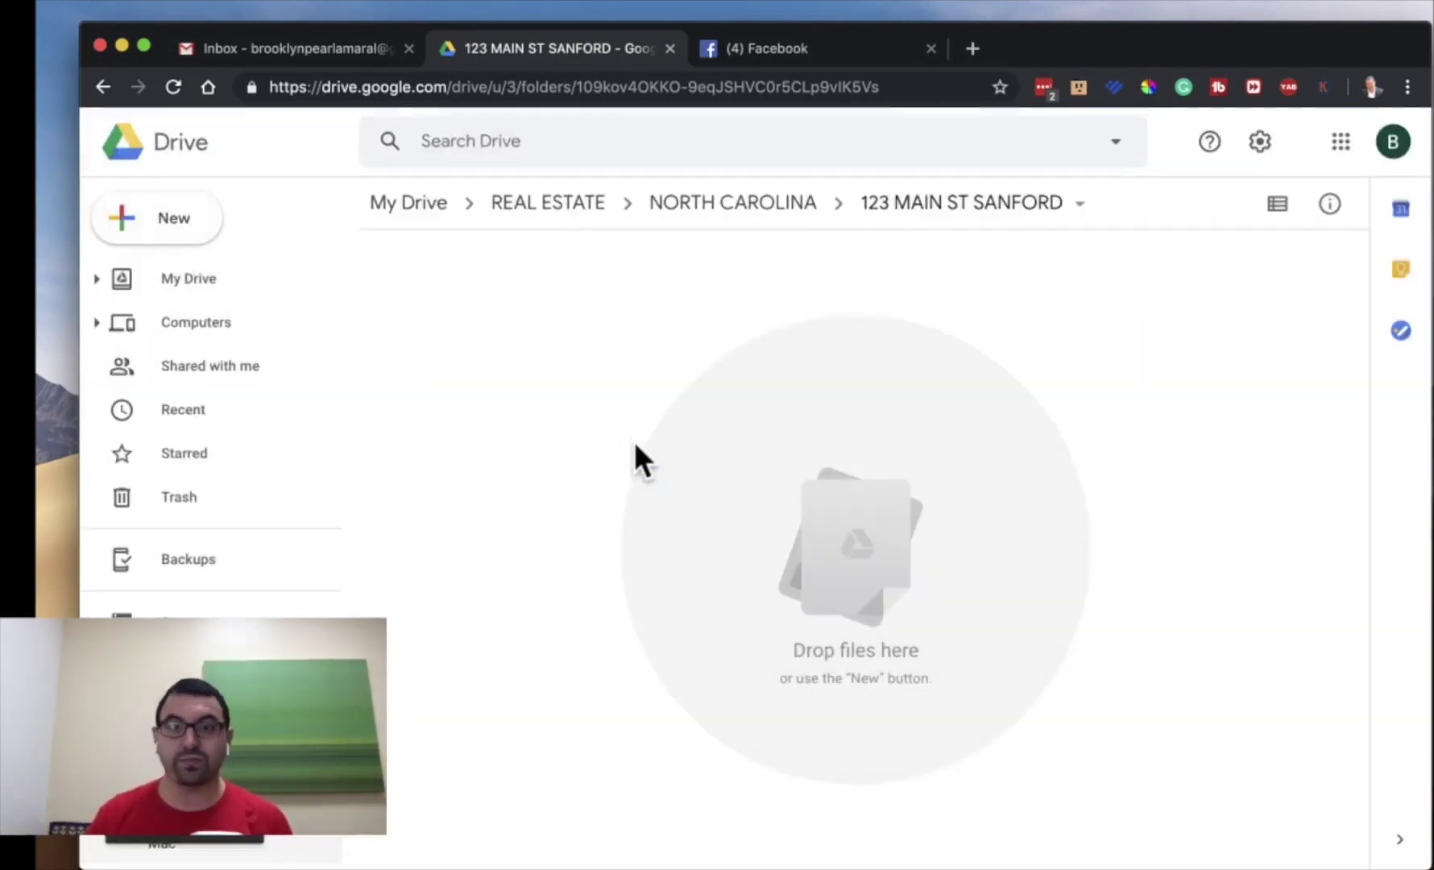
# - Create a CONTRACTS folder alongside it
pyautogui.click(179, 219)
pyautogui.click(238, 255)
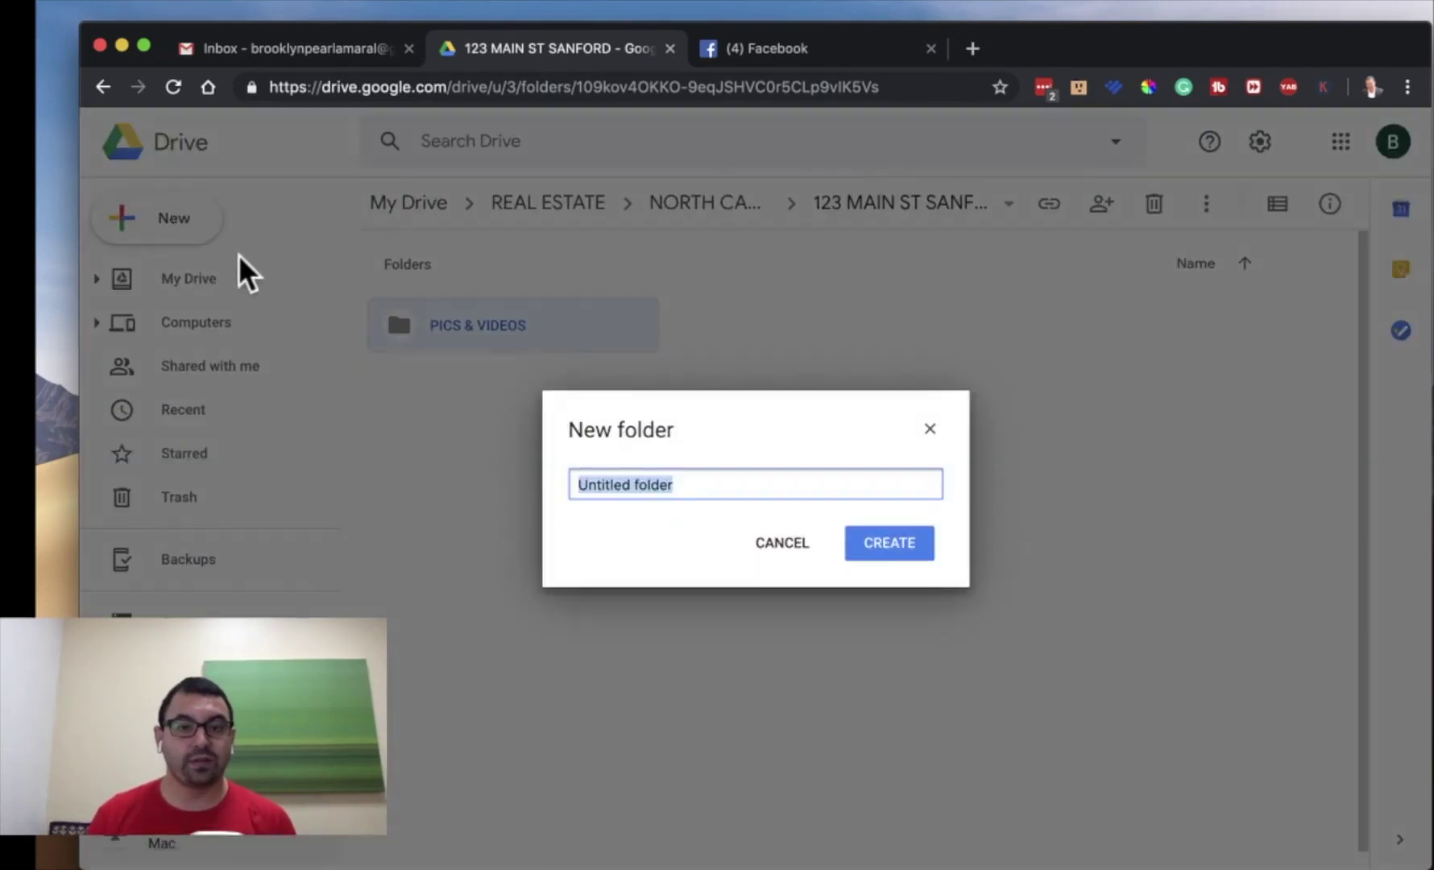
pyautogui.write('CONTAC')
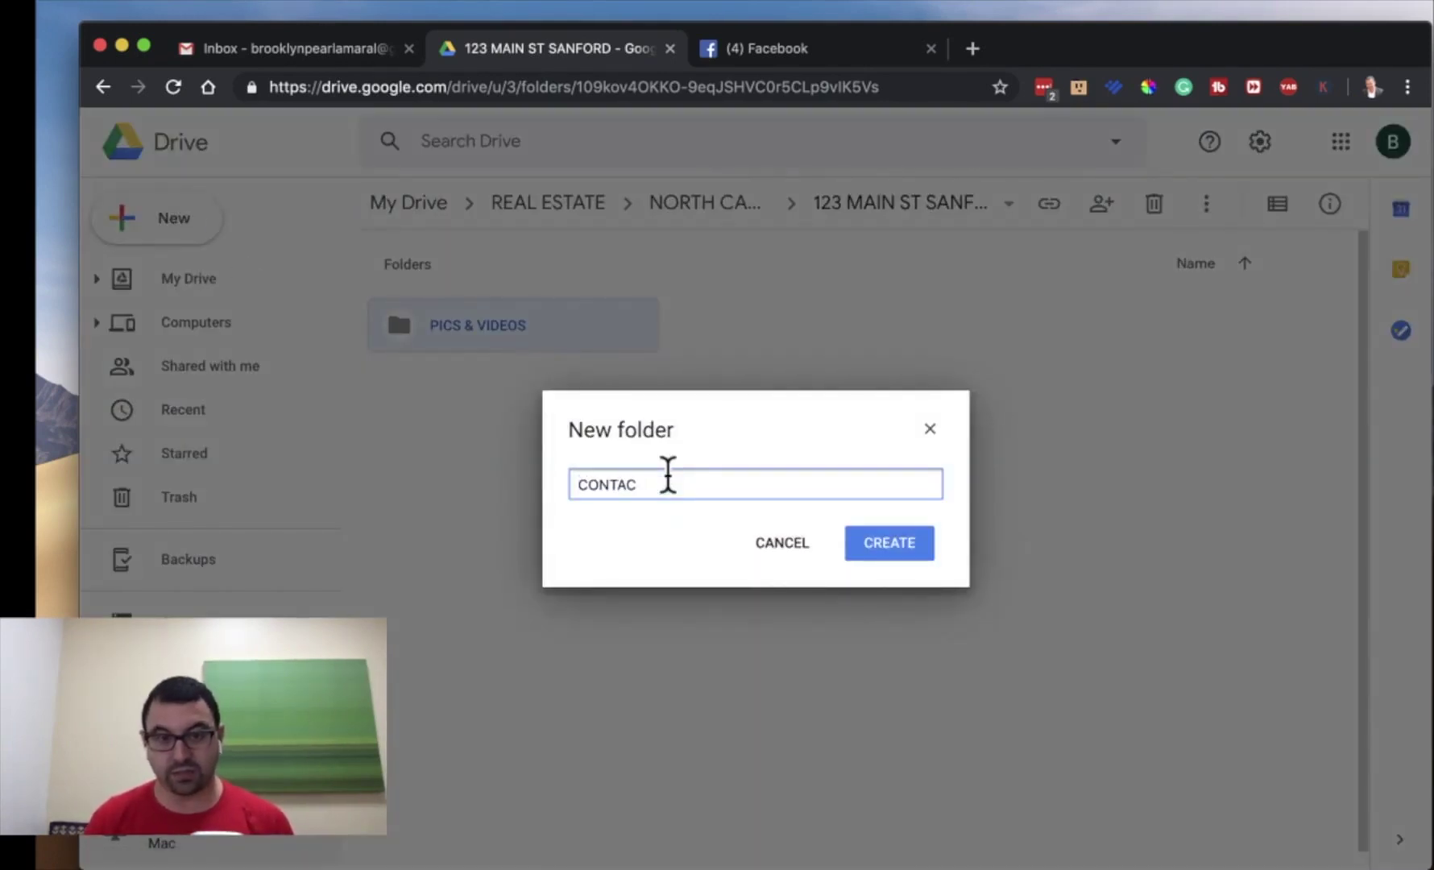
pyautogui.press('BackSpace')
pyautogui.press('BackSpace')
pyautogui.write('RACTS')
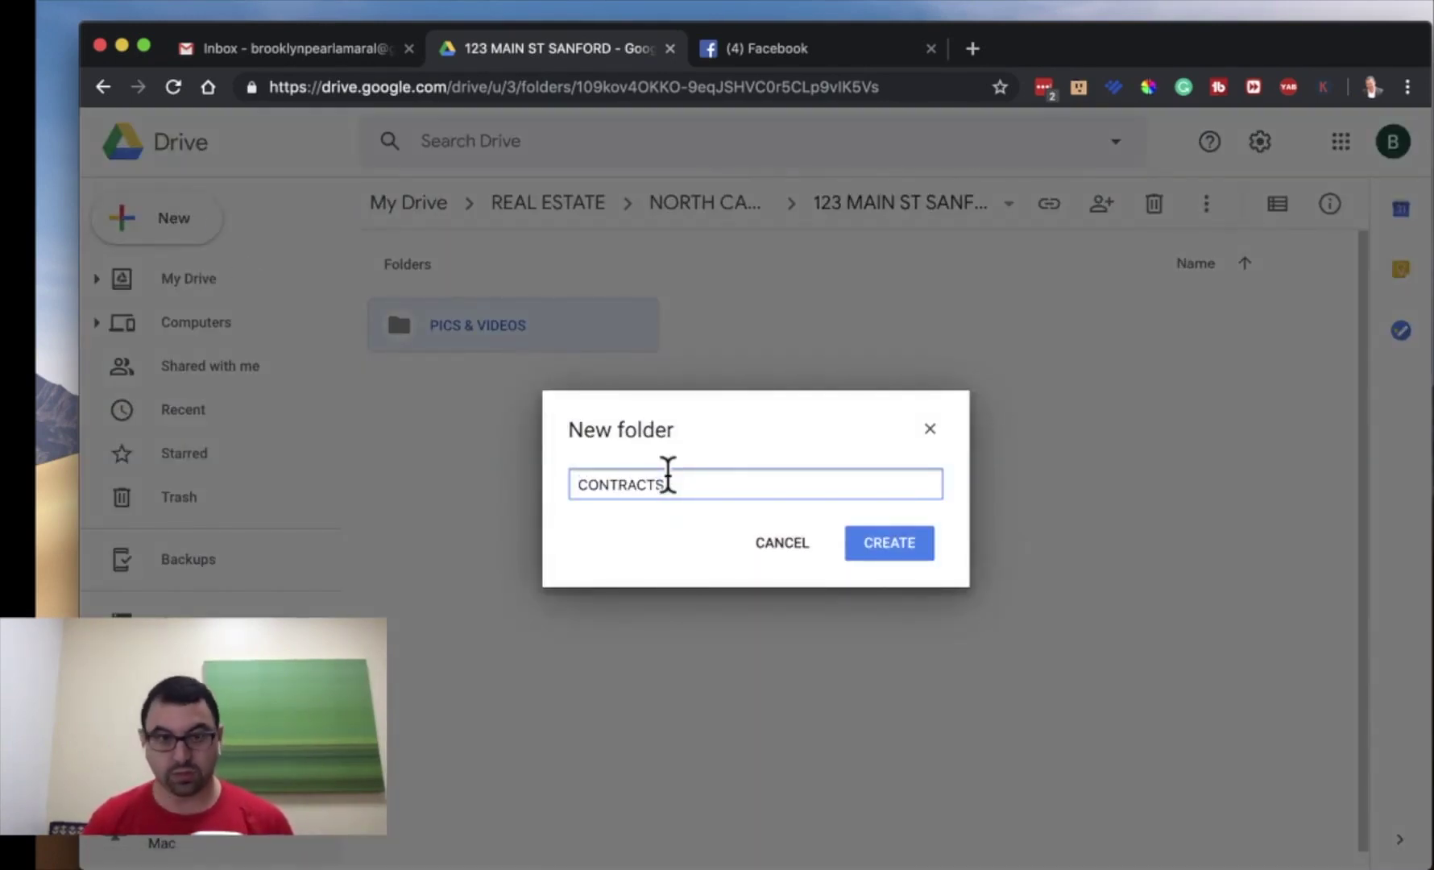
pyautogui.press('Return')
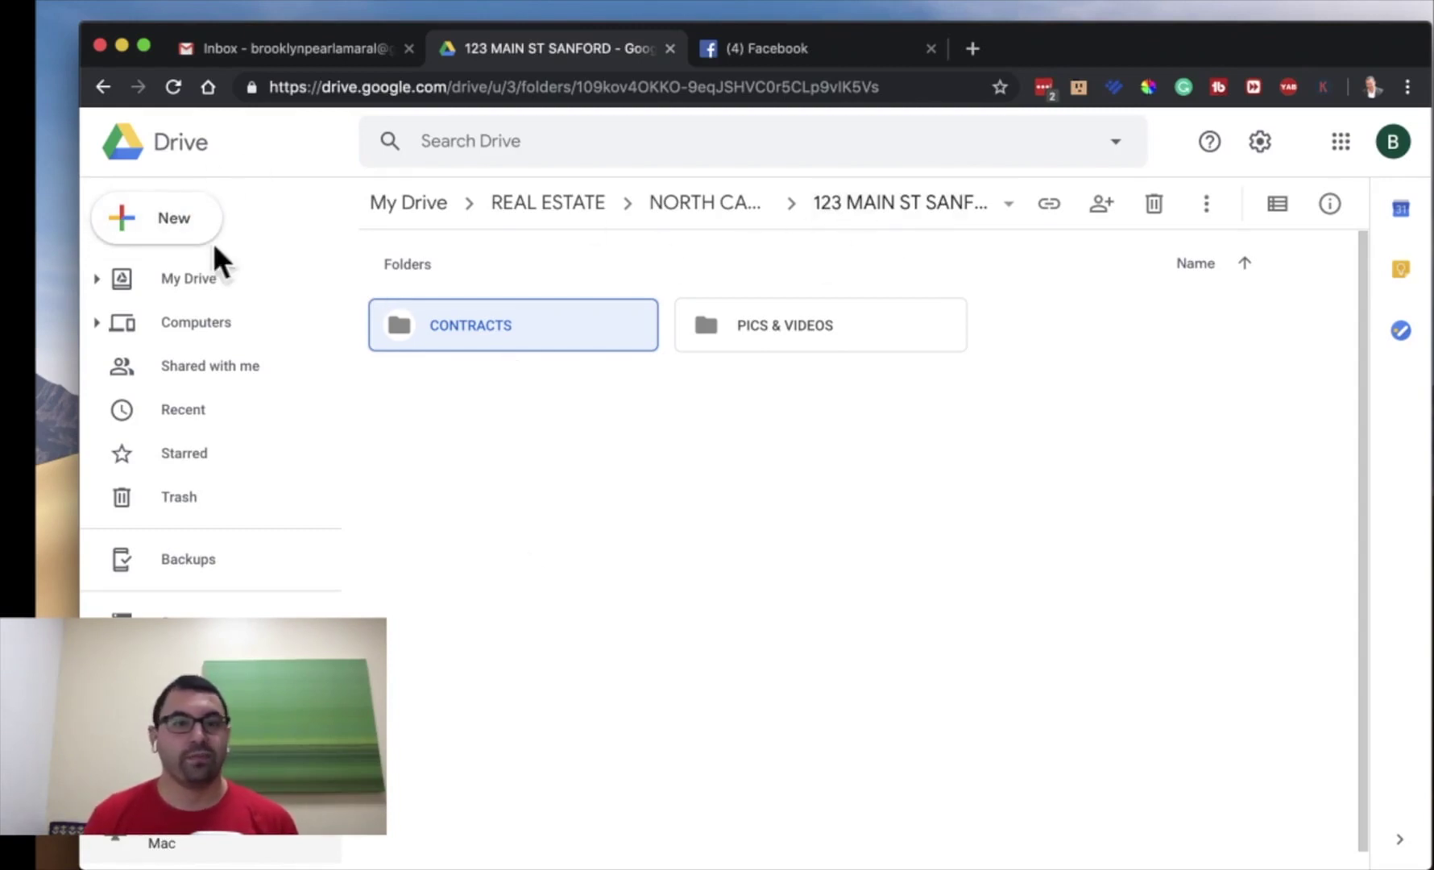
# - Add a third subfolder named MANAGER
pyautogui.click(175, 232)
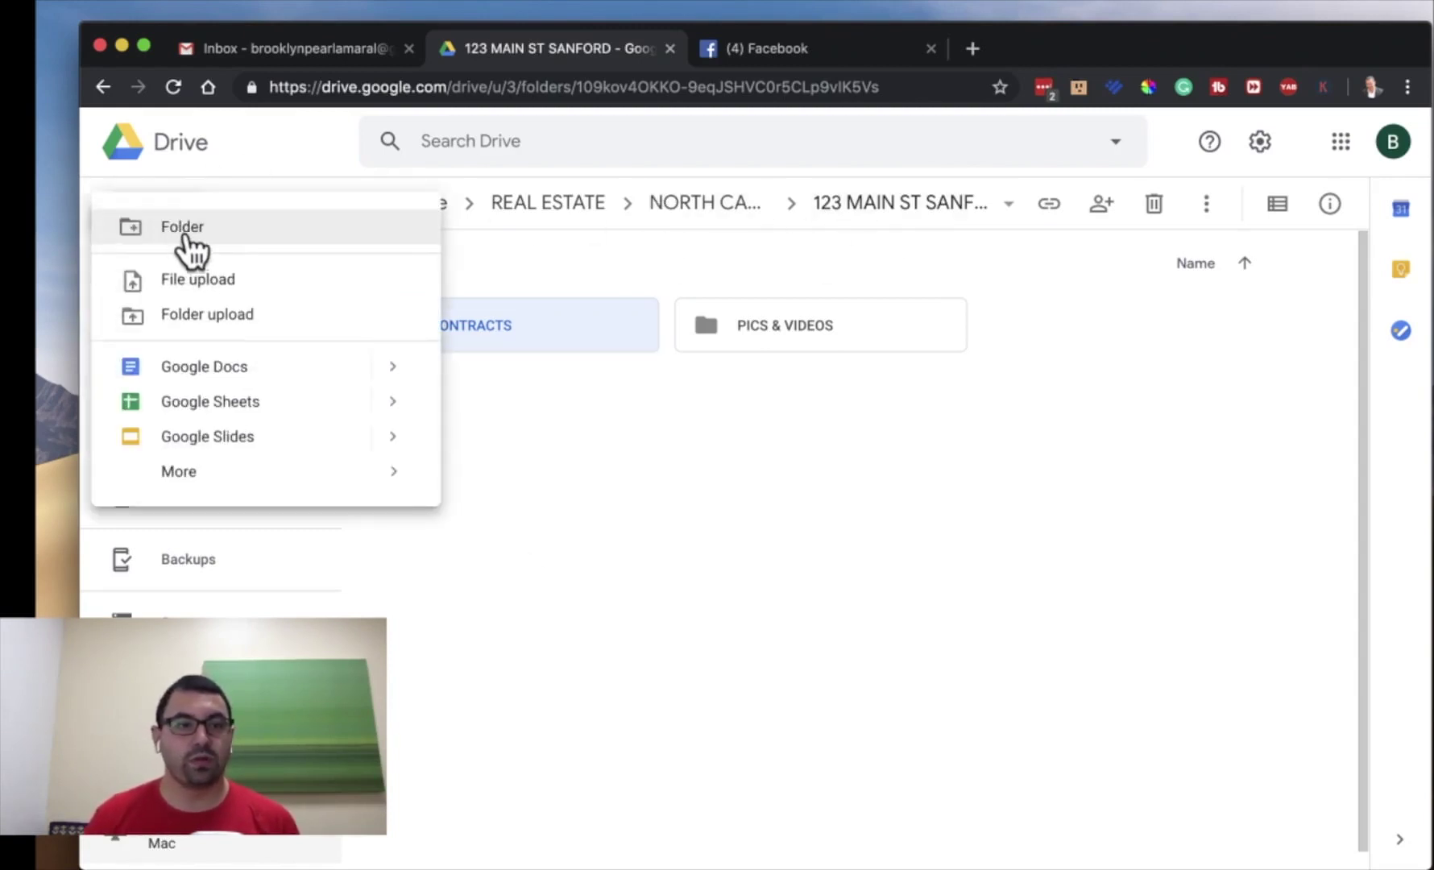
pyautogui.click(832, 503)
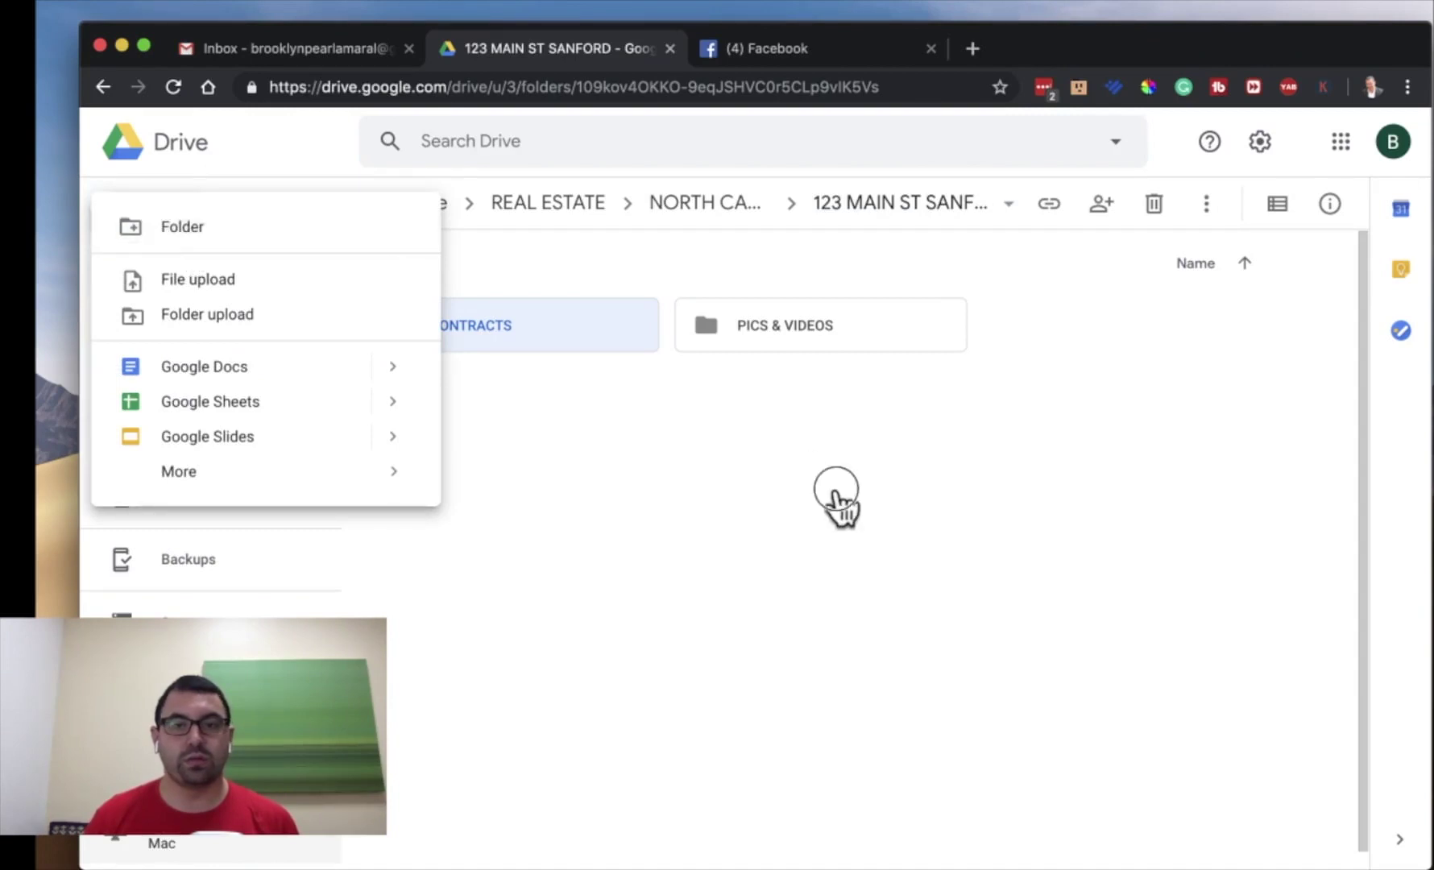
pyautogui.click(182, 219)
pyautogui.click(244, 227)
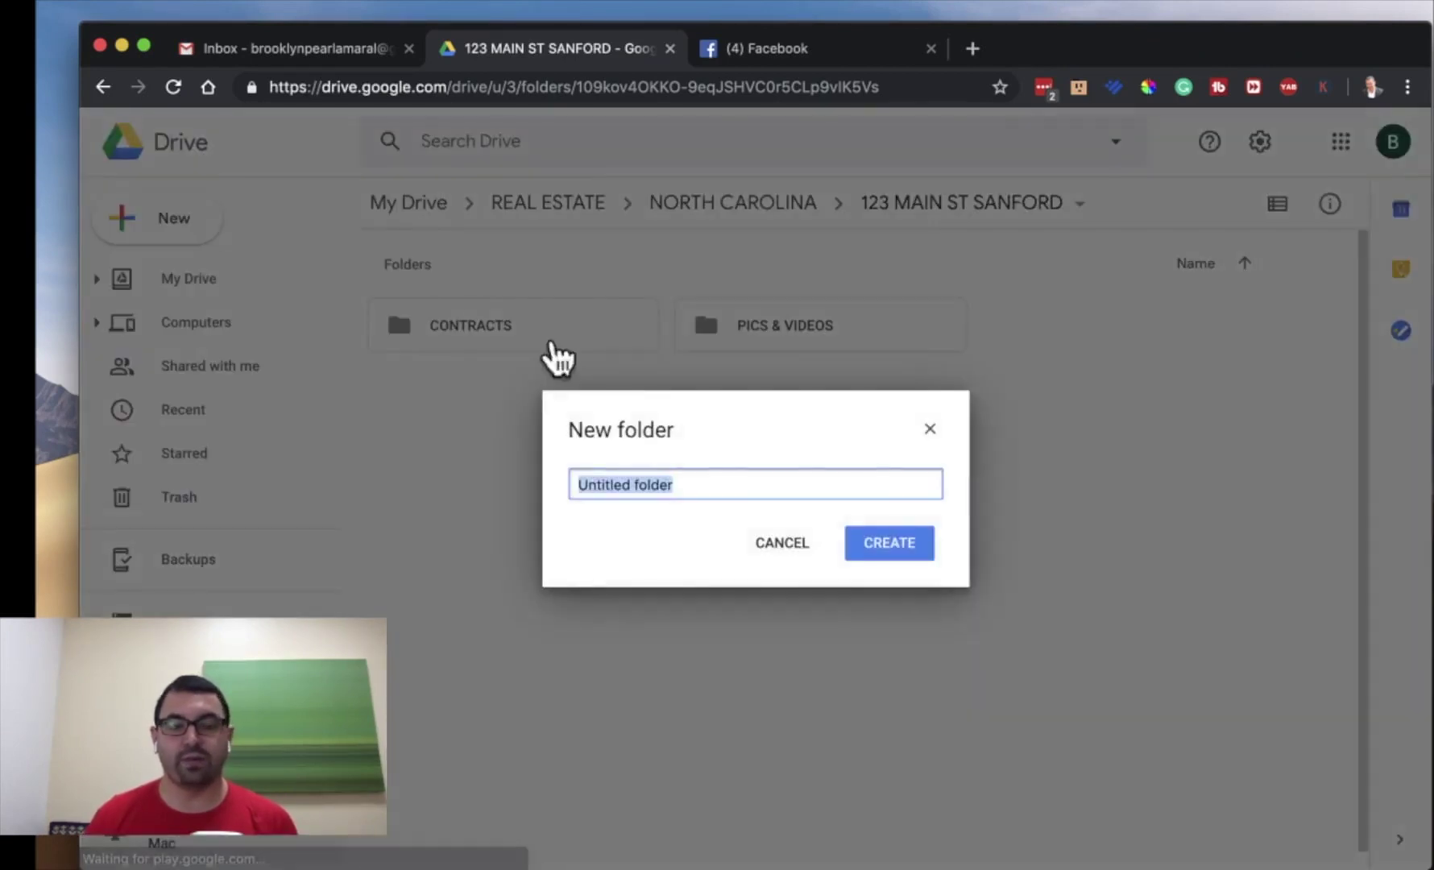
pyautogui.press('BackSpace')
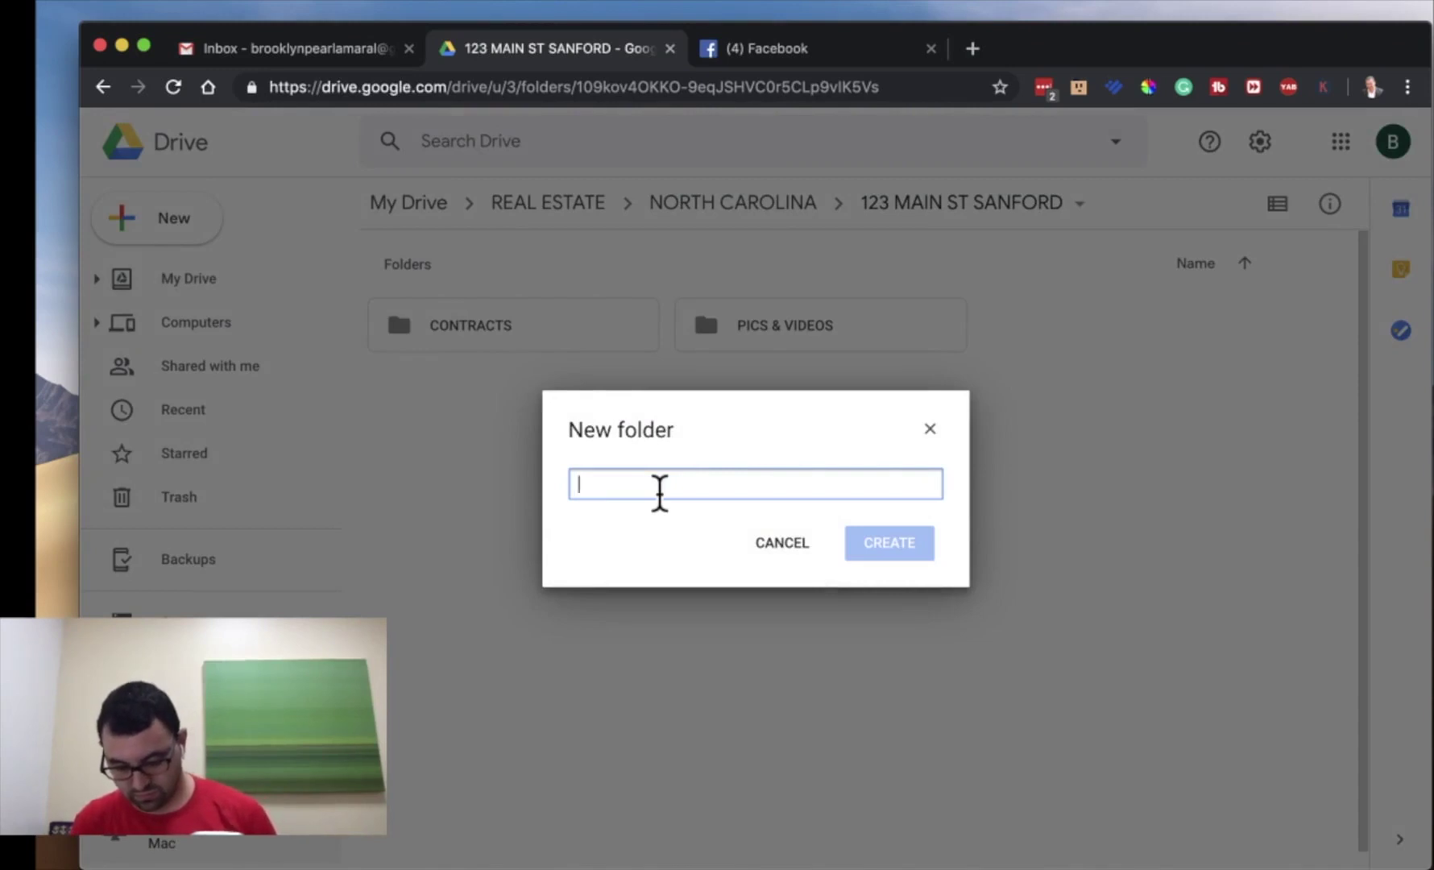
pyautogui.write('6')
pyautogui.press('BackSpace')
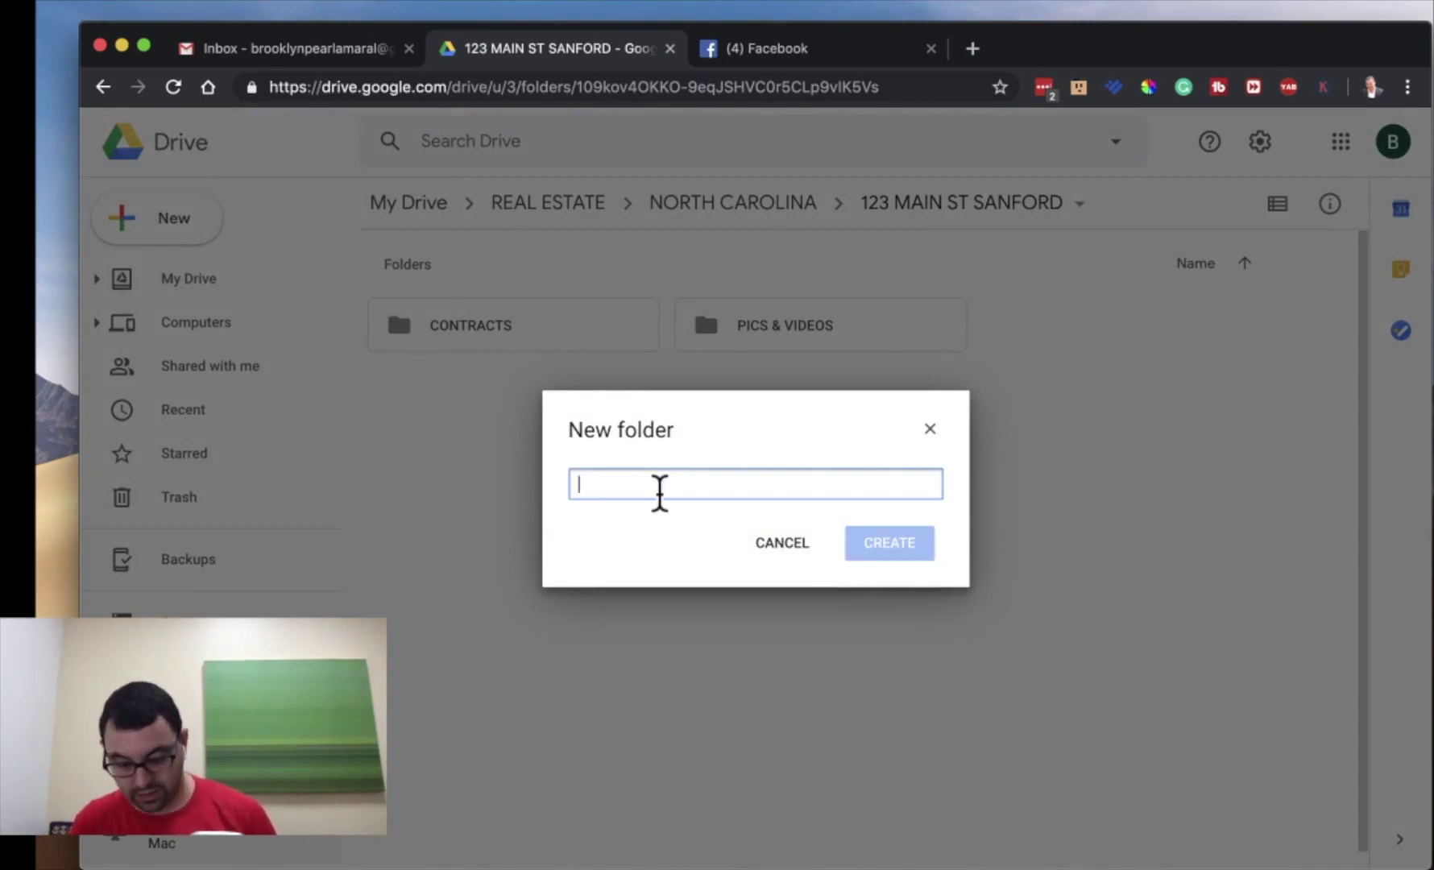
pyautogui.write('6')
pyautogui.press('BackSpace')
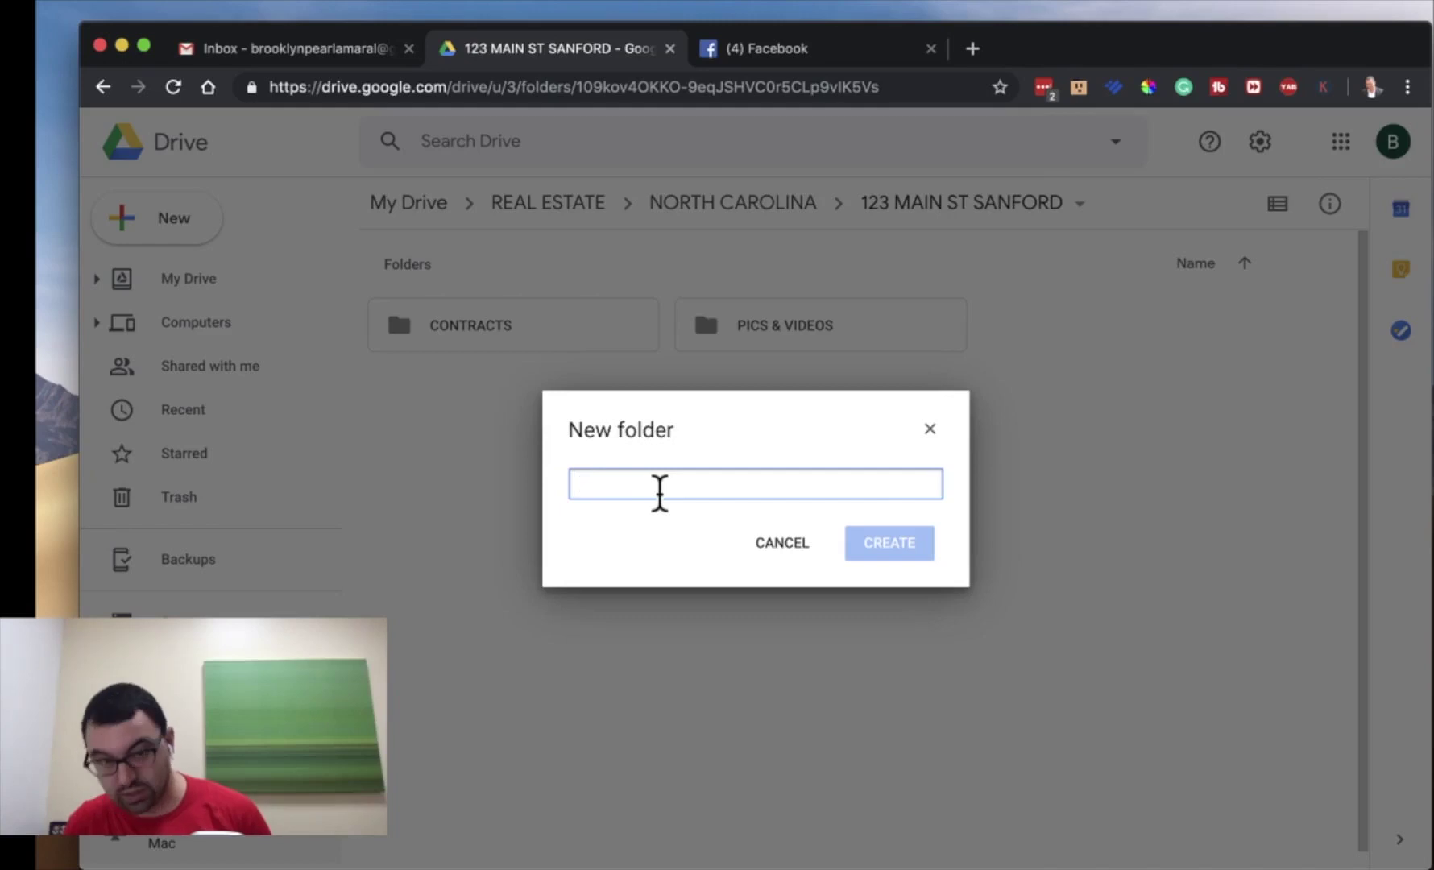
pyautogui.write('A')
pyautogui.press('BackSpace')
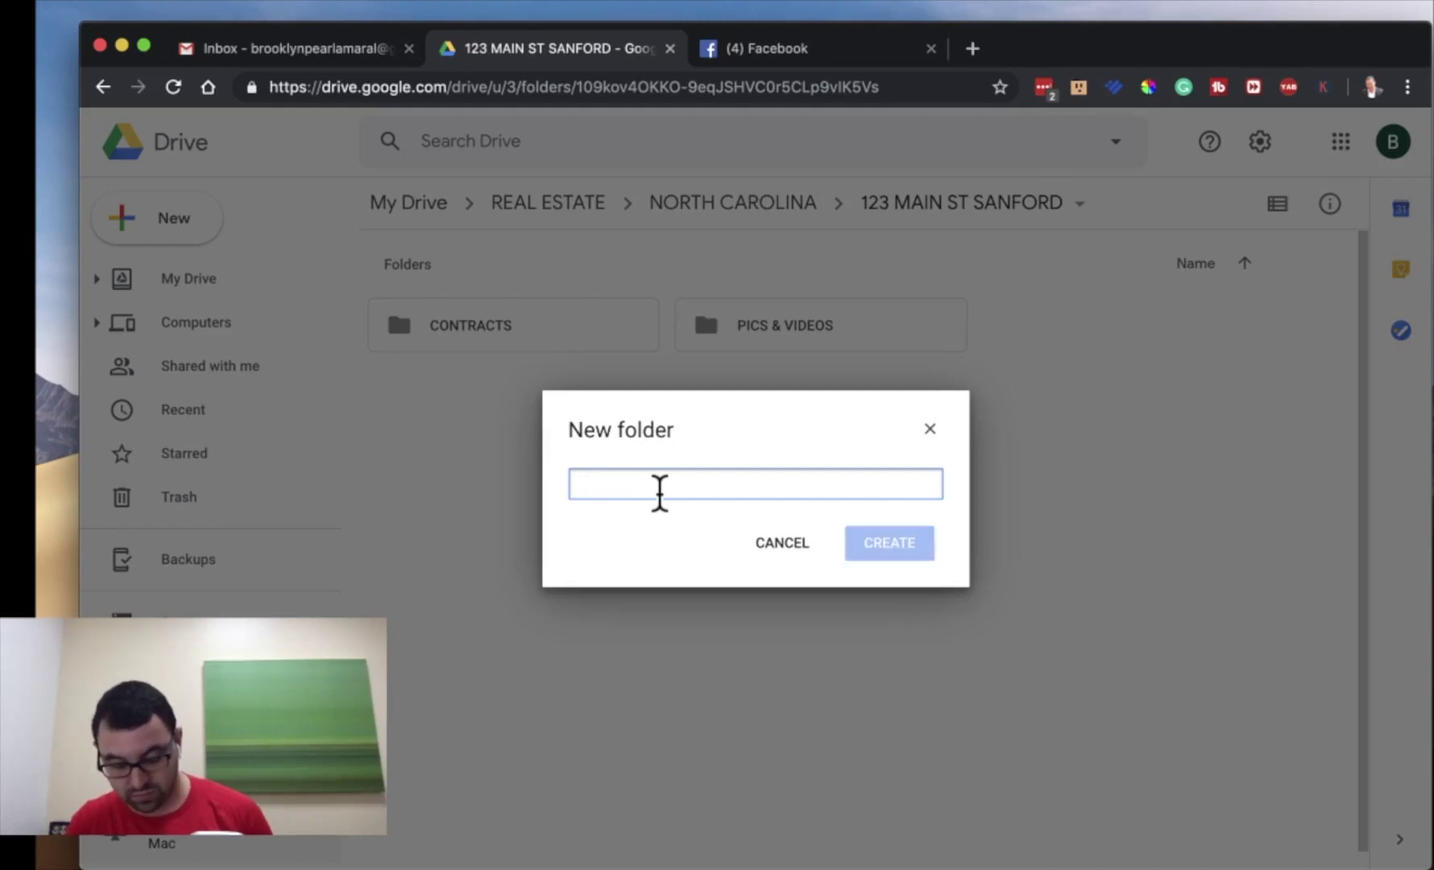
pyautogui.write('MANA')
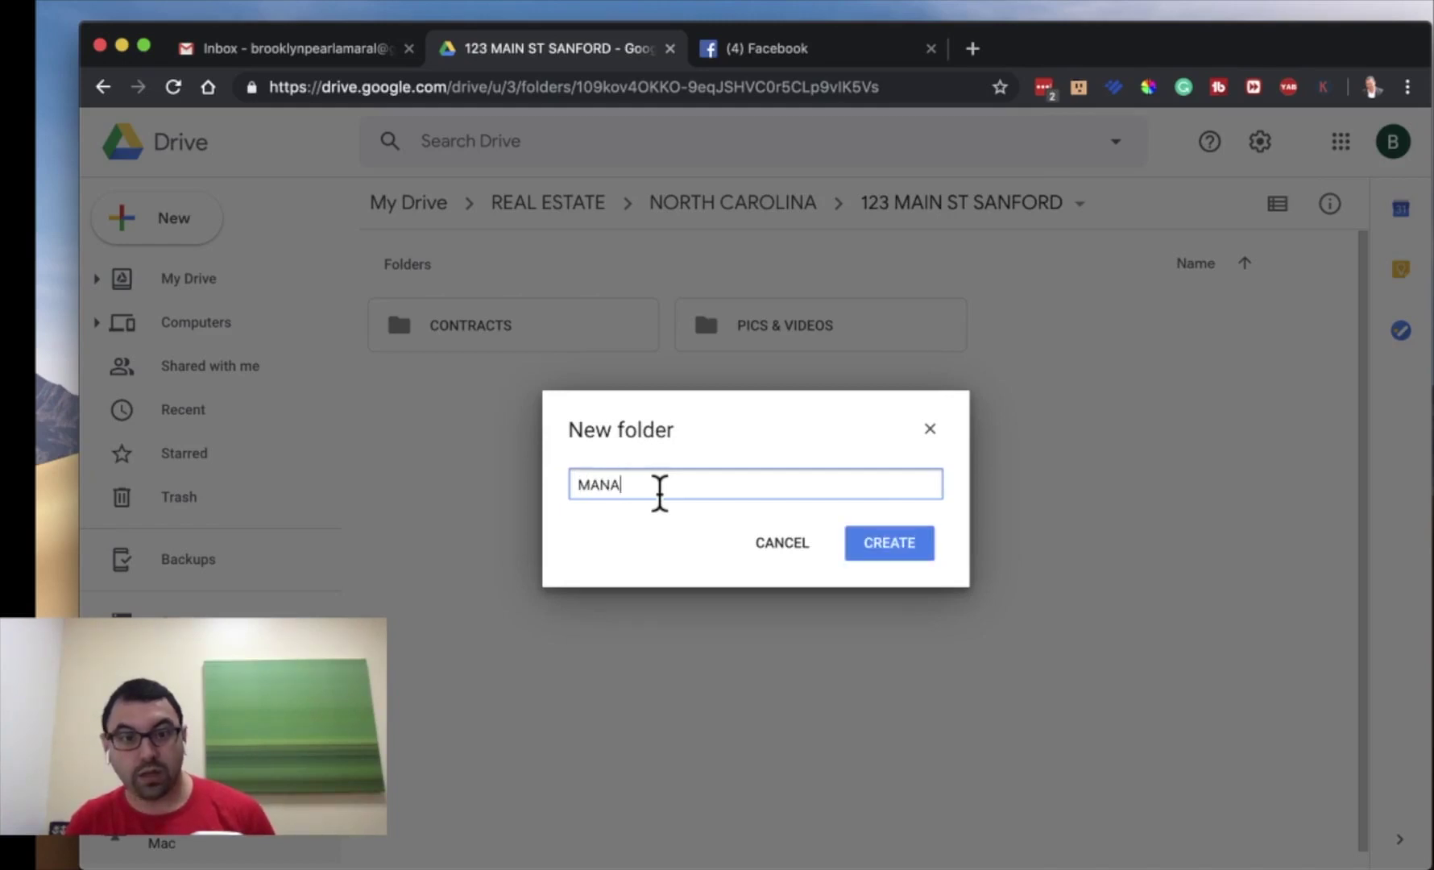
pyautogui.write('GER')
pyautogui.press('Return')
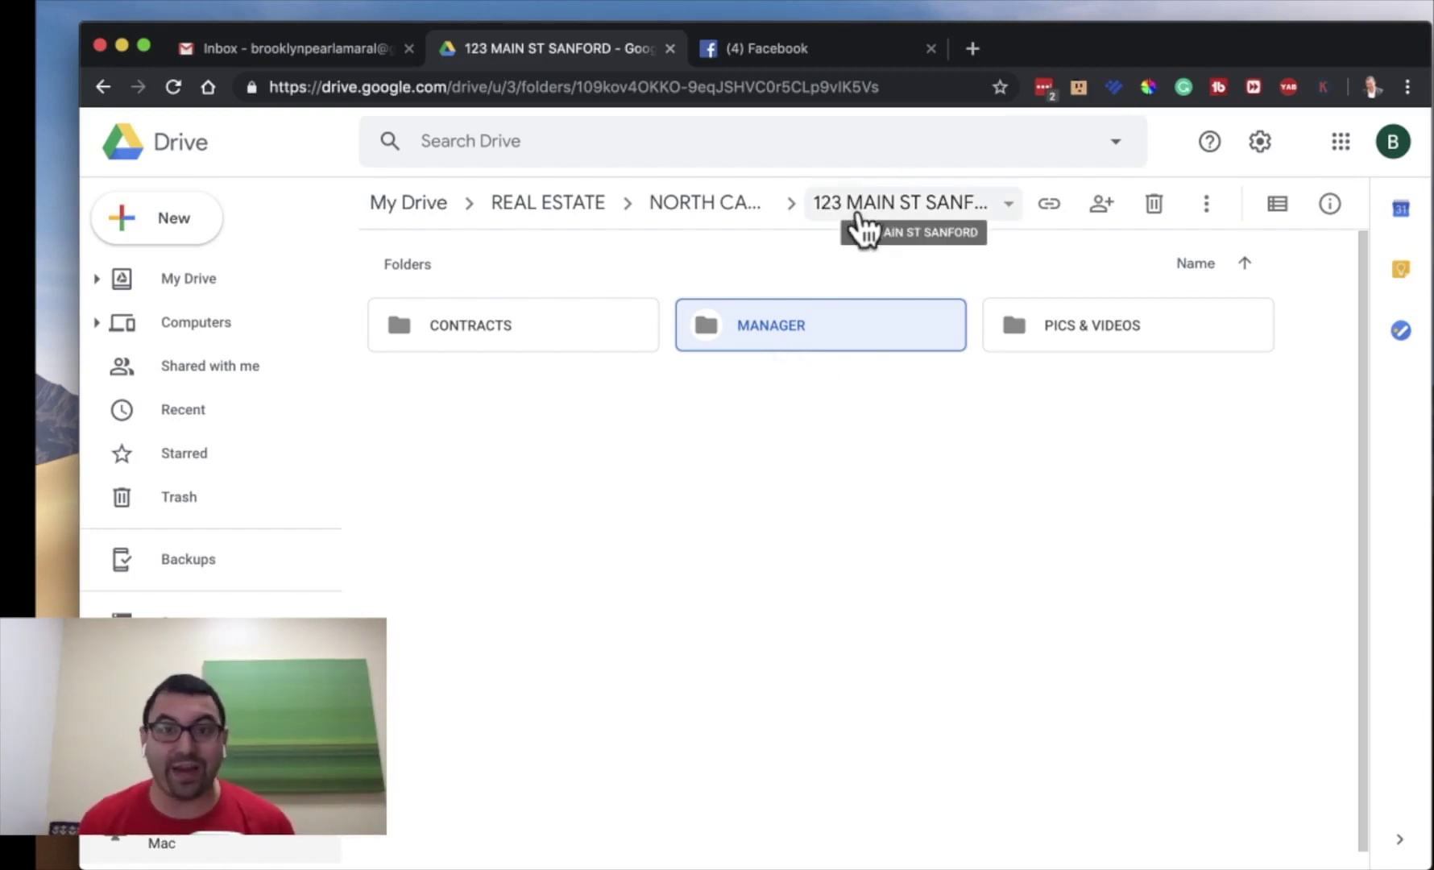
# - Switch on link sharing for the 123 MAIN ST SANFORD folder and select its link
pyautogui.click(674, 449)
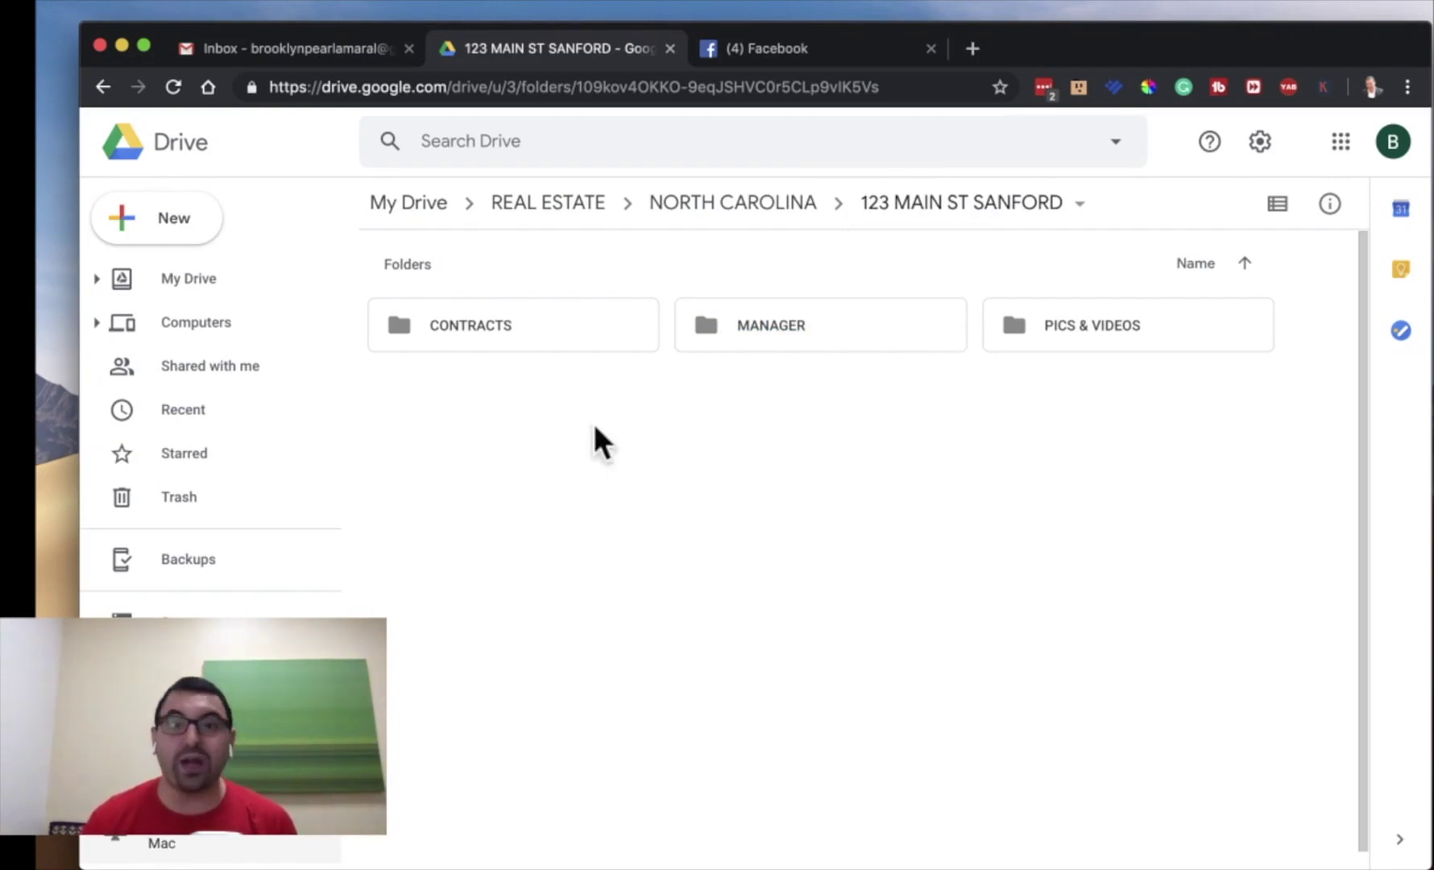
pyautogui.click(917, 216)
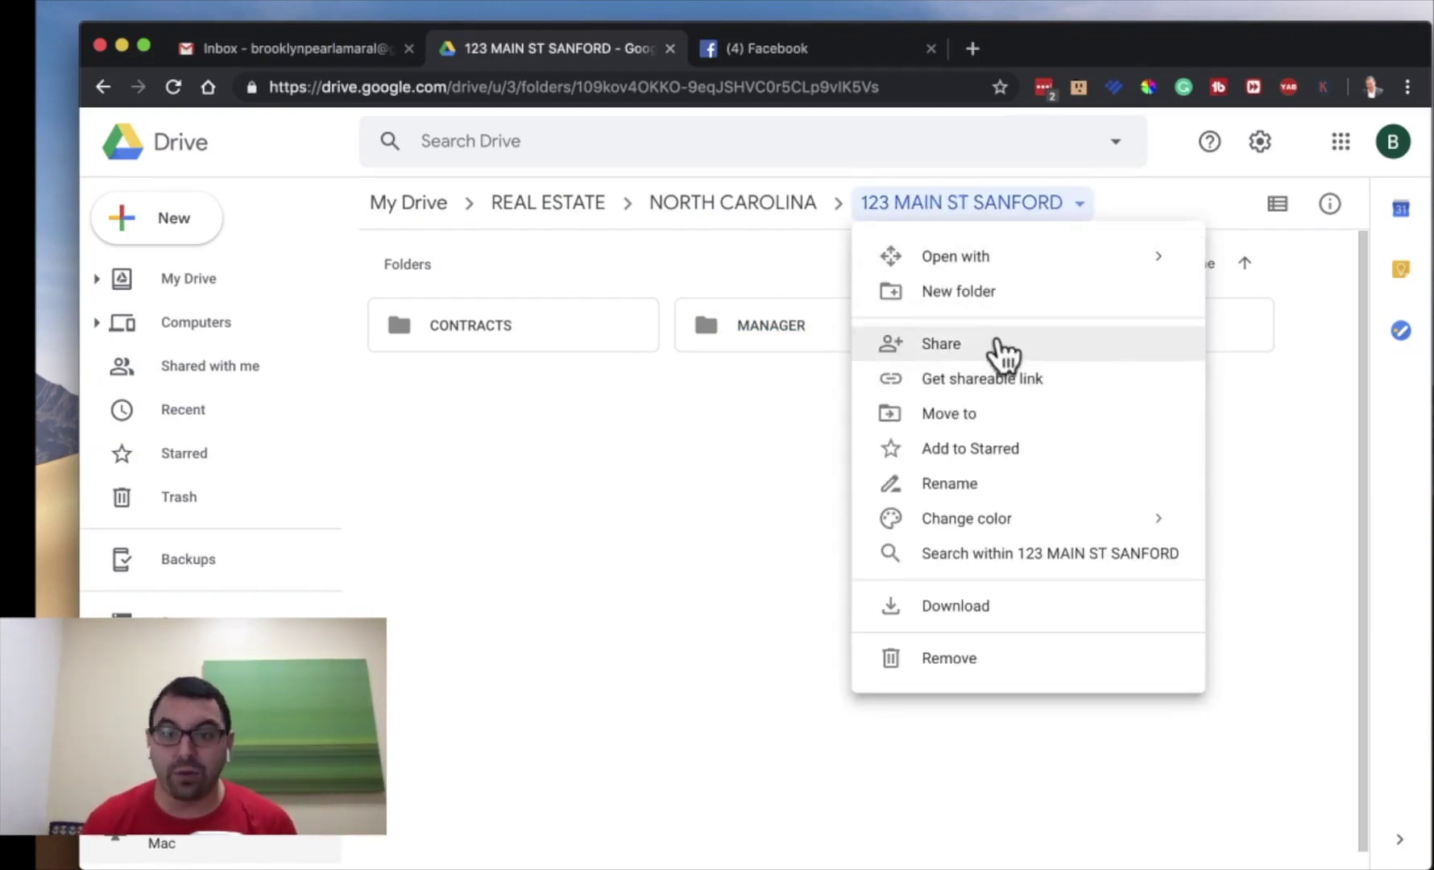
pyautogui.click(635, 530)
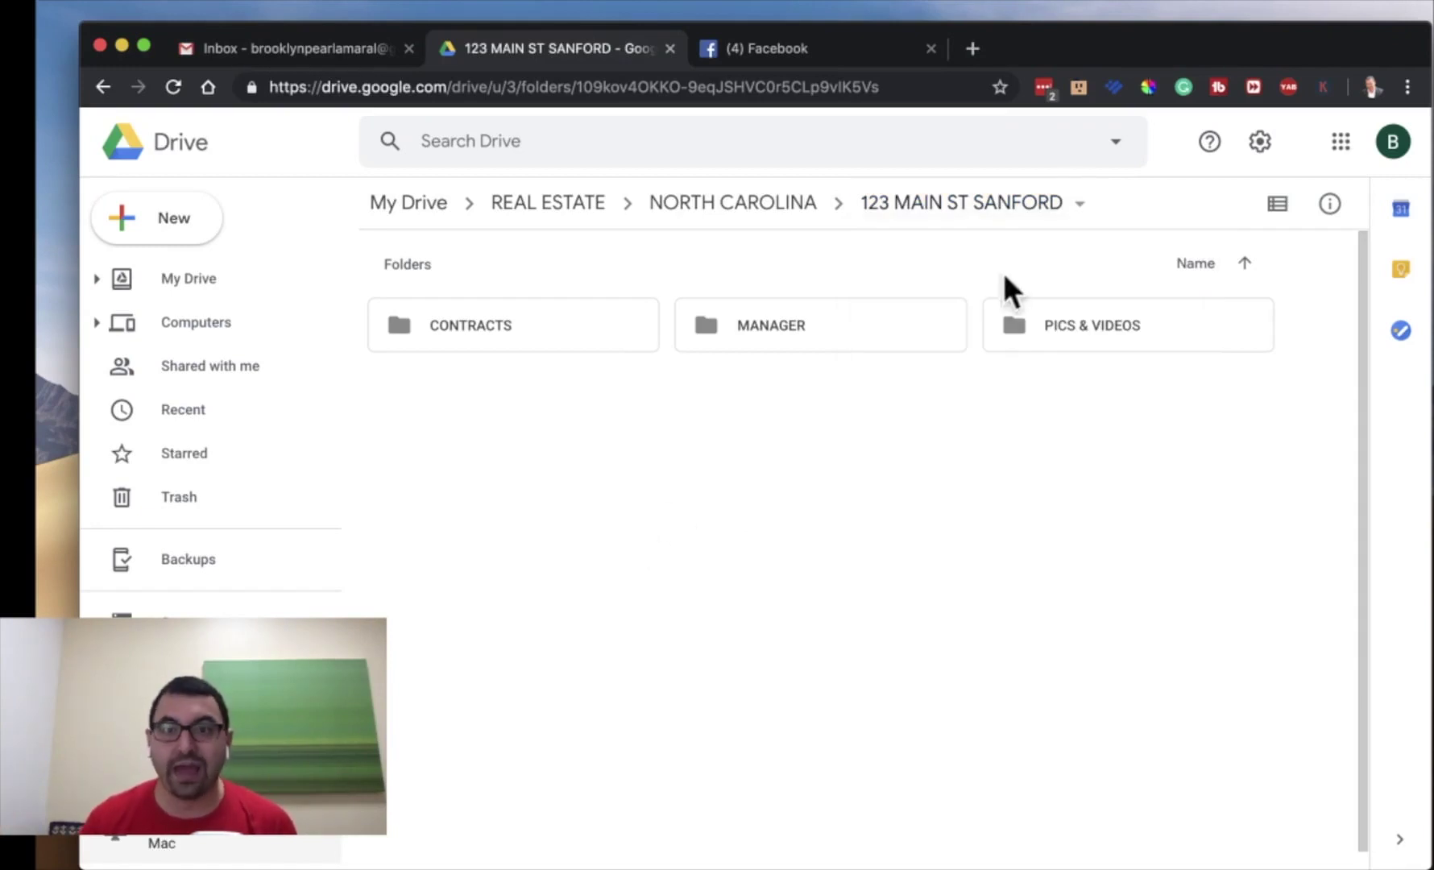
pyautogui.click(1030, 207)
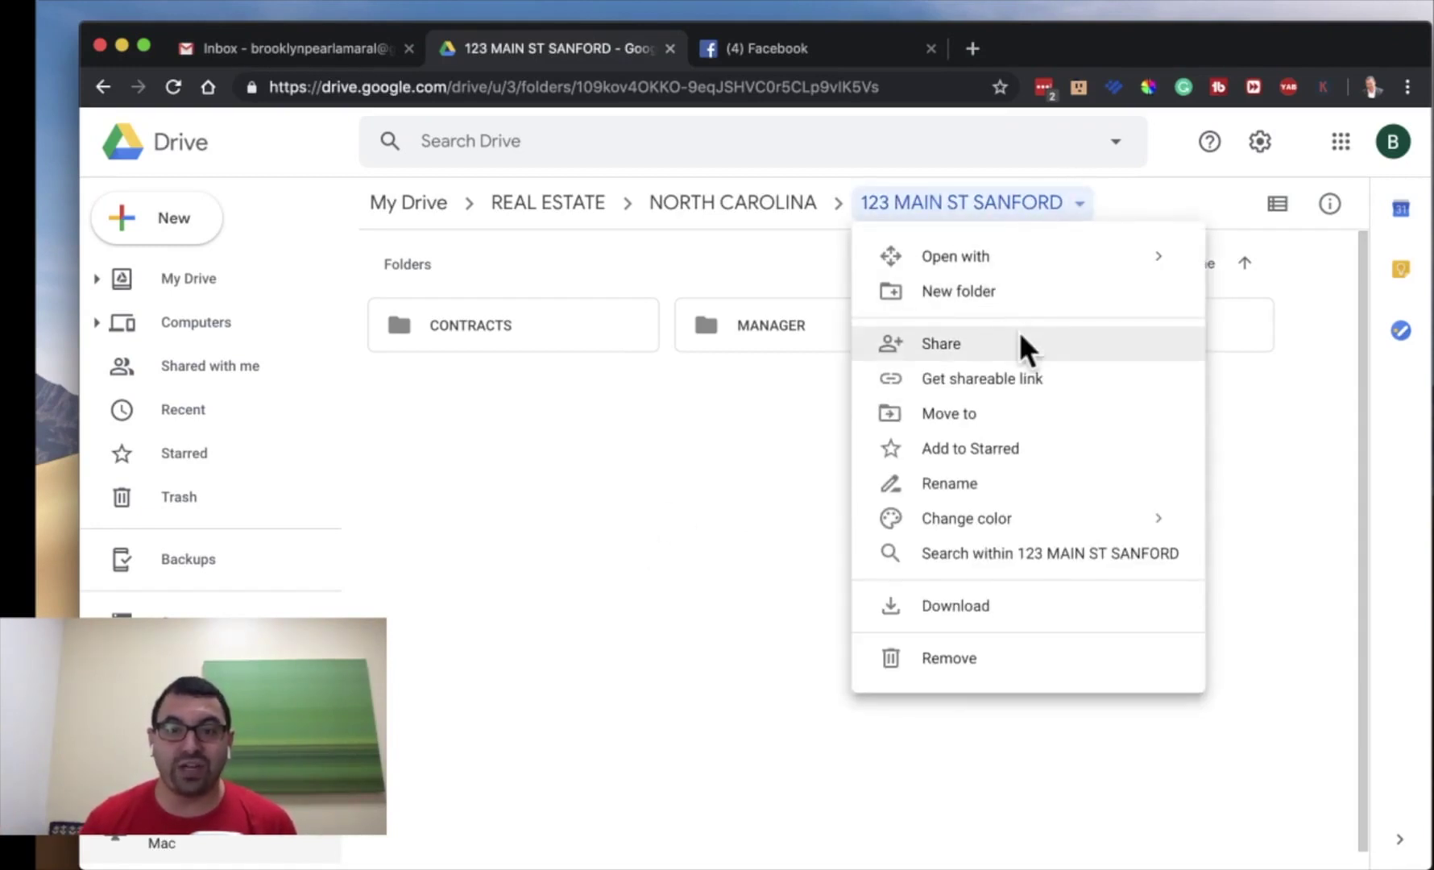
pyautogui.click(991, 385)
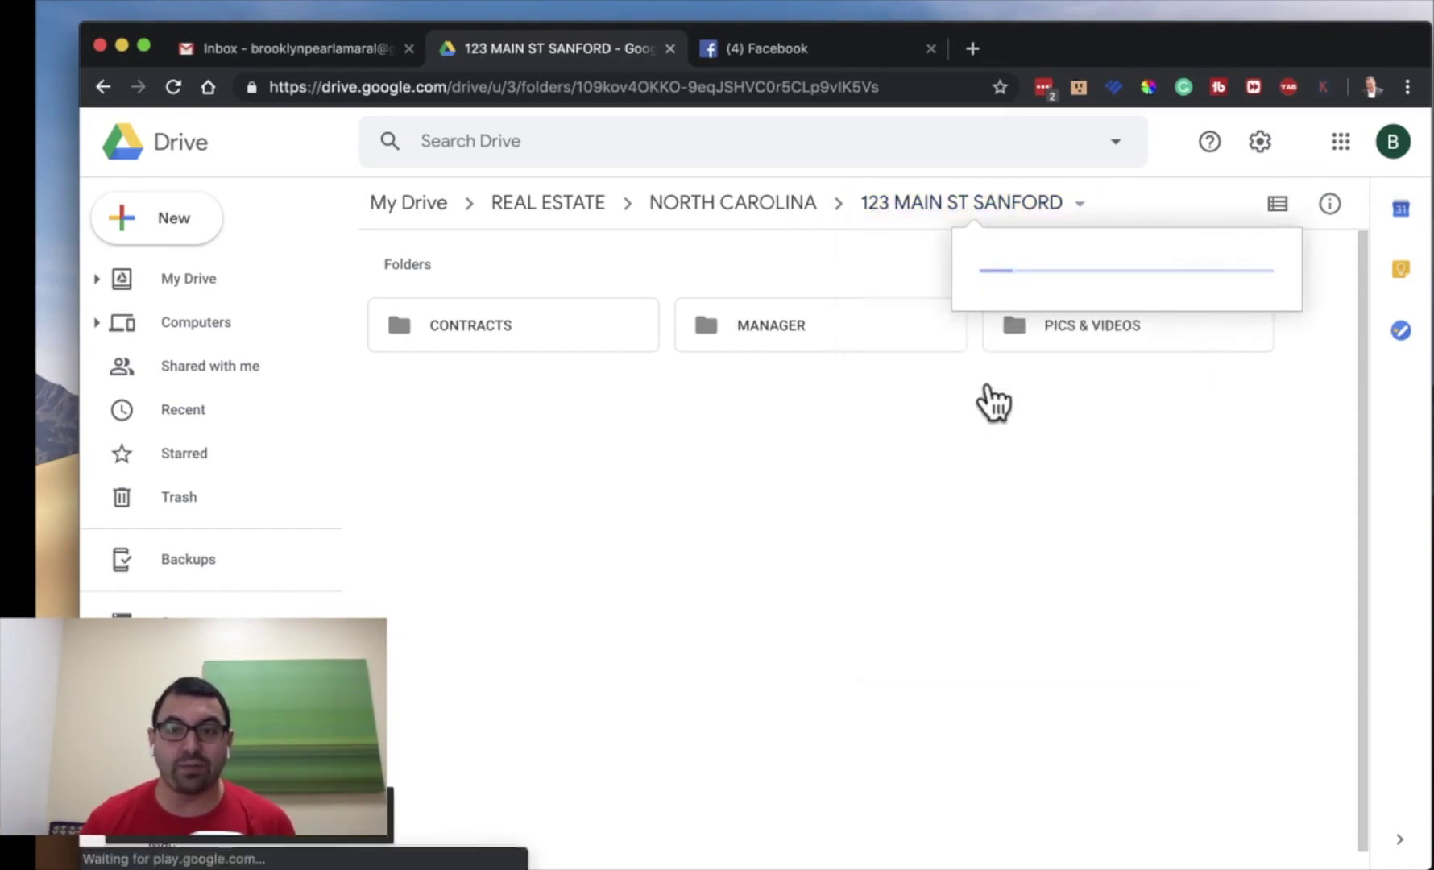
pyautogui.click(1248, 261)
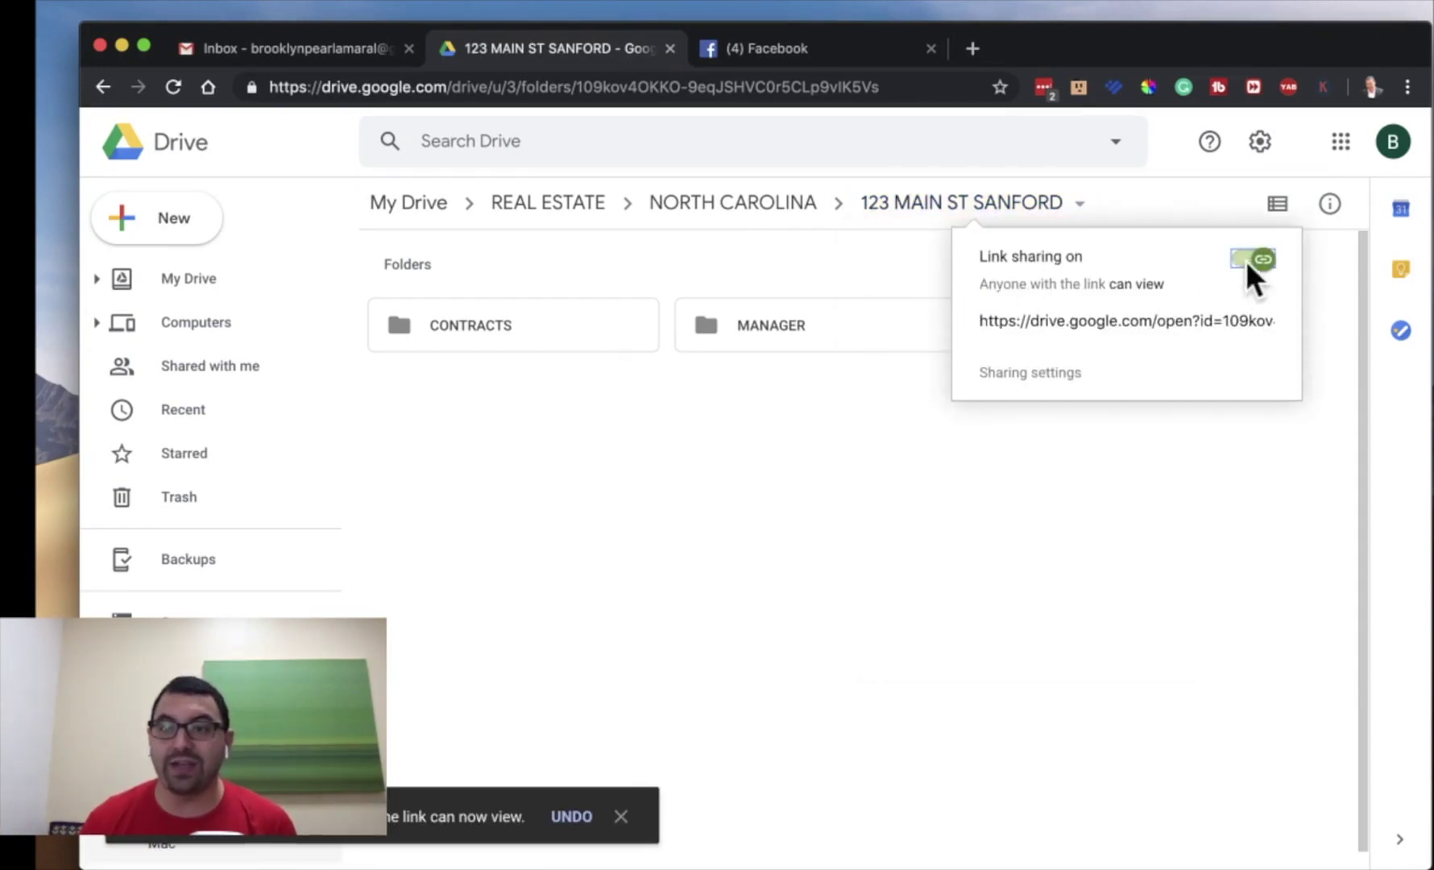
pyautogui.click(1253, 270)
pyautogui.click(1265, 259)
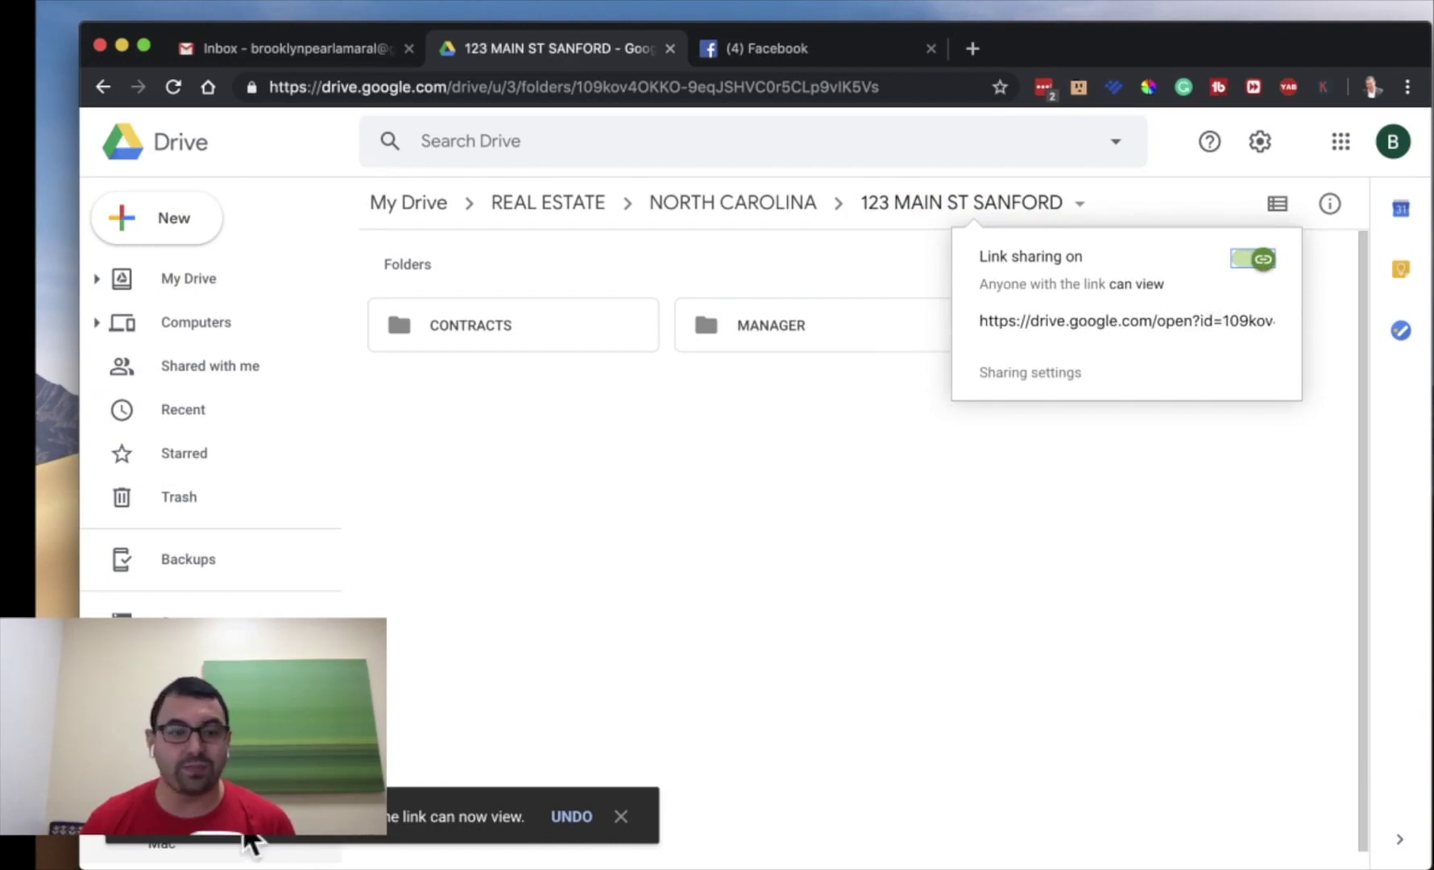
pyautogui.click(1111, 322)
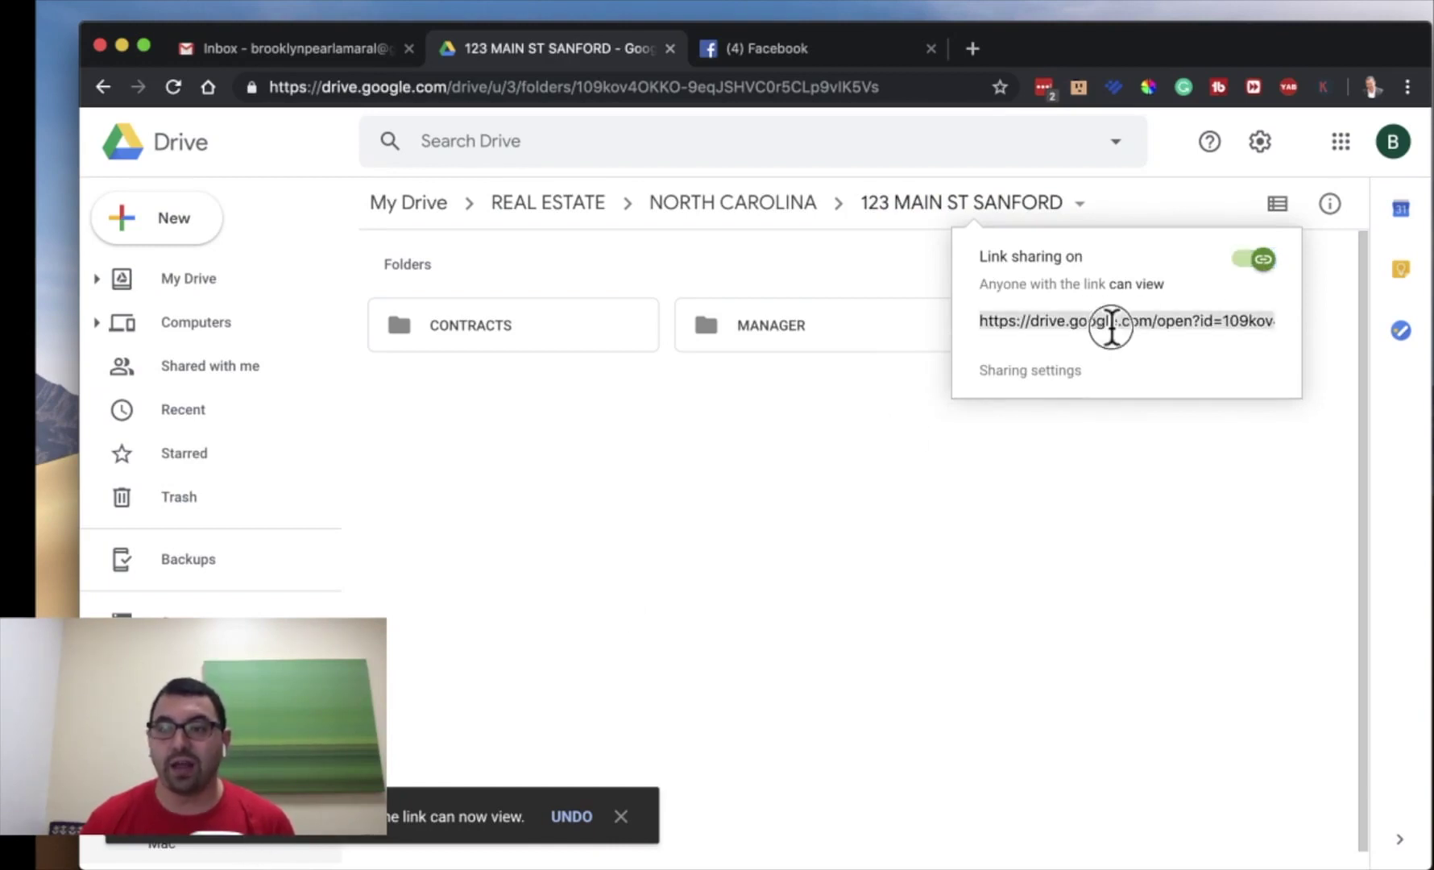
pyautogui.click(846, 402)
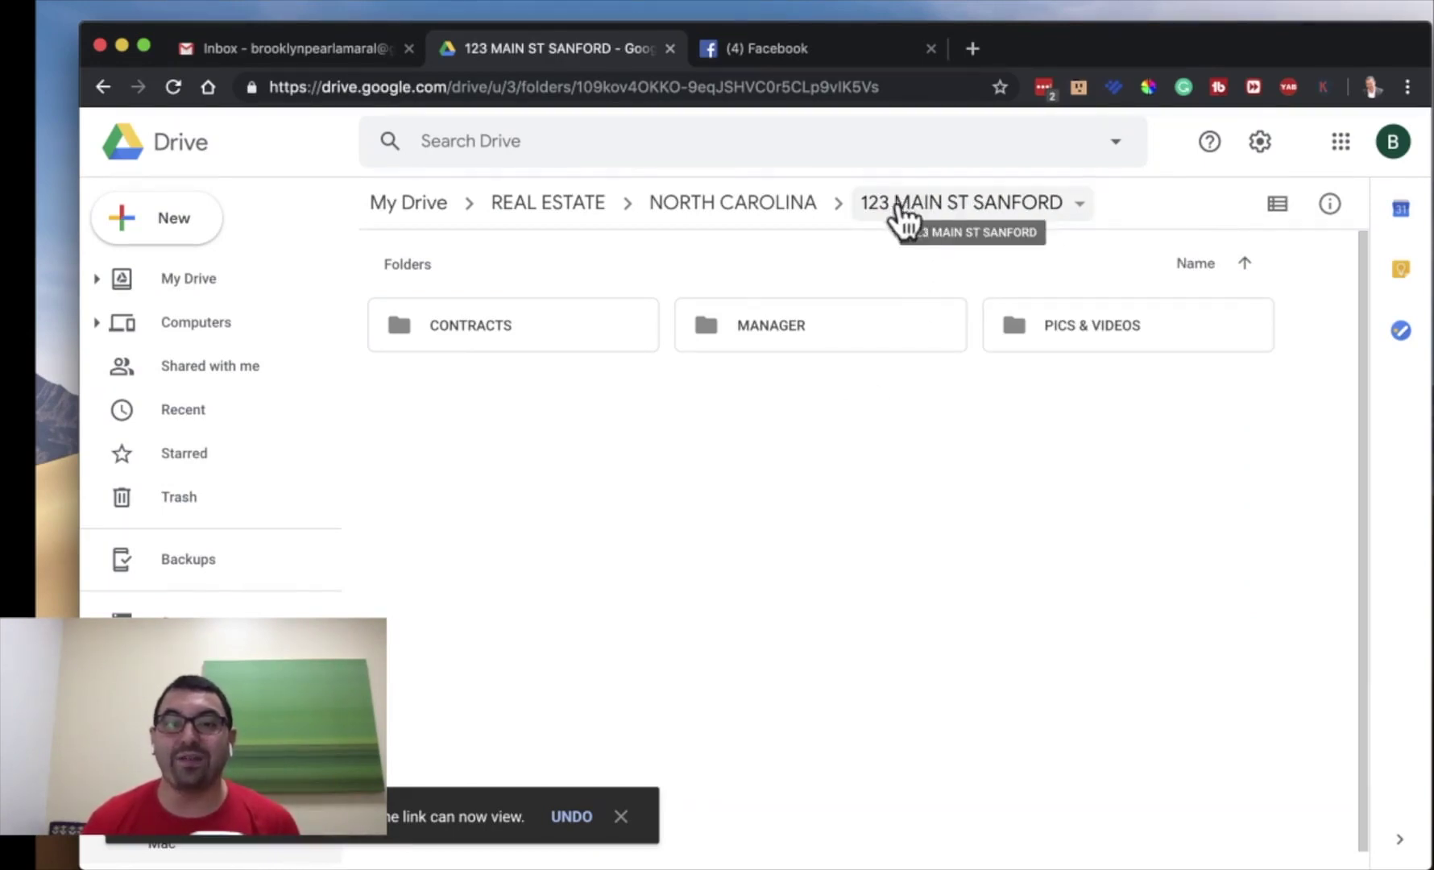
# - Reopen 123 MAIN ST SANFORD and review its sharing settings and shareable link
pyautogui.click(798, 203)
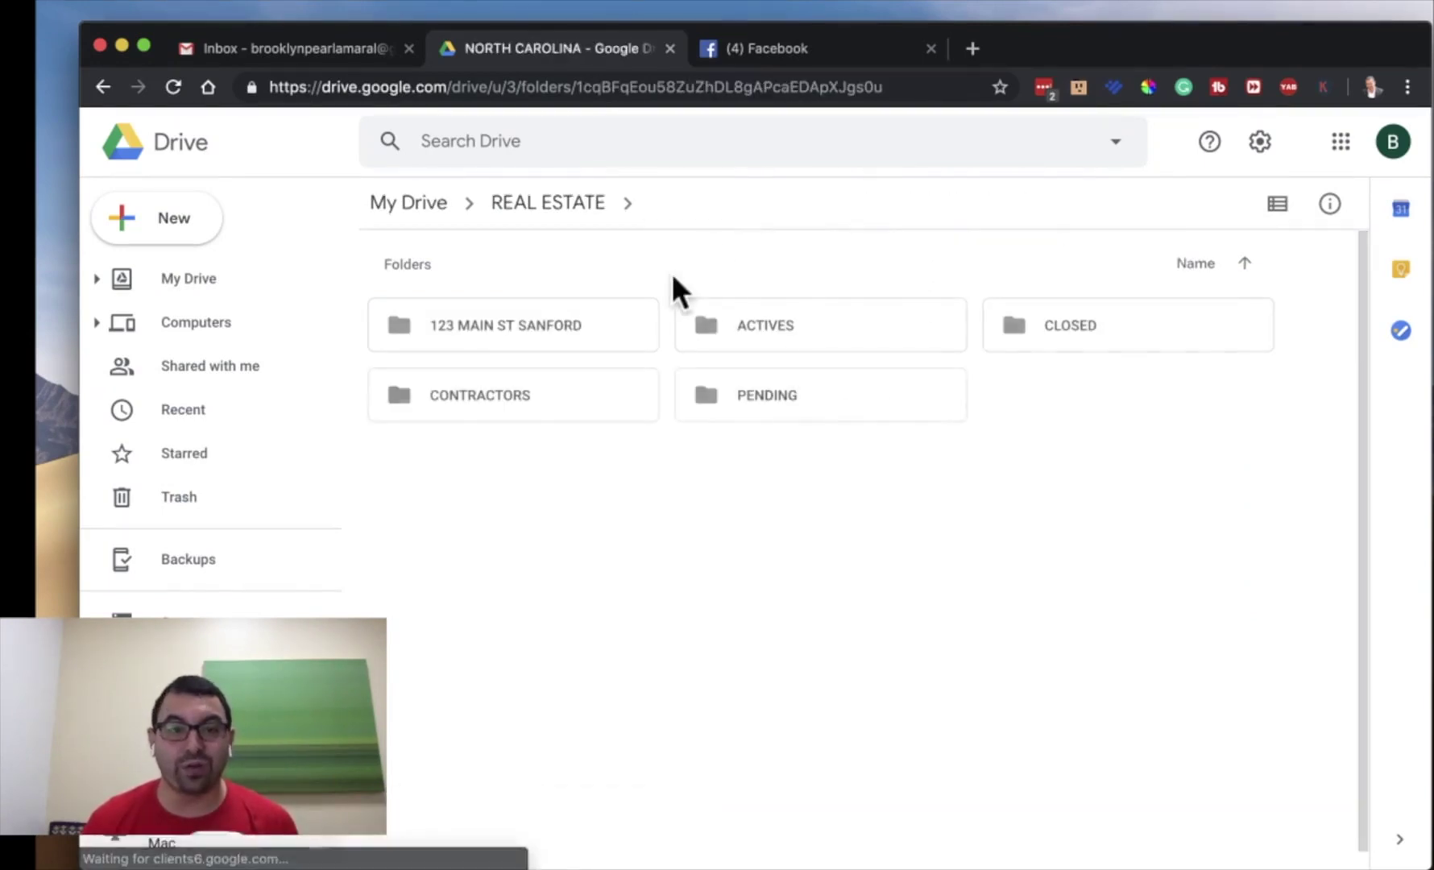
pyautogui.doubleClick(475, 320)
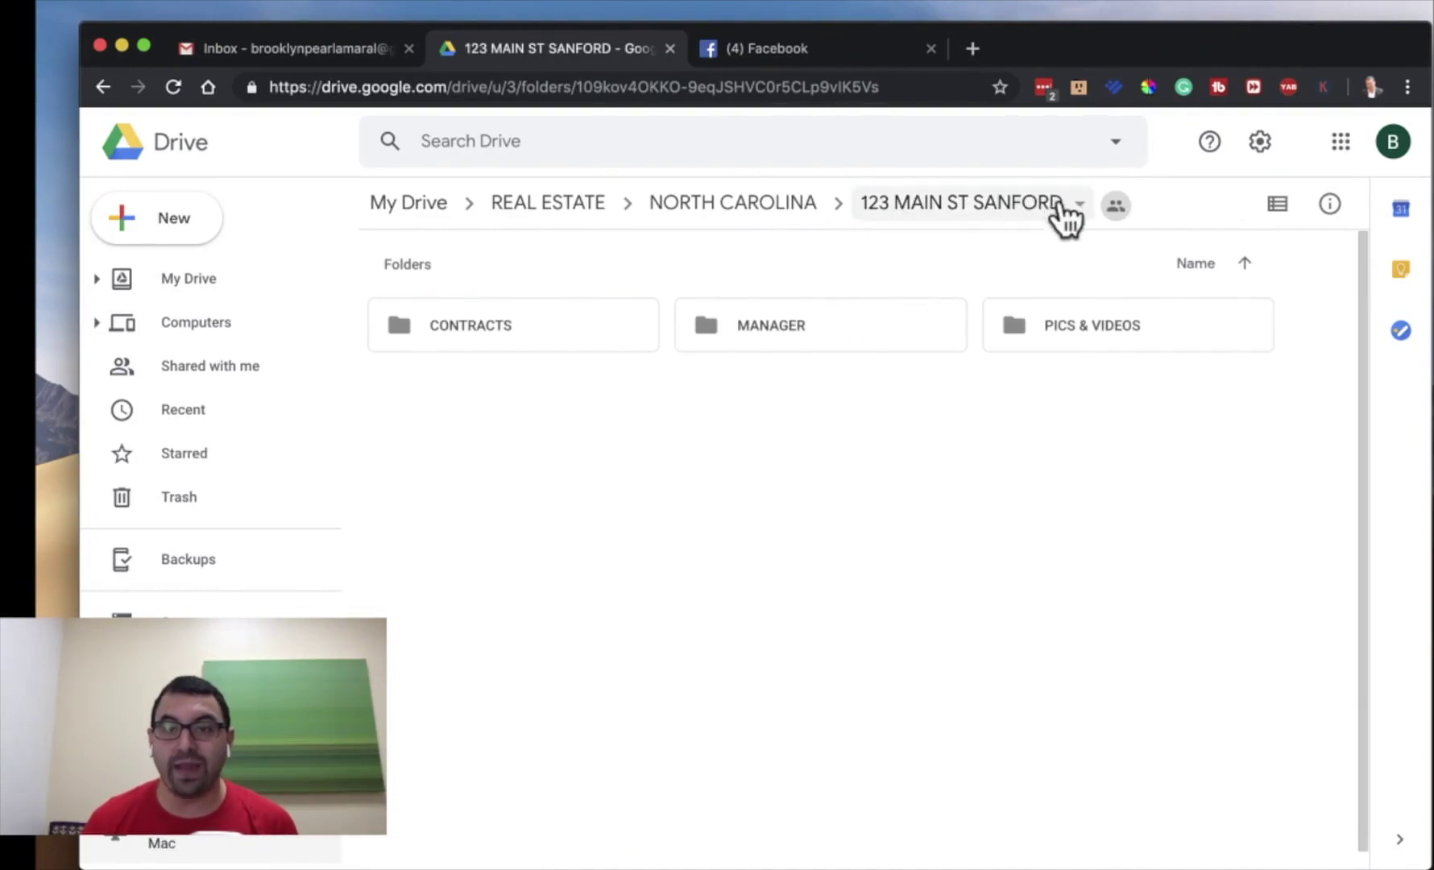
pyautogui.click(1066, 212)
pyautogui.click(1056, 344)
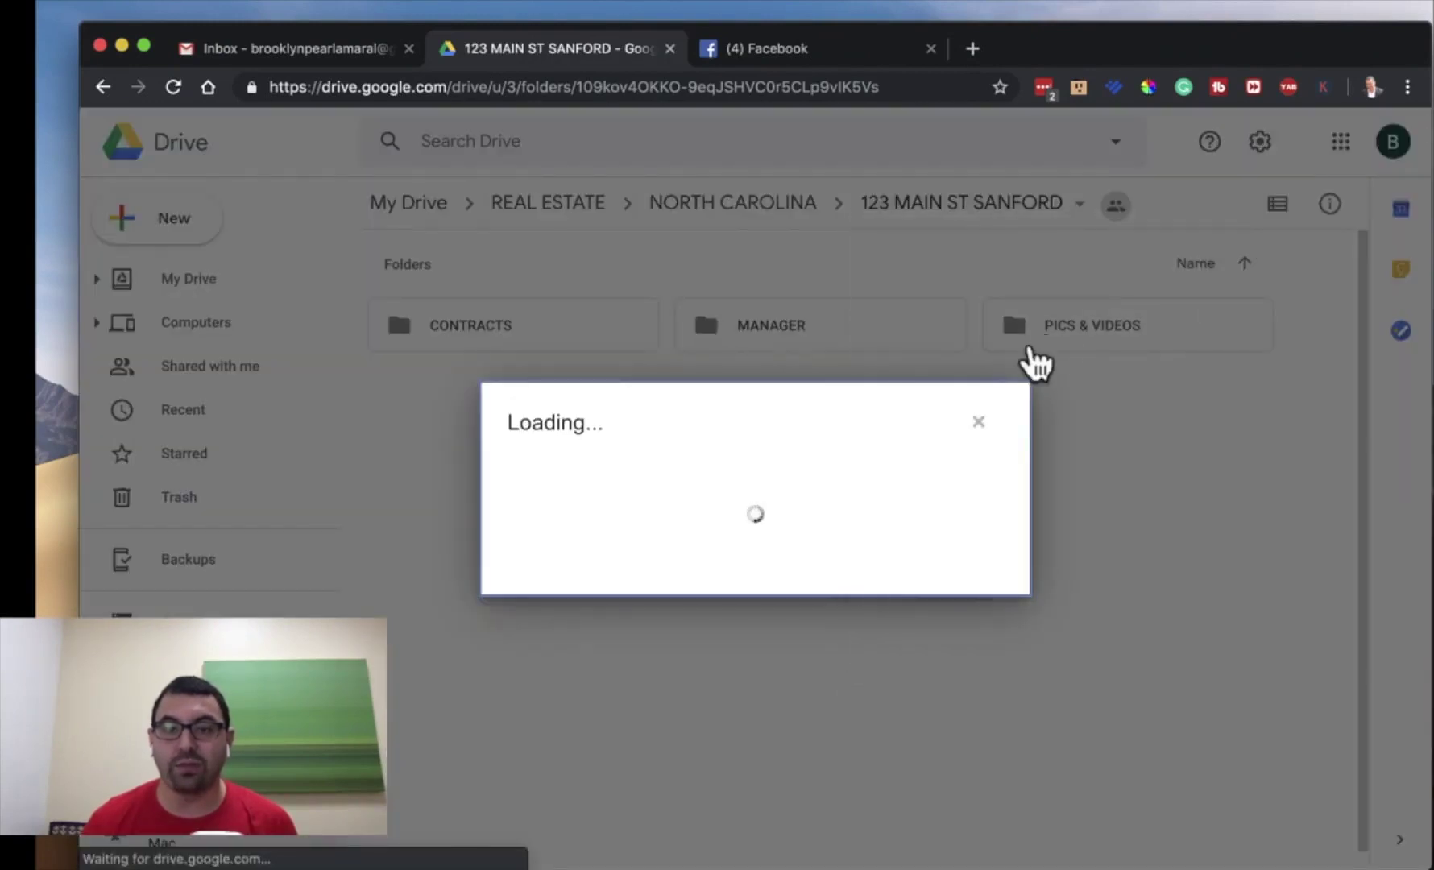
pyautogui.click(507, 672)
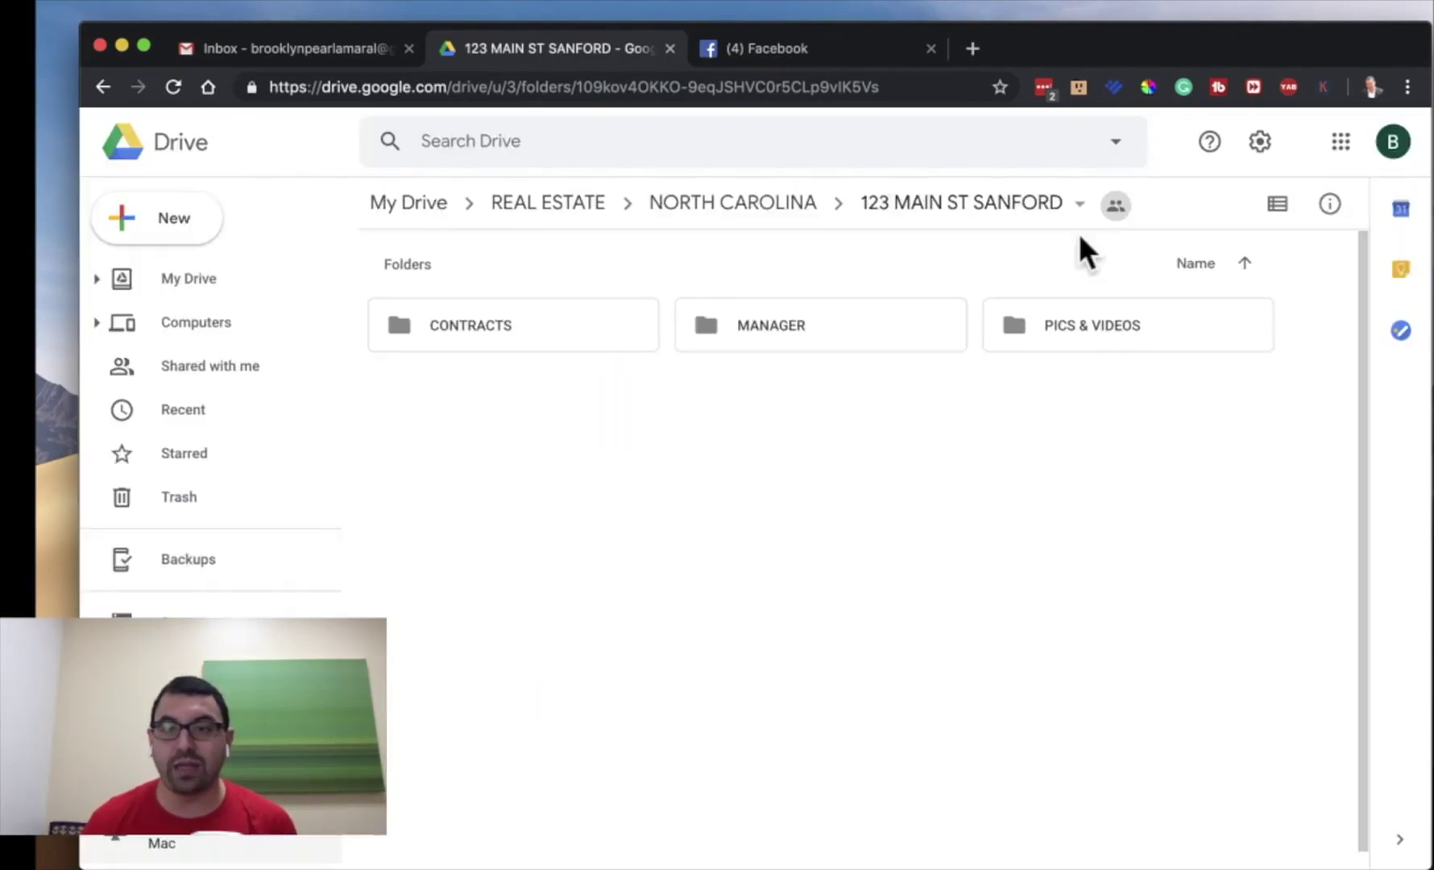
pyautogui.click(1065, 202)
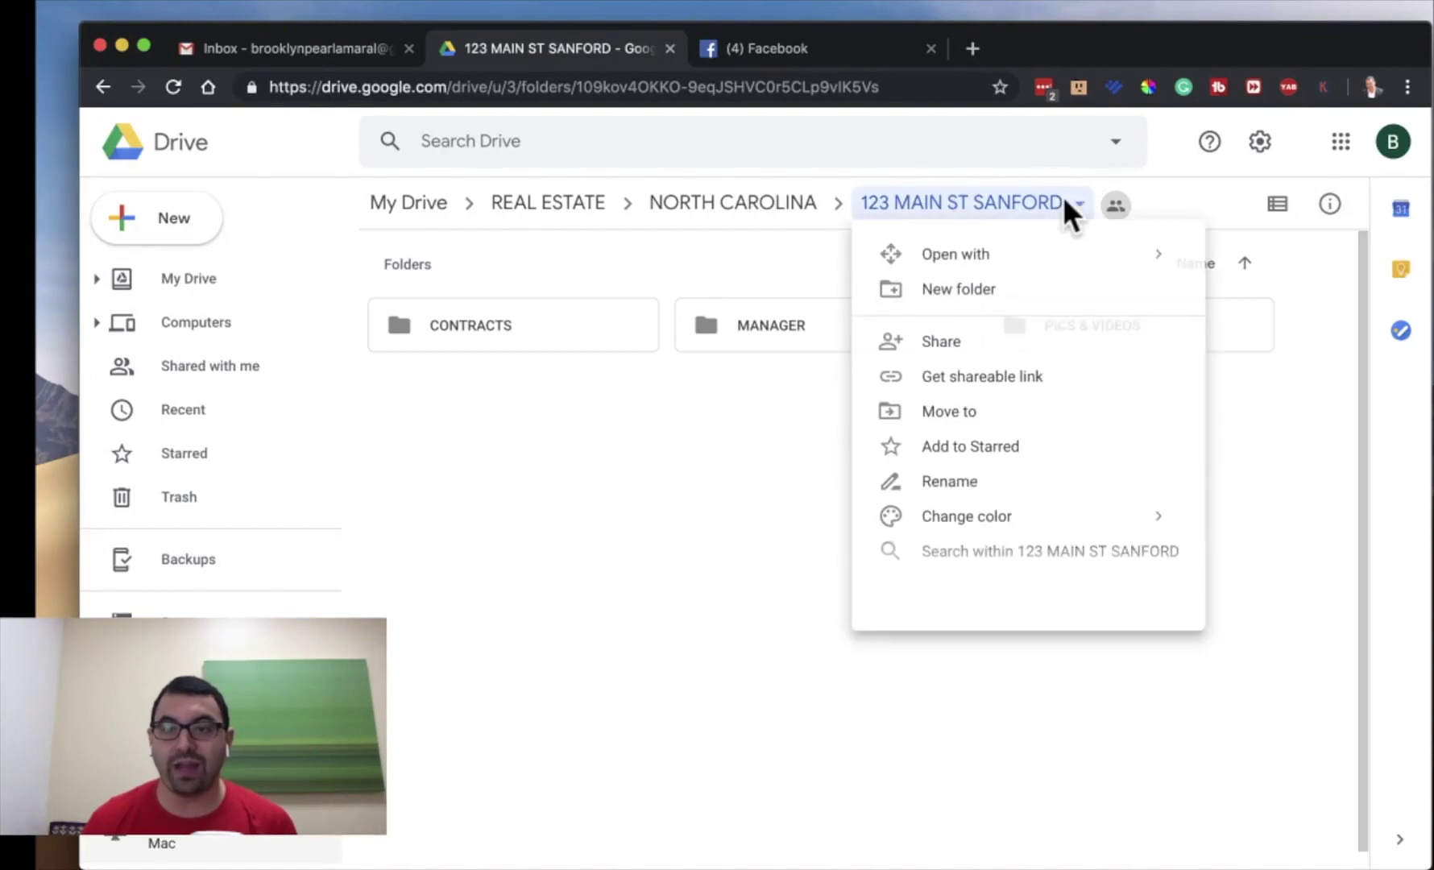
pyautogui.click(1022, 388)
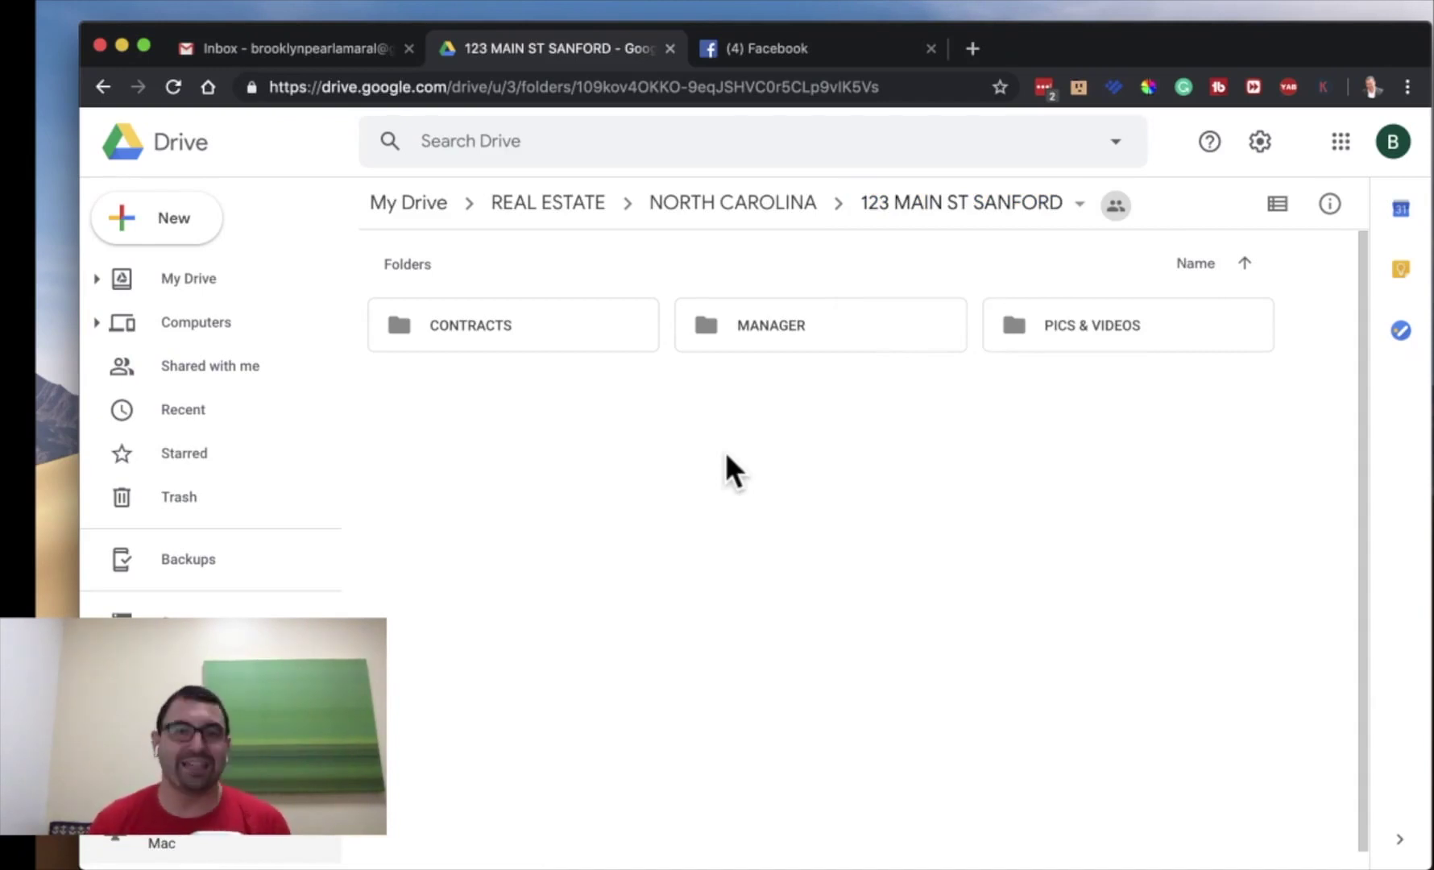
# - Open the PICS & VIDEOS folder and bring up its sharing settings
pyautogui.click(1143, 338)
pyautogui.doubleClick(1140, 335)
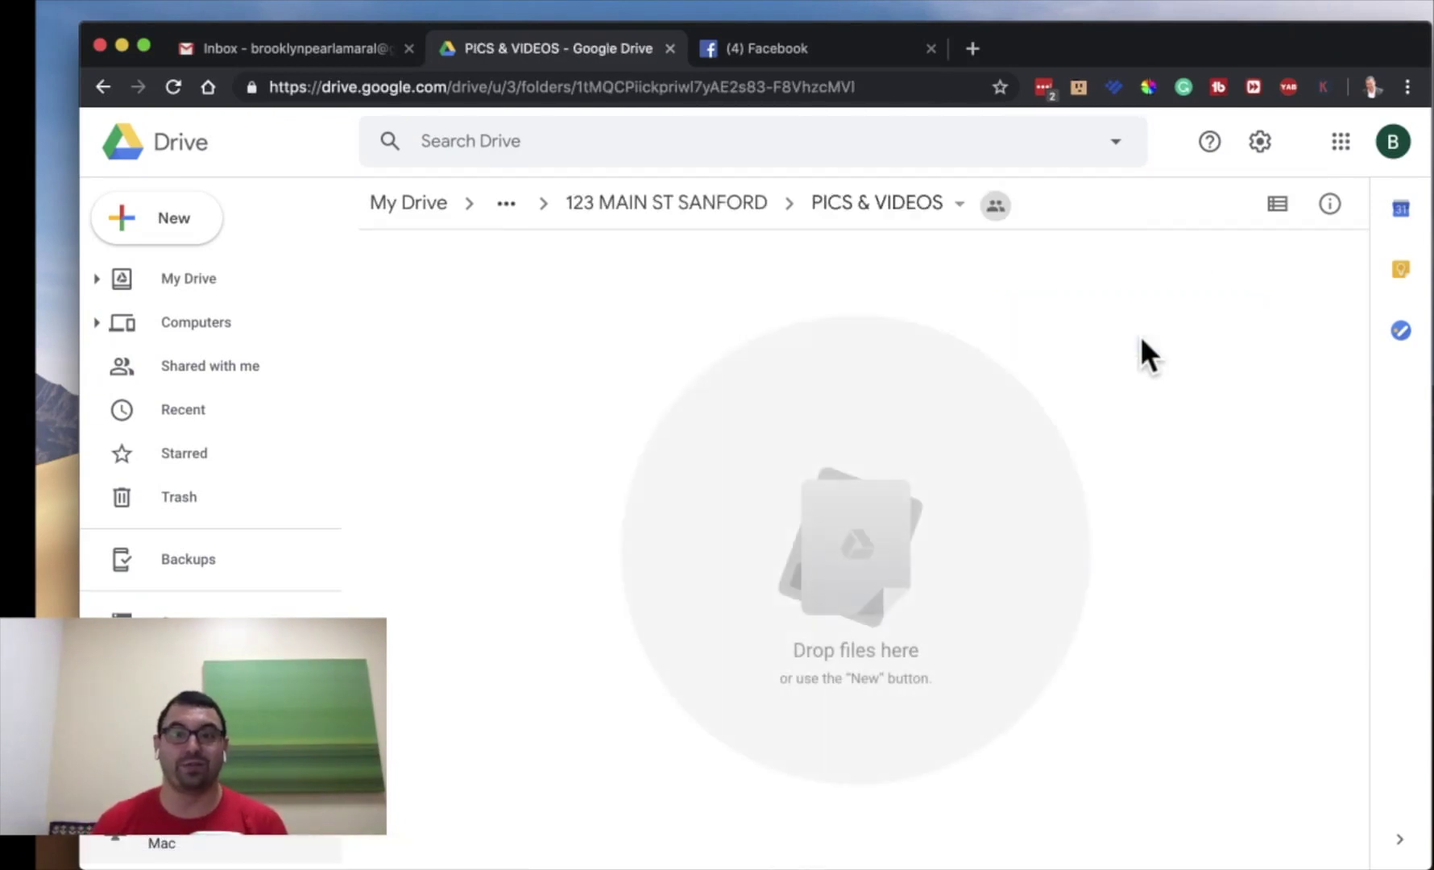
pyautogui.click(746, 207)
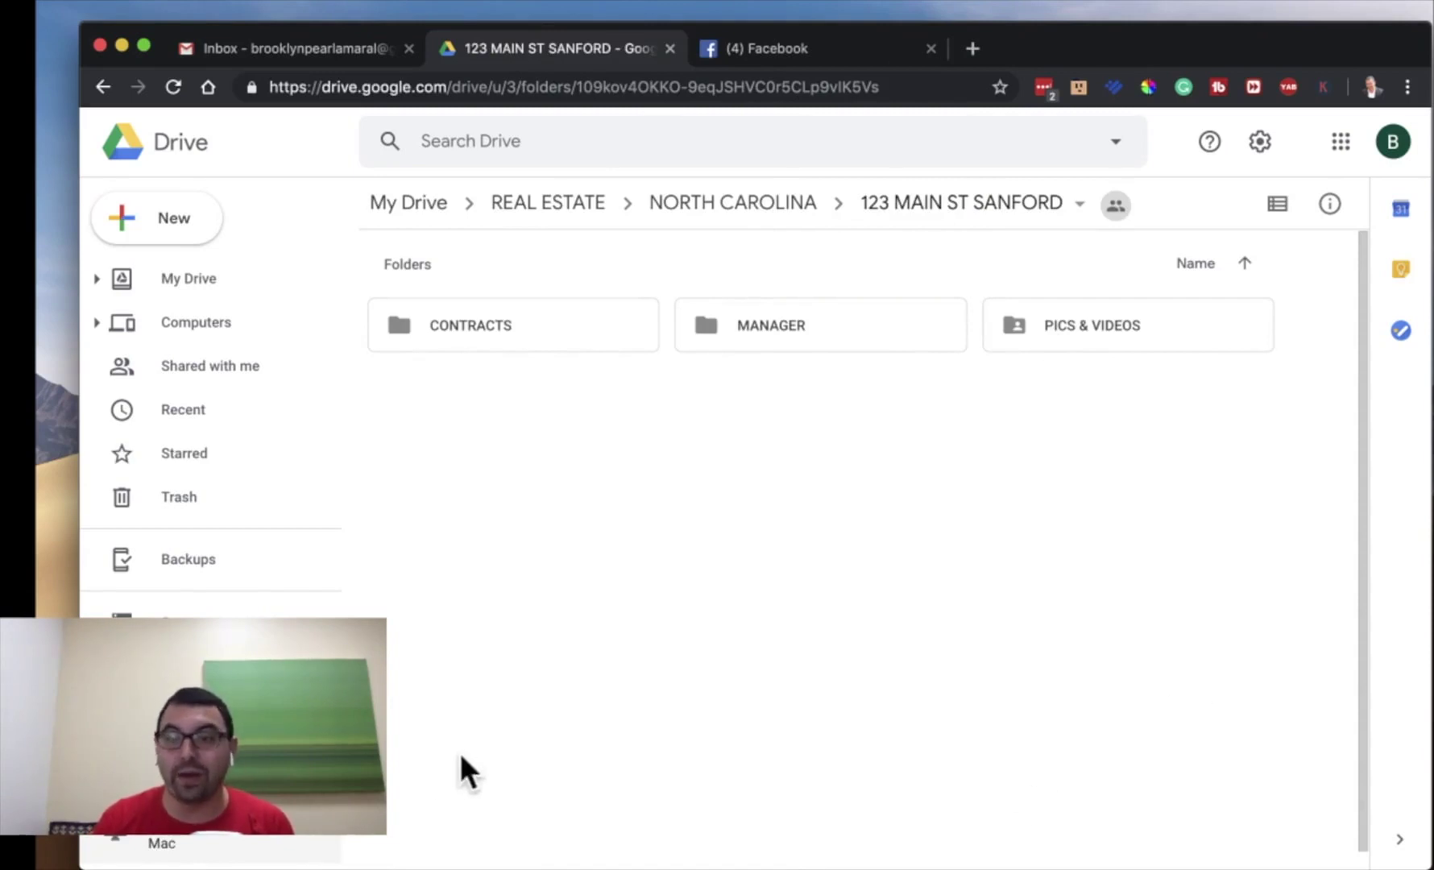
pyautogui.doubleClick(1141, 333)
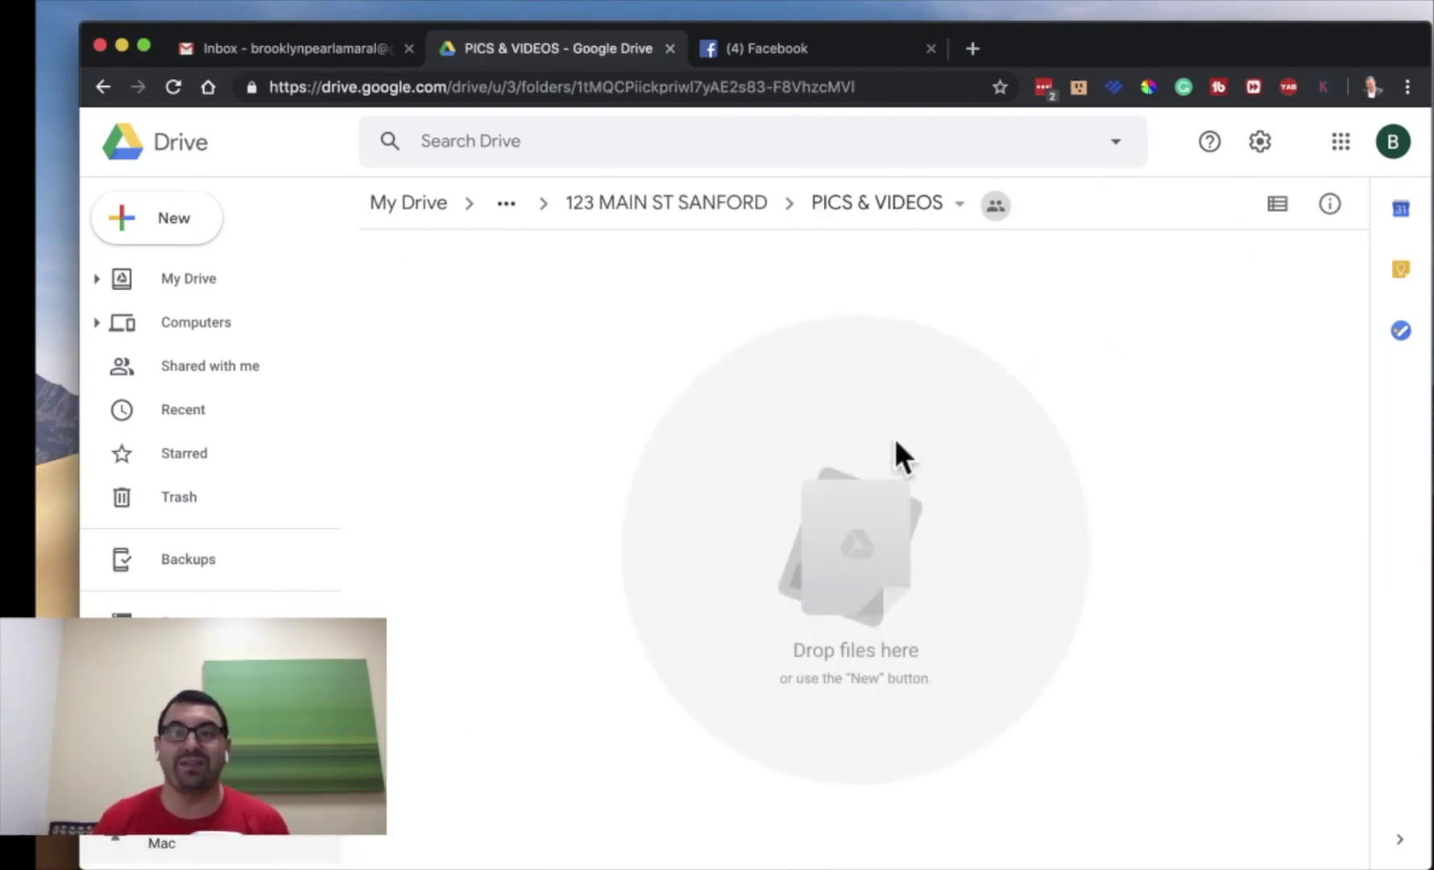
pyautogui.click(934, 206)
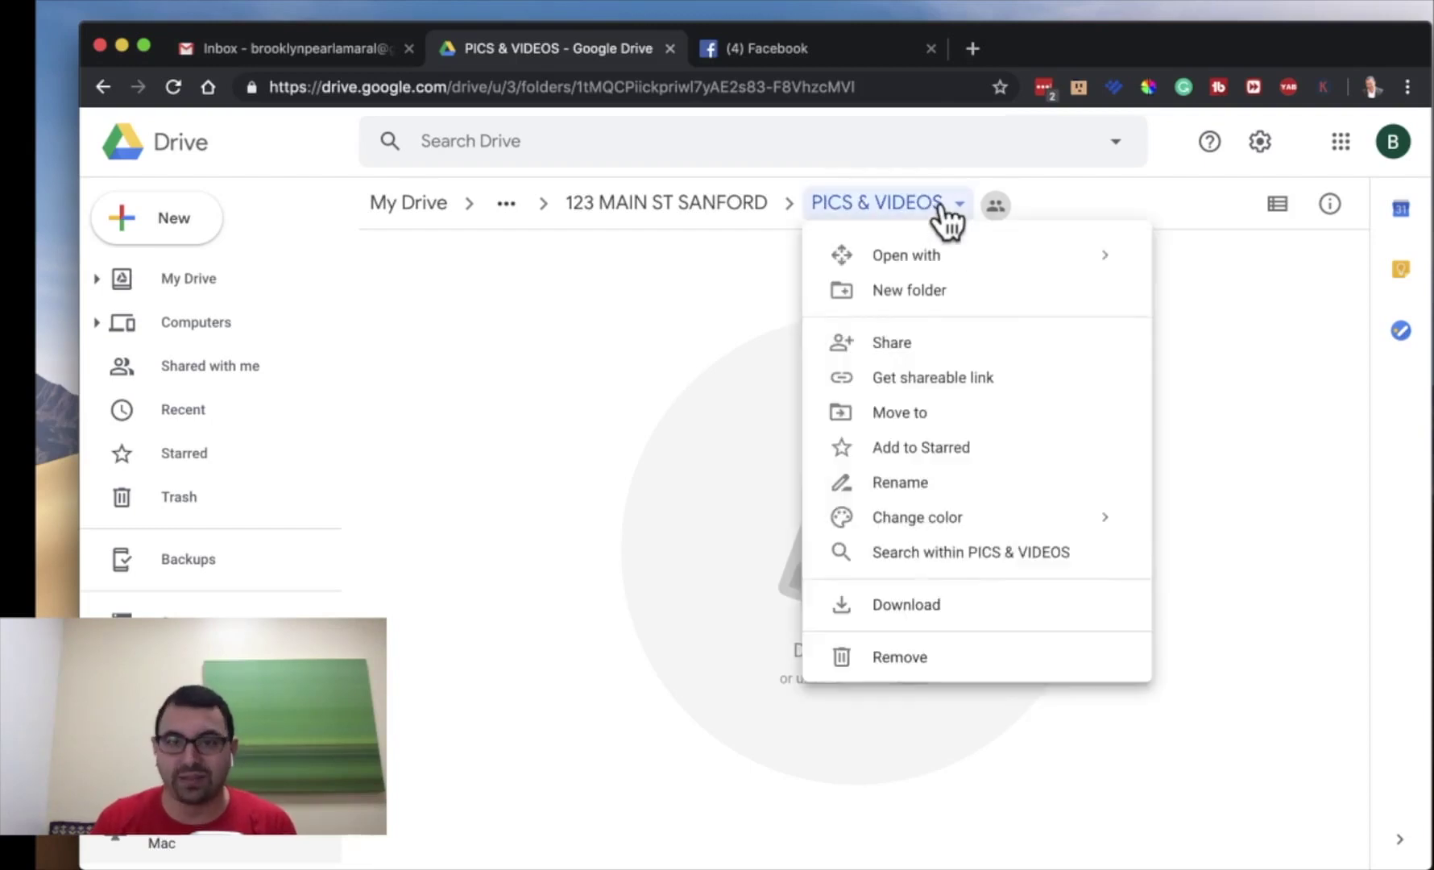
pyautogui.click(923, 345)
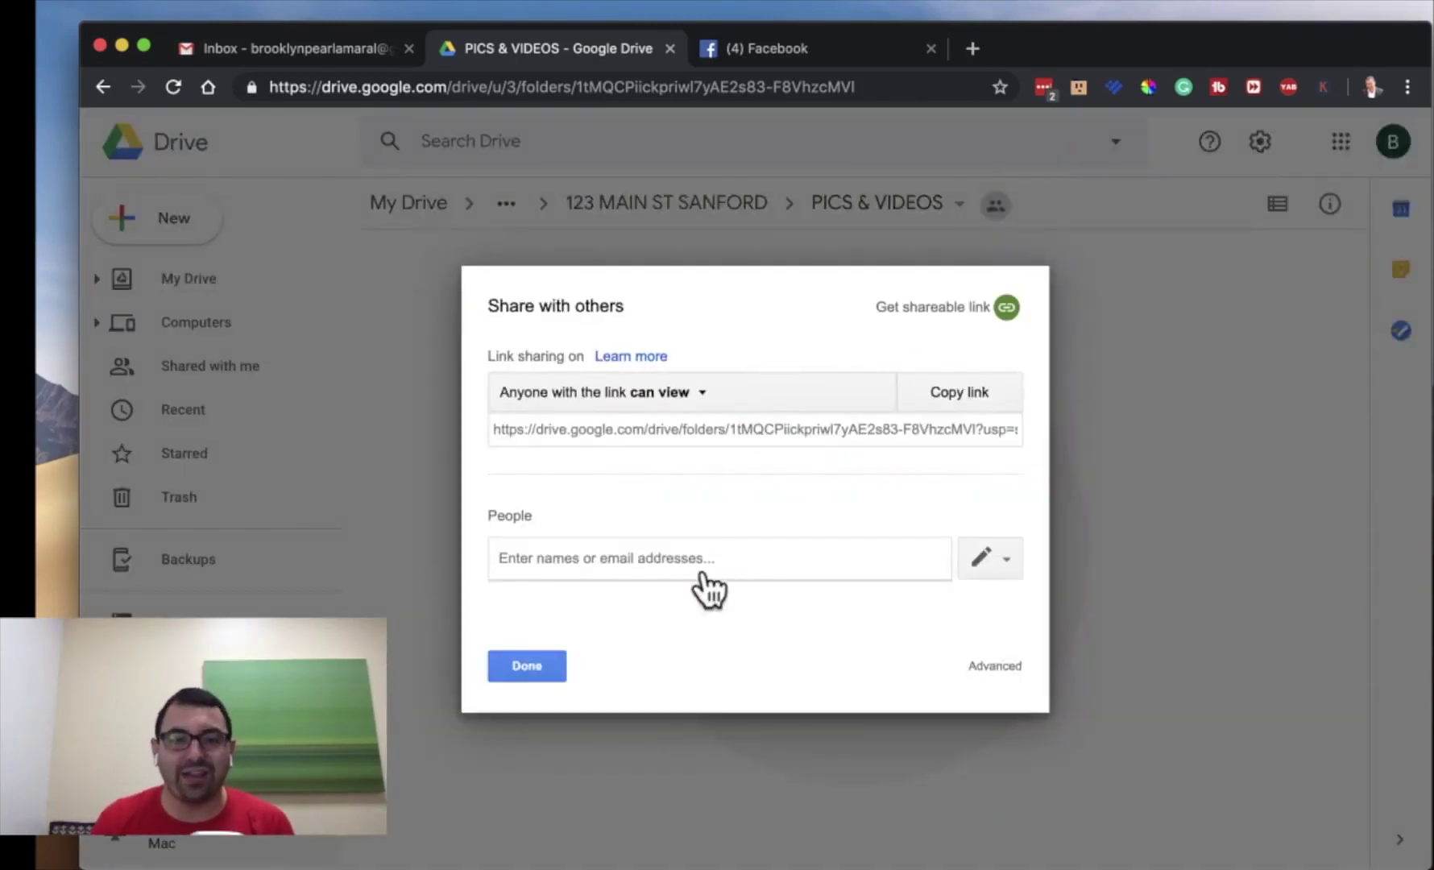
pyautogui.click(502, 723)
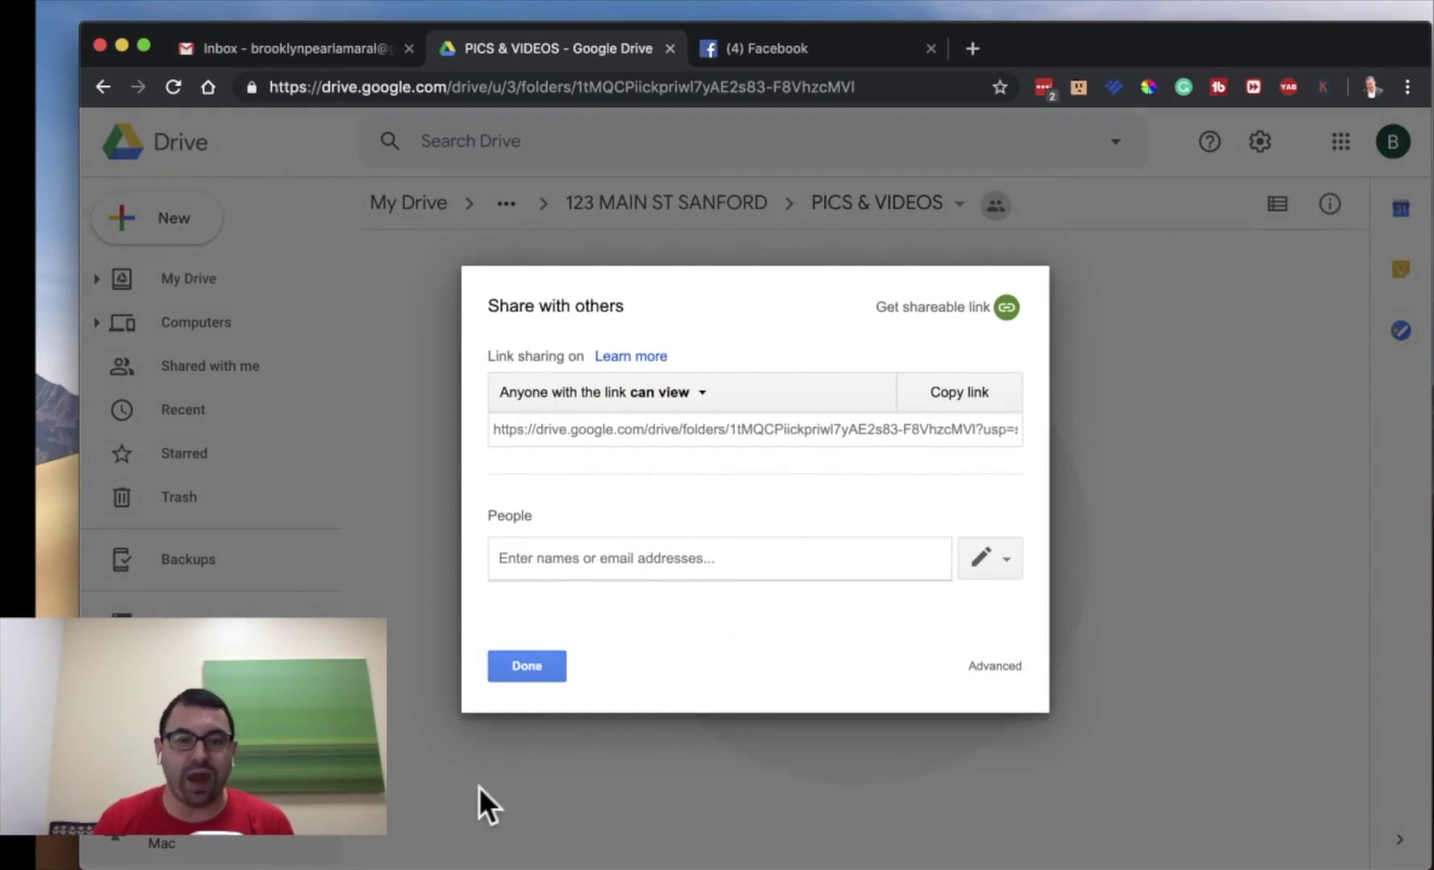
# - Set the PICS & VIDEOS link to view-only access for anyone with the link, and copy it
pyautogui.click(624, 547)
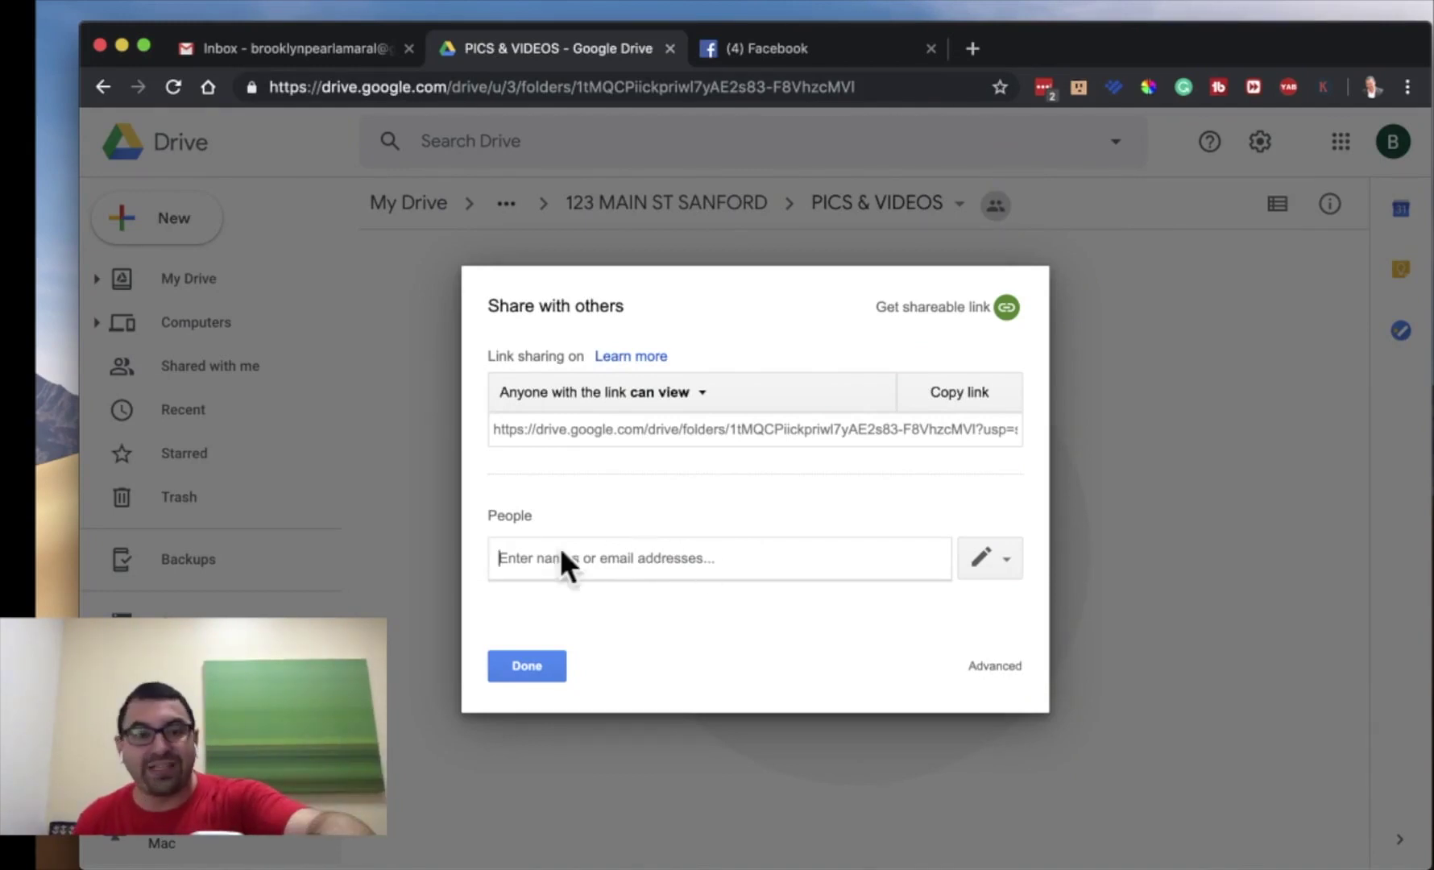
pyautogui.click(622, 555)
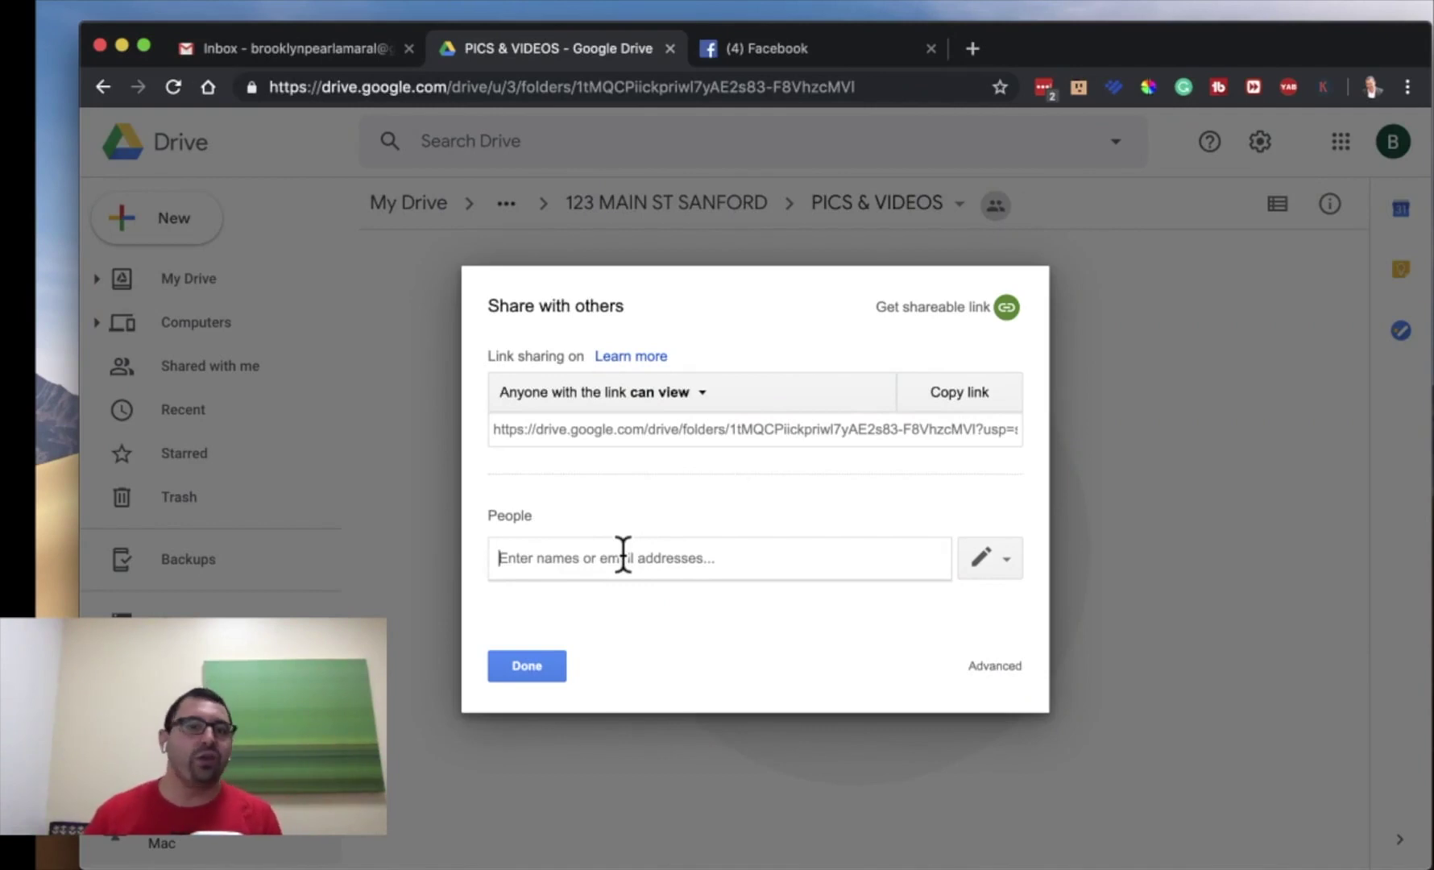
pyautogui.click(724, 429)
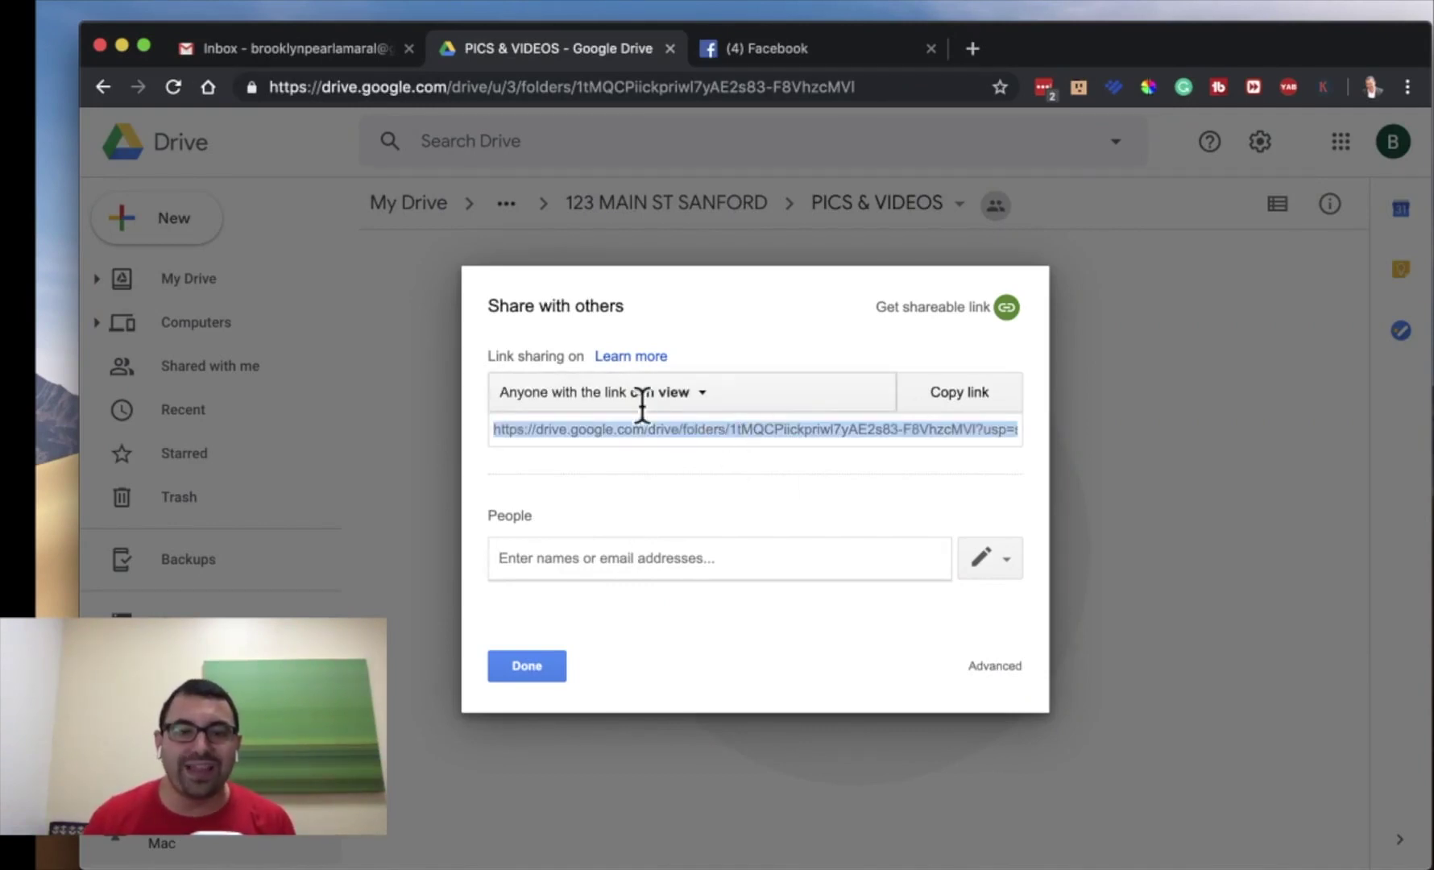
pyautogui.click(707, 395)
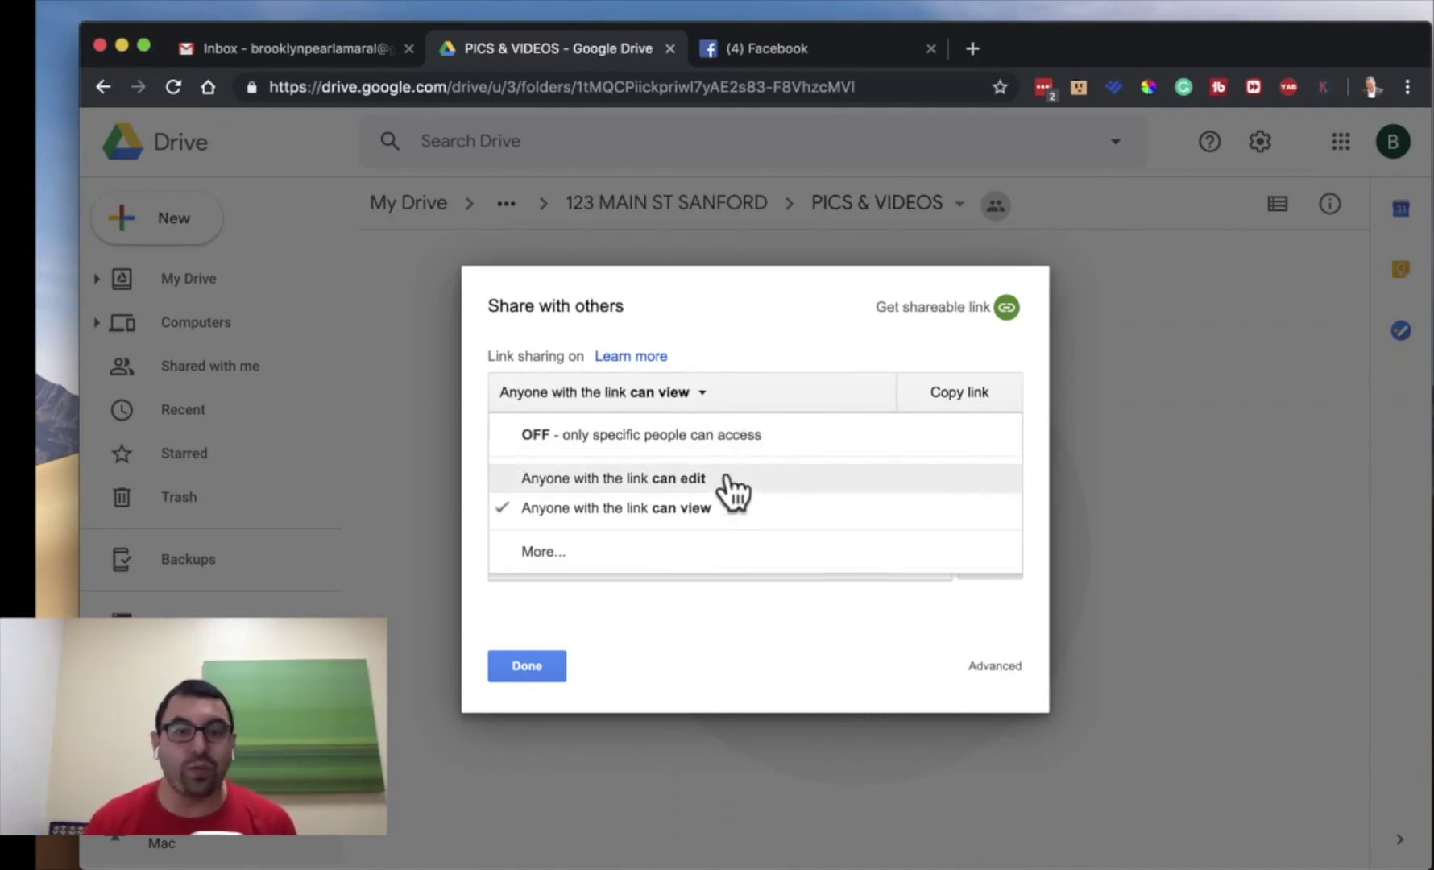
pyautogui.click(725, 478)
pyautogui.click(670, 390)
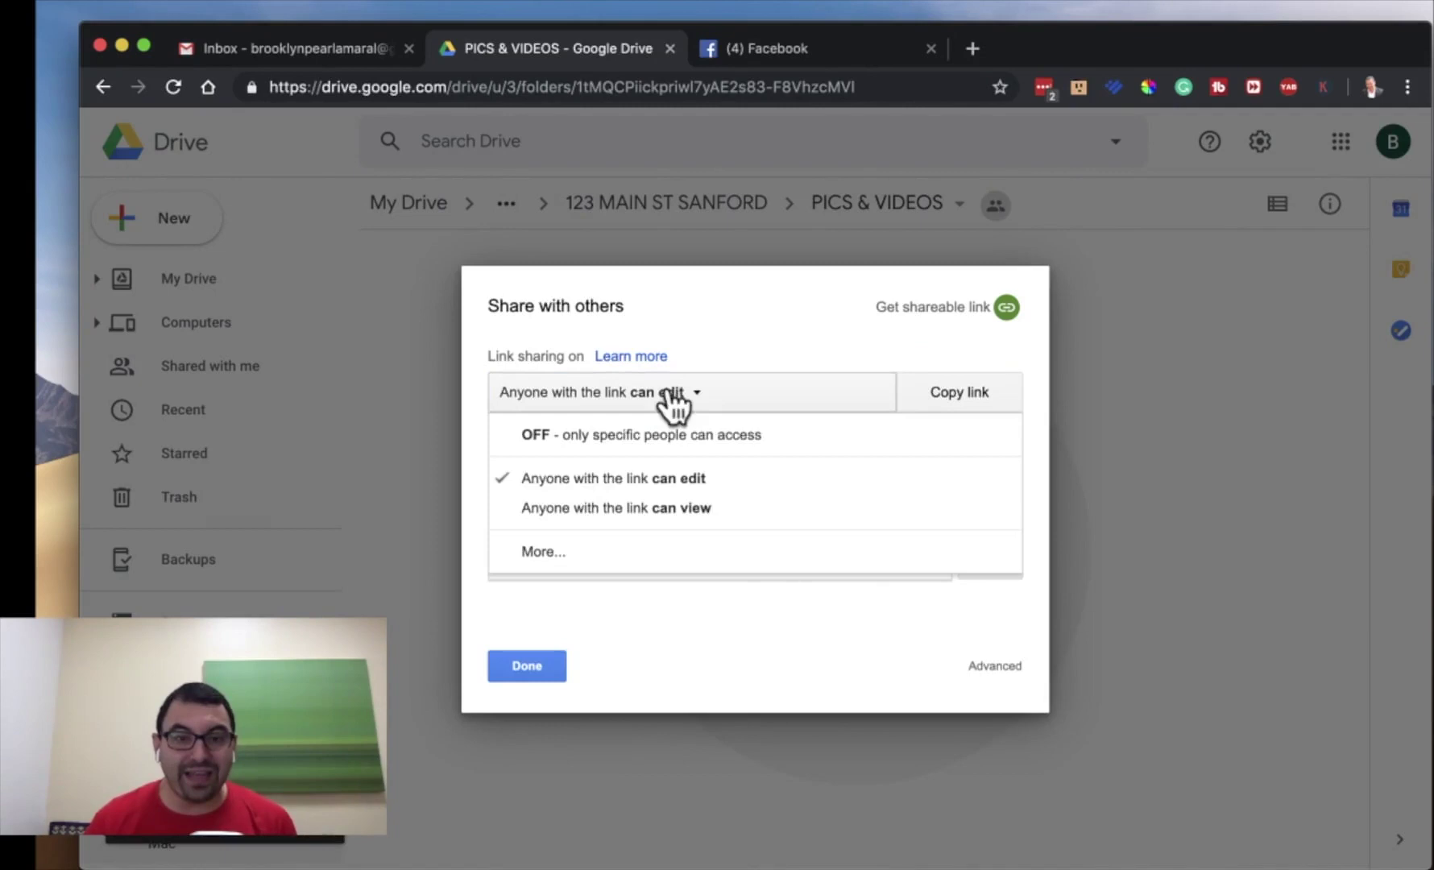
pyautogui.click(699, 508)
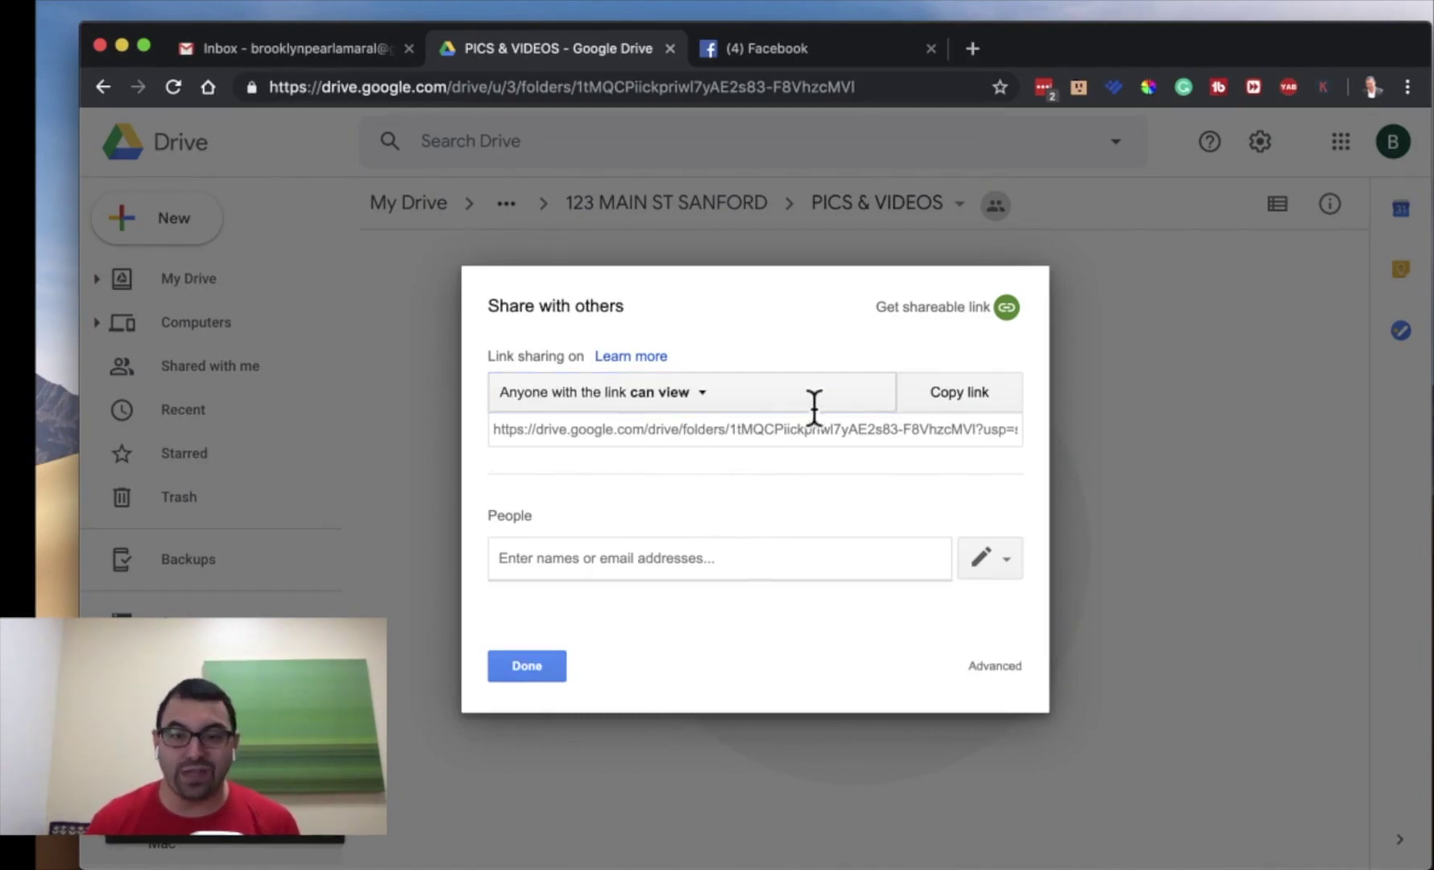
pyautogui.click(976, 393)
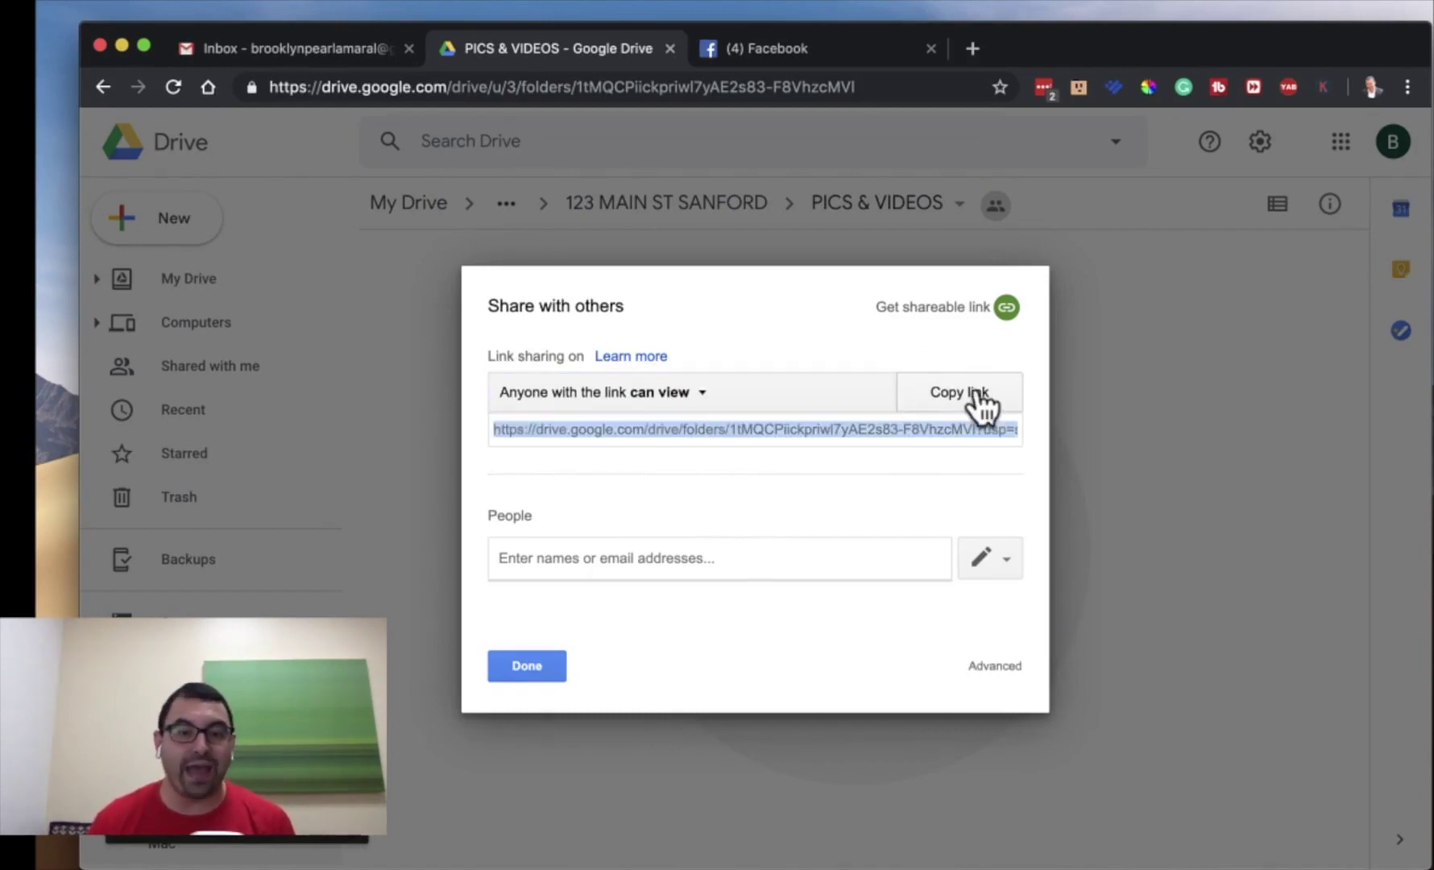
pyautogui.click(525, 666)
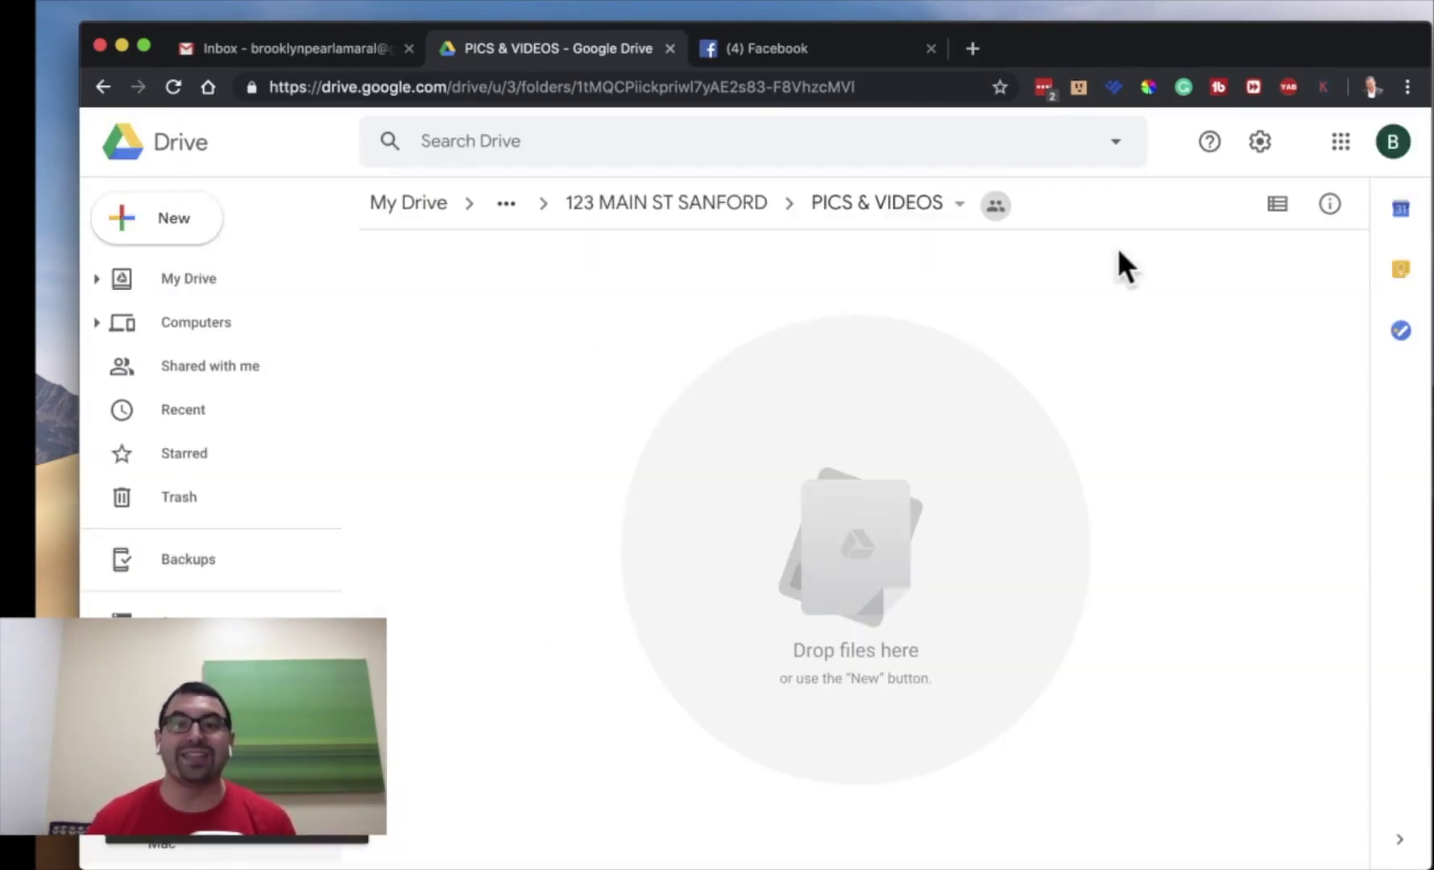
# - Get a shareable link for PICS & VIDEOS and confirm link access stays view-only
pyautogui.click(956, 211)
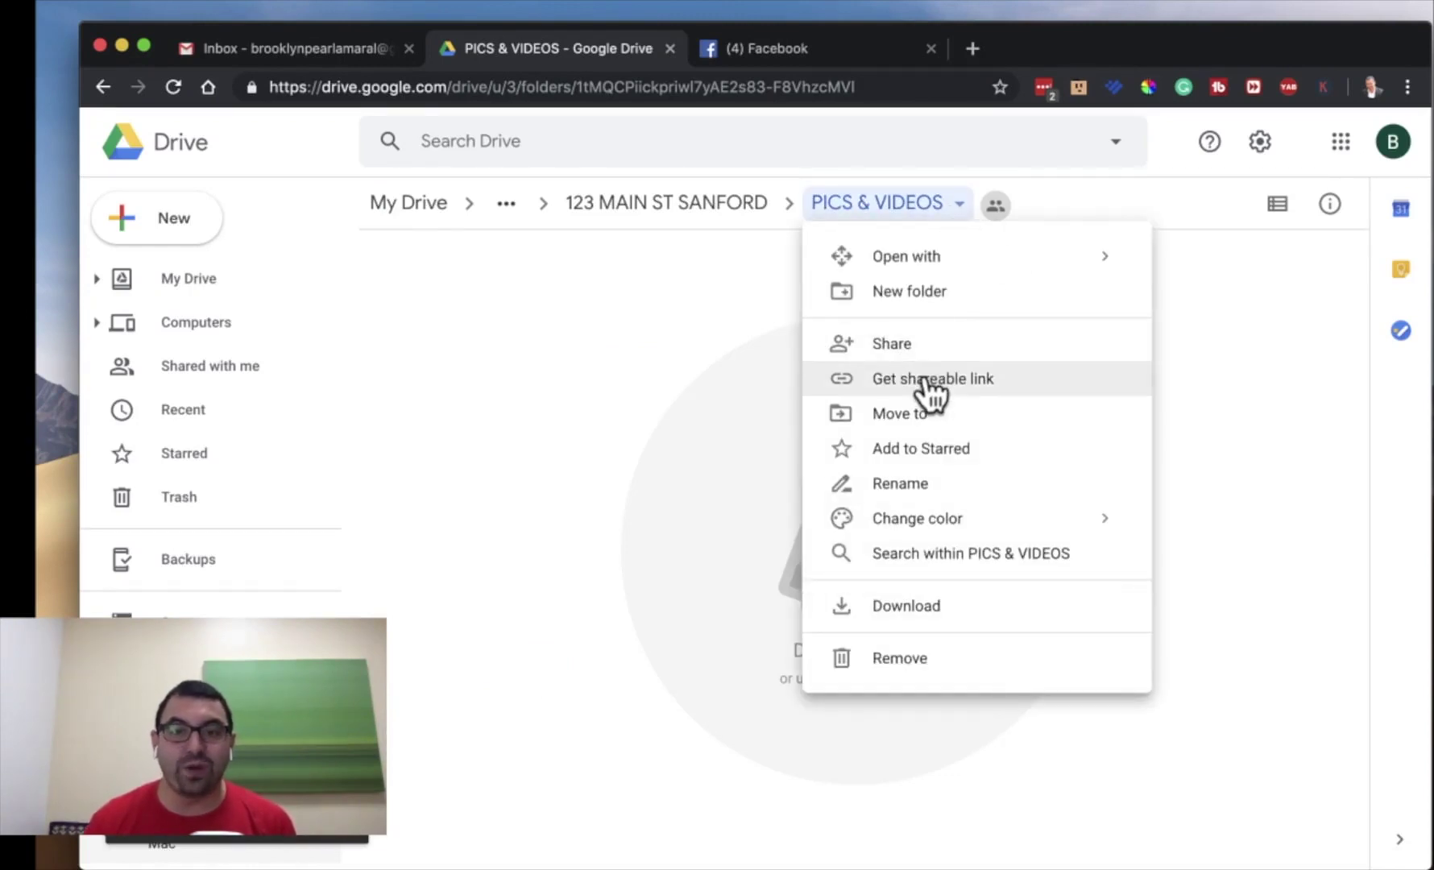
pyautogui.click(926, 379)
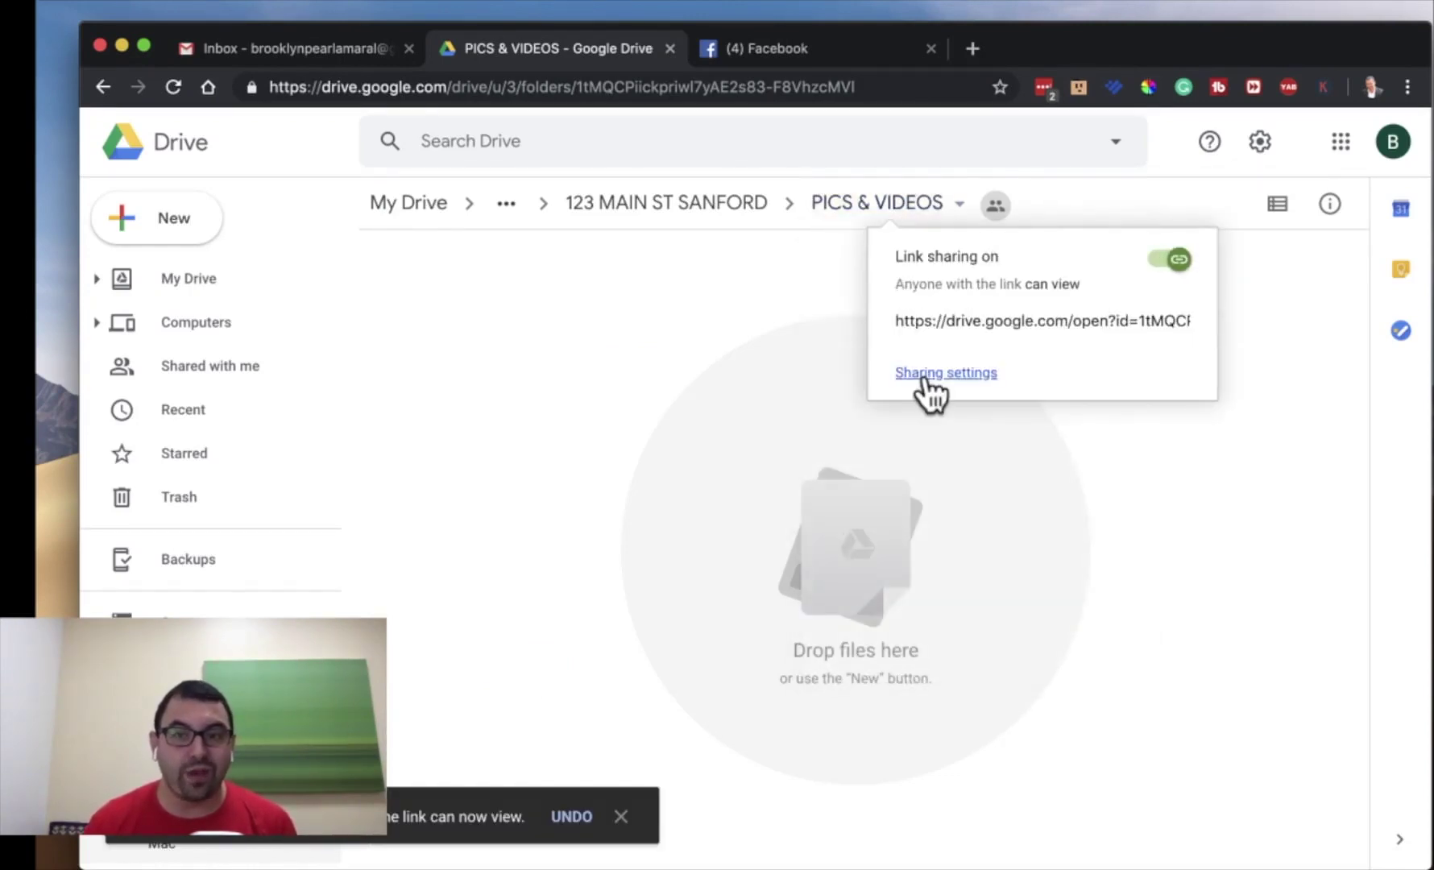
pyautogui.moveTo(1003, 287); pyautogui.dragTo(1052, 290)
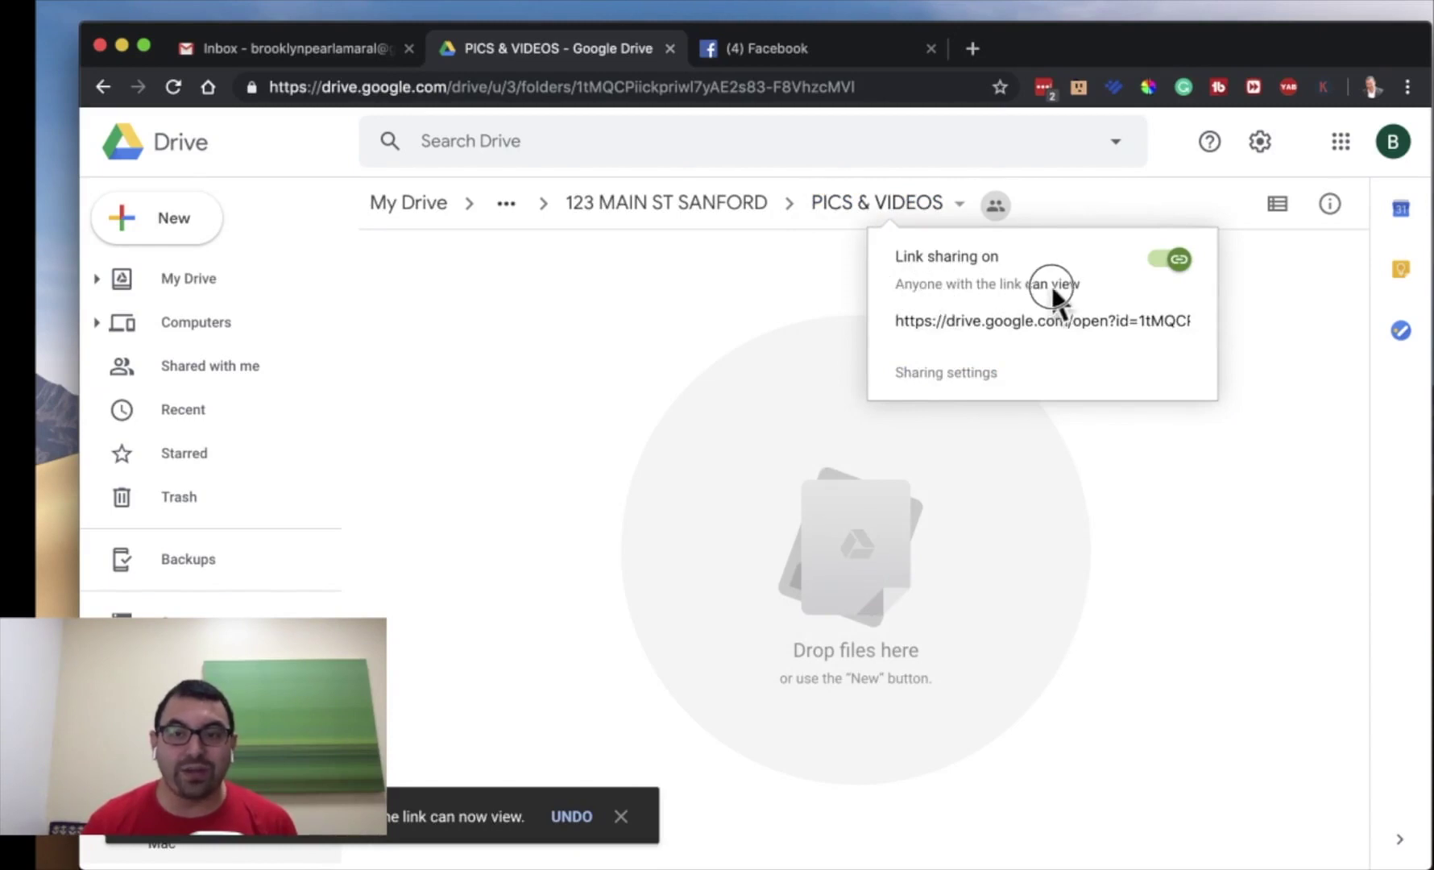
pyautogui.click(954, 374)
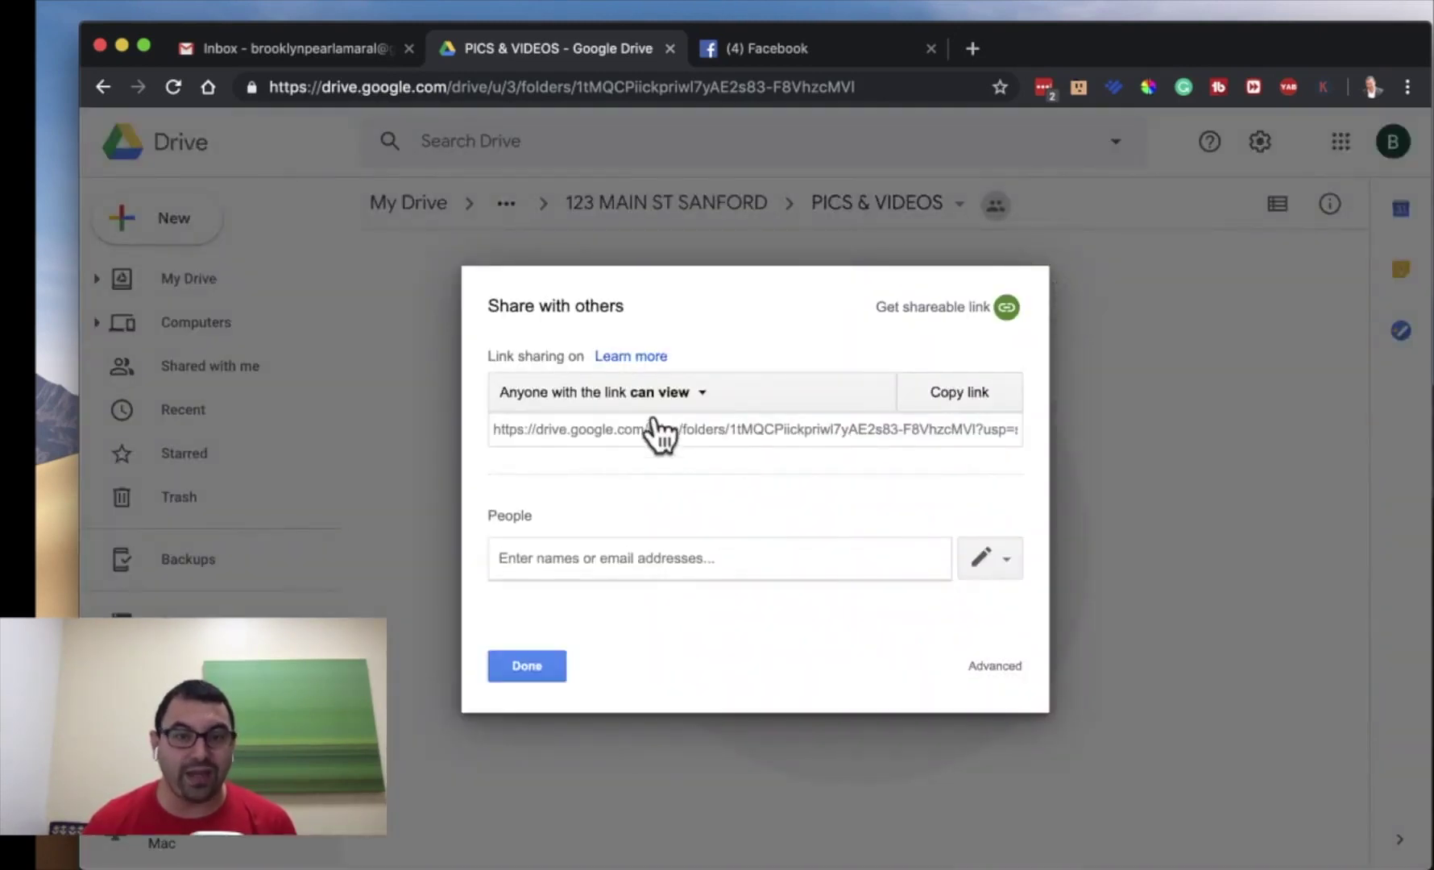
pyautogui.click(654, 396)
pyautogui.click(637, 506)
pyautogui.click(541, 647)
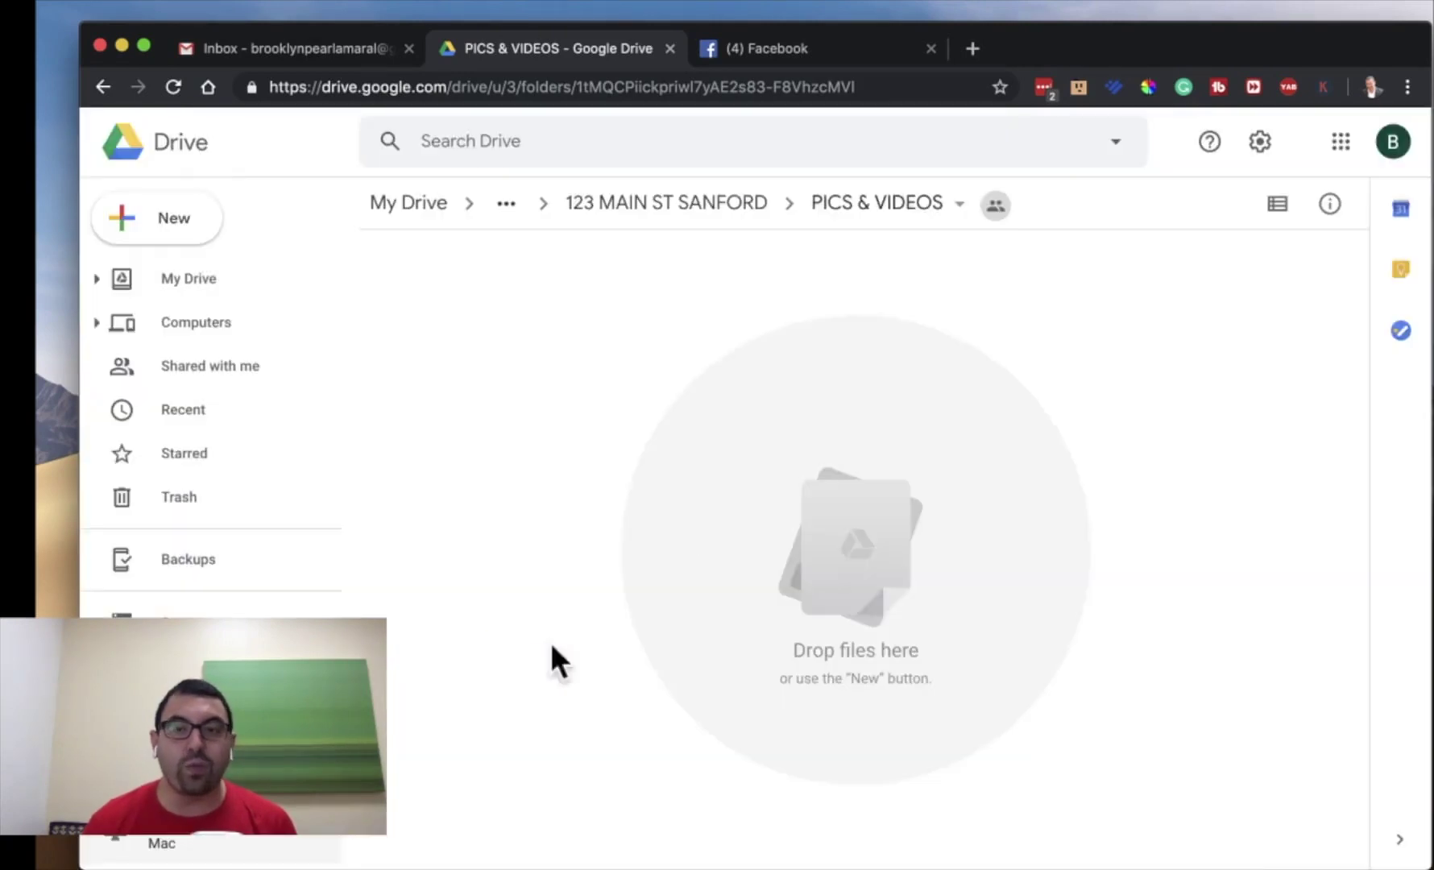
# - Turn on PICS & VIDEOS link sharing, recheck its sharing settings, and return to 123 MAIN ST SANFORD
pyautogui.click(962, 205)
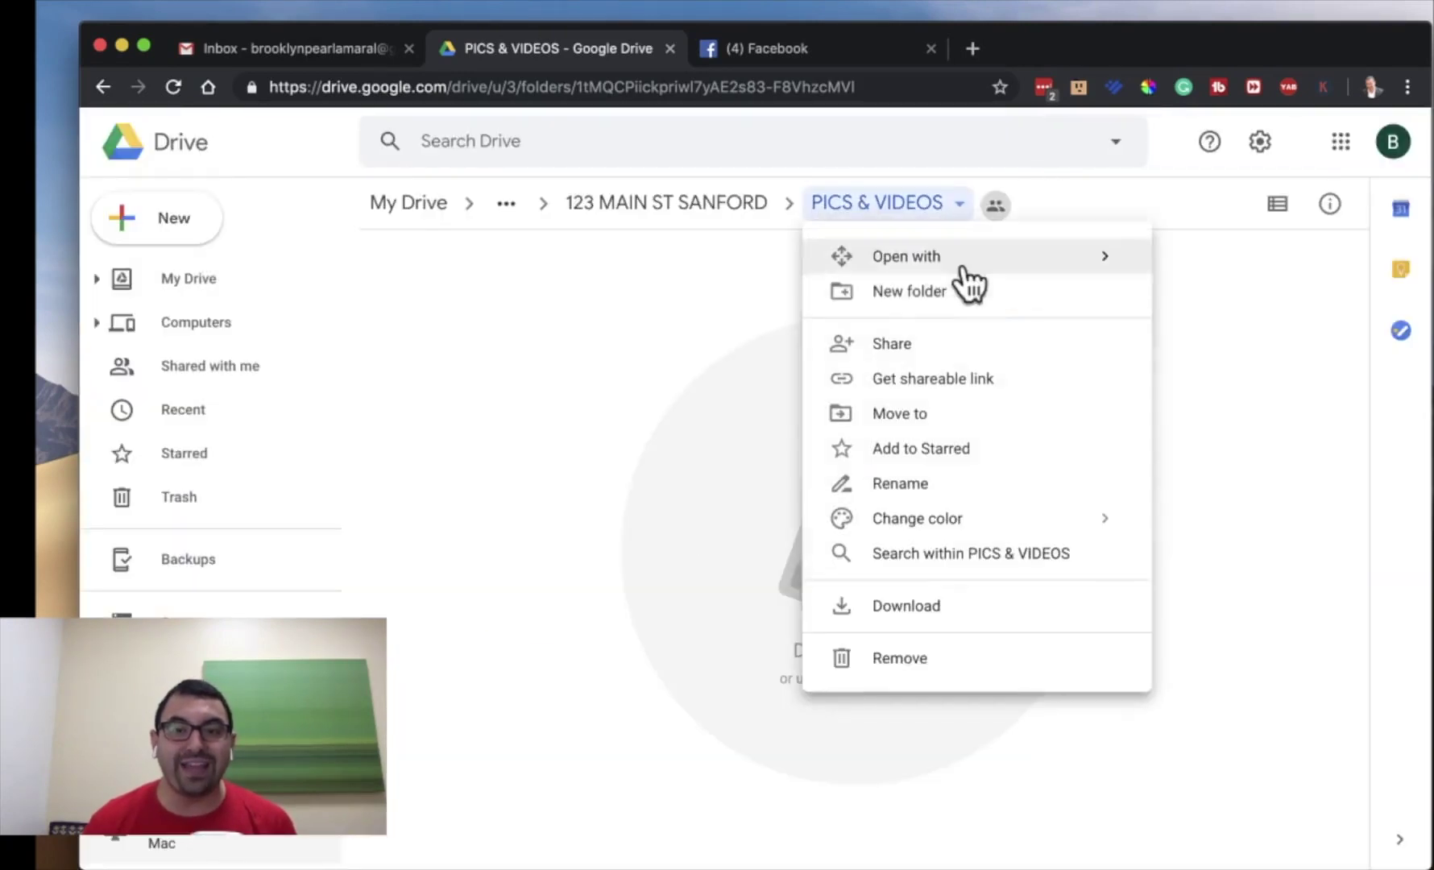
pyautogui.click(961, 377)
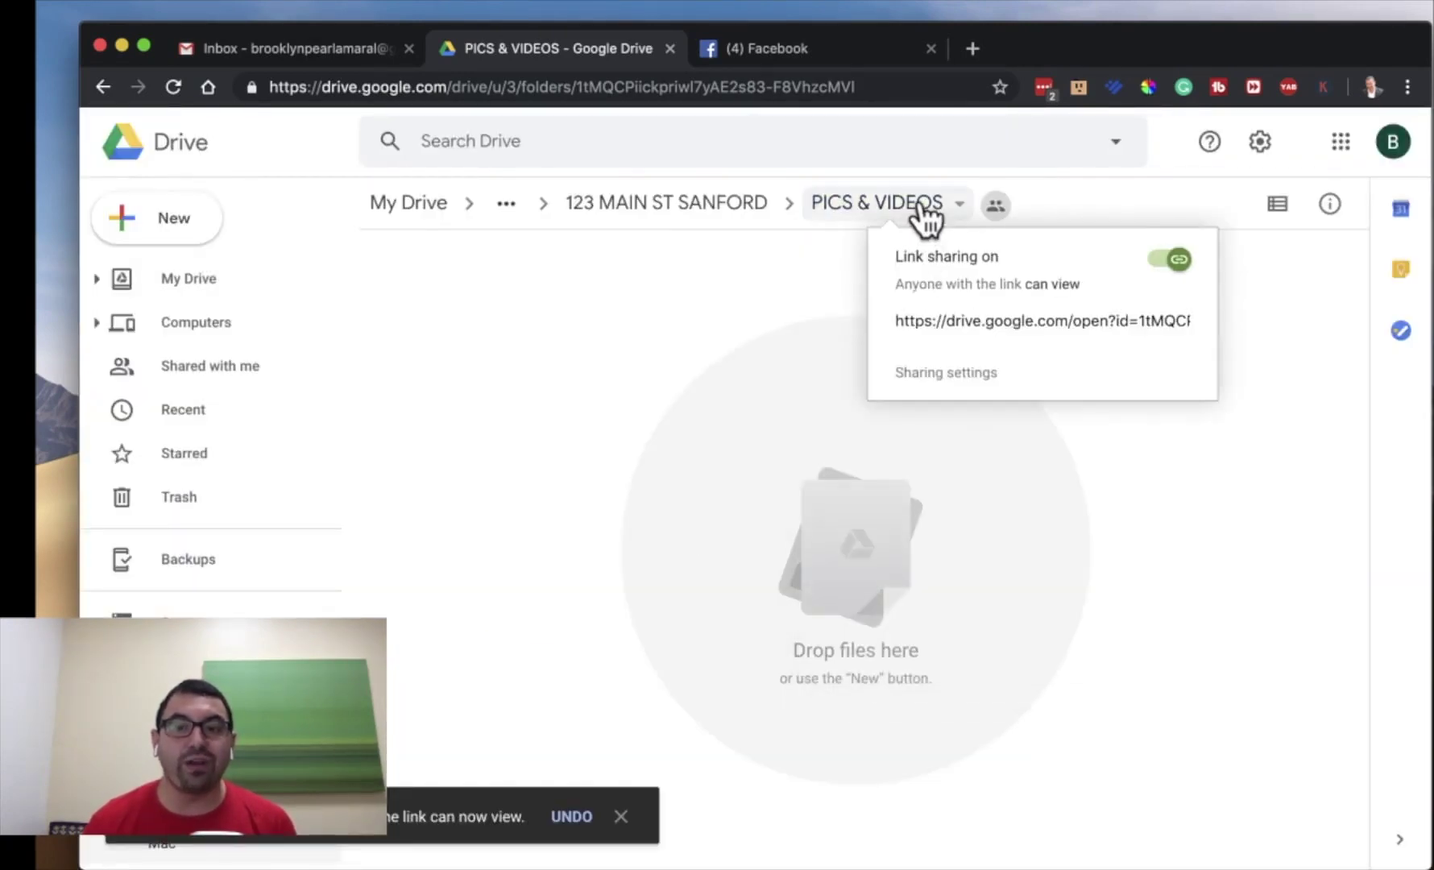
pyautogui.click(921, 208)
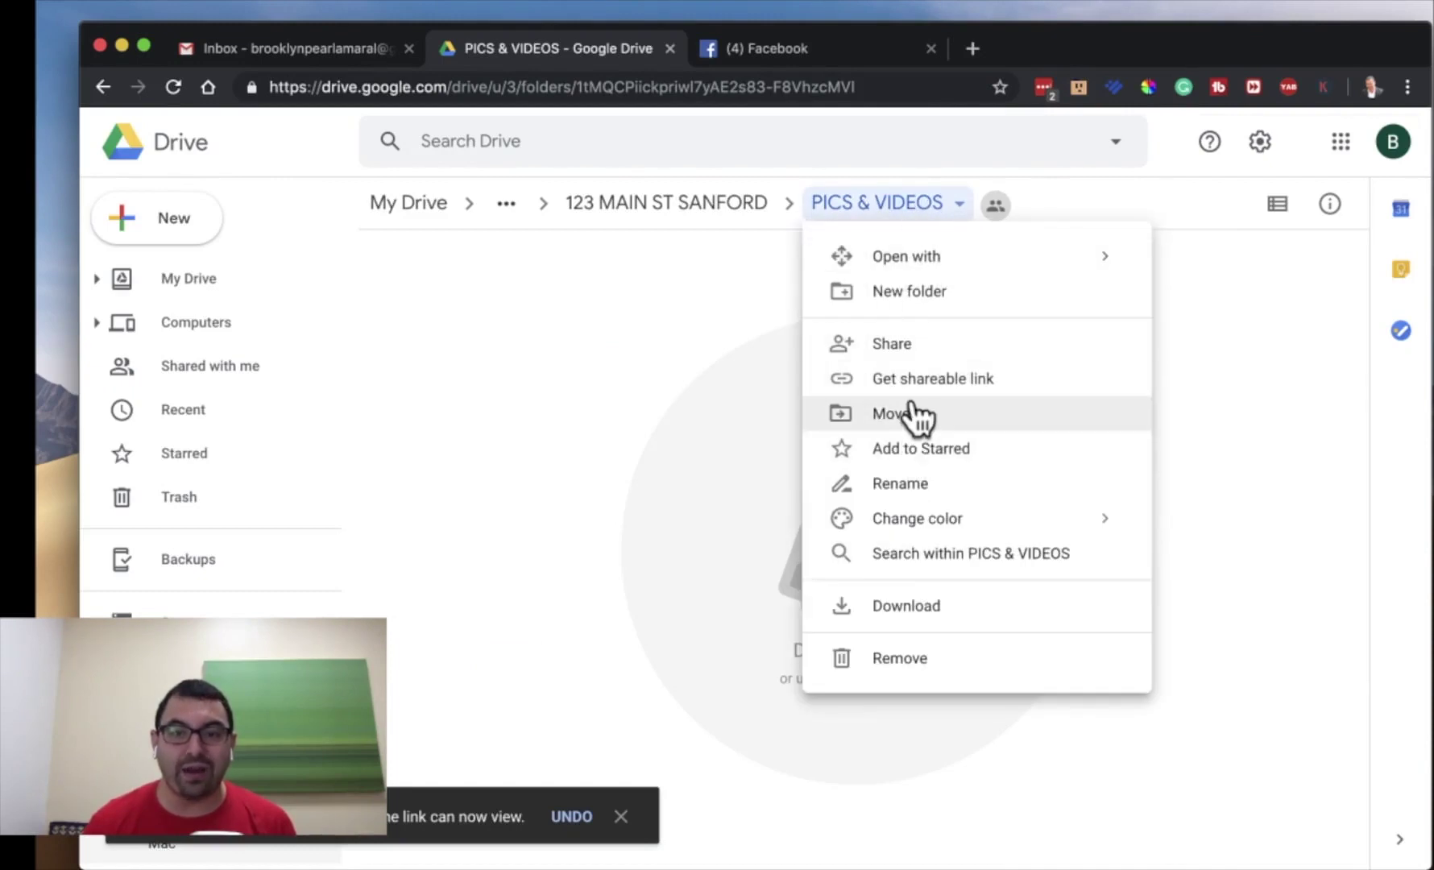
pyautogui.click(912, 351)
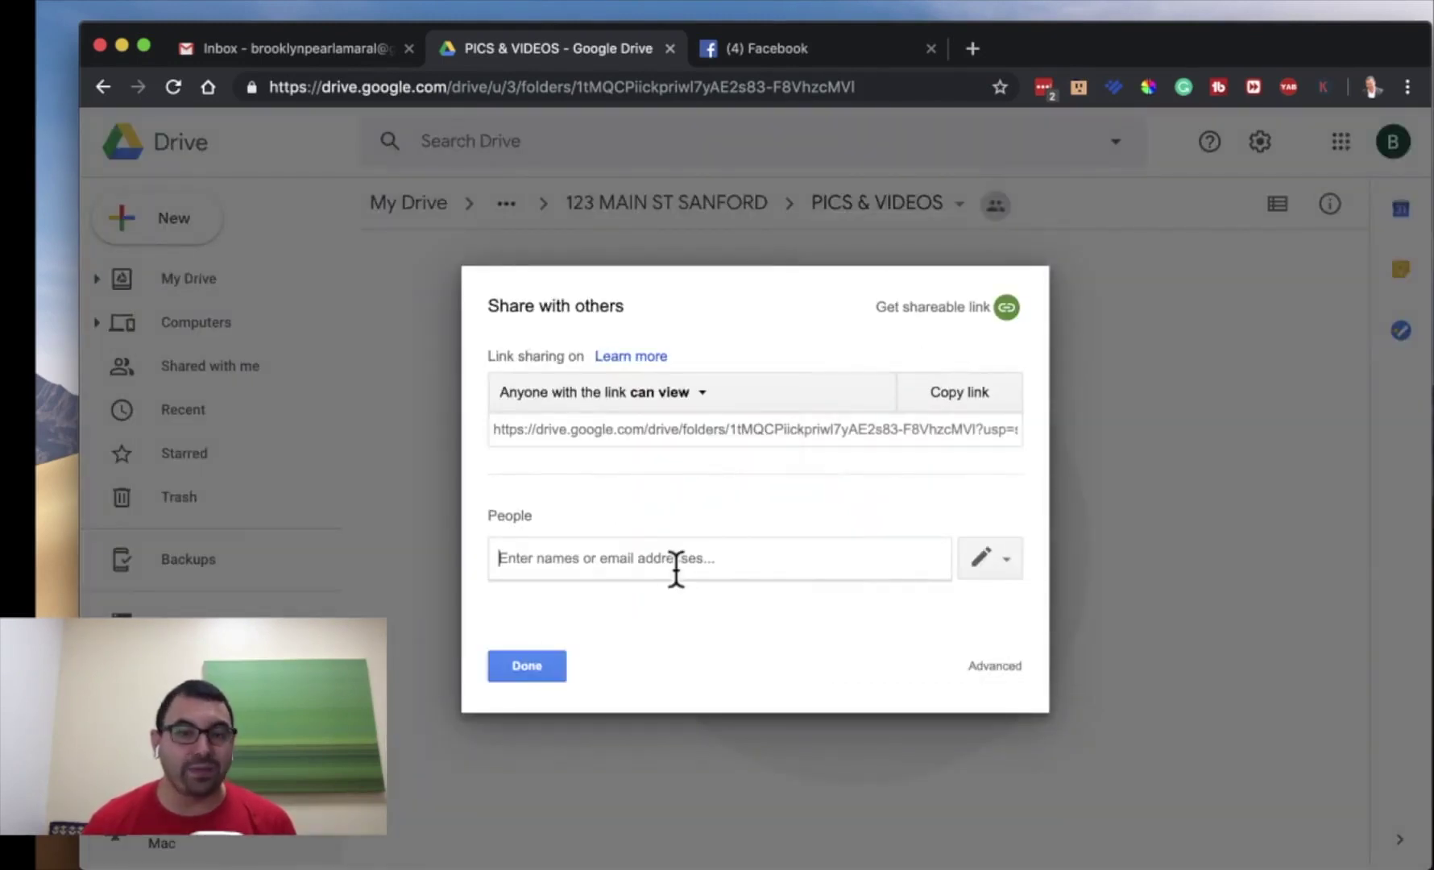
pyautogui.click(989, 559)
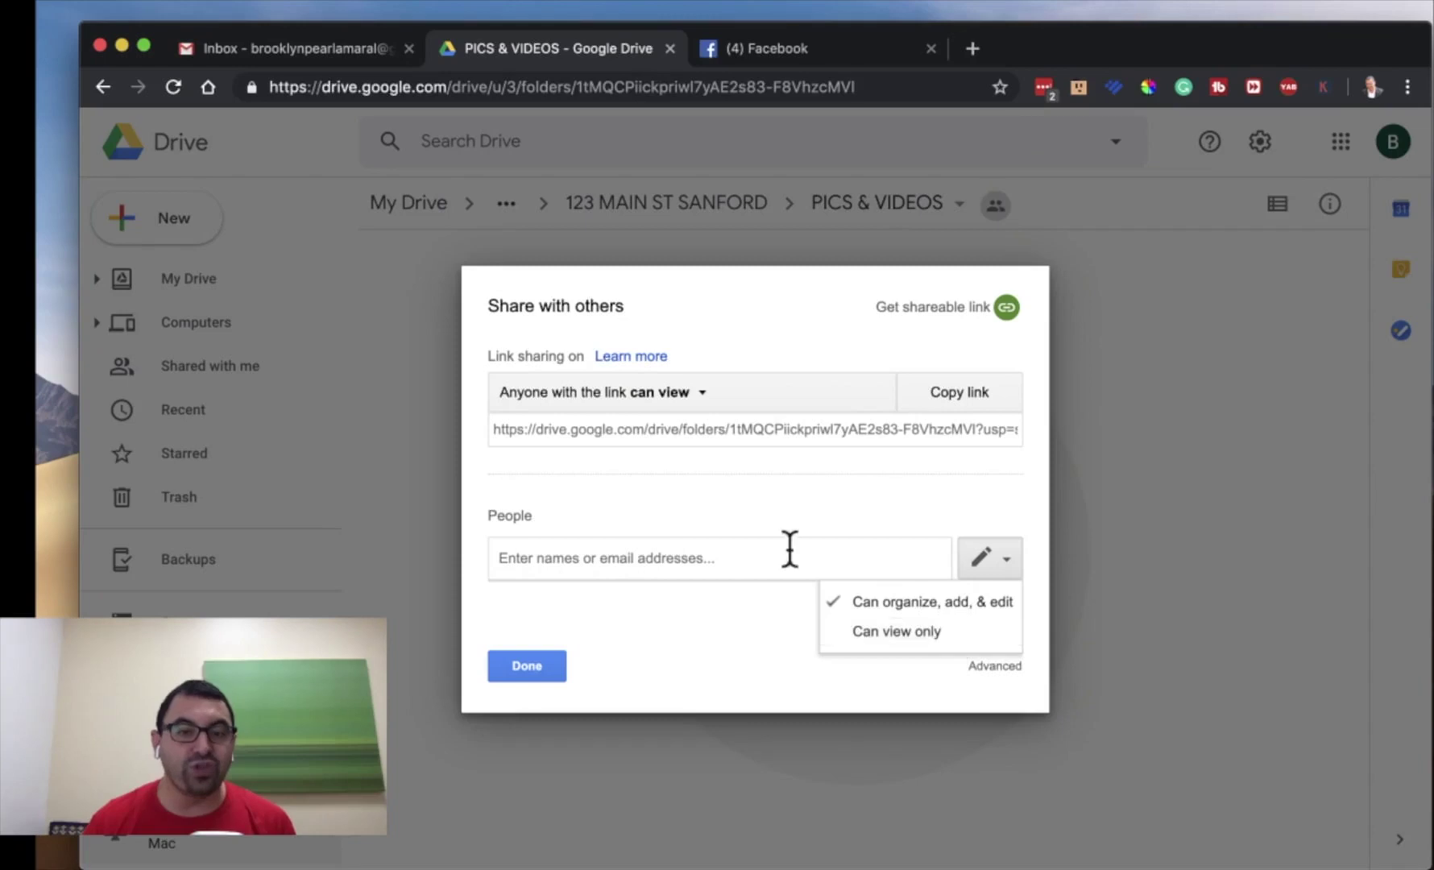
pyautogui.click(787, 554)
pyautogui.click(527, 665)
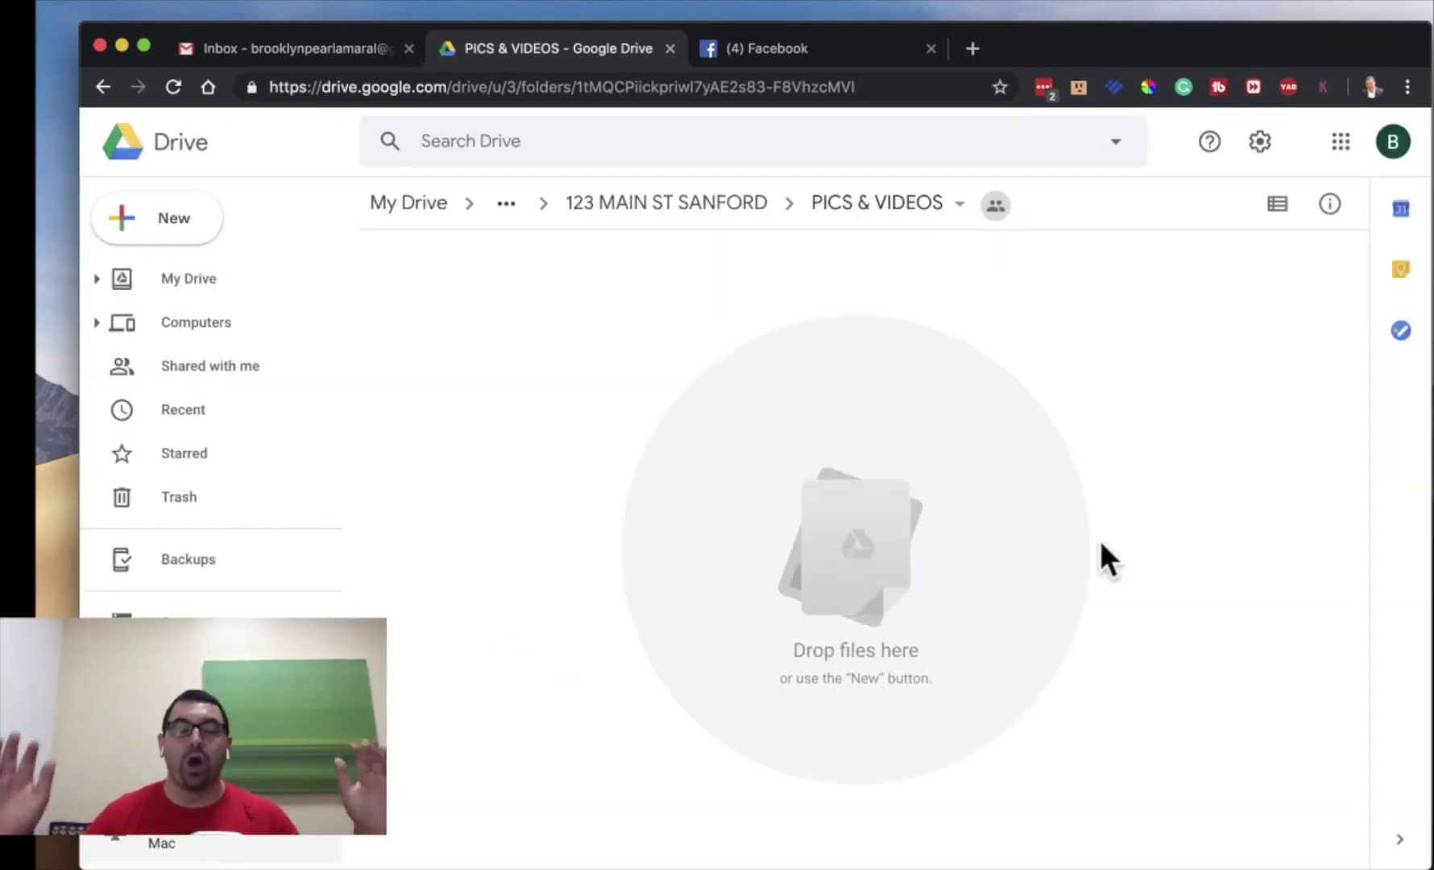
pyautogui.click(464, 714)
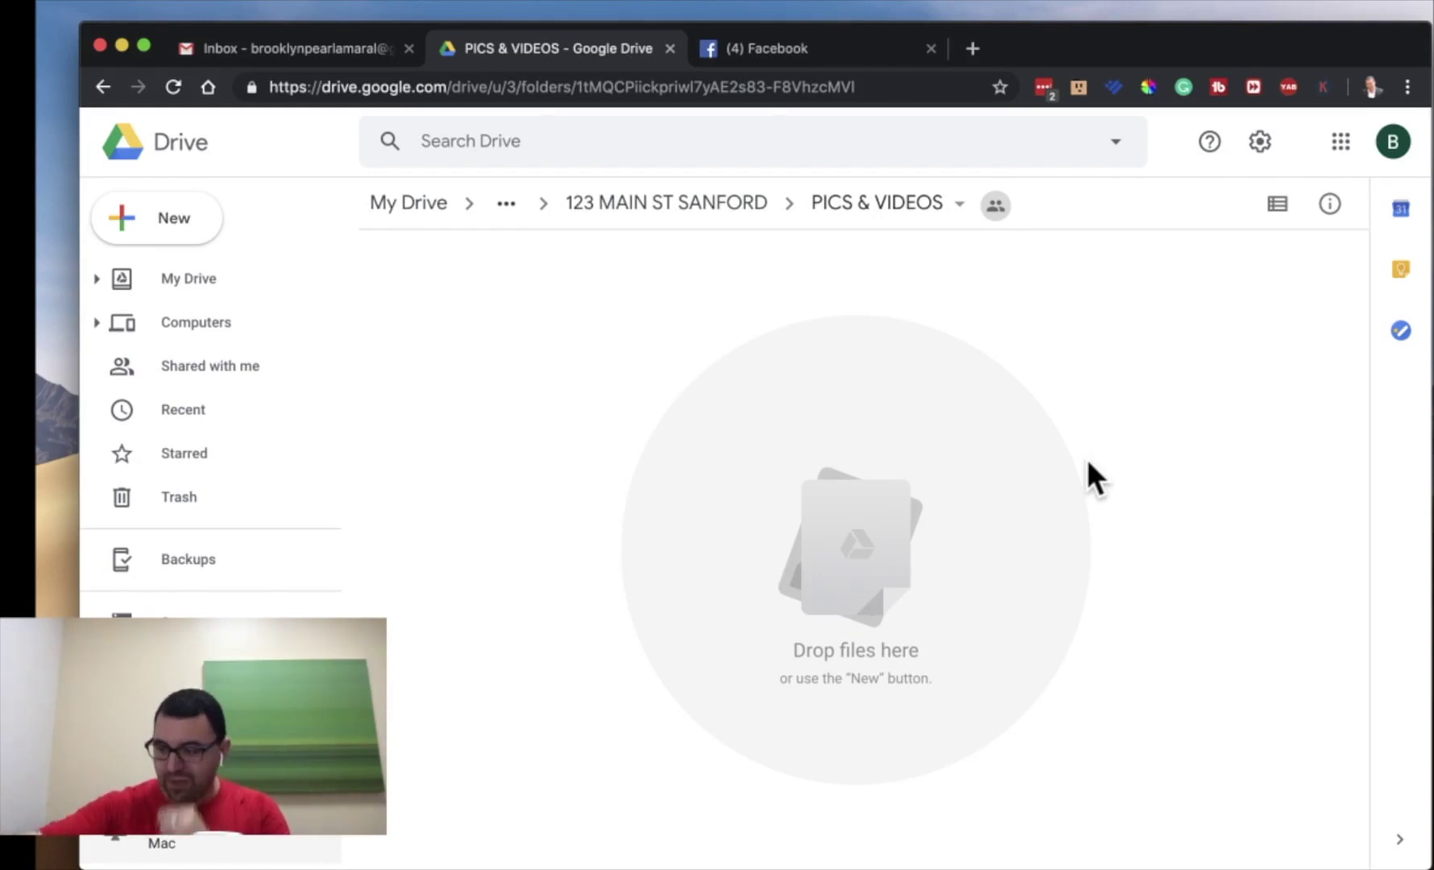
pyautogui.click(662, 211)
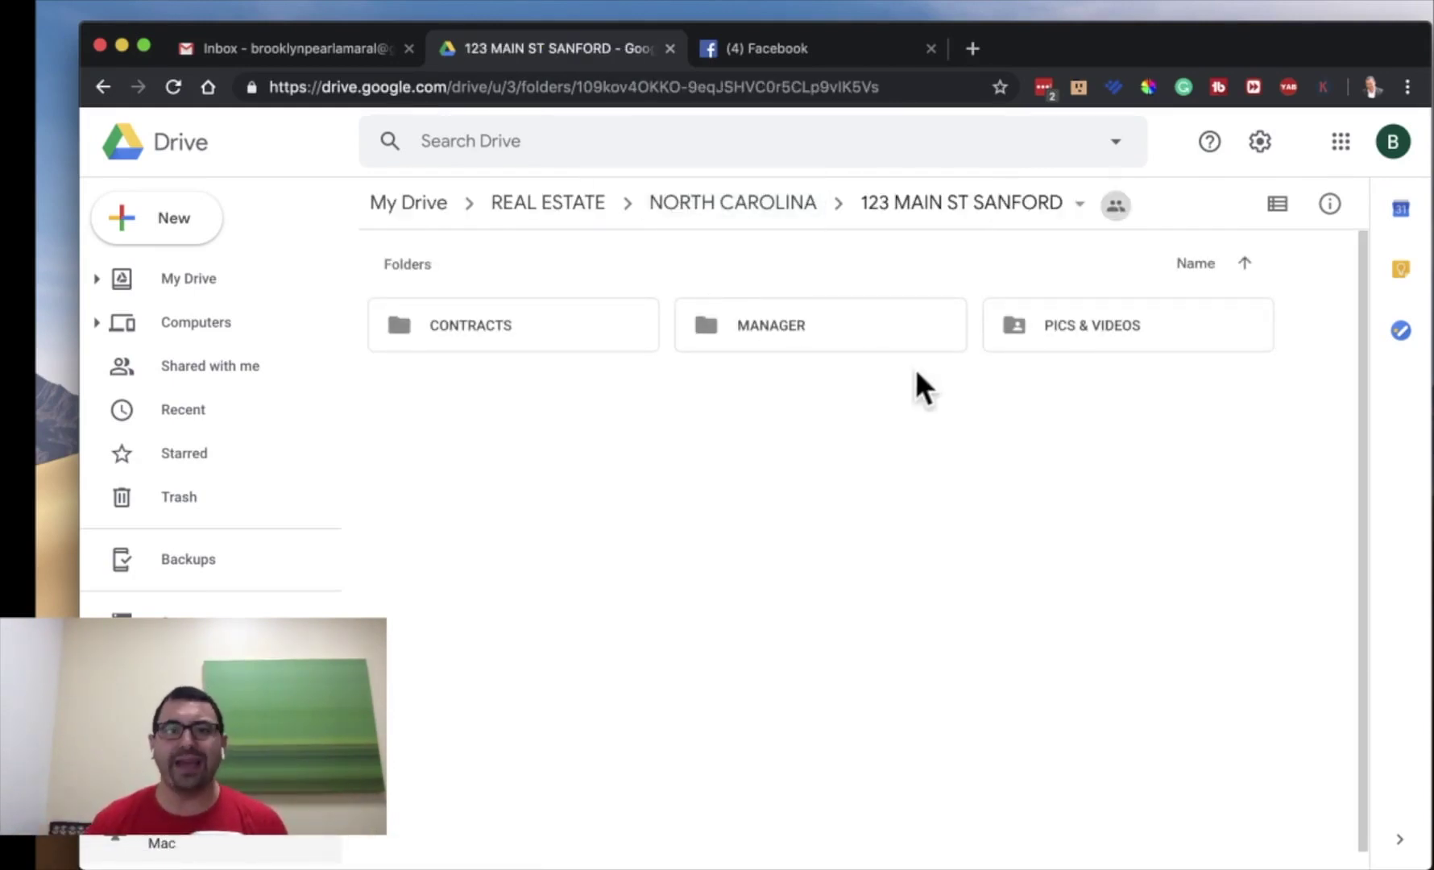
# - Create a folder named '456 MAIN ROAD' in NORTH CAROLINA, then go up to REAL ESTATE
pyautogui.click(756, 208)
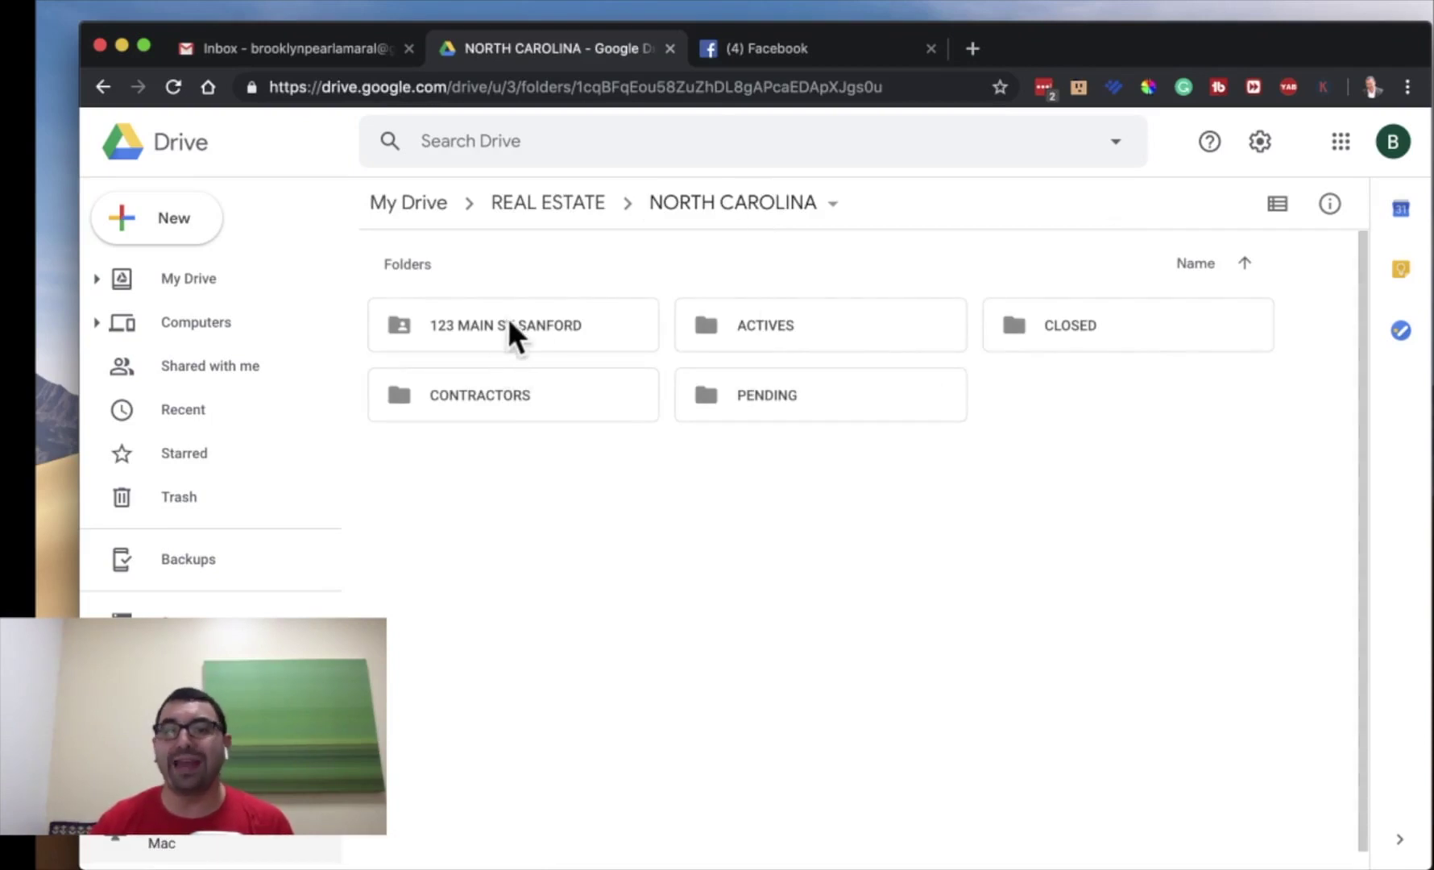
pyautogui.click(194, 226)
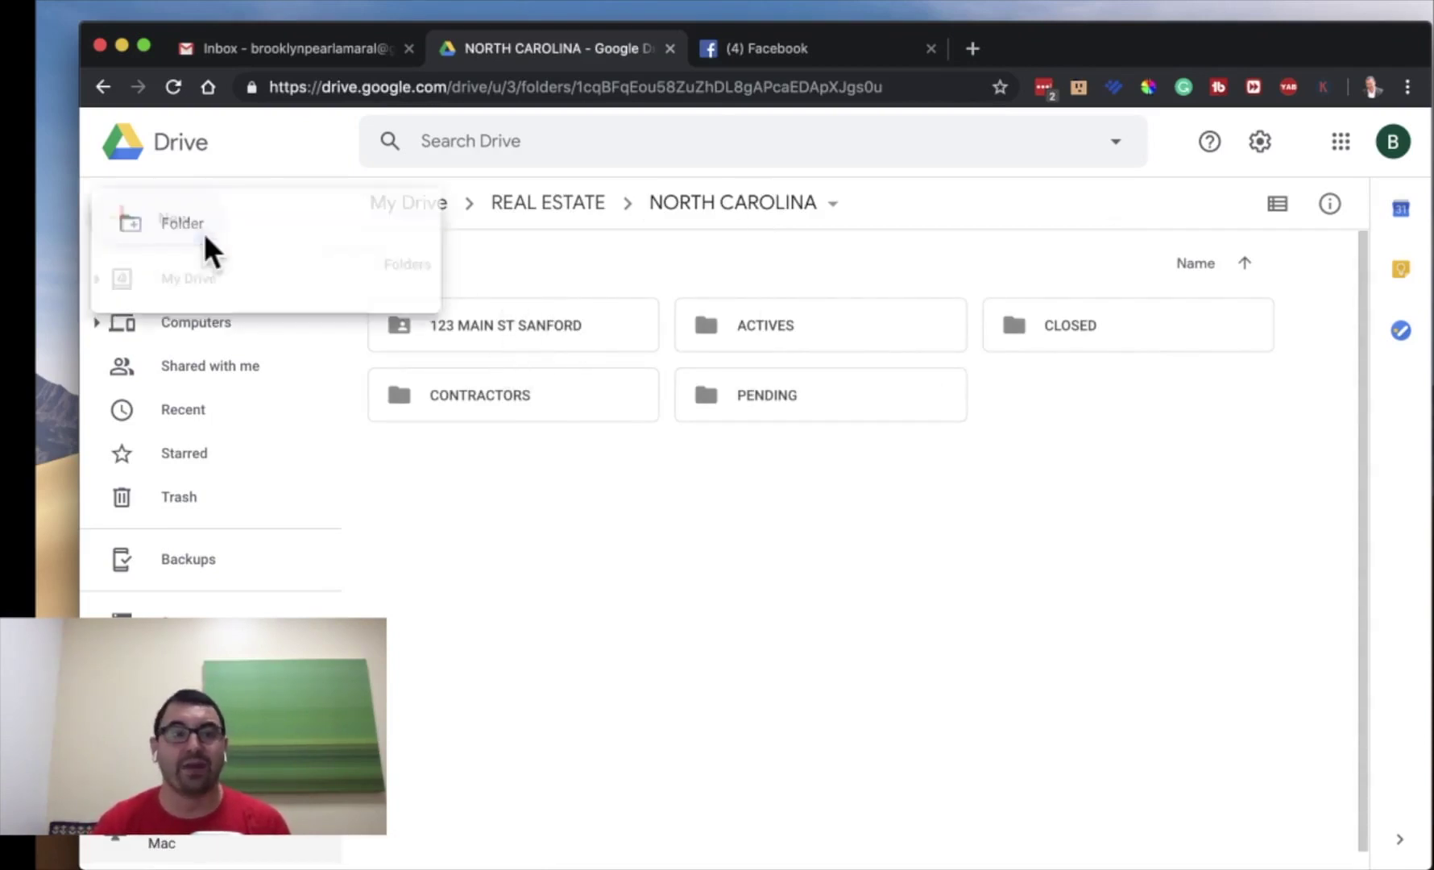
pyautogui.click(248, 223)
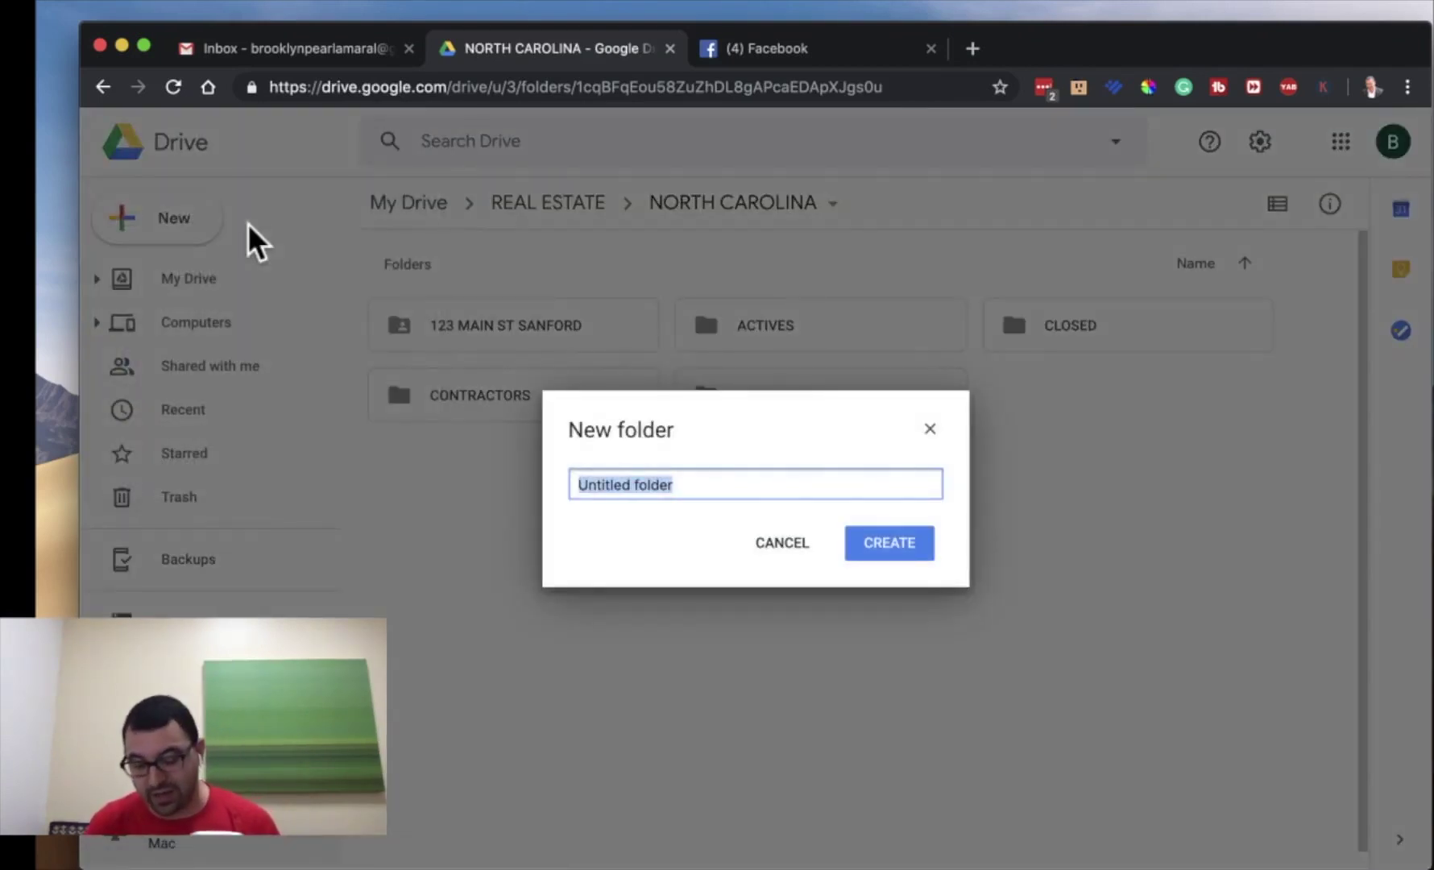
pyautogui.write('456 MAIN S')
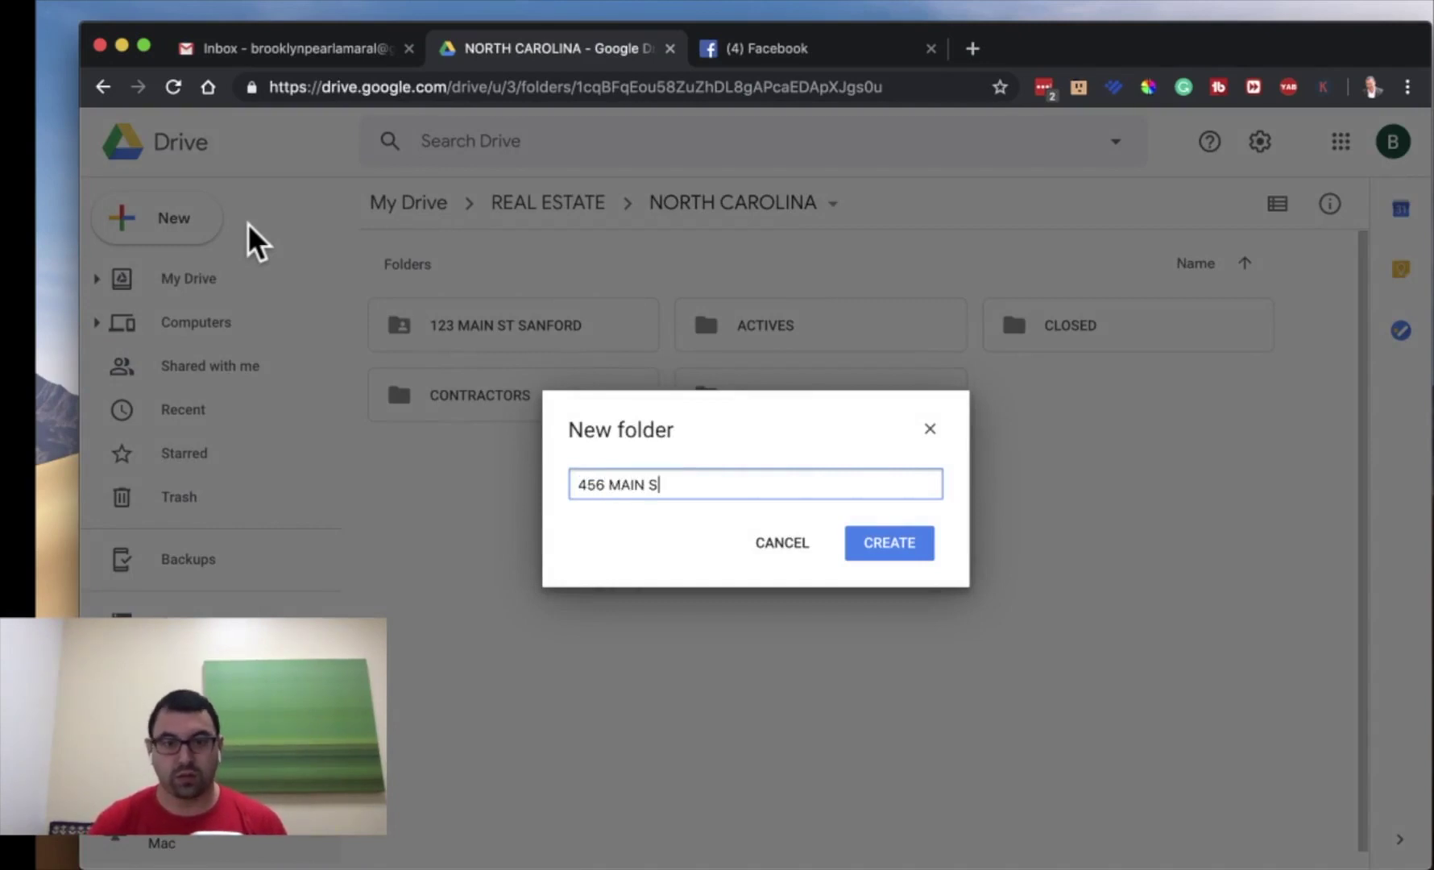
pyautogui.press('BackSpace')
pyautogui.write('ROAD')
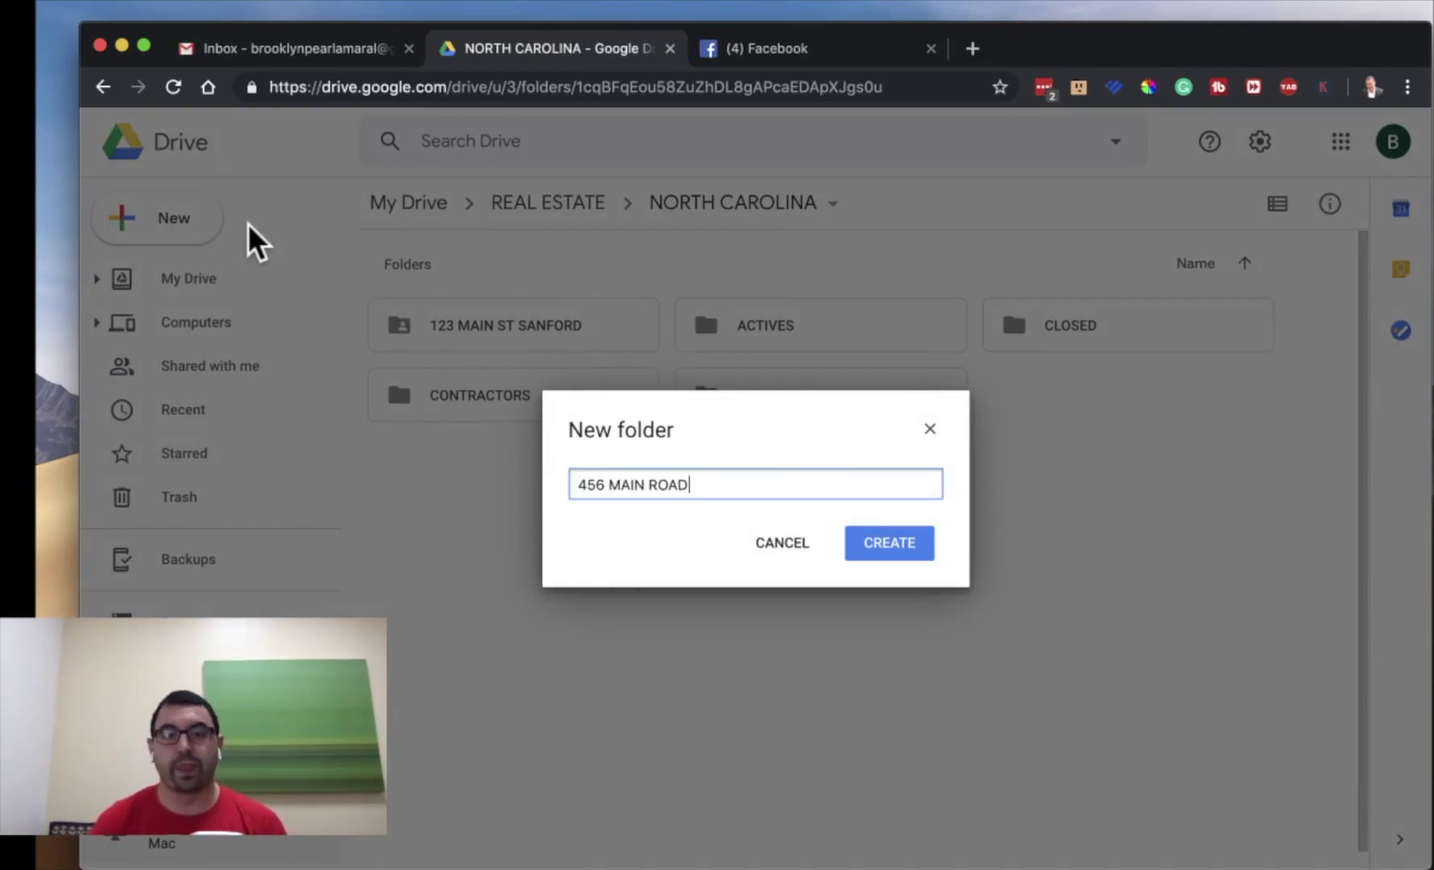
pyautogui.press('Return')
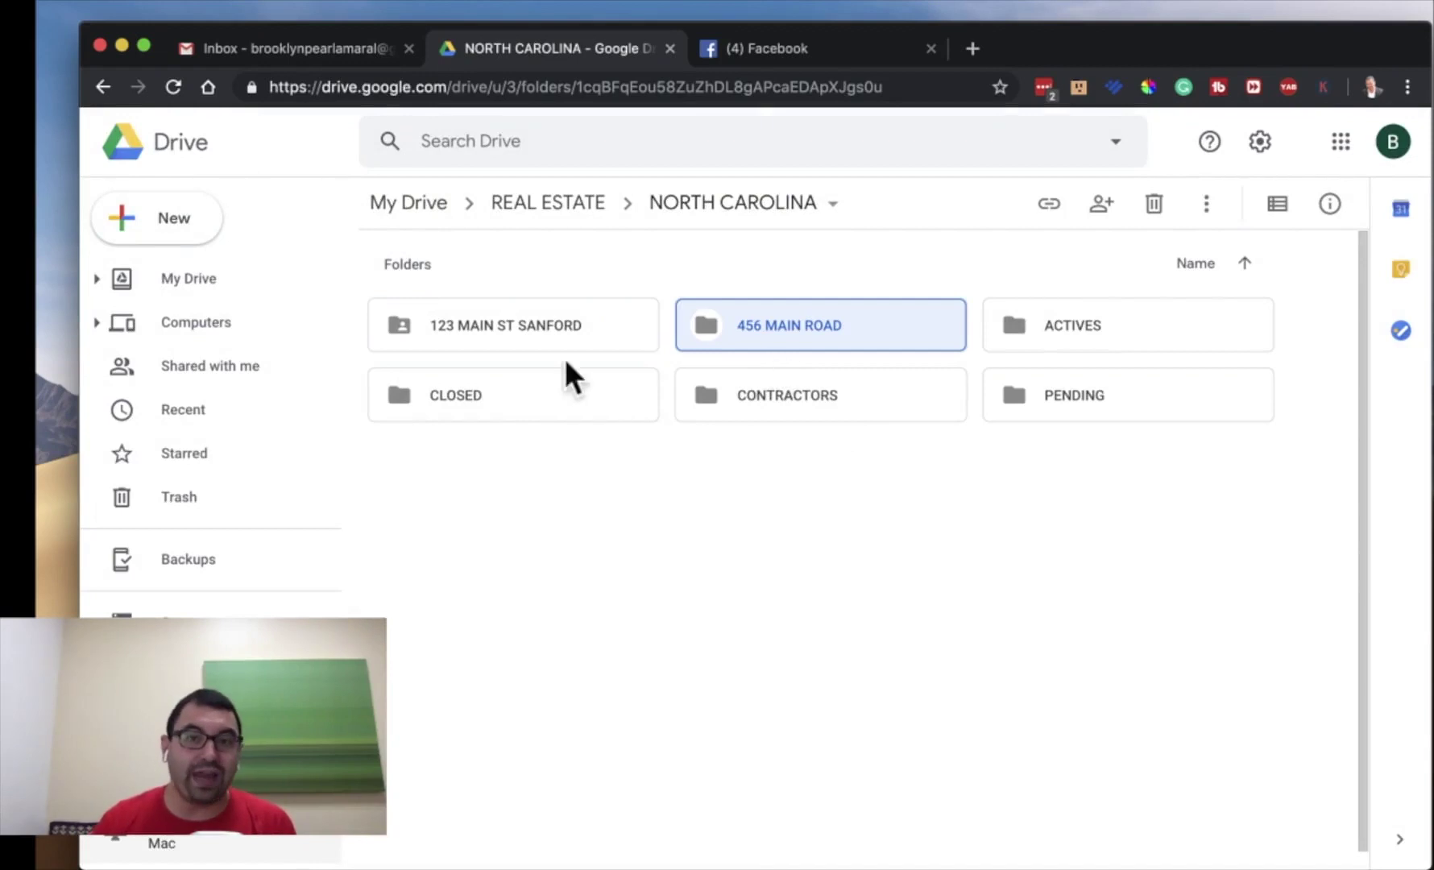
pyautogui.click(648, 322)
pyautogui.click(748, 329)
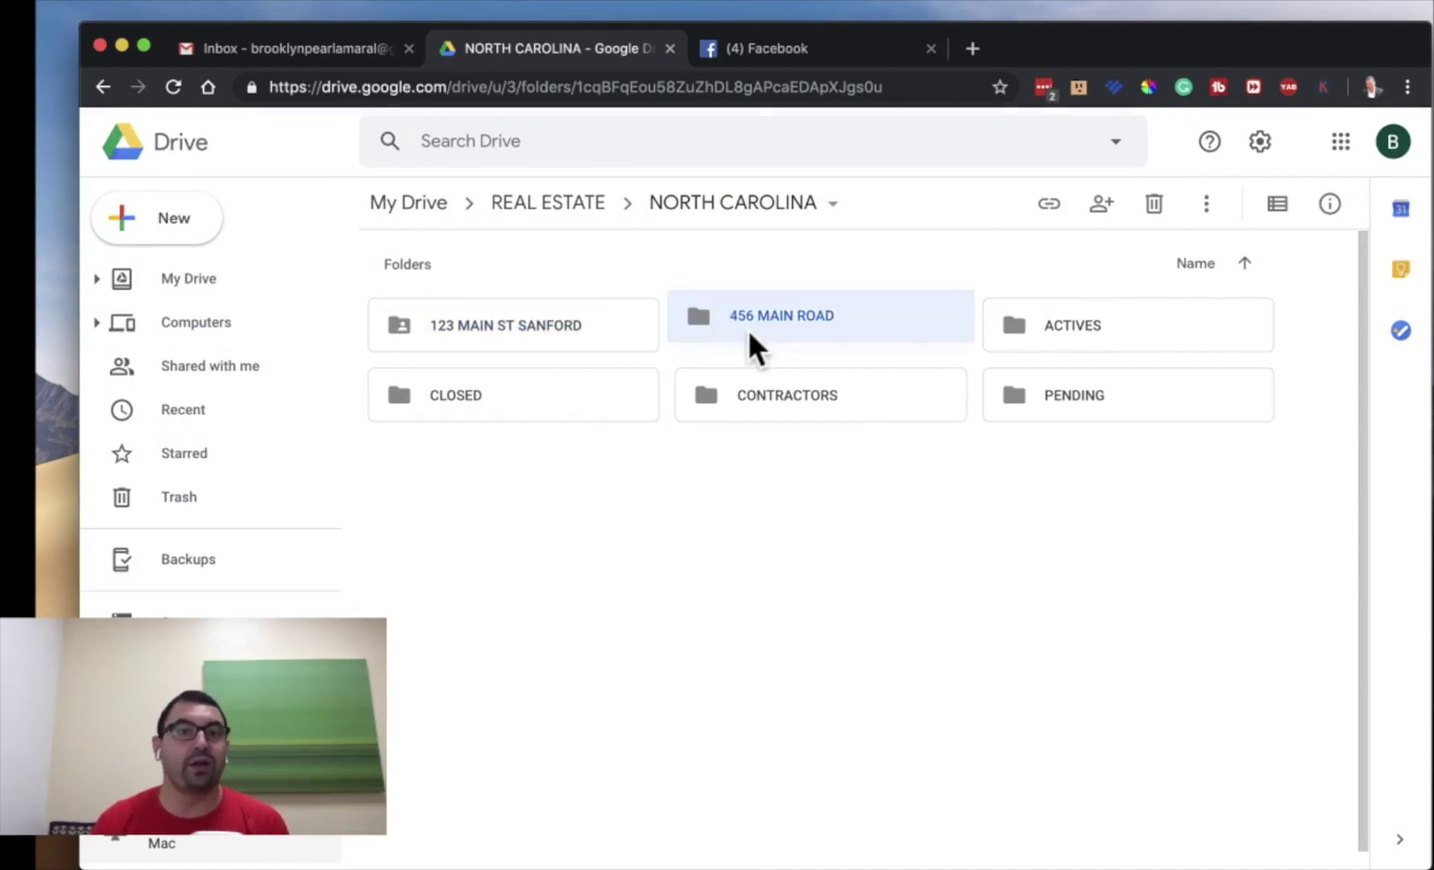
pyautogui.click(615, 326)
pyautogui.click(756, 357)
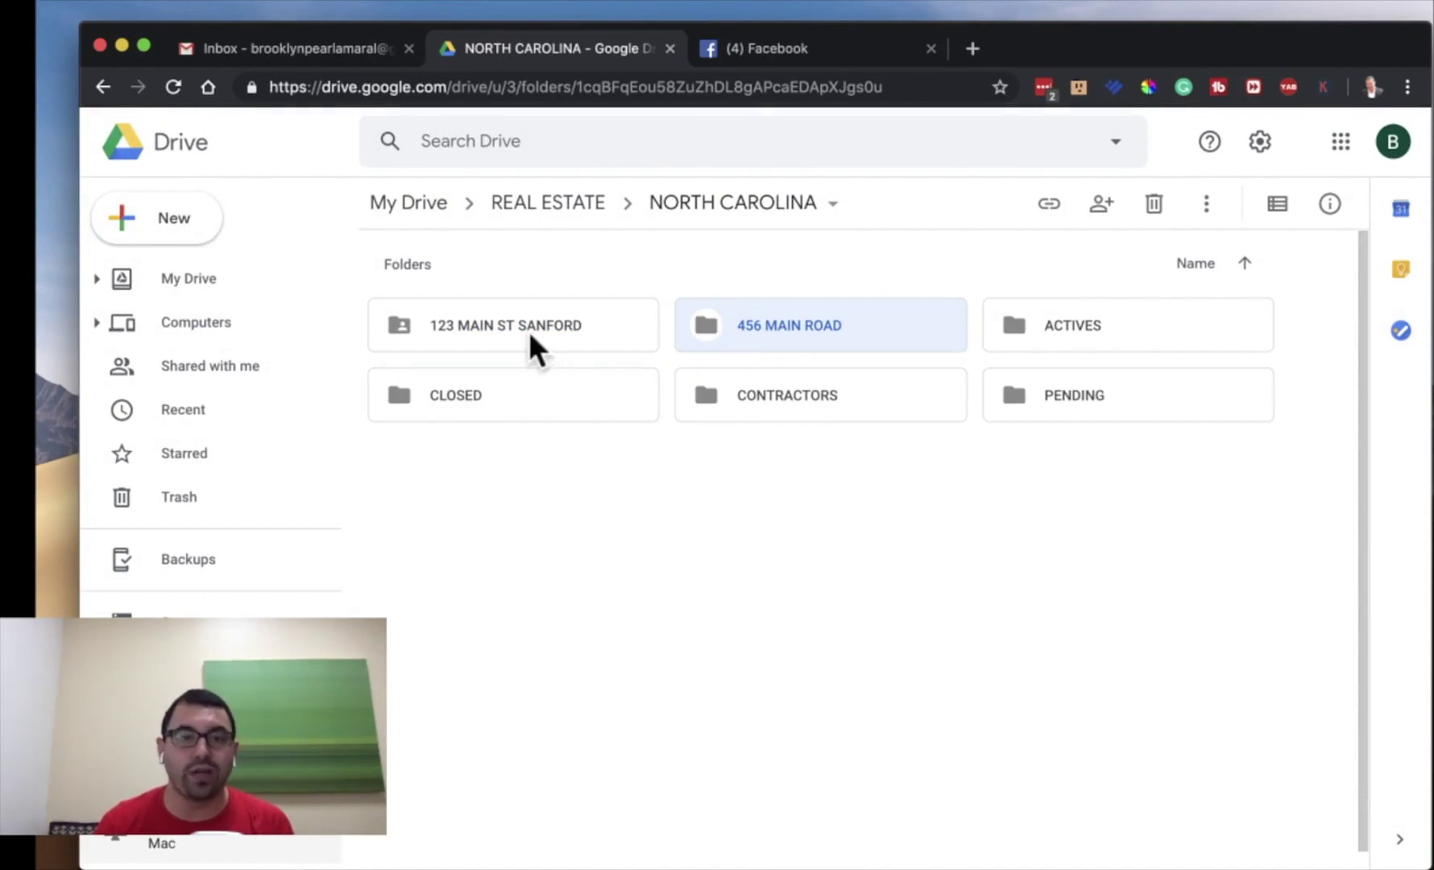
pyautogui.click(551, 203)
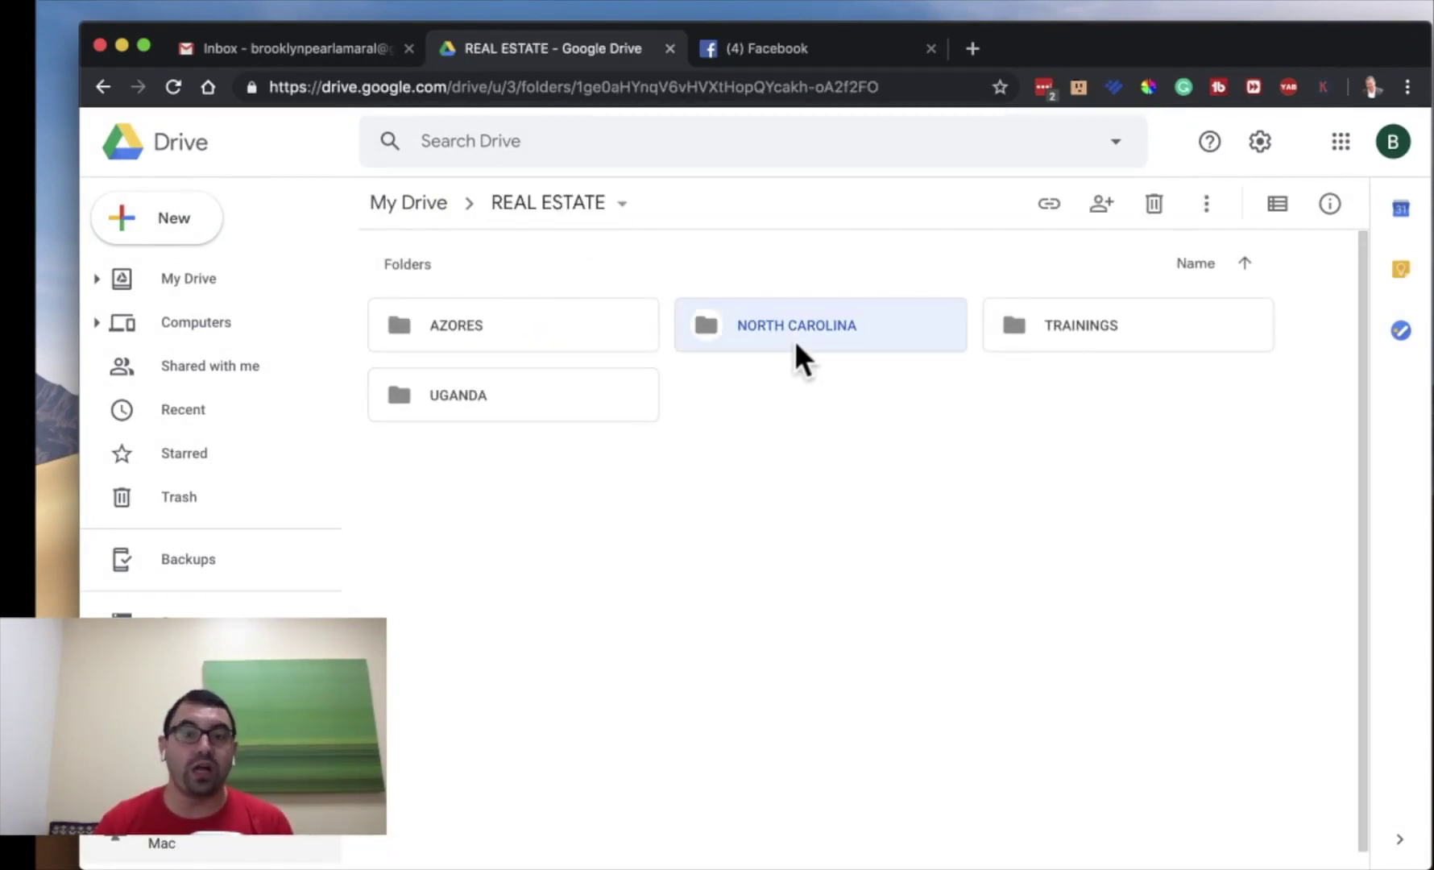
# - Colour the NORTH CAROLINA folder blue, keeping its name unchanged
pyautogui.rightClick(796, 342)
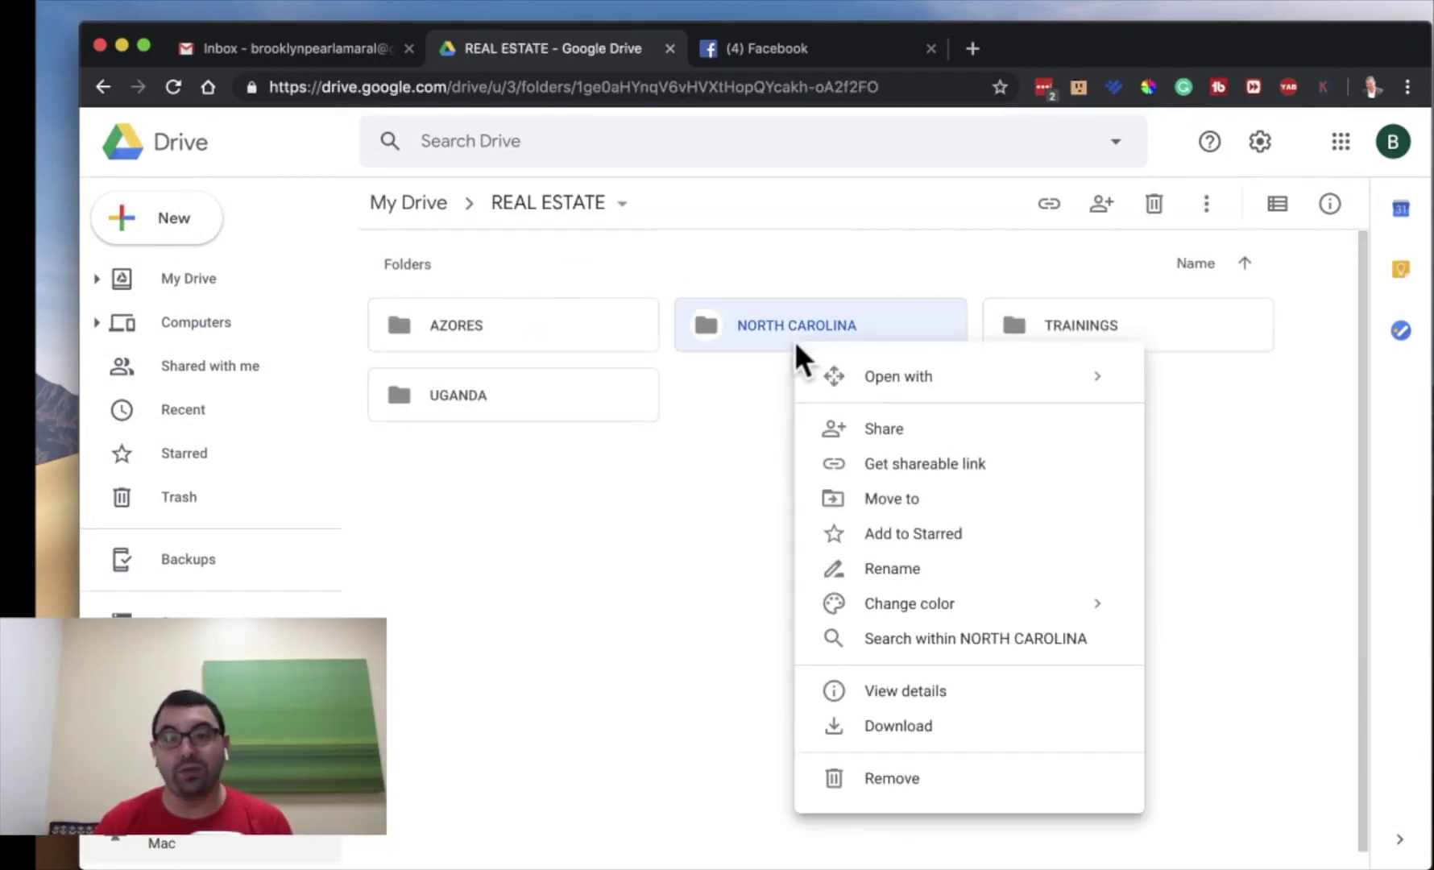
pyautogui.click(952, 579)
pyautogui.click(802, 541)
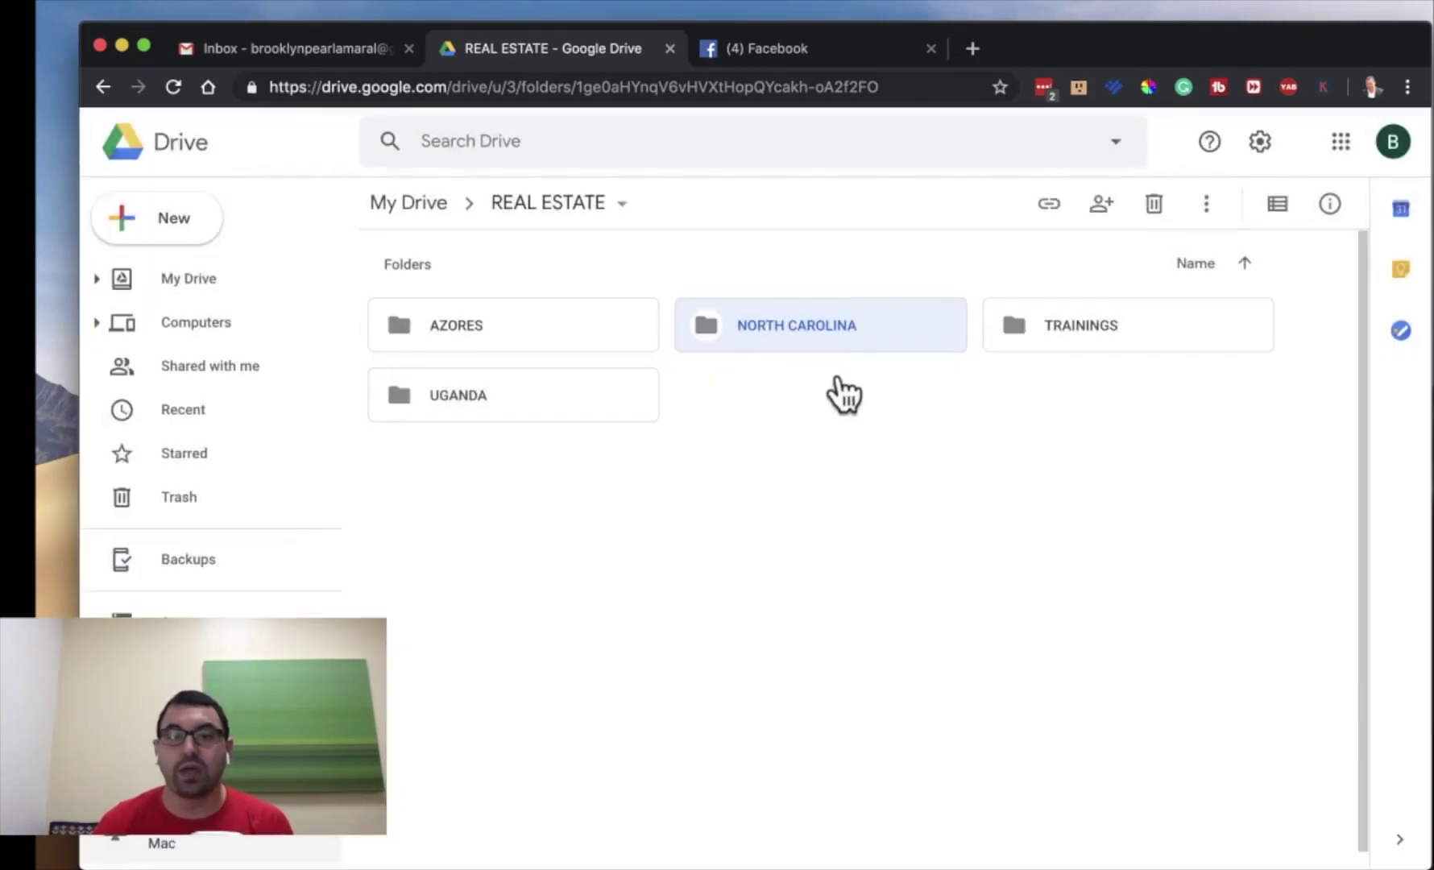
pyautogui.rightClick(867, 340)
pyautogui.moveTo(951, 609)
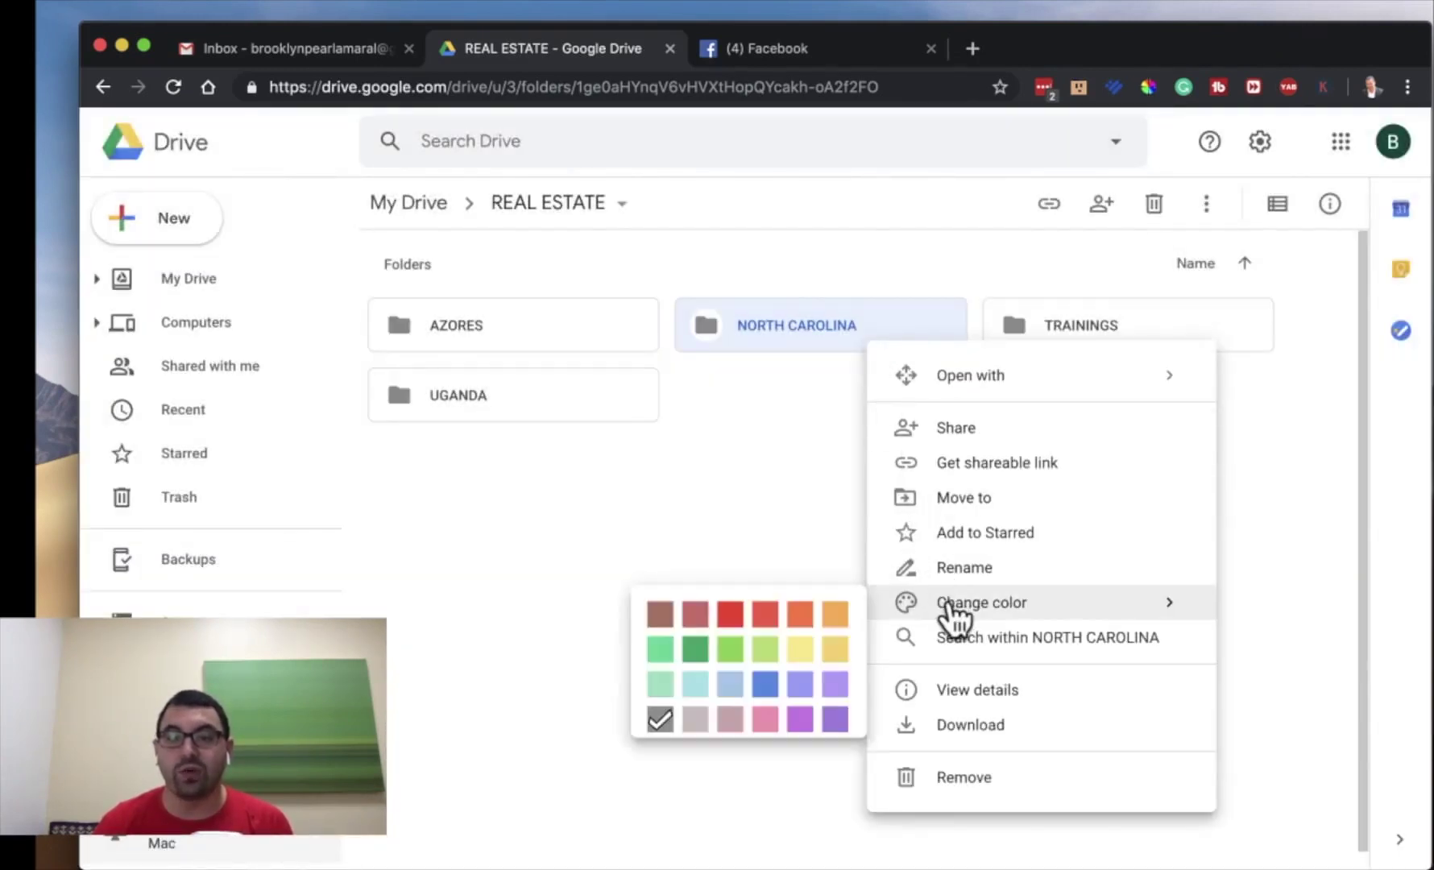
pyautogui.click(821, 360)
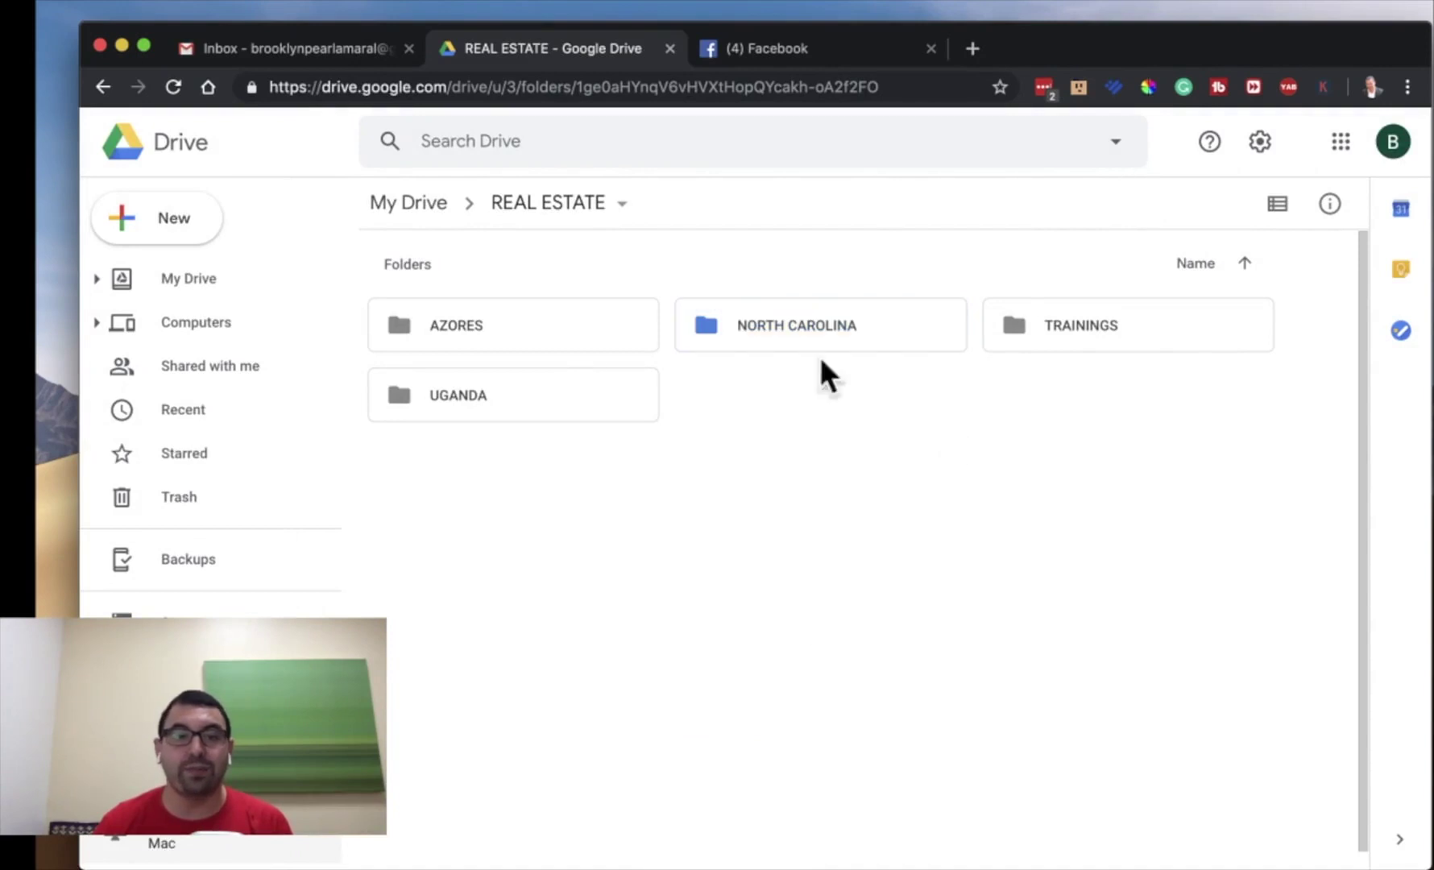
# - Make the UGANDA folder red and the AZORES folder green
pyautogui.click(490, 392)
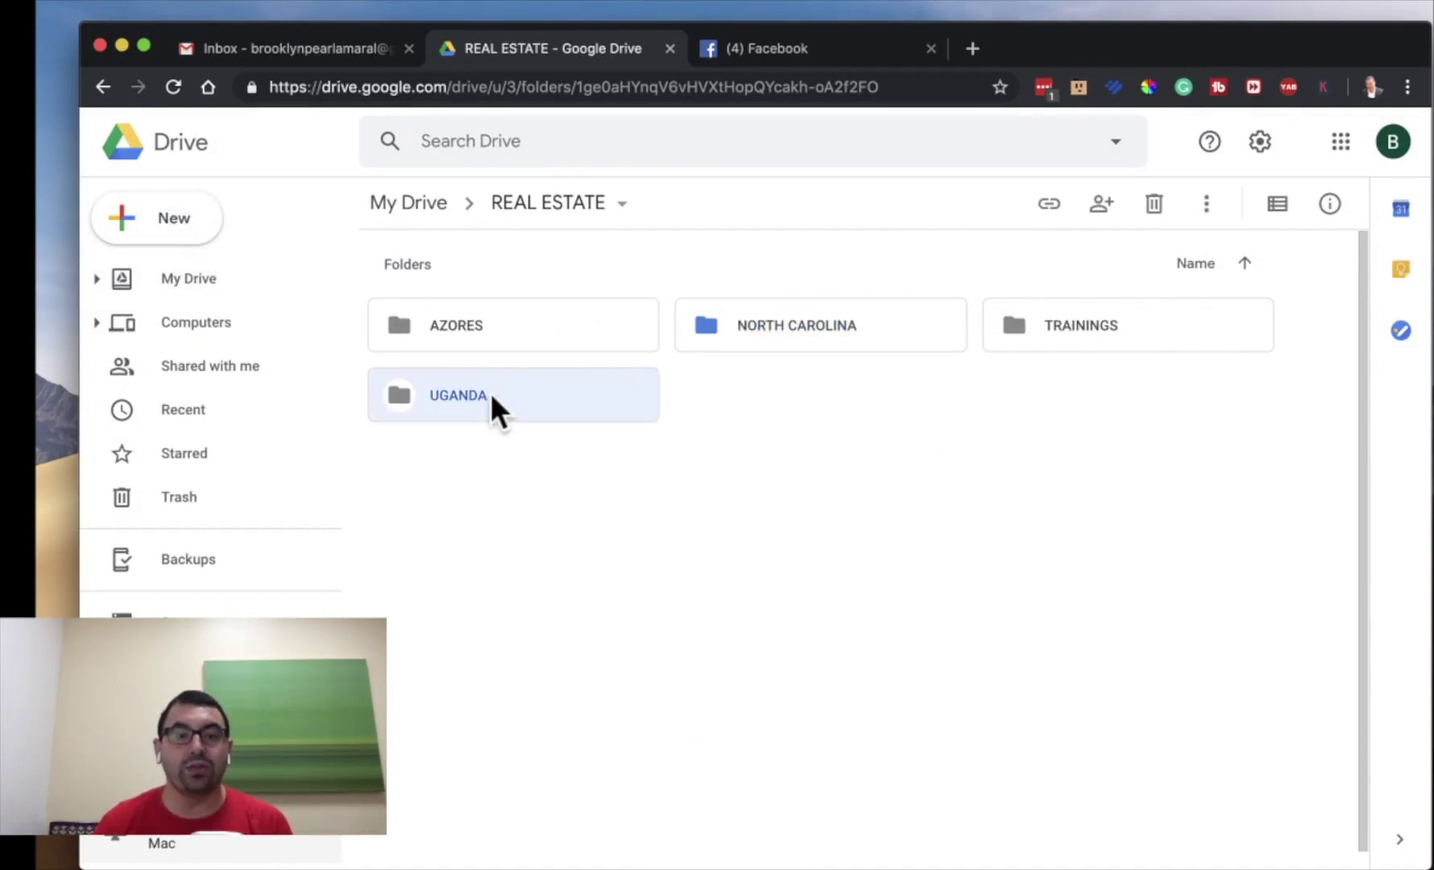
pyautogui.rightClick(490, 393)
pyautogui.moveTo(709, 654)
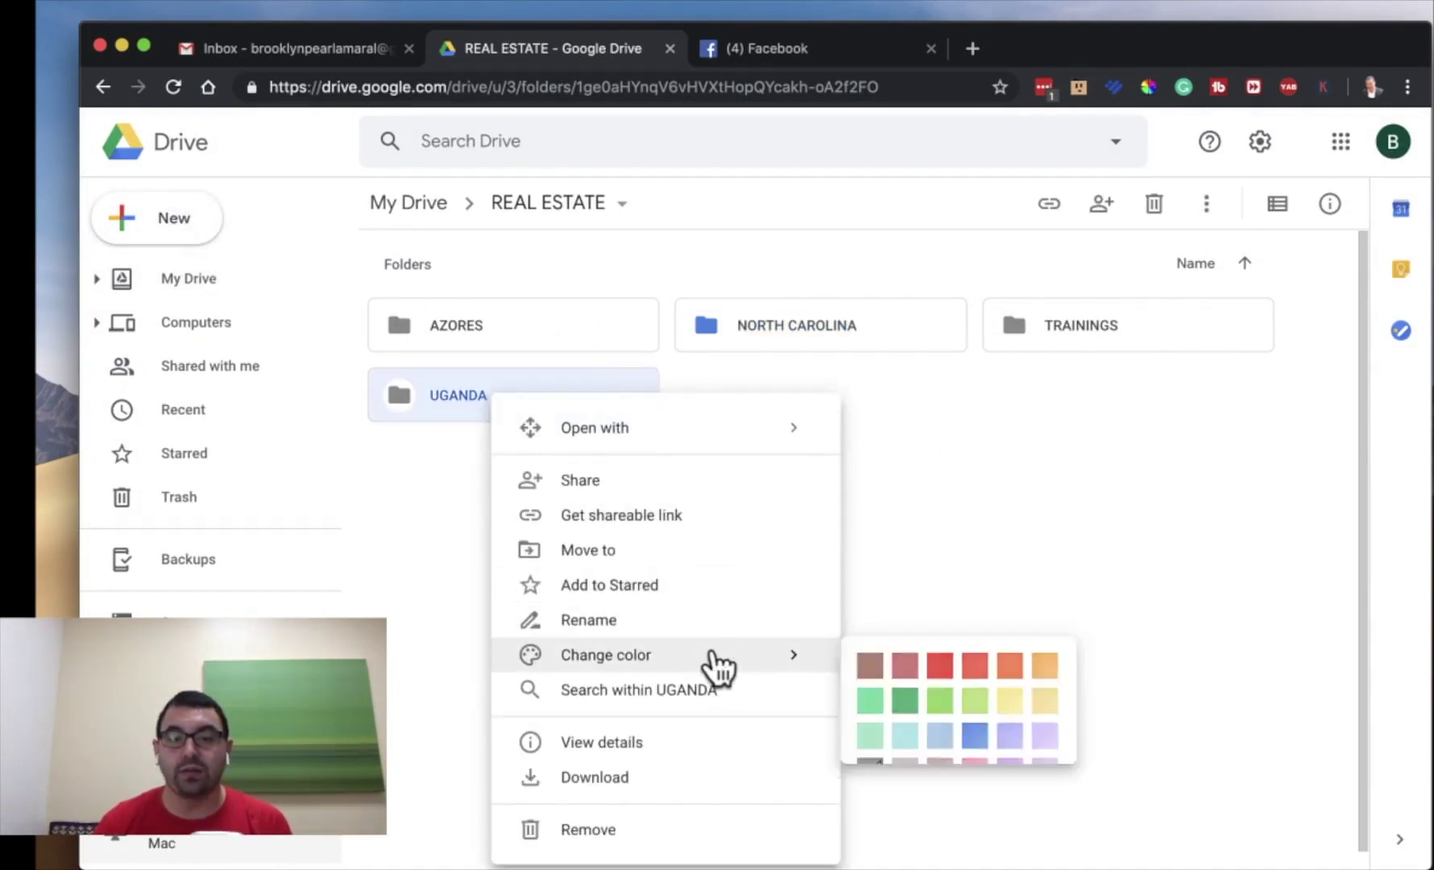
pyautogui.click(939, 669)
pyautogui.click(541, 319)
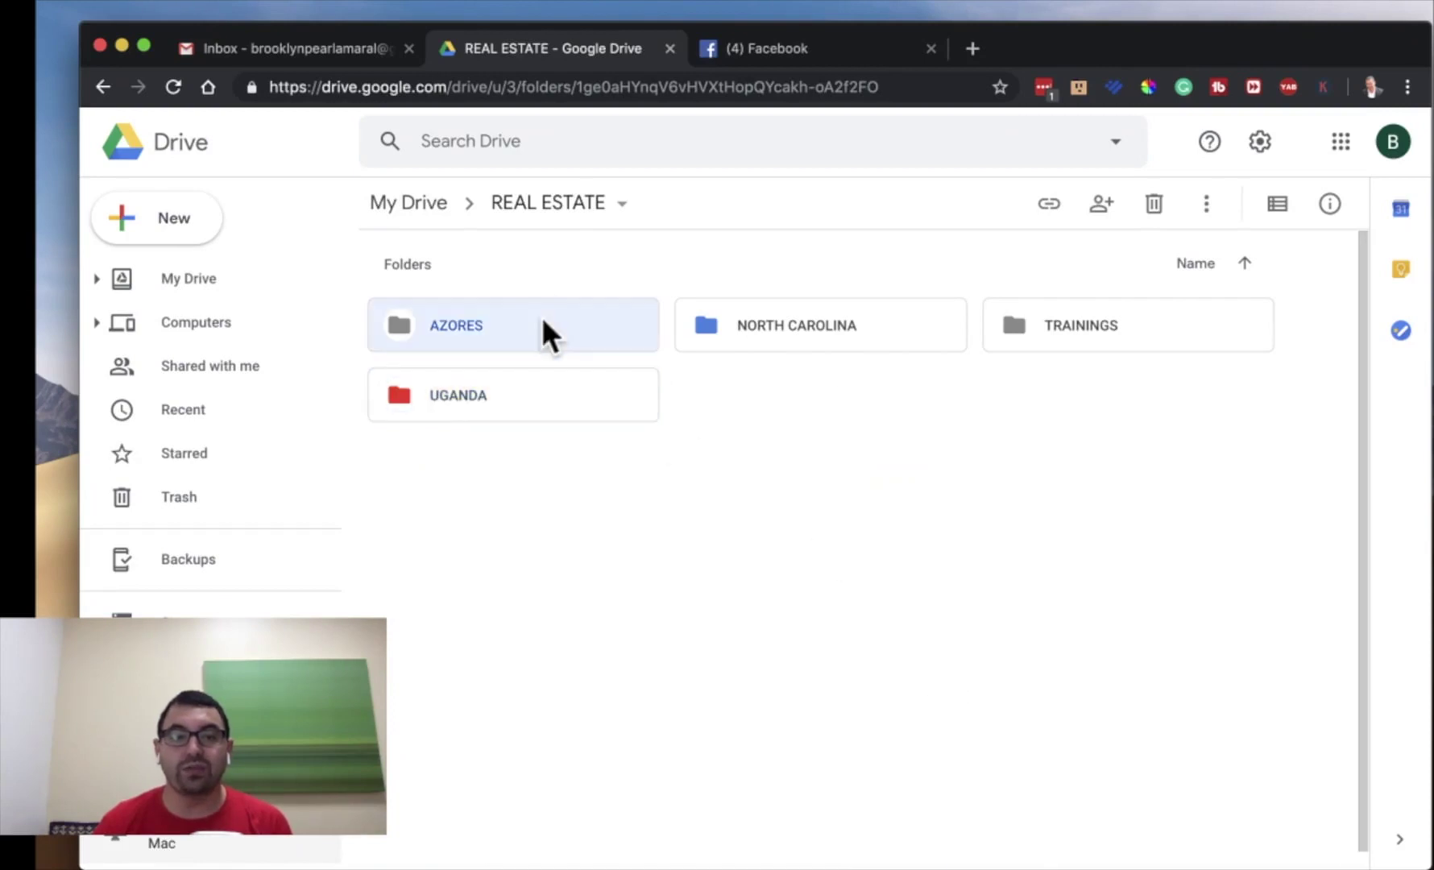
pyautogui.rightClick(543, 322)
pyautogui.moveTo(841, 600)
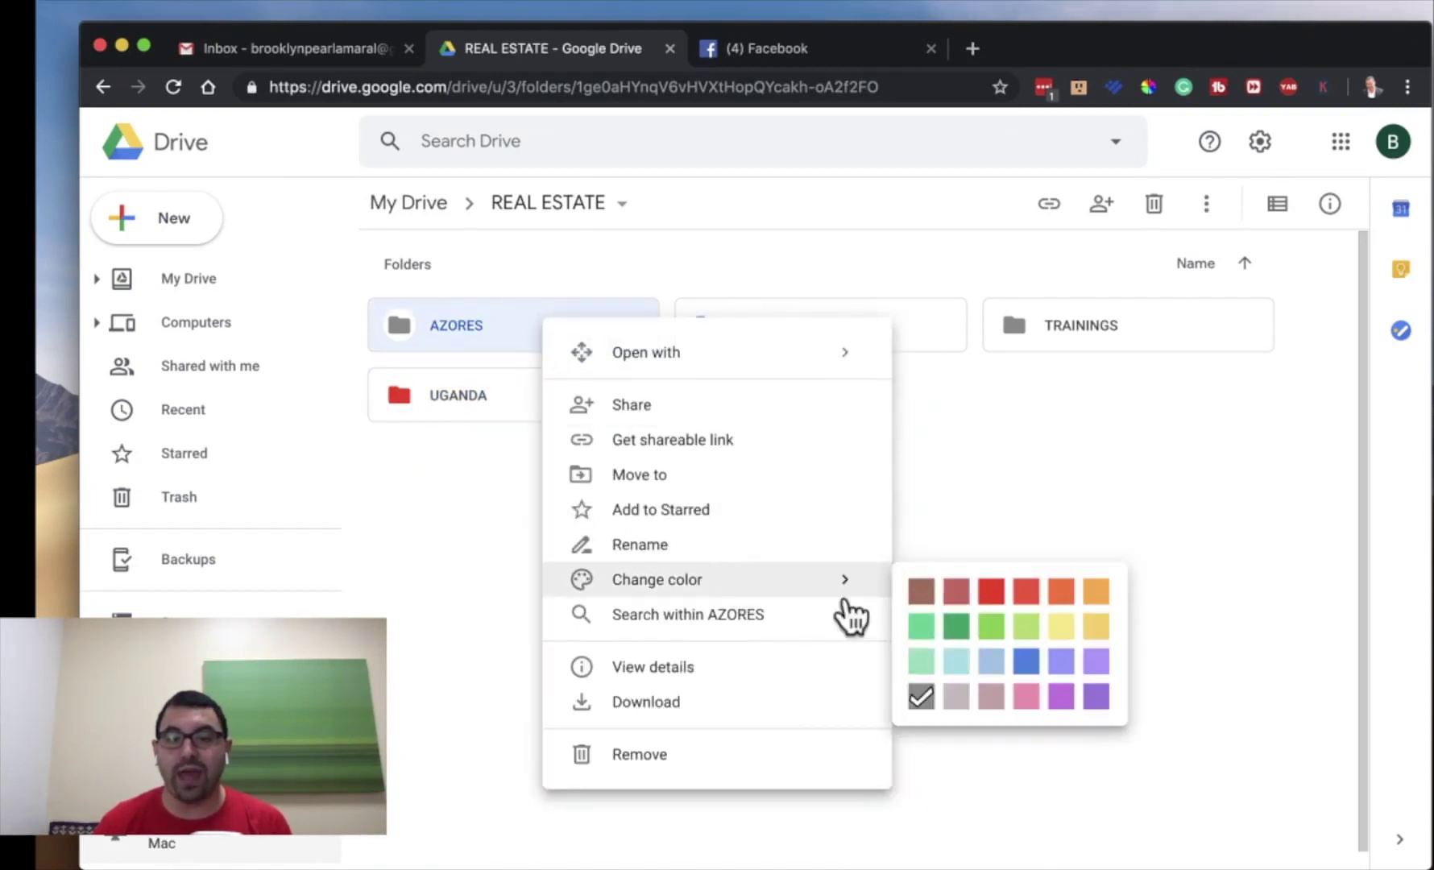
pyautogui.click(954, 637)
pyautogui.click(918, 533)
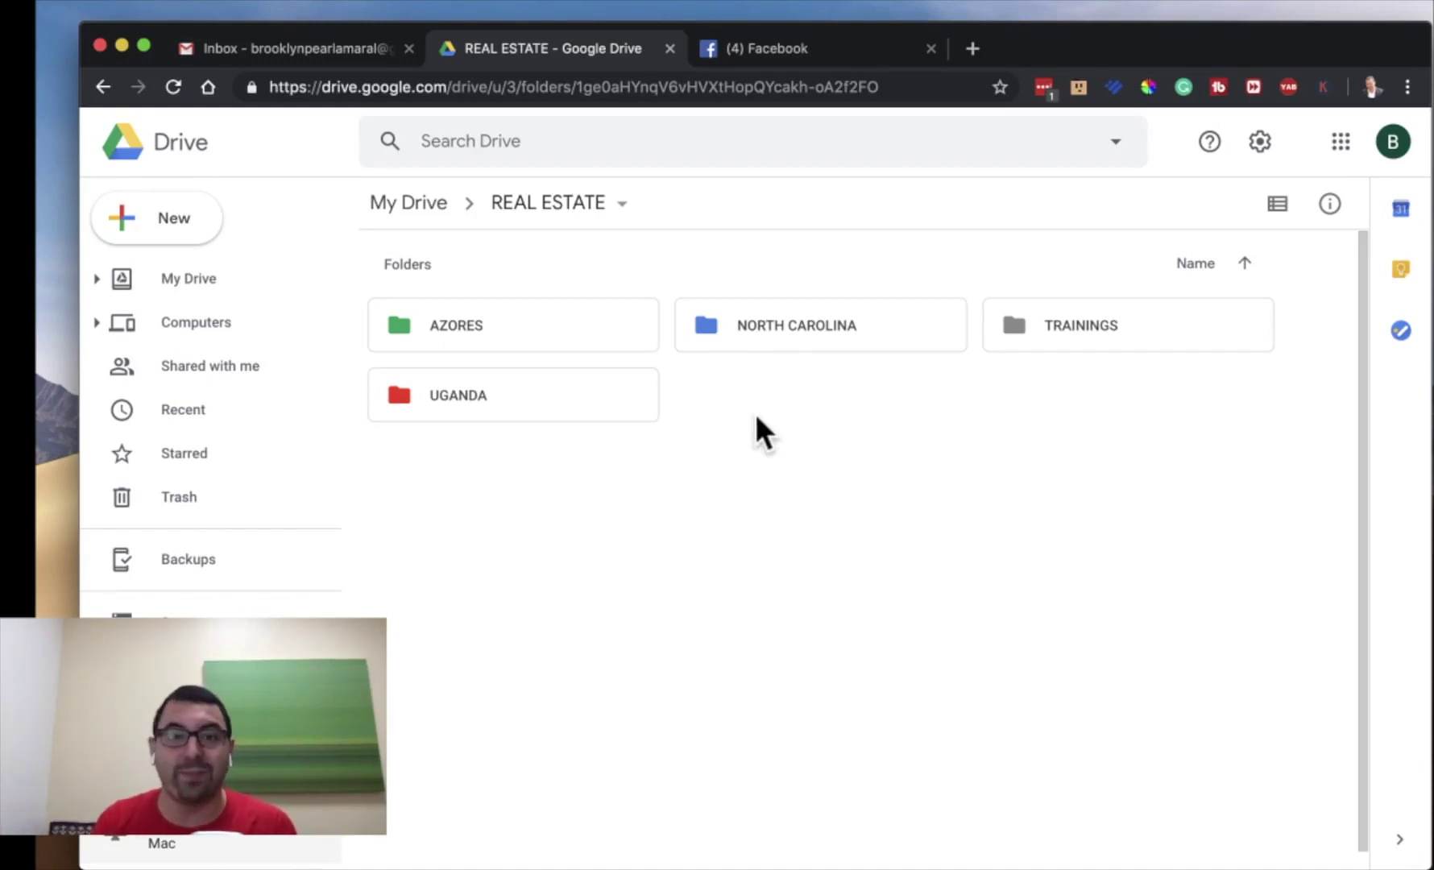
# - Go into NORTH CAROLINA and open the 456 MAIN ROAD property folder
pyautogui.doubleClick(819, 327)
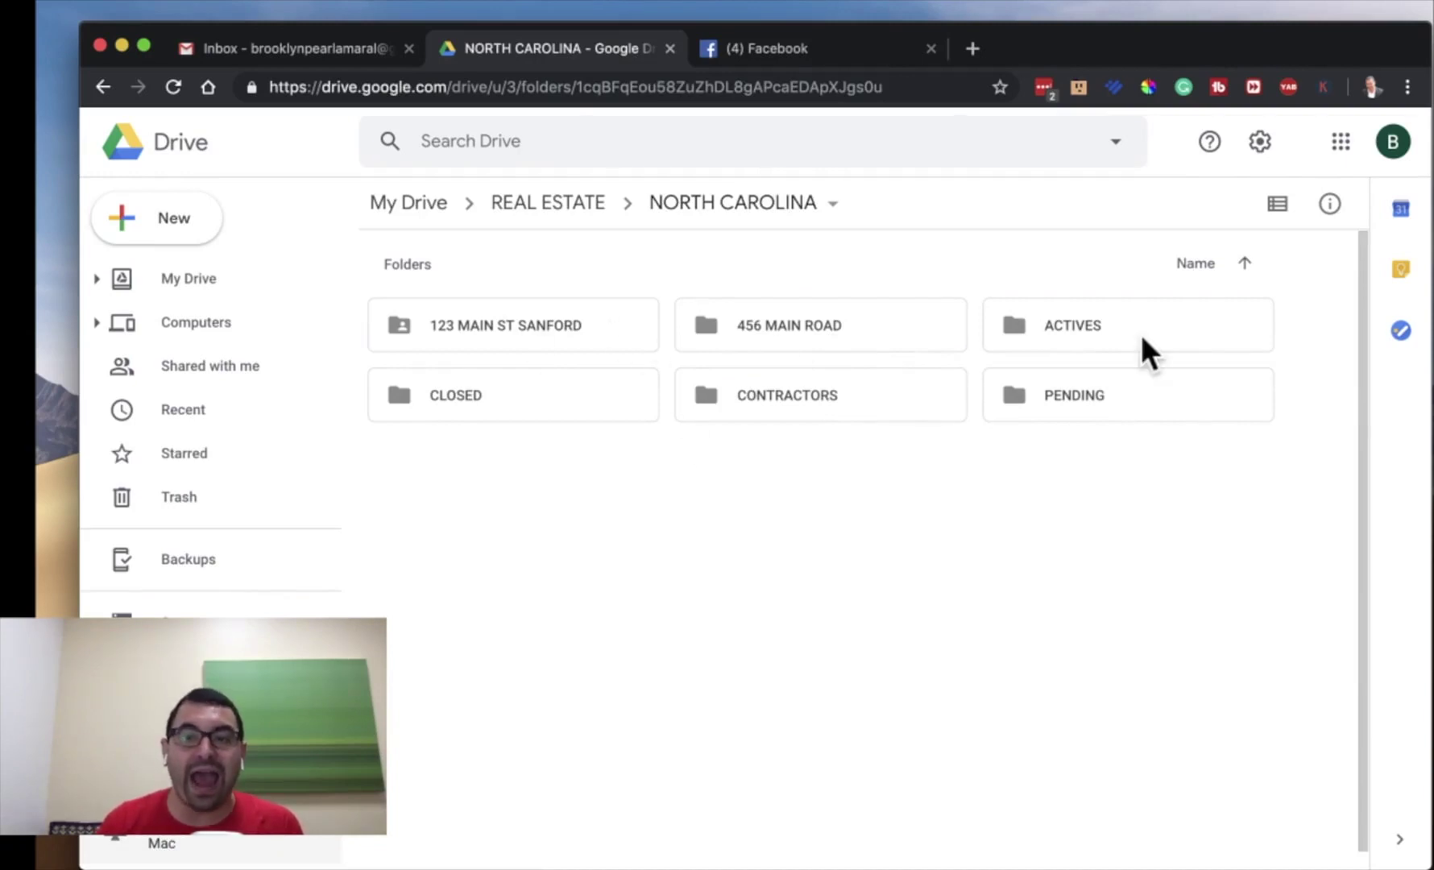
pyautogui.doubleClick(1123, 412)
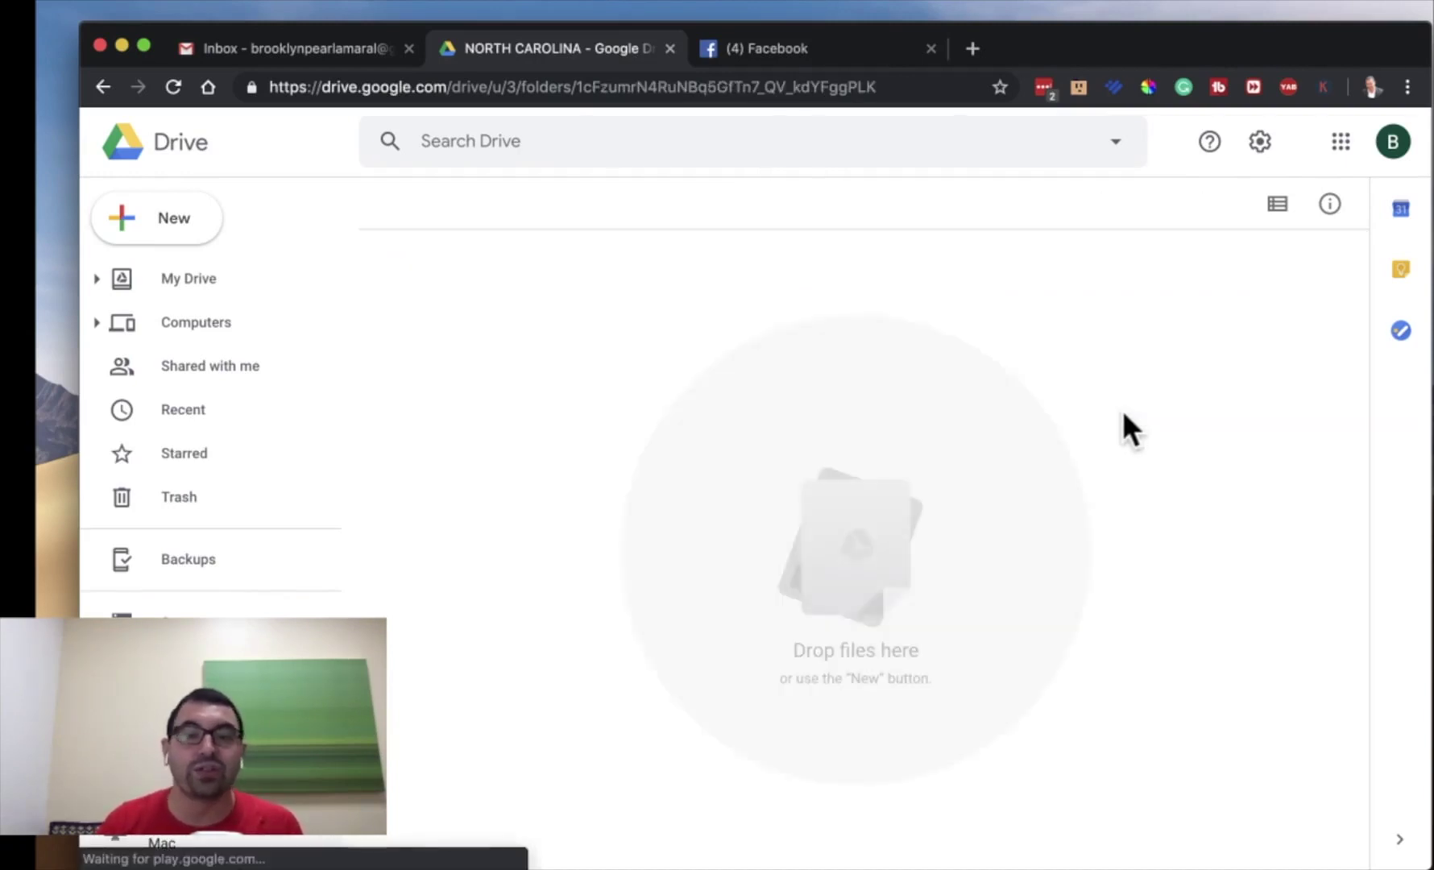
pyautogui.click(537, 208)
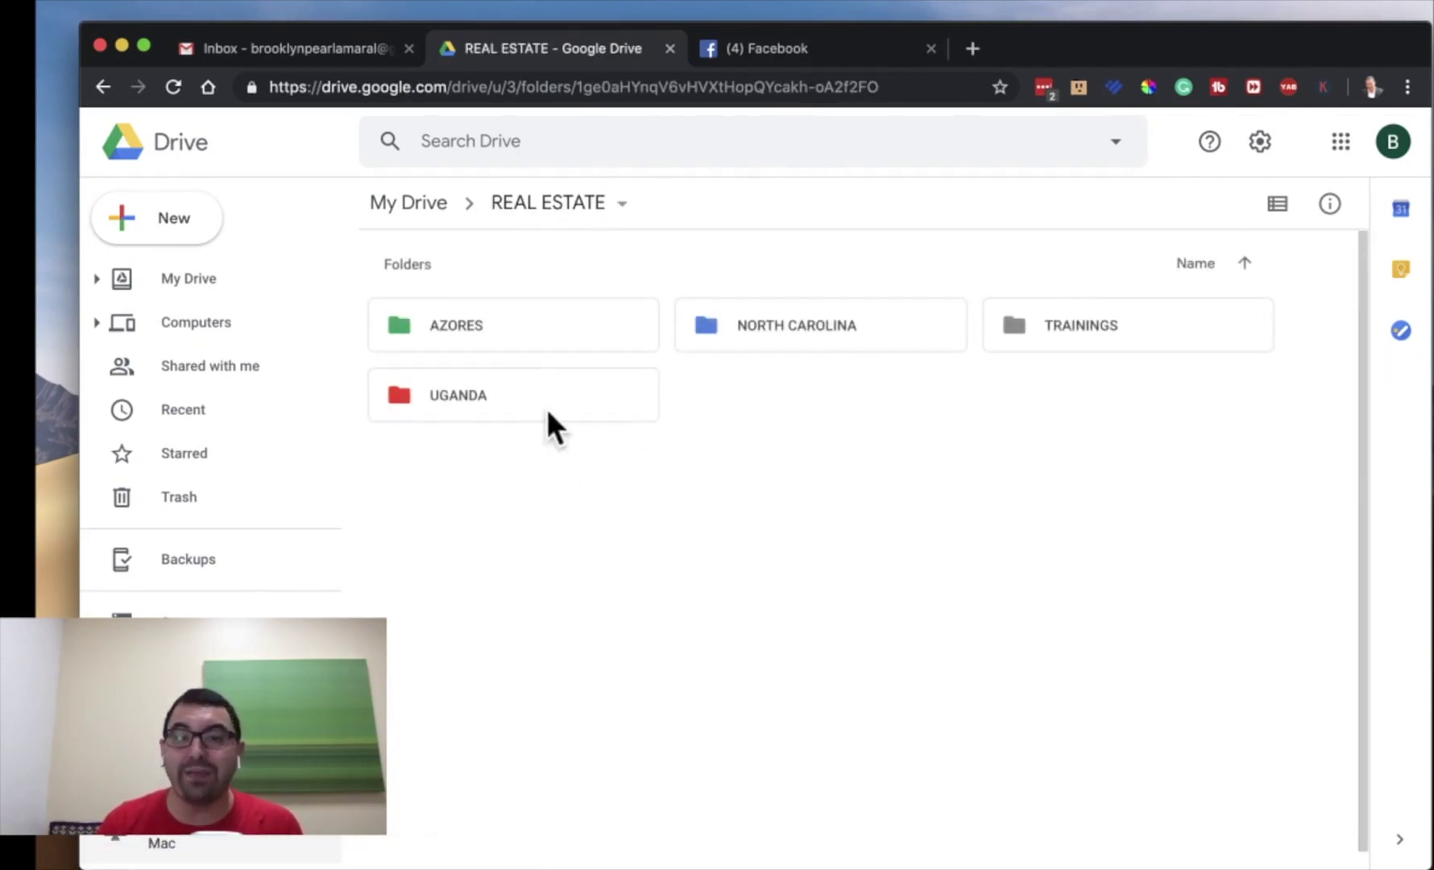
pyautogui.doubleClick(829, 337)
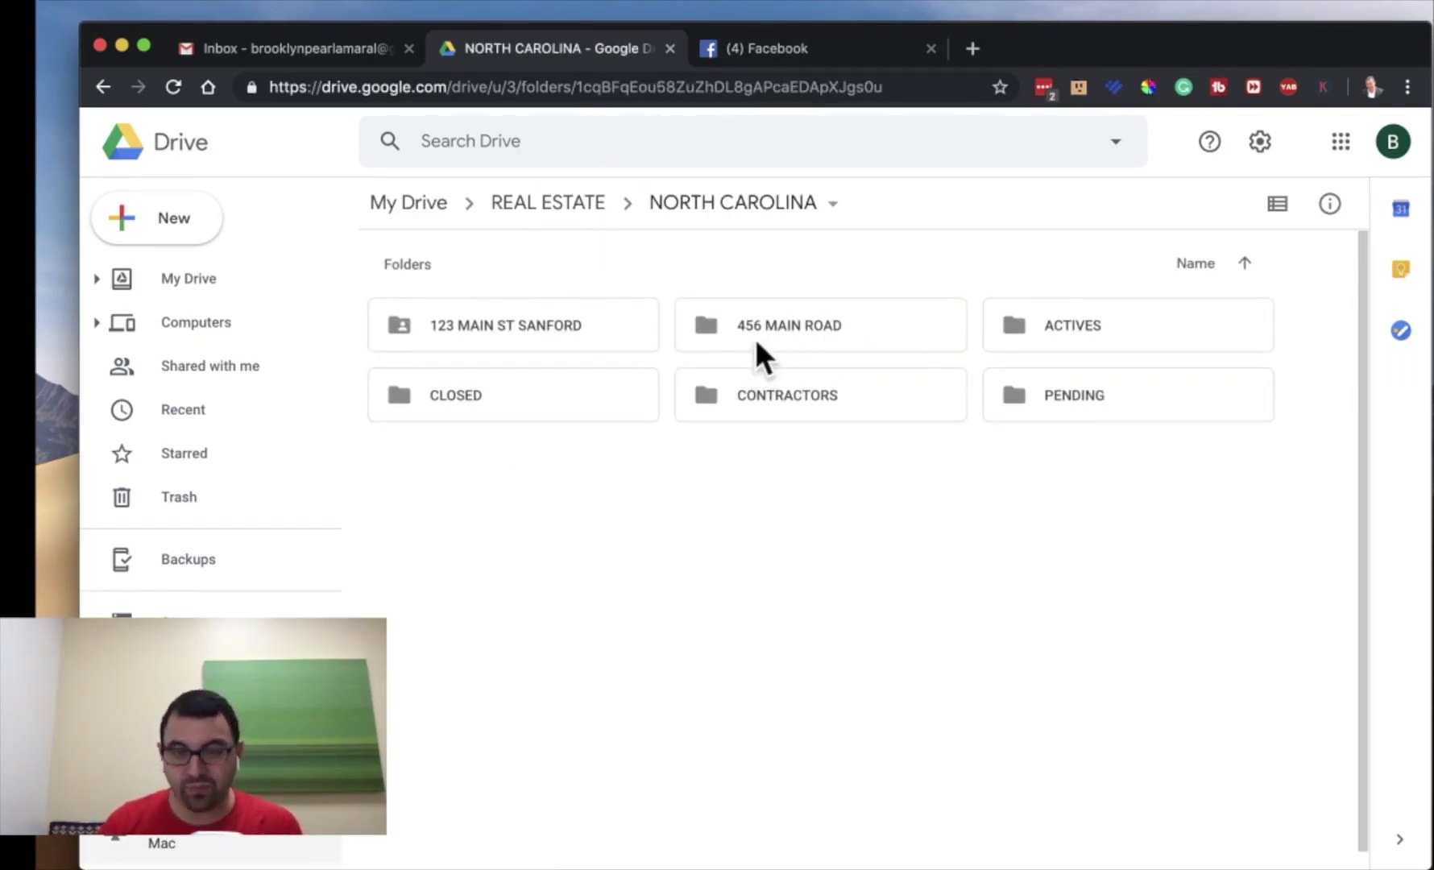
pyautogui.doubleClick(802, 328)
# - Review the 456 MAIN ROAD sharing settings and shareable link options
pyautogui.click(956, 205)
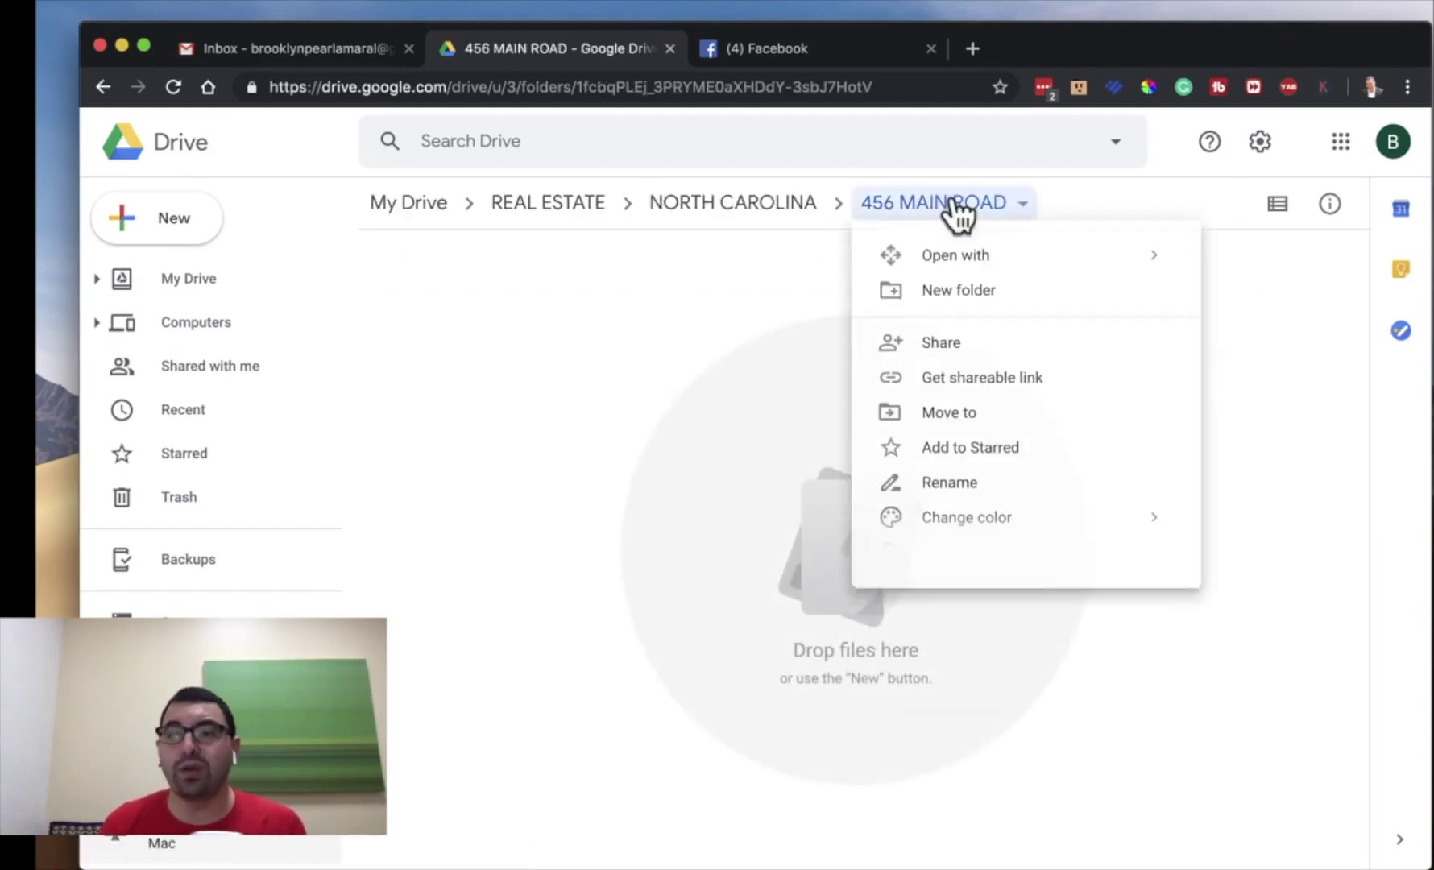
pyautogui.click(974, 352)
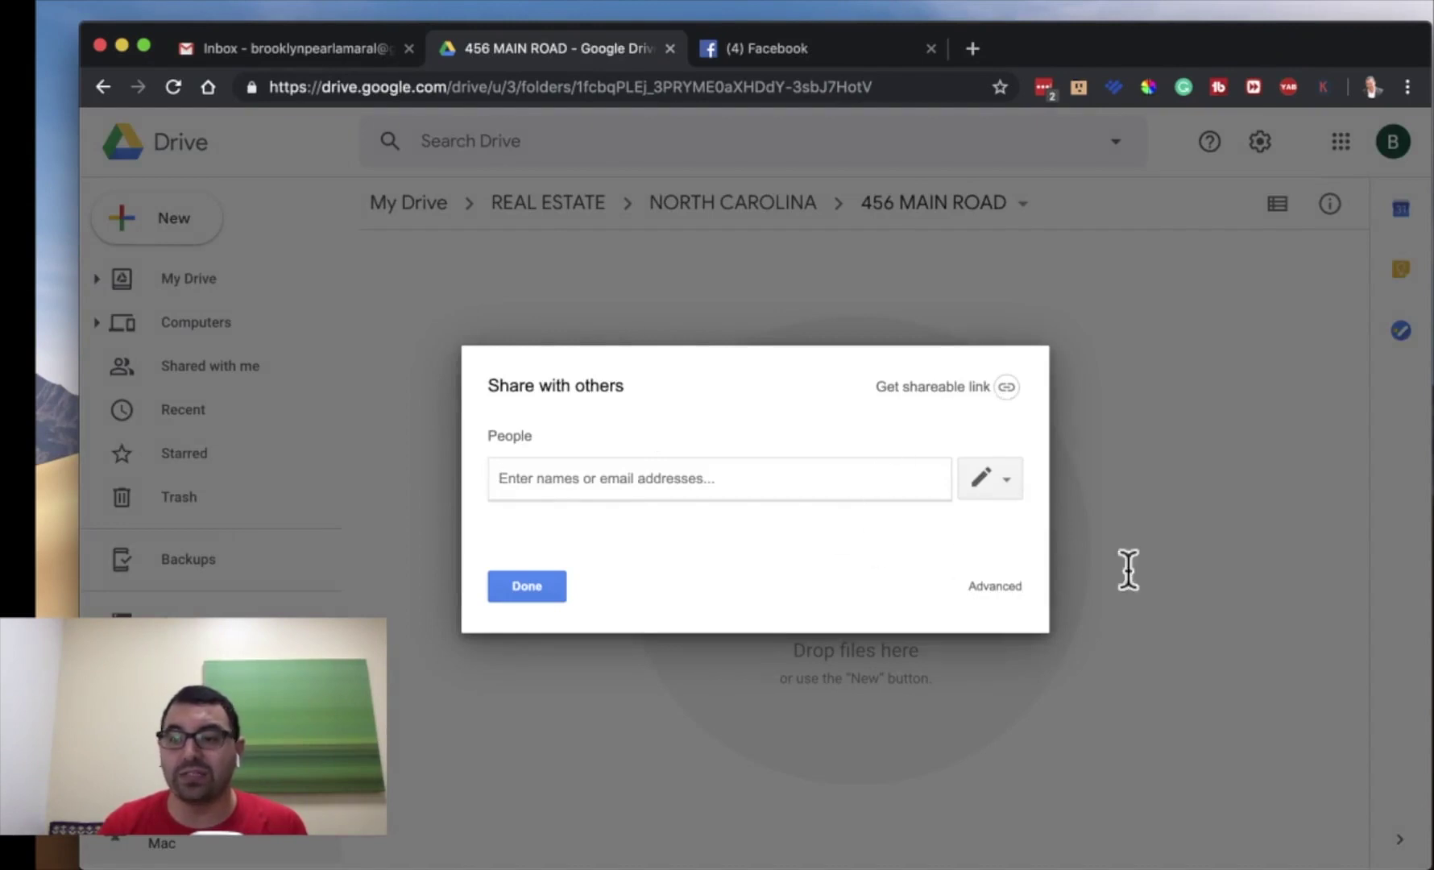
pyautogui.click(1006, 479)
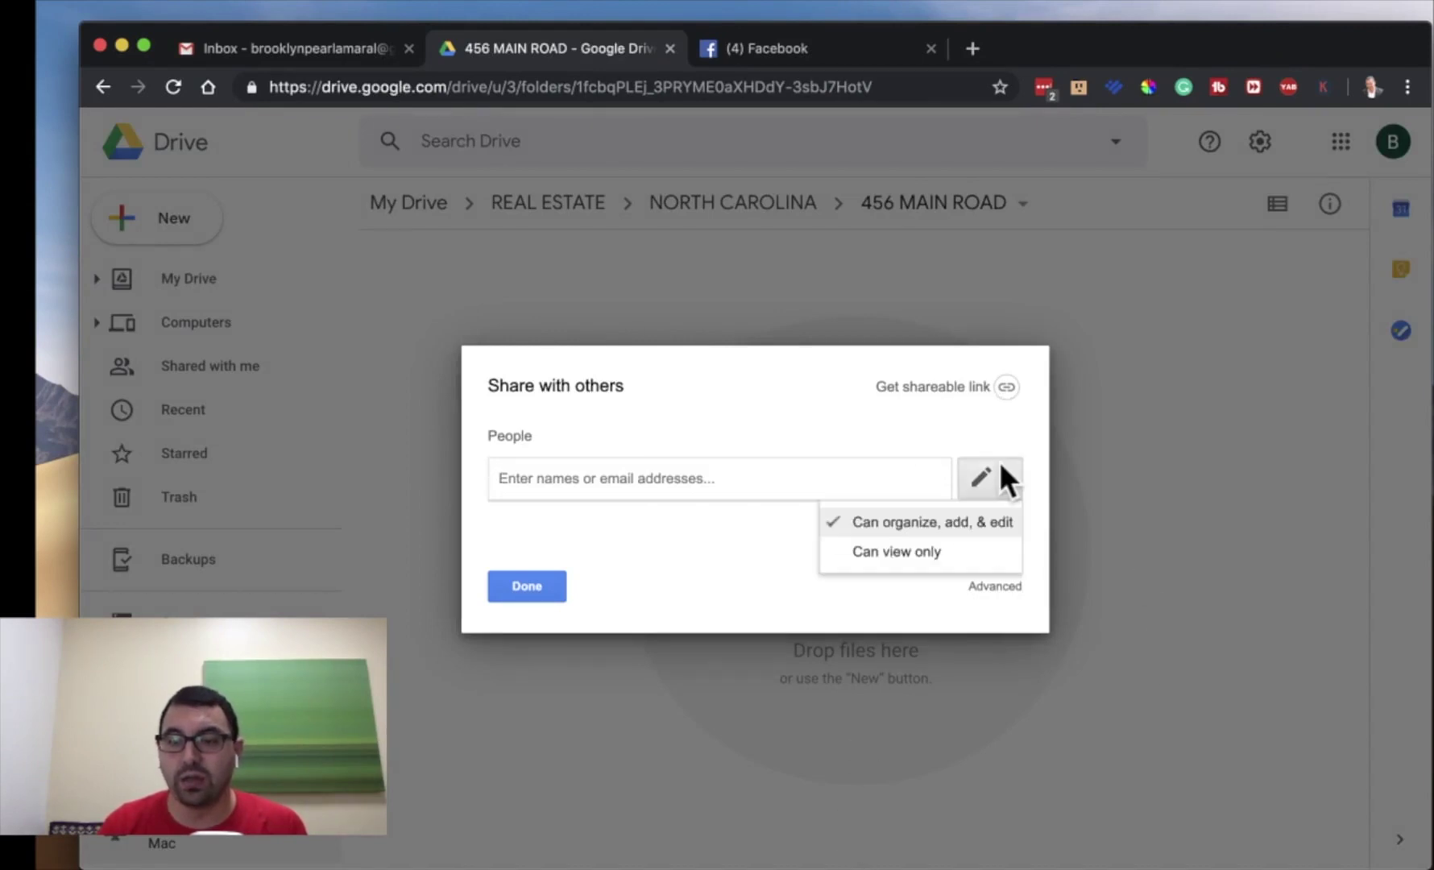
pyautogui.click(527, 586)
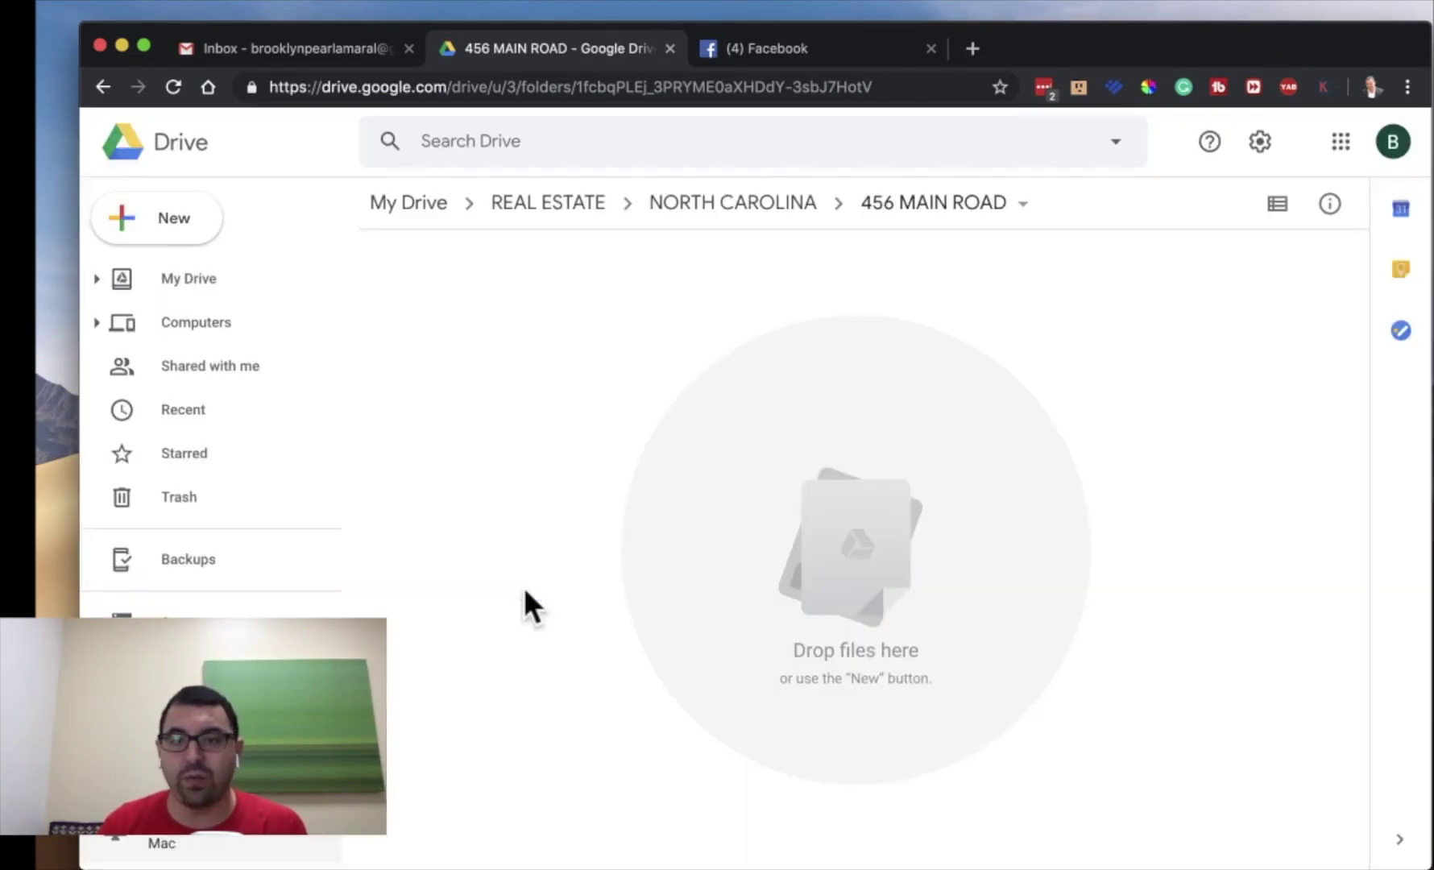
pyautogui.click(1031, 203)
pyautogui.click(986, 387)
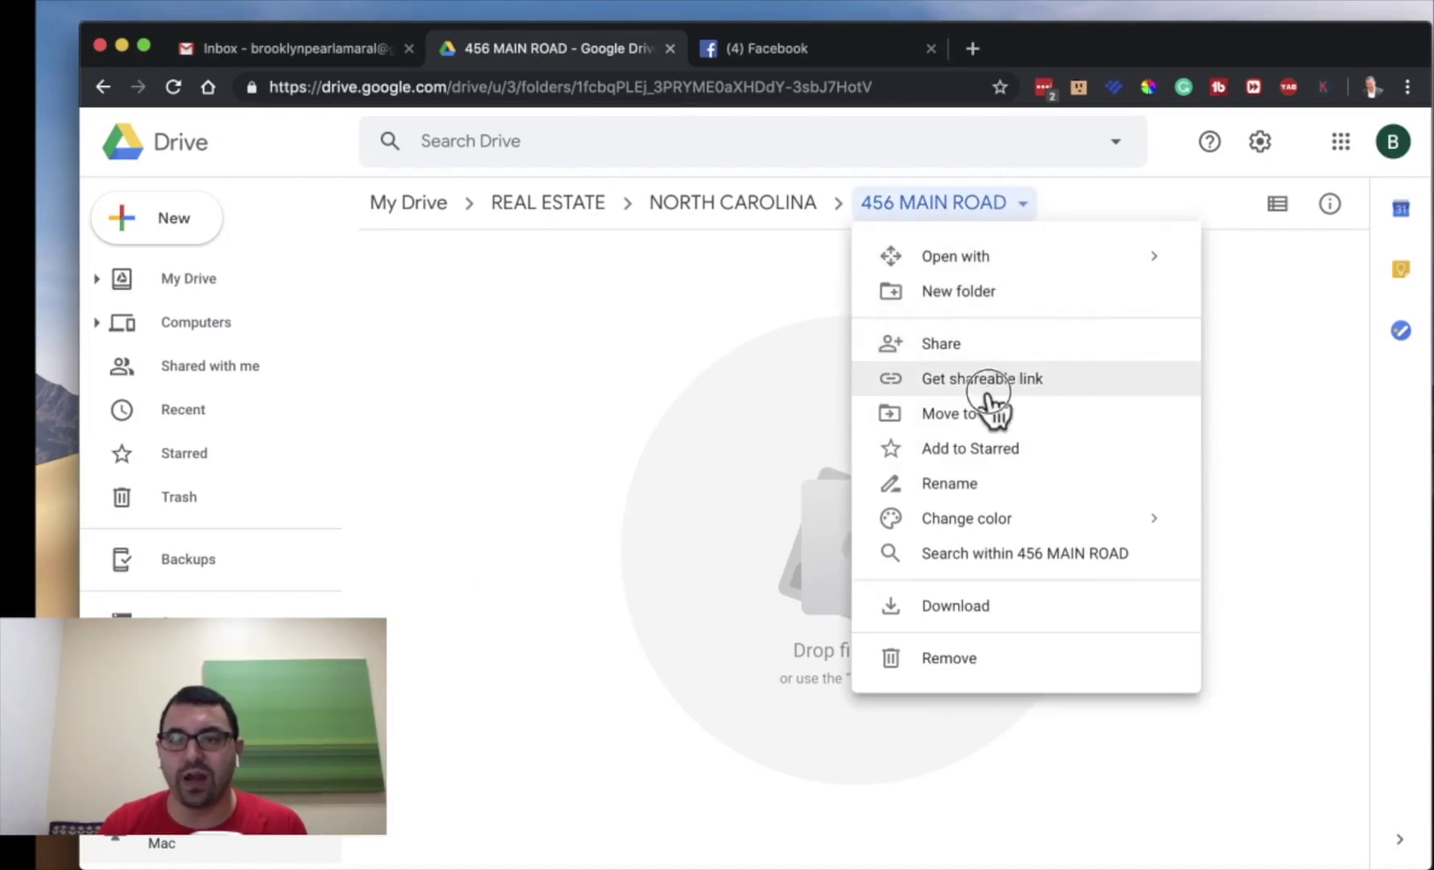
pyautogui.click(991, 207)
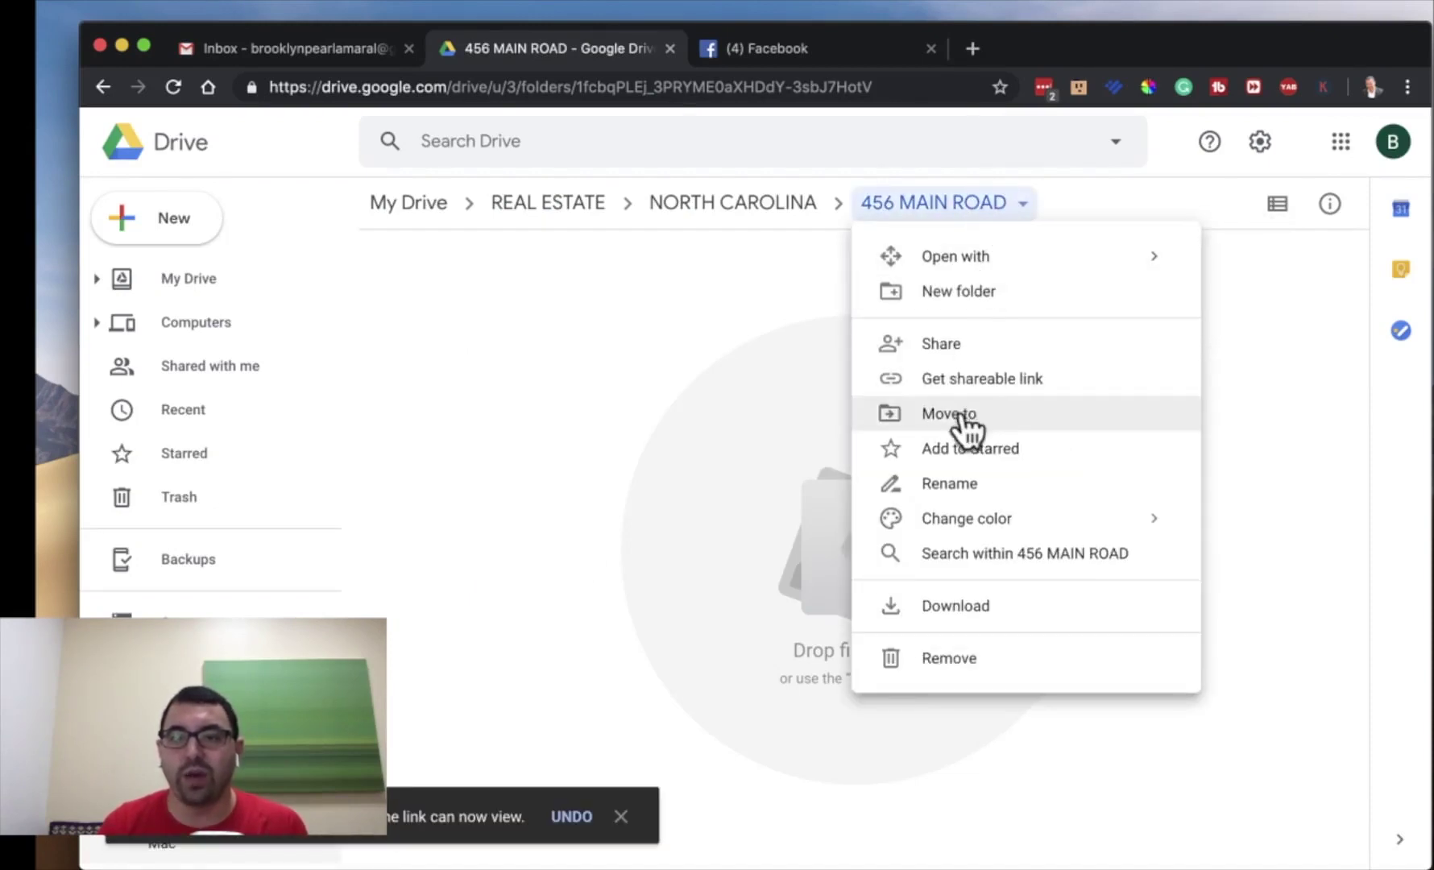
pyautogui.click(965, 348)
pyautogui.click(525, 586)
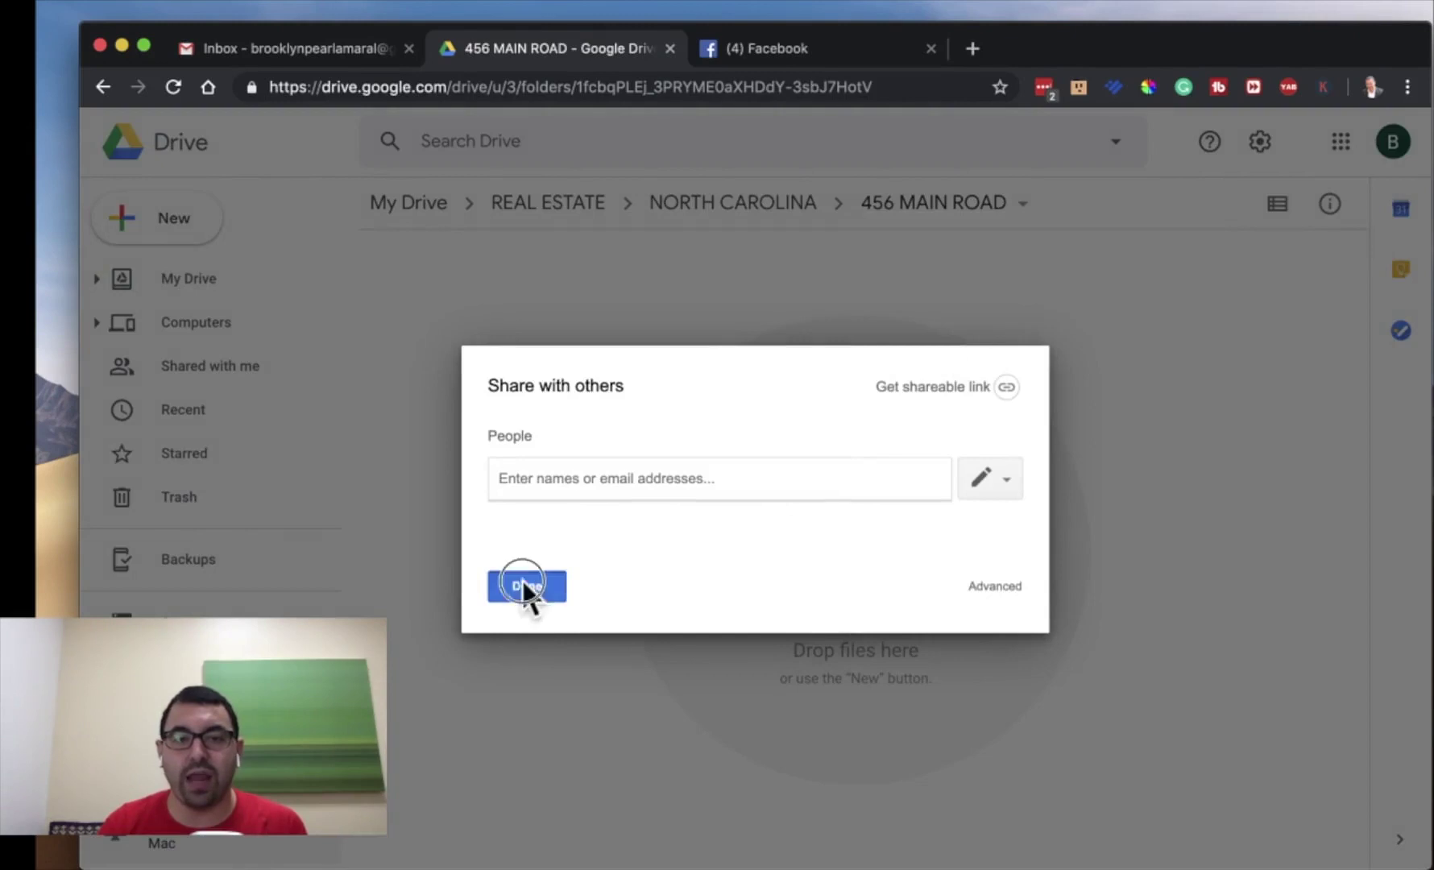
# - Leave 456 MAIN ROAD link sharing off and return to NORTH CAROLINA
pyautogui.click(1017, 205)
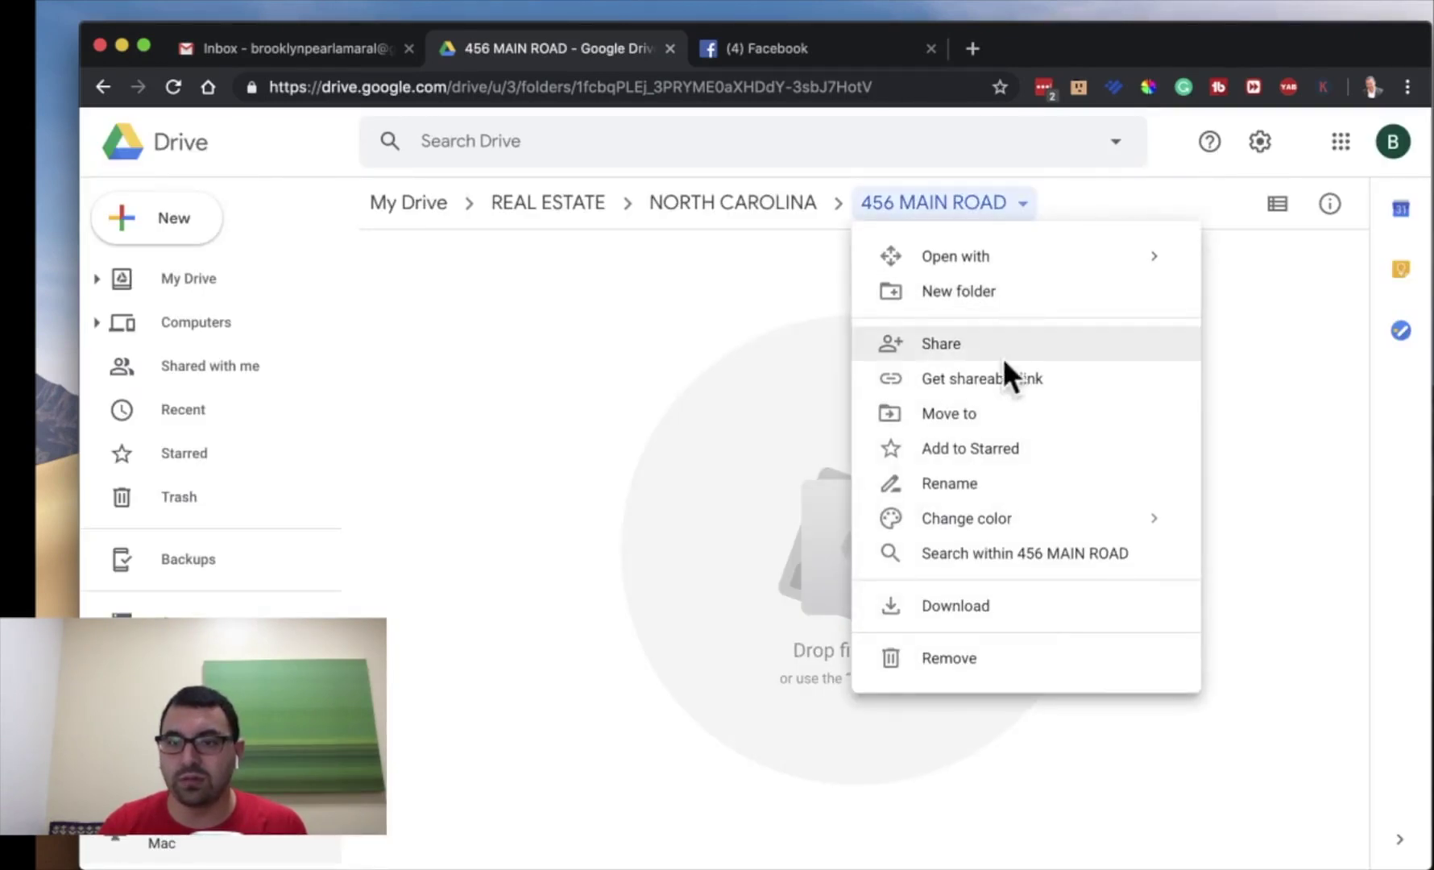
pyautogui.click(1005, 379)
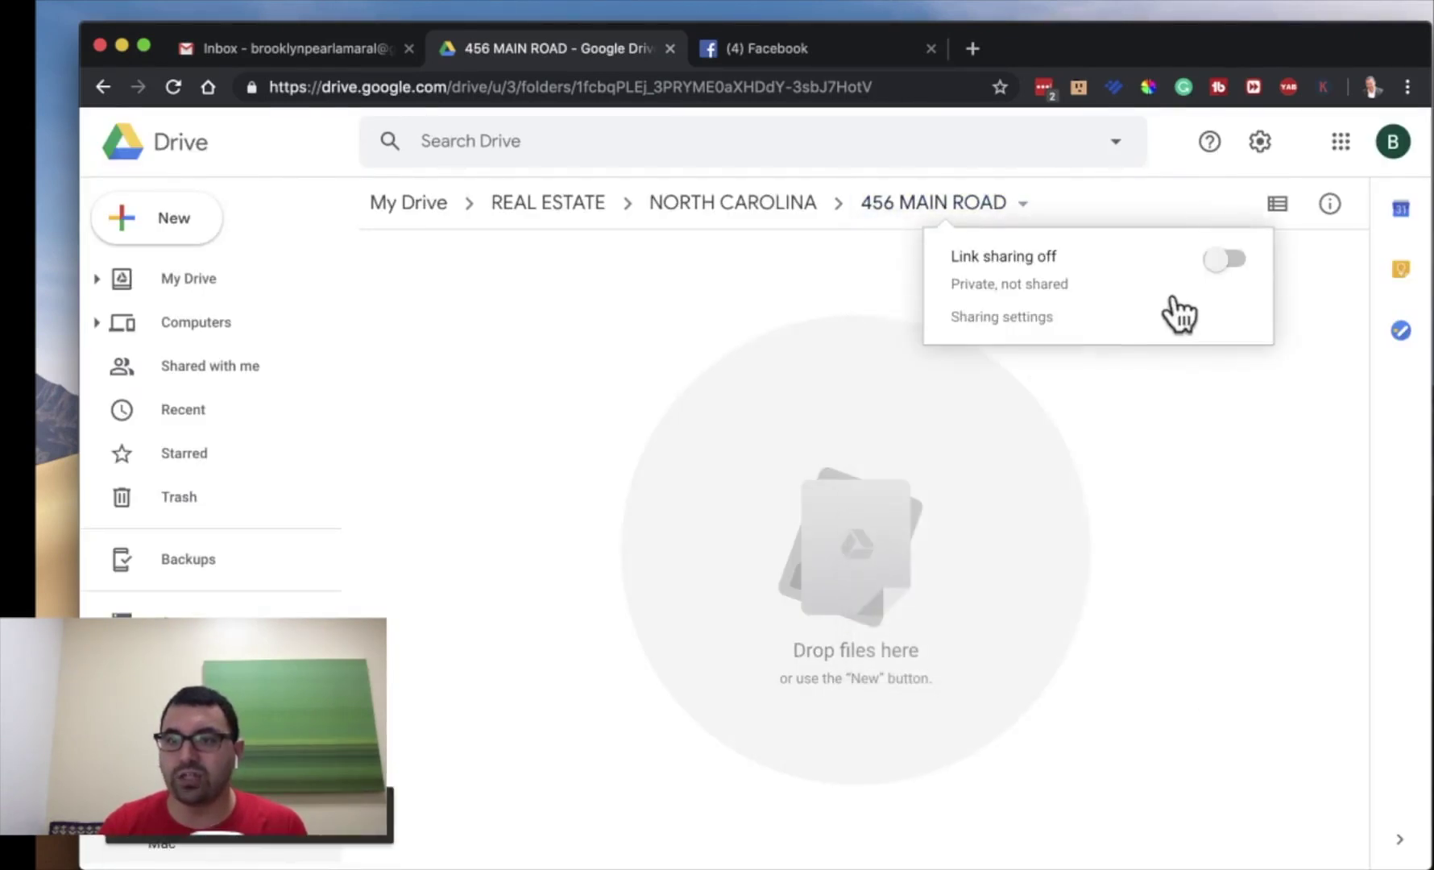
pyautogui.click(1223, 259)
pyautogui.click(1223, 260)
pyautogui.click(1224, 260)
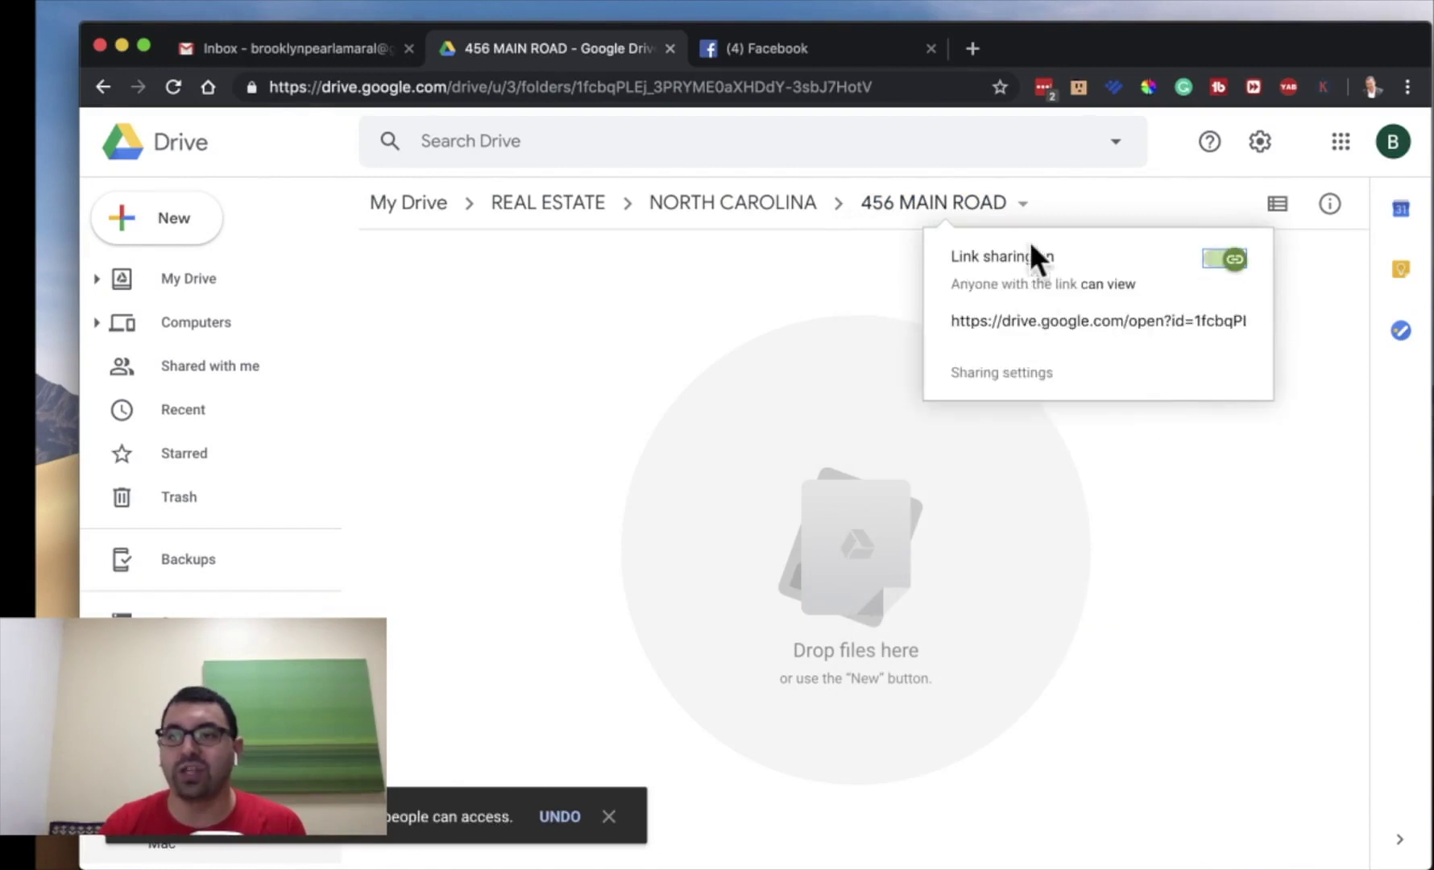
pyautogui.click(1224, 258)
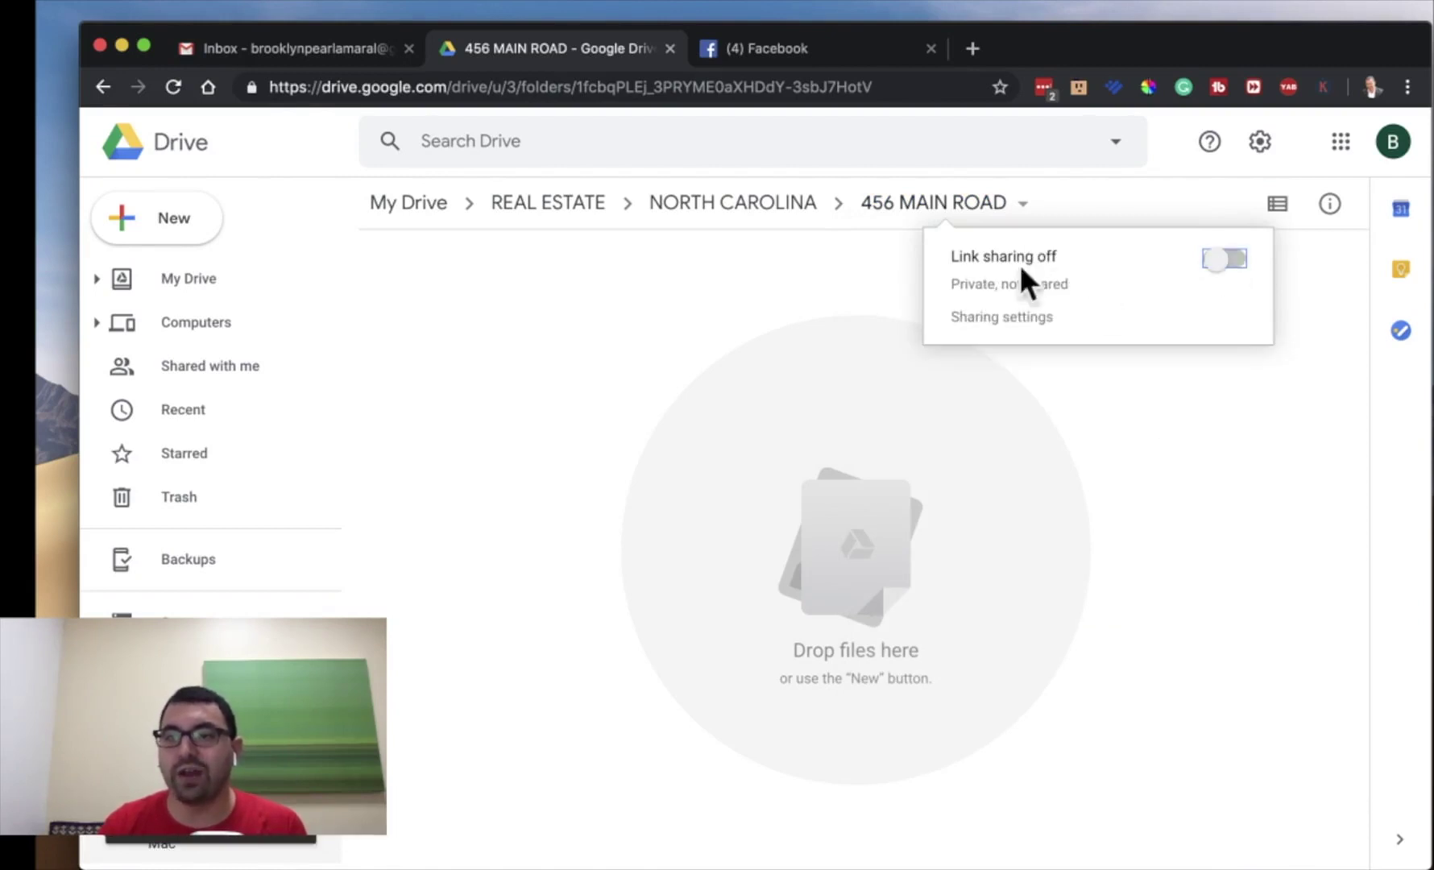
pyautogui.click(1141, 445)
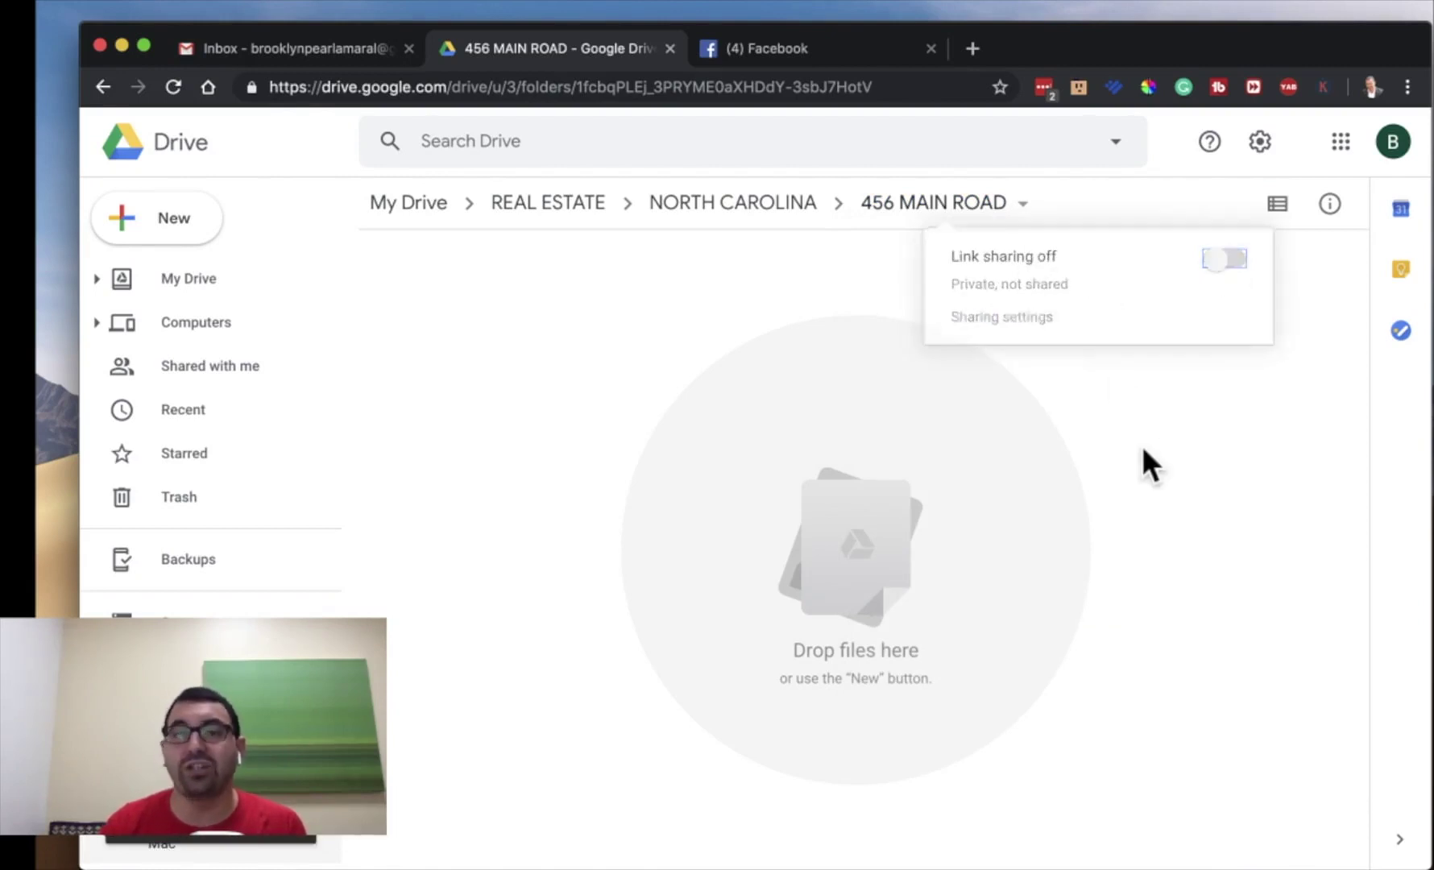
pyautogui.click(723, 201)
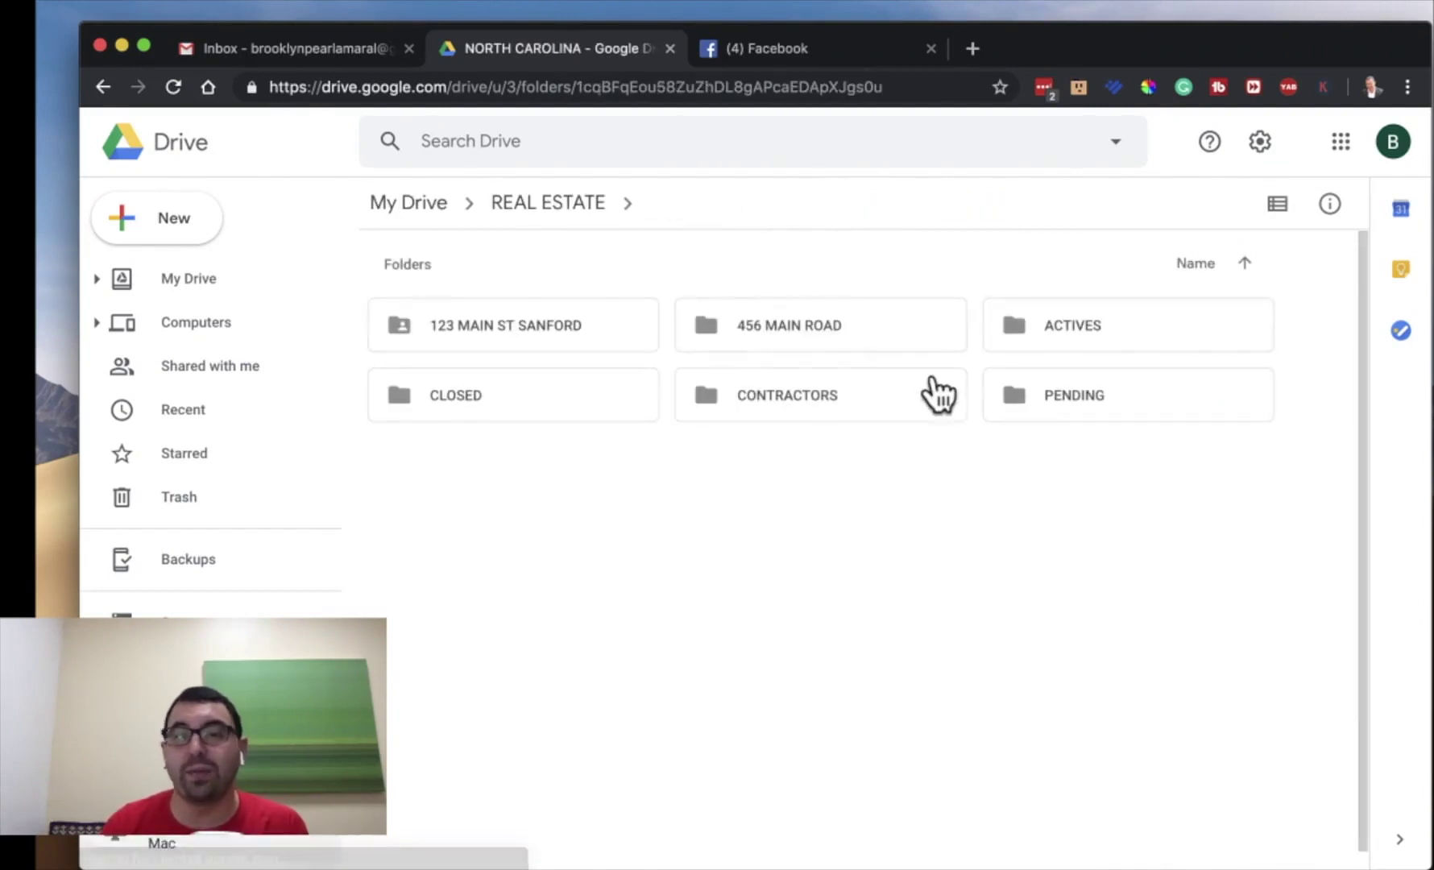
# - Drag 456 MAIN ROAD into the CLOSED folder, verify it's there, and return to NORTH CAROLINA
pyautogui.click(781, 323)
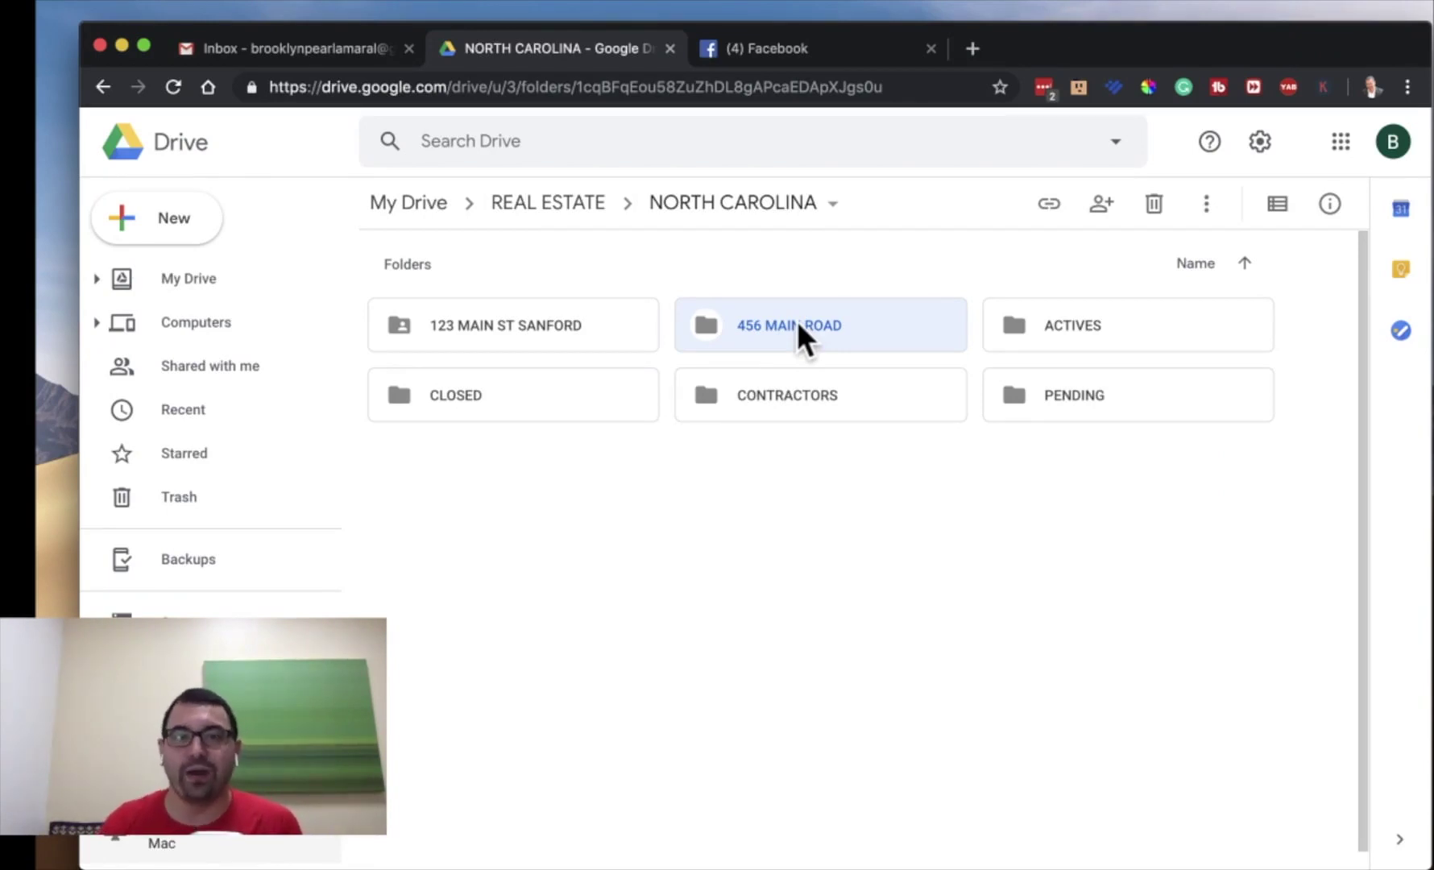
pyautogui.click(1204, 569)
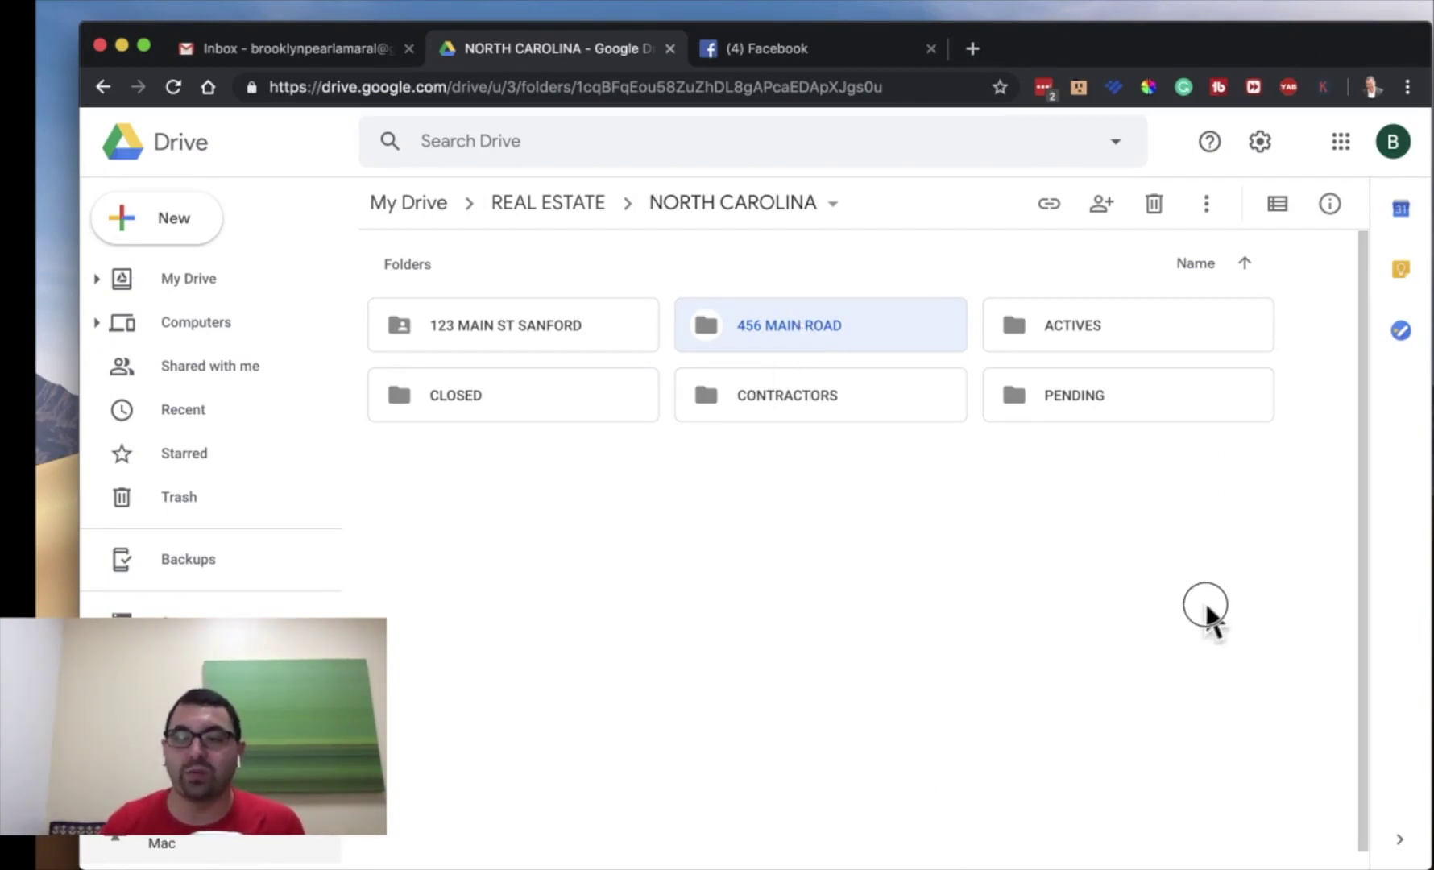
pyautogui.moveTo(832, 326); pyautogui.dragTo(404, 400)
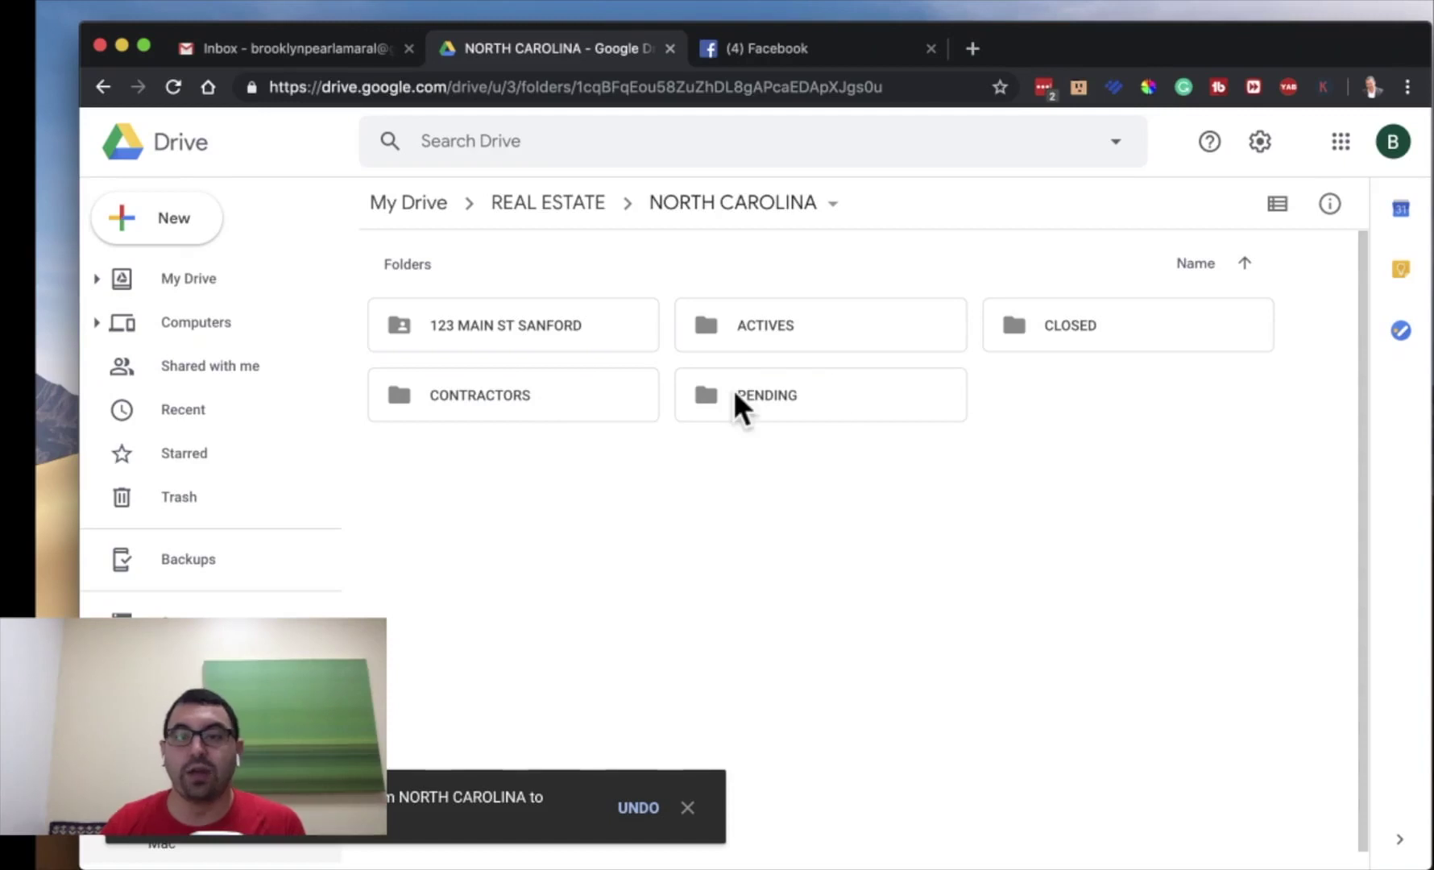
pyautogui.doubleClick(1049, 322)
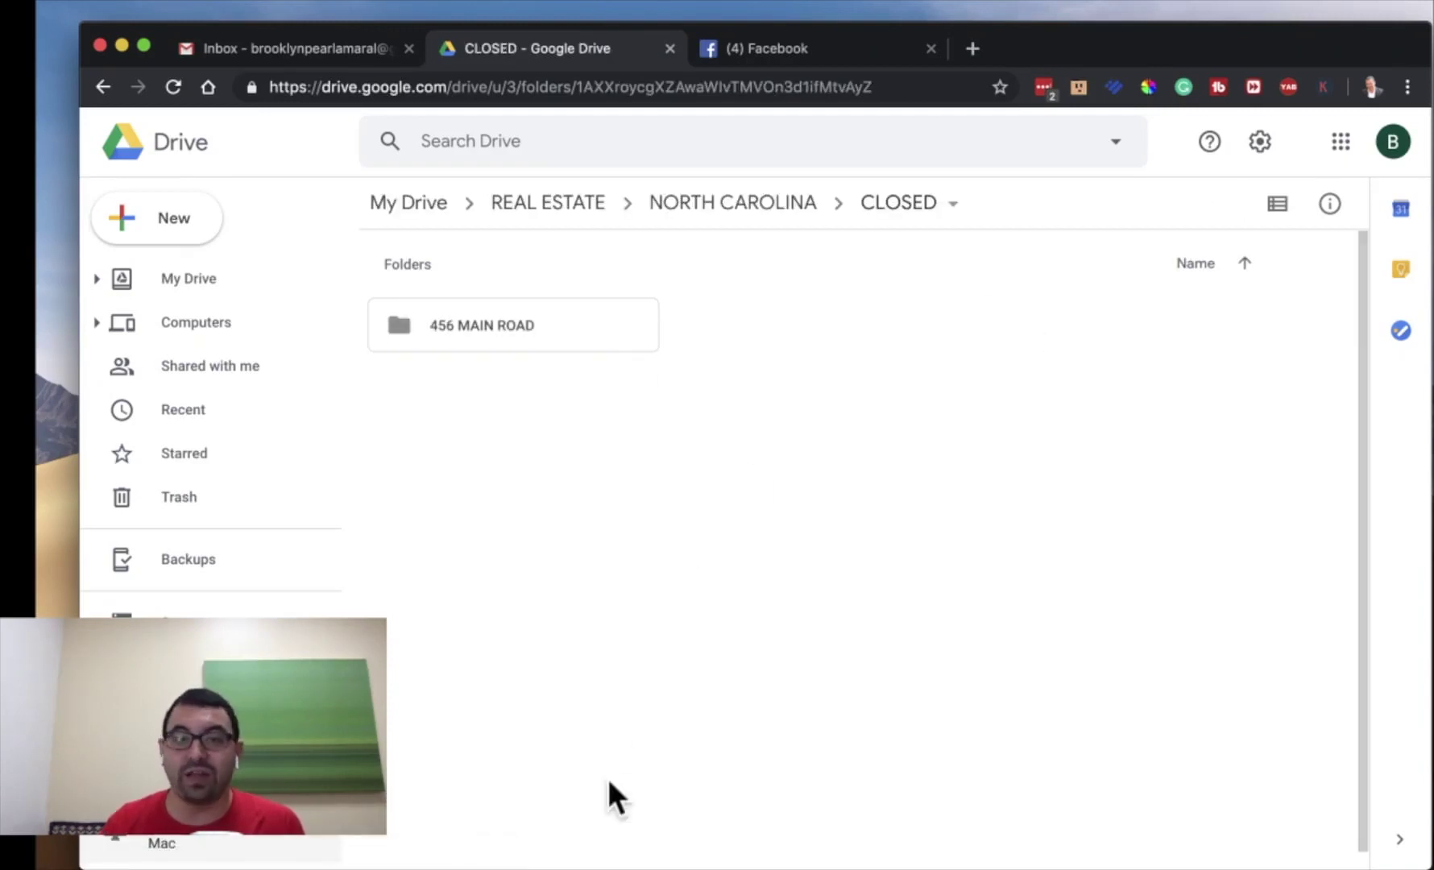
pyautogui.click(735, 206)
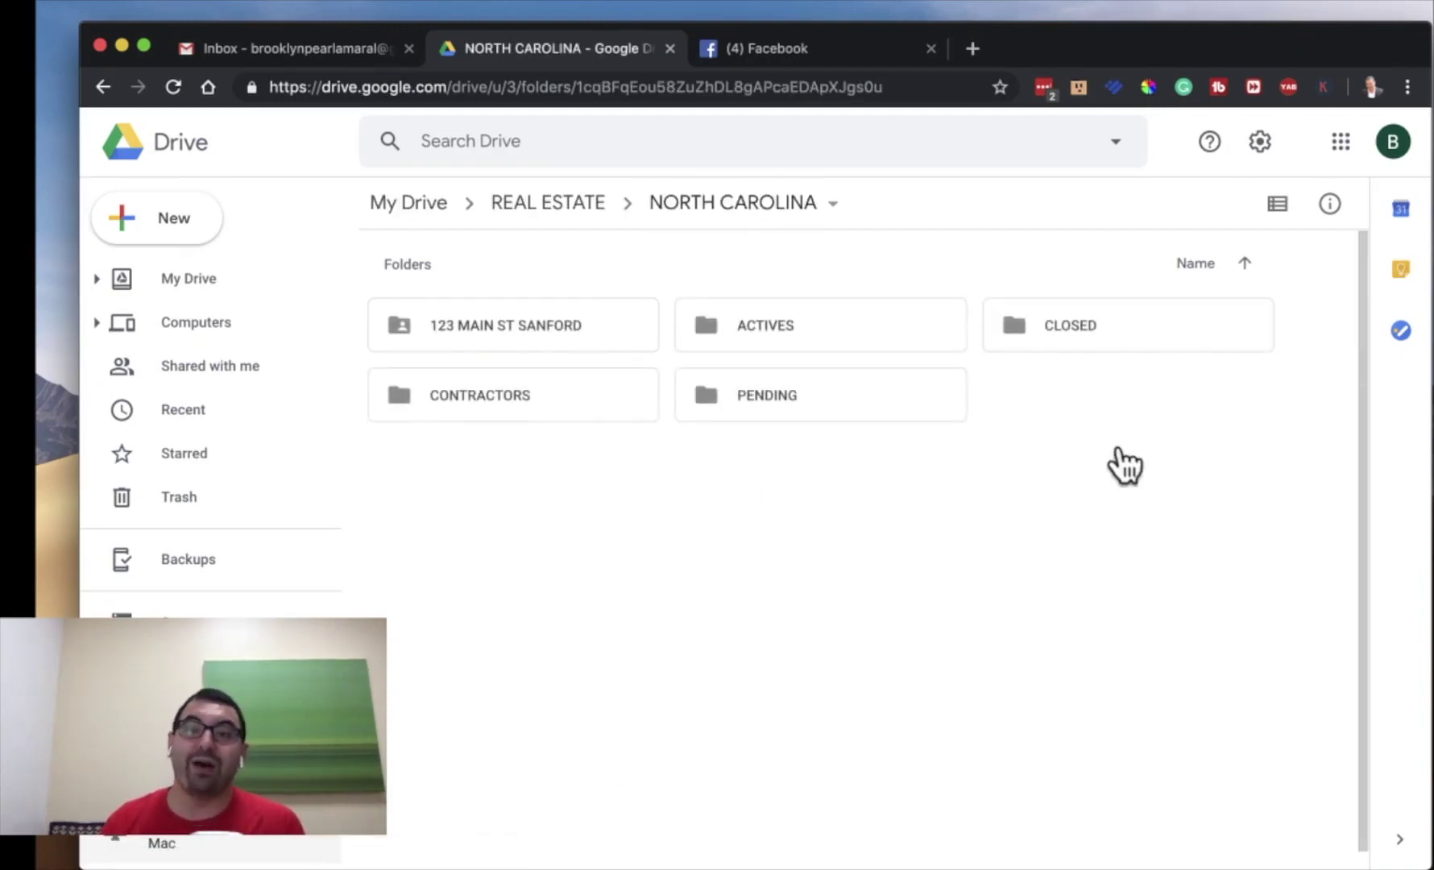
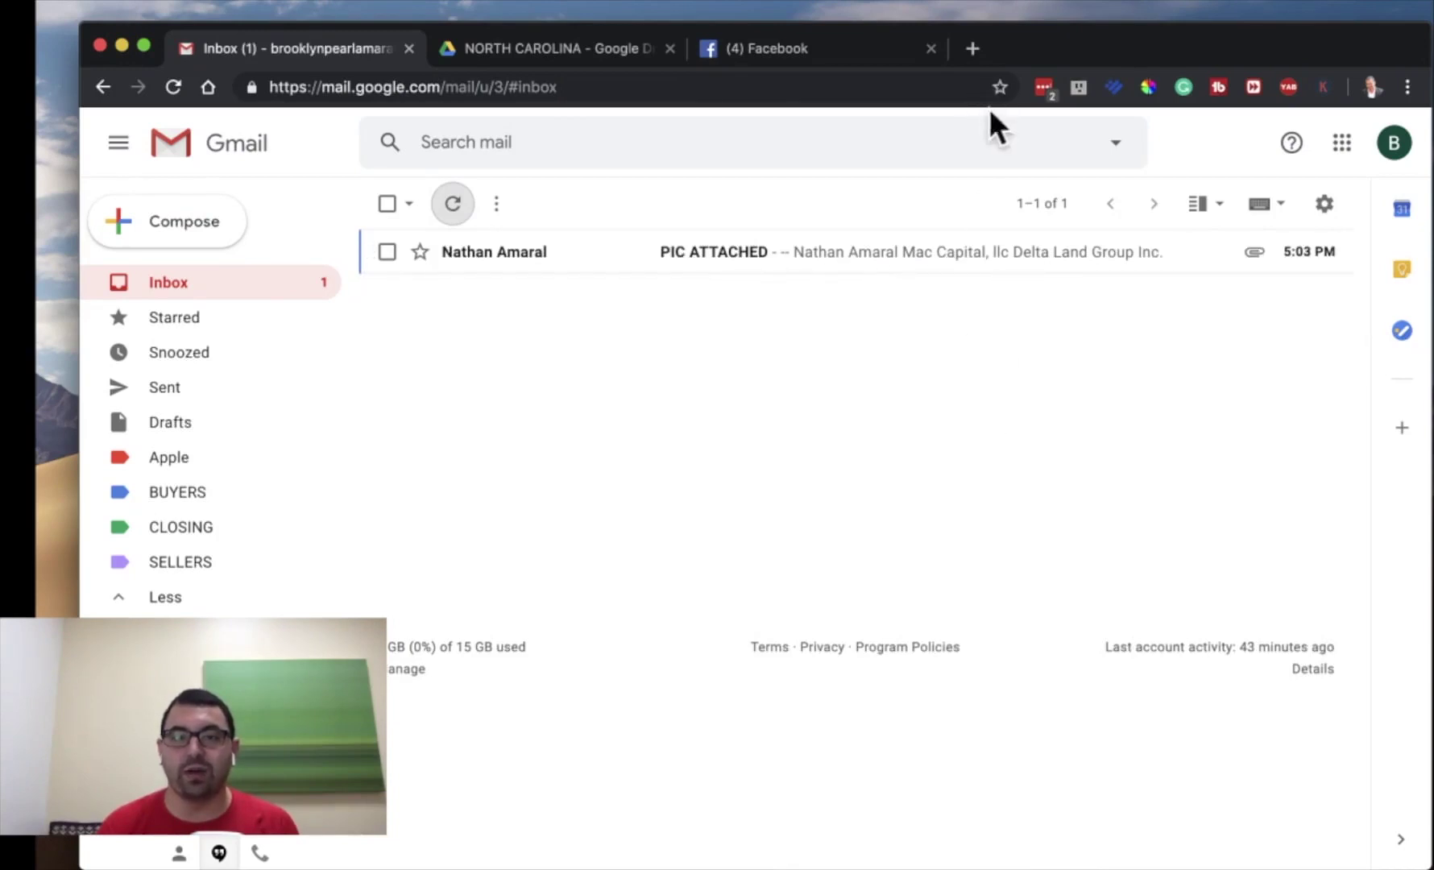
# - Open the PIC ATTACHED email and save its PNG attachment to Drive
pyautogui.click(672, 259)
pyautogui.scroll(-2, 673, 487)
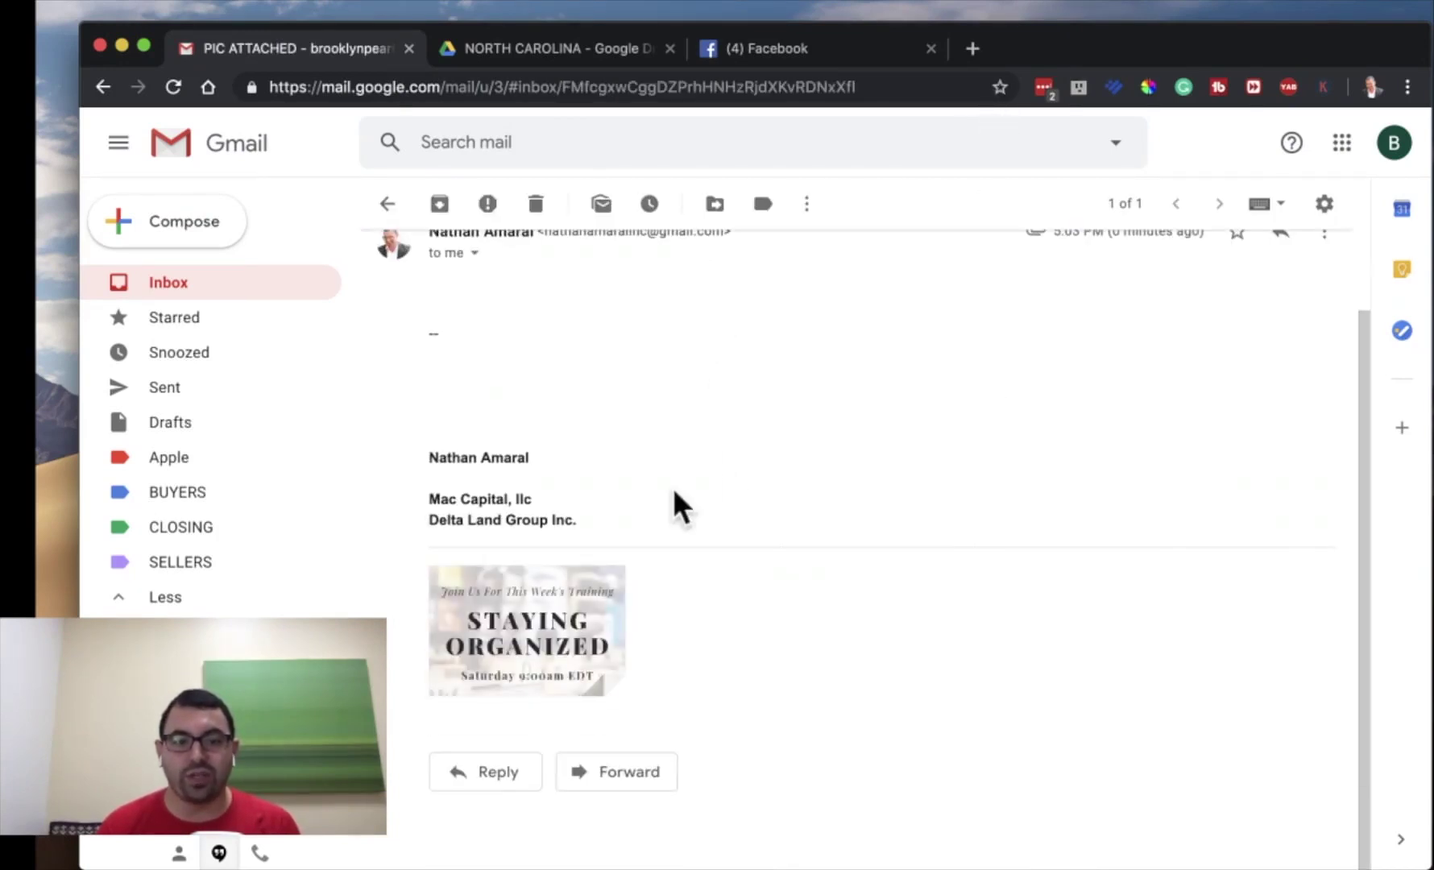
pyautogui.moveTo(538, 607)
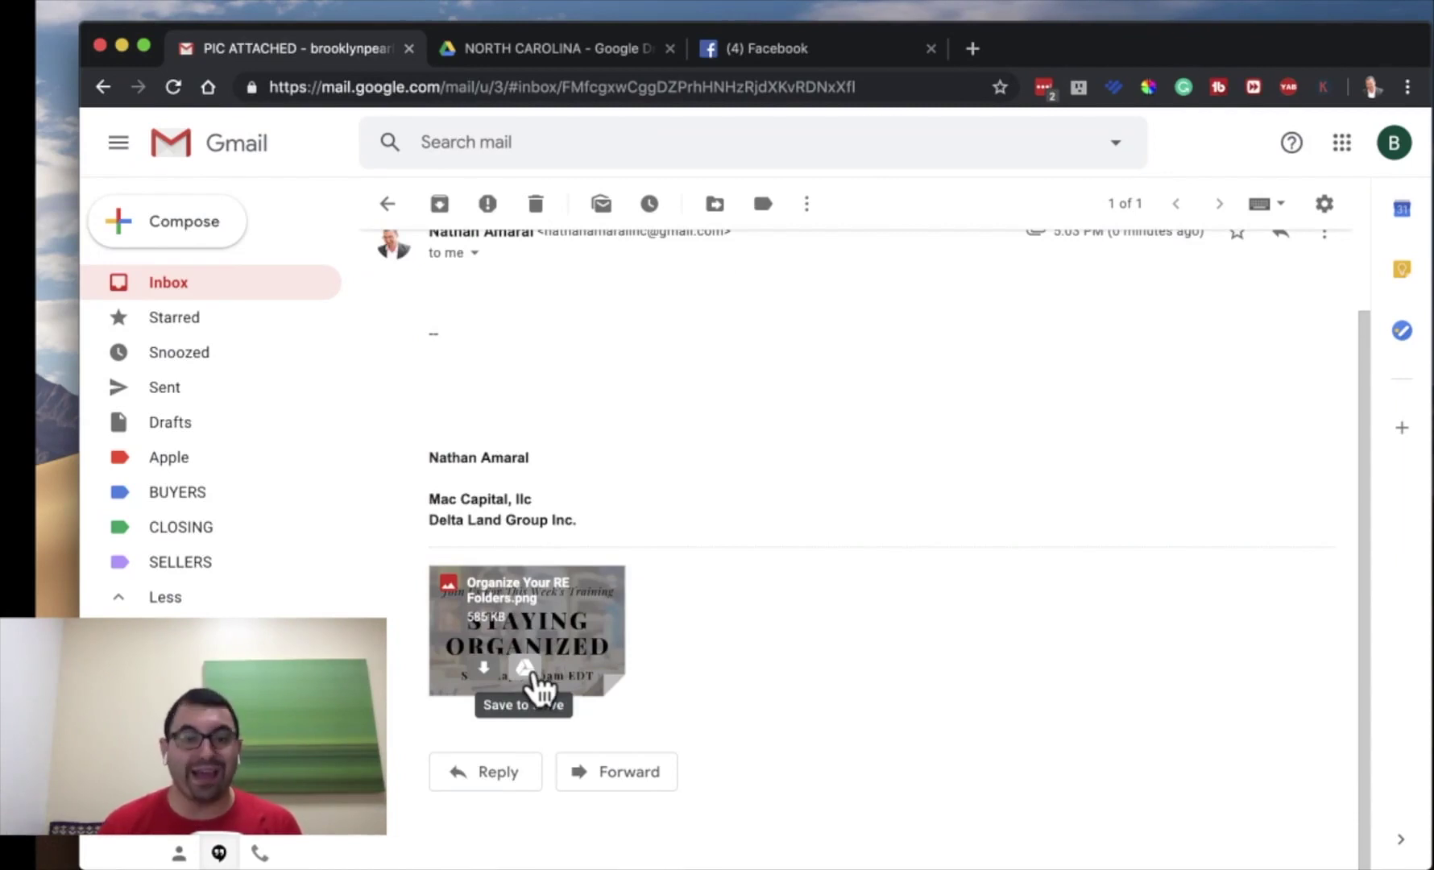
pyautogui.click(525, 669)
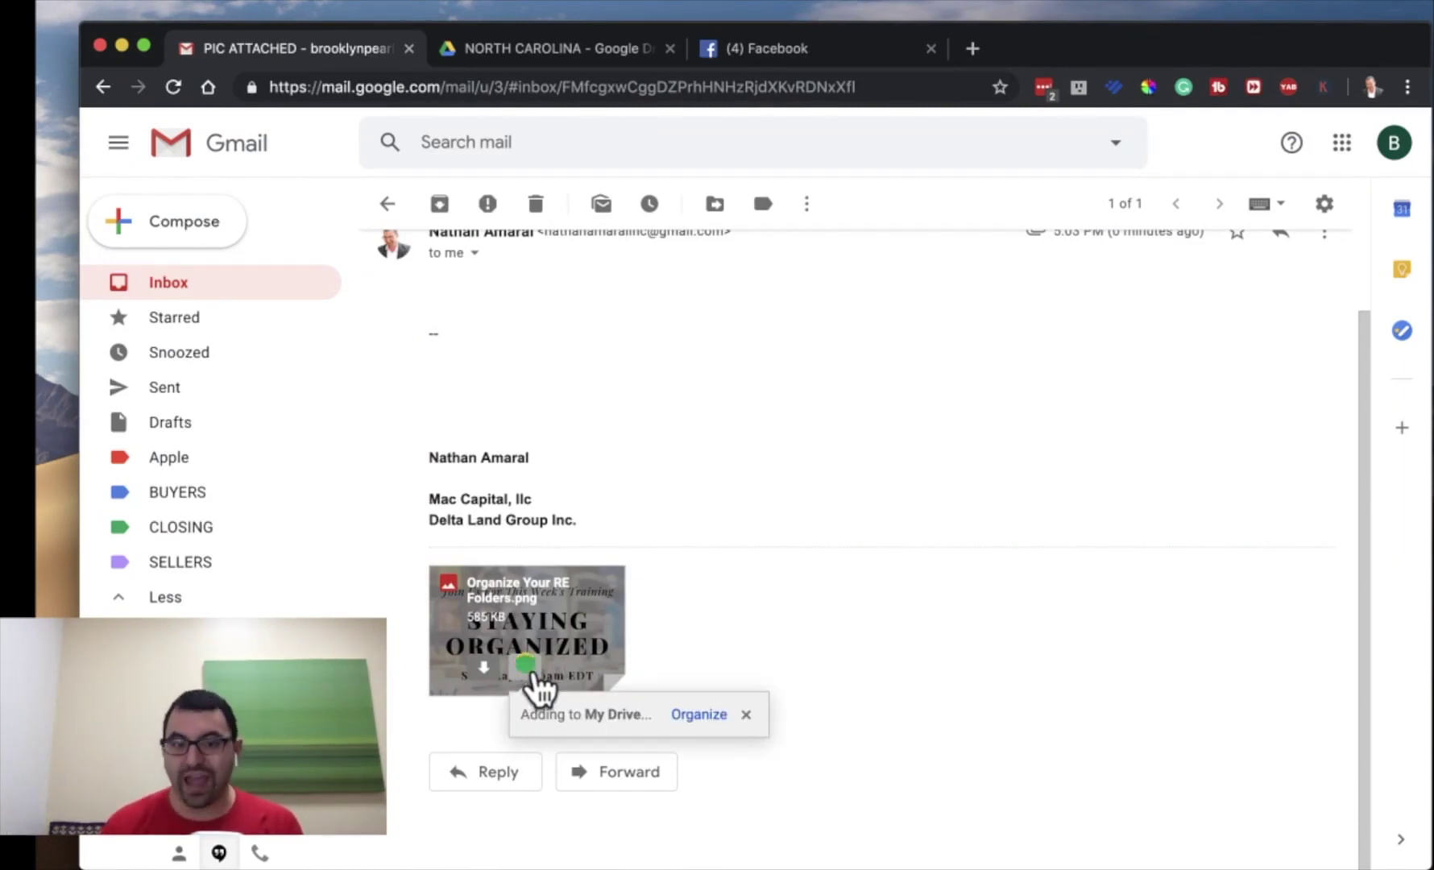
# - Create a new folder named PERSONAL in My Drive and file the image there
pyautogui.click(683, 716)
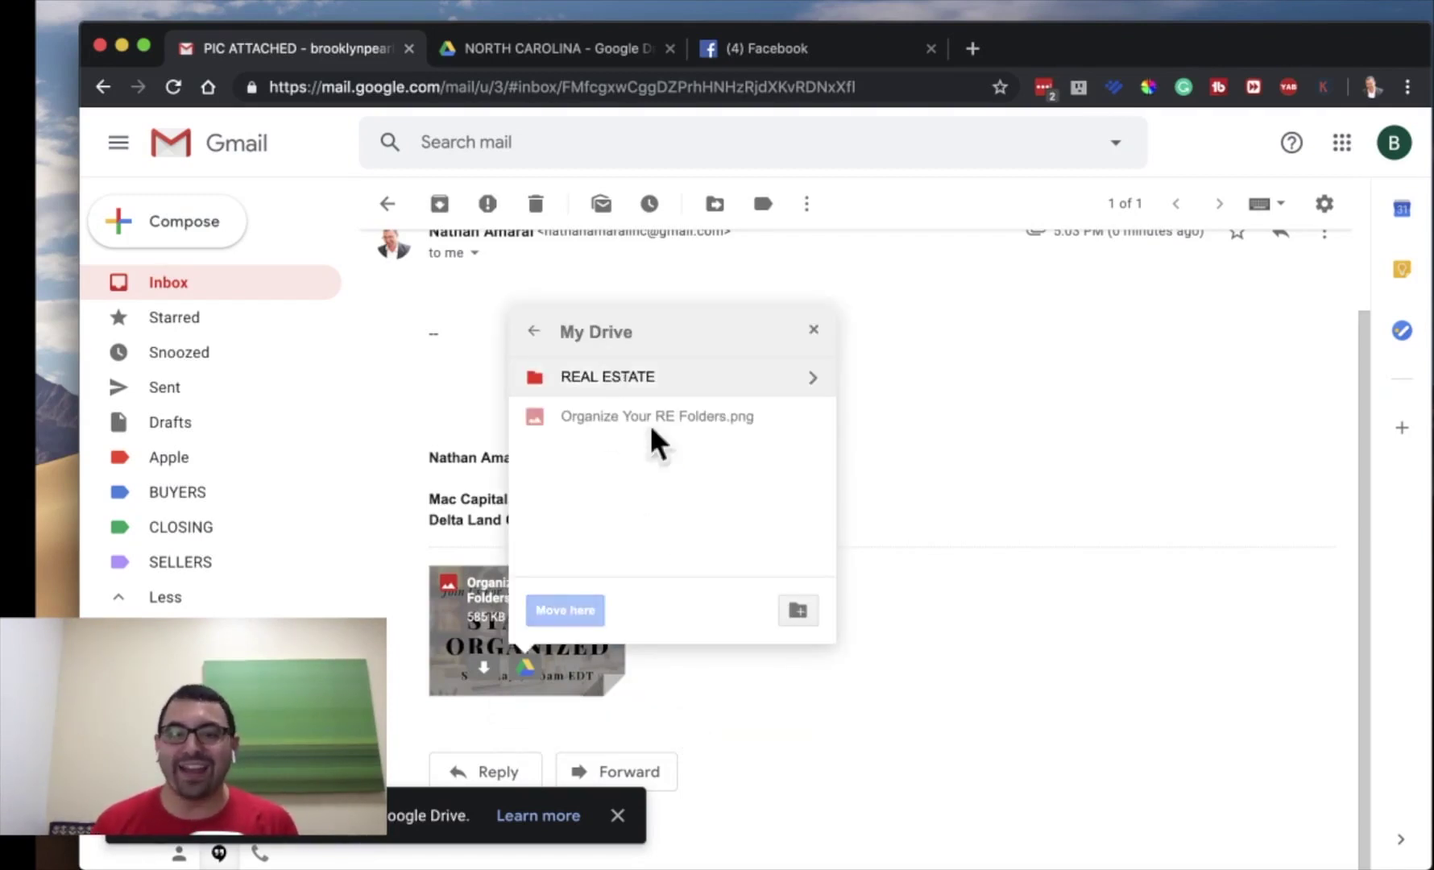
pyautogui.click(799, 610)
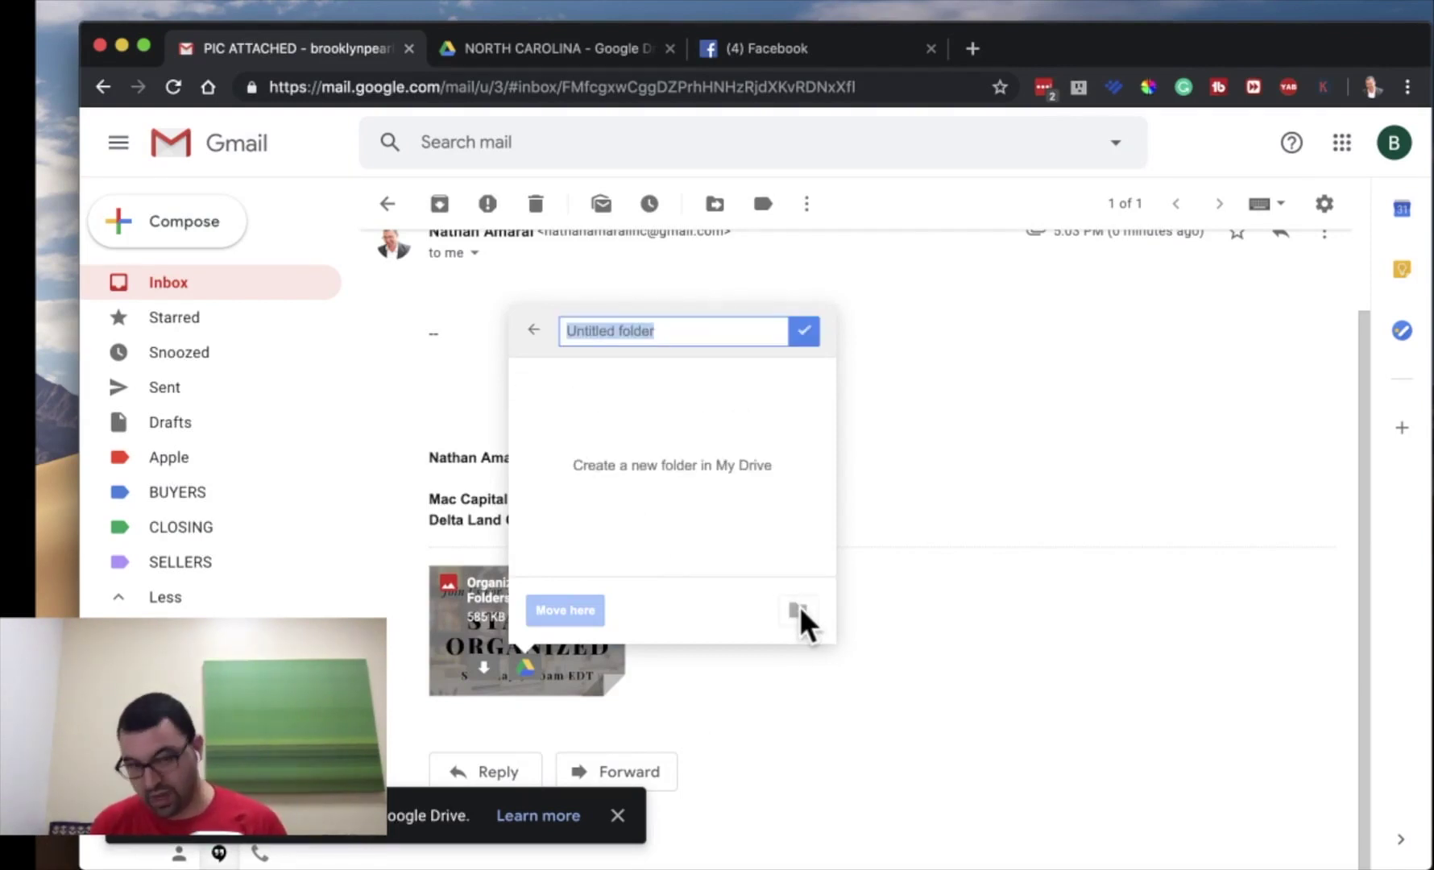
pyautogui.write('PER')
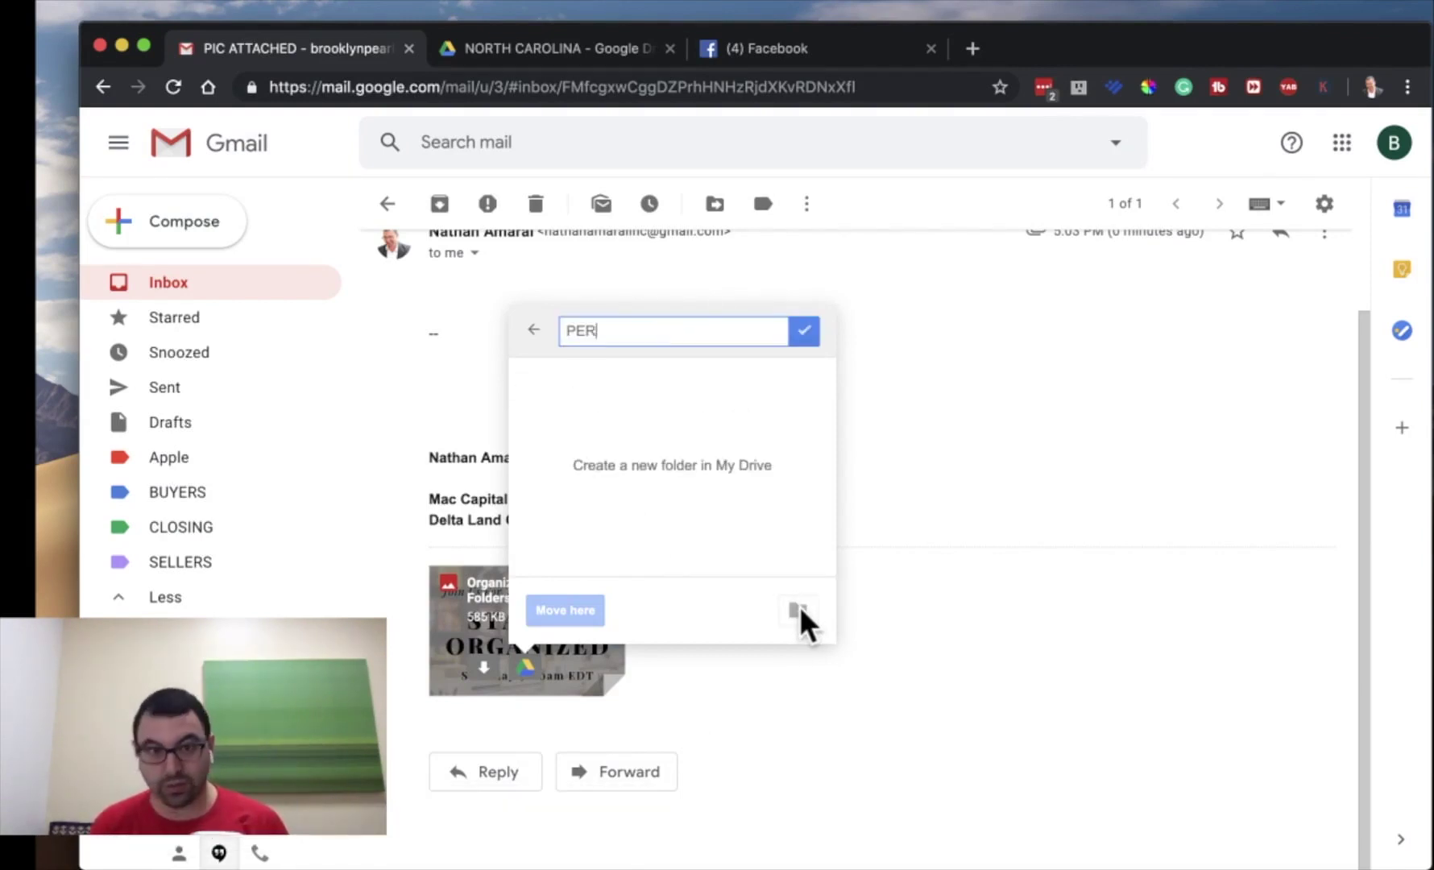
pyautogui.write('SONAL')
pyautogui.press('Return')
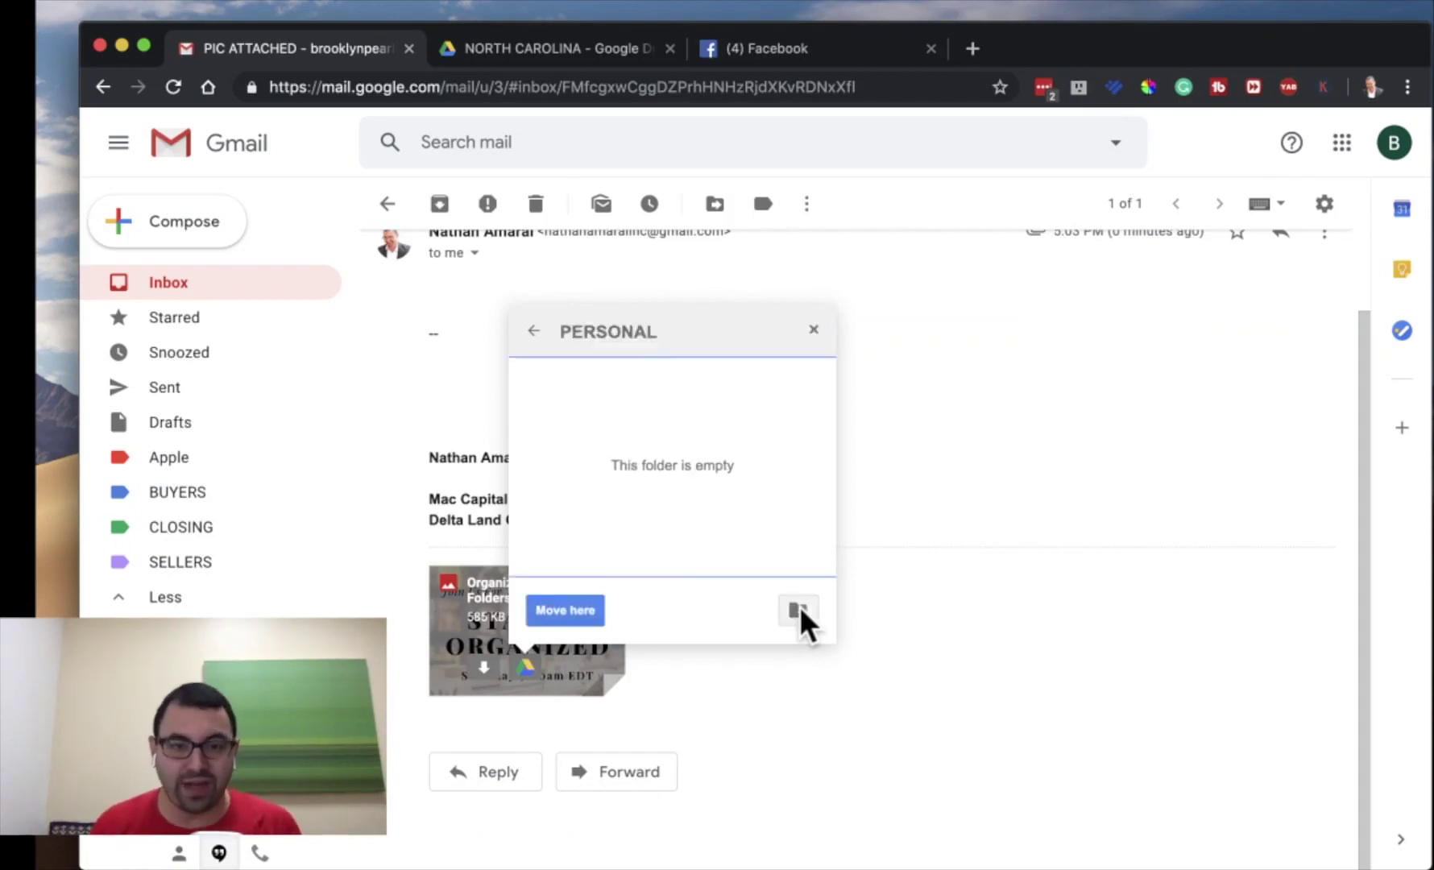
pyautogui.click(581, 610)
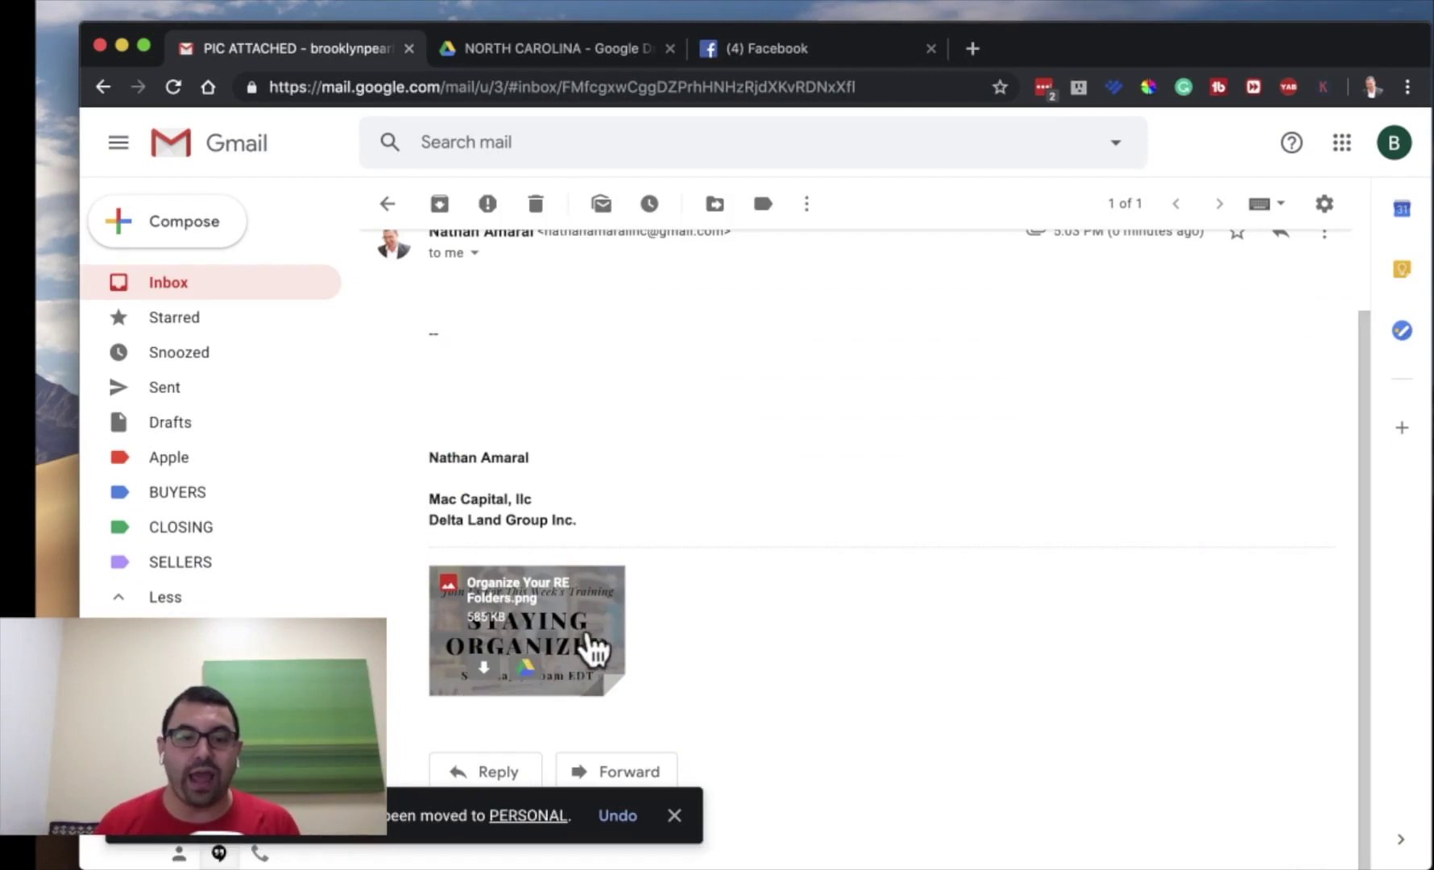
# - Move the saved image, browsing to My Drive > REAL ESTATE > NORTH CAROLINA > 123 MAIN ST SANFORD
pyautogui.click(528, 669)
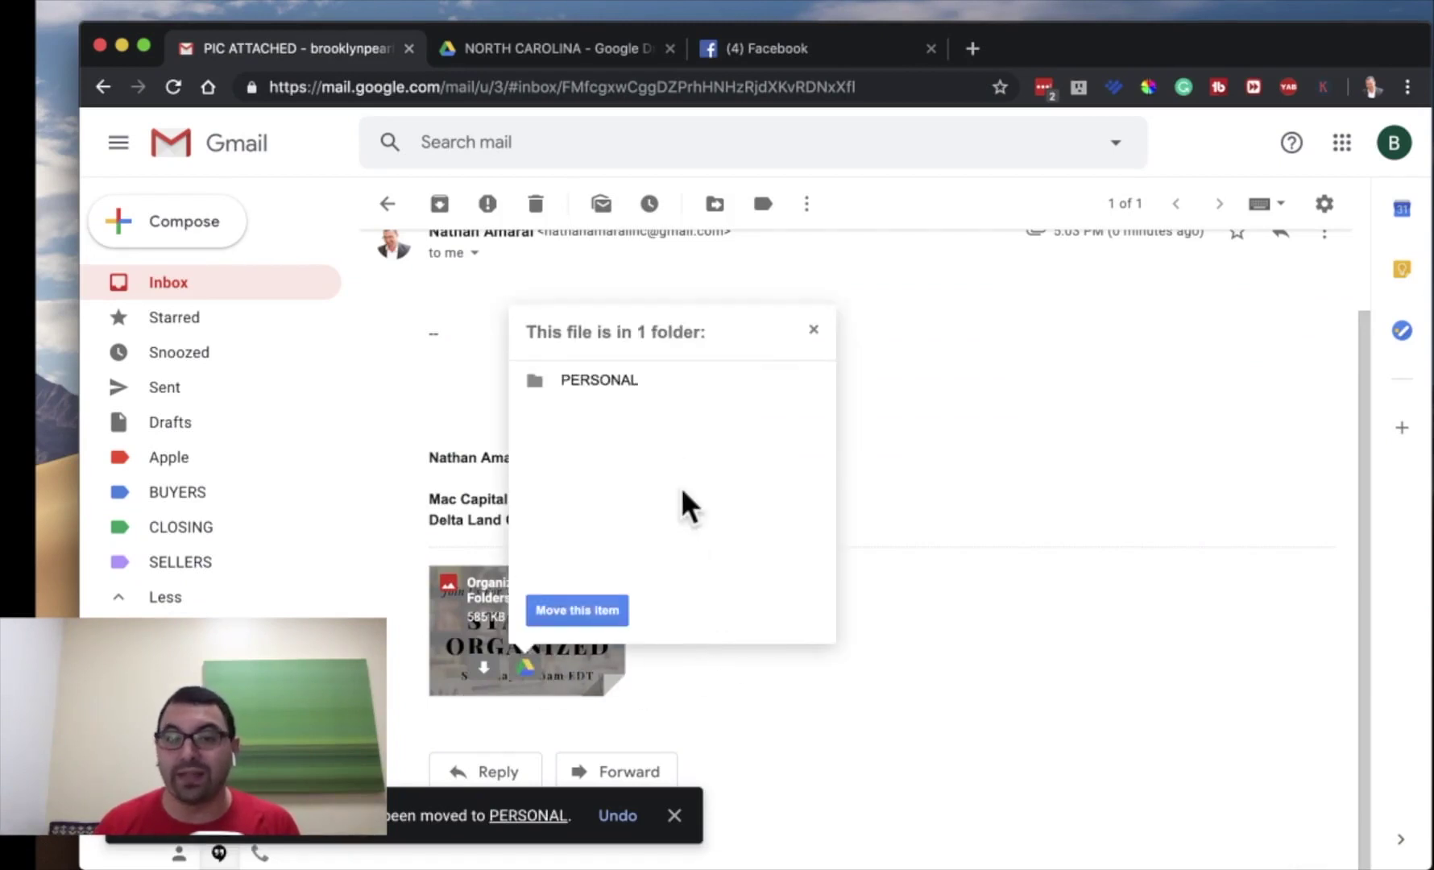
pyautogui.click(598, 608)
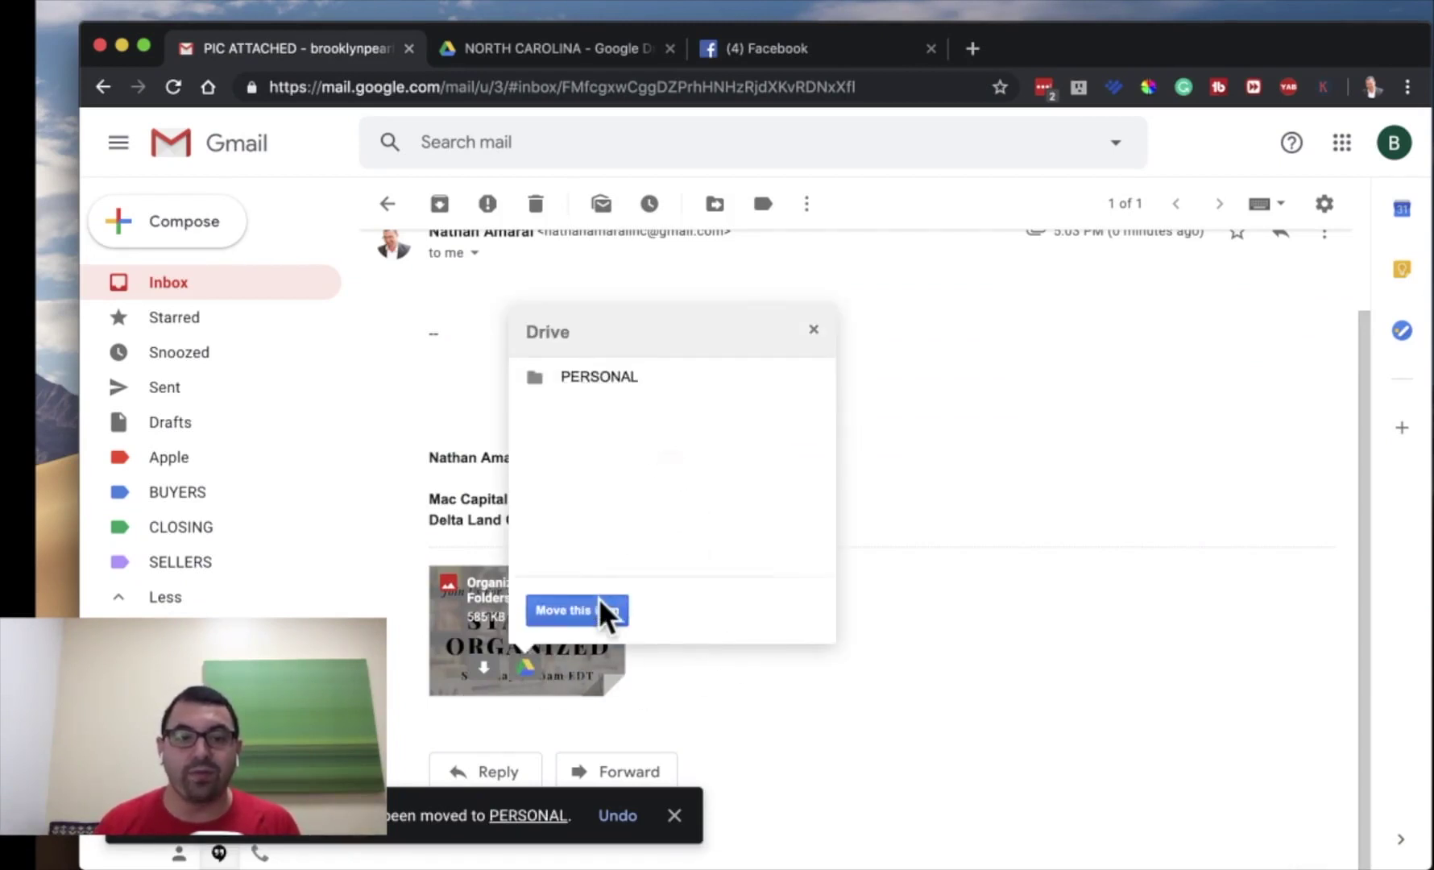
pyautogui.doubleClick(617, 372)
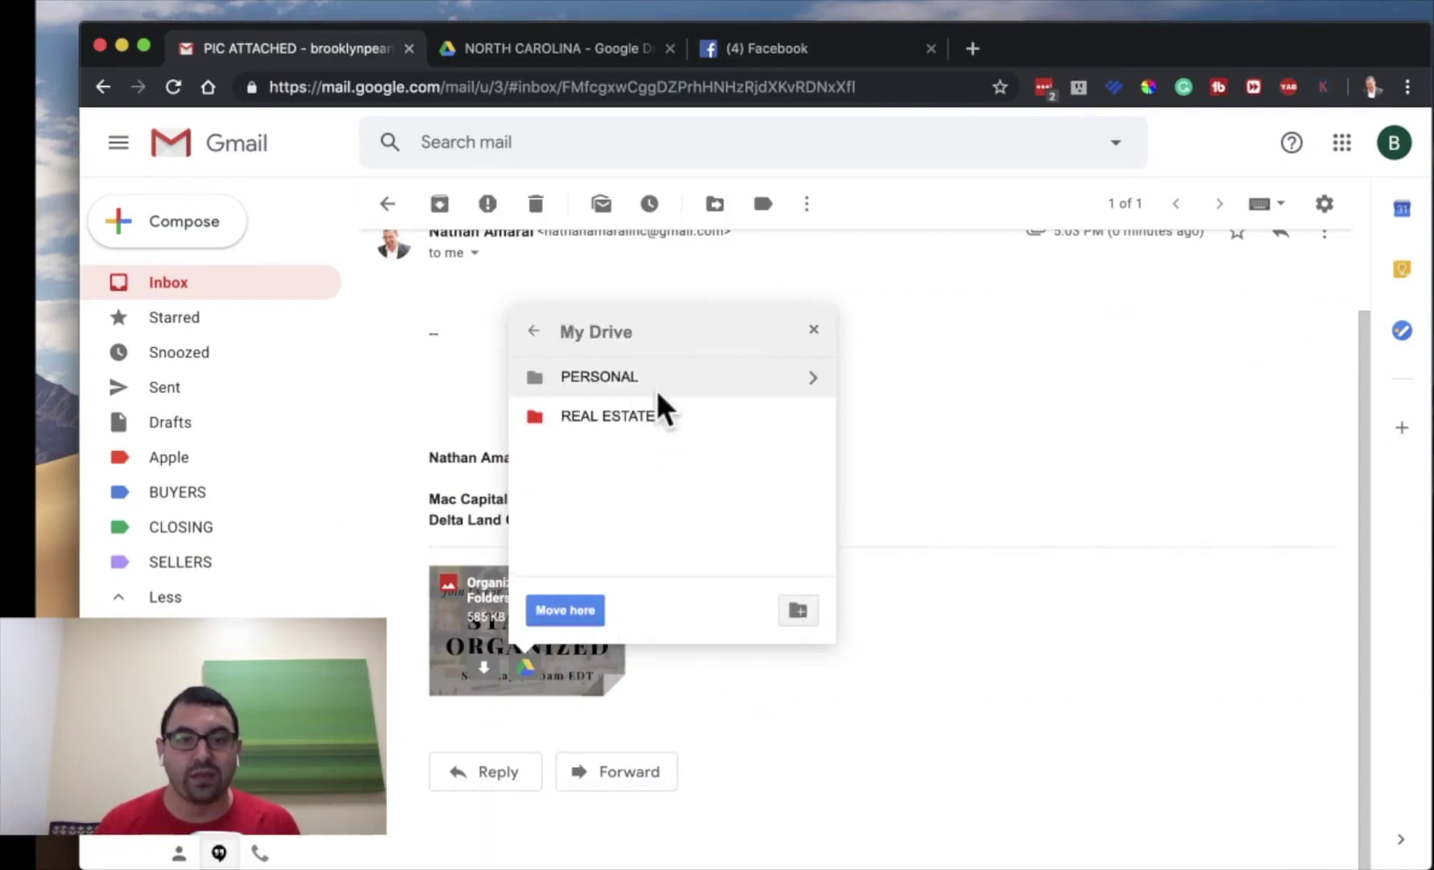
pyautogui.doubleClick(656, 413)
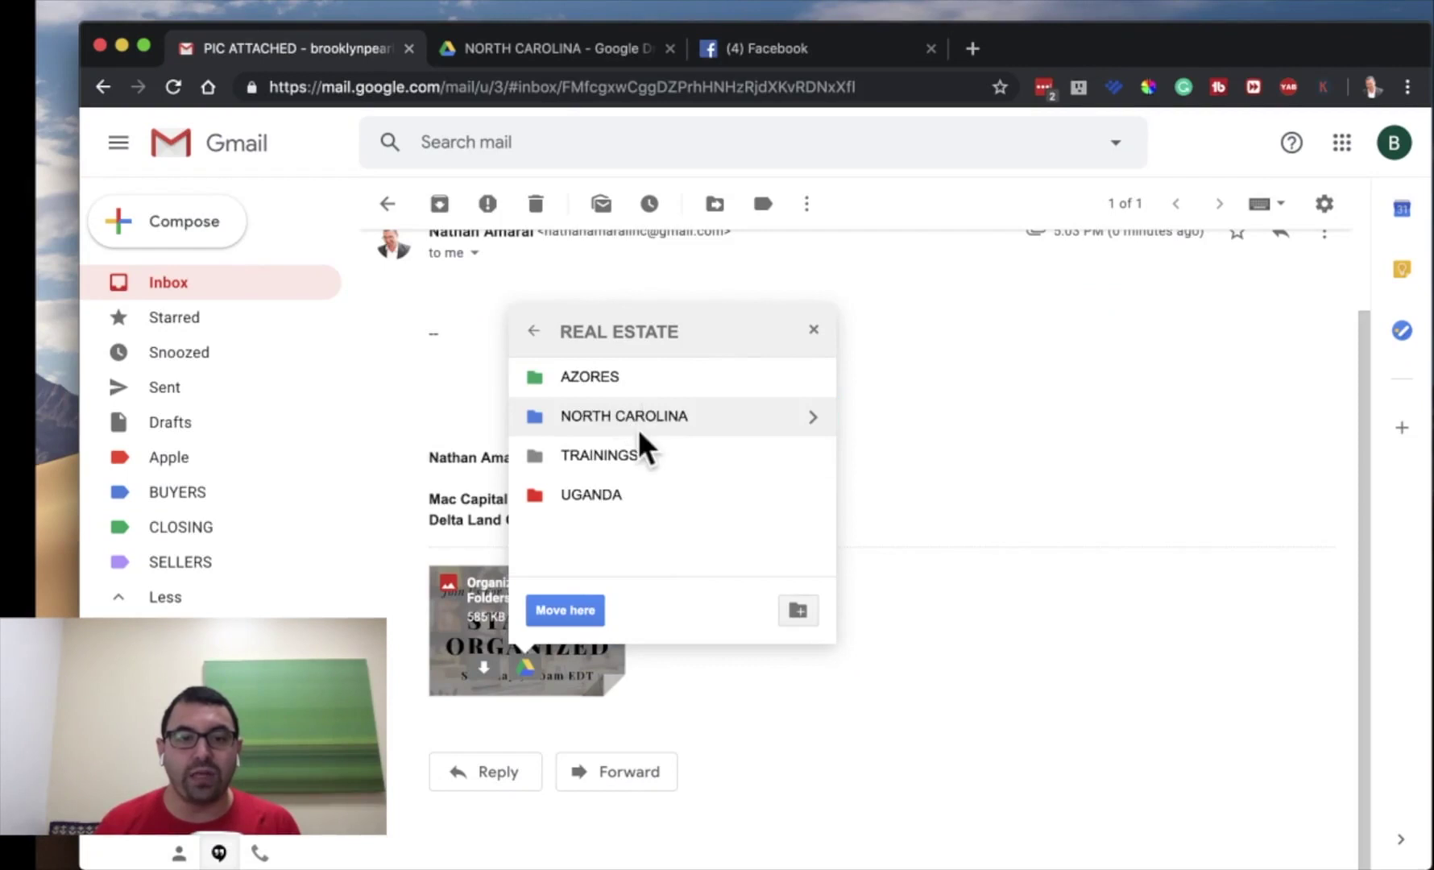
pyautogui.doubleClick(639, 429)
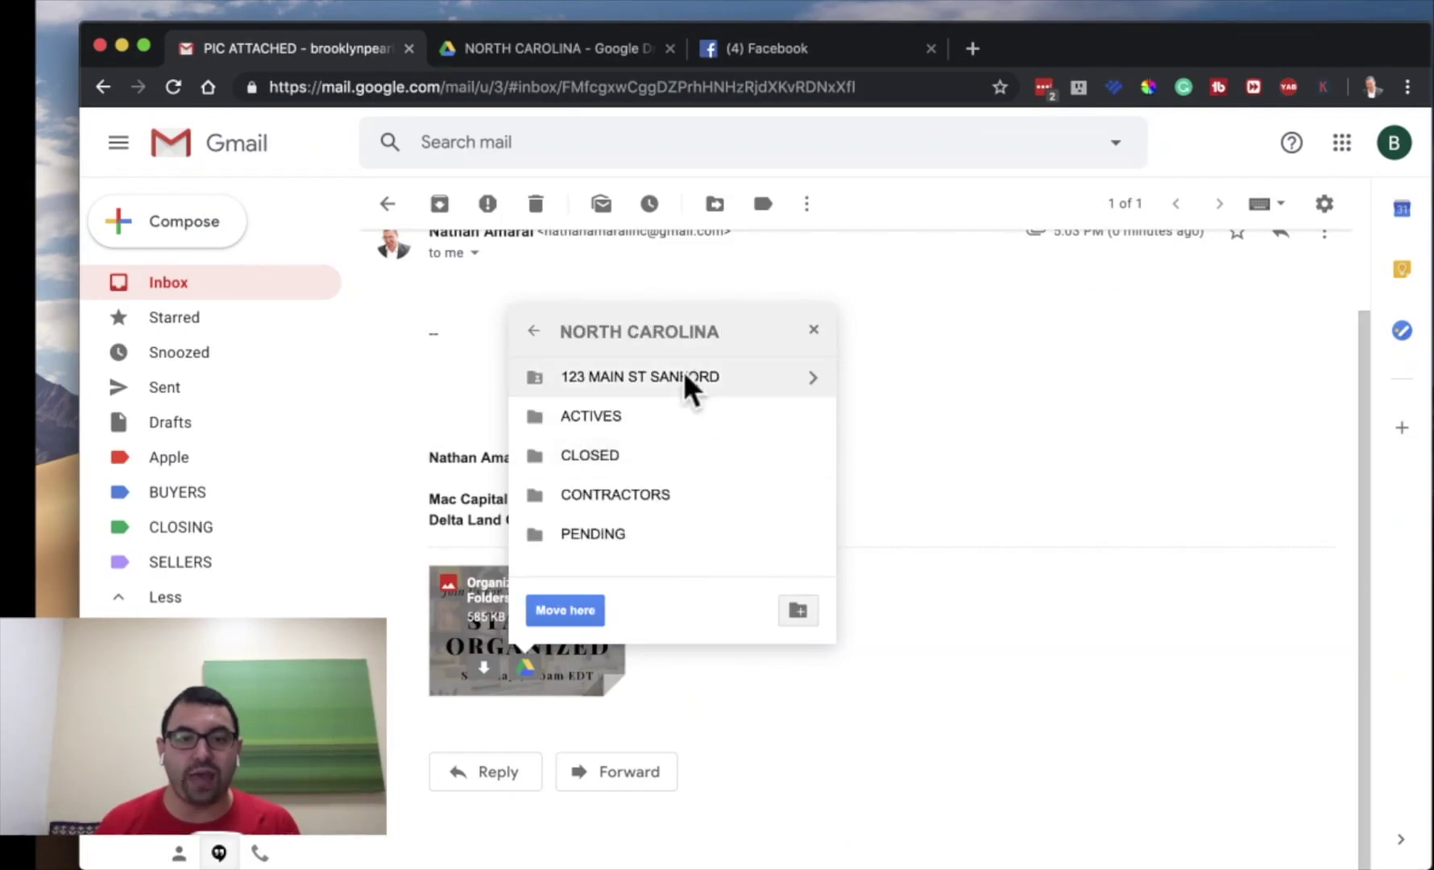
pyautogui.doubleClick(683, 371)
pyautogui.doubleClick(683, 369)
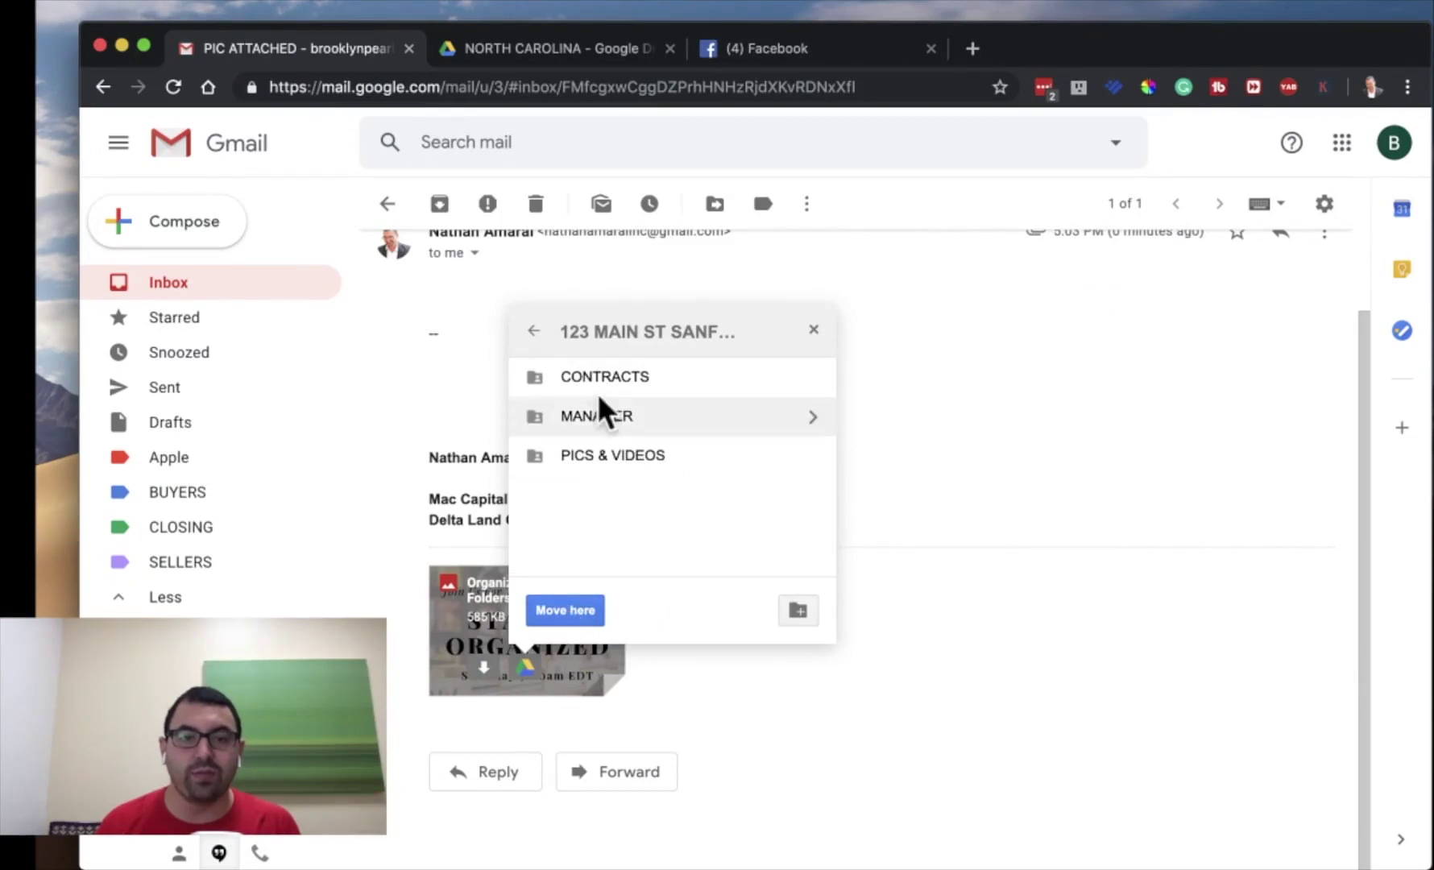
# - Drop the image into CONTRACTS, accept its sharing, and delete the email
pyautogui.doubleClick(602, 372)
pyautogui.click(572, 614)
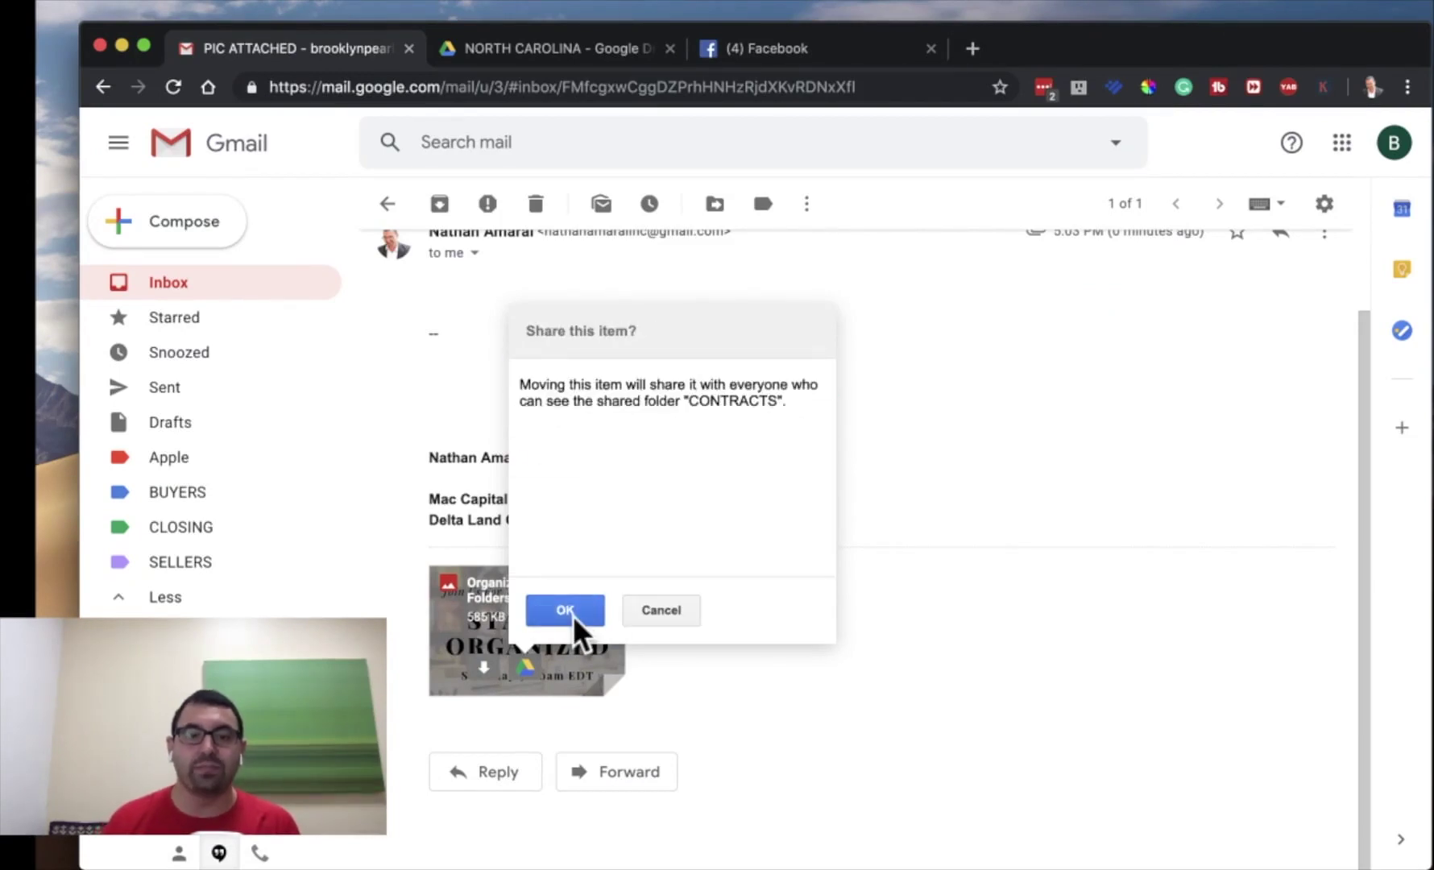
pyautogui.click(573, 614)
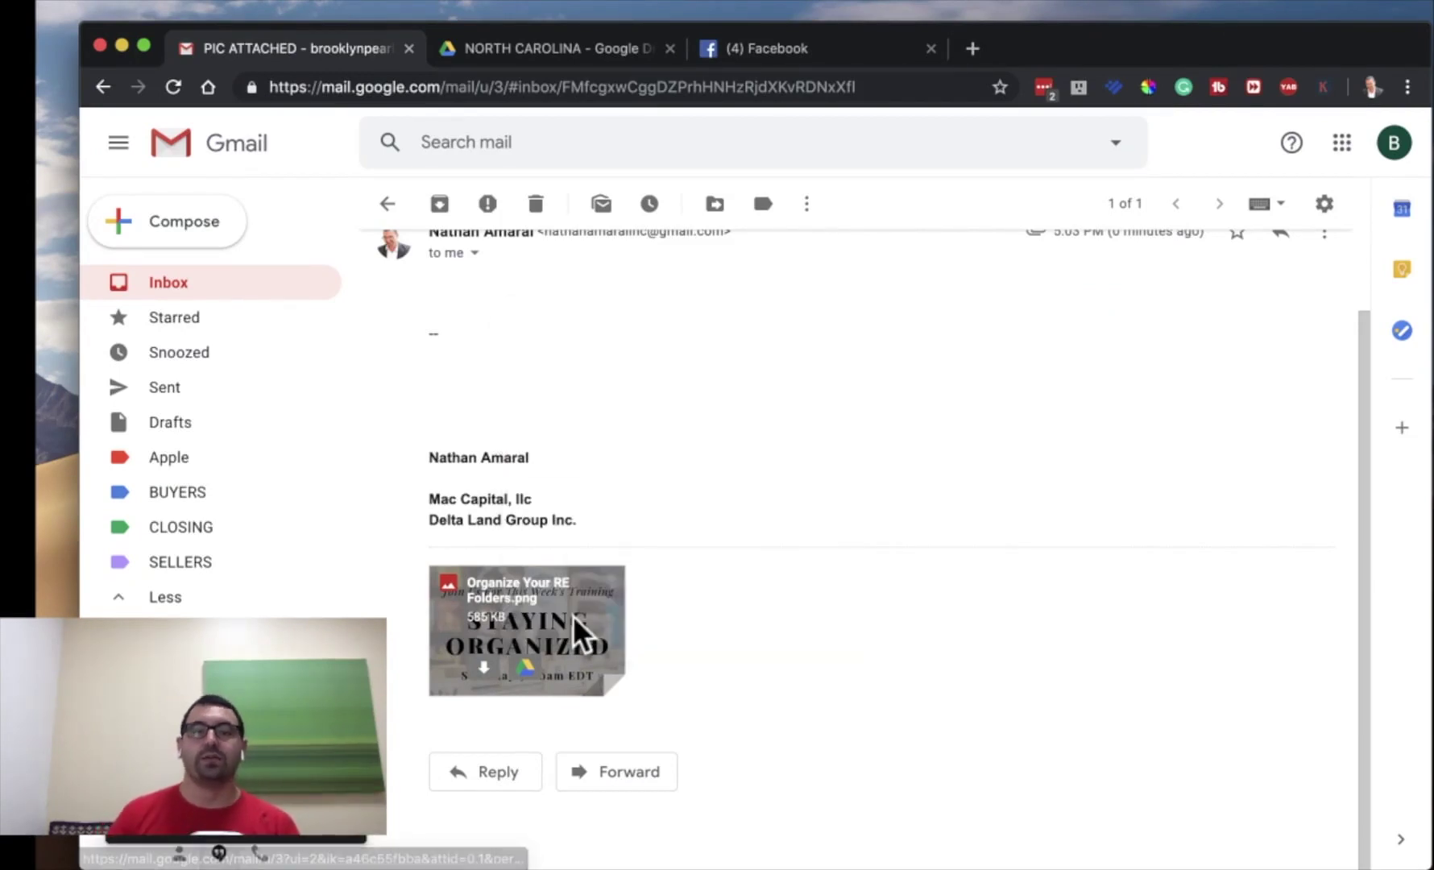
pyautogui.click(535, 204)
# - Open 123 MAIN ST SANFORD > CONTRACTS from NORTH CAROLINA and reload the page
pyautogui.click(542, 47)
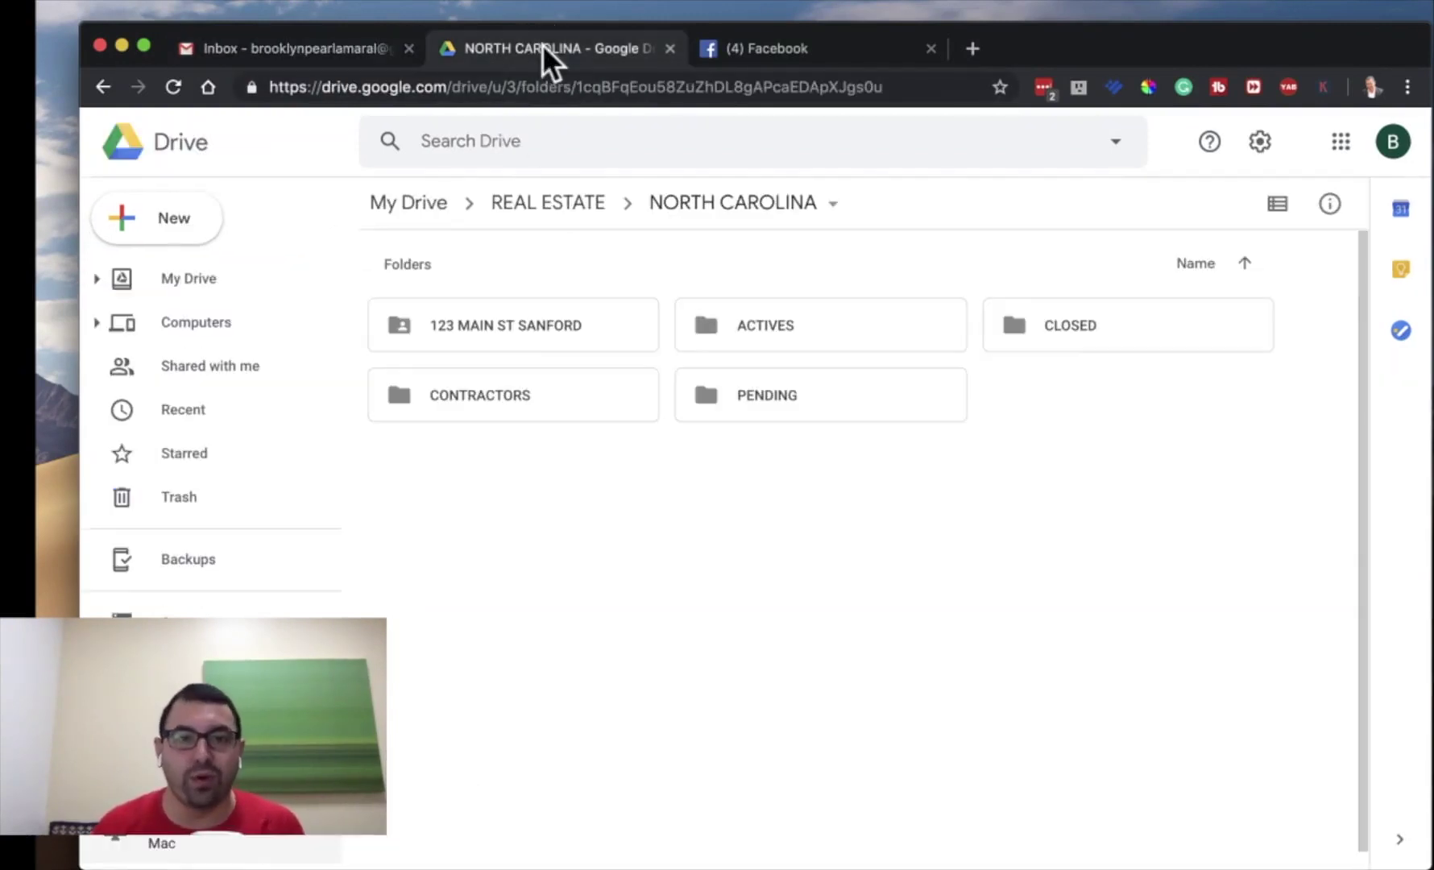
pyautogui.doubleClick(506, 324)
pyautogui.doubleClick(489, 326)
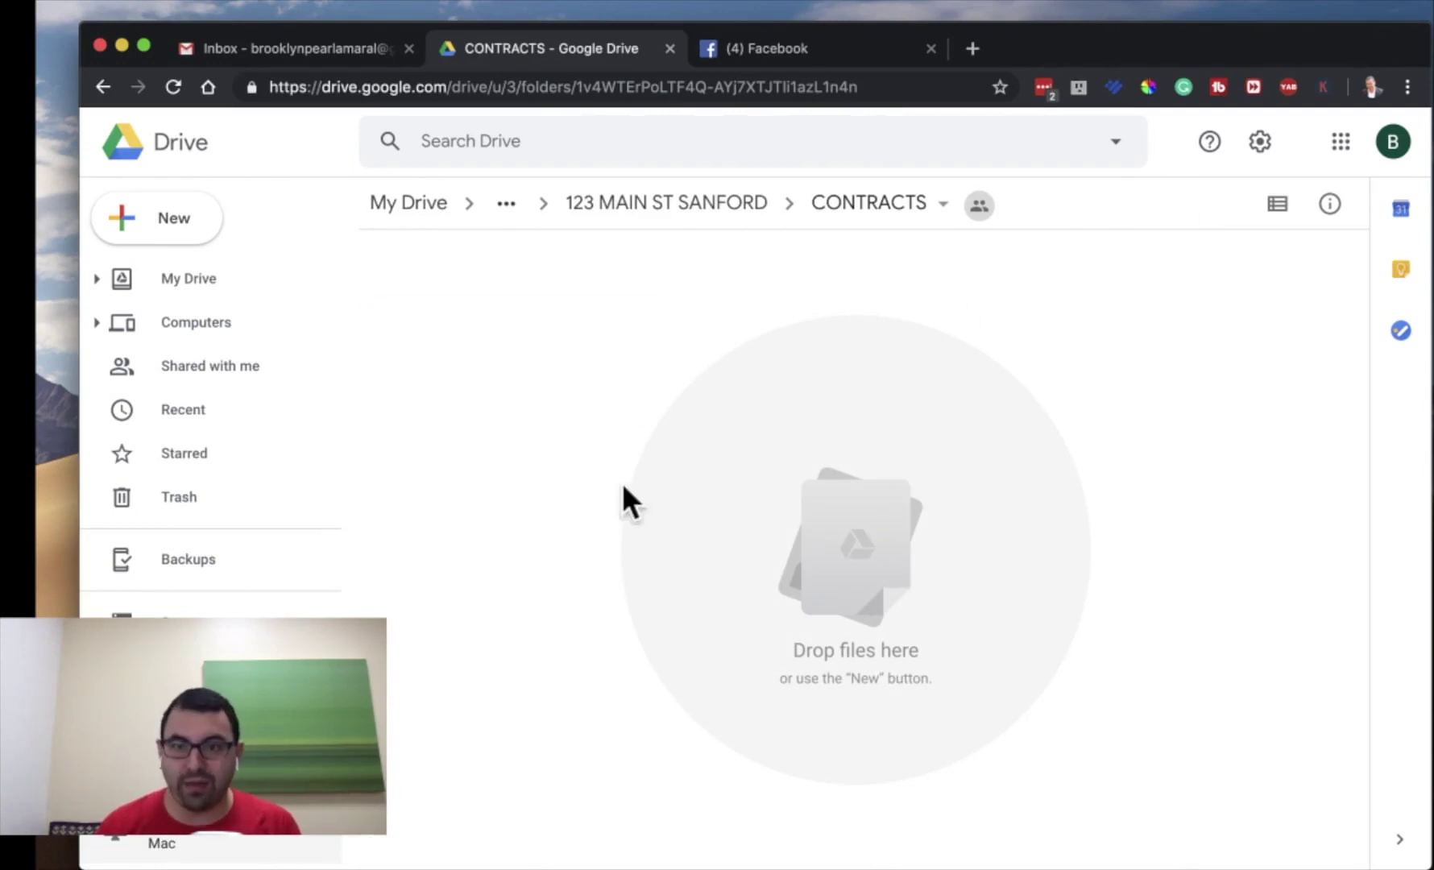
pyautogui.click(1165, 375)
pyautogui.click(1179, 642)
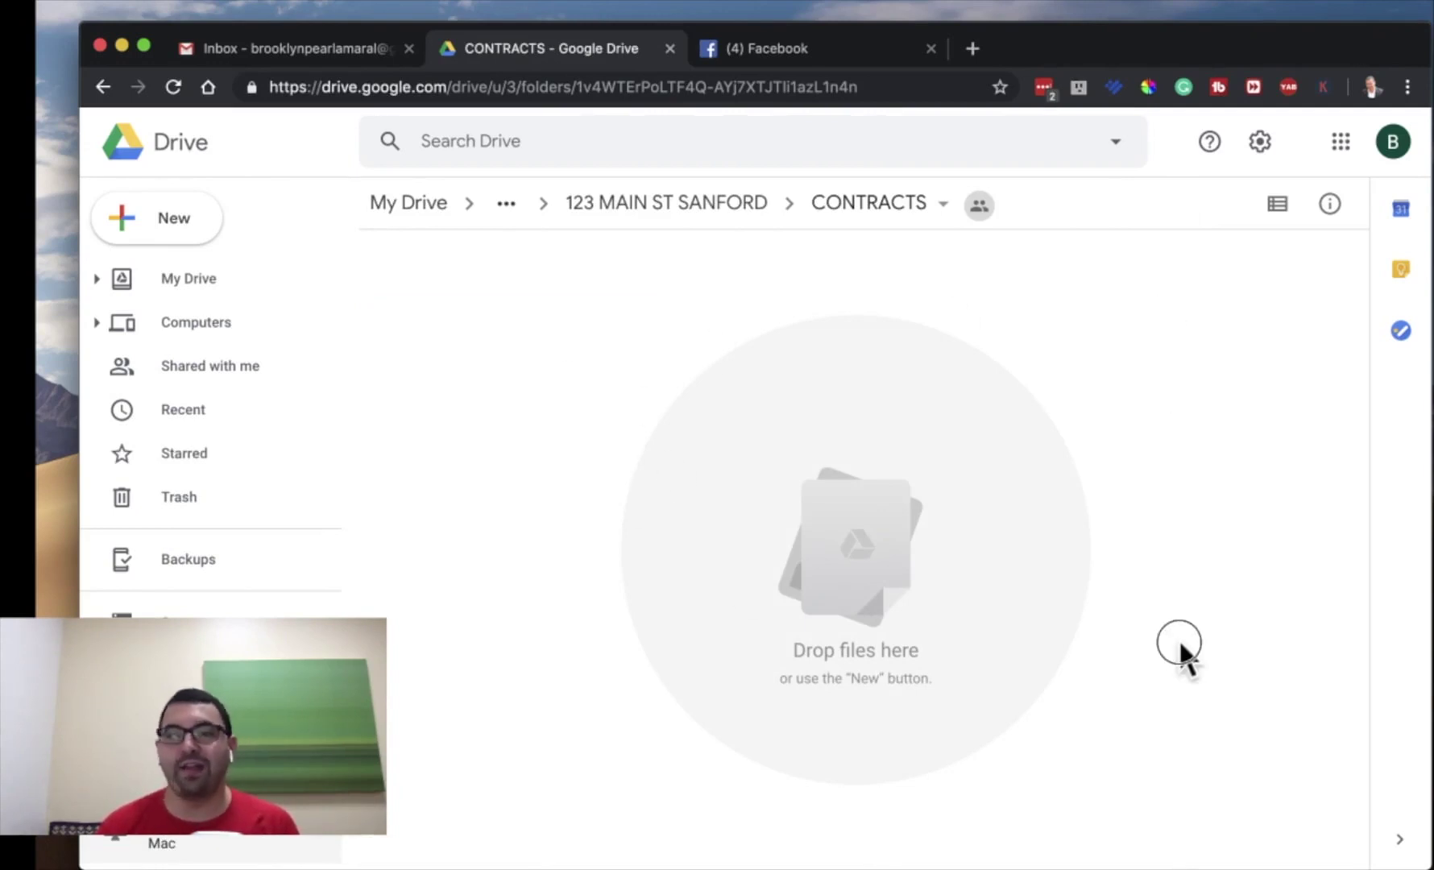
pyautogui.click(172, 87)
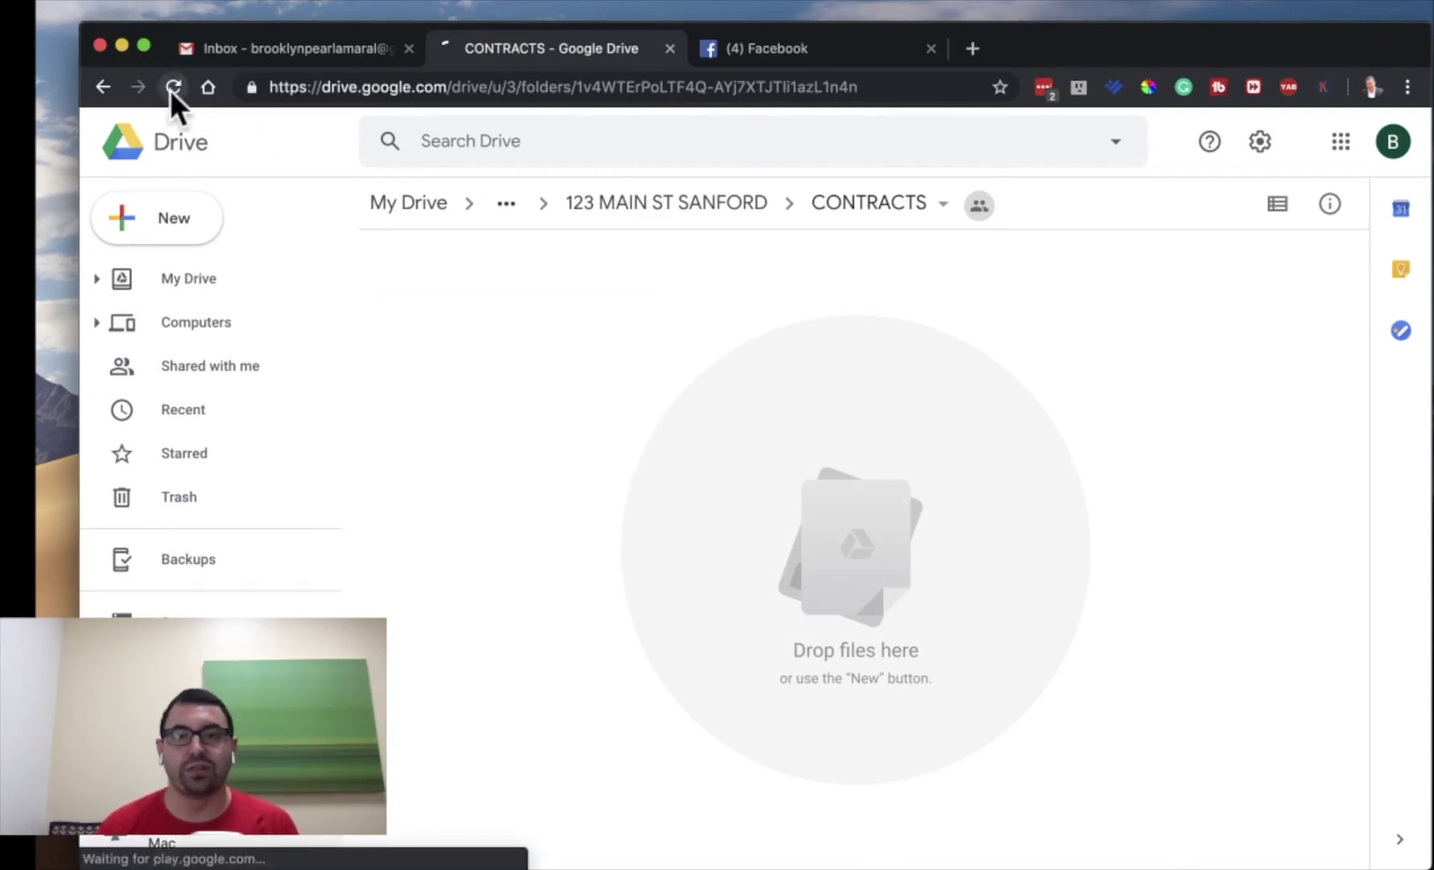
pyautogui.click(1101, 562)
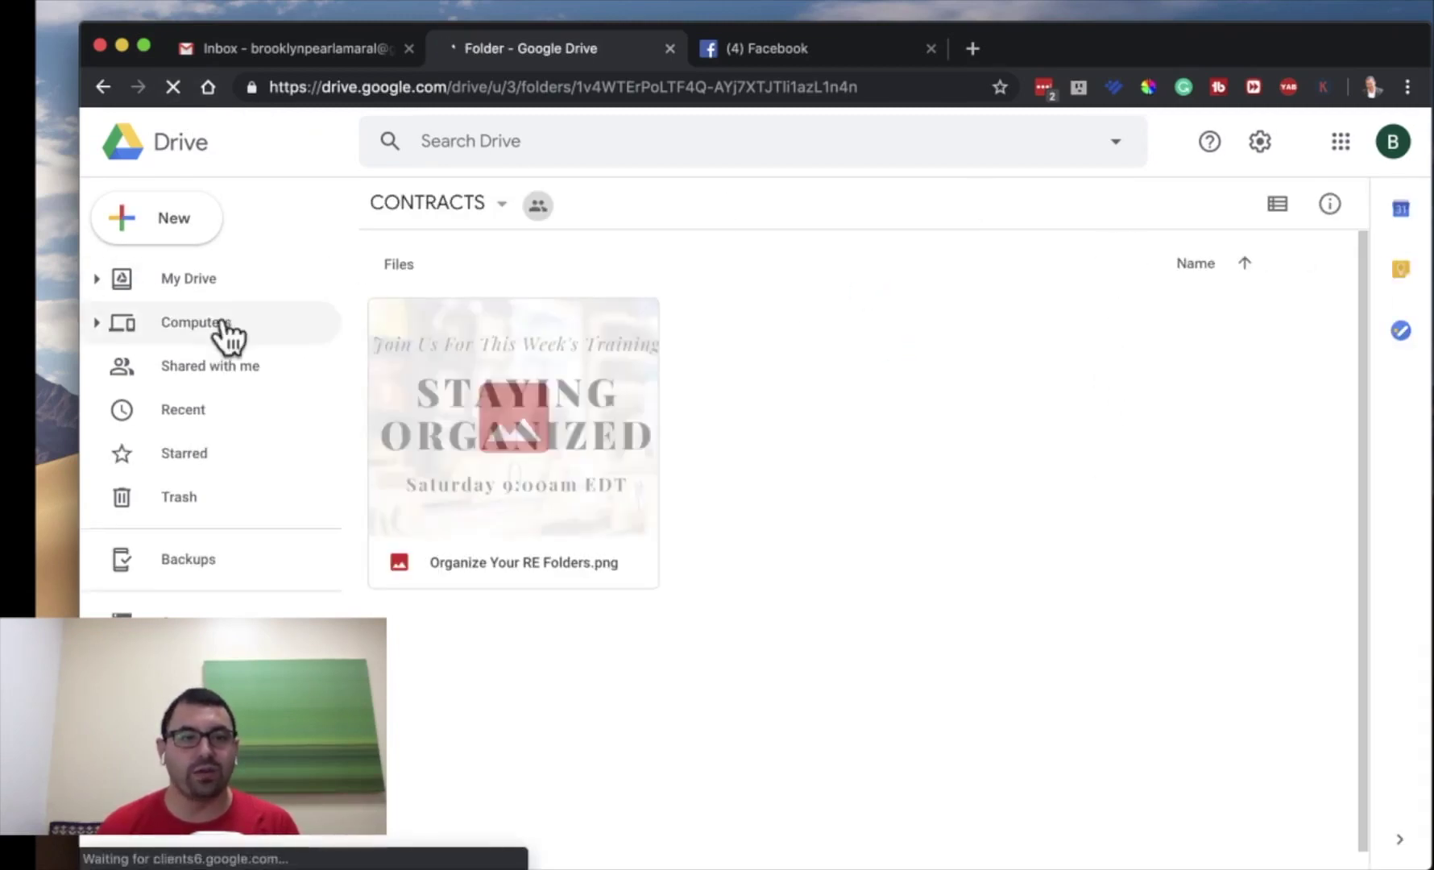
# - Navigate again from My Drive through REAL ESTATE, NORTH CAROLINA and 123 MAIN ST SANFORD to CONTRACTS
pyautogui.click(200, 280)
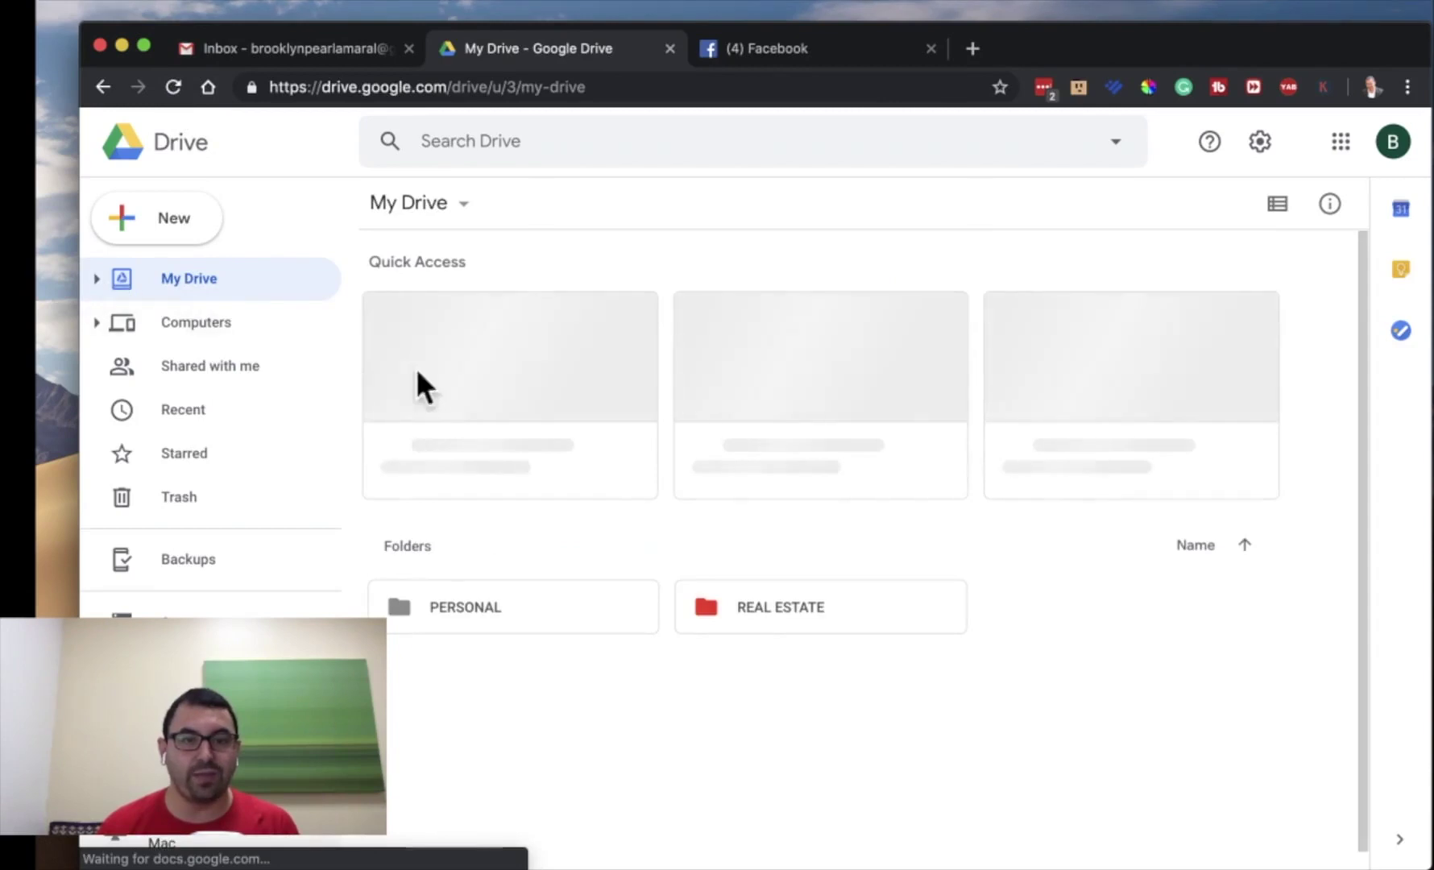
pyautogui.doubleClick(729, 616)
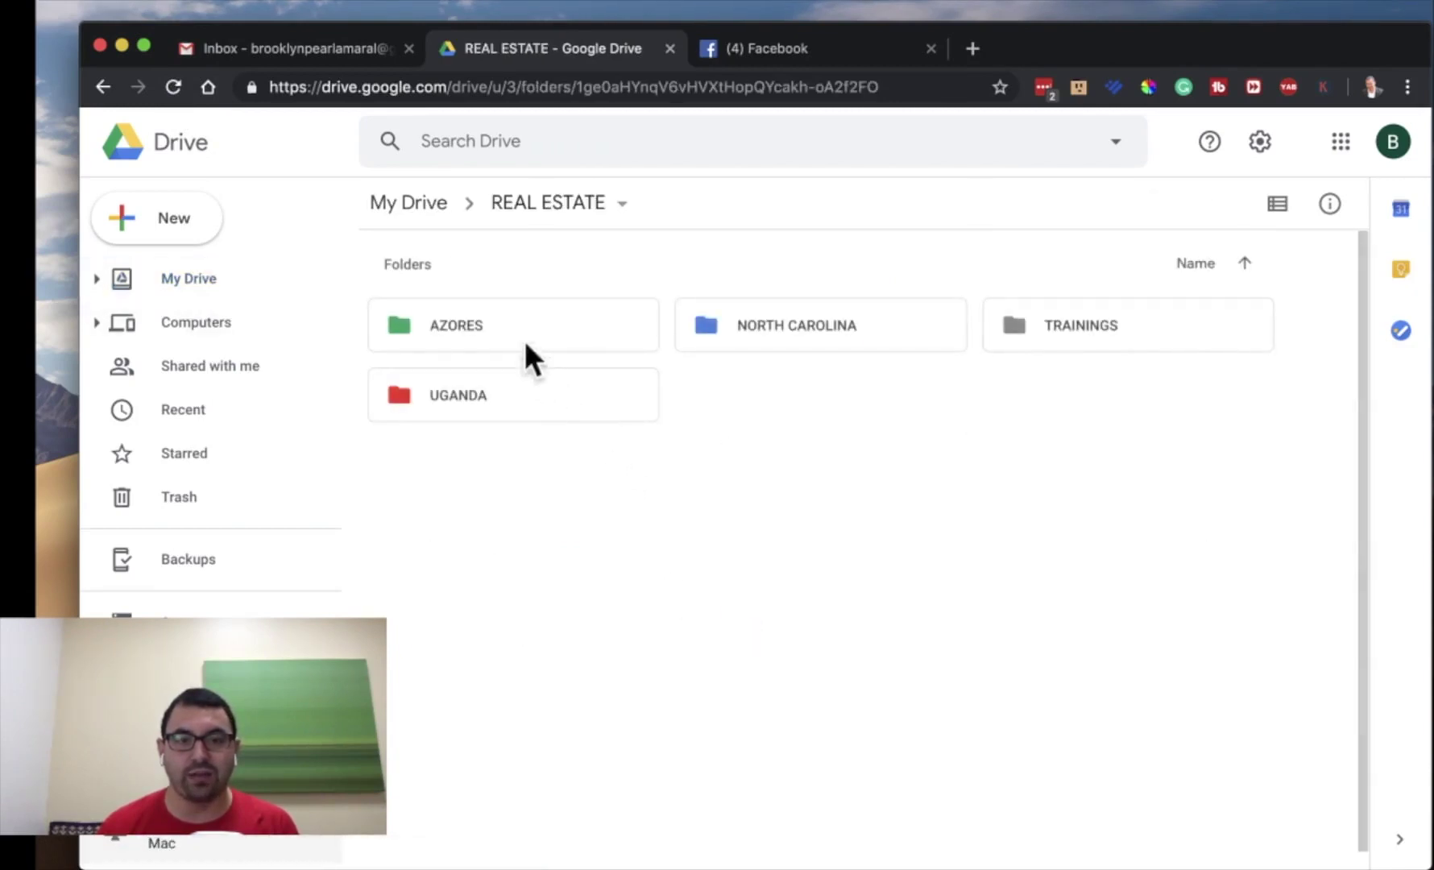
pyautogui.doubleClick(769, 318)
pyautogui.doubleClick(541, 338)
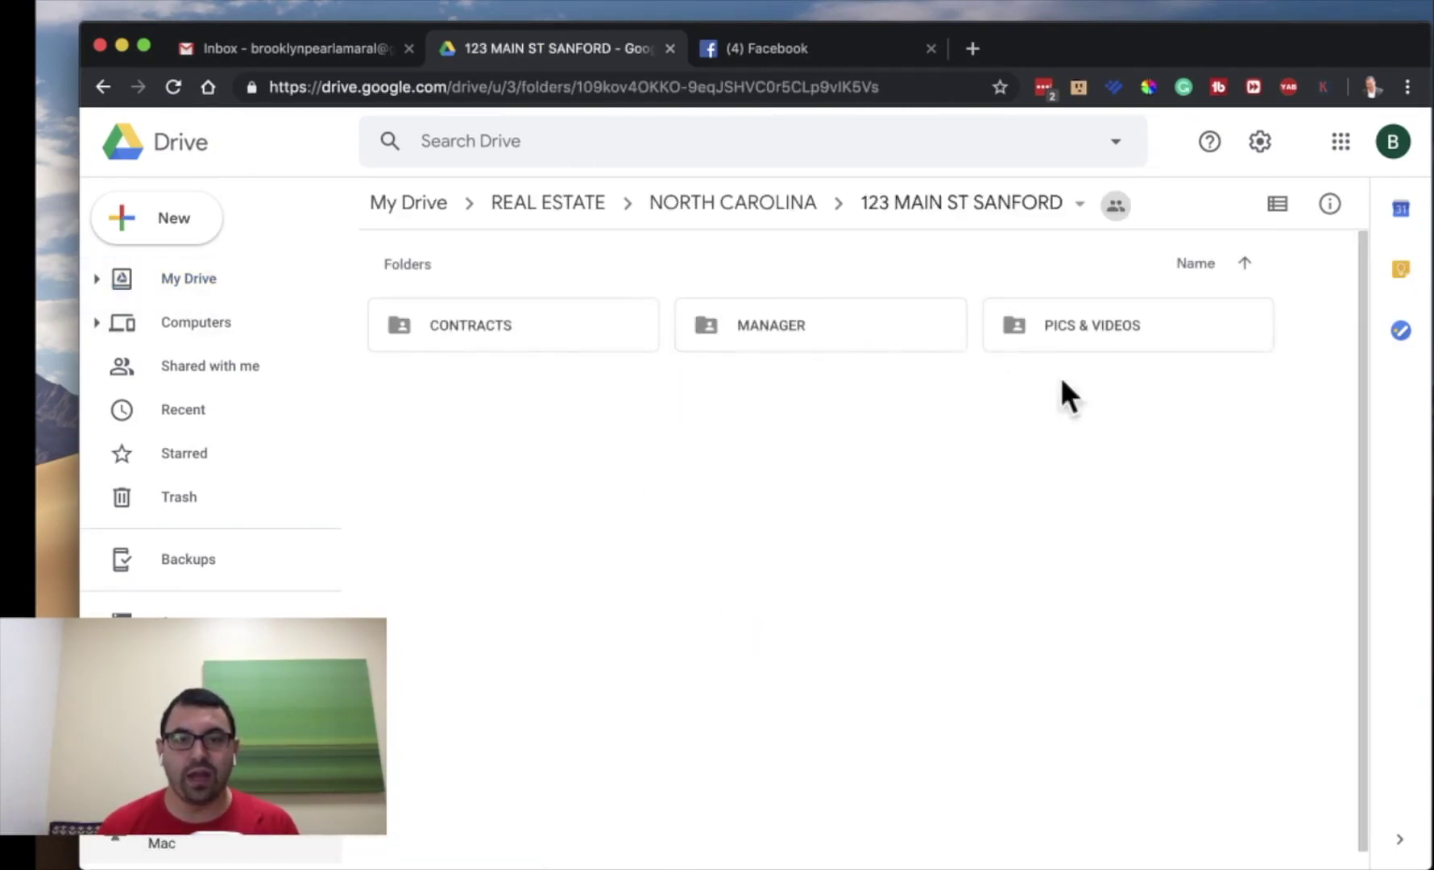
pyautogui.doubleClick(486, 332)
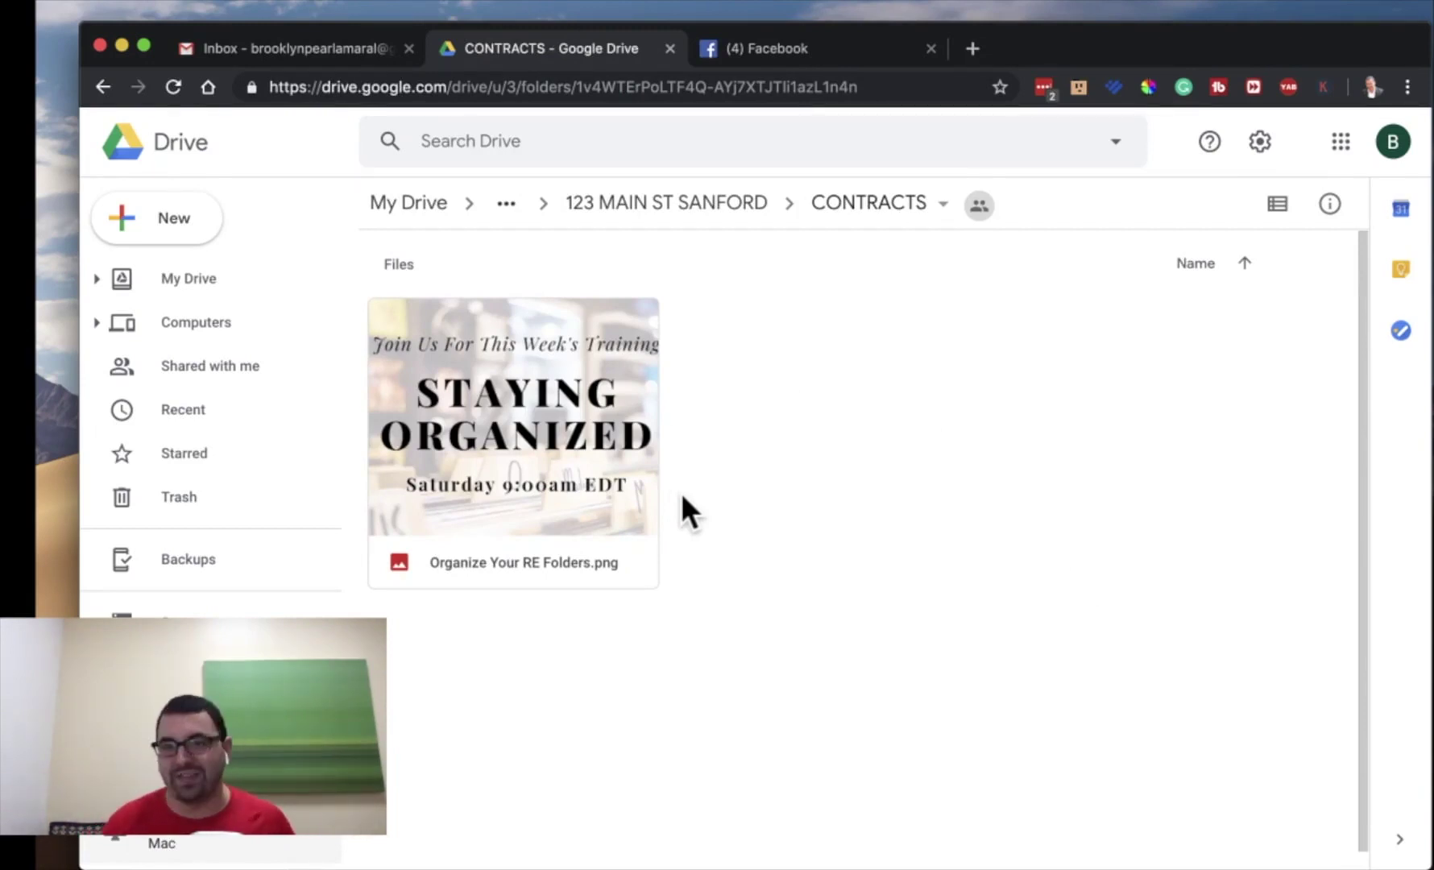
# - Go from My Drive through REAL ESTATE, NORTH CAROLINA and 123 MAIN ST SANFORD into PICS & VIDEOS
pyautogui.click(1208, 465)
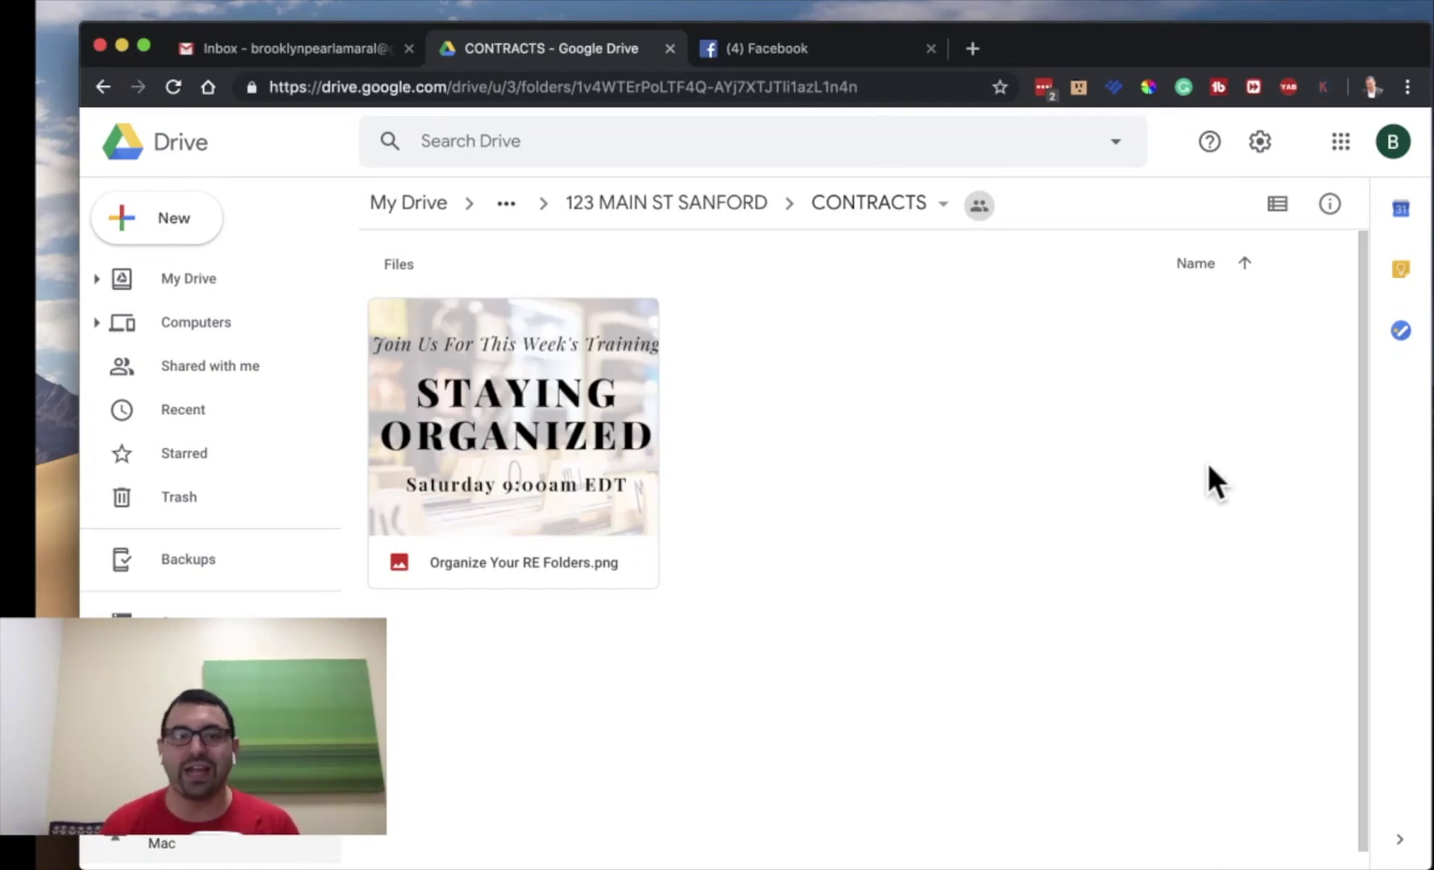
pyautogui.click(211, 278)
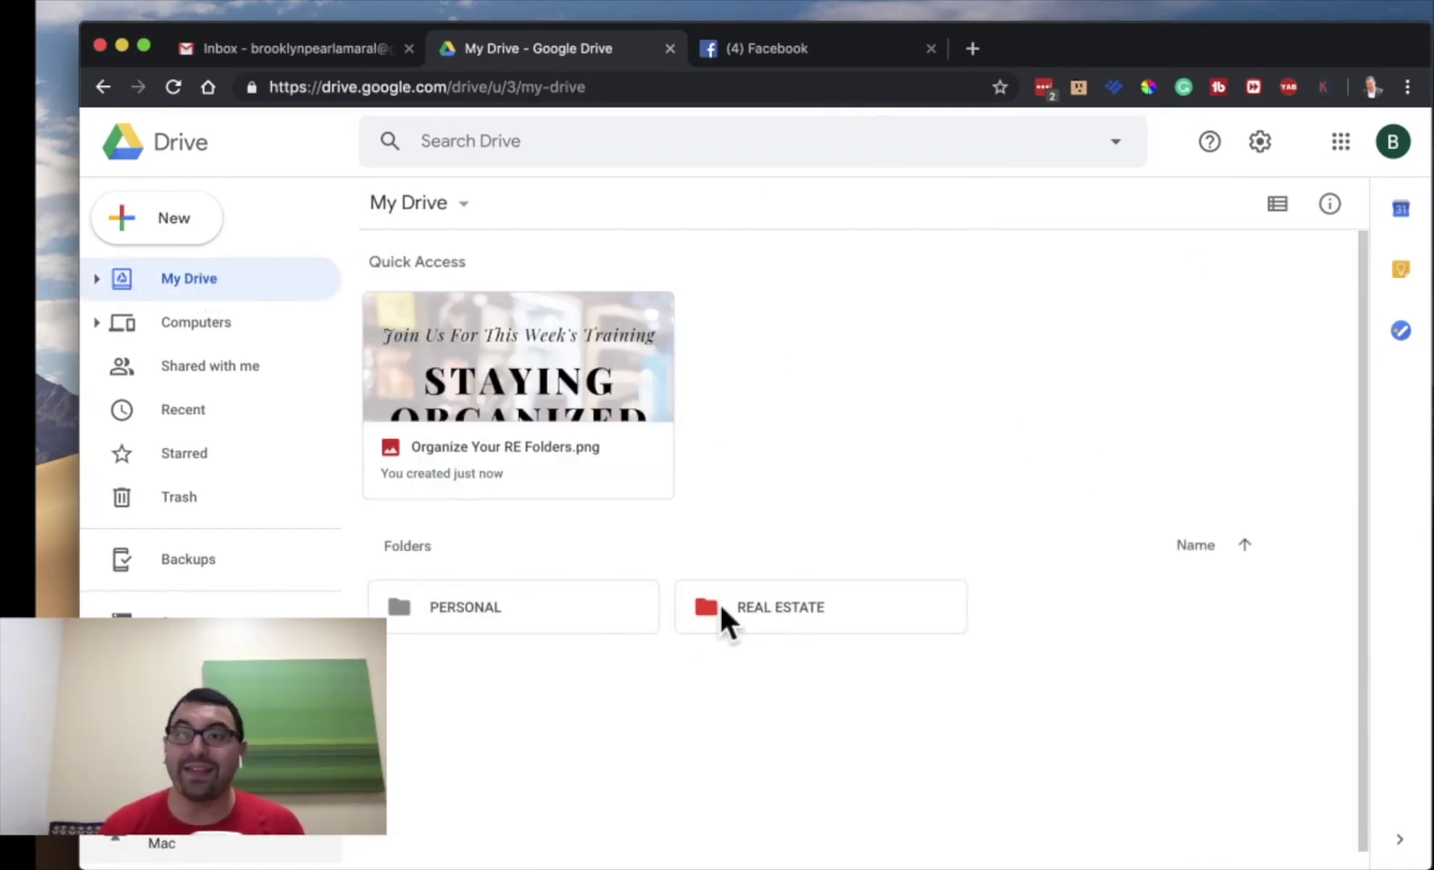
pyautogui.doubleClick(721, 608)
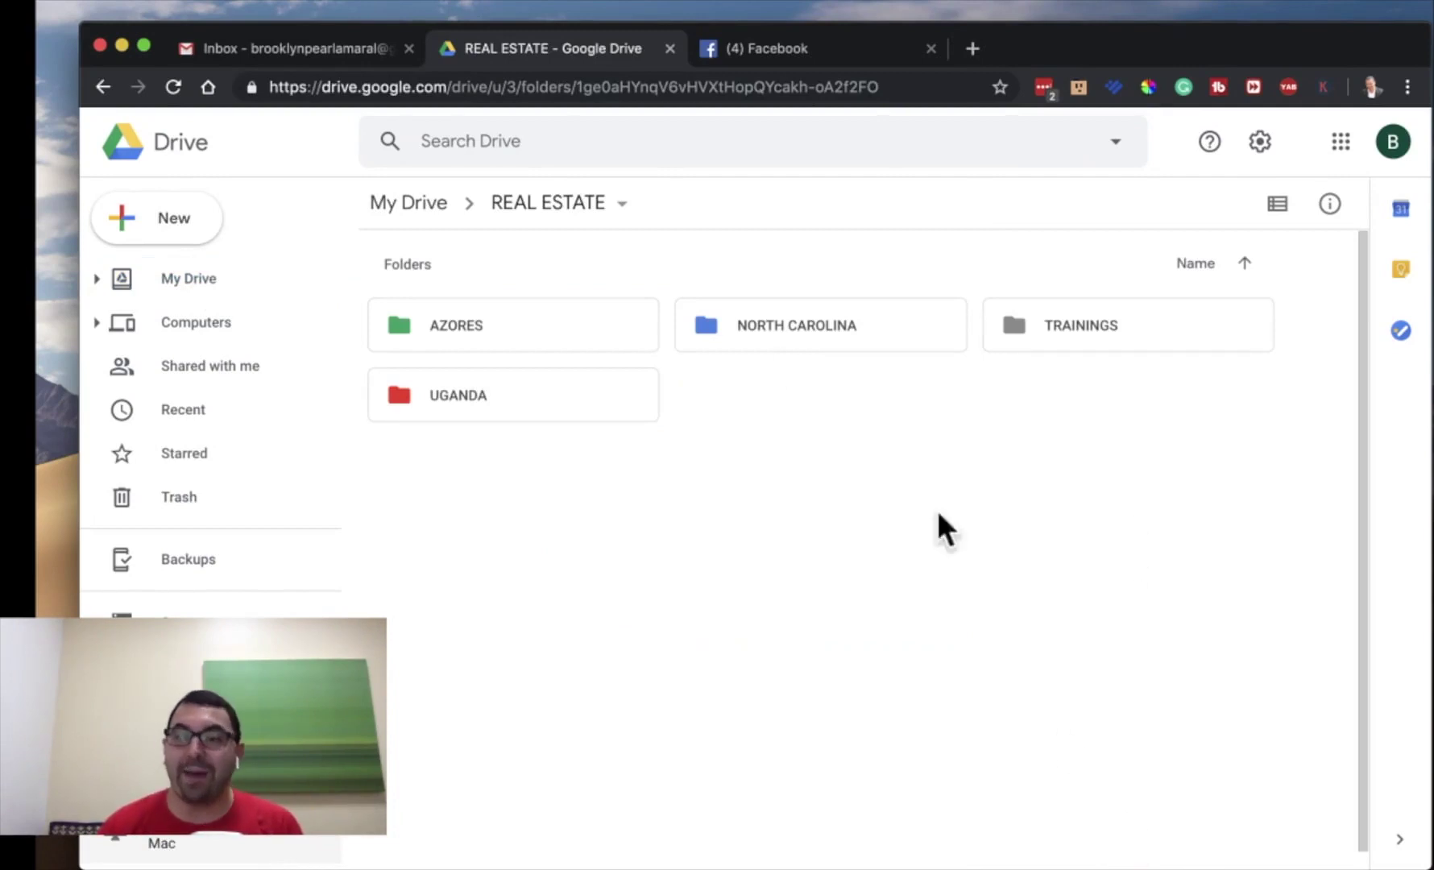
pyautogui.click(1054, 742)
pyautogui.doubleClick(764, 332)
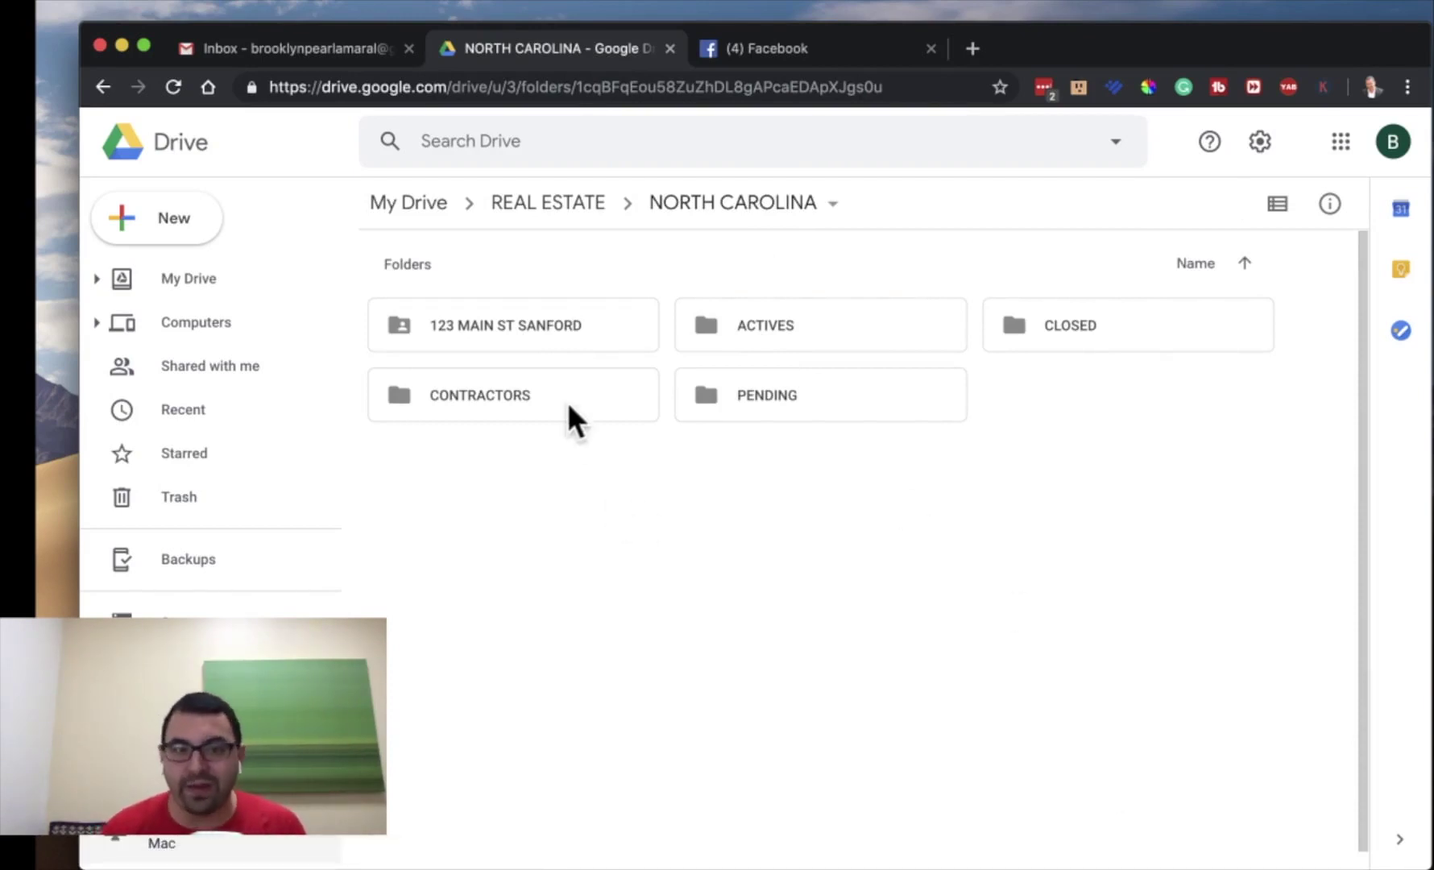
pyautogui.doubleClick(532, 332)
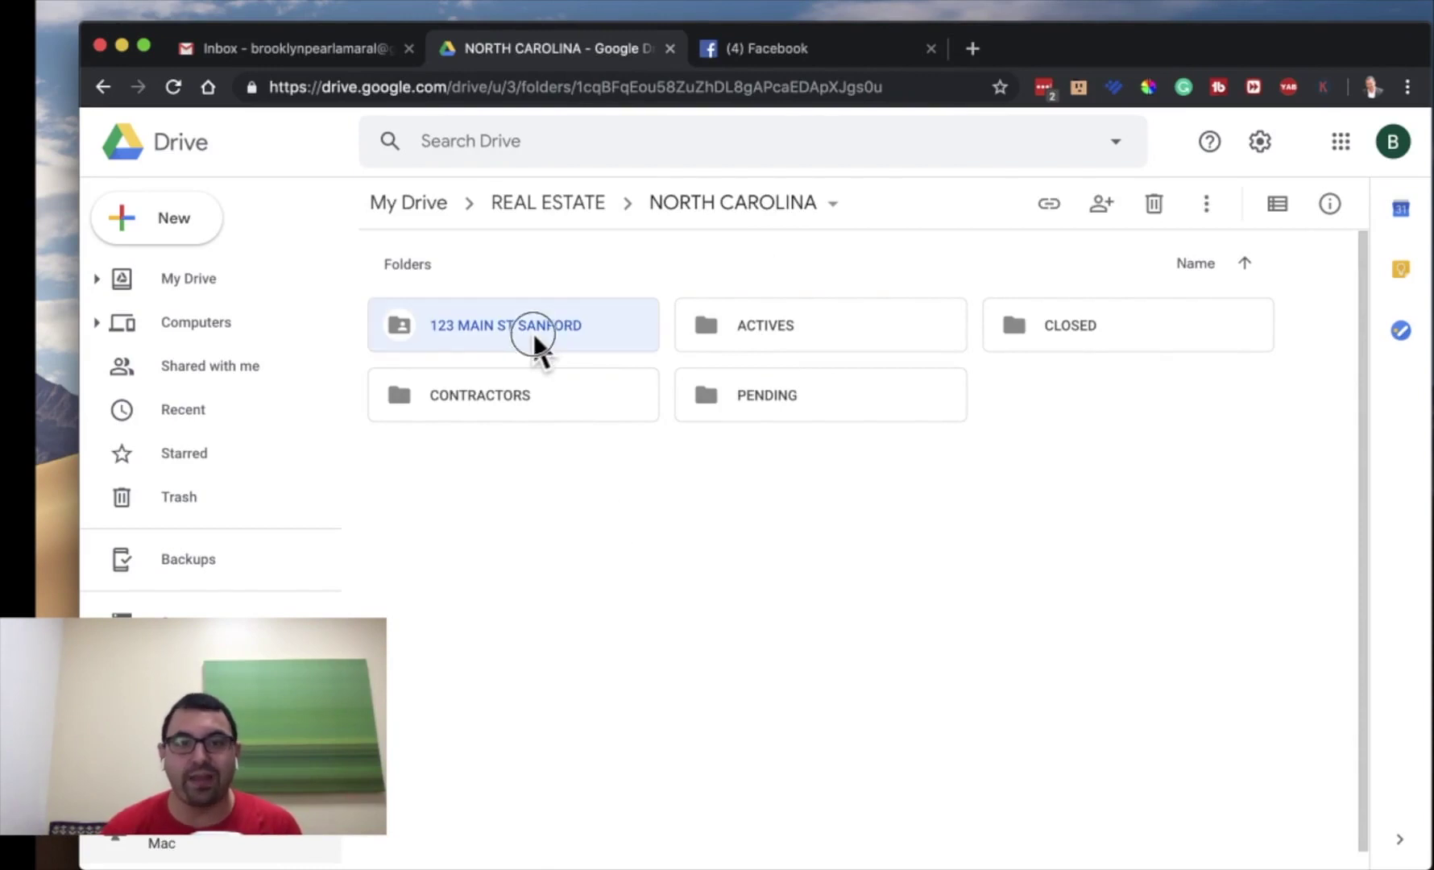
pyautogui.doubleClick(1112, 322)
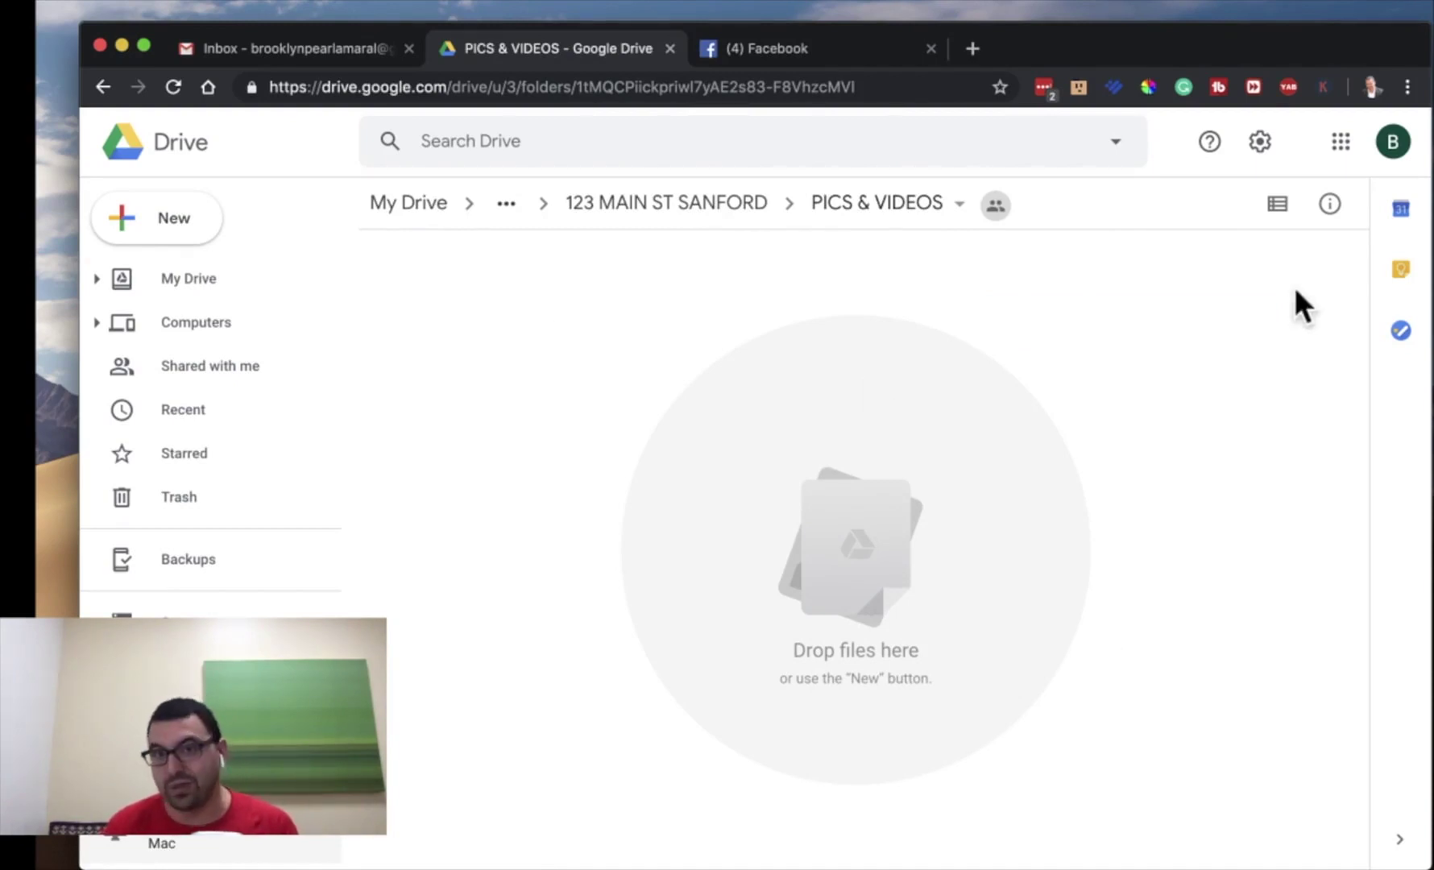
# - Share PICS & VIDEOS so anyone with the link can edit, and copy that link
pyautogui.click(957, 208)
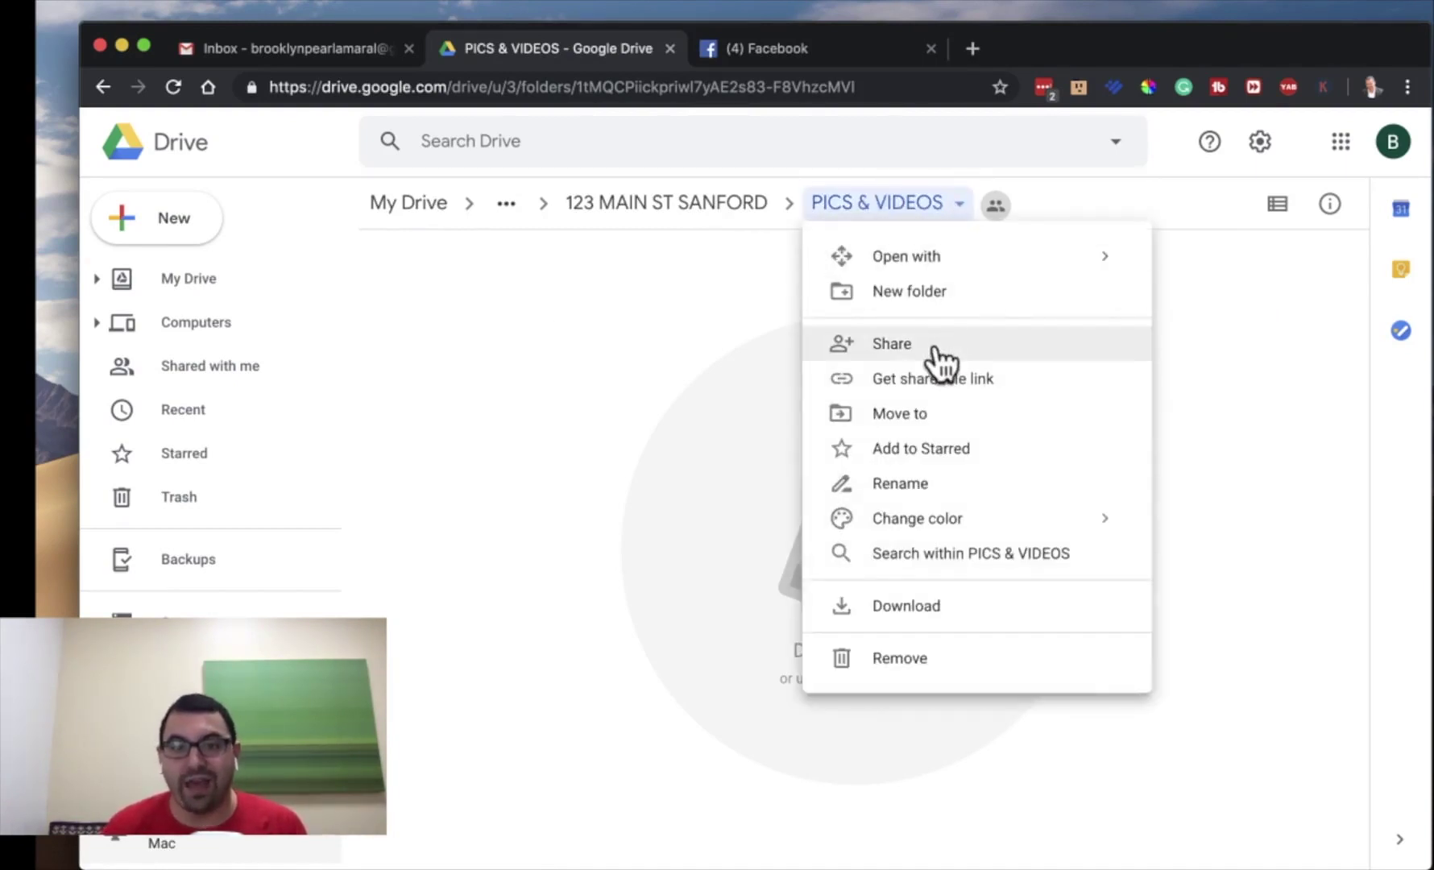
pyautogui.click(937, 359)
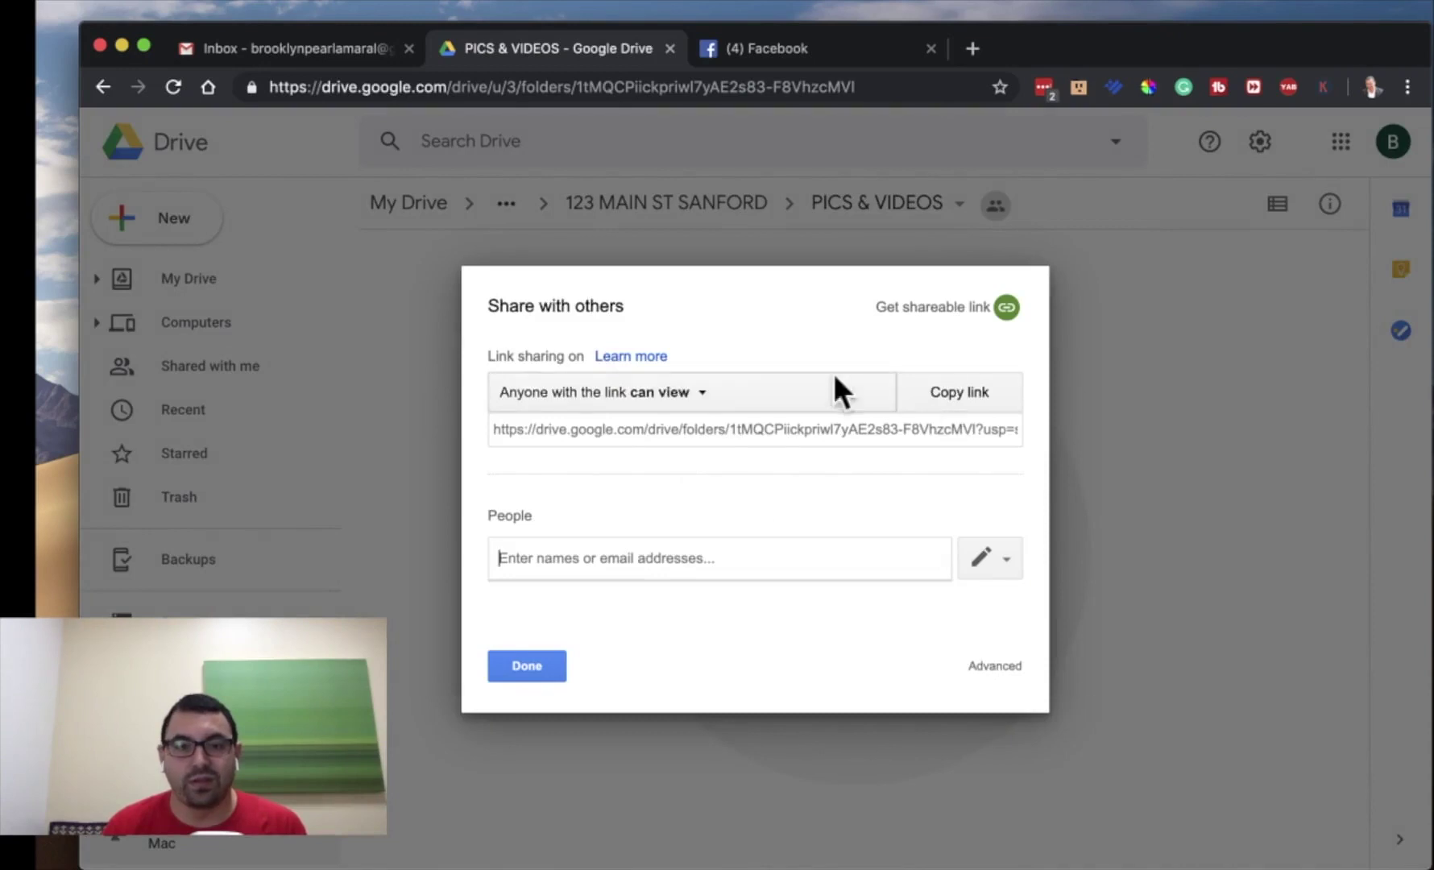
pyautogui.click(689, 395)
pyautogui.click(704, 483)
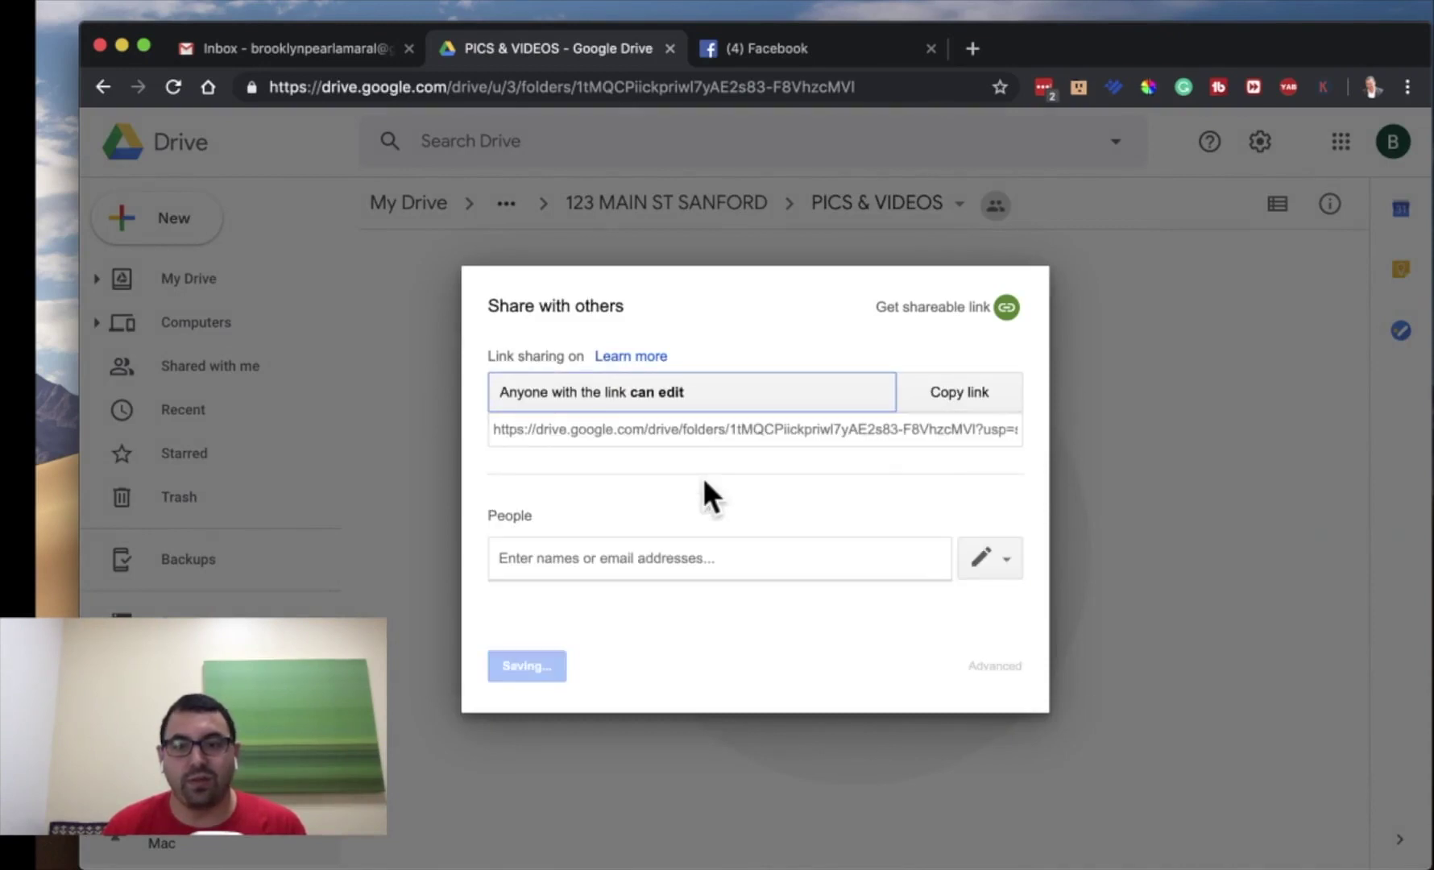
pyautogui.click(971, 412)
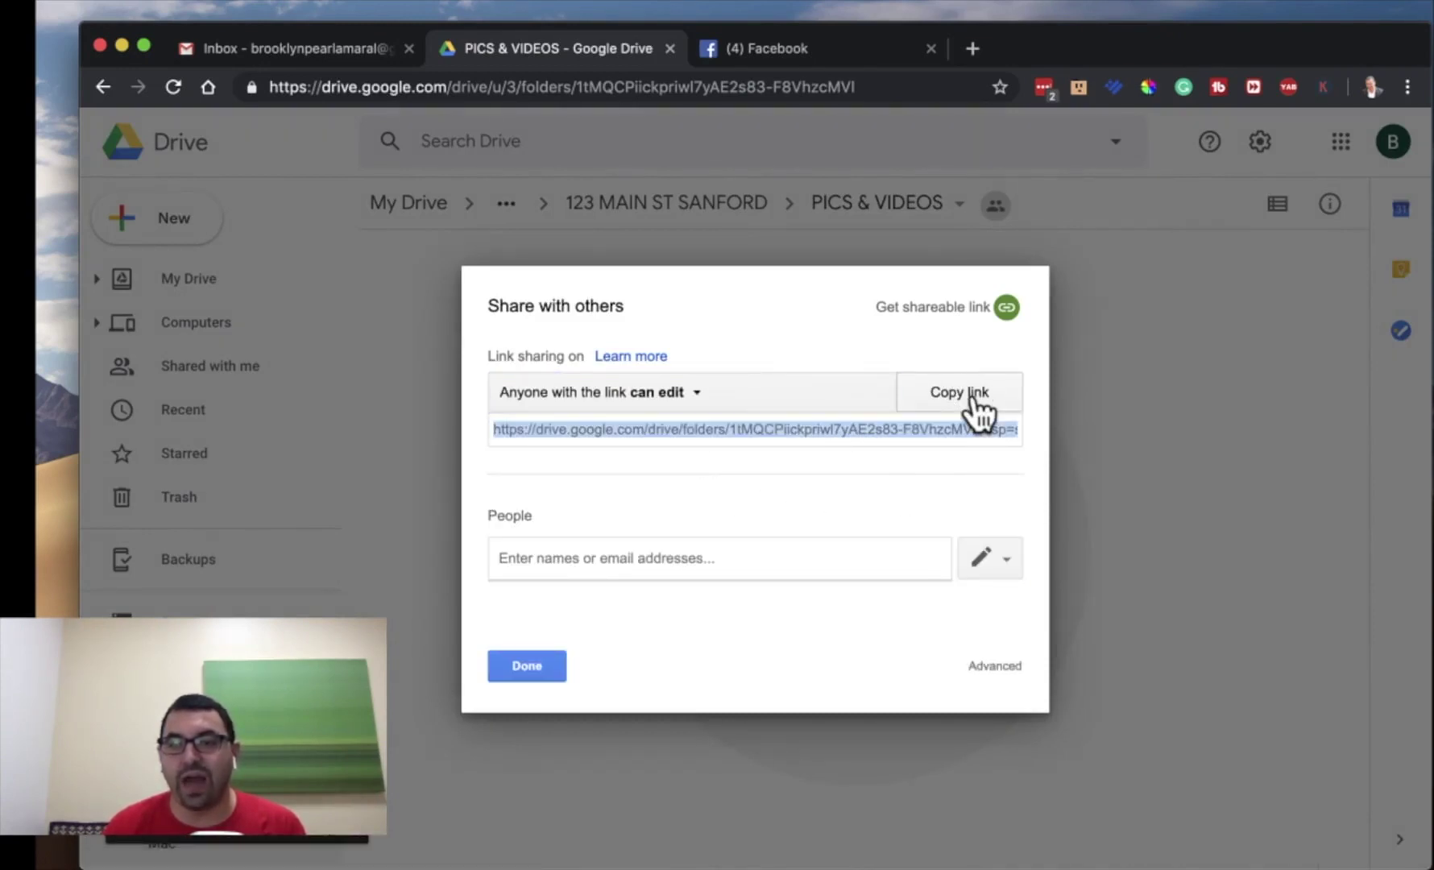
pyautogui.click(530, 666)
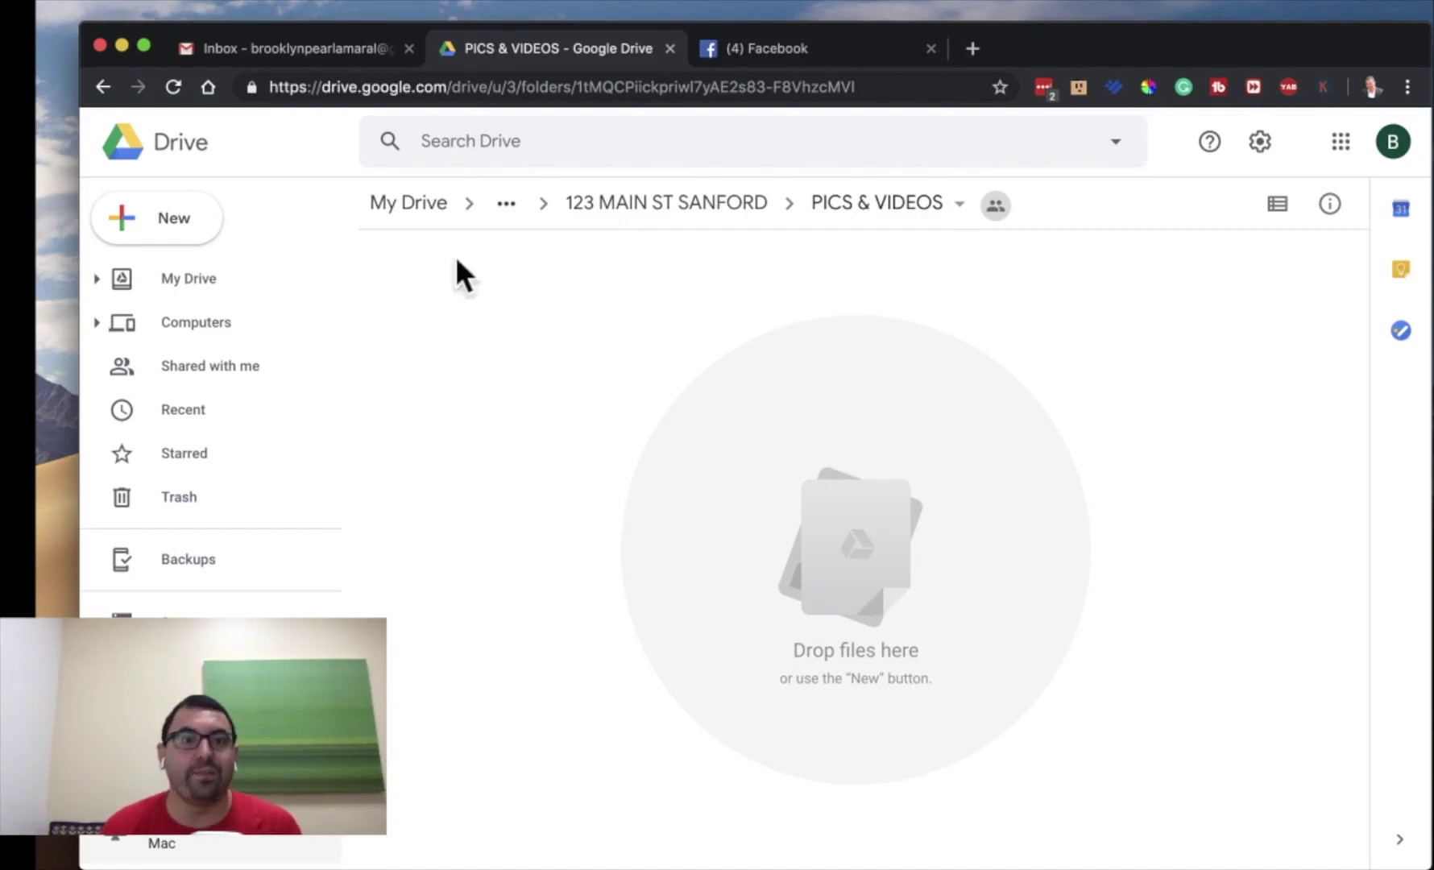
# - Return to My Drive's REAL ESTATE folder, then close Drive and switch to the Gmail inbox
pyautogui.click(393, 205)
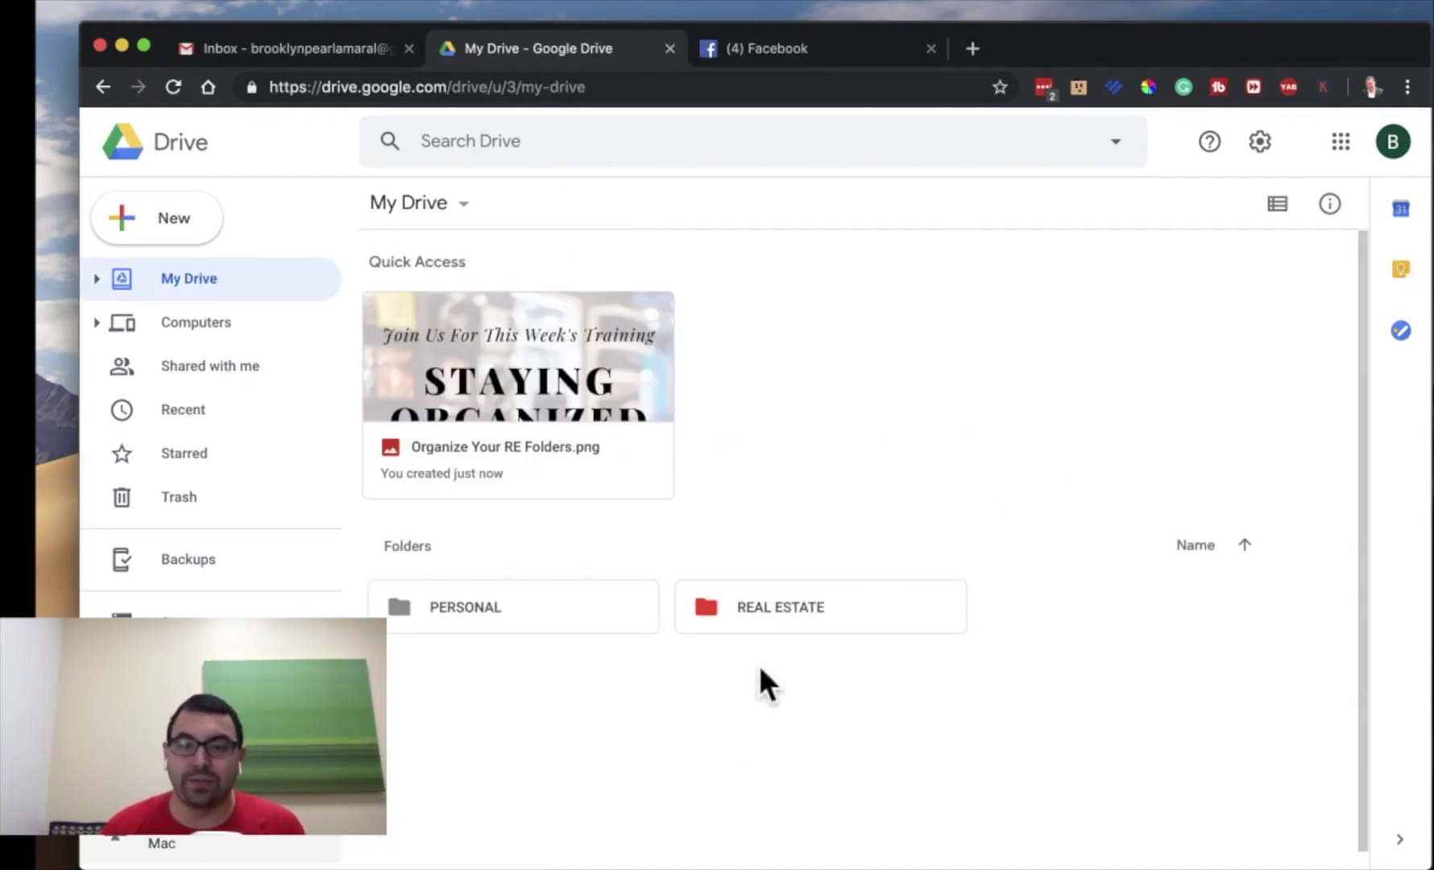
pyautogui.doubleClick(768, 626)
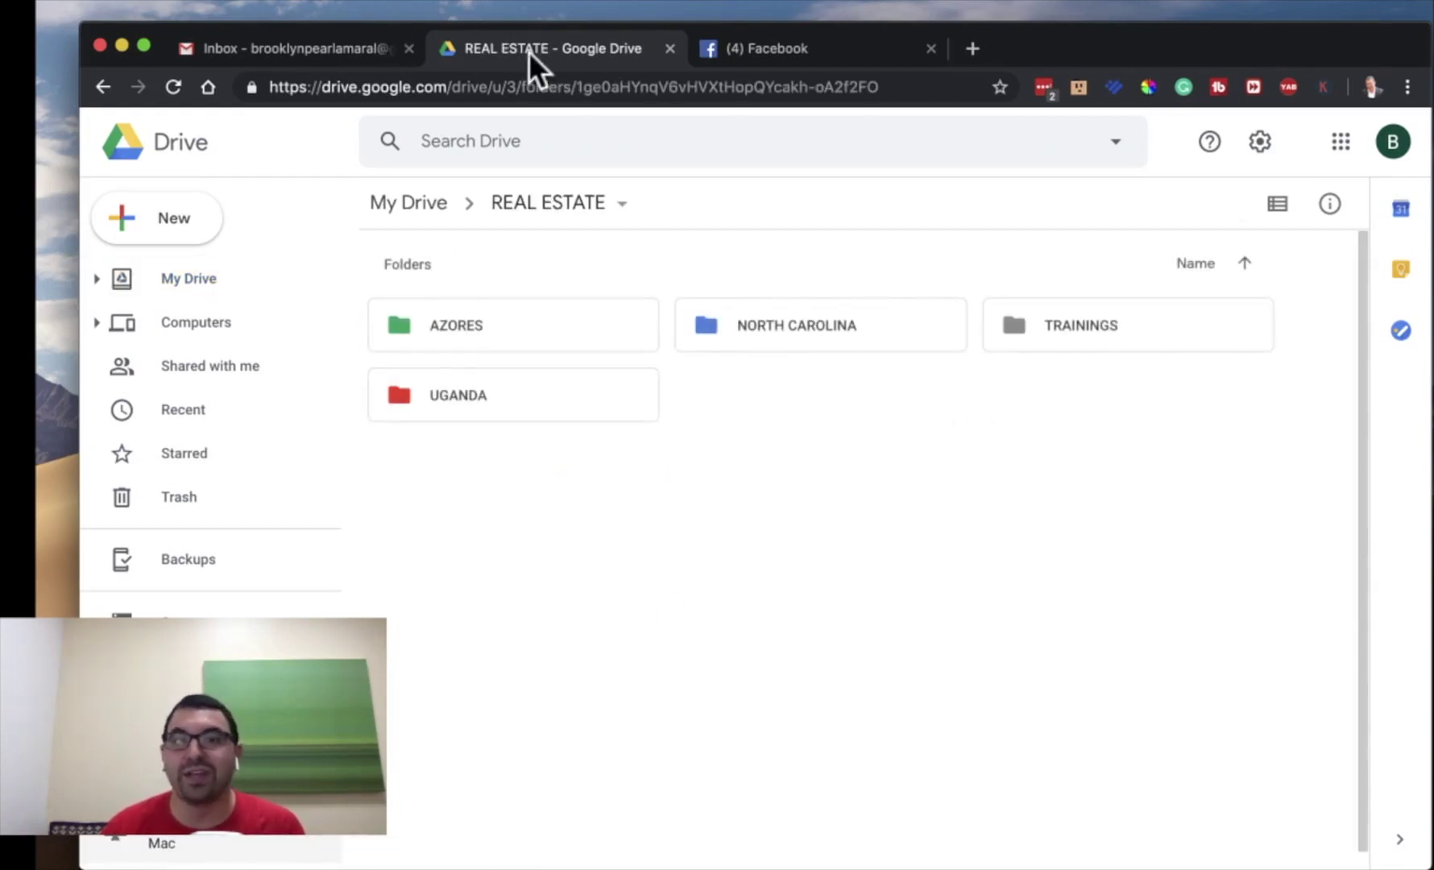
pyautogui.click(670, 50)
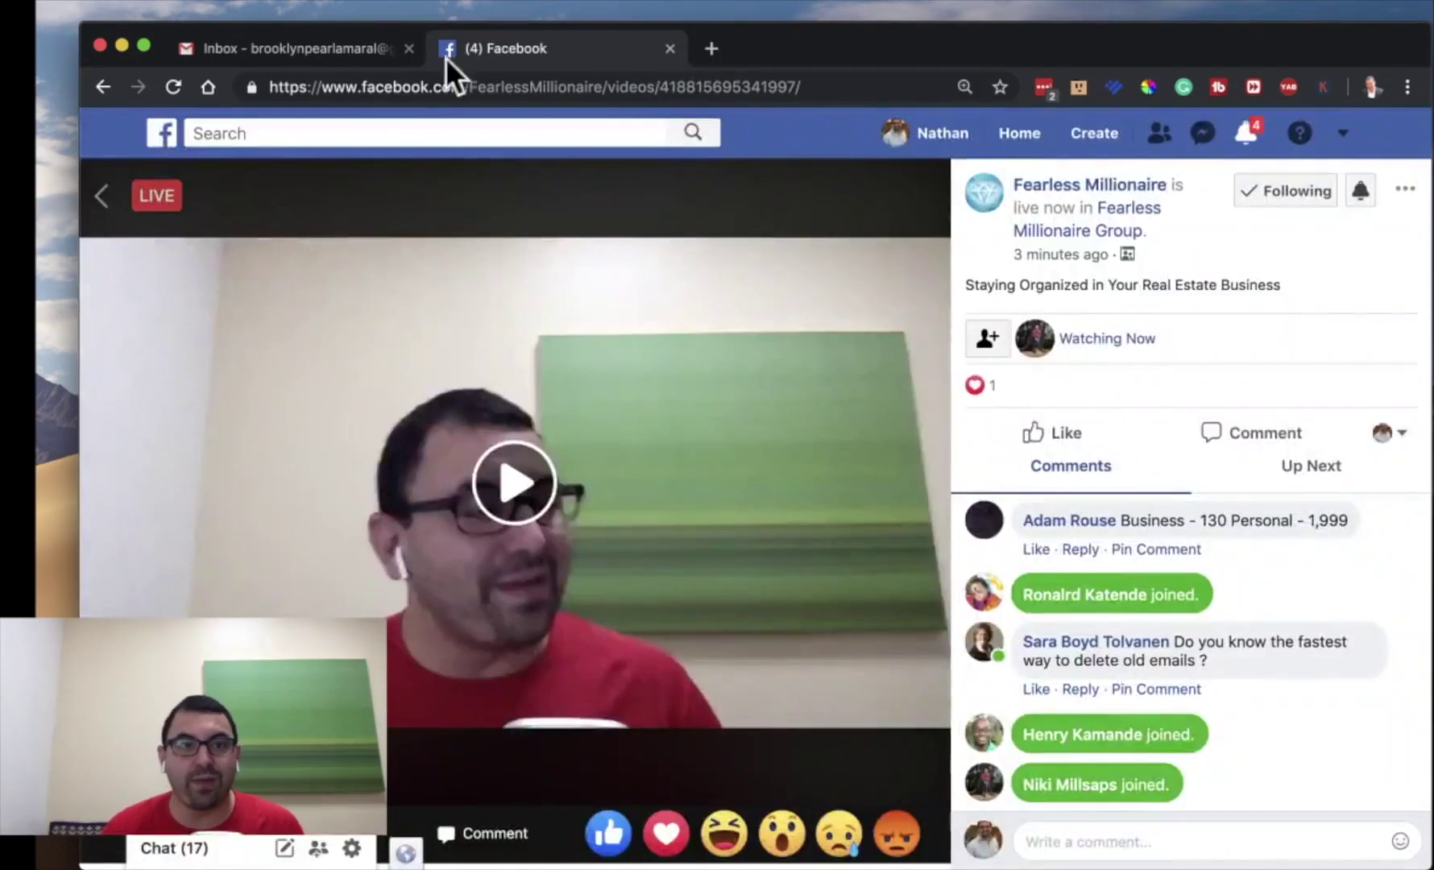
pyautogui.click(316, 47)
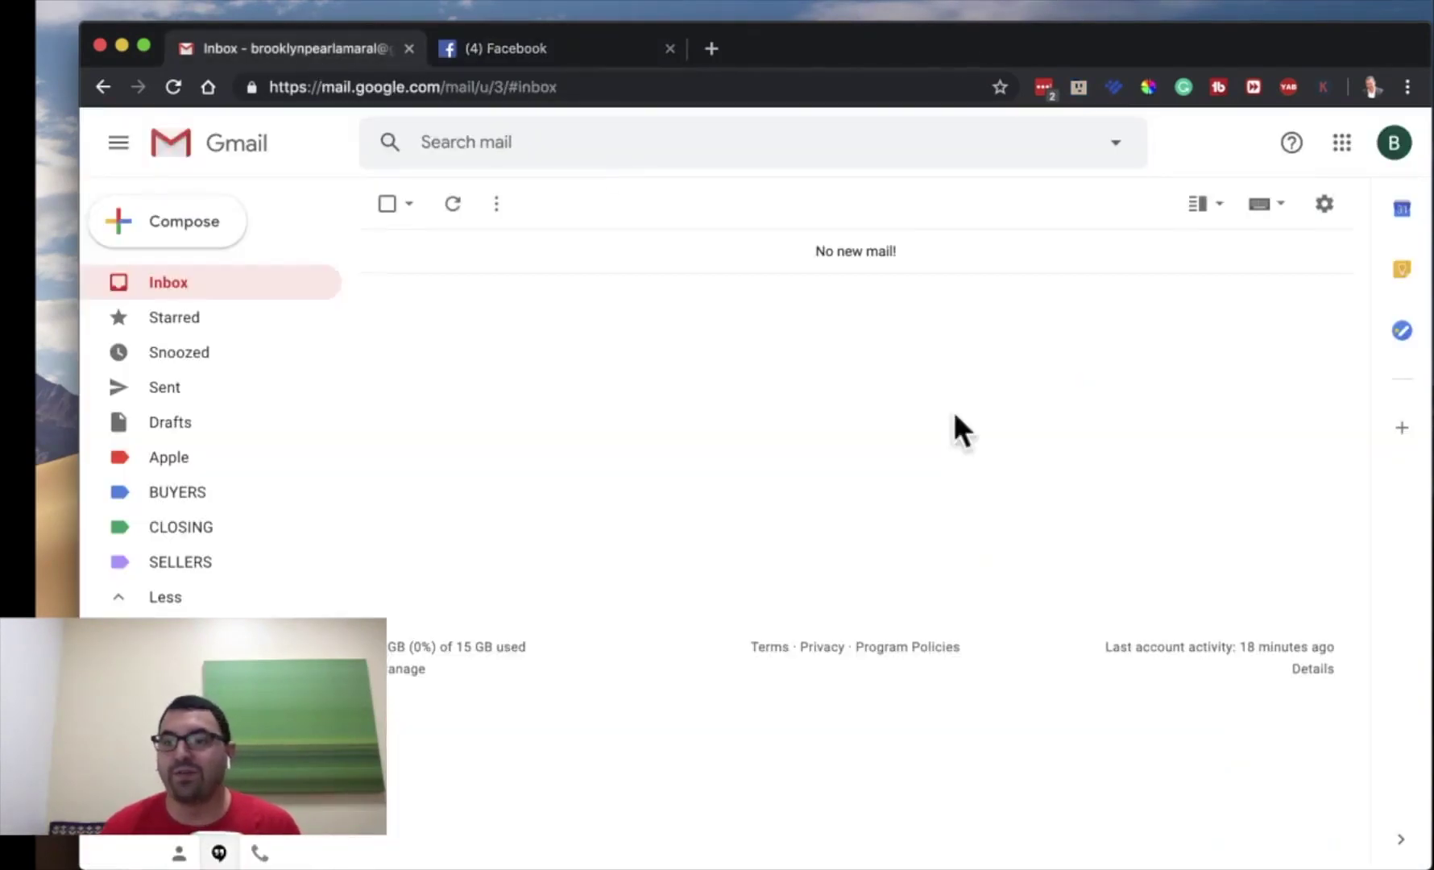